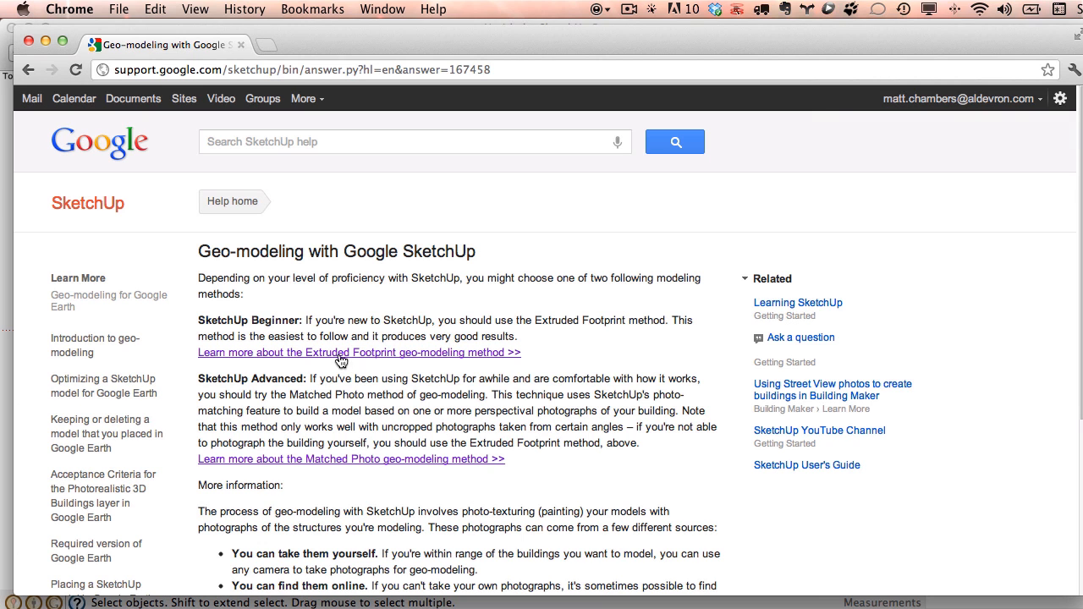
Minimize the Chrome help page so the empty SketchUp model shows.
double_click(371, 44)
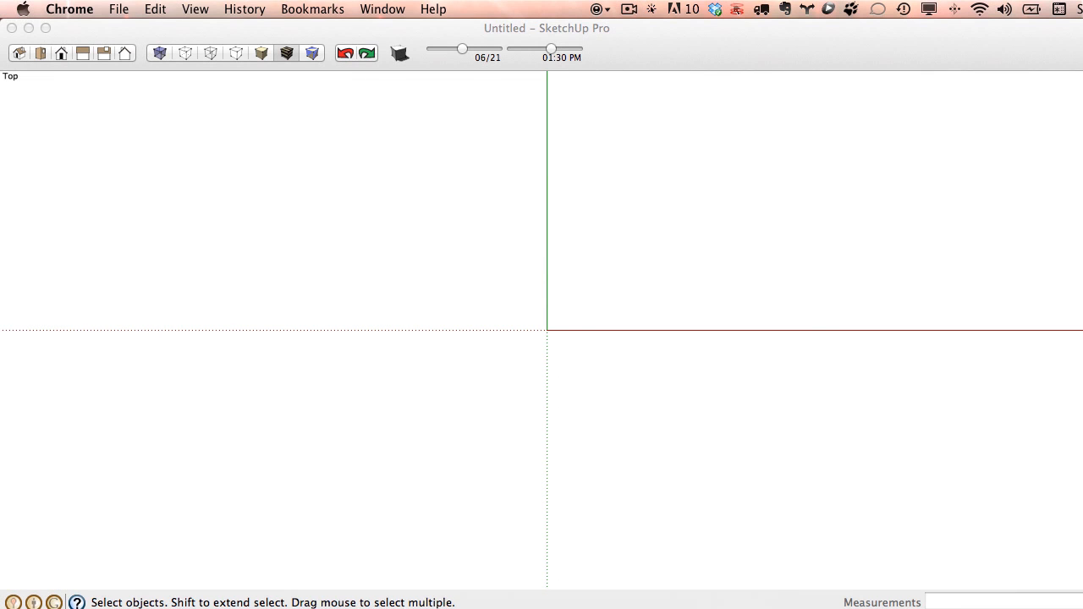
Show the Google palette from View > Tool Palettes and open Add Location.
left_click(670, 35)
left_click(204, 9)
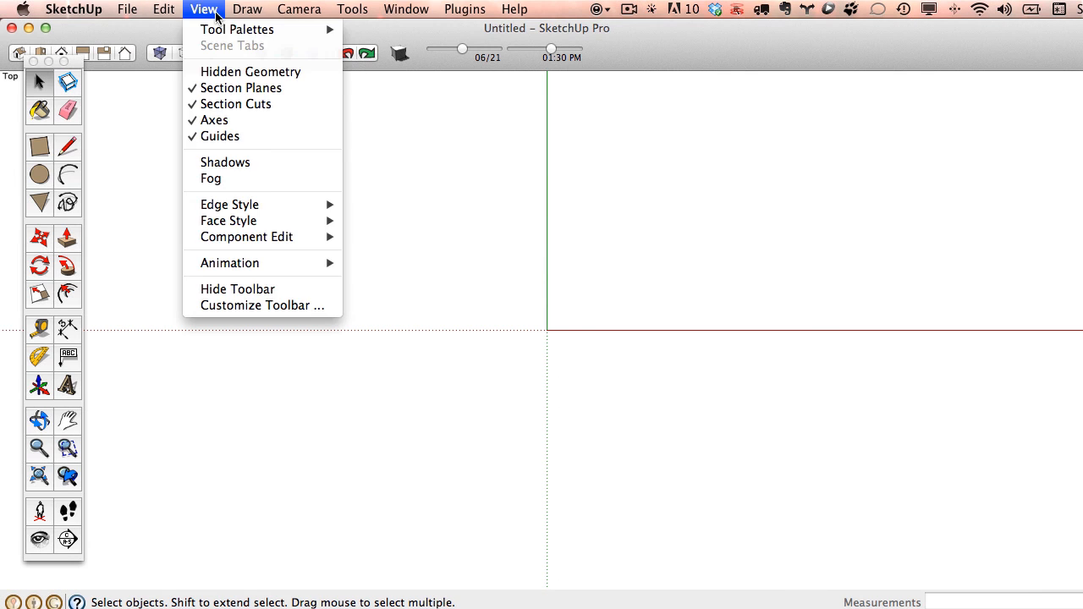
mouse_move(226, 34)
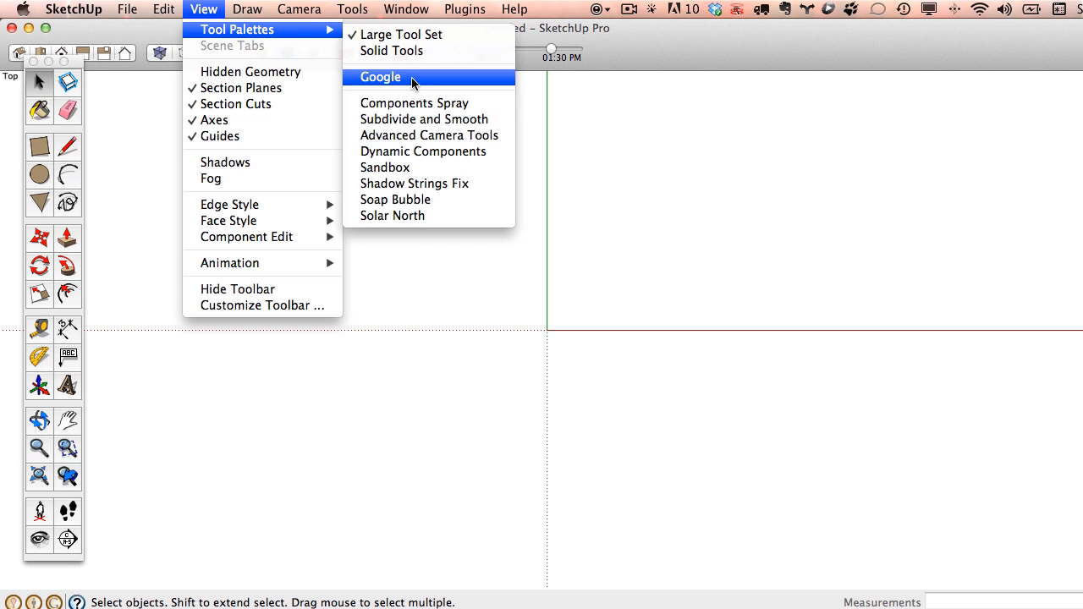
left_click(411, 76)
left_click(911, 202)
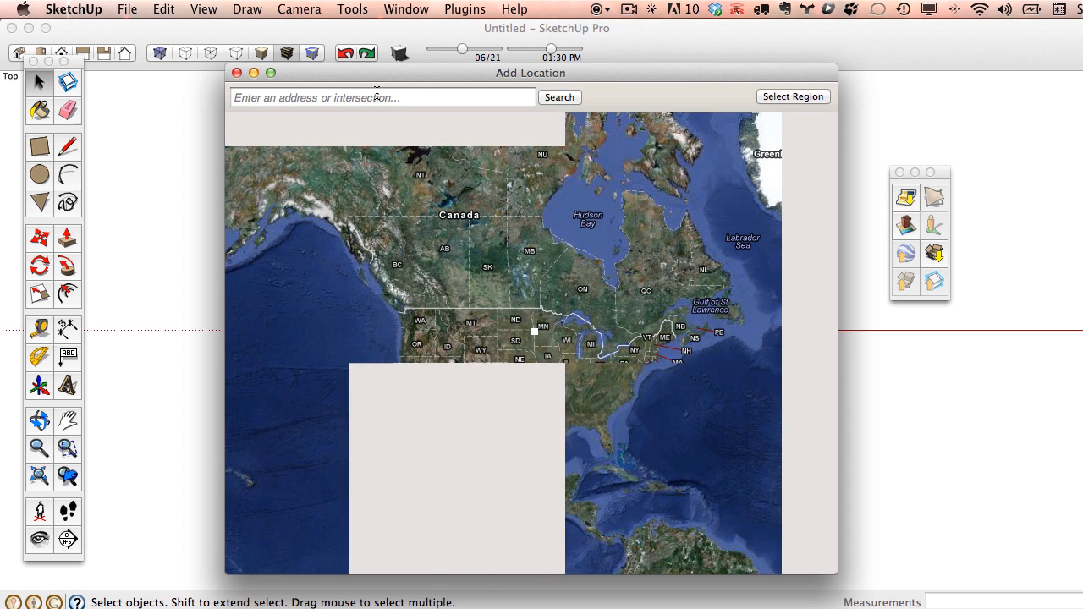
Search 'fargo', pan and zoom to the downtown building, and grab that aerial region.
left_click(376, 96)
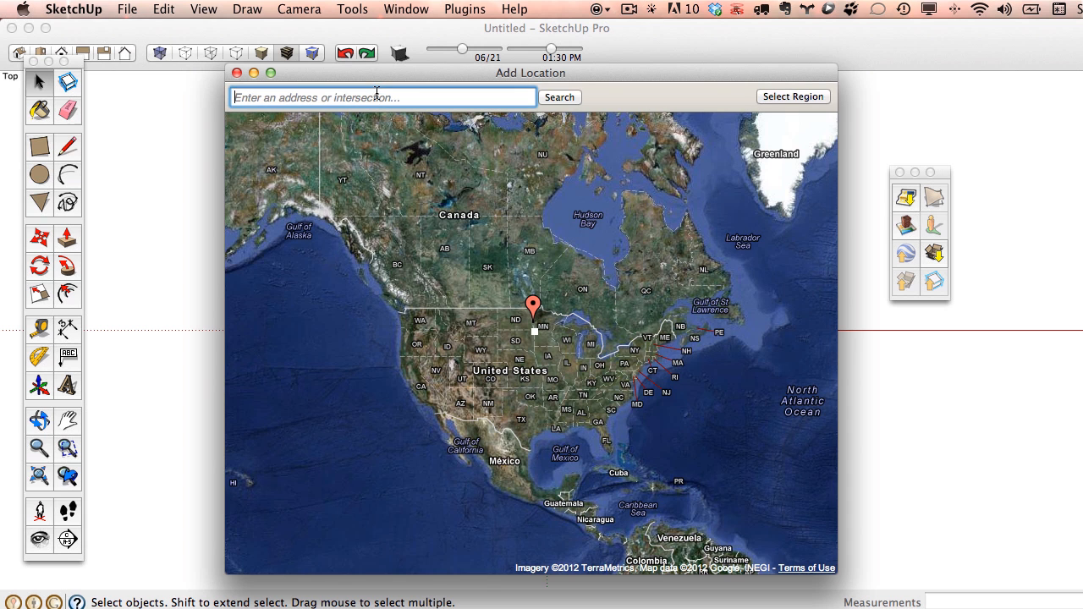
type("fargo, nd")
key("Return")
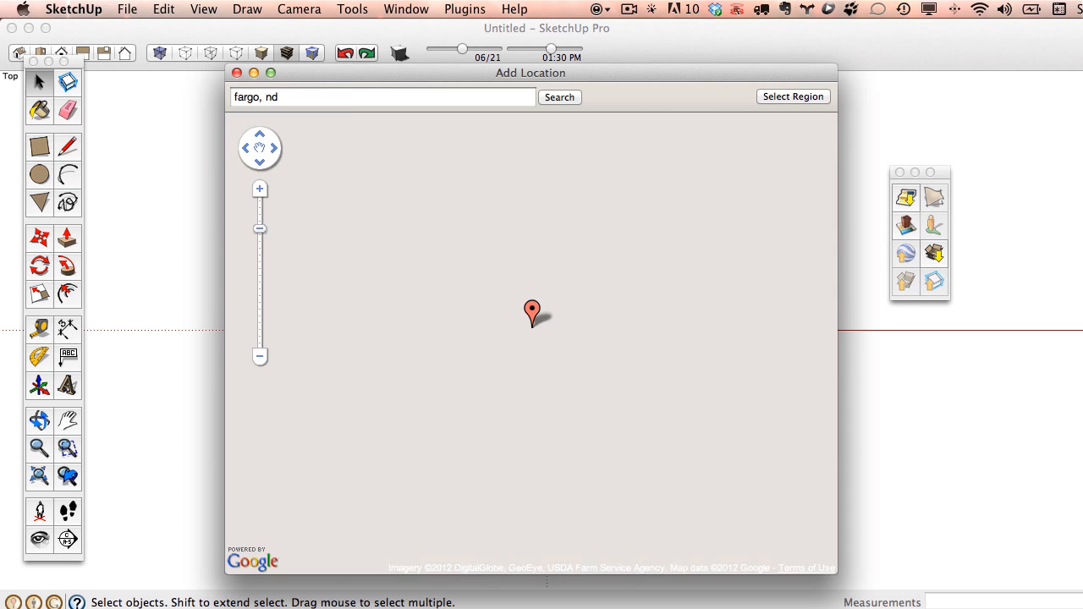
scroll(517, 301, "down", 4)
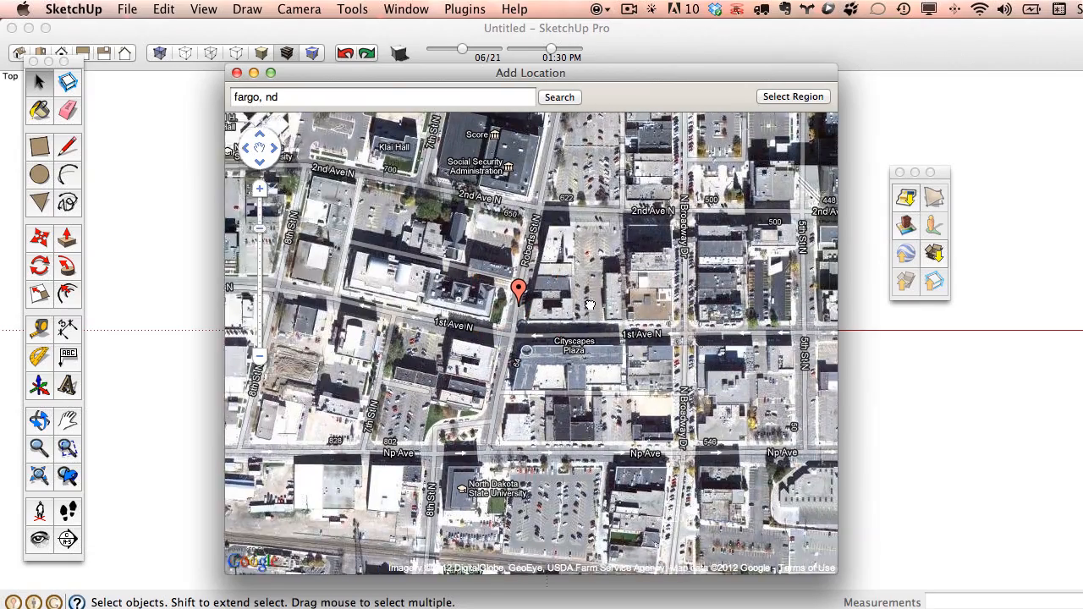
left_click_drag(590, 304, 520, 304)
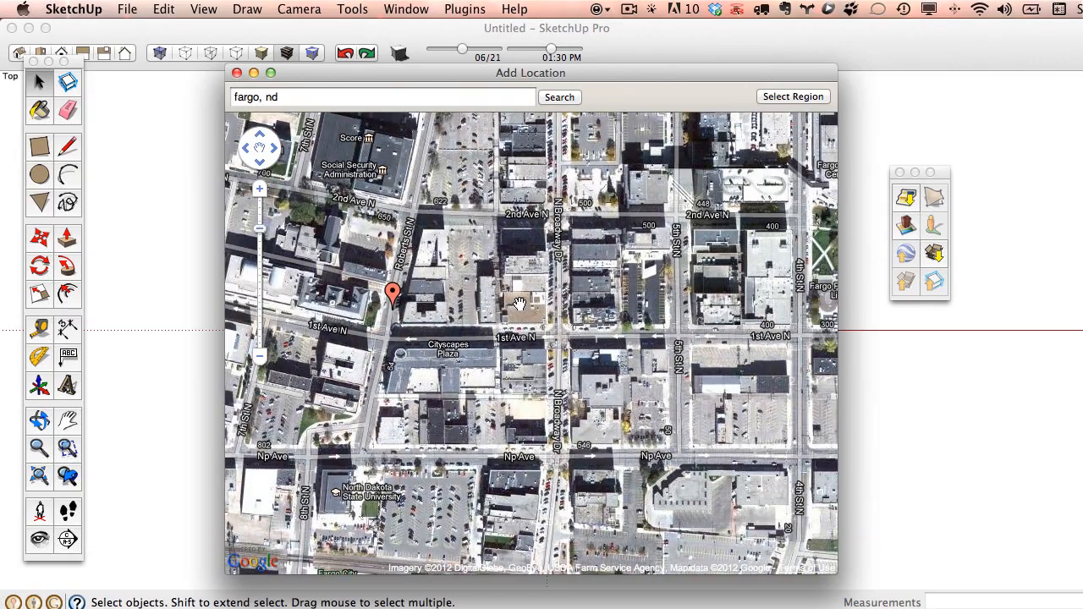
left_click_drag(626, 310, 459, 317)
mouse_move(676, 369)
left_mouse_down()
mouse_move(579, 316)
mouse_move(557, 322)
left_mouse_up()
scroll(579, 315, "up", 3)
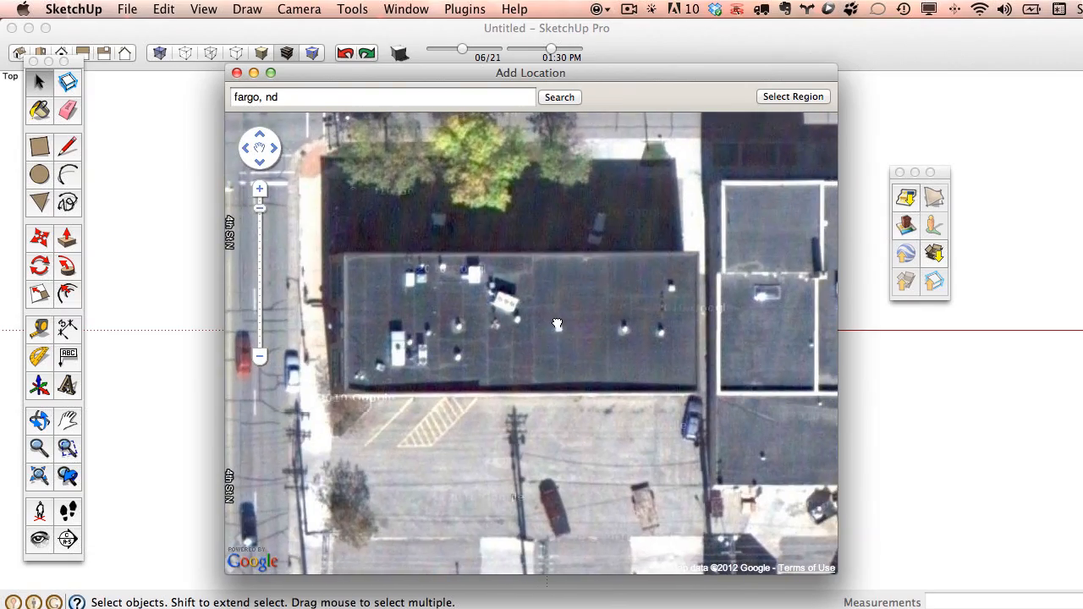
left_click(792, 96)
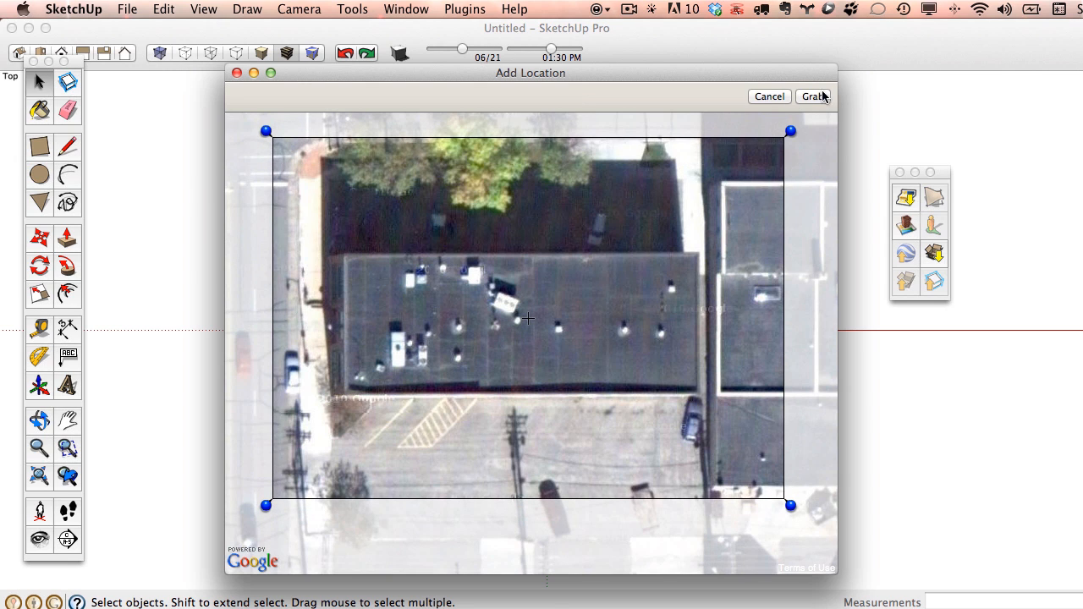
left_click(814, 97)
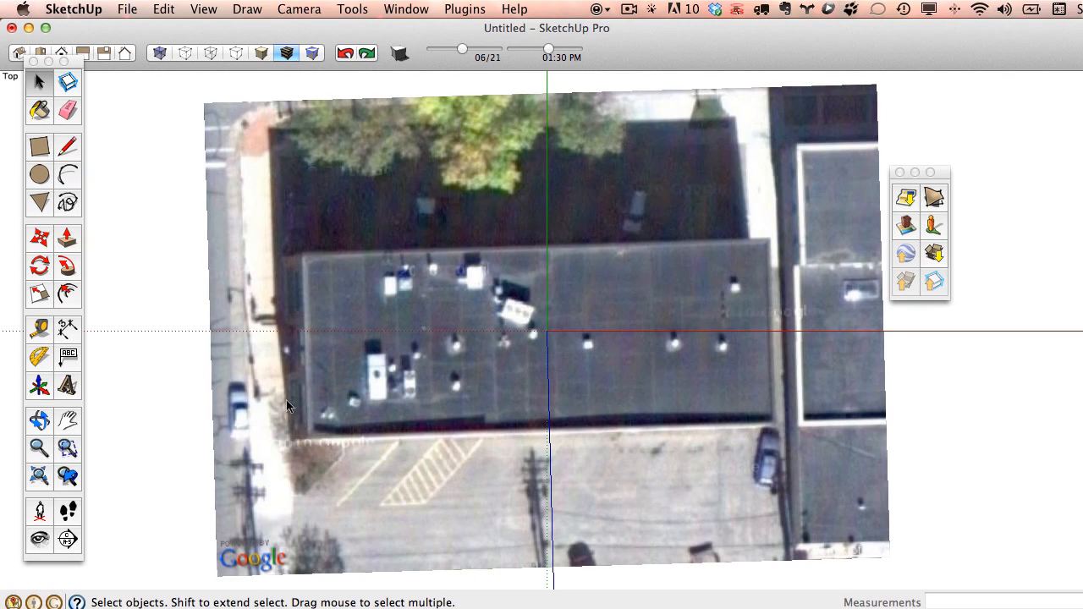
Trace the four roof edges into a closed face and align the axes to it.
left_click(68, 148)
scroll(764, 237, "up", 3)
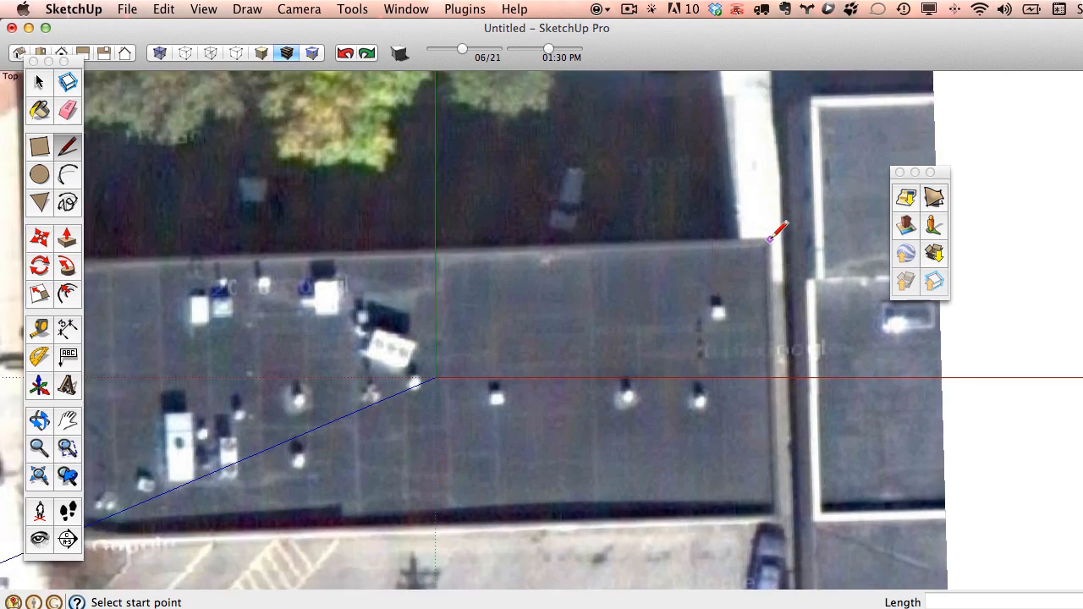
left_click(775, 227)
scroll(736, 241, "down", 2)
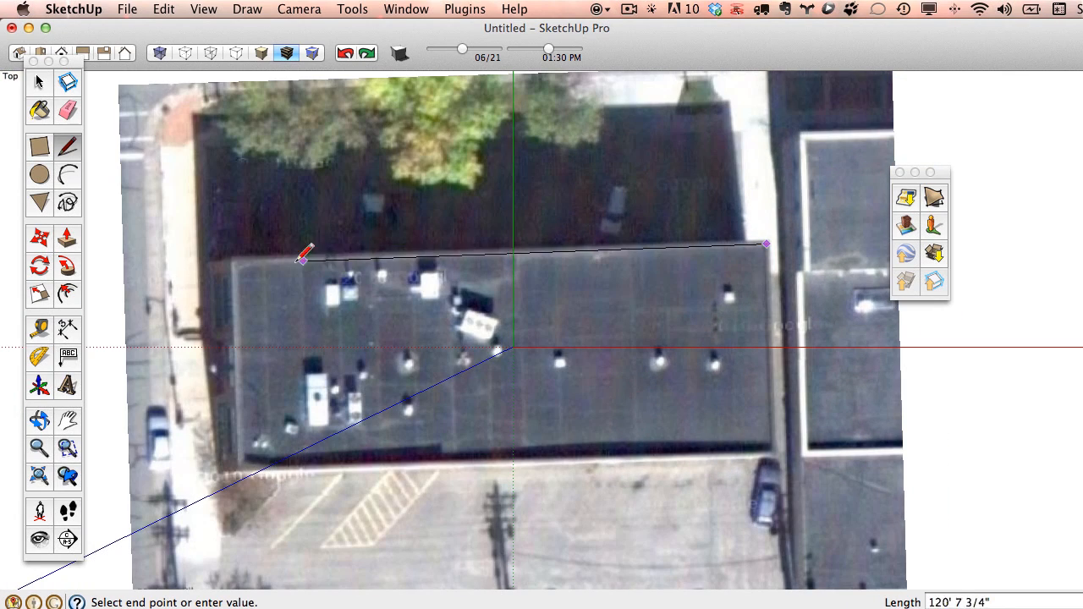
left_click(235, 259)
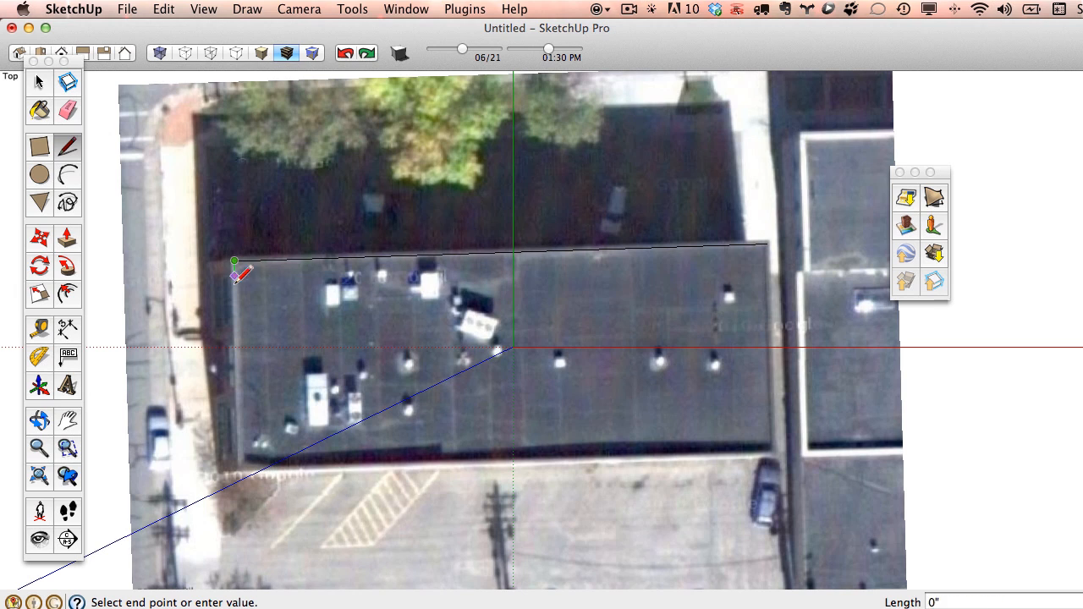
left_click(242, 467)
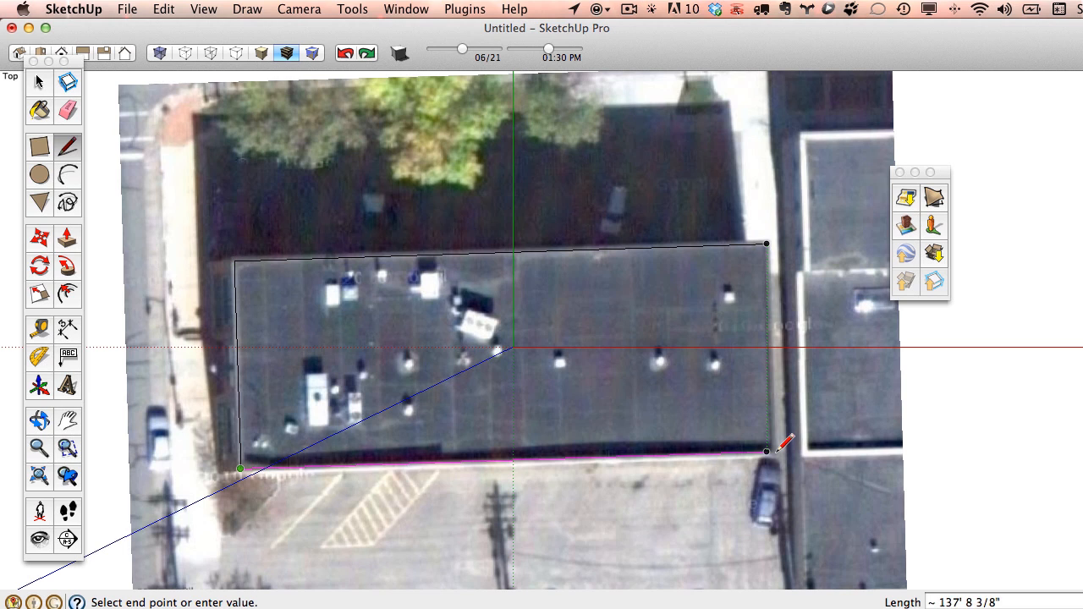
key("shift")
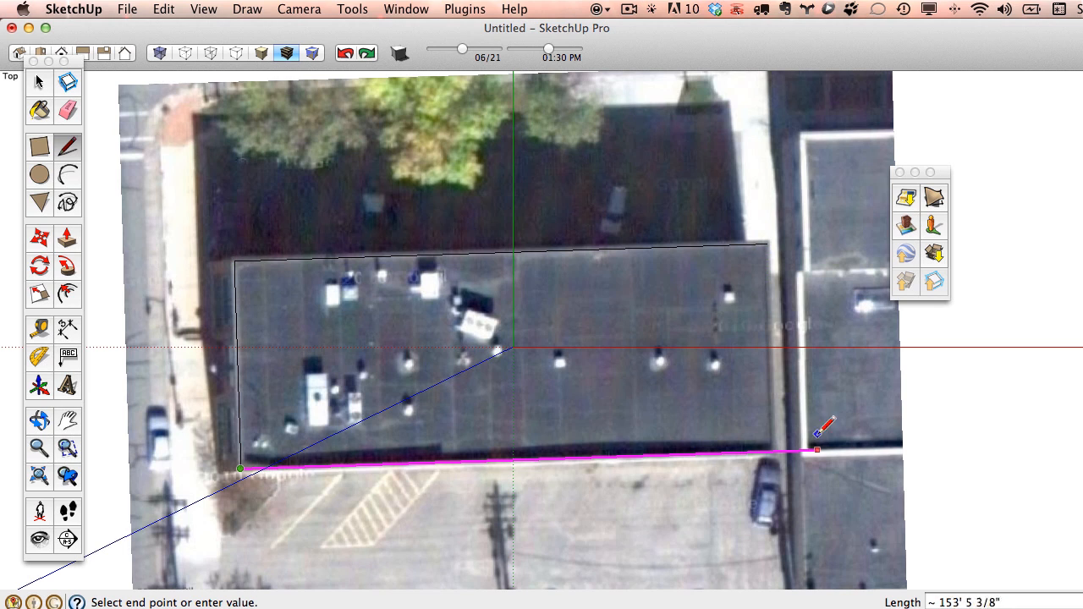
left_click(767, 243)
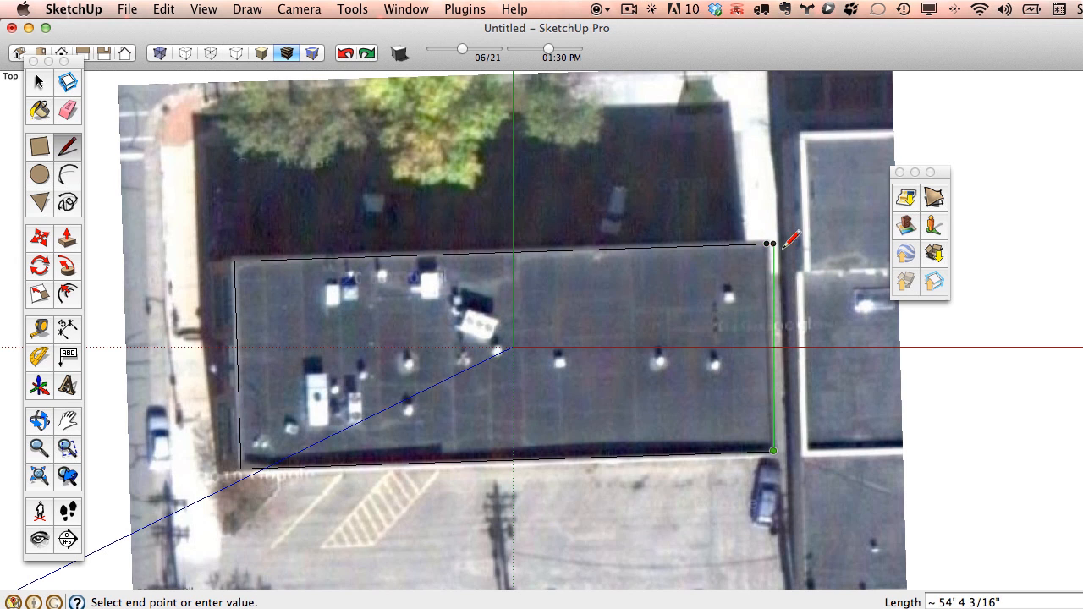
left_click(775, 247)
right_click(307, 427)
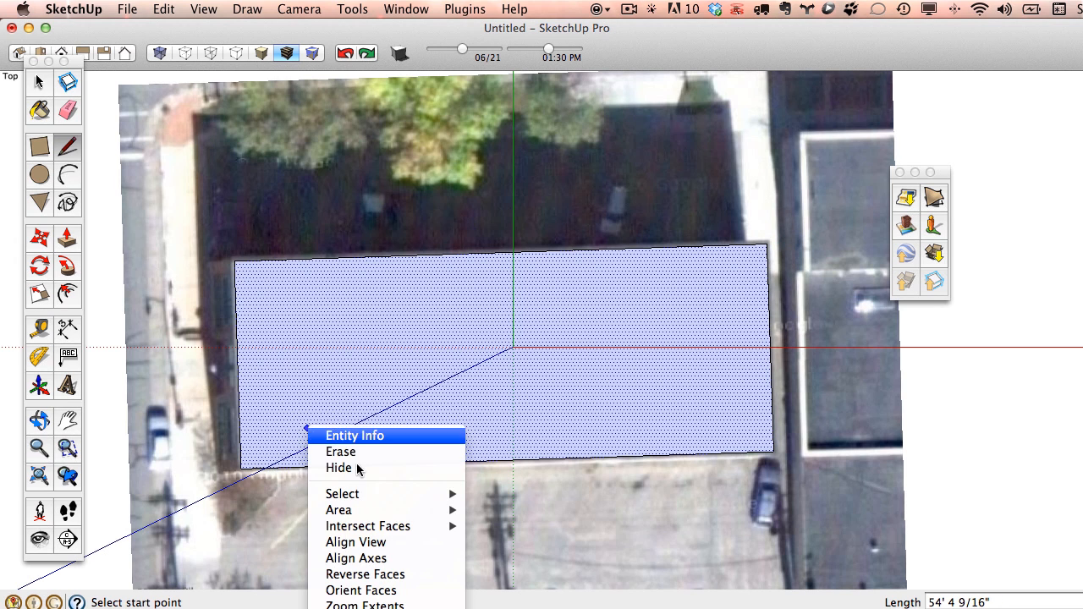
left_click(406, 560)
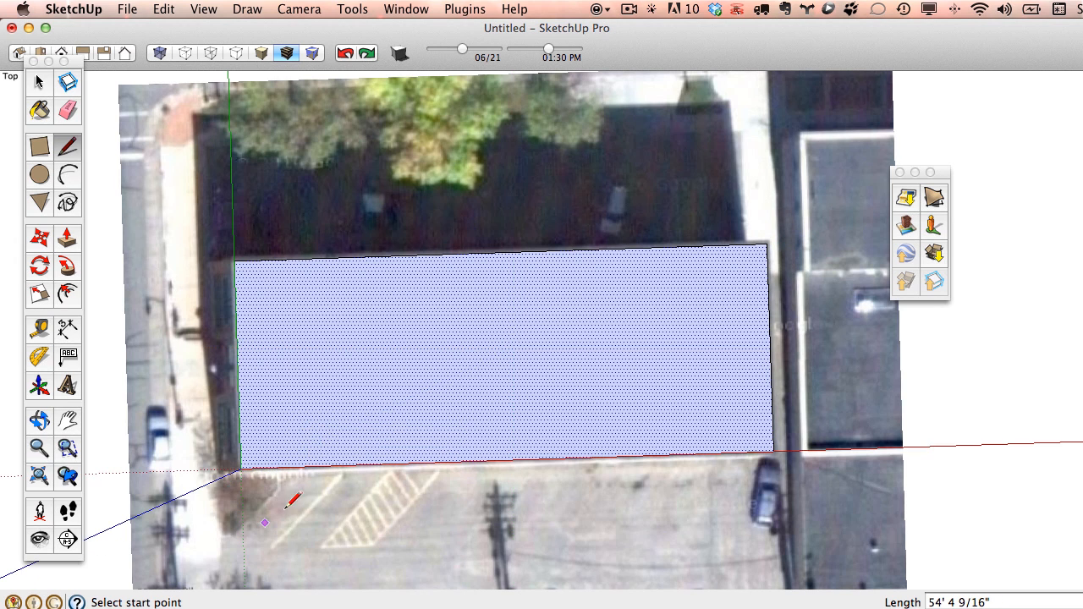
Push/pull the traced roof face upward into a tall box on the aerial image.
mouse_move(479, 358)
middle_mouse_down()
mouse_move(515, 296)
mouse_move(435, 313)
mouse_move(559, 313)
mouse_move(520, 373)
mouse_move(238, 264)
middle_mouse_up()
left_click(67, 239)
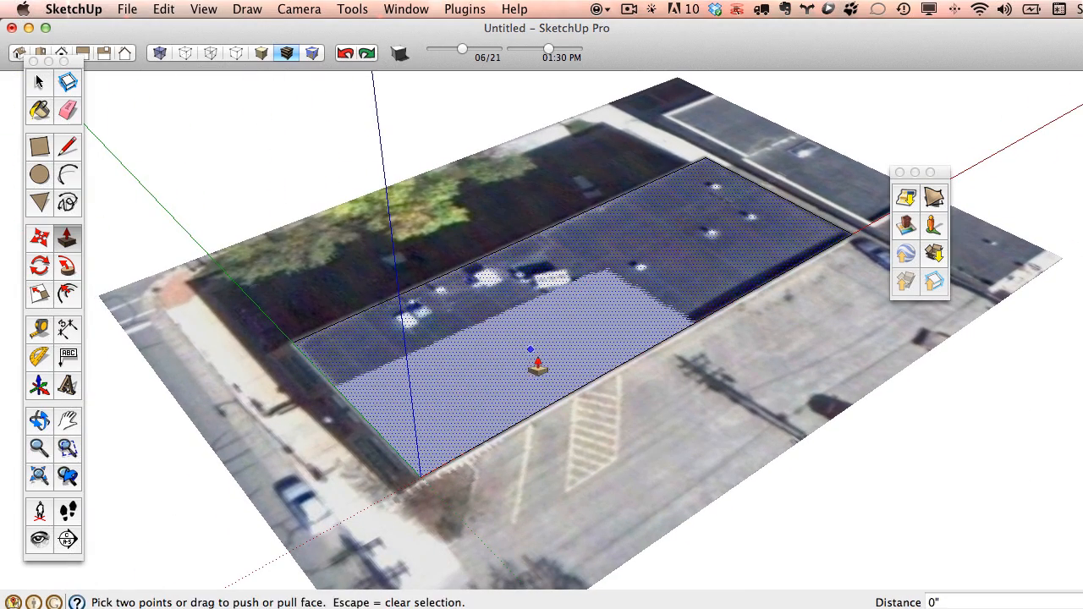
left_click_drag(544, 369, 541, 221)
middle_click_drag(498, 266, 593, 297)
key("space")
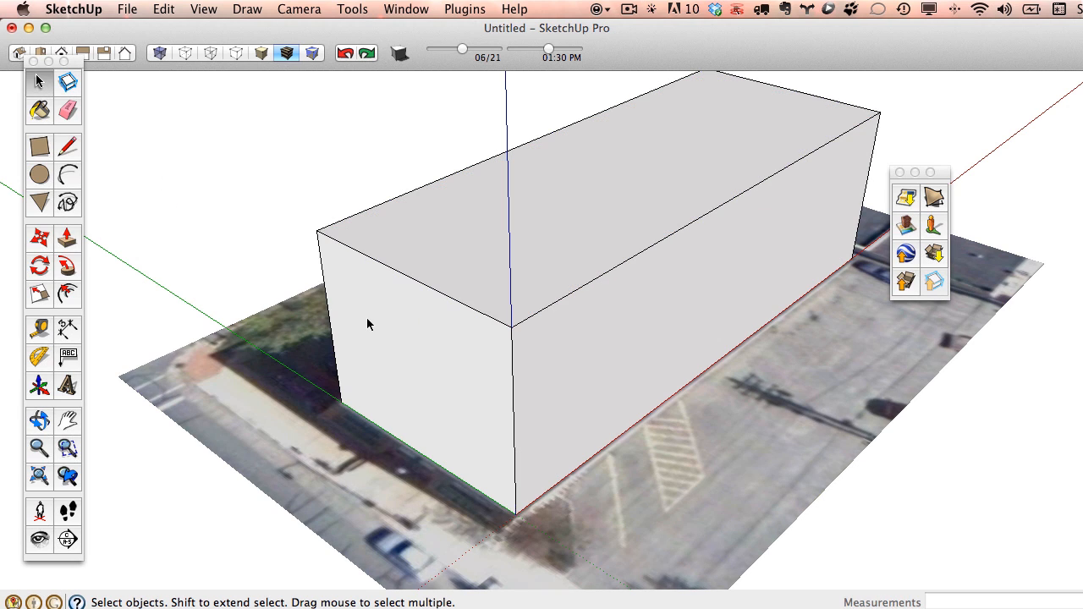
left_click(366, 322)
Open Photo Textures for the left face and step Street View toward the building.
right_click(368, 318)
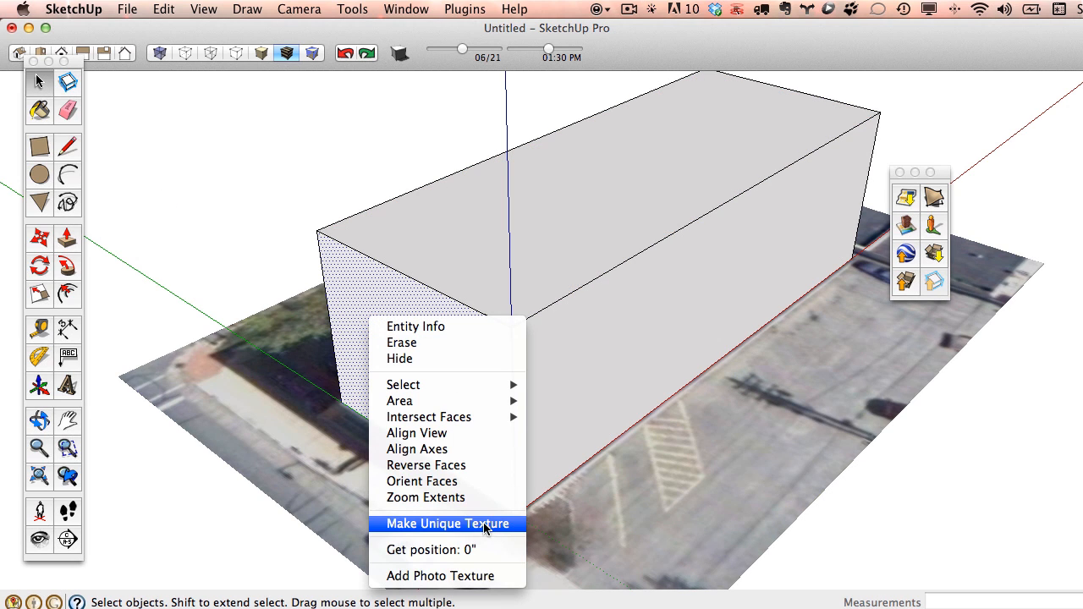
left_click(451, 575)
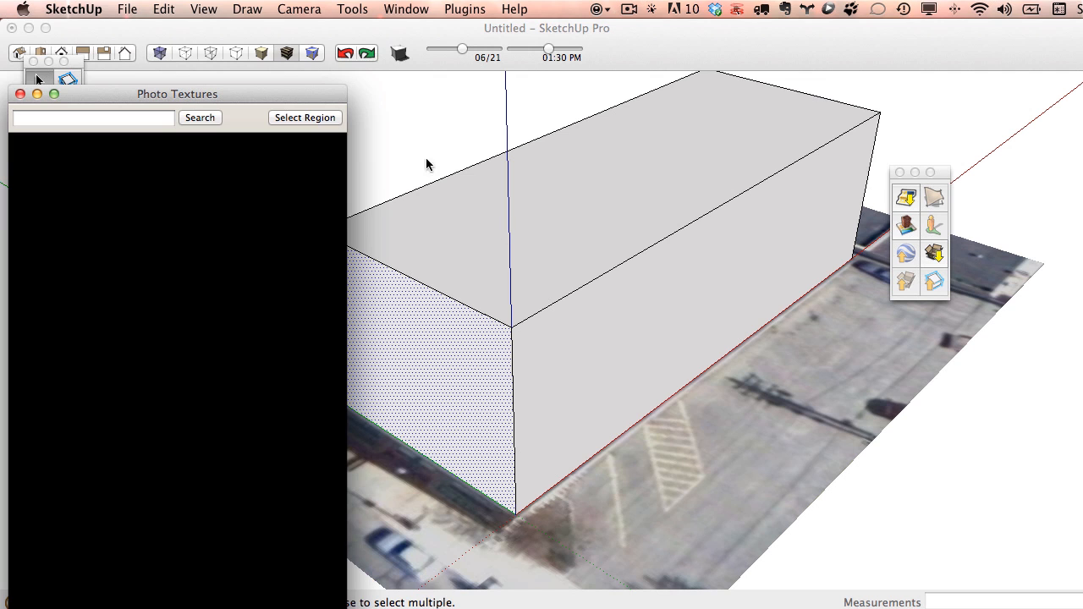
left_click_drag(310, 94, 355, 15)
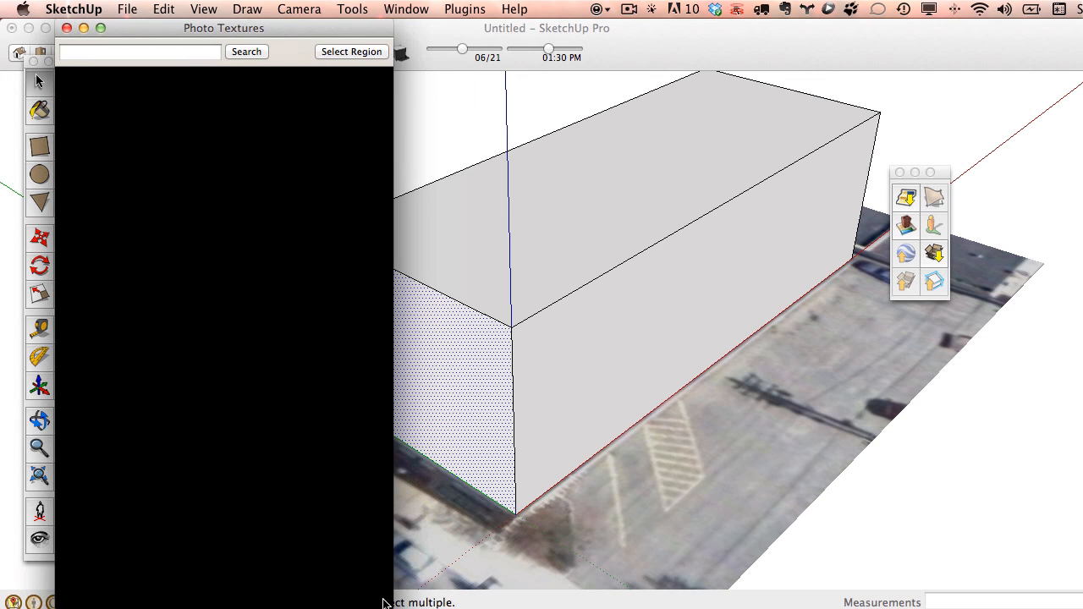
left_click_drag(385, 602, 671, 601)
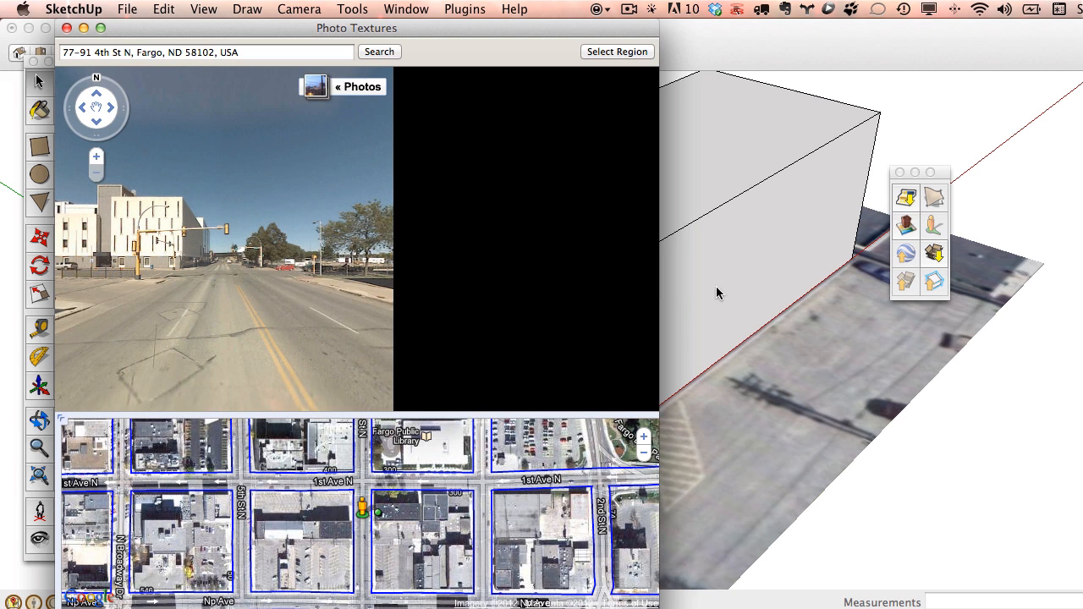
left_click(324, 194)
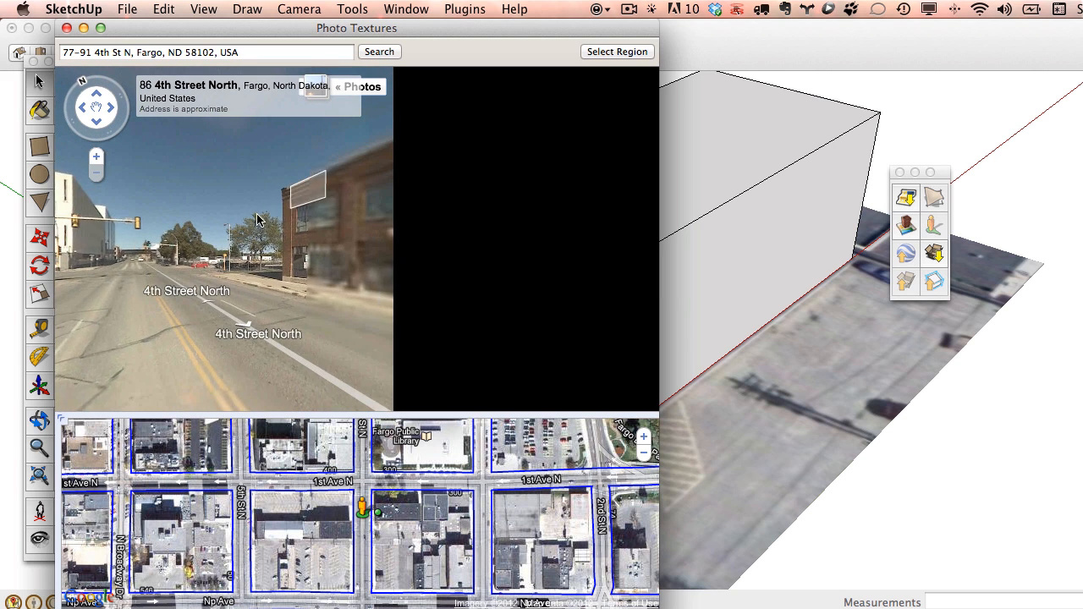
left_click_drag(658, 607, 628, 597)
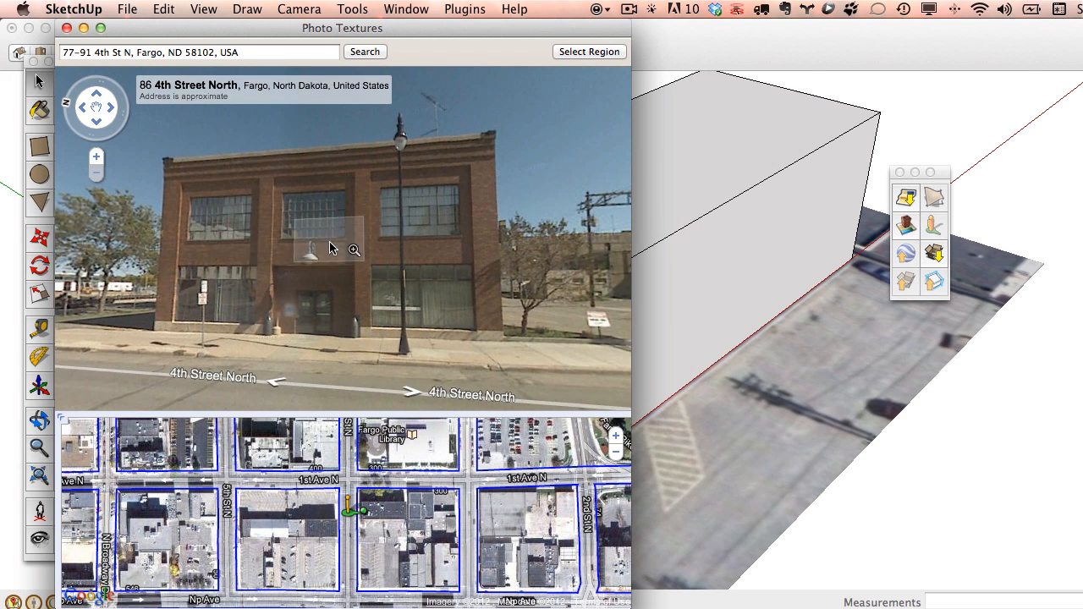
Fit the capture region's four corners to the brick storefront and grab it onto the face.
left_click(589, 51)
left_click_drag(310, 149, 495, 136)
left_click_drag(314, 293, 504, 359)
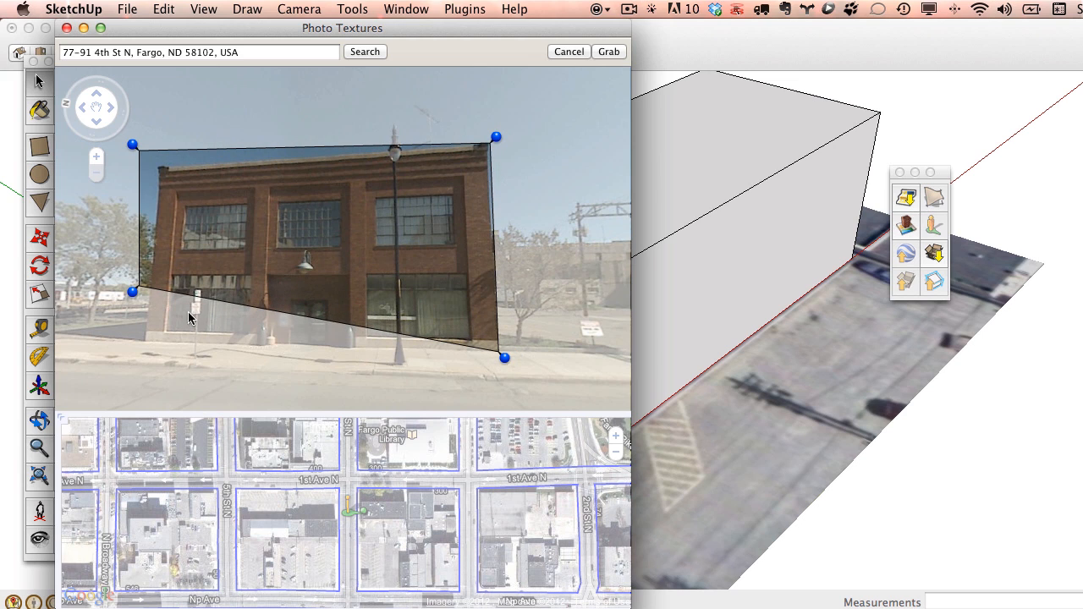
left_click_drag(130, 294, 138, 348)
left_click_drag(132, 145, 151, 160)
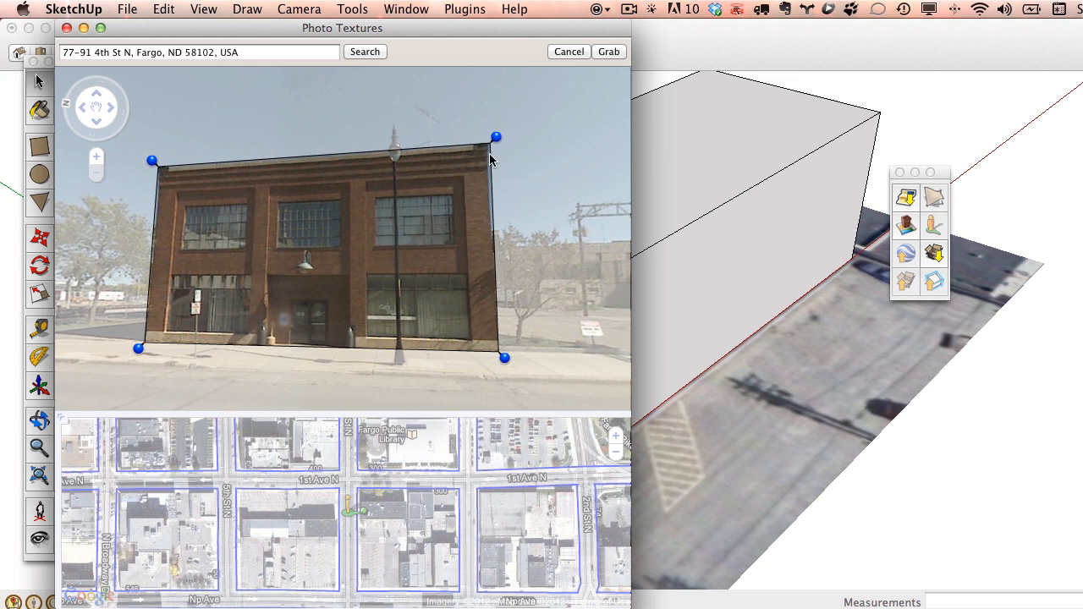
left_click_drag(496, 137, 494, 136)
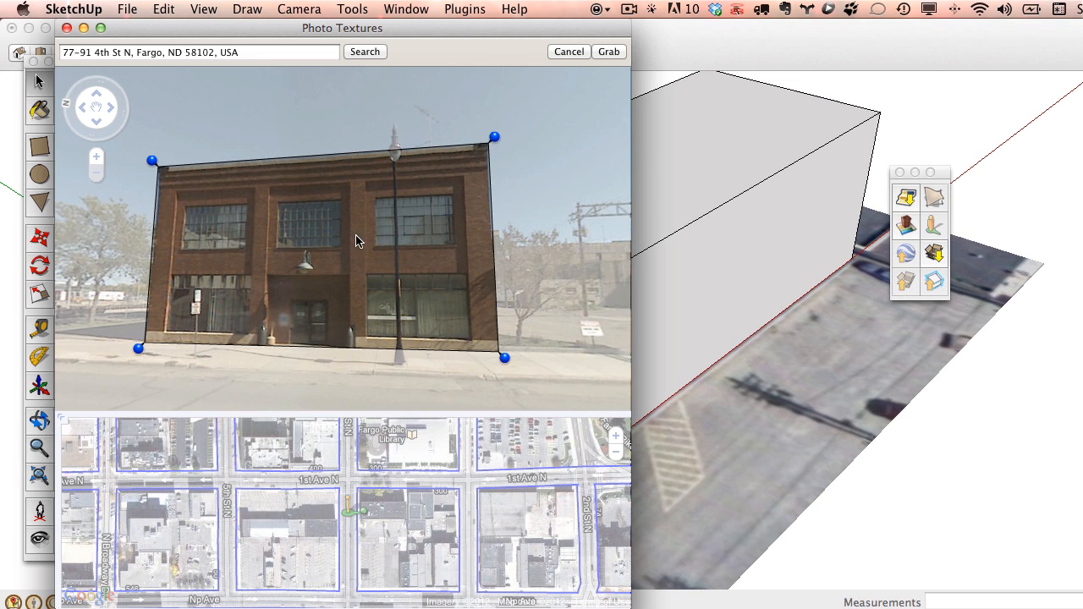
left_click(609, 51)
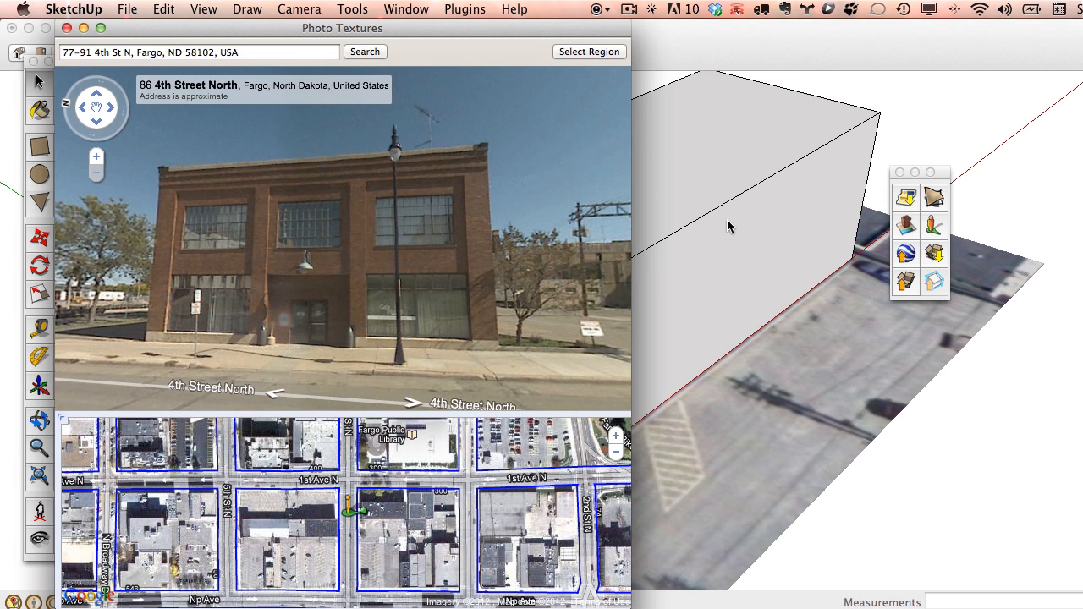
Close the photo texture window and orbit to view the textured front facade.
left_click(66, 28)
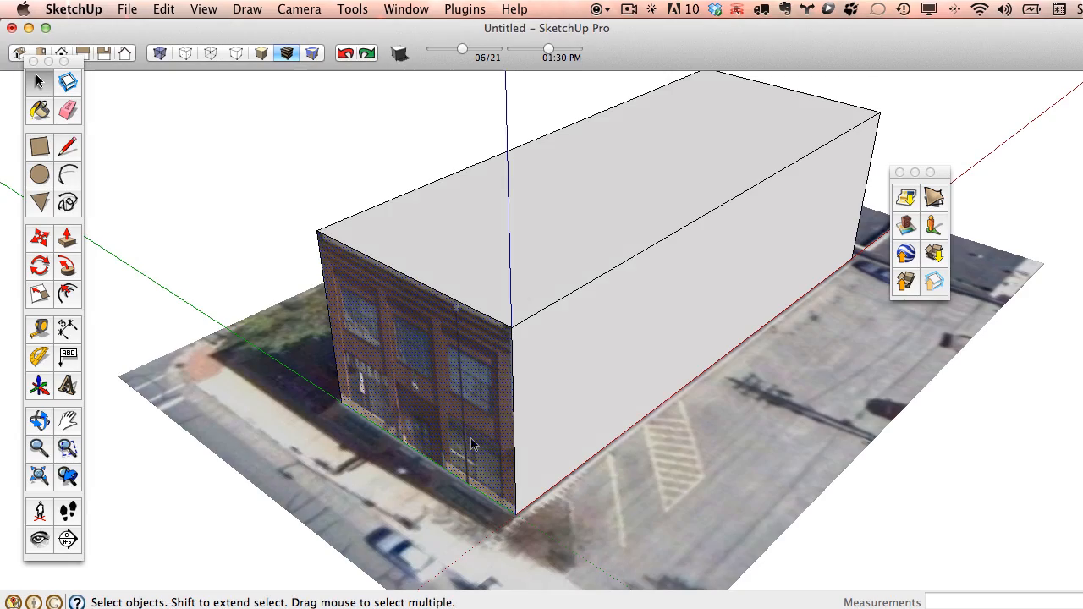
middle_click_drag(472, 441, 530, 292)
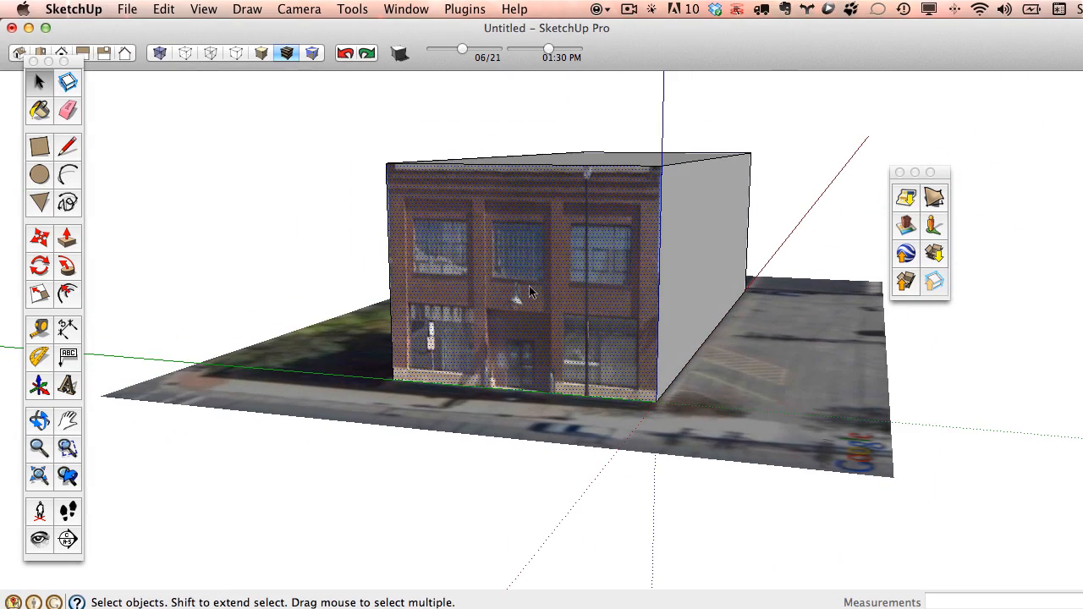
left_click(39, 146)
scroll(457, 364, "up", 5)
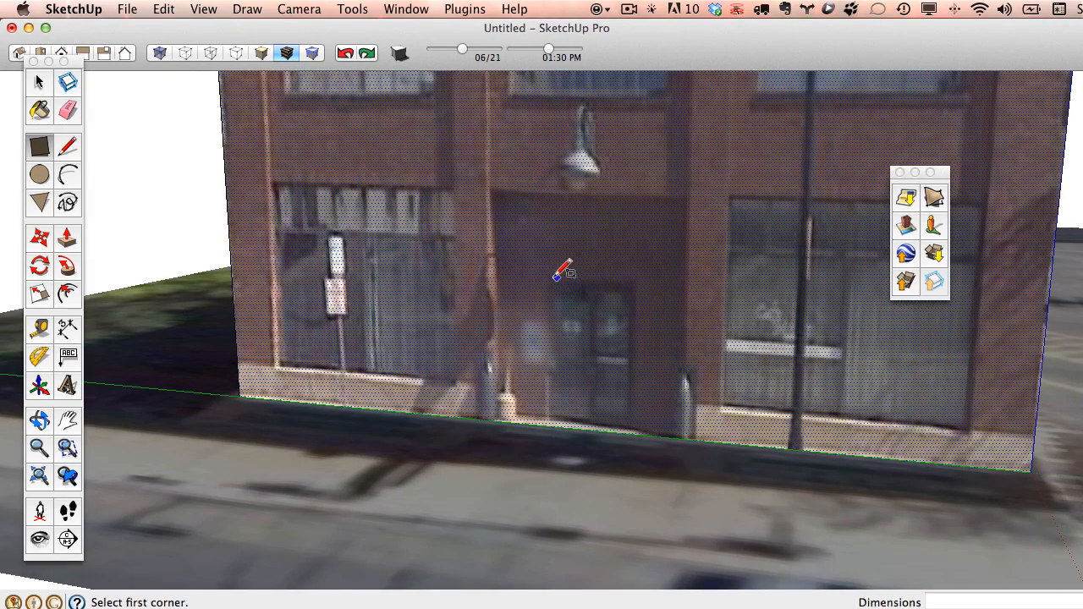
Draw a door rectangle on the storefront and add a 7' Tape Measure guide.
left_click(550, 276)
scroll(636, 436, "up", 3)
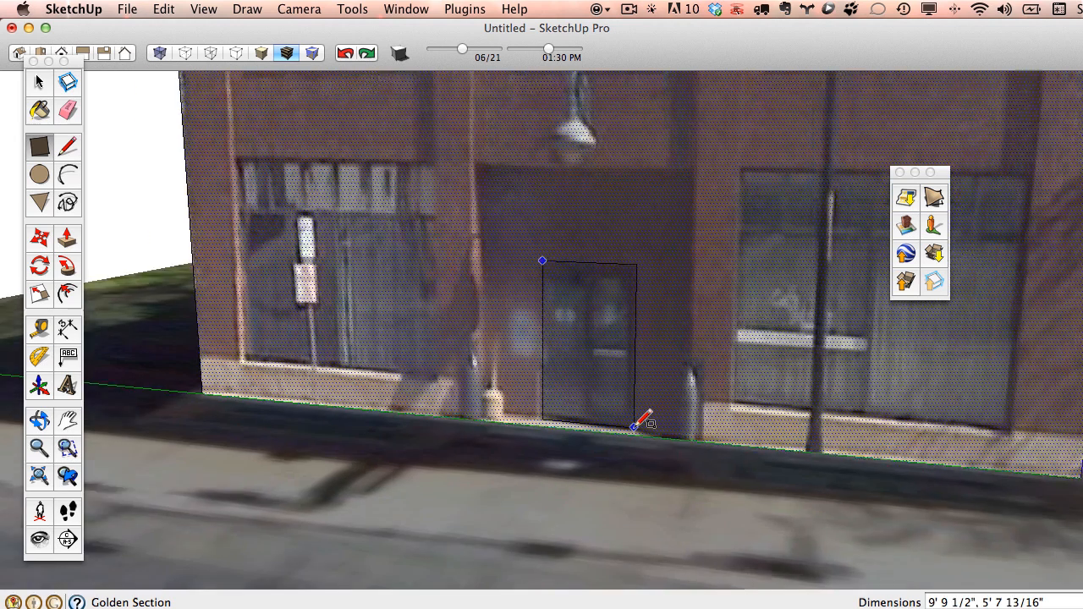
left_click(632, 430)
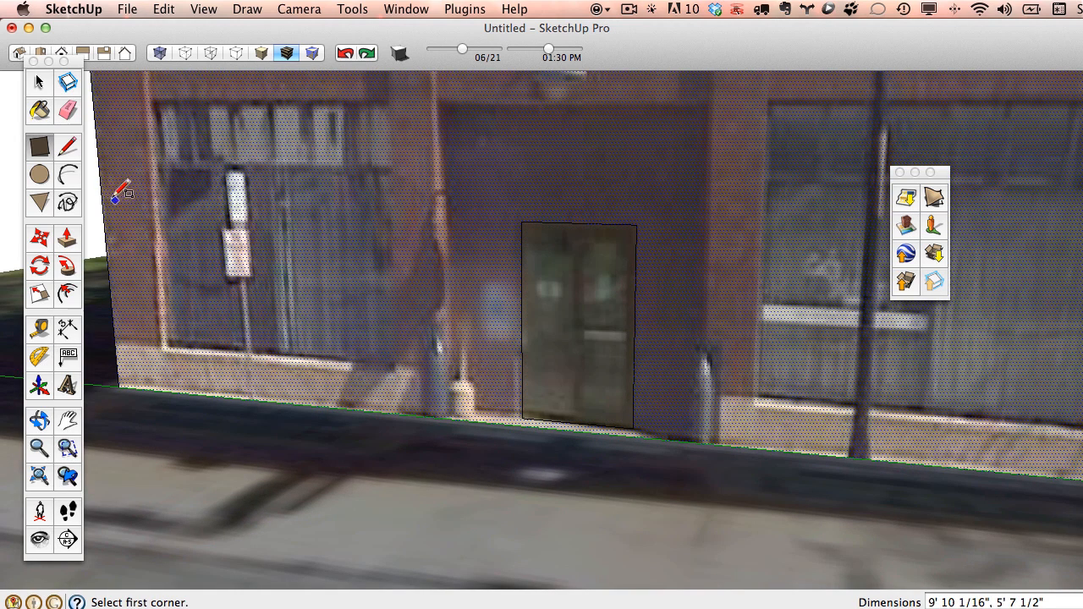
left_click(39, 329)
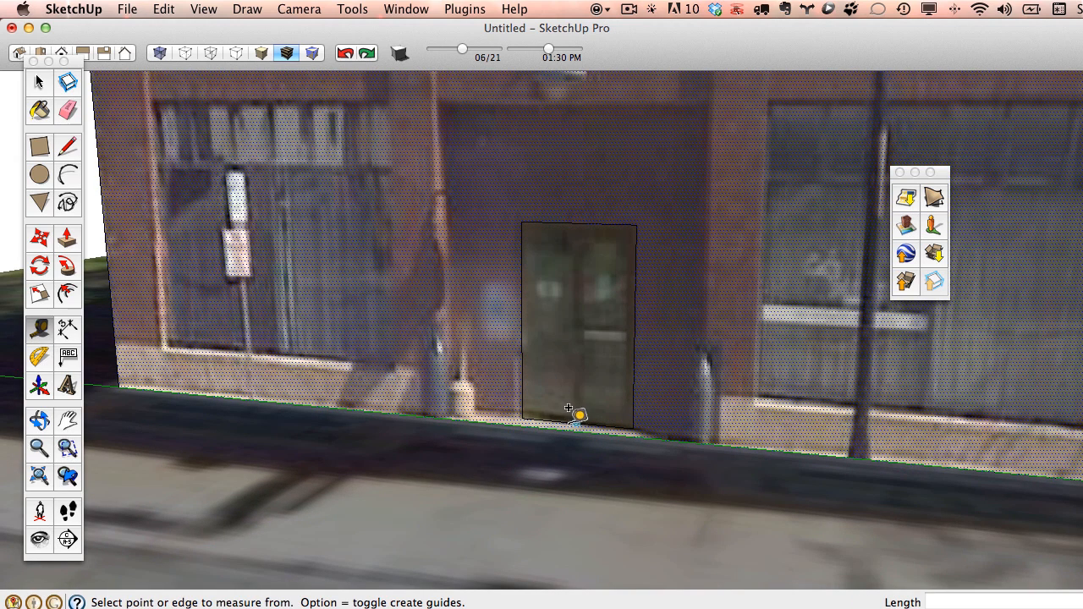
left_click(576, 423)
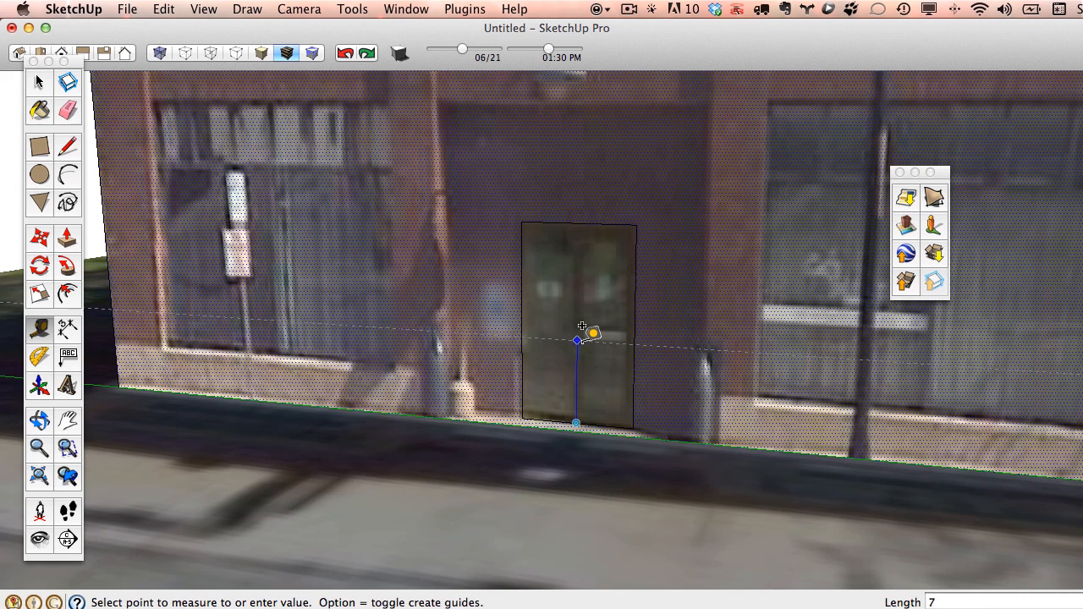
type("7")
key("Return")
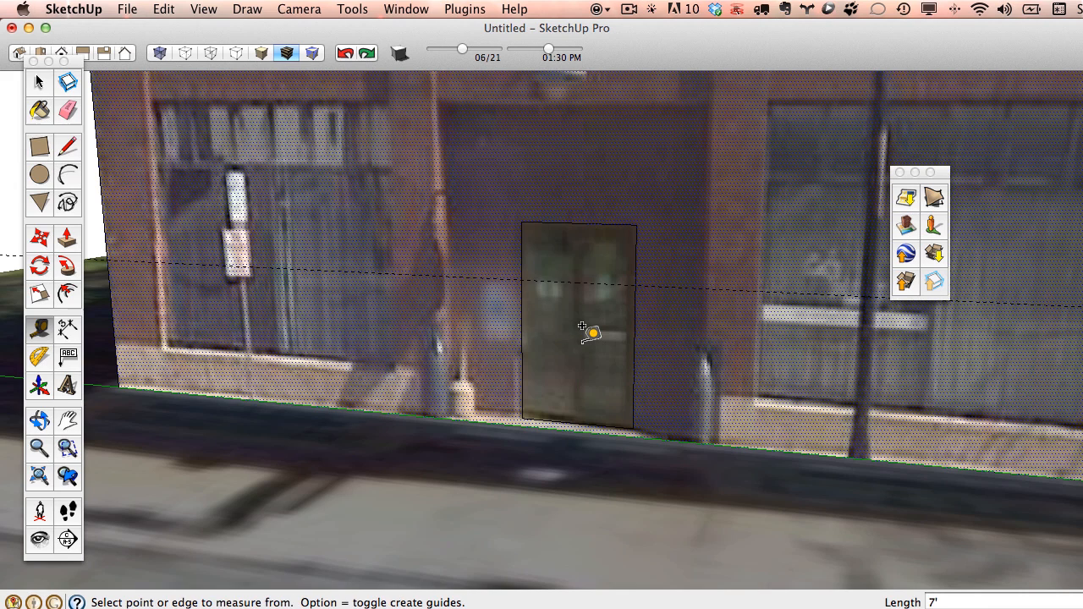
Scale the door face's height down to the 7' guide.
left_click(39, 82)
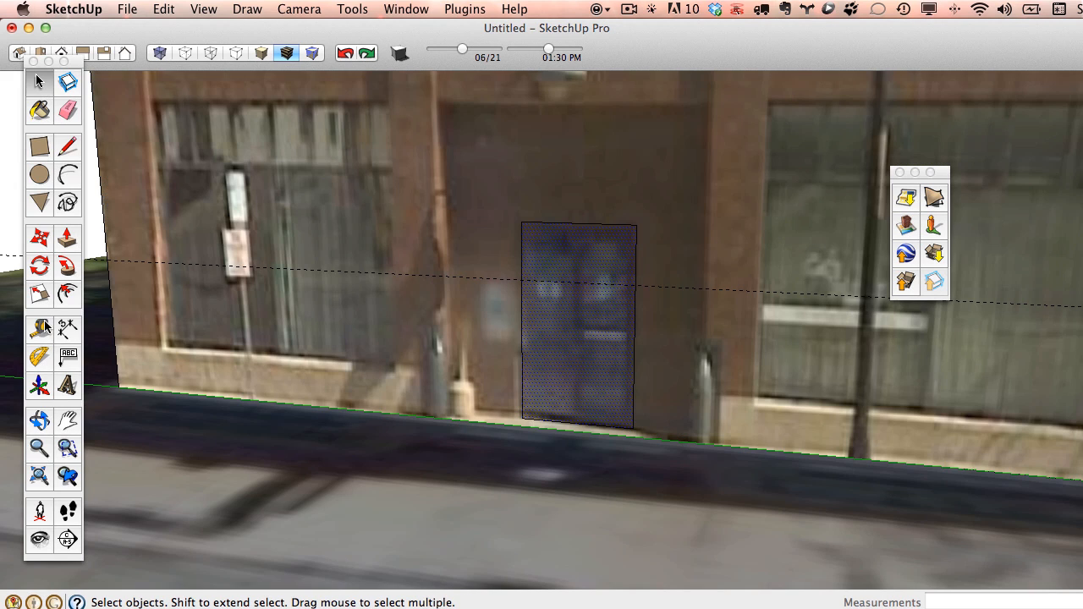
left_click(41, 294)
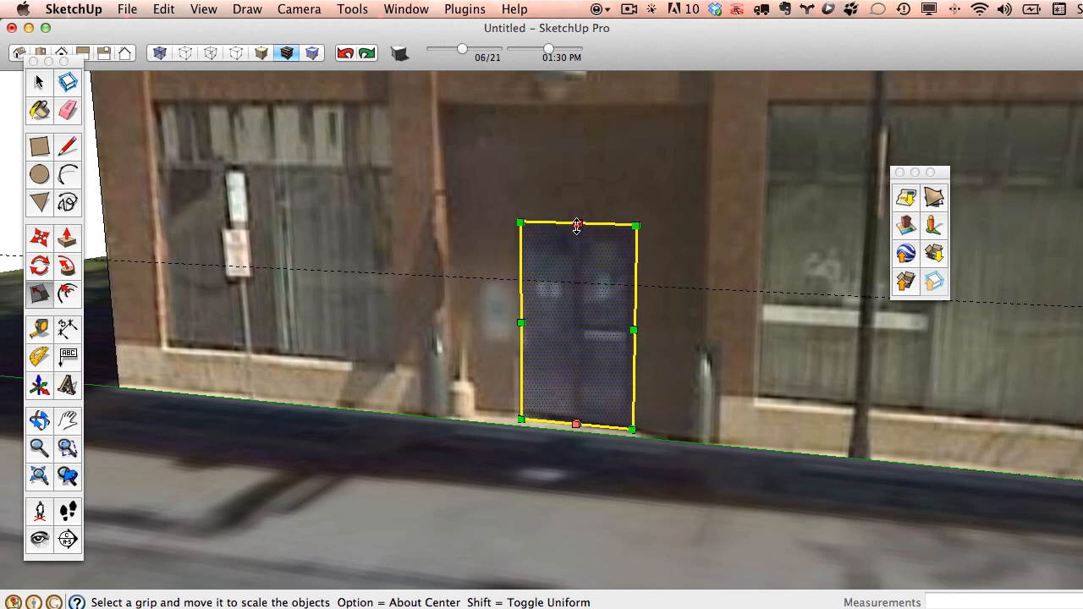
left_click_drag(576, 225, 576, 283)
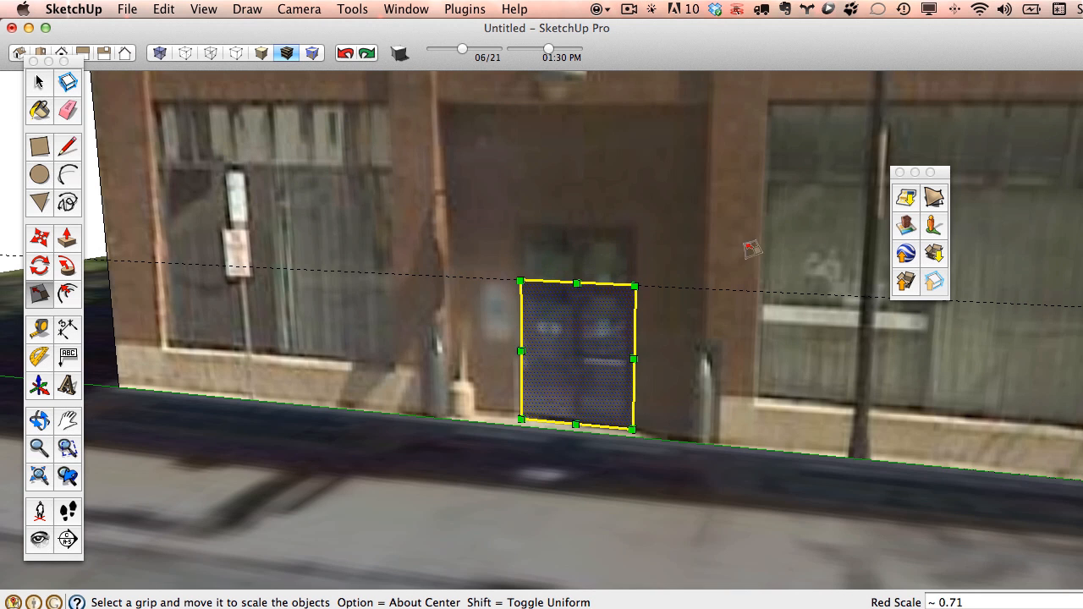
middle_click_drag(751, 249, 616, 312)
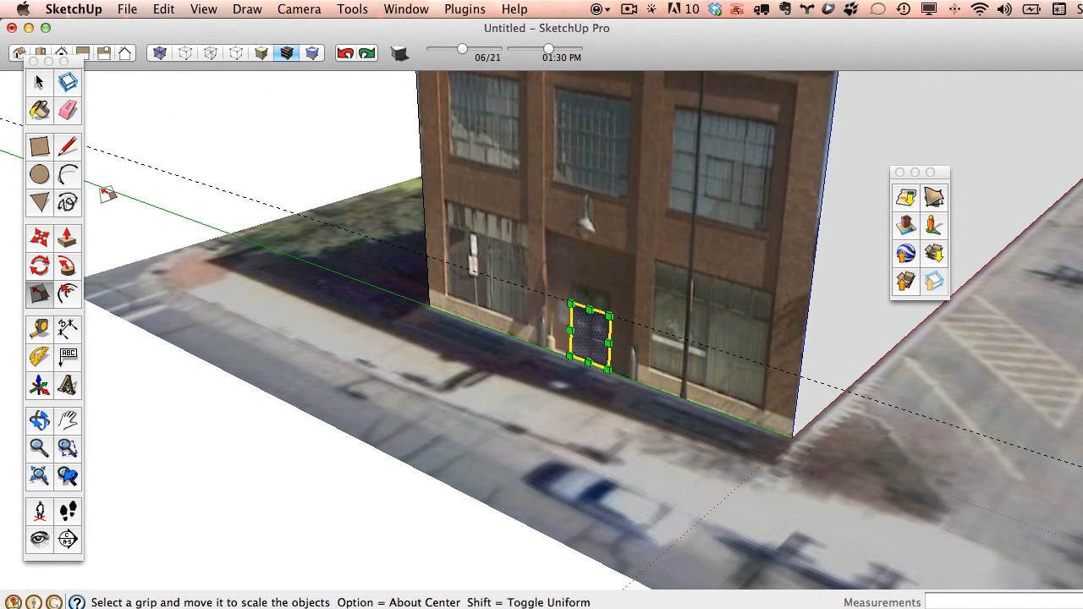
Repaint the front face with the sampled facade photo material.
left_click(40, 111)
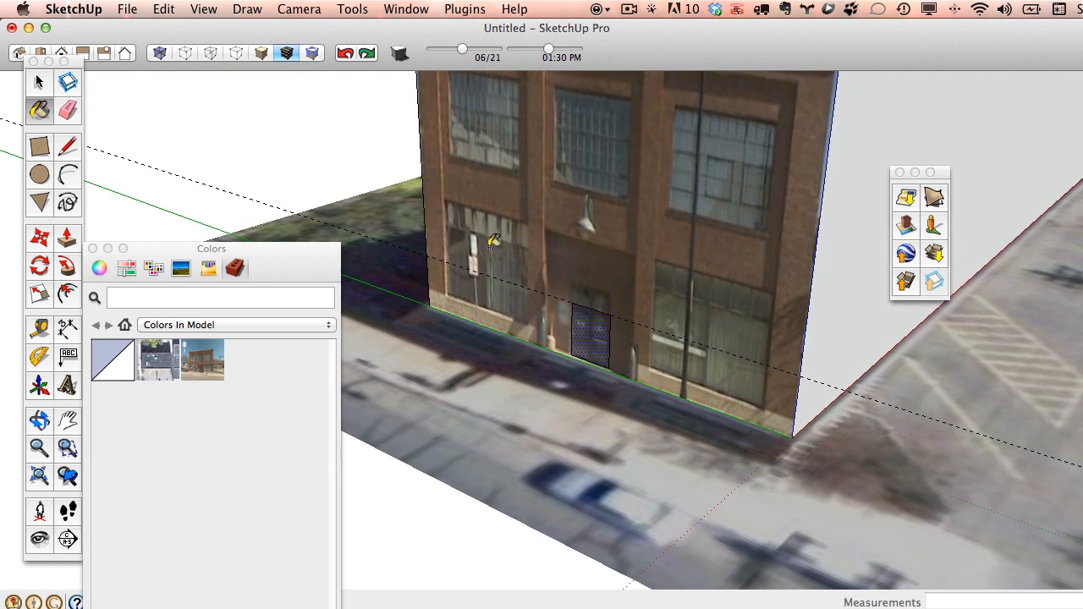
left_click(588, 335, "super")
left_click(637, 266)
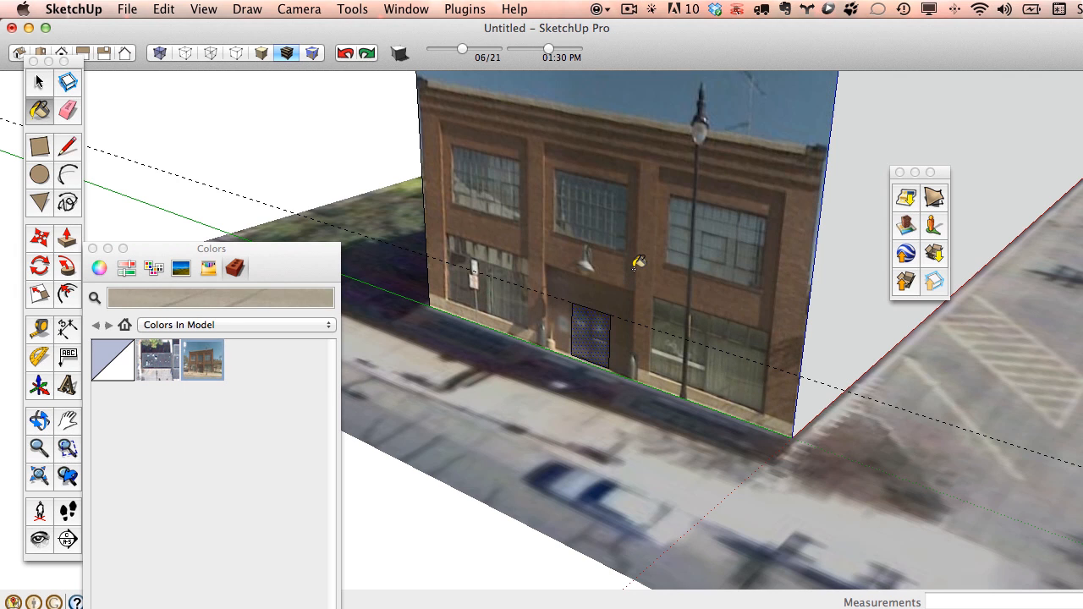
left_click(67, 109)
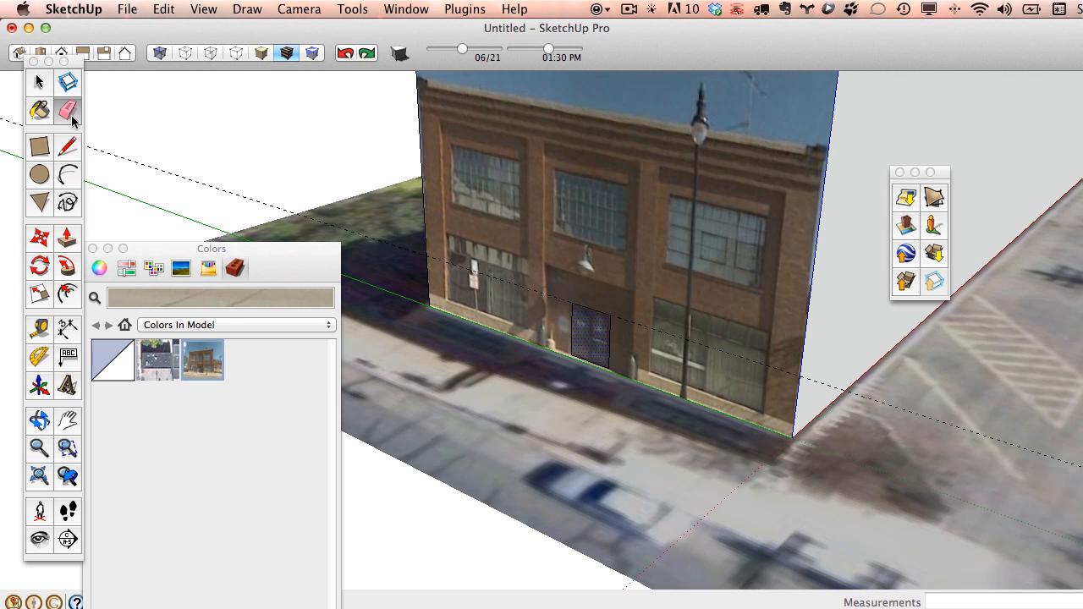
left_click(93, 249)
Erase the door edges and guide line, then push the roof down to shorten the building.
left_click_drag(629, 322, 640, 310)
scroll(673, 299, "down", 5)
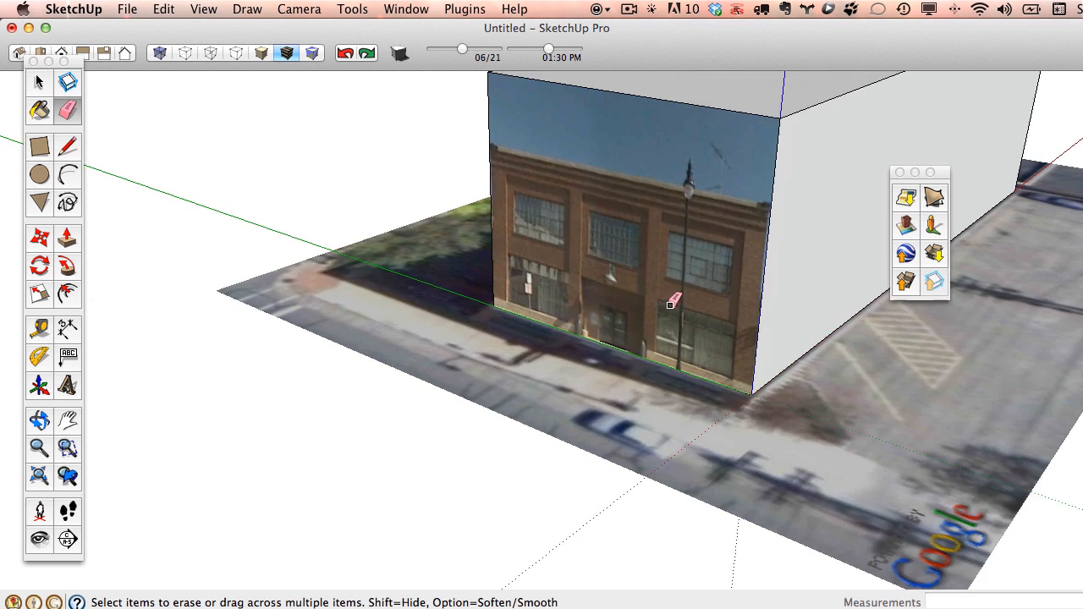
middle_click_drag(712, 245, 609, 310)
left_click(67, 239)
left_click_drag(719, 244, 669, 296)
scroll(614, 351, "up", 5)
mouse_move(616, 359)
left_mouse_down()
mouse_move(677, 350)
mouse_move(621, 360)
left_mouse_up()
scroll(620, 360, "down", 5)
middle_click_drag(620, 359, 699, 222)
Open the facade texture image for editing, then close that temporary image unchanged.
key("space")
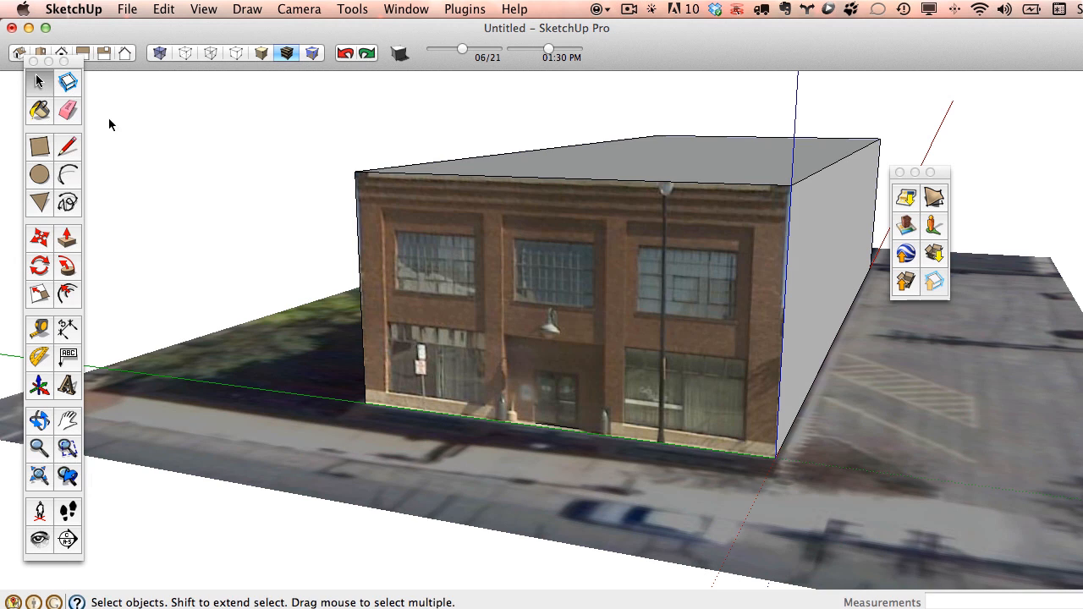
right_click(572, 288)
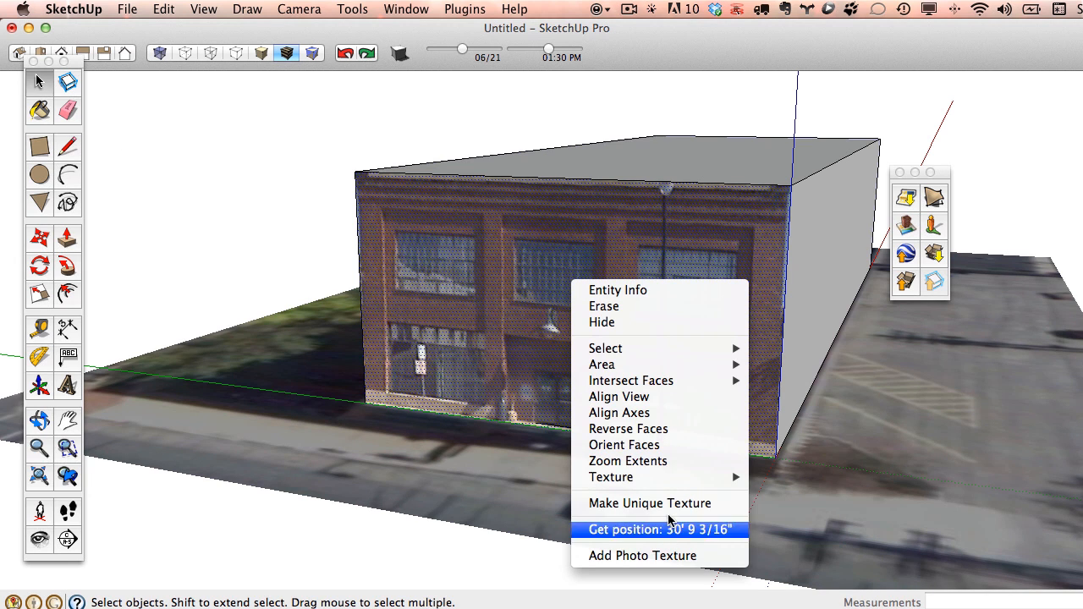
mouse_move(679, 484)
left_click(816, 536)
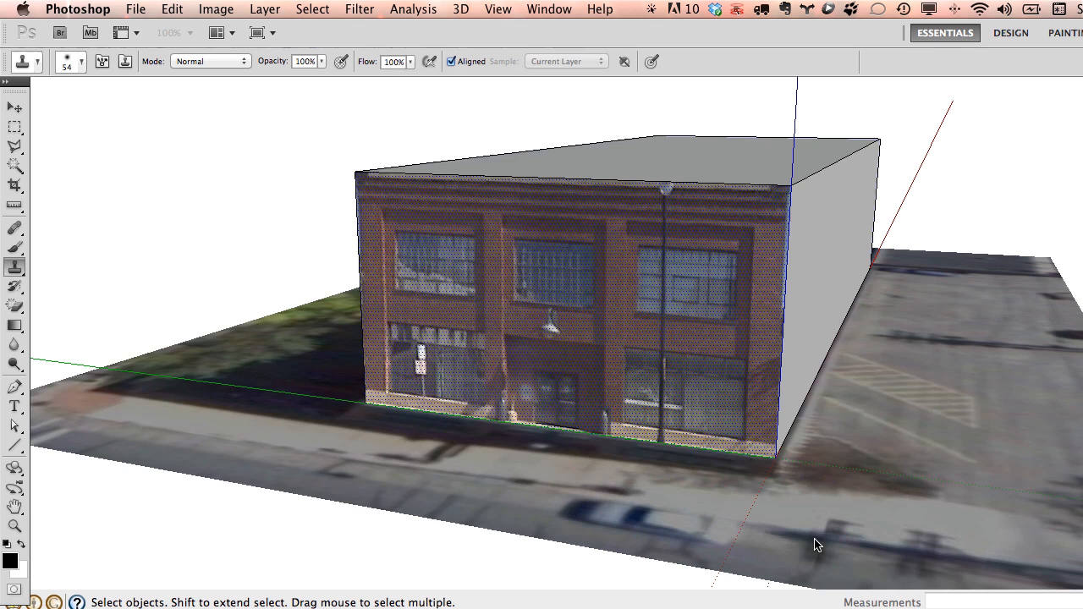
left_click_drag(430, 89, 549, 95)
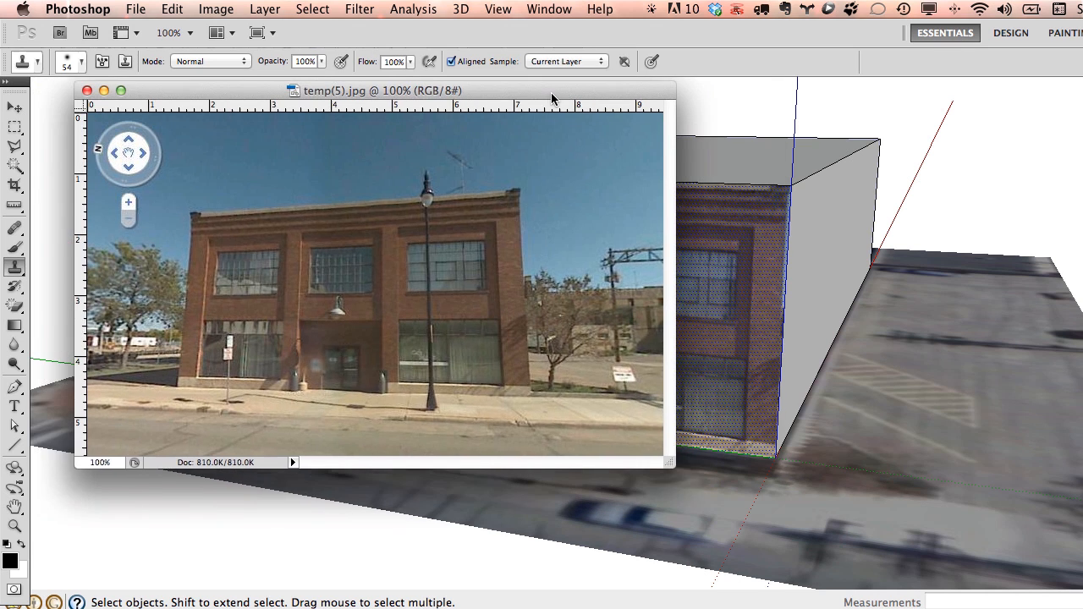
left_click(162, 91)
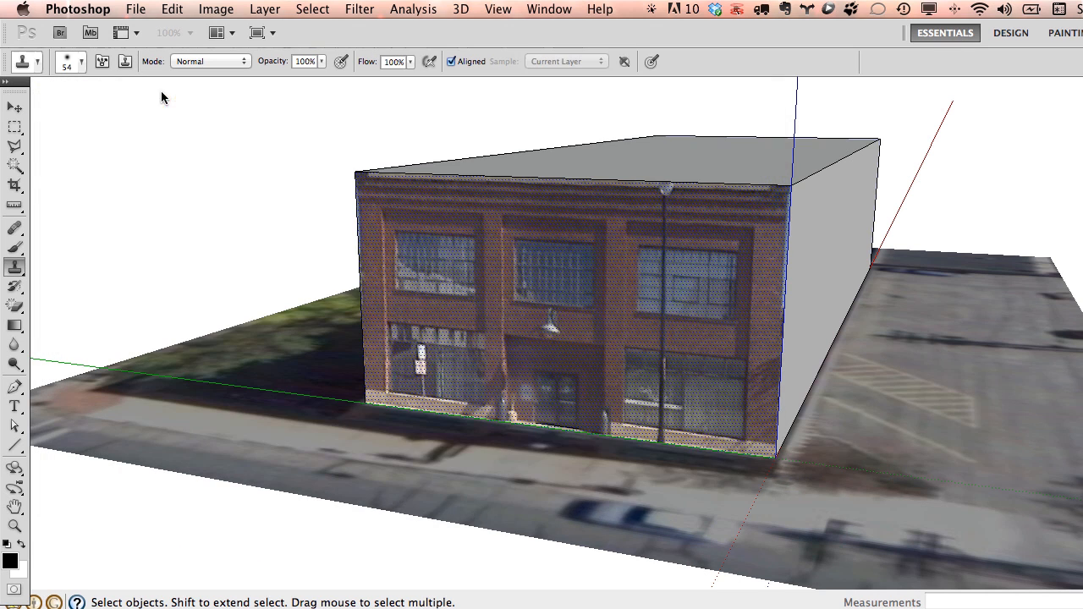
Make the front facade's photo texture unique to that face.
right_click(529, 284)
left_click(15, 108)
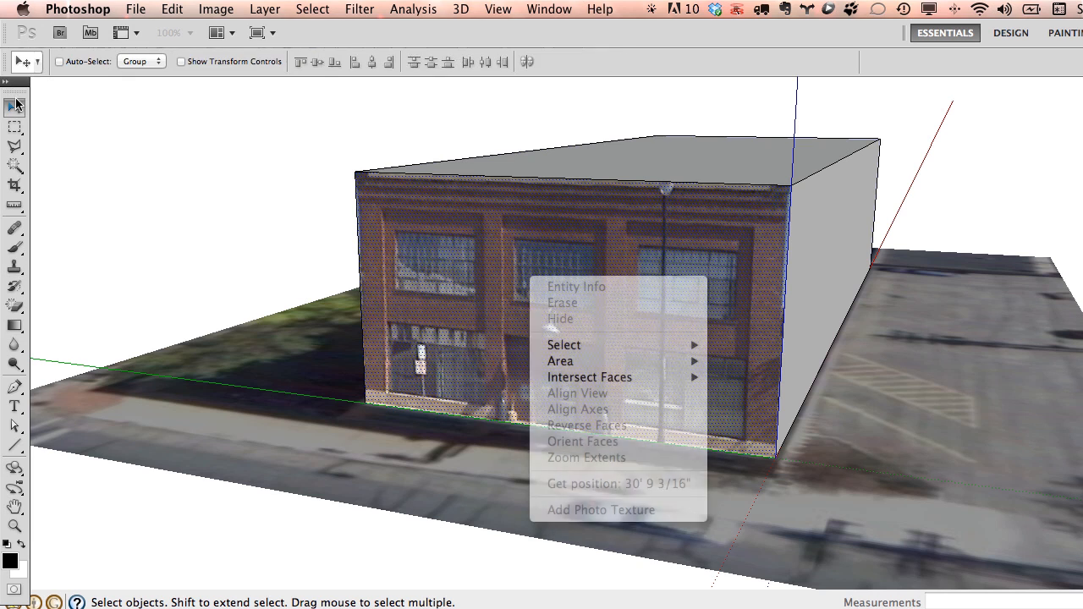
left_click(137, 148)
right_click(561, 292)
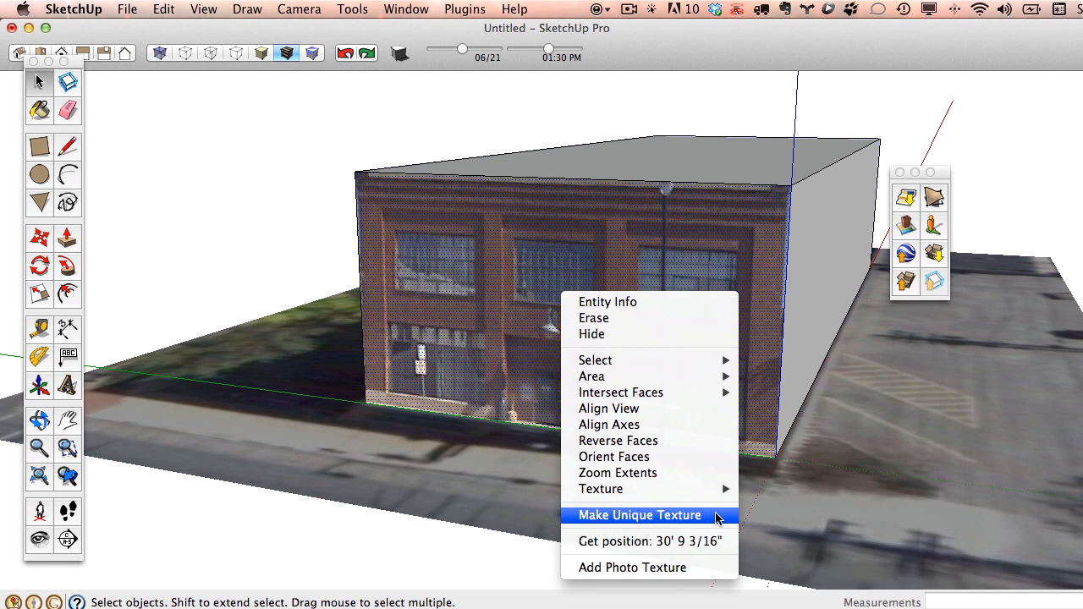
left_click(716, 518)
Send the unique facade texture, Photo Texture(4).jpg, to Photoshop via Edit Texture Image.
right_click(531, 263)
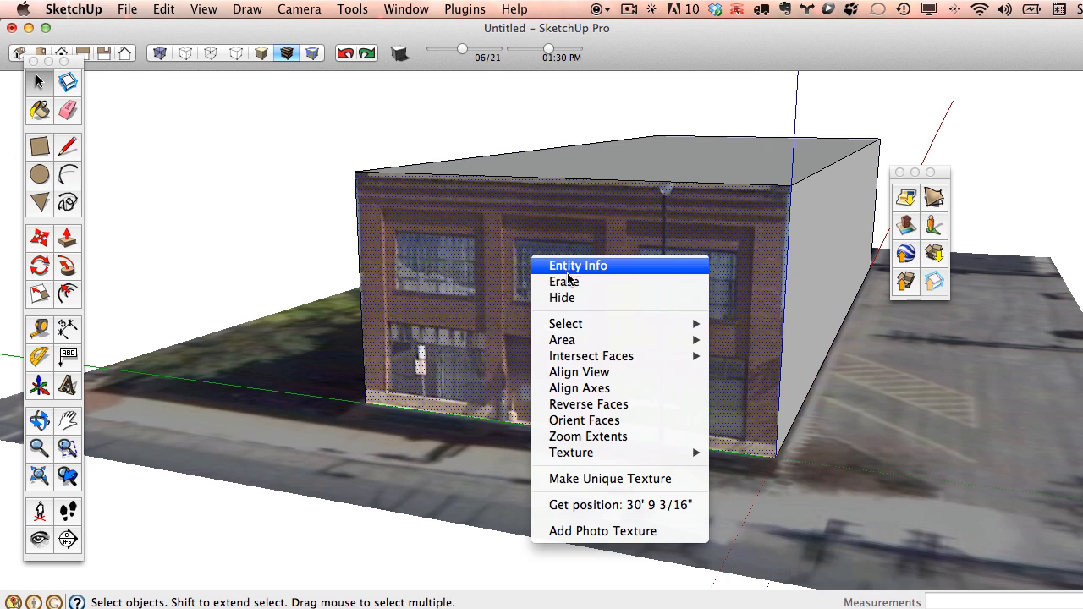
mouse_move(619, 457)
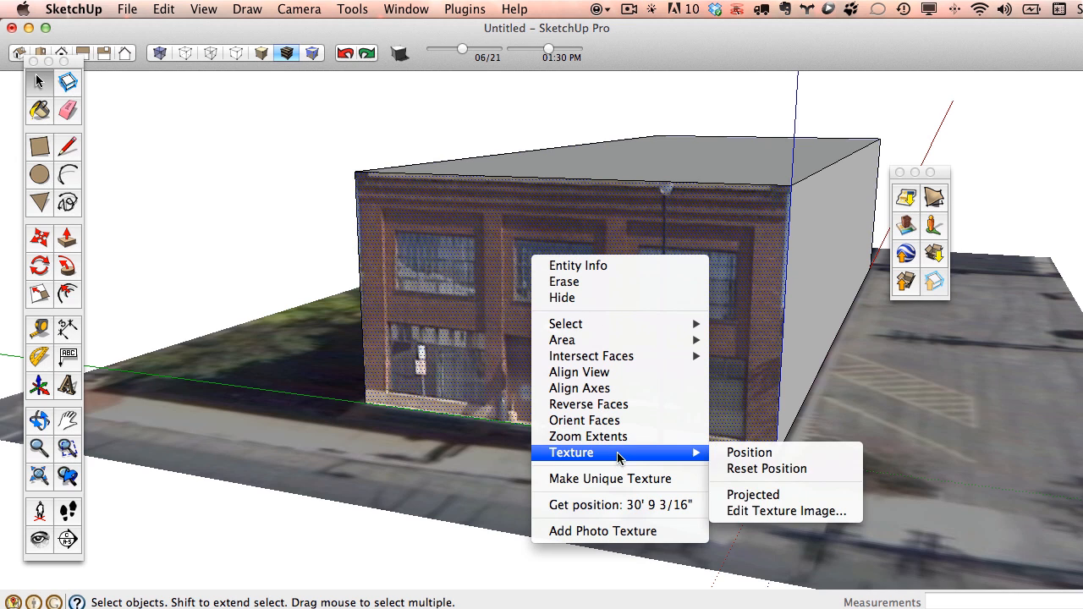
left_click(770, 512)
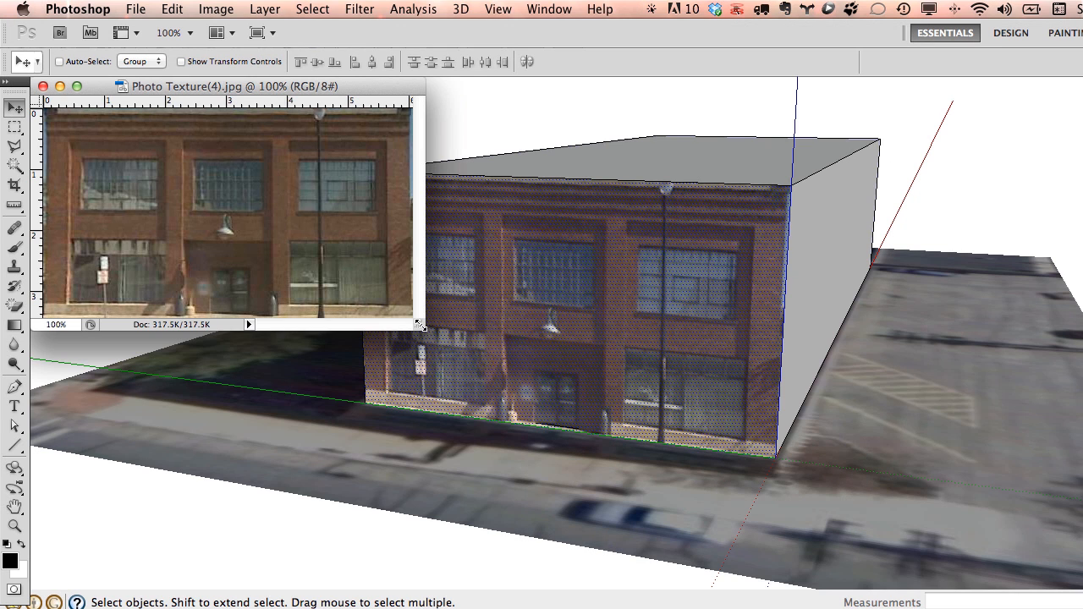
Zoom the facade photo to 200% and clone brick over the top of the lamp post.
left_click_drag(421, 326, 928, 590)
left_click(14, 526)
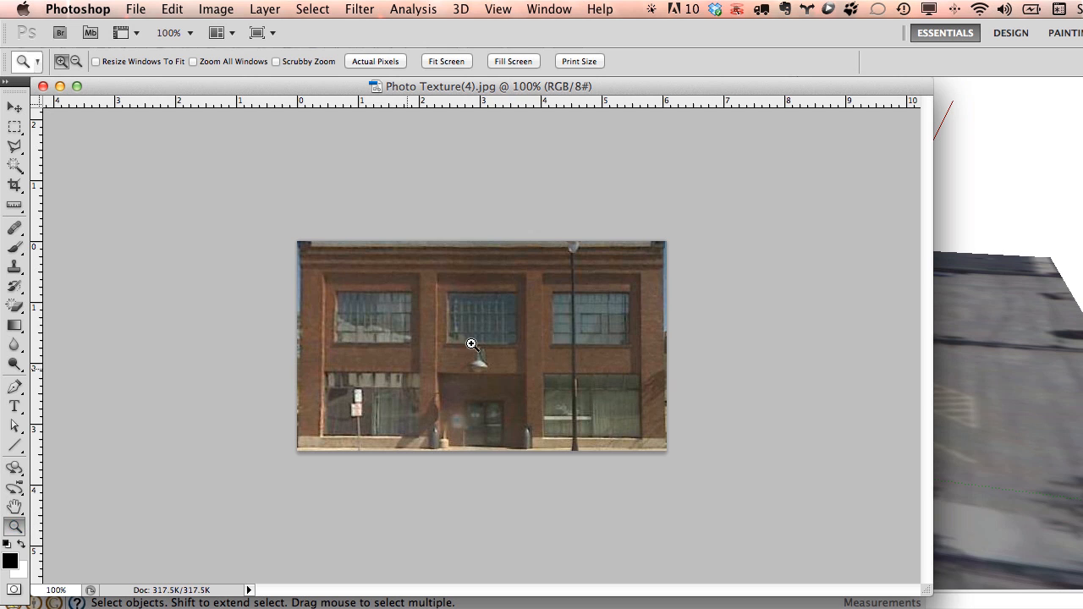
left_click(521, 330)
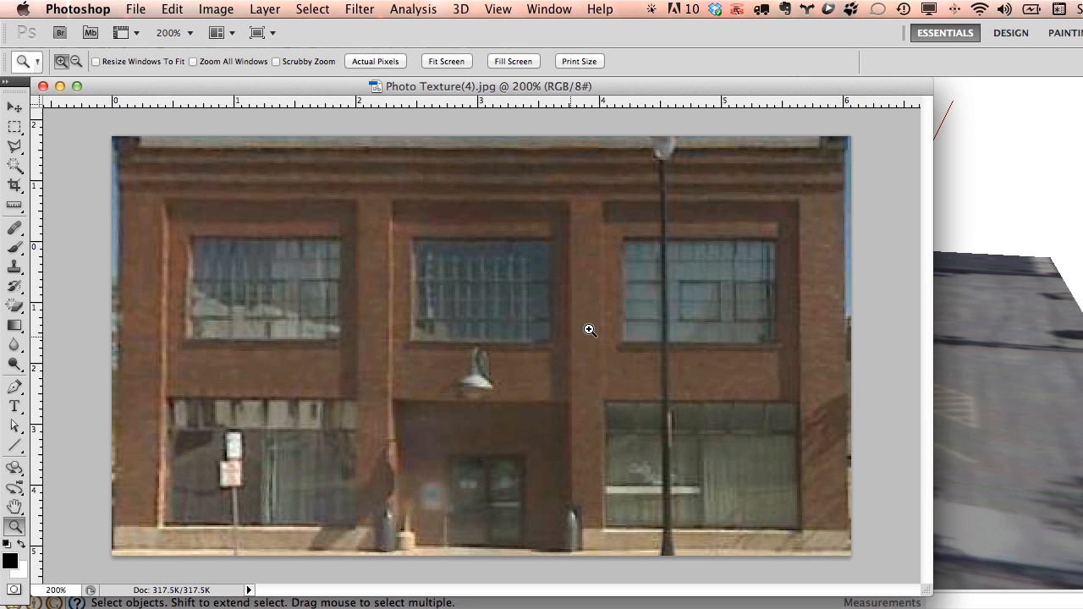
left_click(15, 267)
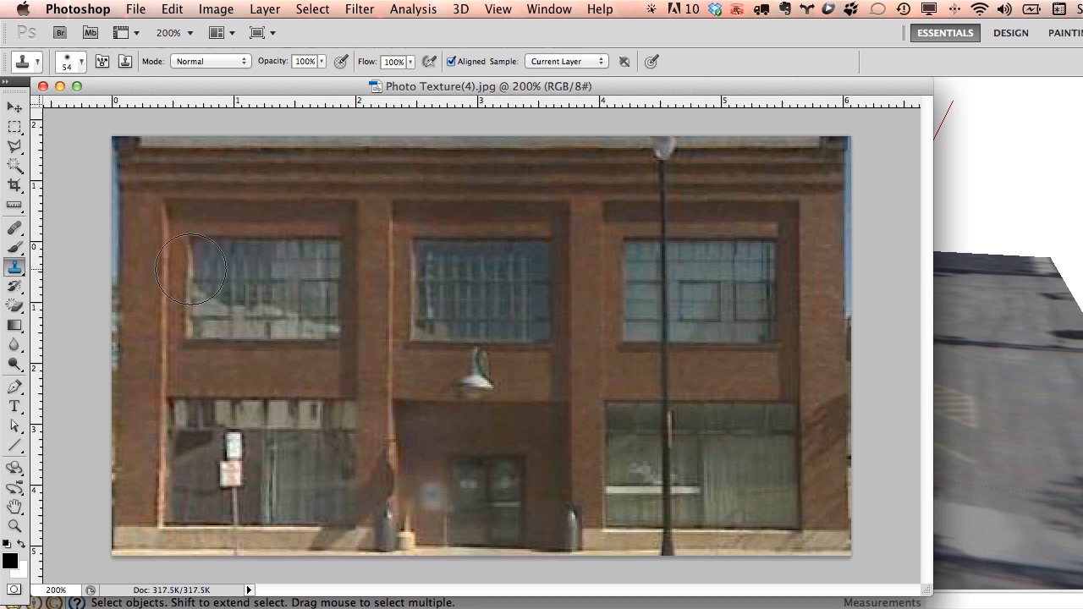
left_click(759, 188, "alt")
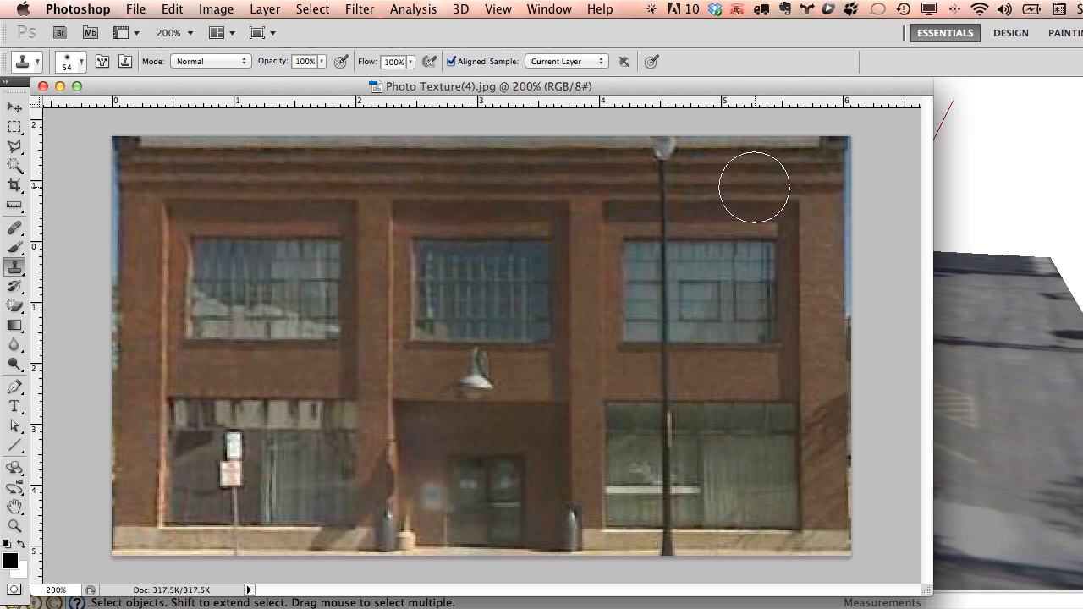
left_click(663, 184)
mouse_move(663, 188)
left_mouse_down()
mouse_move(667, 150)
mouse_move(660, 201)
left_mouse_up()
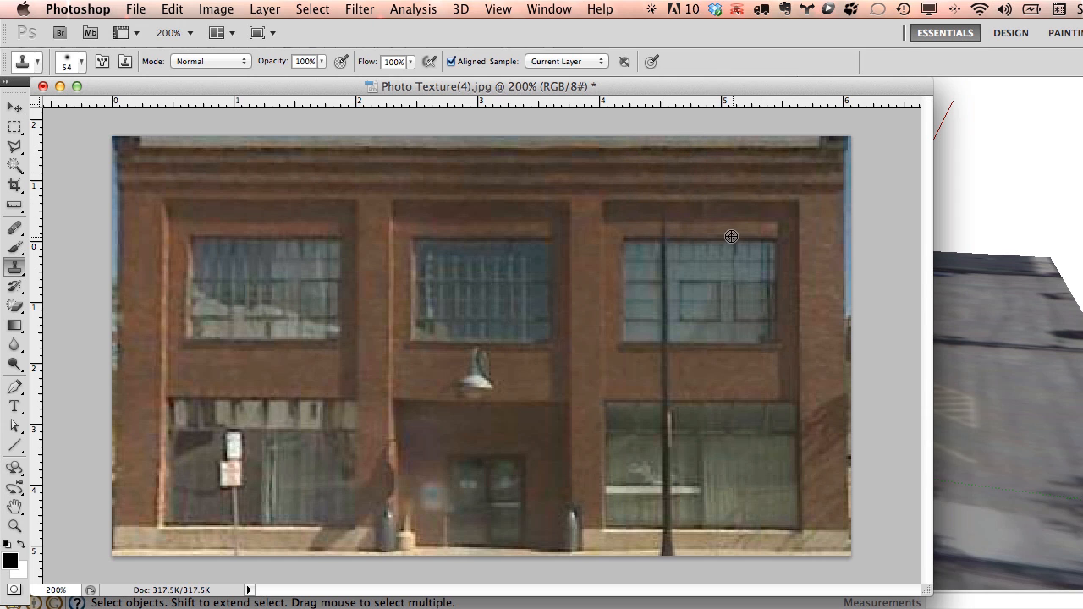
Clone the lamp pole out of the windows and ledge down to its base.
left_click(733, 239, "alt")
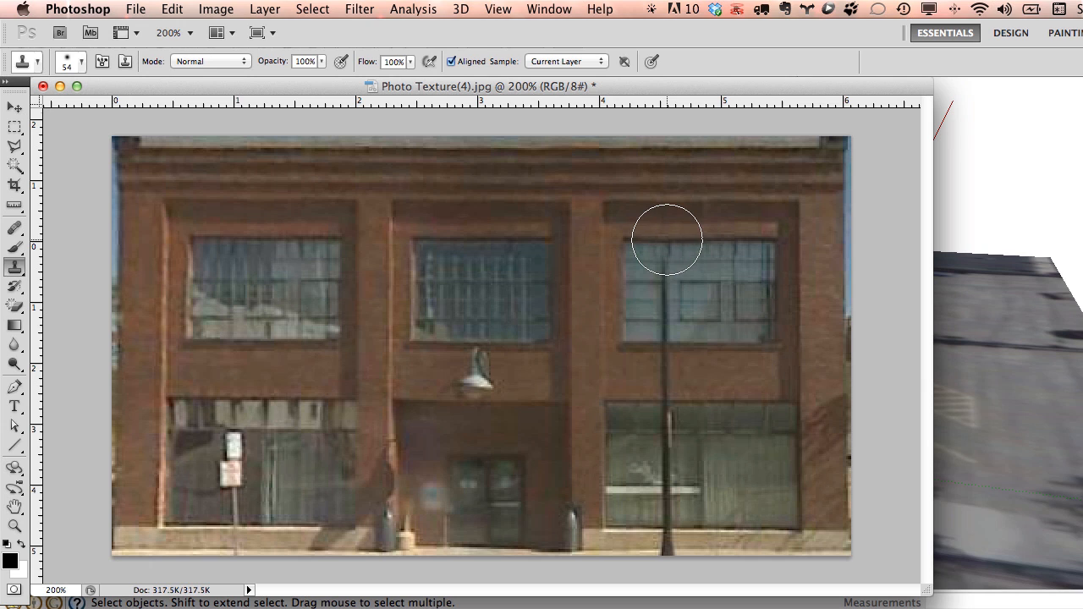
mouse_move(663, 237)
left_mouse_down()
mouse_move(666, 341)
mouse_move(692, 334)
left_mouse_up()
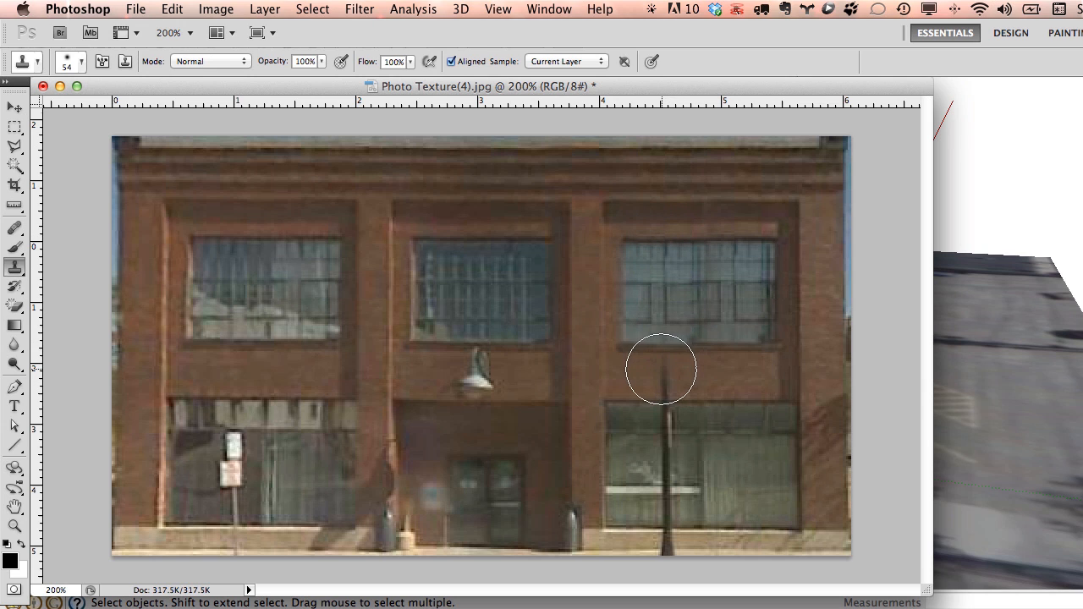
left_click_drag(666, 367, 670, 378)
left_click(761, 401, "alt")
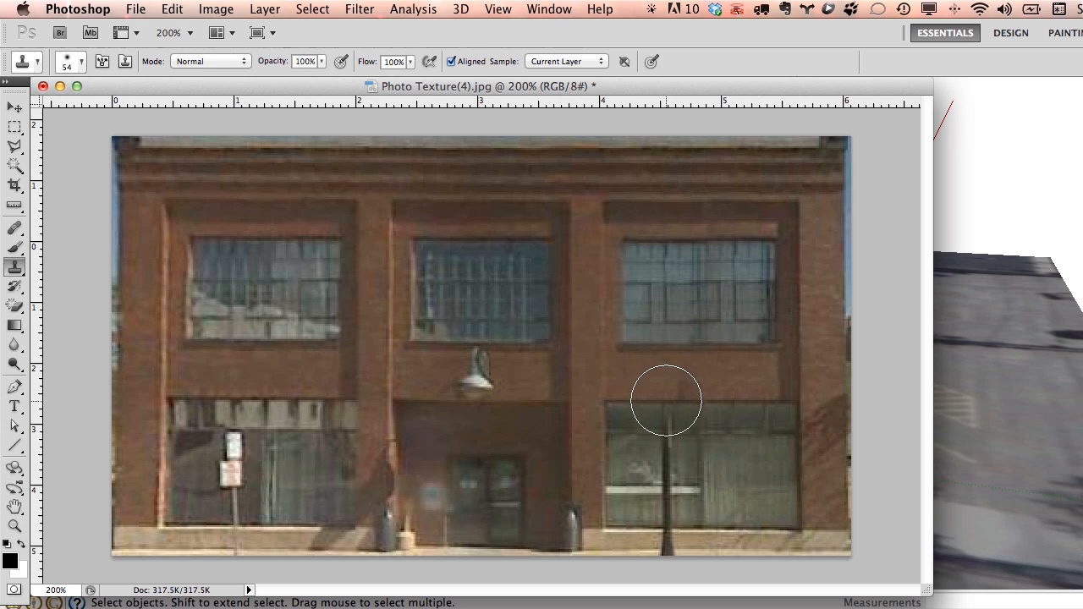
mouse_move(667, 403)
left_mouse_down()
mouse_move(666, 468)
mouse_move(643, 477)
mouse_move(662, 500)
left_mouse_up()
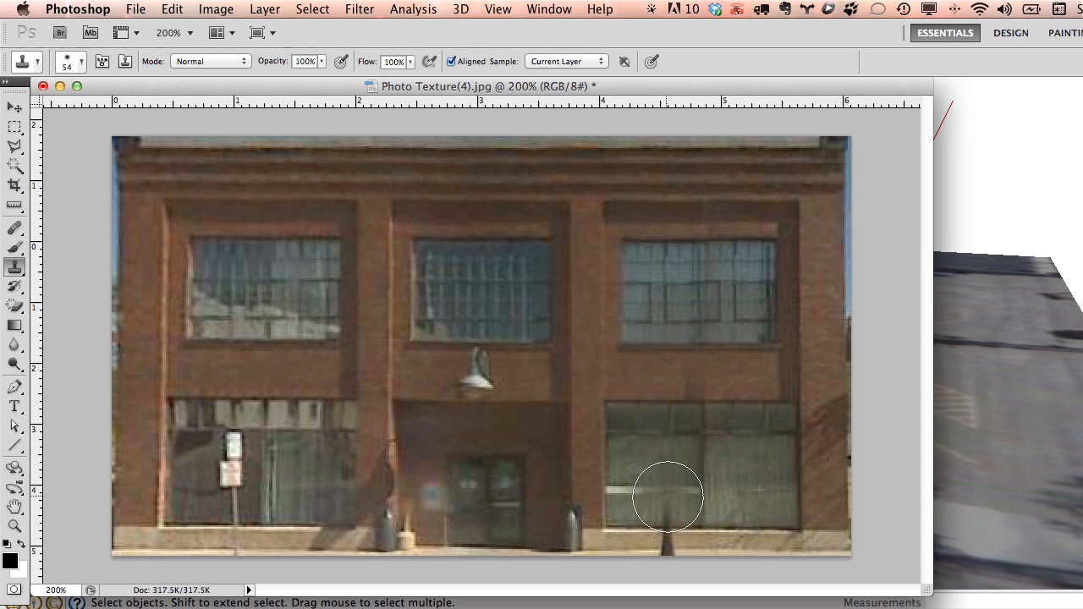
left_click(749, 537, "alt")
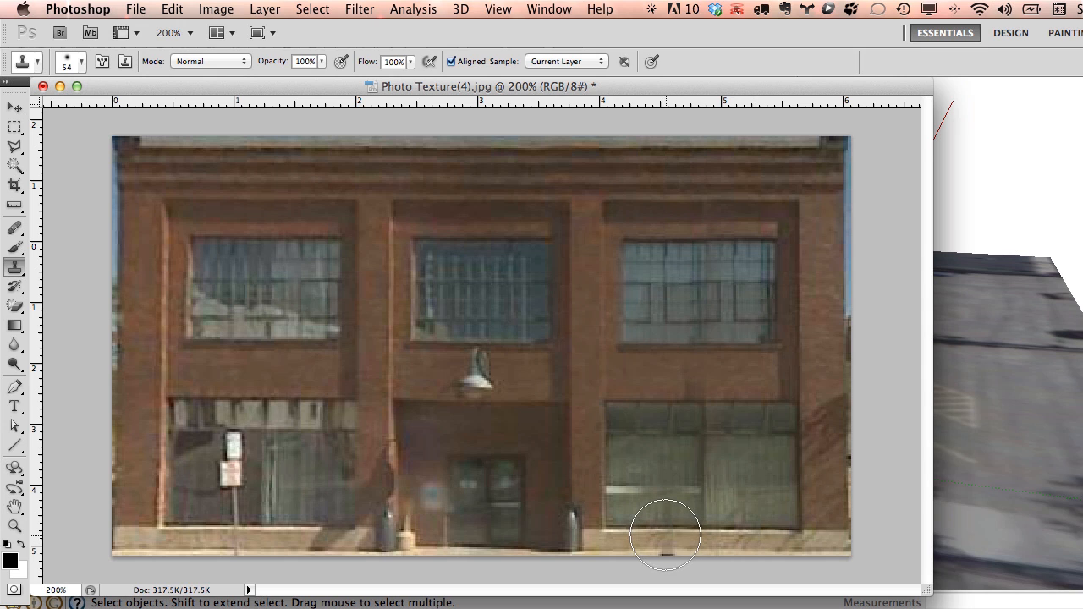
left_click_drag(666, 535, 669, 534)
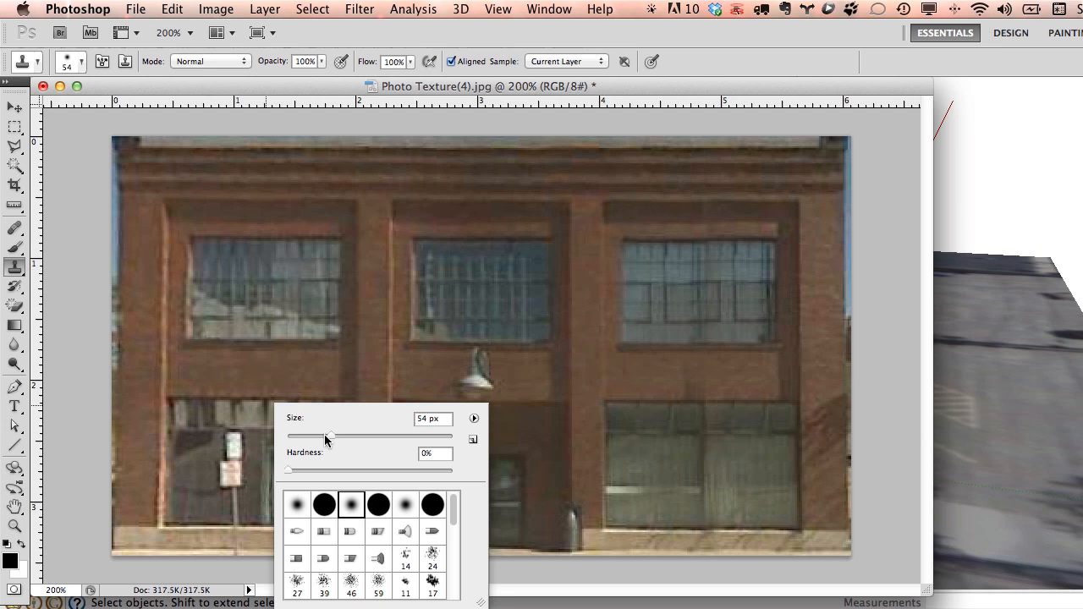
Shrink the clone brush to about 32 px and paint out the parking sign and post.
left_click_drag(325, 435, 313, 437)
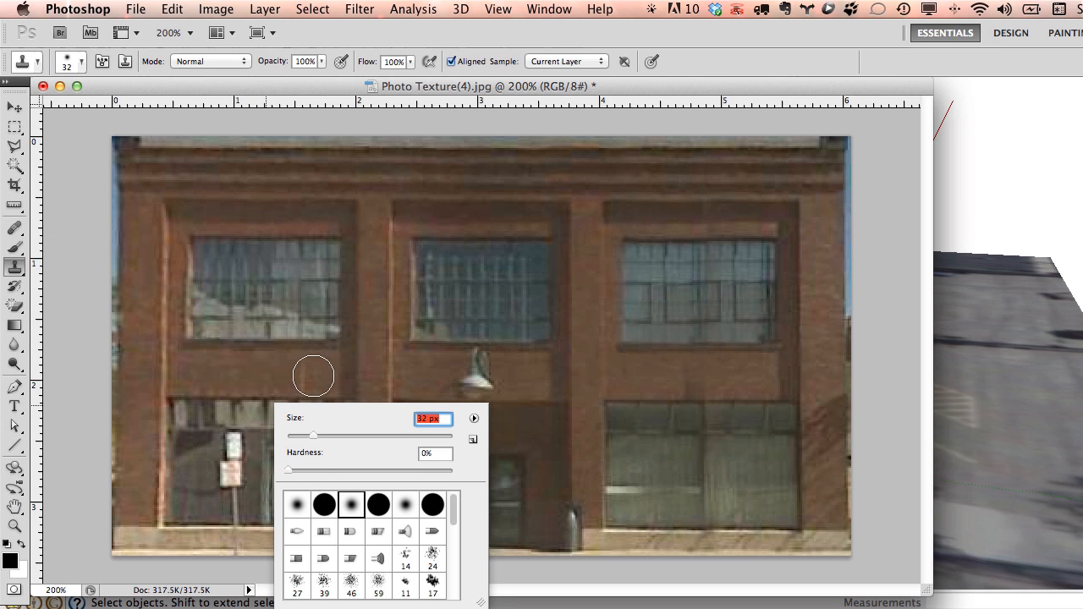
key("Return")
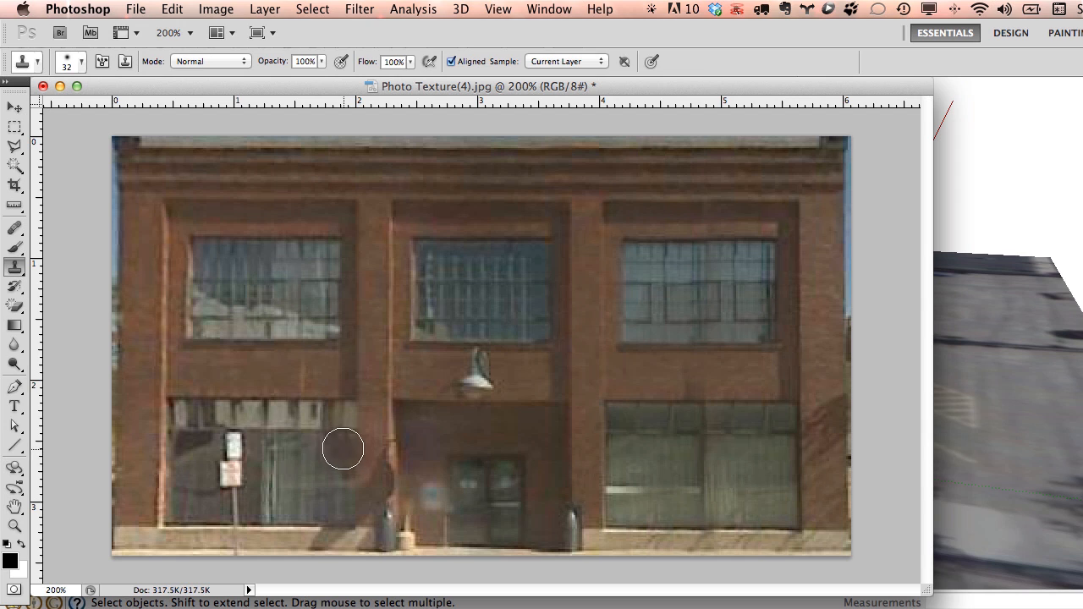
left_click(293, 430, "alt")
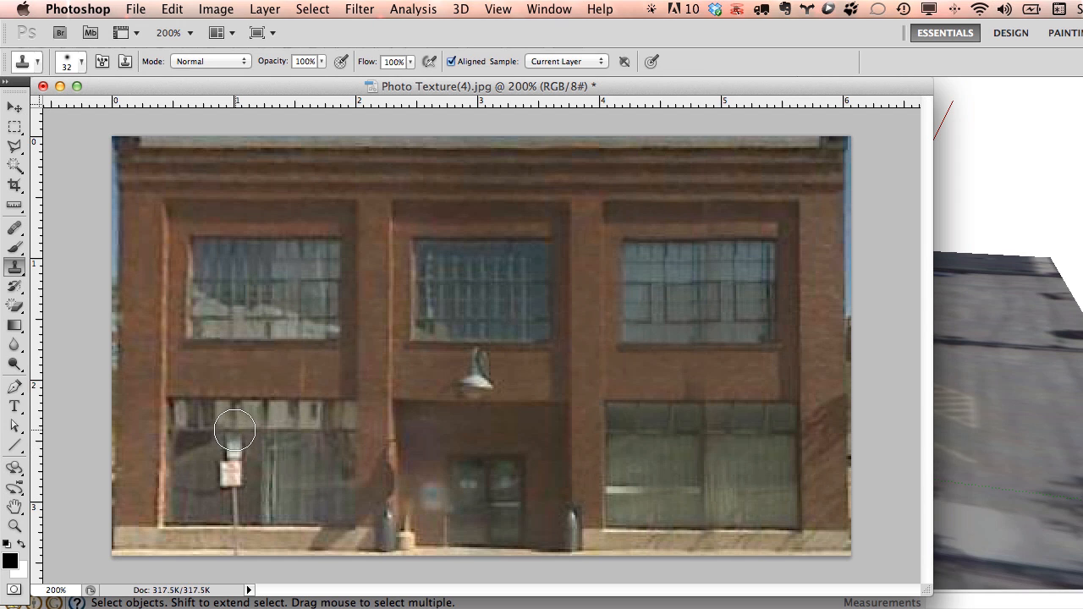
left_click_drag(234, 434, 236, 531)
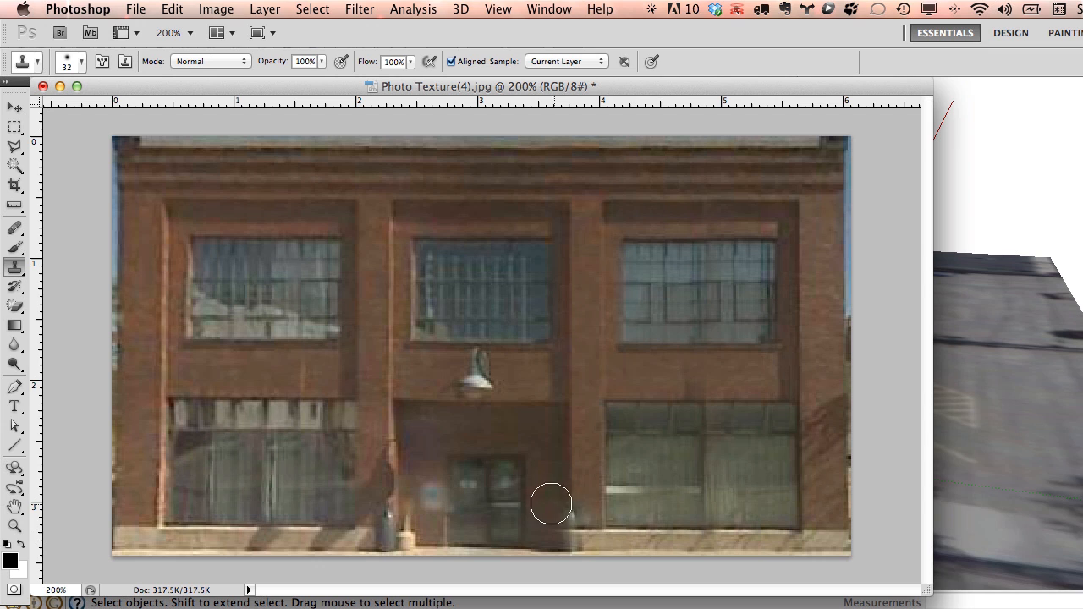
left_click(265, 532)
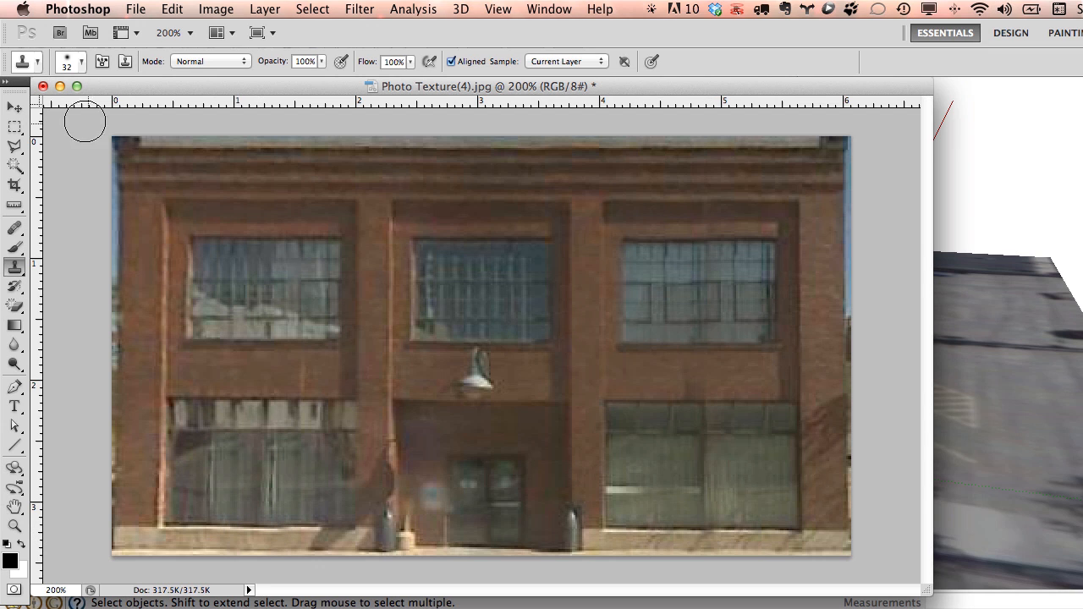
Close the facade photo, saving the edits as JPEG, and return to SketchUp.
left_click(42, 86)
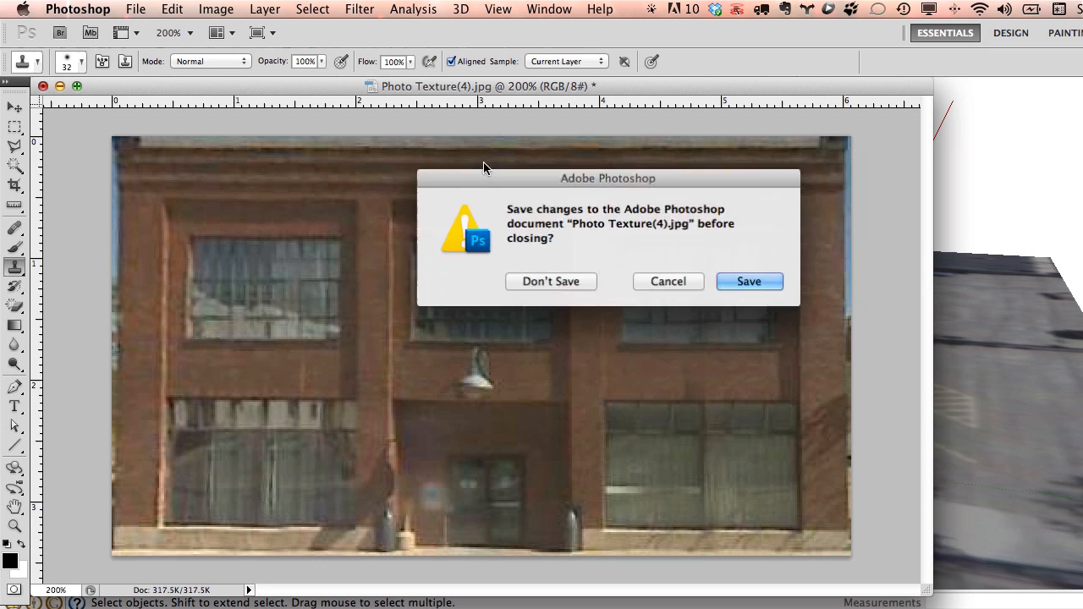
left_click(748, 282)
left_click(694, 211)
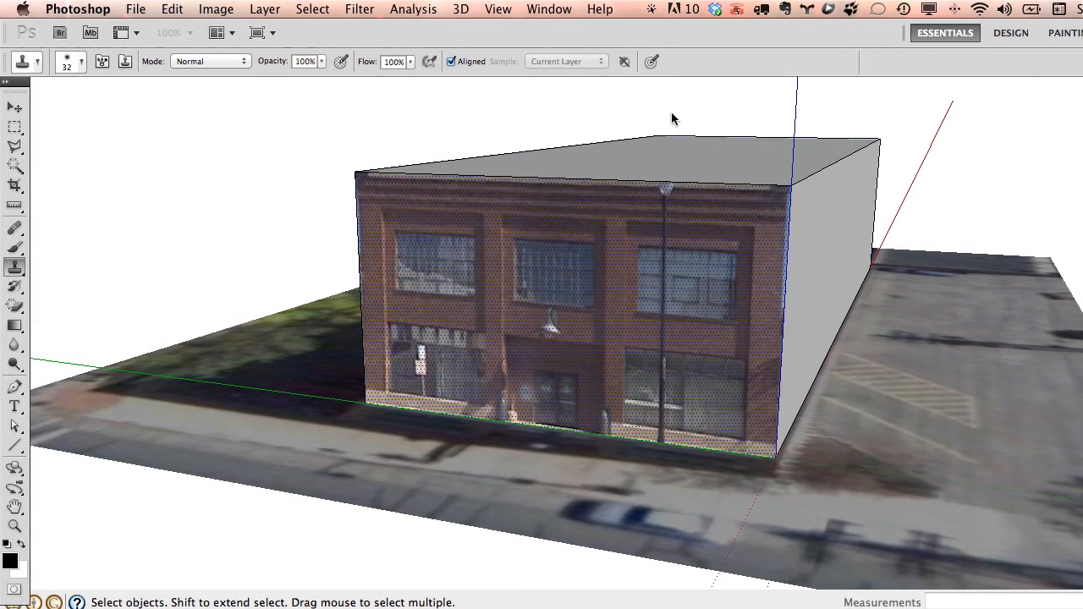
left_click(671, 119)
Open Photo Textures for the blank long side and walk Street View along 4th Street North to face it.
middle_click_drag(746, 283, 513, 296)
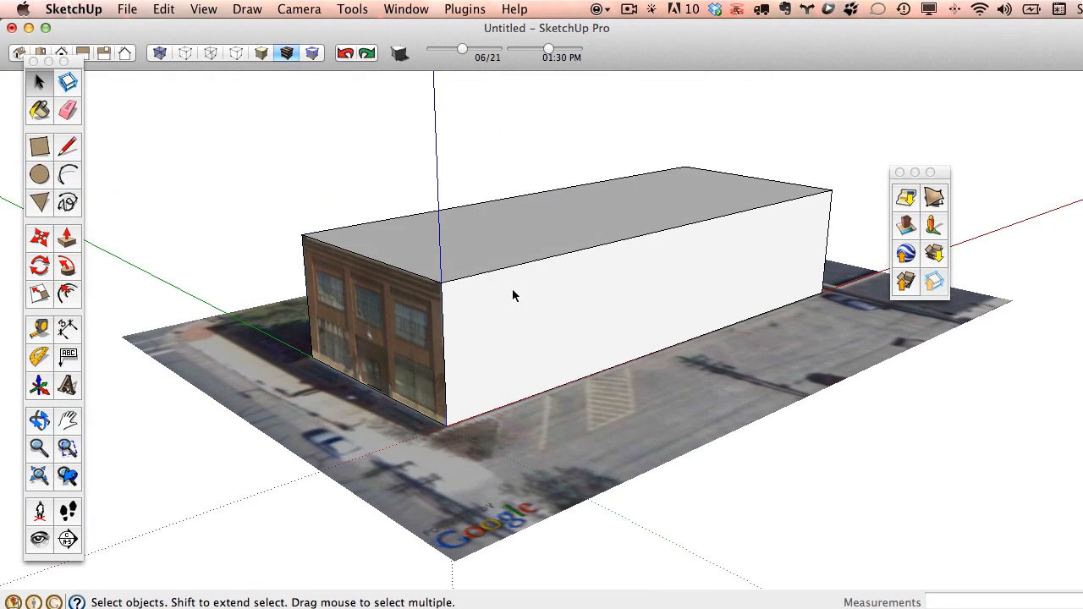
right_click(515, 295)
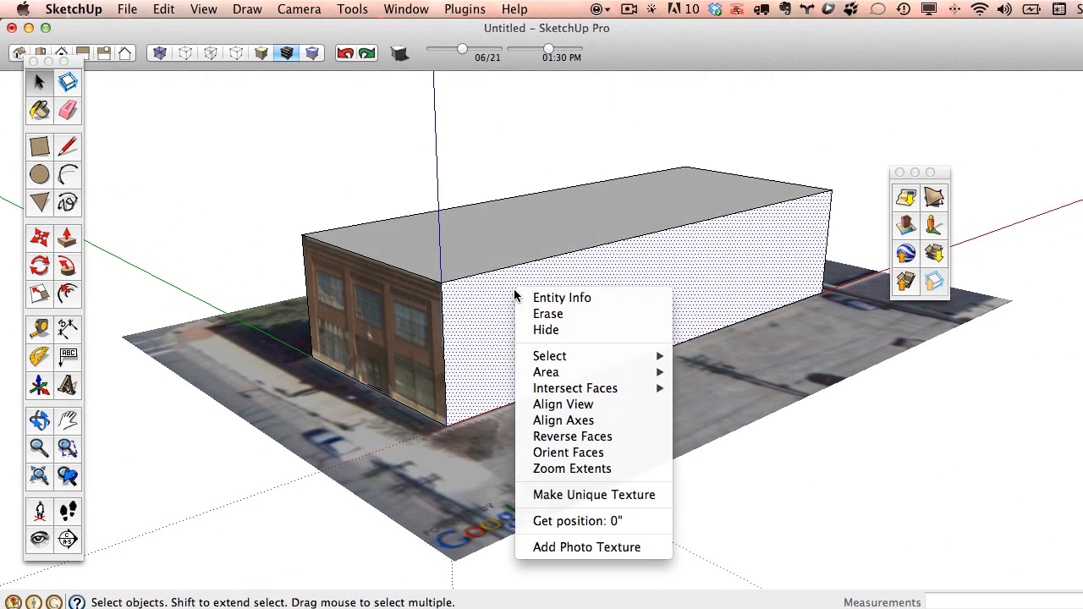
left_click(610, 549)
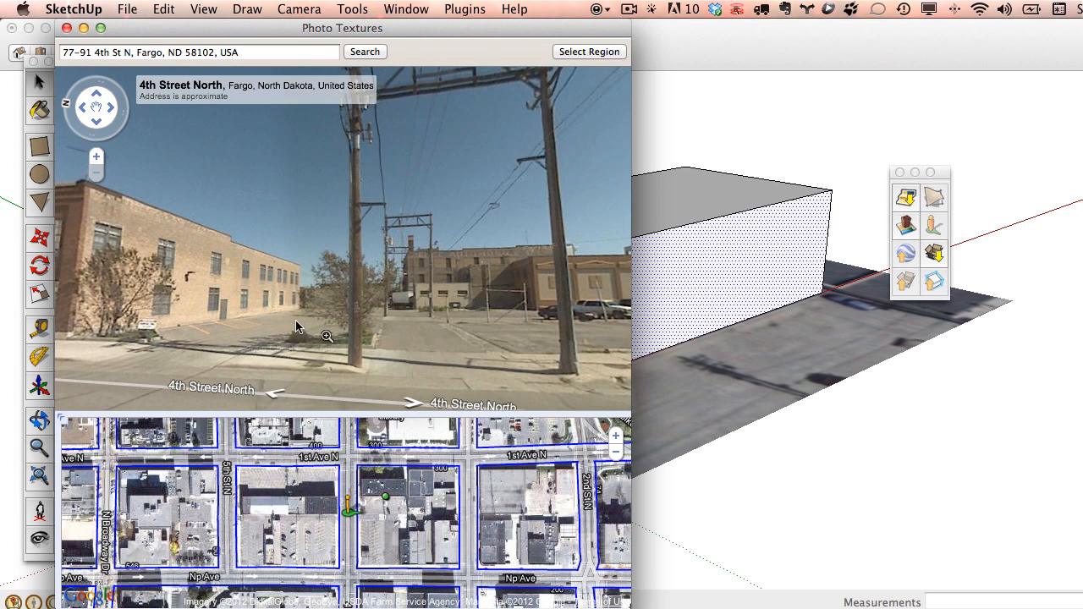
left_click(276, 392)
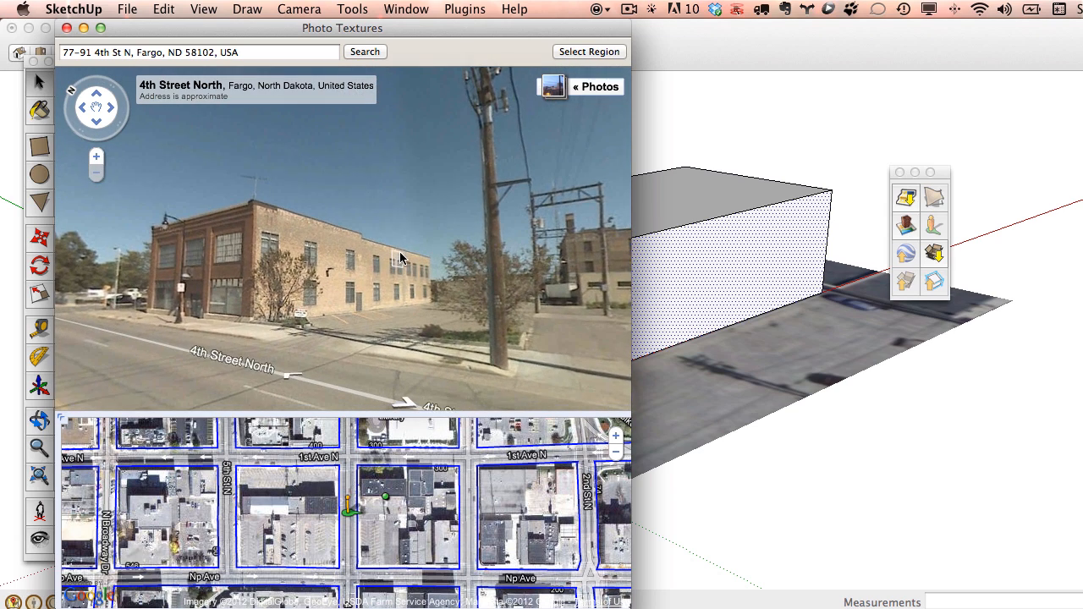
left_click(293, 367)
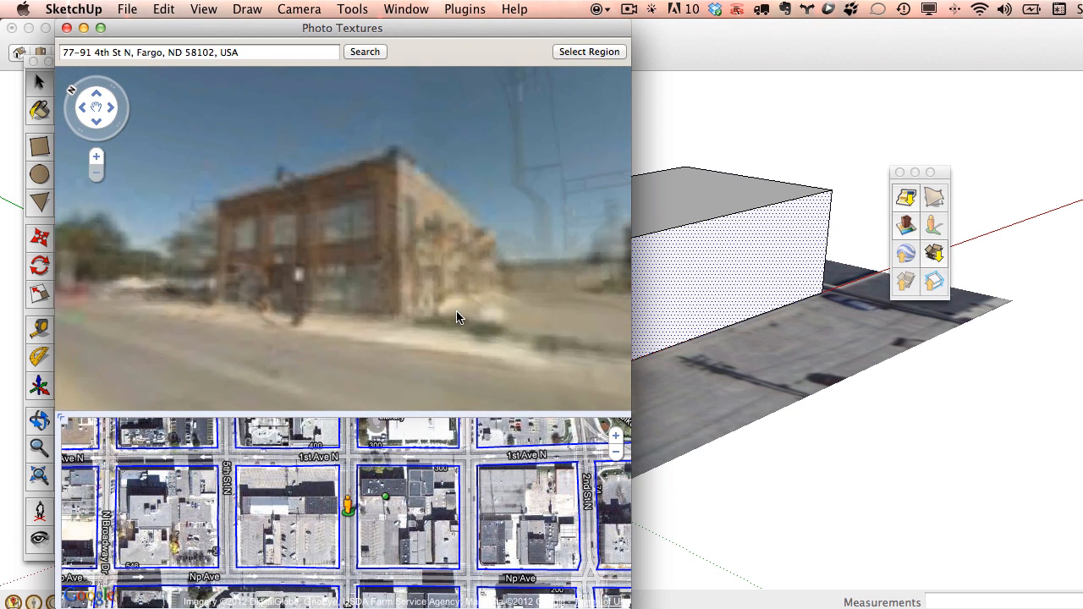
left_click(499, 286)
left_click(401, 358)
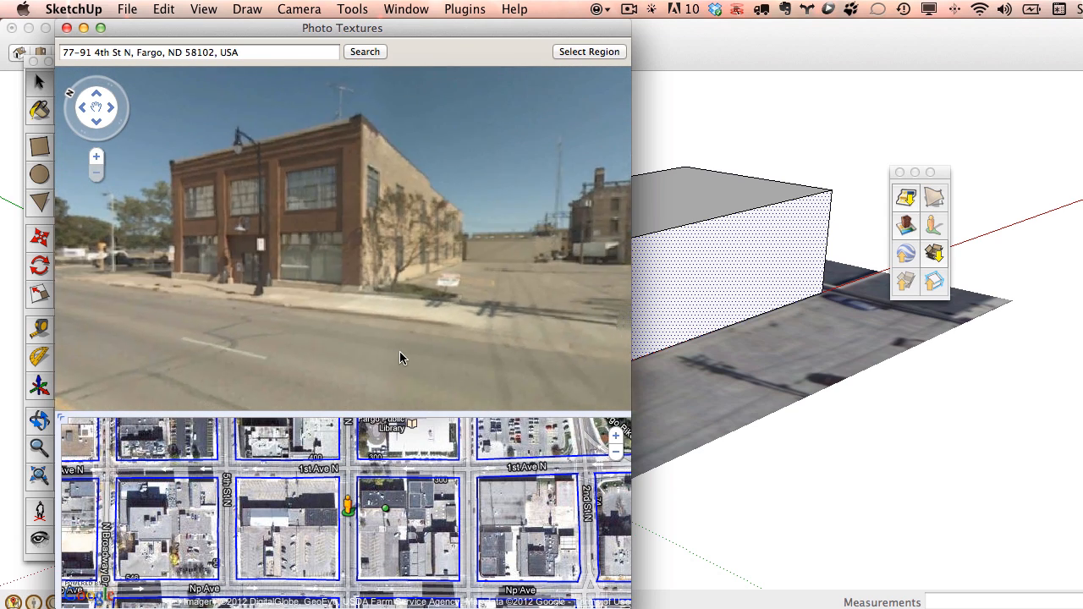
left_click(405, 358)
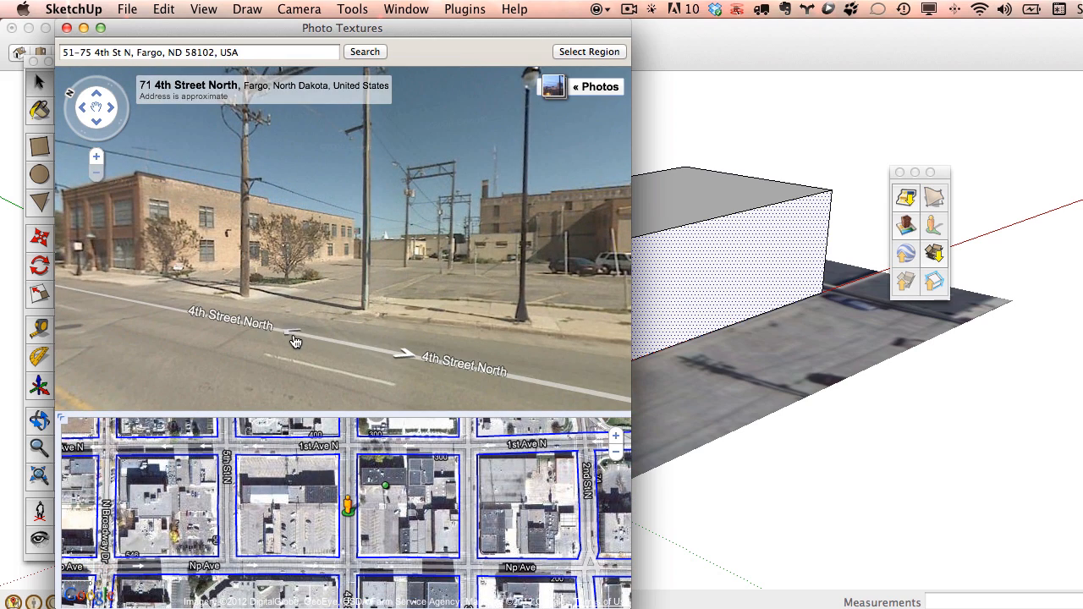
left_click(295, 341)
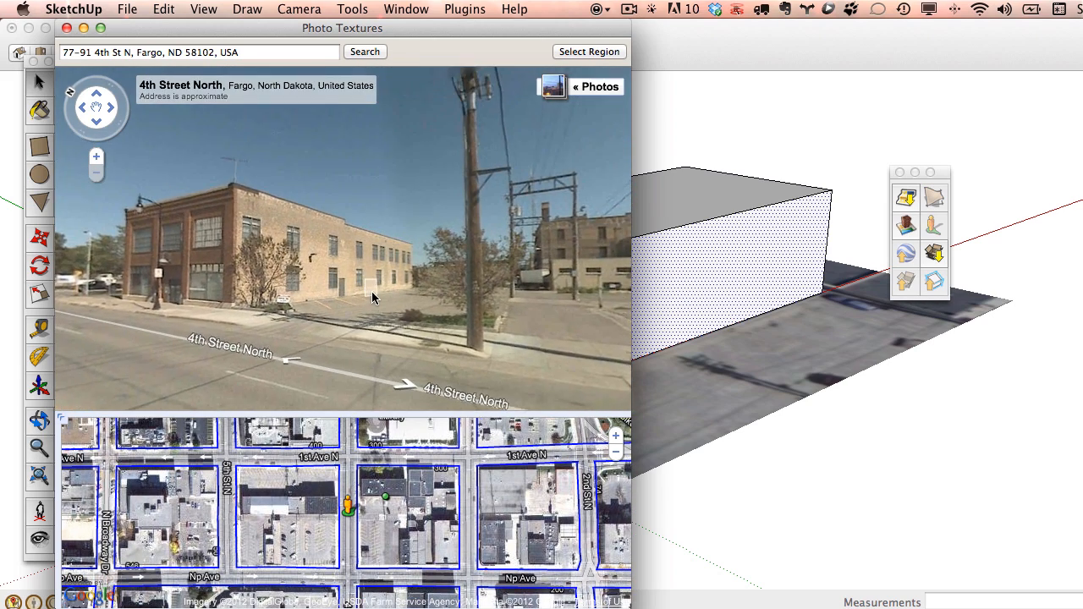
left_click(97, 158)
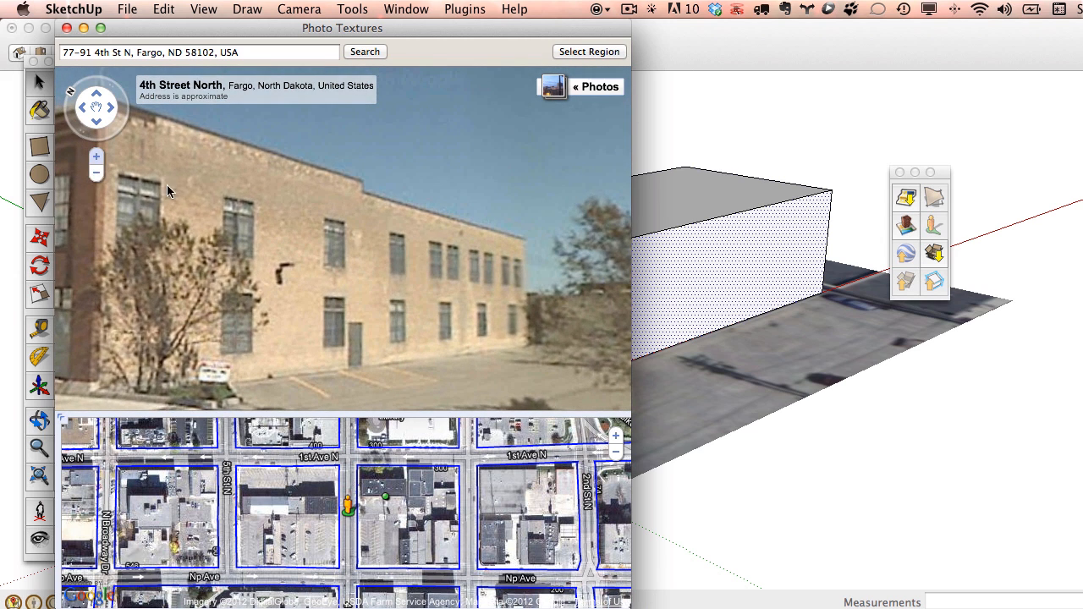
left_click_drag(242, 214, 286, 232)
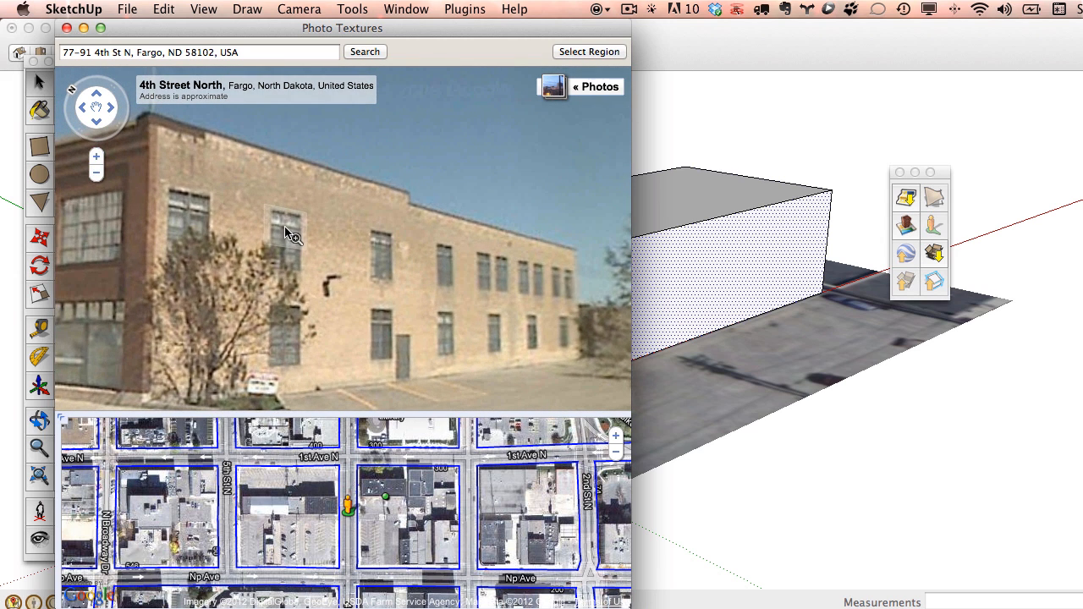
Stretch the capture region over the whole brick facade, grab it onto the wall, and close the window.
left_click(595, 53)
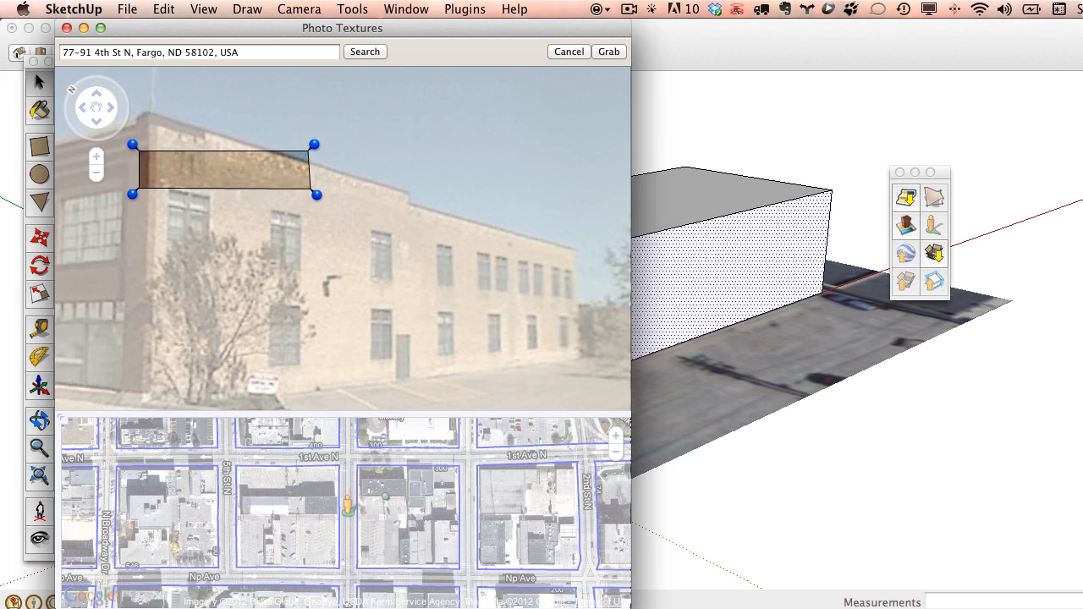
left_click_drag(316, 194, 584, 363)
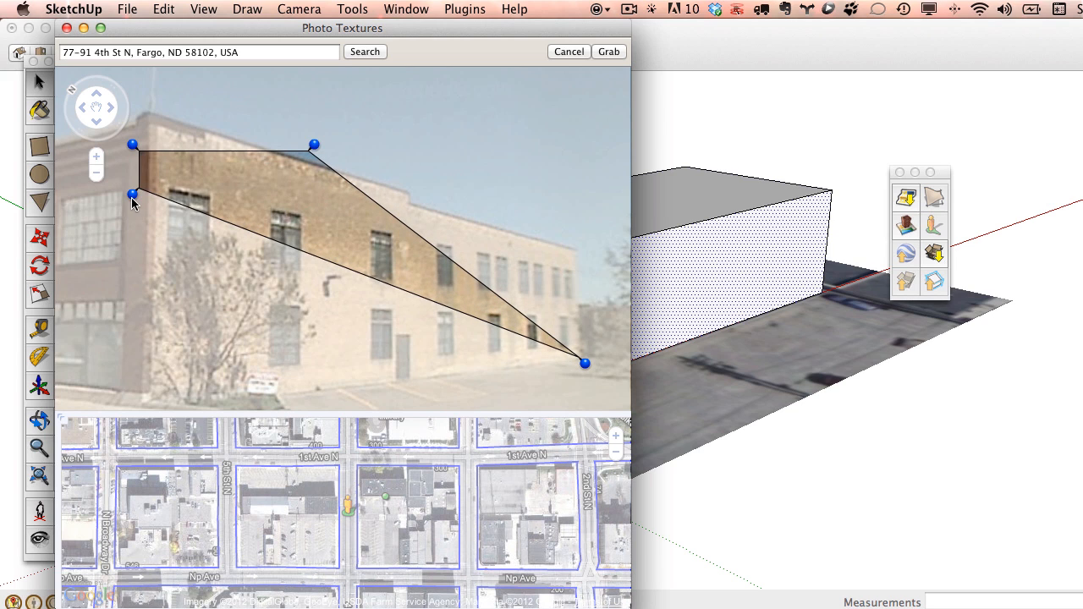
left_click_drag(132, 196, 136, 413)
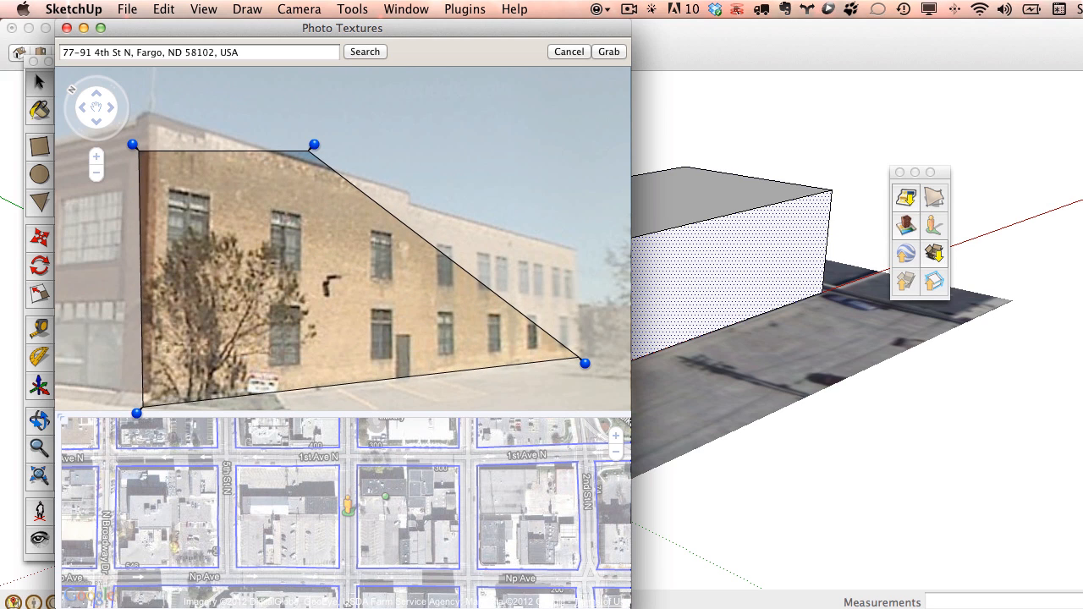
left_click_drag(131, 143, 139, 106)
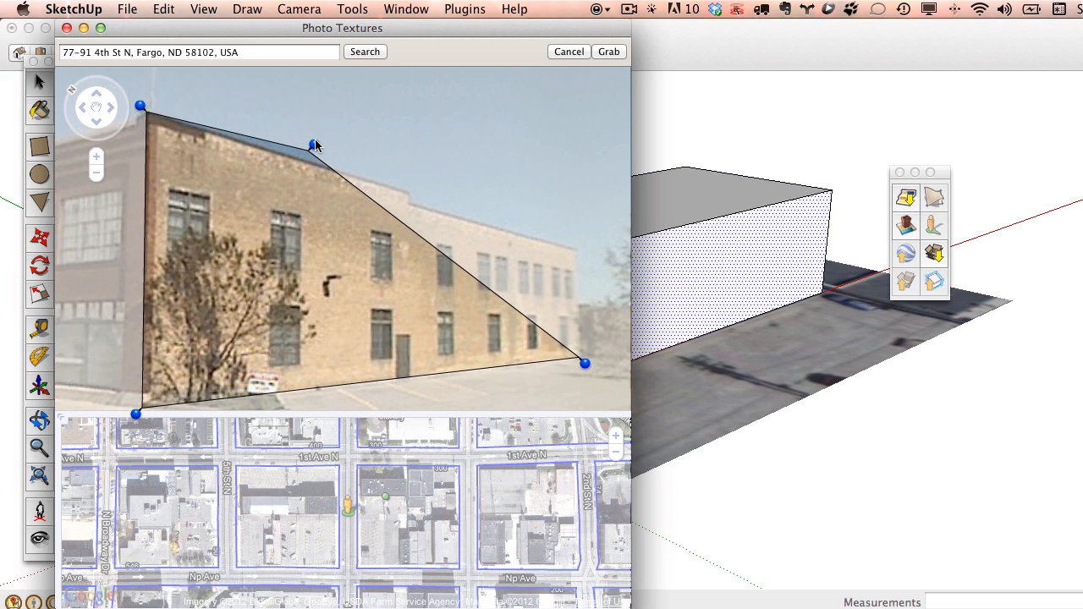
left_click_drag(314, 146, 578, 237)
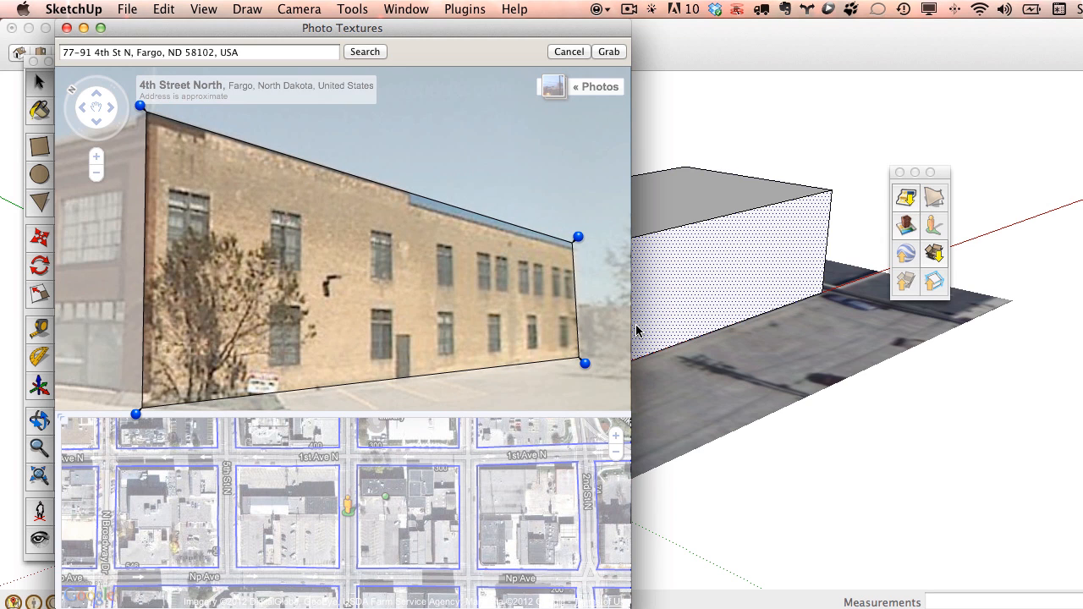
left_click(610, 53)
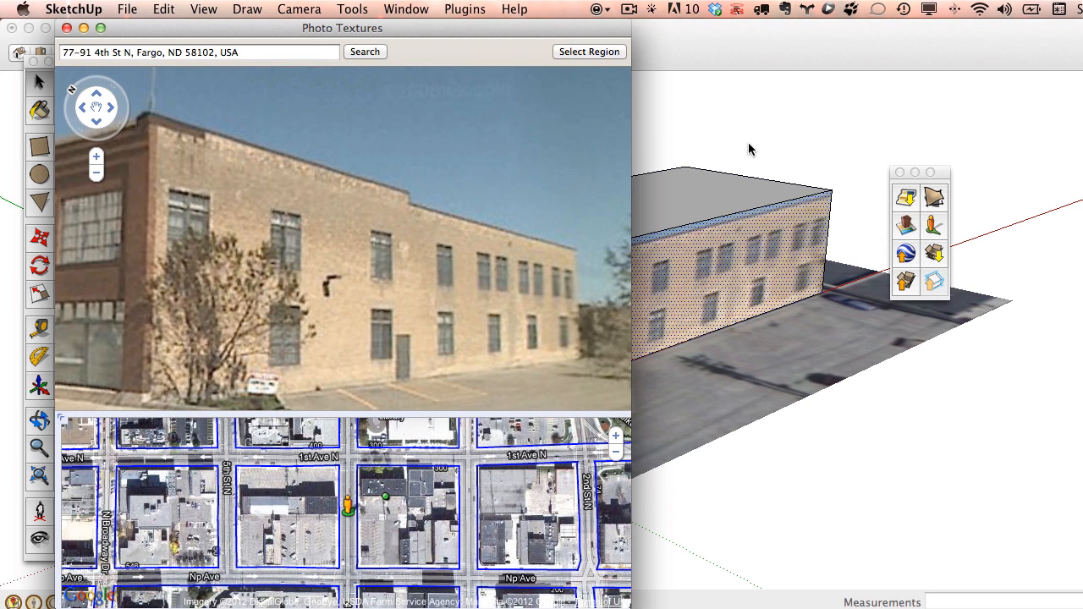
left_click(66, 28)
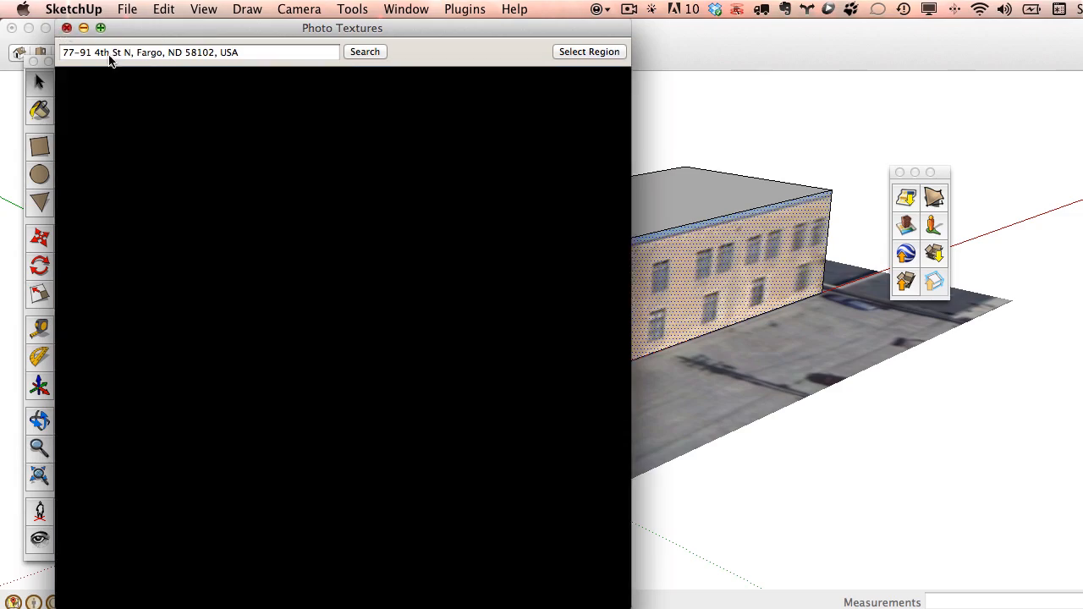
Draw a line across the roof with the Pencil to split it into two faces.
mouse_move(635, 290)
middle_mouse_down()
mouse_move(483, 283)
mouse_move(612, 300)
mouse_move(616, 288)
middle_mouse_up()
scroll(617, 275, "up", 6)
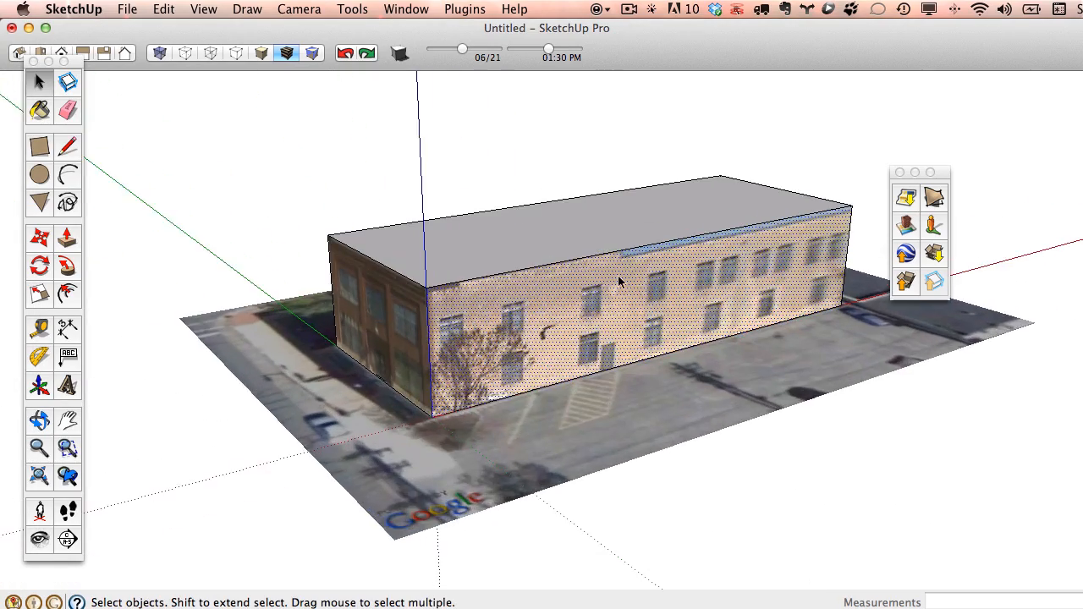
scroll(621, 269, "up", 2)
left_click(68, 149)
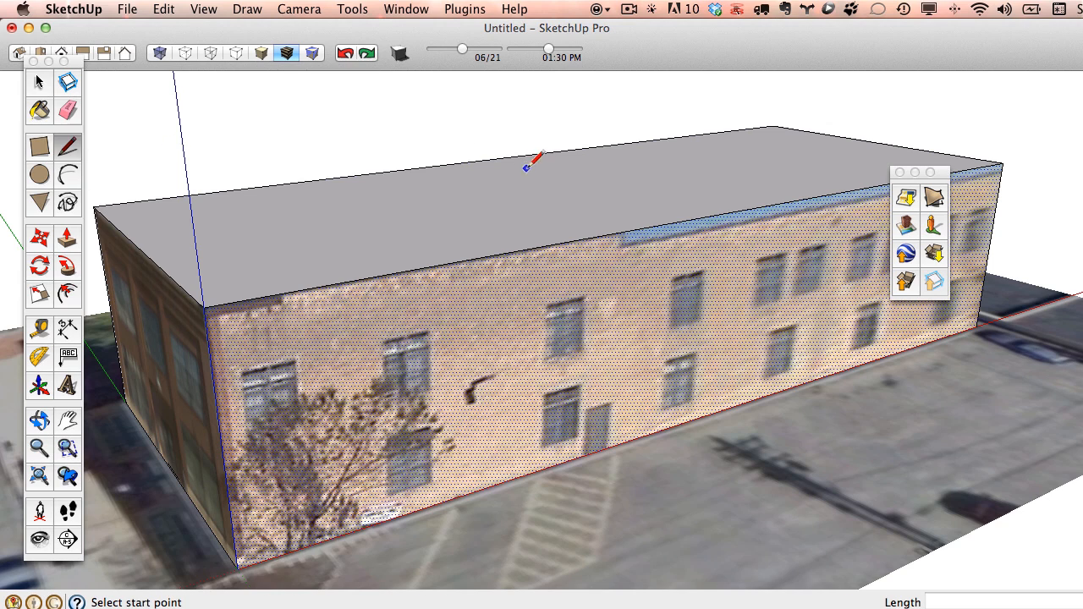
left_click(623, 231)
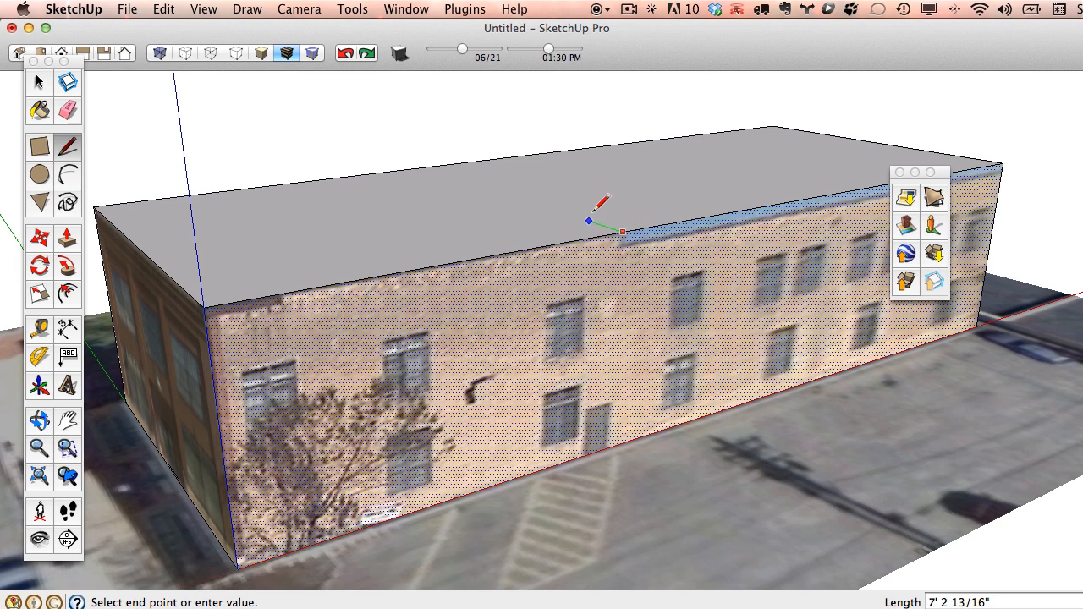
left_click(484, 158)
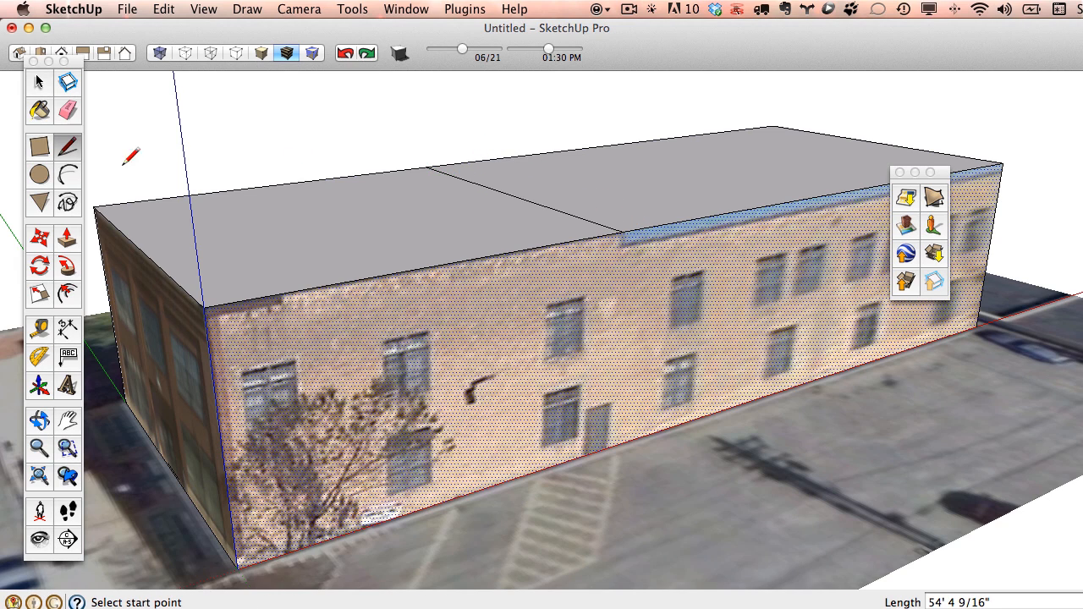
Push/Pull the right roof section down about 1'9".
left_click(67, 237)
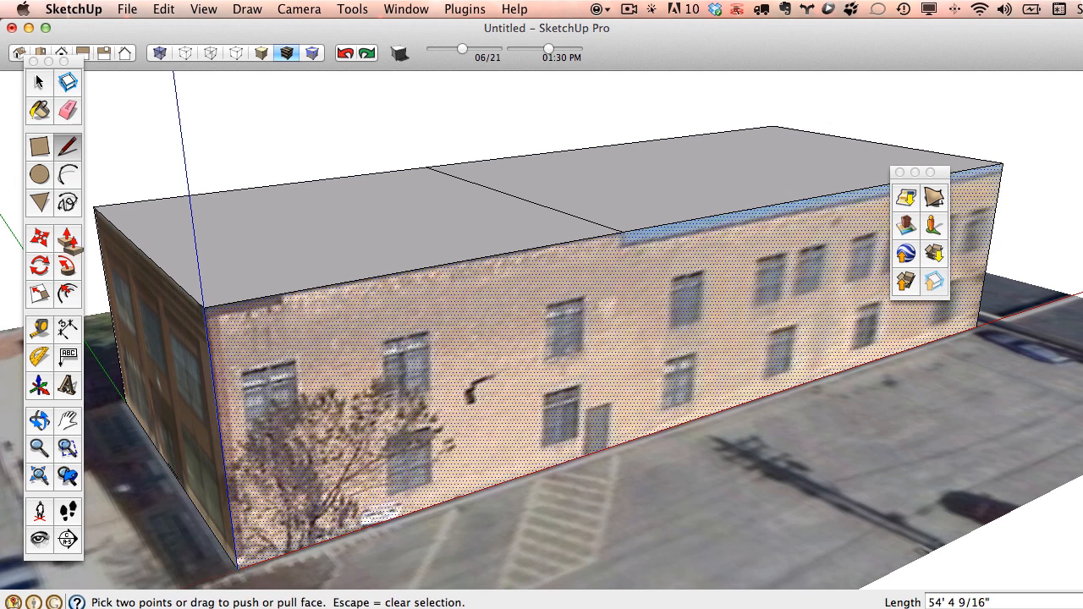
left_click(723, 196)
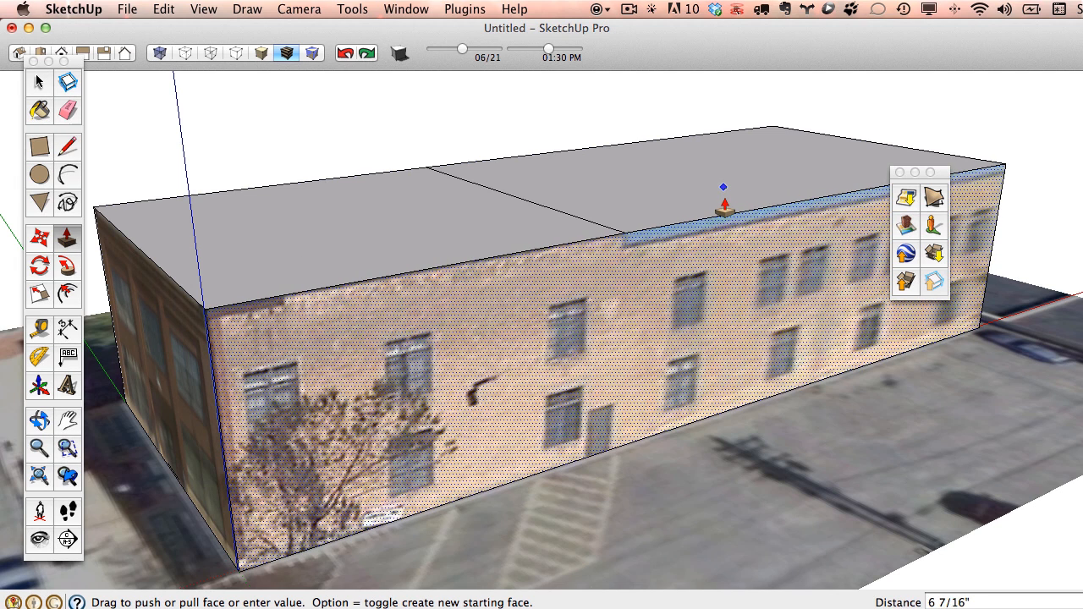
left_click(724, 206)
left_click(46, 88)
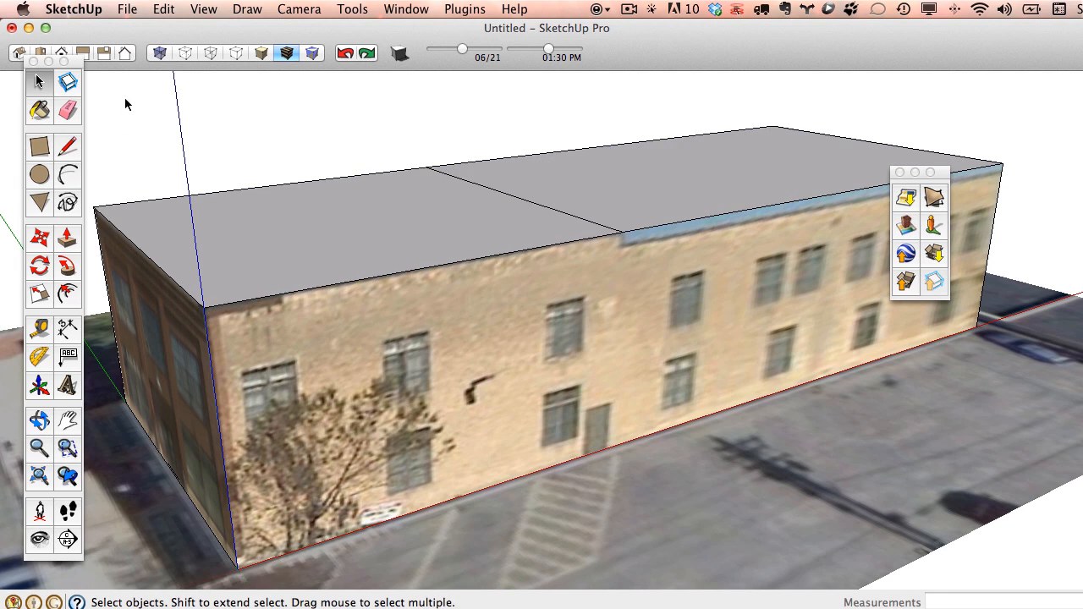
left_click(69, 243)
left_click_drag(699, 196, 699, 206)
middle_click_drag(789, 263, 728, 232)
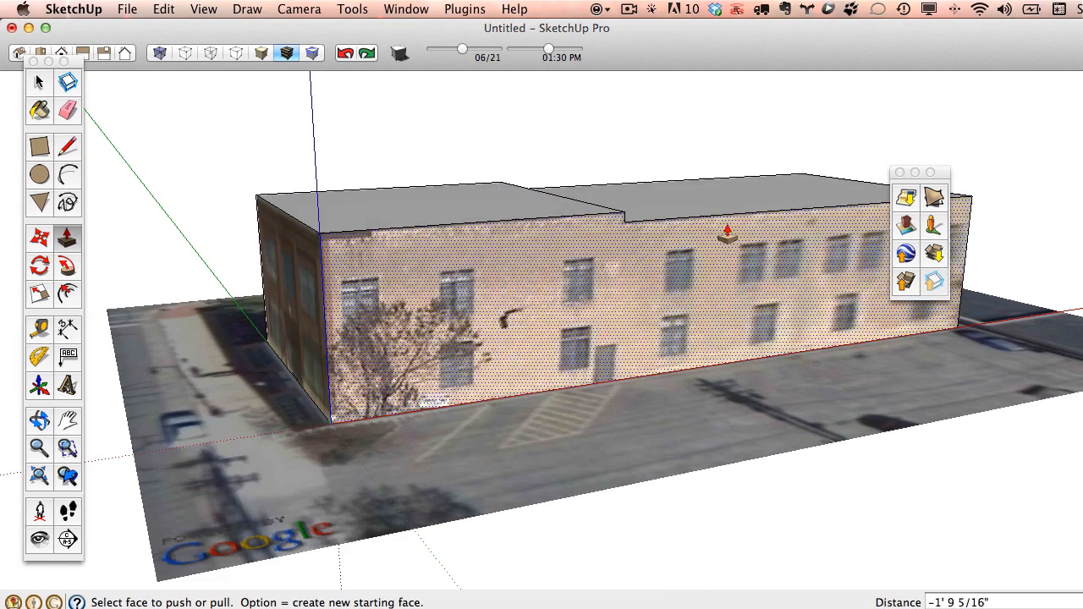
Open the long facade's texture, Photo Texture1(3).jpg, in the image editor via Edit Texture Image.
left_click(41, 82)
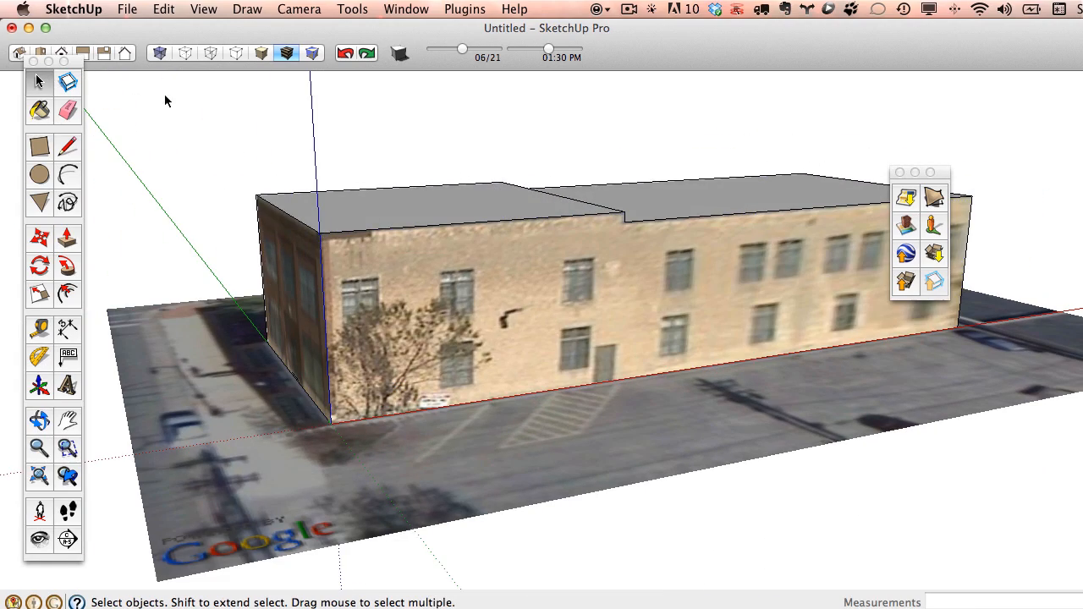
right_click(536, 293)
mouse_move(628, 488)
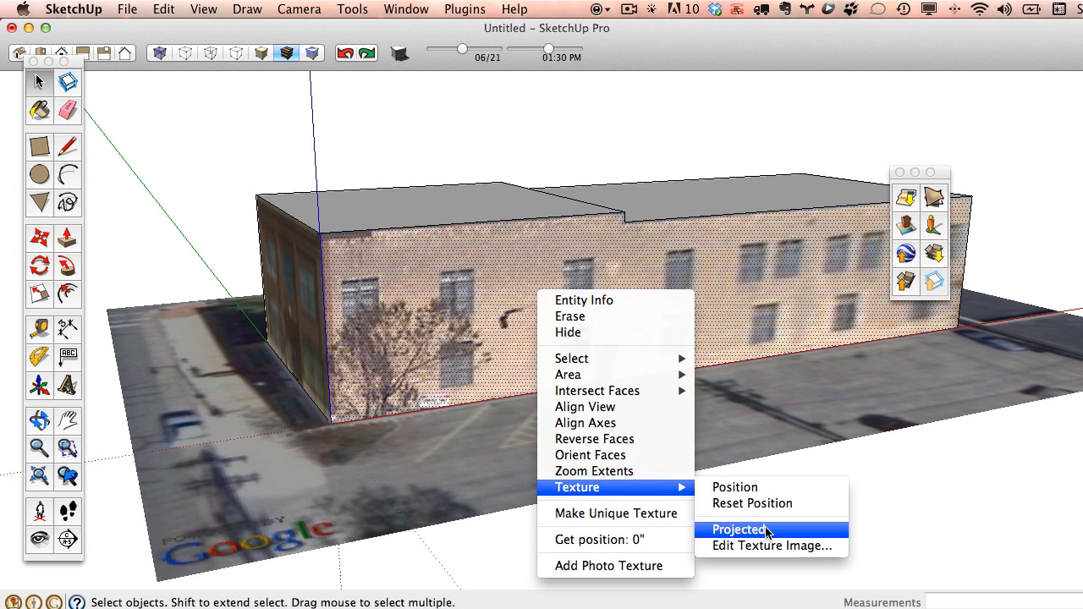
left_click(634, 514)
right_click(598, 249)
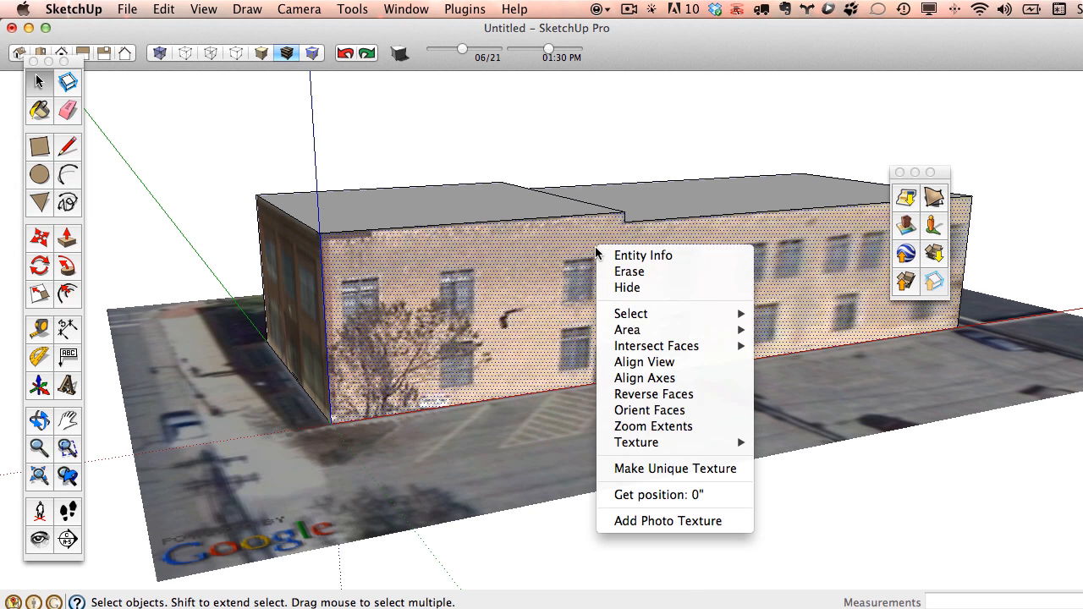
mouse_move(679, 447)
left_click(787, 501)
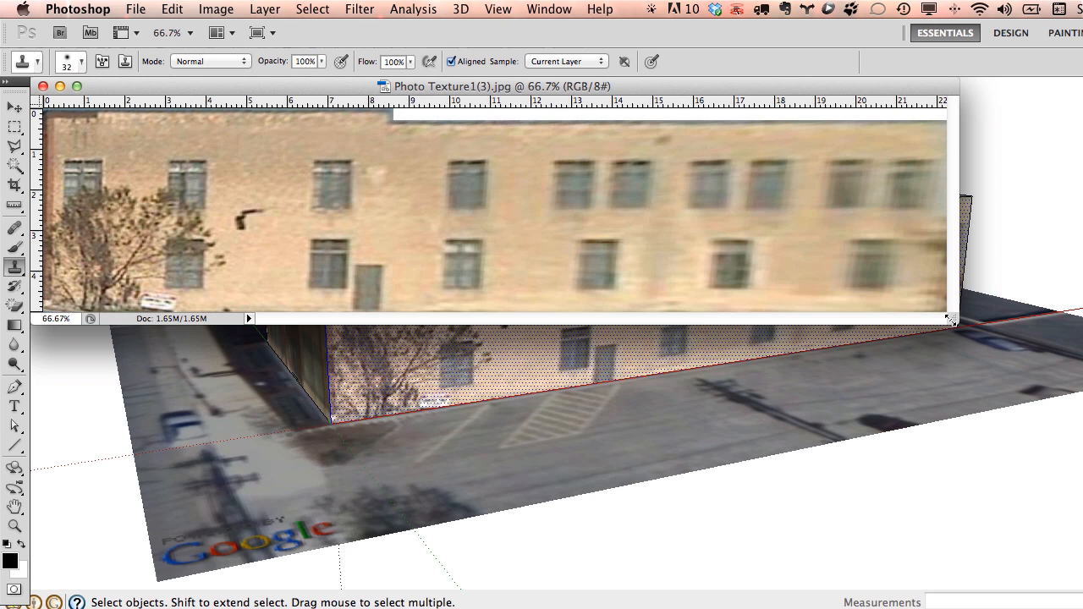
View the texture at 100% and clone wall texture over the dark lamp fixture.
left_click_drag(951, 320, 1035, 446)
key("super+plus")
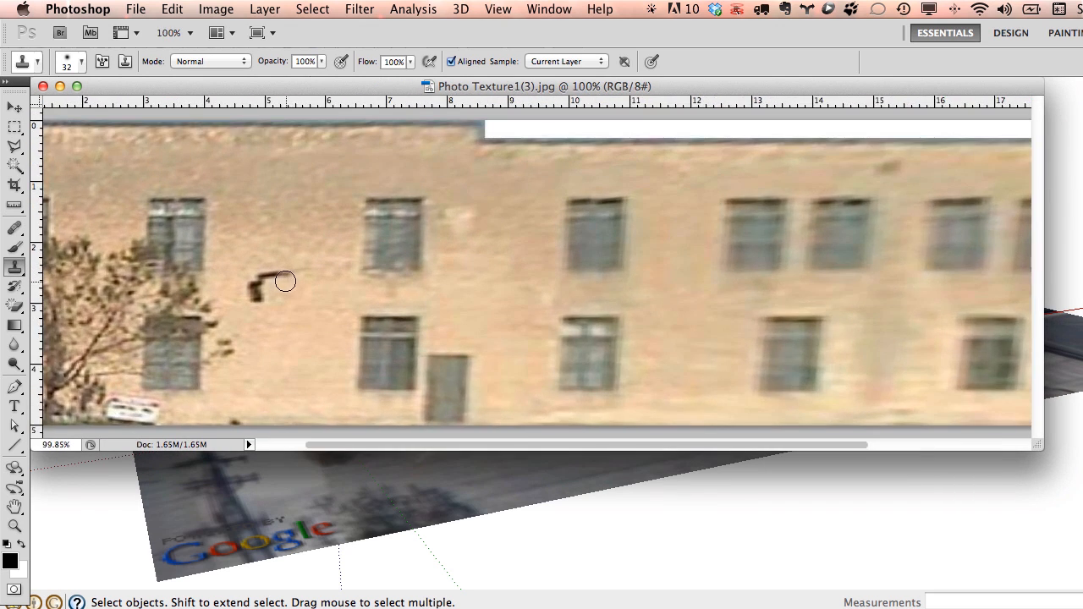
scroll(285, 281, "up", 3, "alt")
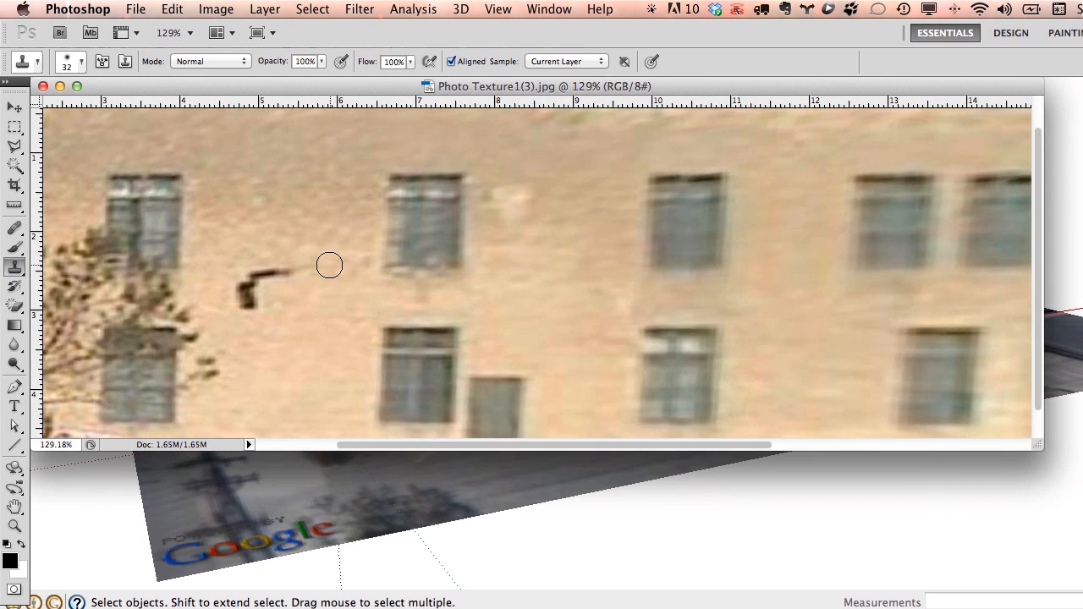
mouse_move(302, 269)
left_mouse_down()
mouse_move(256, 283)
mouse_move(246, 305)
mouse_move(267, 272)
mouse_move(420, 271)
left_mouse_up()
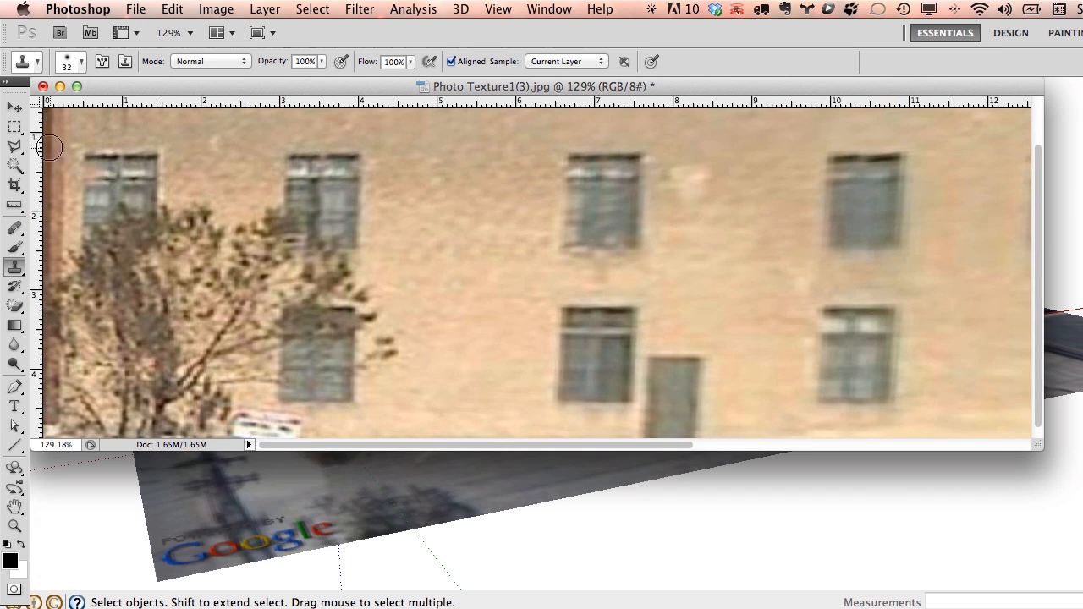
Build a Rectangular Marquee selection around the tree at the facade's left end.
left_click(15, 127)
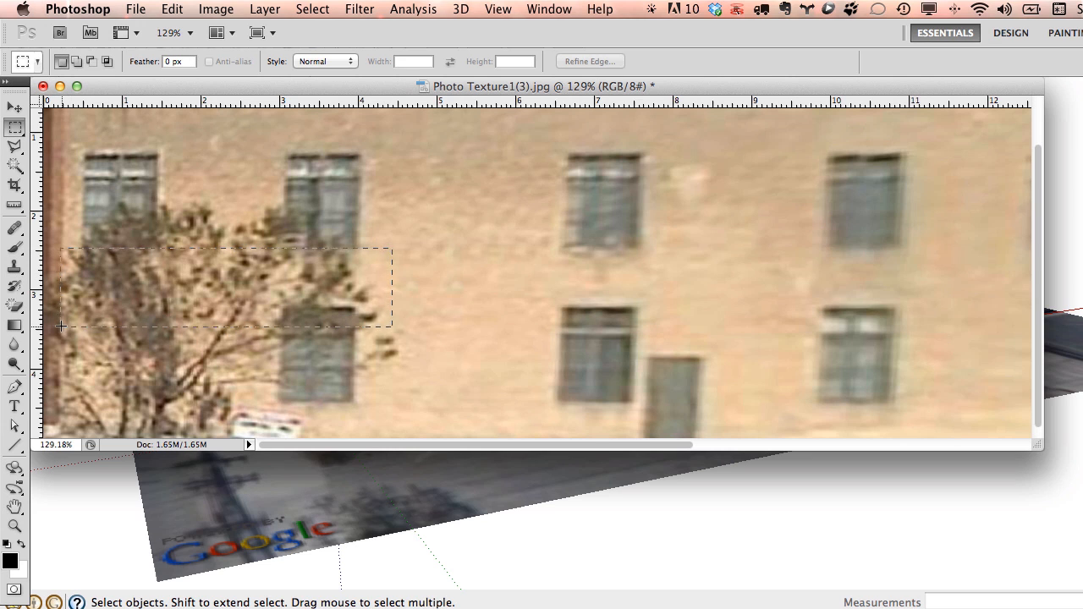
left_click_drag(61, 326, 61, 326)
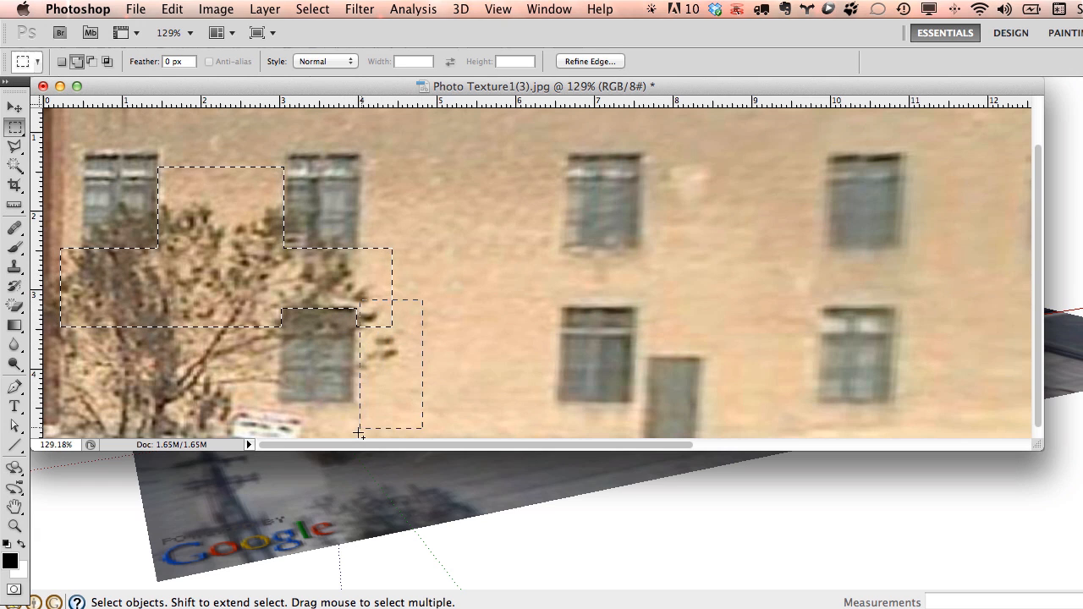
left_click_drag(359, 407, 120, 454)
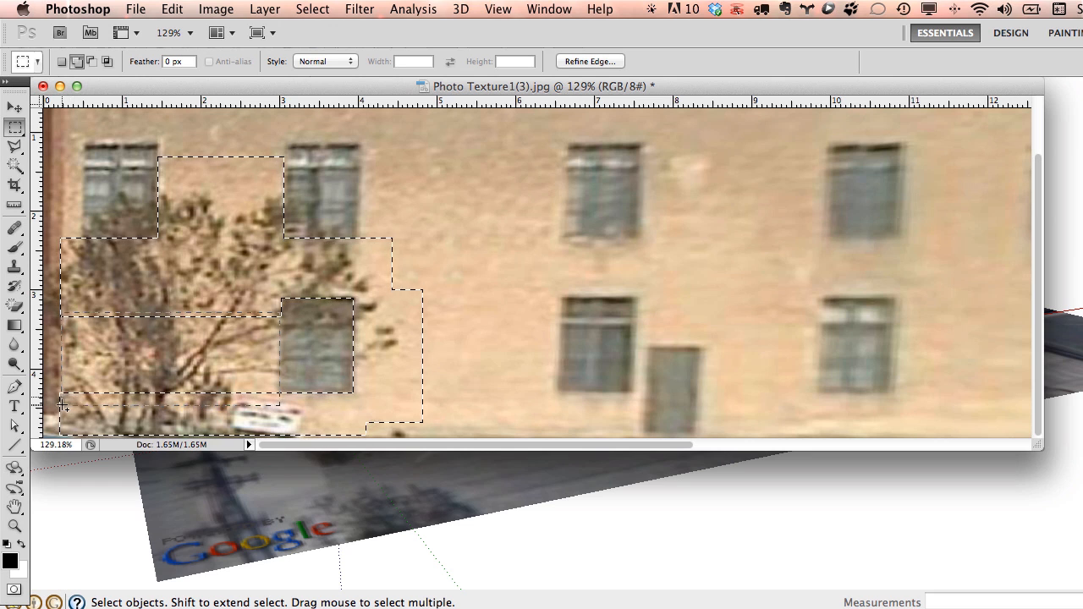
Switch back to the Clone Stamp and enlarge its brush size.
left_click(17, 265)
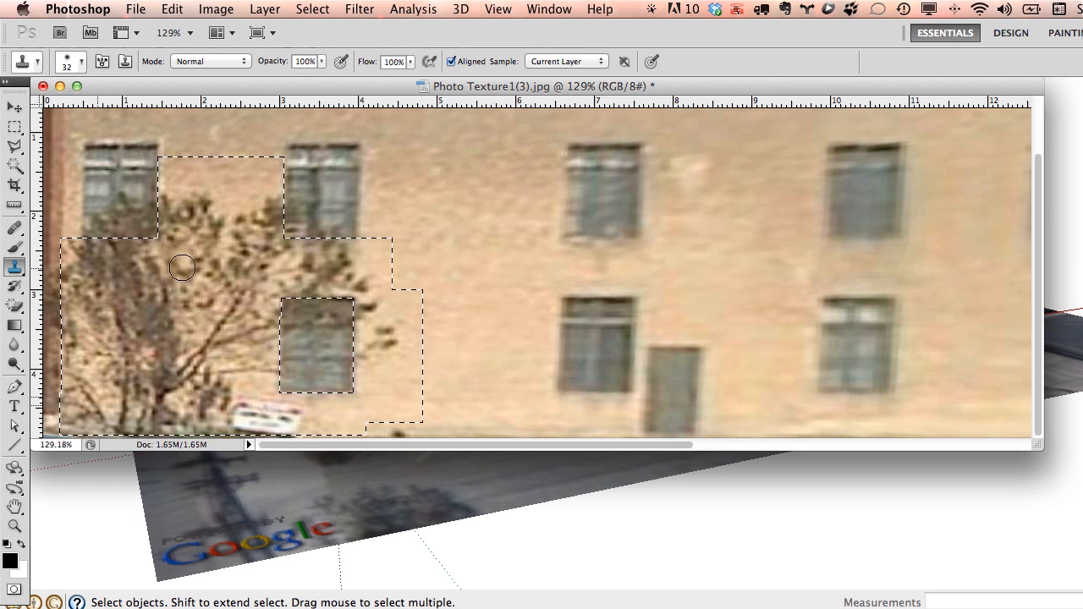
right_click(515, 291)
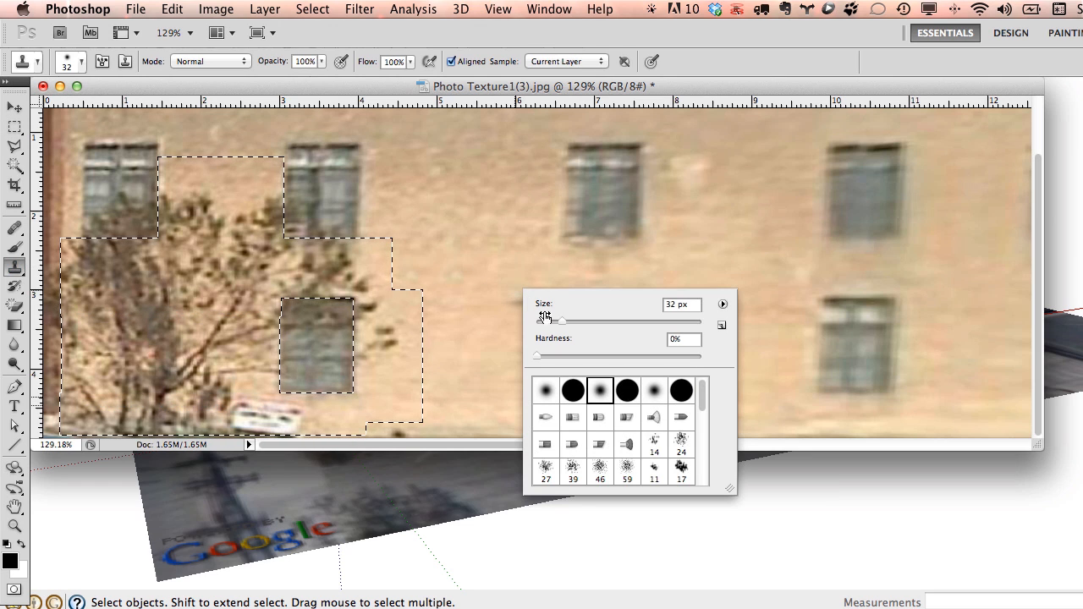
left_click_drag(562, 323, 566, 325)
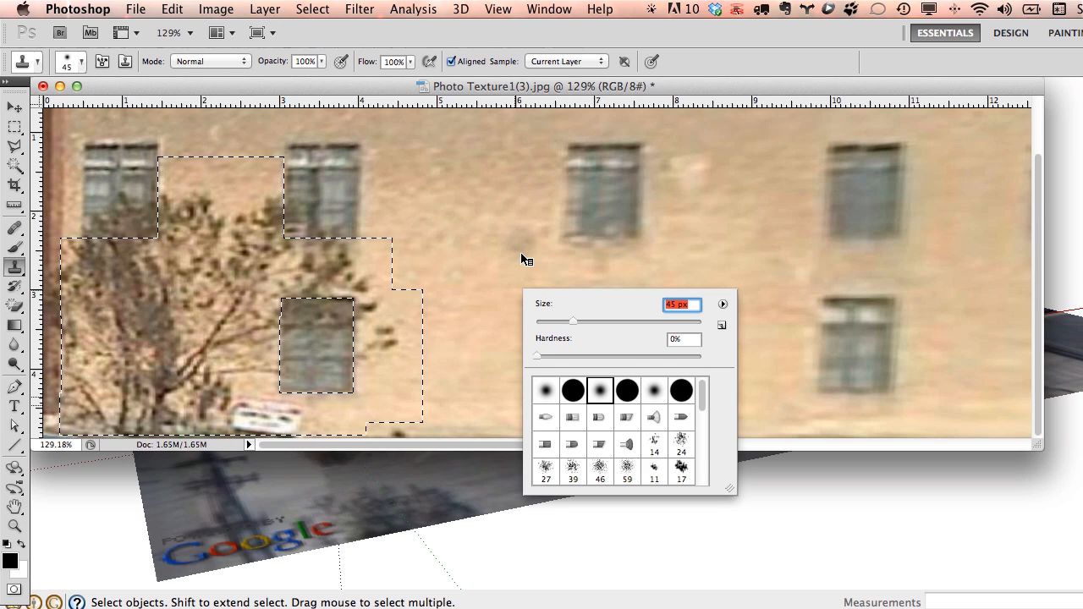
right_click(507, 227)
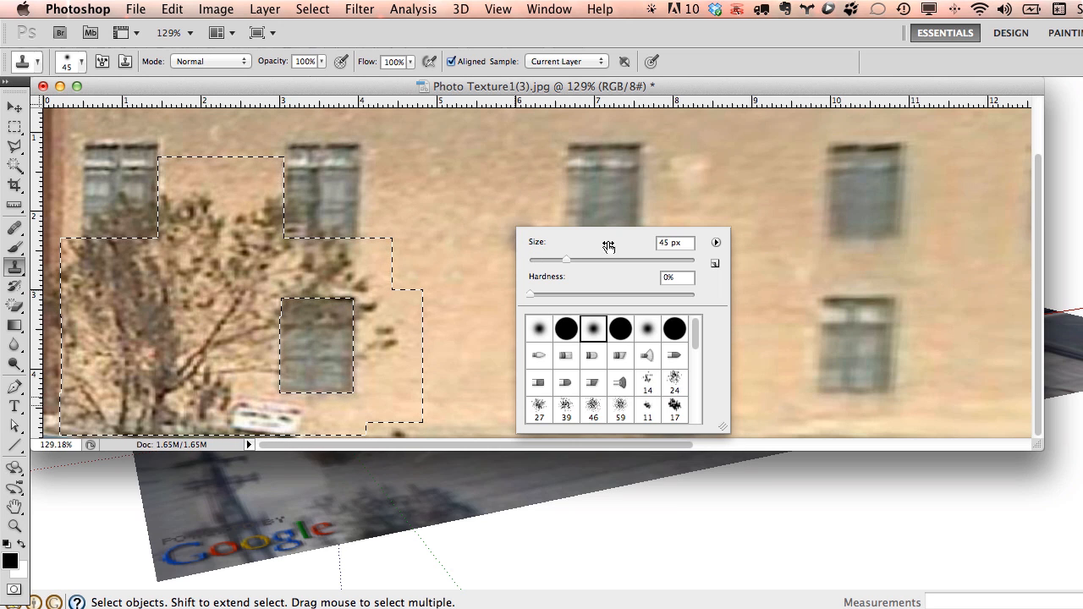
key("Return")
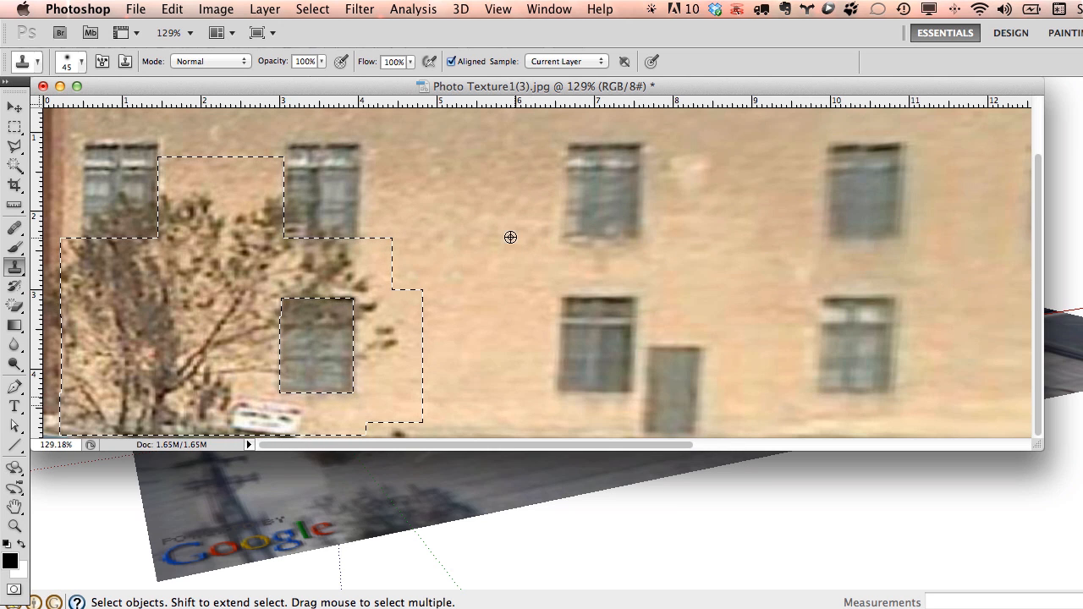
Clone clean brick wall over the tree near the window and the white sign.
left_click(473, 240, "alt")
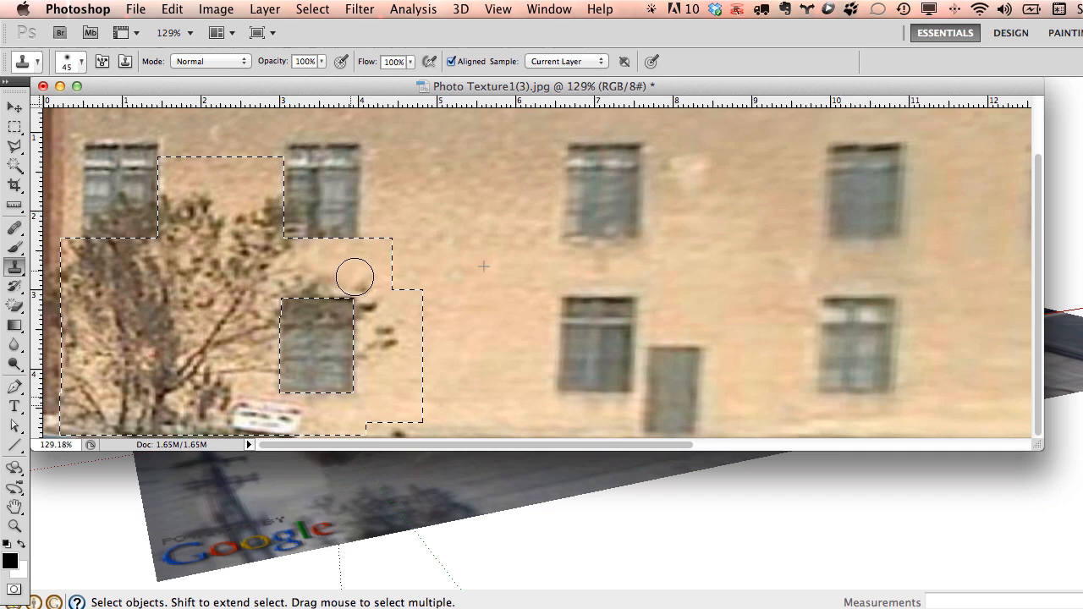
mouse_move(354, 277)
left_mouse_down()
mouse_move(375, 339)
mouse_move(363, 392)
mouse_move(275, 245)
left_mouse_up()
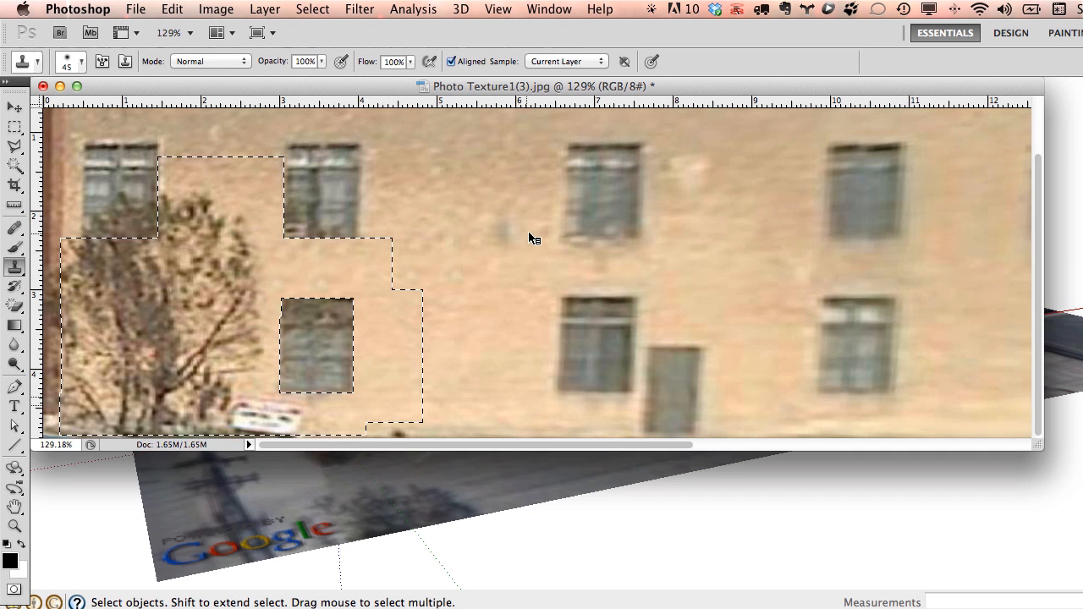
mouse_move(257, 221)
left_mouse_down()
mouse_move(249, 339)
mouse_move(265, 398)
mouse_move(285, 411)
mouse_move(252, 417)
left_mouse_up()
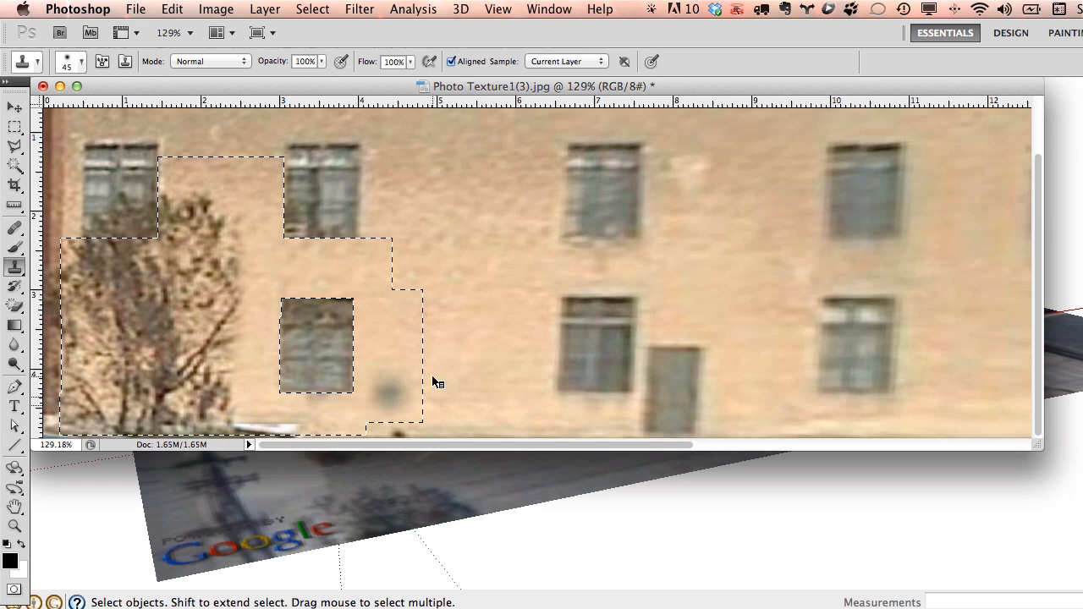
mouse_move(325, 405)
left_mouse_down()
mouse_move(234, 415)
mouse_move(307, 421)
left_mouse_up()
mouse_move(213, 325)
left_mouse_down()
mouse_move(232, 404)
mouse_move(229, 205)
mouse_move(217, 404)
mouse_move(205, 256)
left_mouse_up()
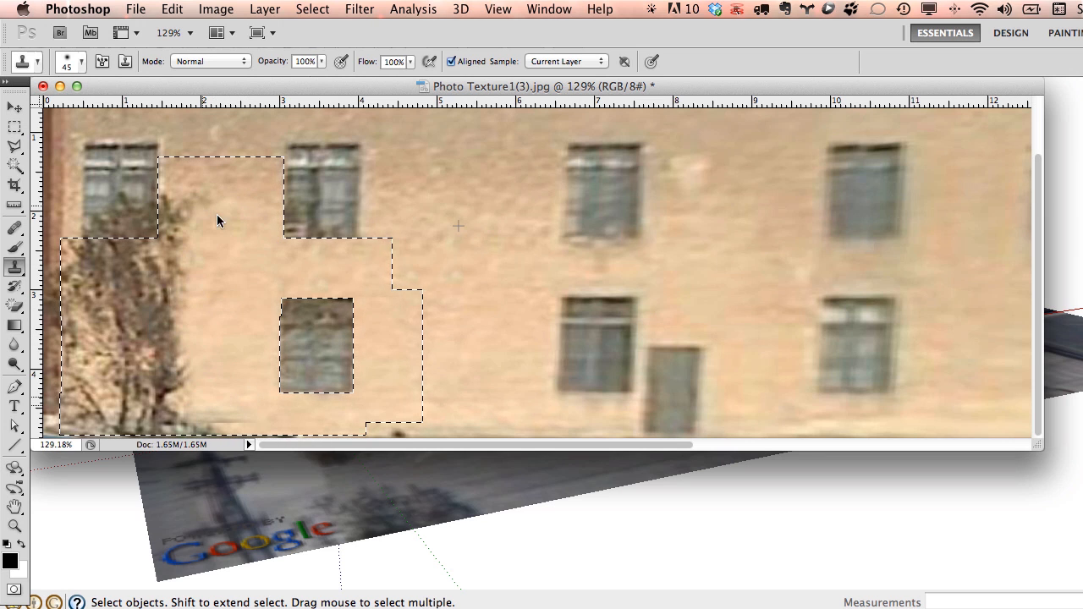
Finish covering the tree's remaining parts and dark patch with brick, then save the photo.
left_click(523, 241, "alt")
mouse_move(204, 215)
left_mouse_down()
mouse_move(213, 201)
mouse_move(173, 355)
mouse_move(187, 212)
mouse_move(158, 368)
left_mouse_up()
mouse_move(161, 418)
left_mouse_down()
mouse_move(126, 266)
mouse_move(73, 251)
mouse_move(92, 290)
mouse_move(66, 290)
mouse_move(95, 432)
mouse_move(153, 395)
left_mouse_up()
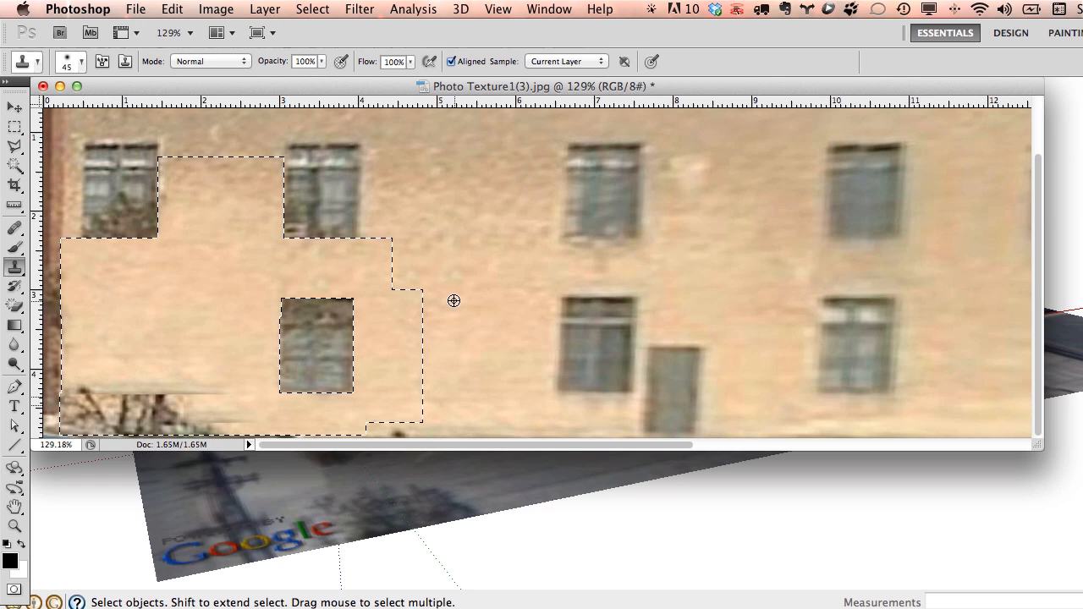
left_click(517, 311, "alt")
mouse_move(220, 408)
left_mouse_down()
mouse_move(97, 399)
mouse_move(85, 414)
left_mouse_up()
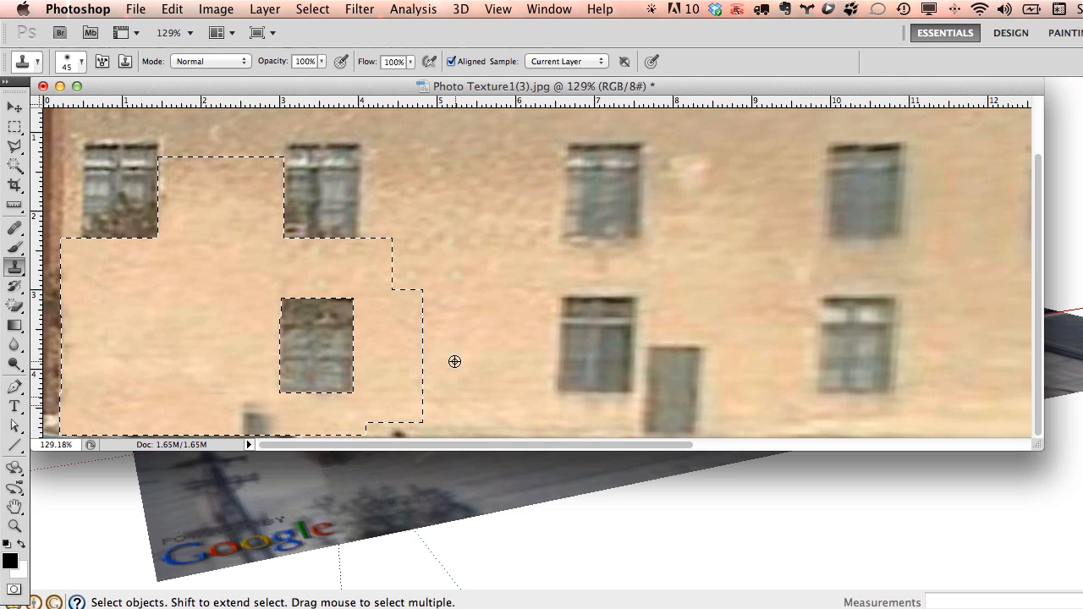
left_click_drag(283, 406, 237, 418)
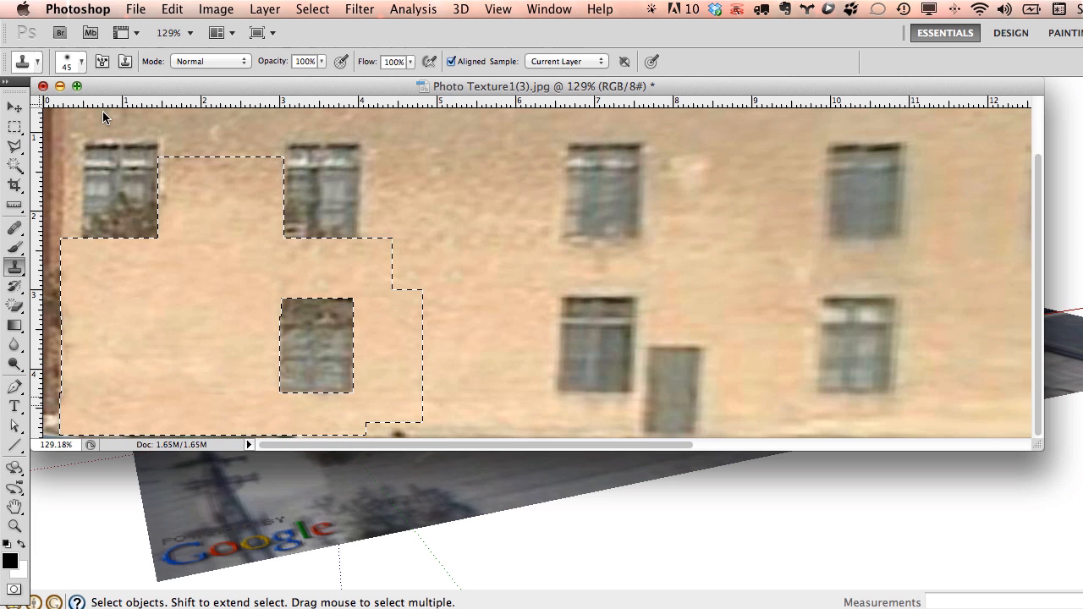
key("super+w")
left_click(747, 288)
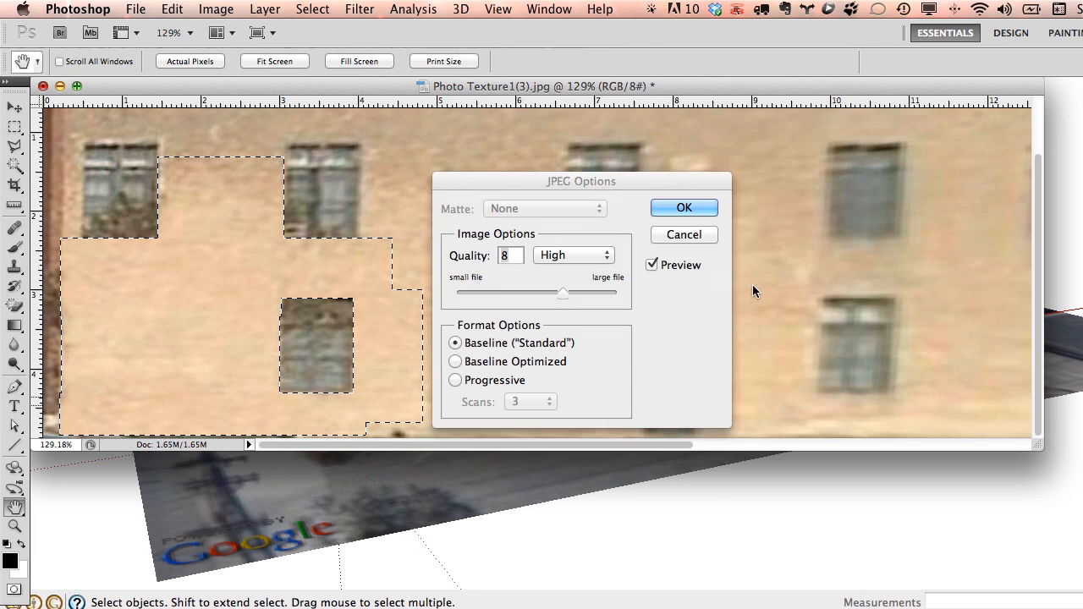
Finish the JPEG save and orbit the SketchUp model to face the blank back wall.
left_click(683, 209)
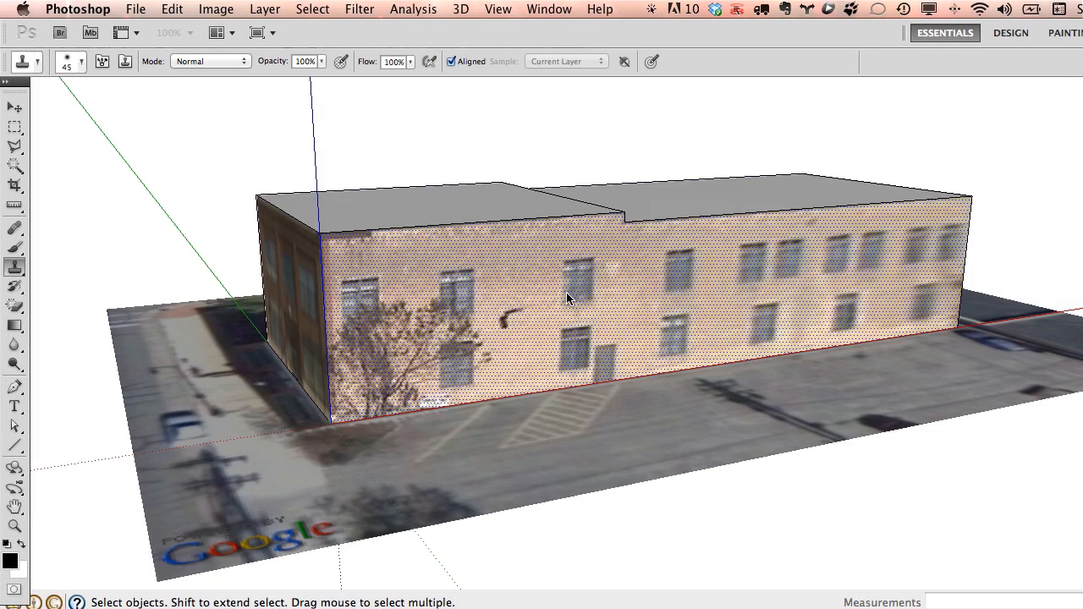
left_click(658, 454)
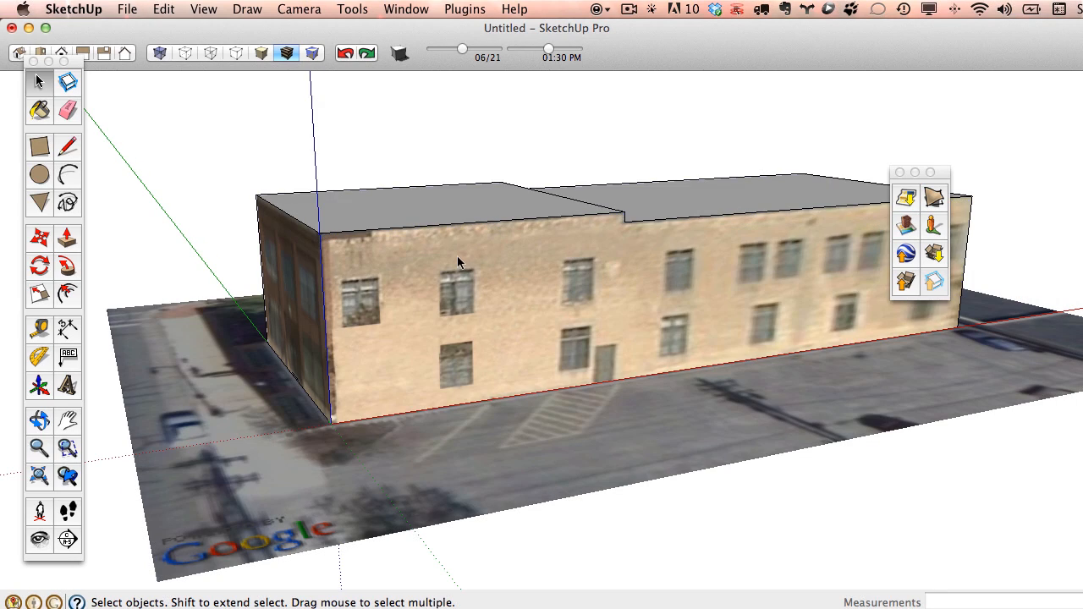
scroll(459, 262, "down", 5)
middle_click_drag(556, 281, 805, 310)
middle_click_drag(592, 309, 516, 291)
Add a photo texture to the back wall and turn Street View toward the brick corner building.
right_click(487, 286)
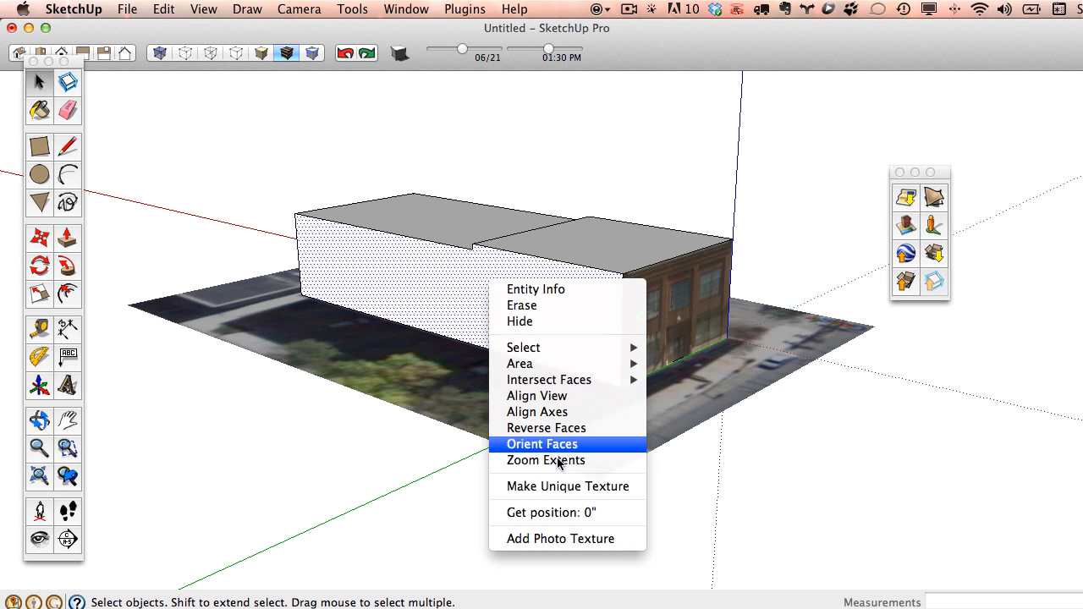
left_click(575, 539)
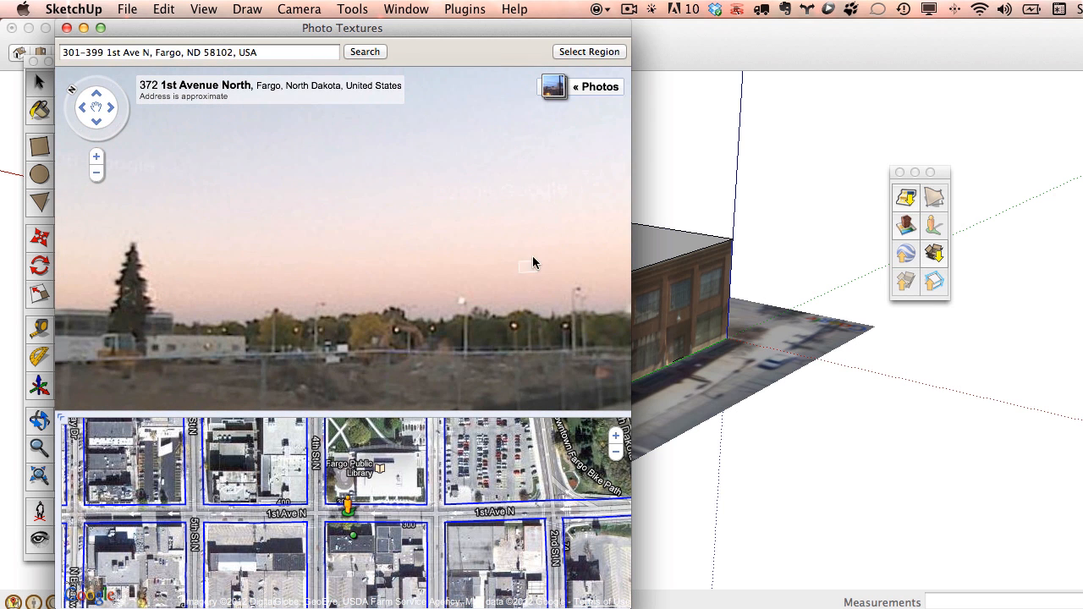
left_click_drag(531, 258, 242, 248)
left_click(242, 254)
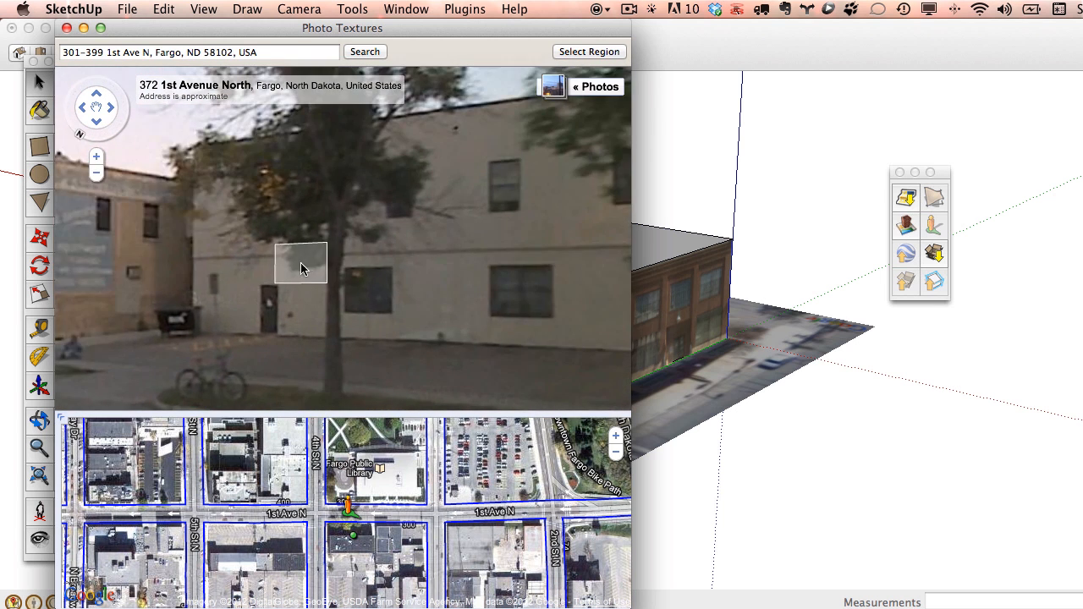
left_click_drag(355, 292, 254, 300)
left_click_drag(359, 270, 203, 307)
left_click_drag(436, 303, 342, 229)
left_click_drag(542, 276, 296, 254)
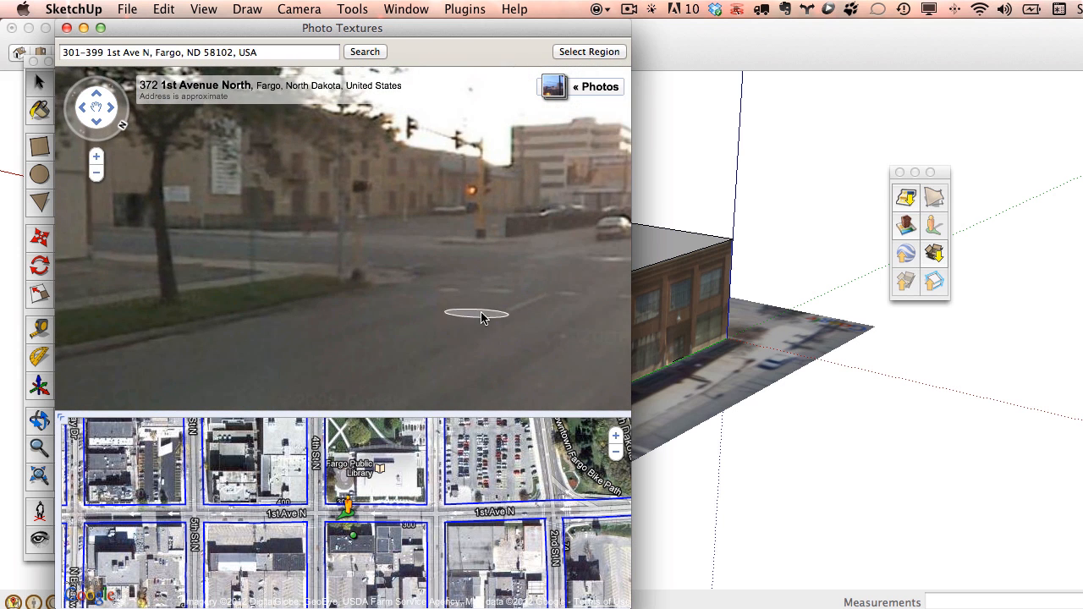
Move along 1st Avenue North onto 4th Street North to view 95 4th Street North.
left_click(465, 279)
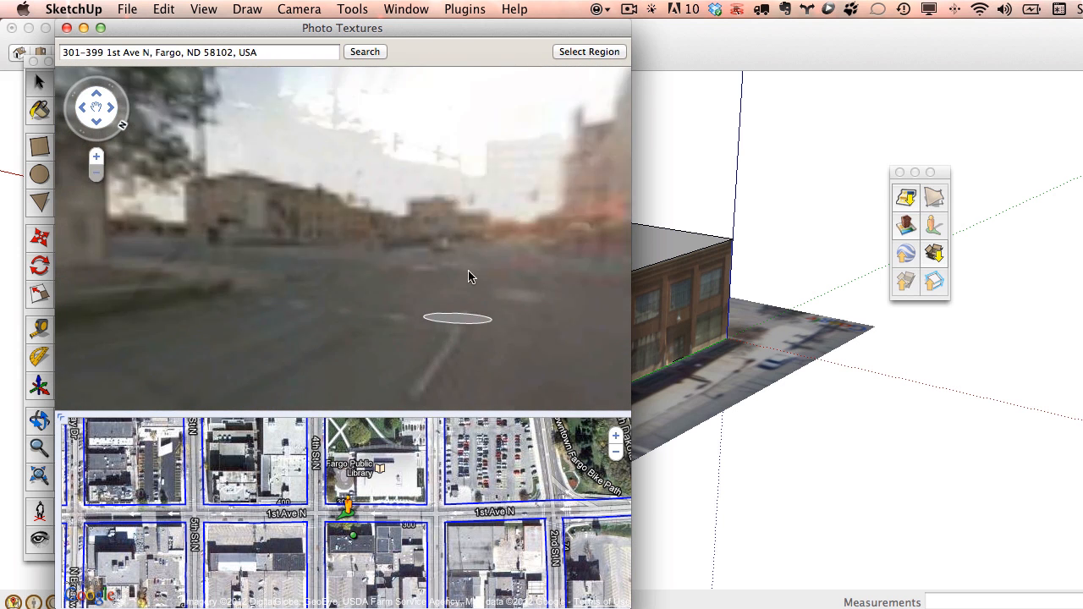
left_click(376, 320)
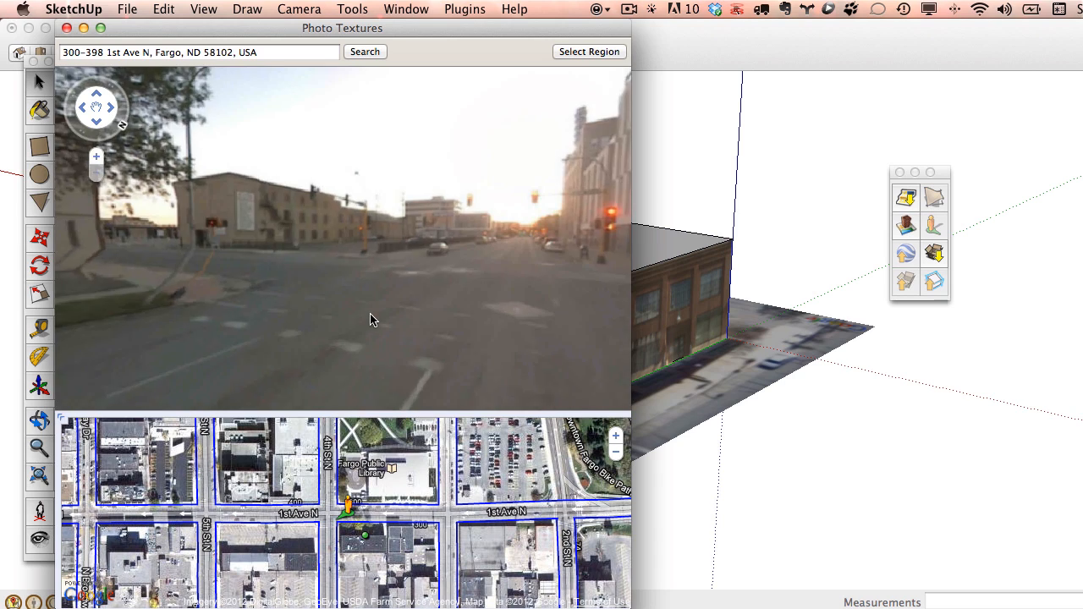
left_click_drag(365, 268, 484, 266)
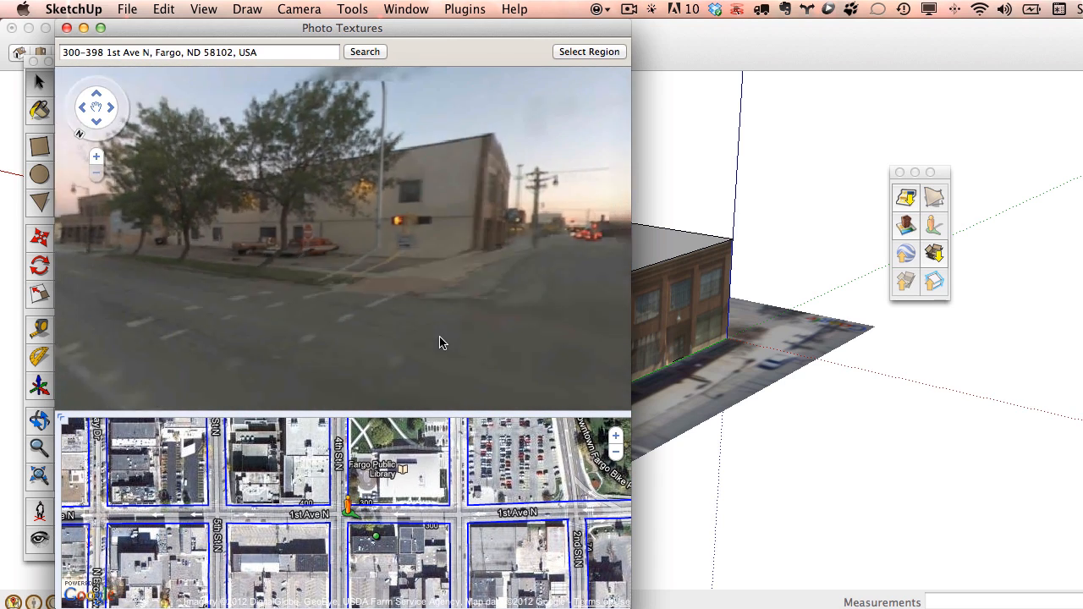
left_click(438, 339)
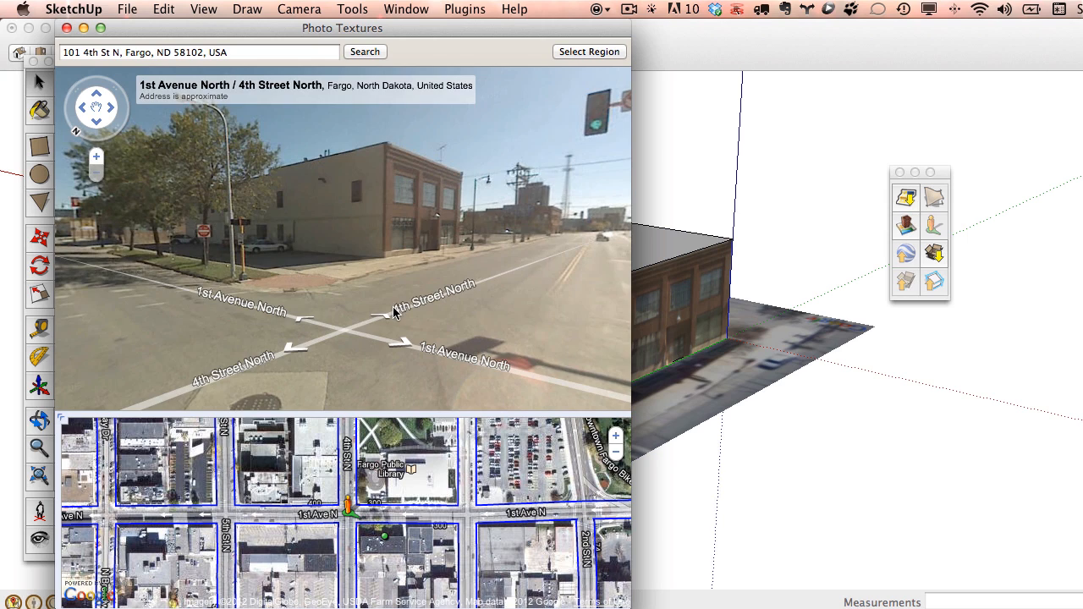
left_click(392, 311)
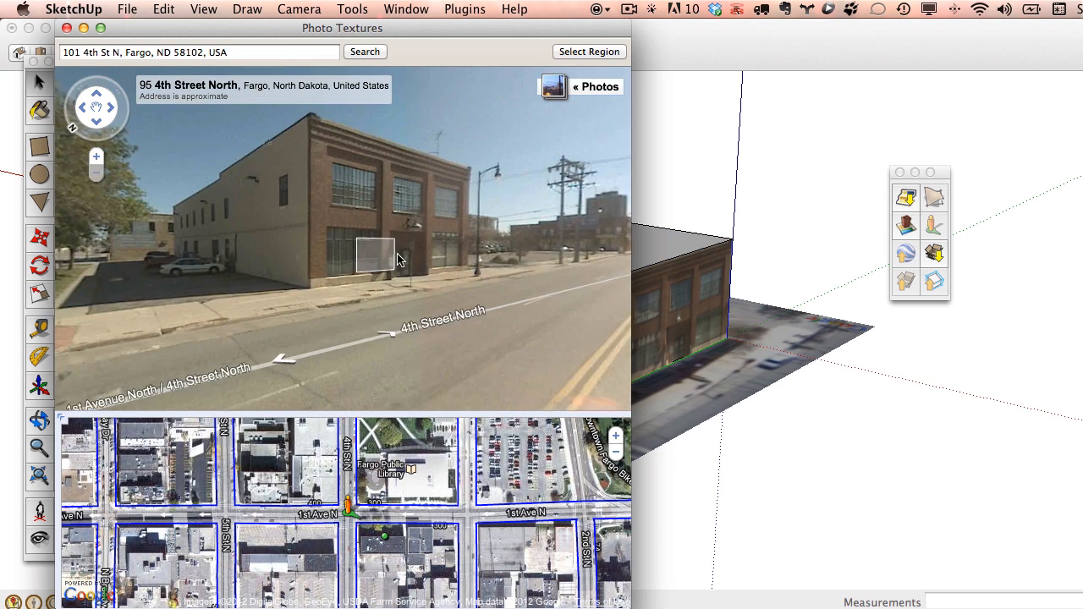
left_click(399, 259)
left_click(280, 347)
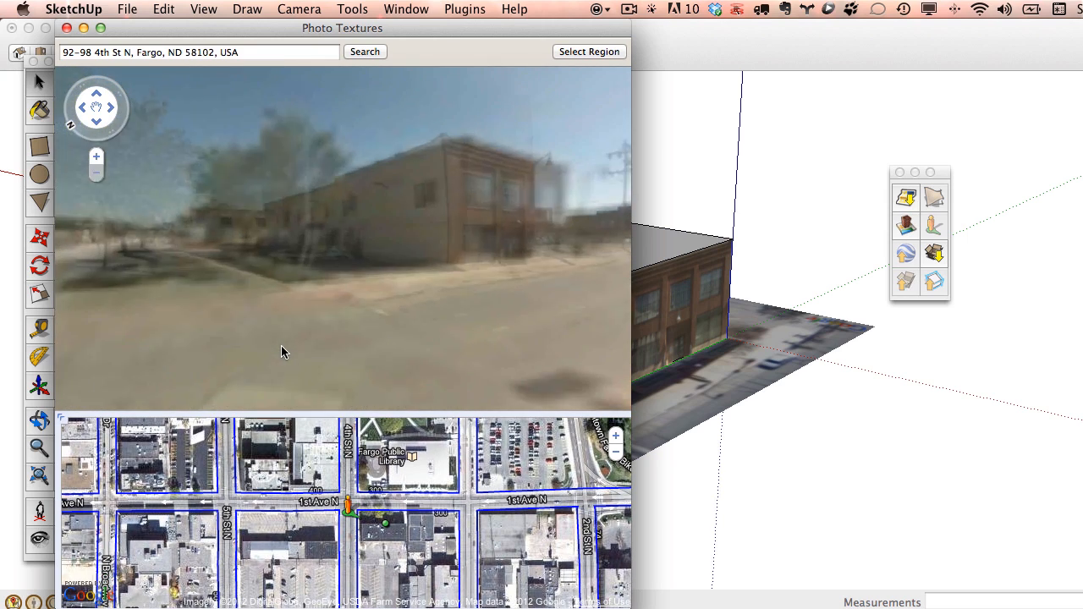
left_click(398, 330)
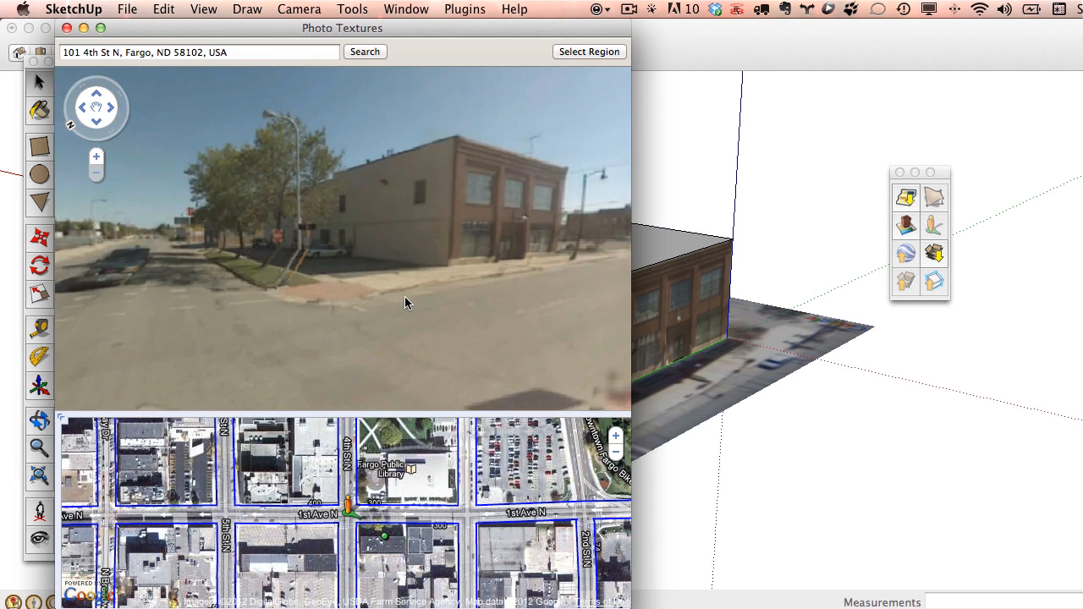
left_click(98, 158)
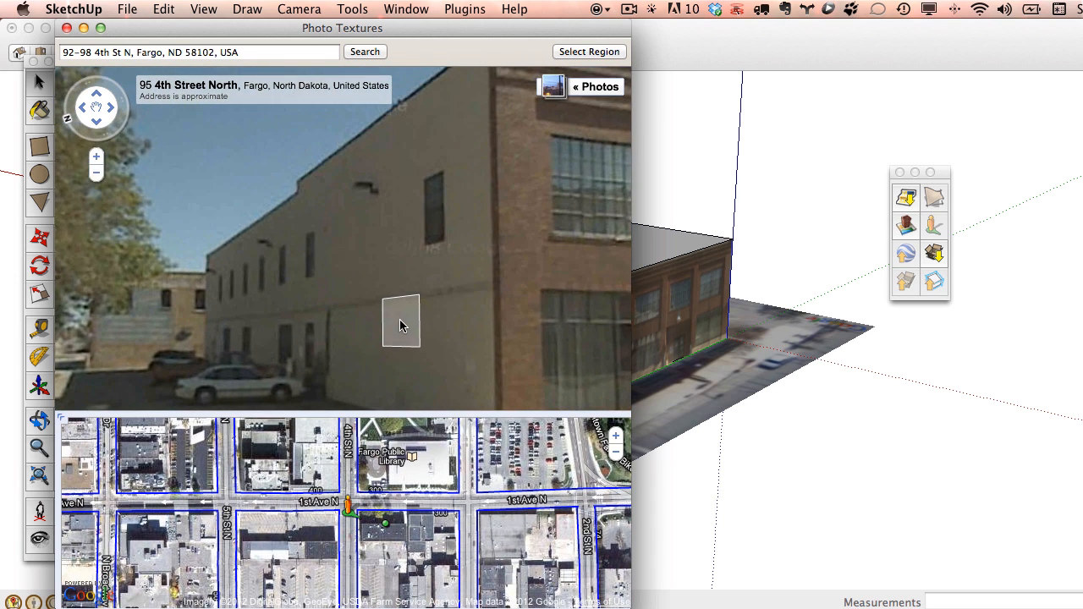
left_click(97, 174)
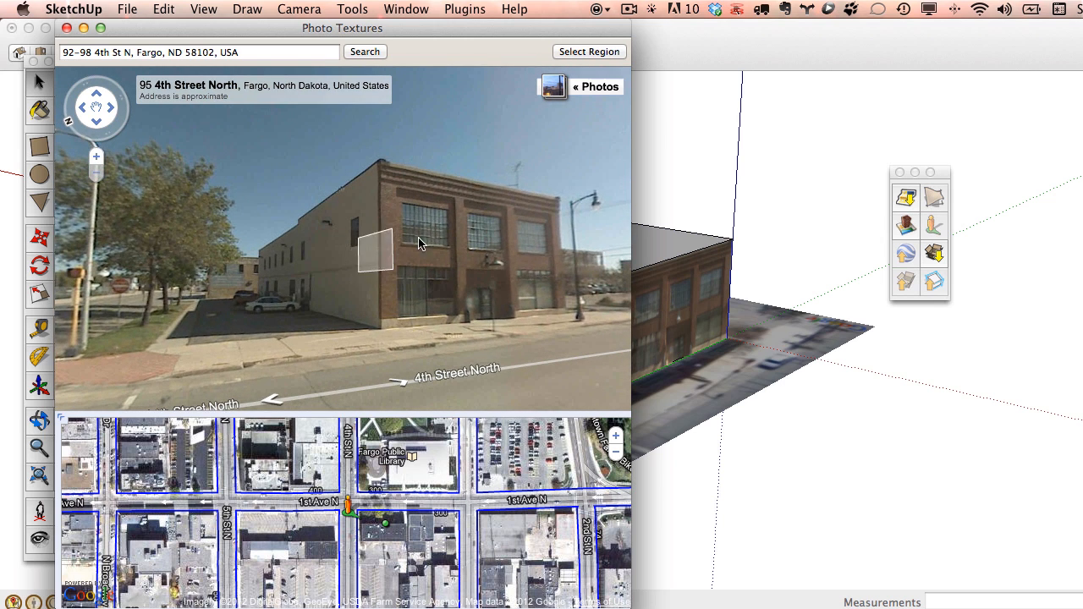
Pin the photo region to the tan side wall's four corners, grab it onto the wall, and close the window.
left_click(604, 52)
left_click_drag(315, 195, 385, 335)
left_click_drag(319, 145, 389, 152)
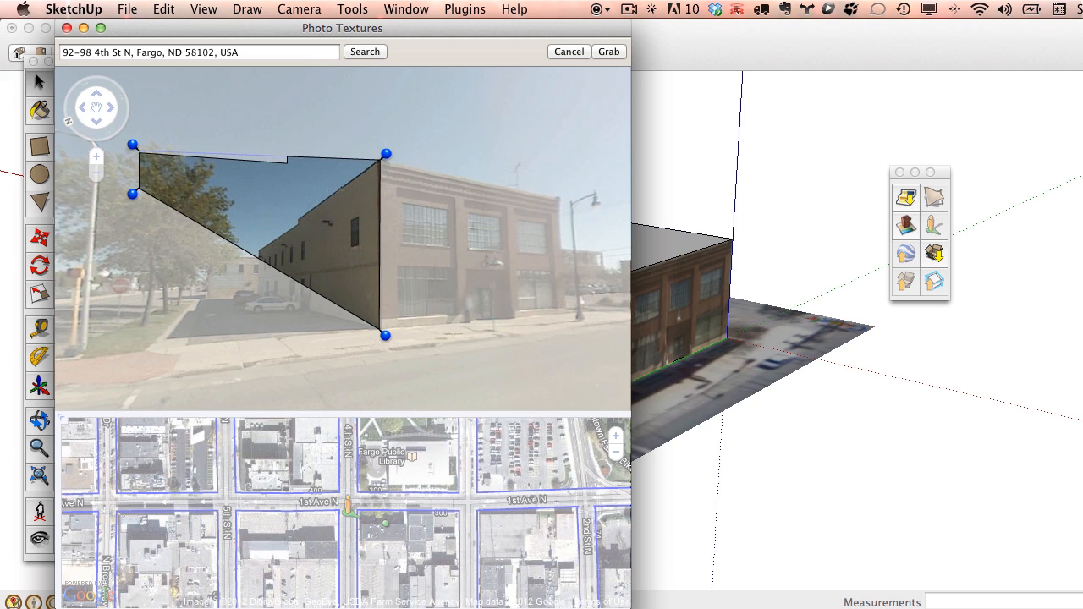
left_click_drag(132, 195, 250, 302)
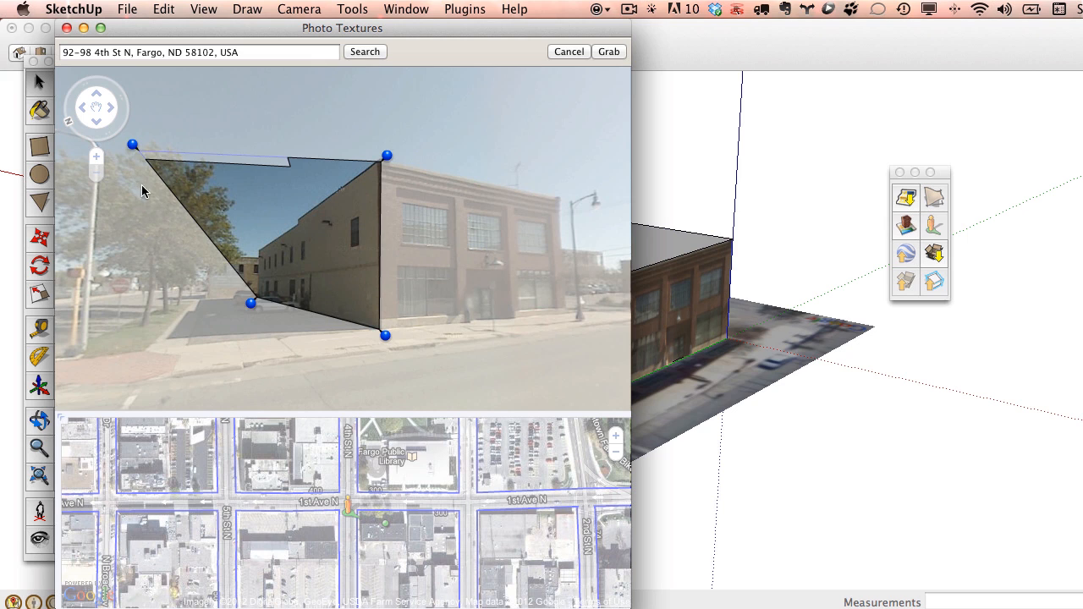
left_click_drag(134, 149, 254, 247)
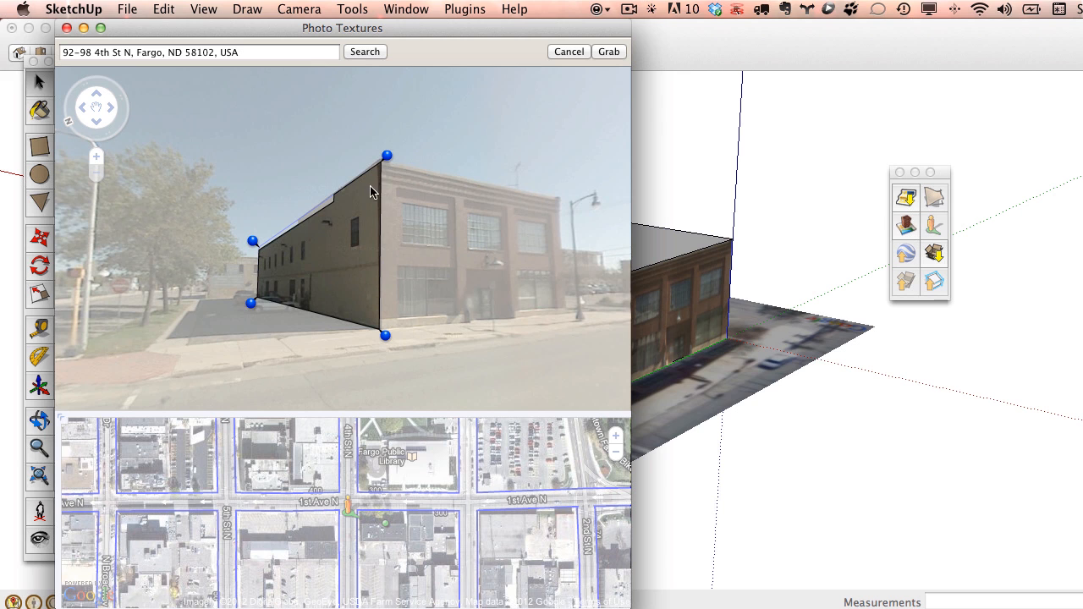
left_click_drag(391, 157, 389, 154)
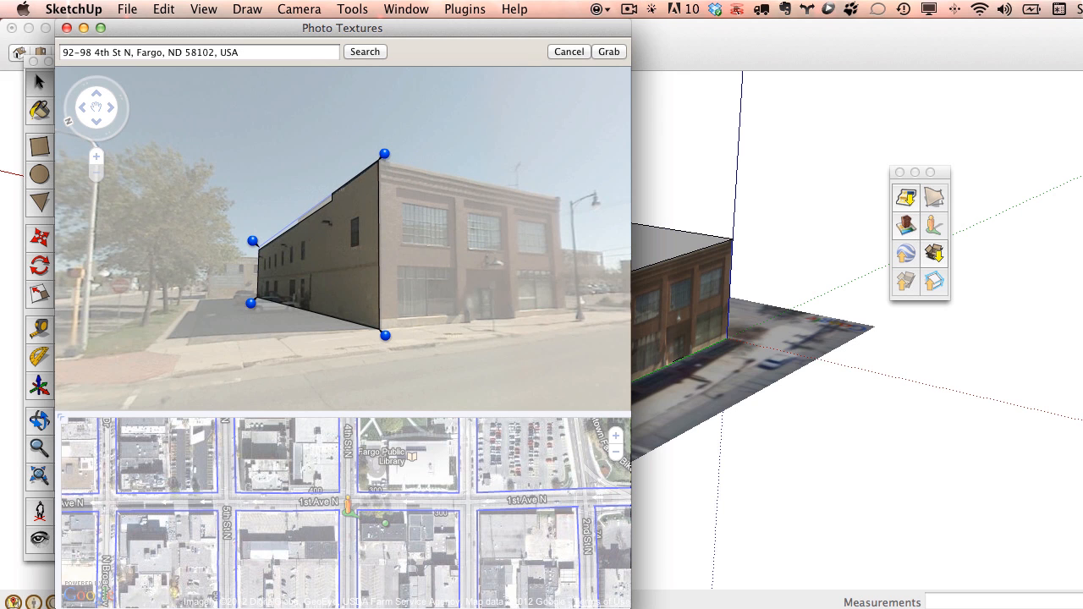
left_click(616, 54)
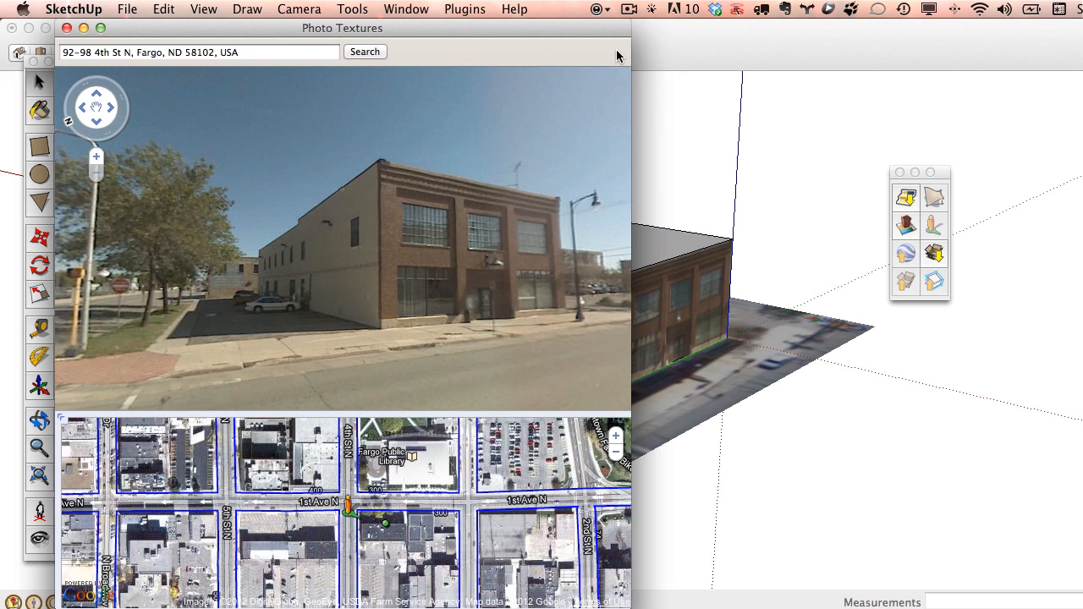
left_click(67, 28)
middle_click_drag(525, 321, 571, 278)
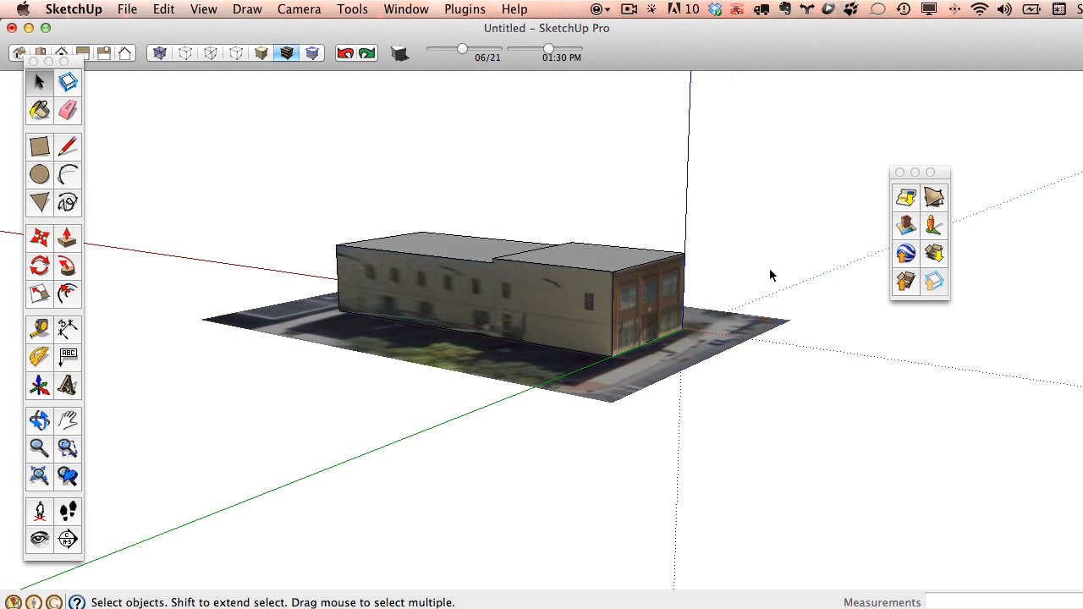
middle_click_drag(557, 338, 812, 340)
scroll(592, 316, "up", 5)
scroll(656, 347, "down", 10)
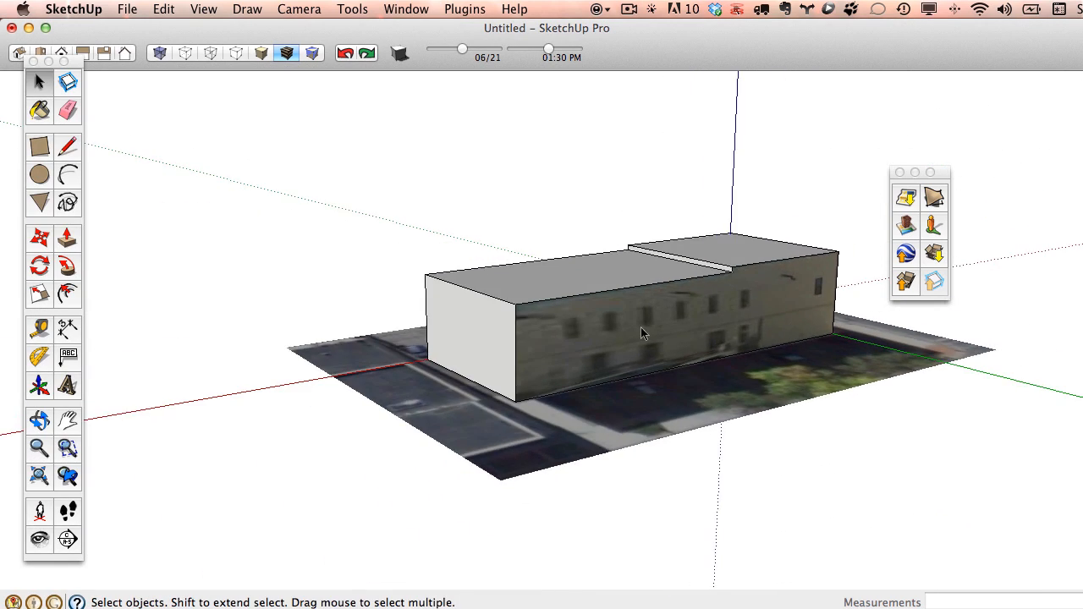
right_click(519, 355)
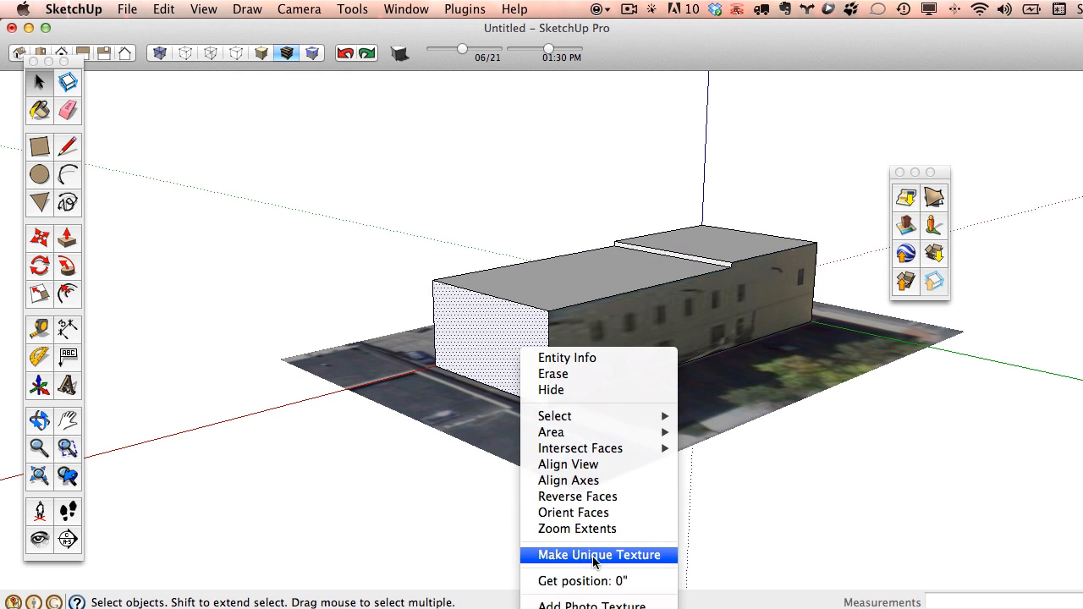
left_click(616, 605)
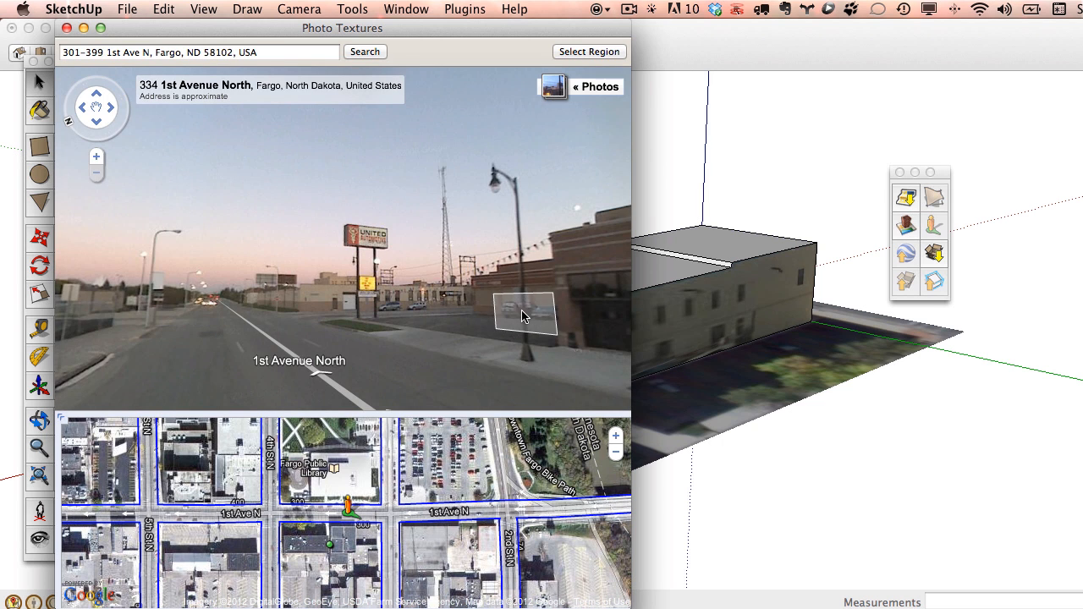
left_click(525, 313)
left_click_drag(503, 303, 381, 297)
left_click_drag(584, 292, 335, 286)
left_click(373, 364)
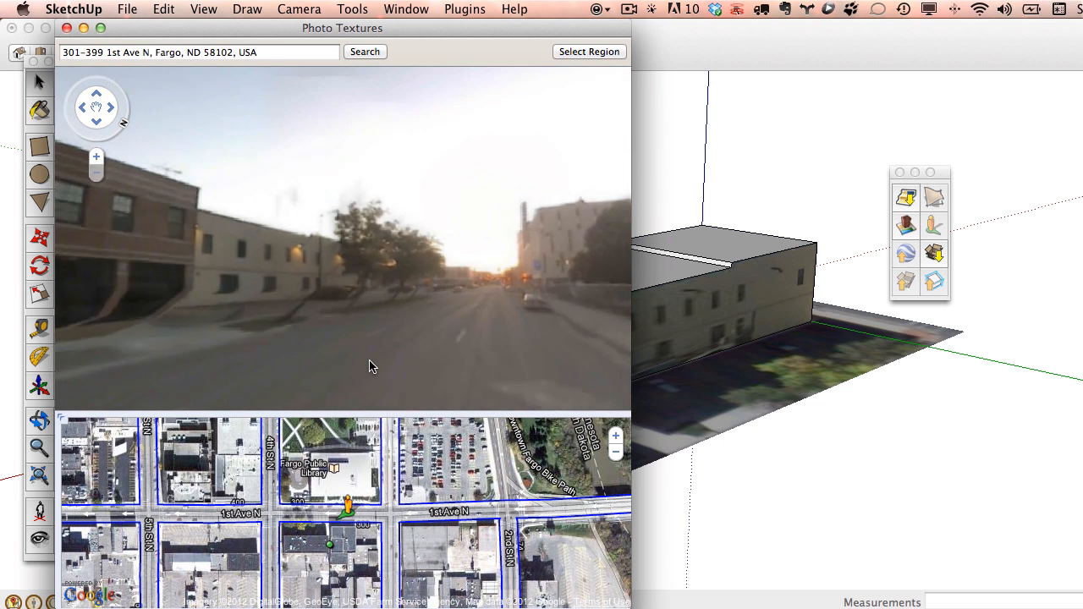
left_click(280, 268)
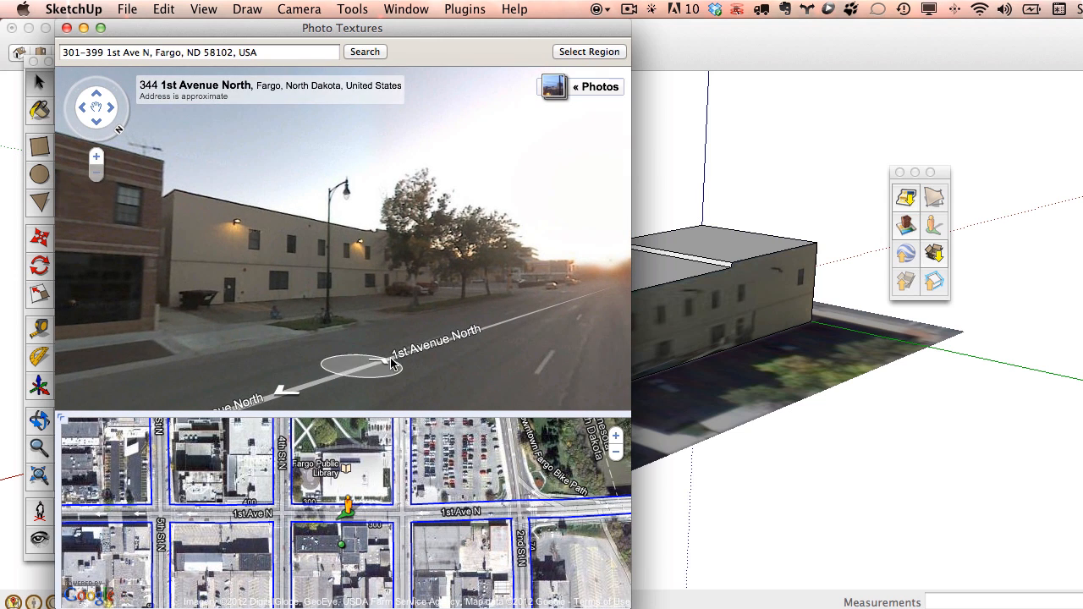
left_click(372, 364)
left_click(356, 317)
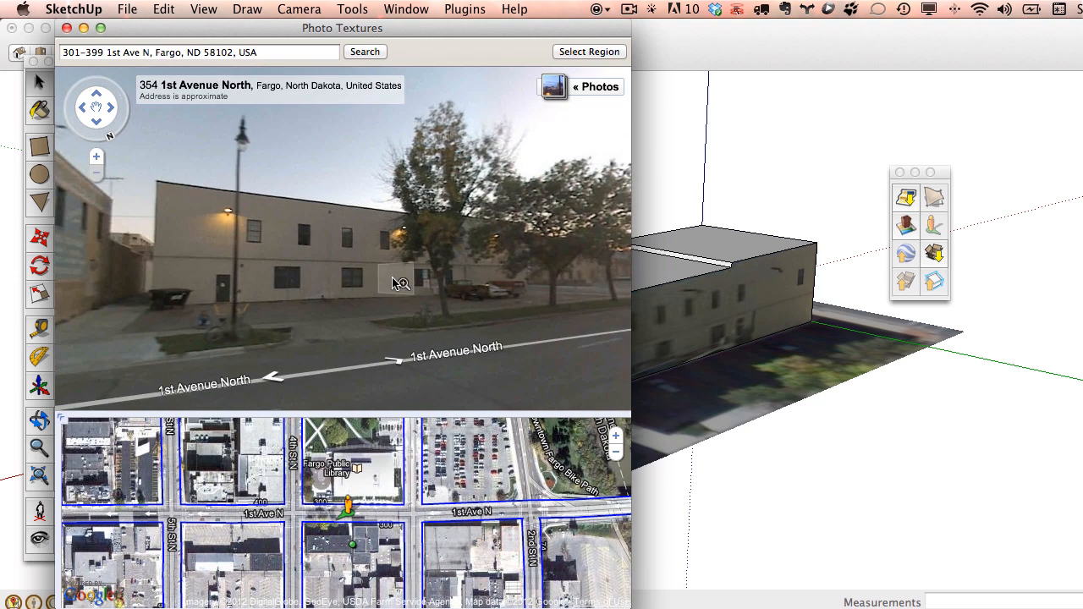
left_click(279, 381)
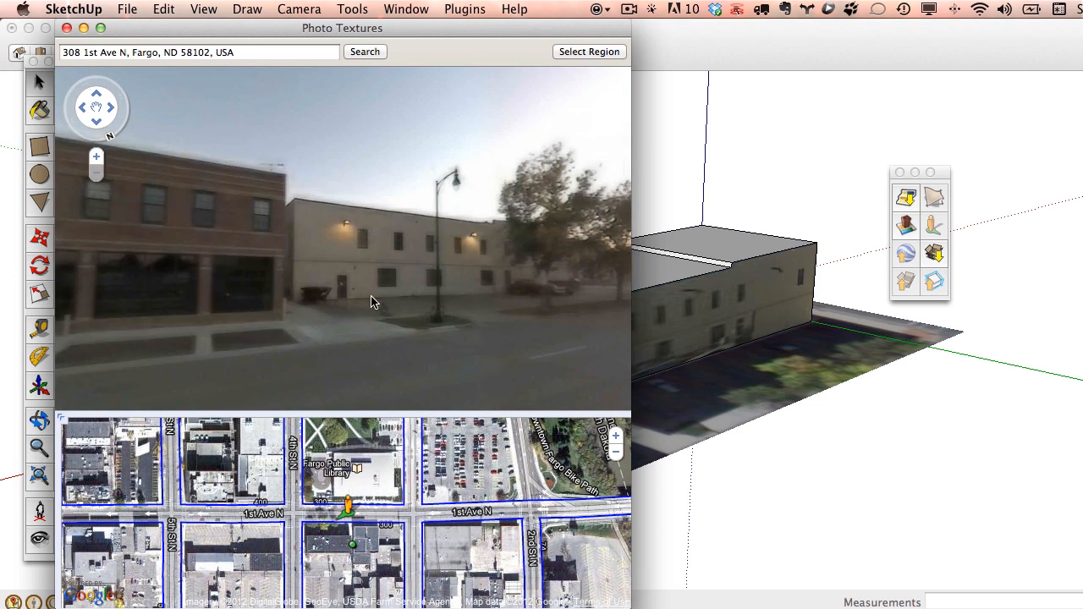
left_click(403, 365)
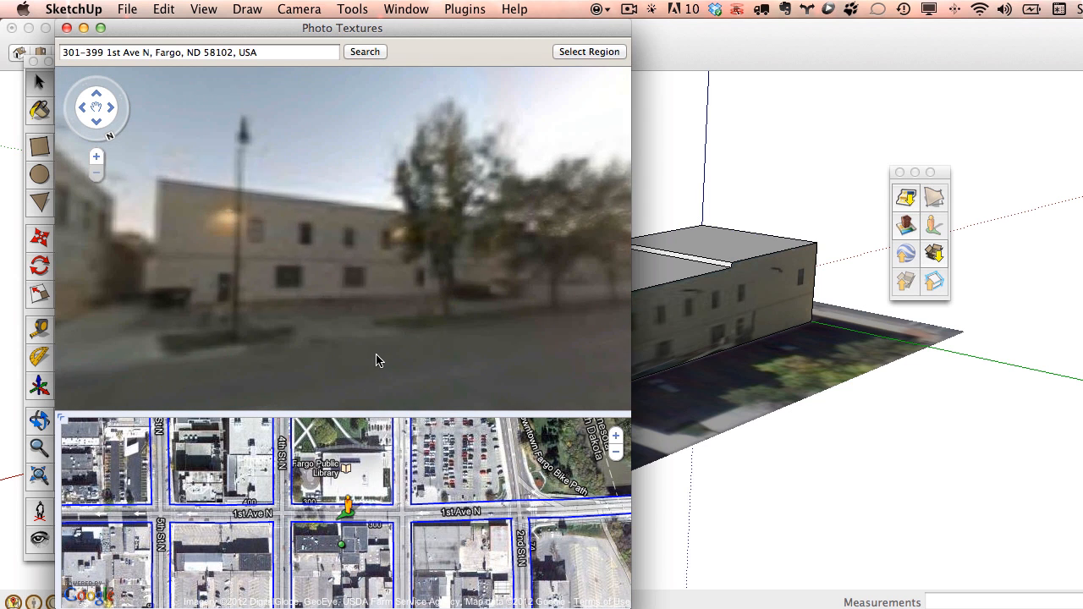
left_click(262, 381)
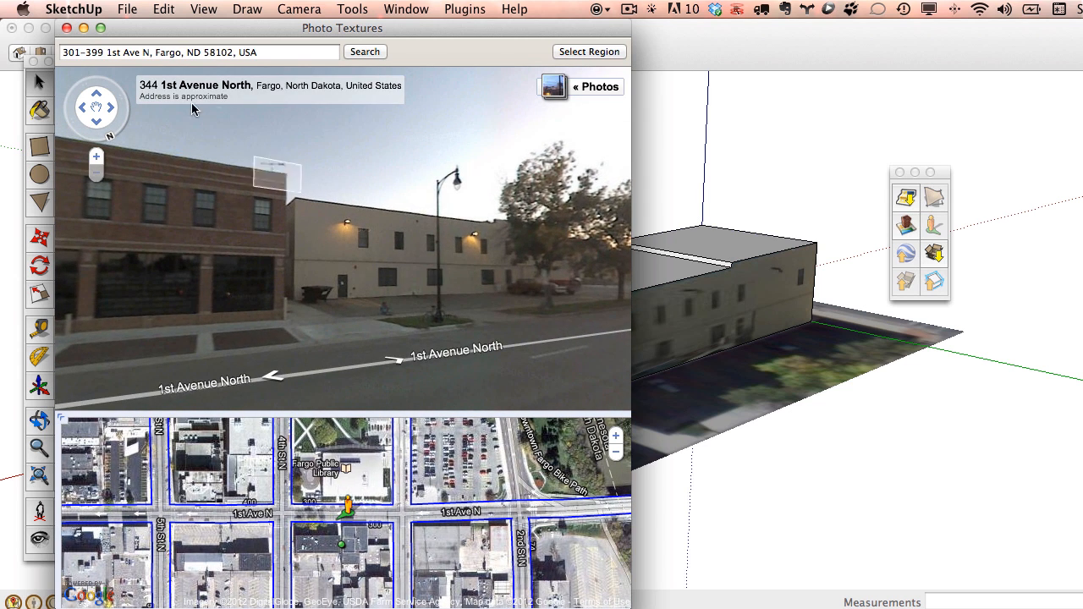
left_click(67, 28)
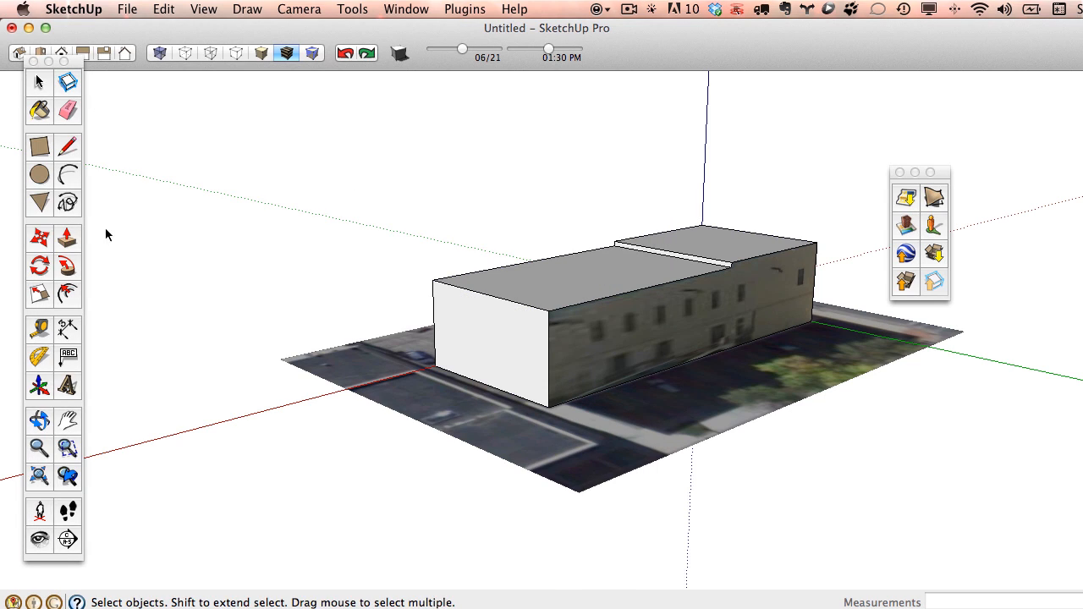
Draw a vertical dividing edge on the front wall at the roof step corner.
left_click(76, 149)
left_click(731, 267)
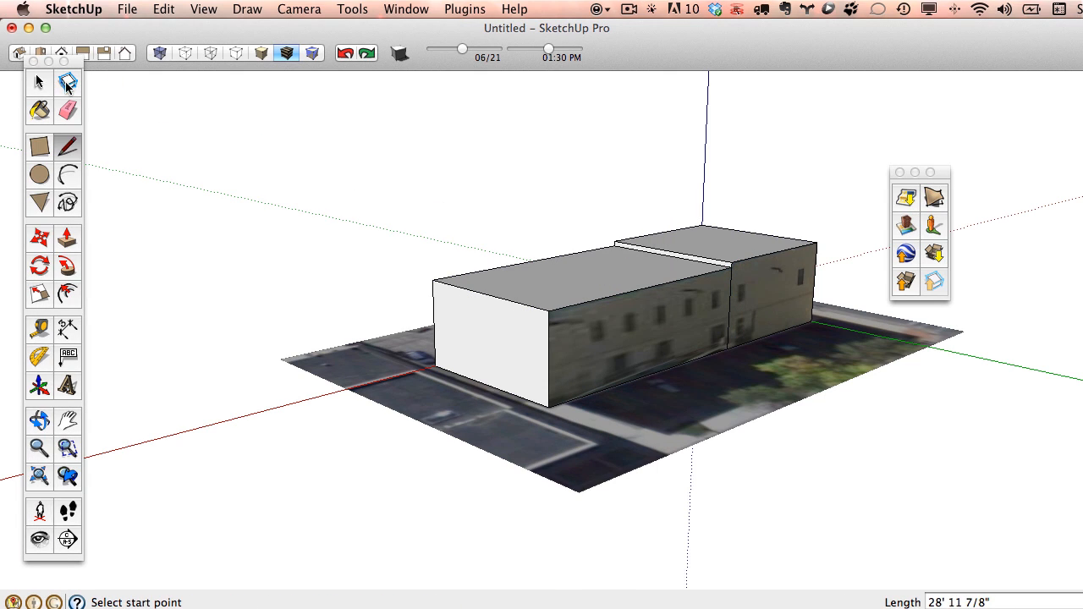
key("space")
Add a Street View photo texture to the front wall and move along 1st Avenue North.
right_click(623, 345)
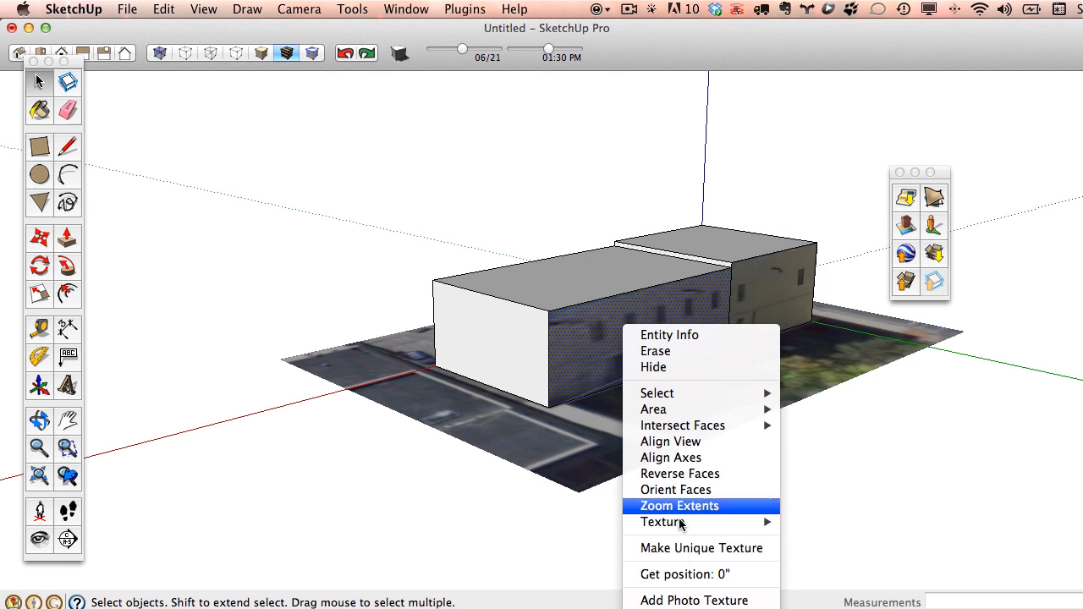
mouse_move(683, 523)
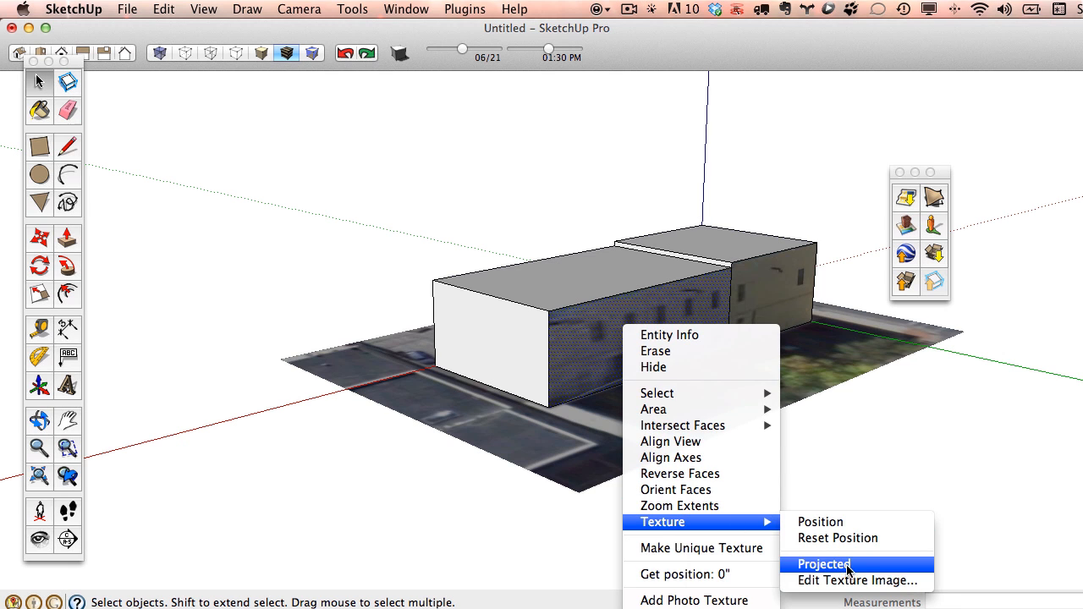
left_click(715, 600)
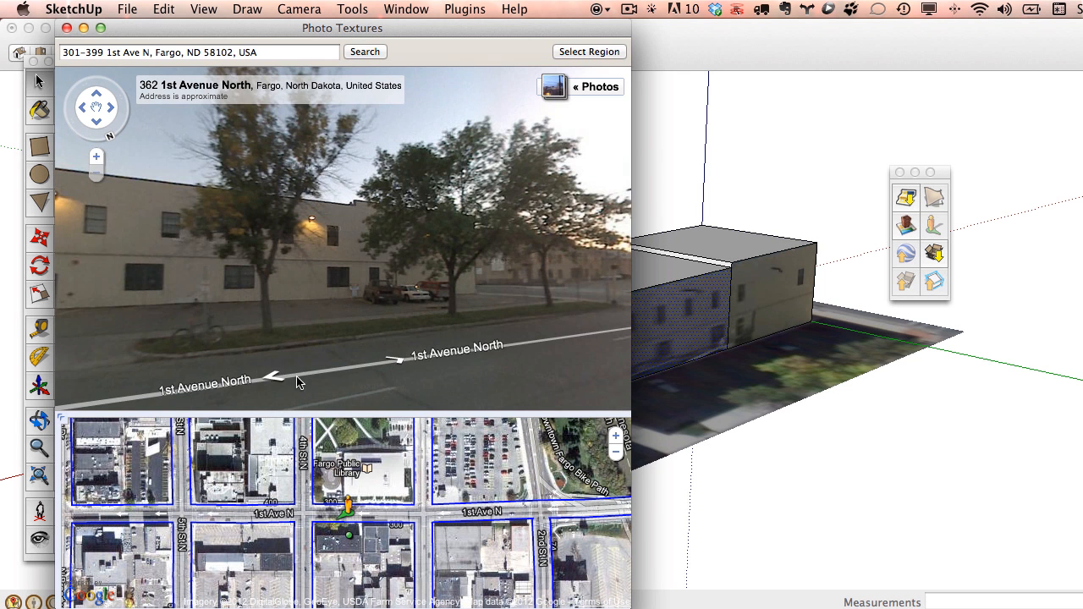
left_click(292, 382)
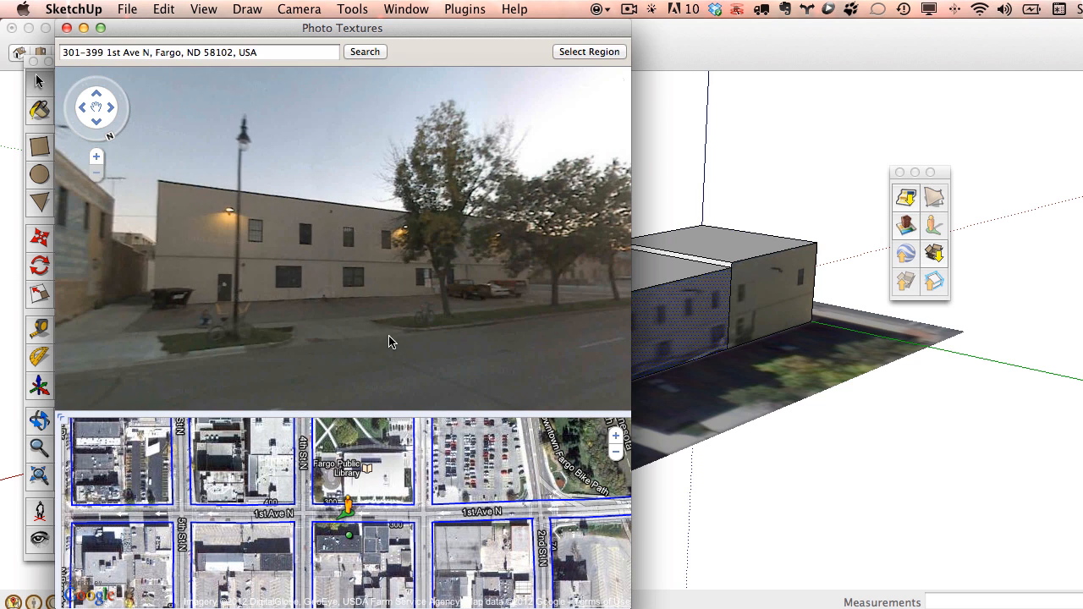
left_click(282, 378)
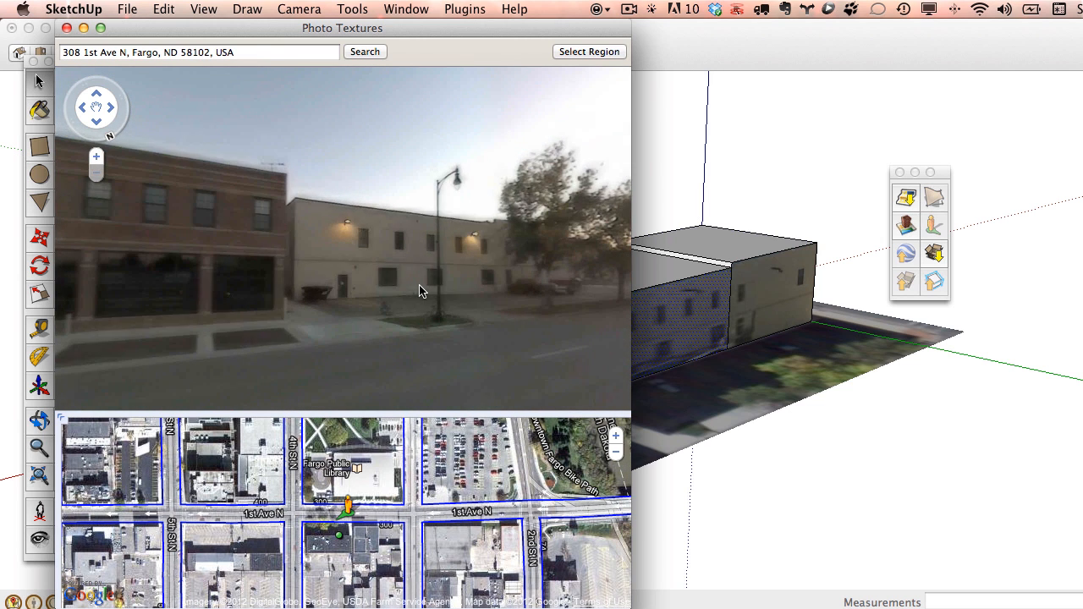
Fit the region to the tan building's facade corners, grab it onto the left wall section, and close the window.
left_click(589, 52)
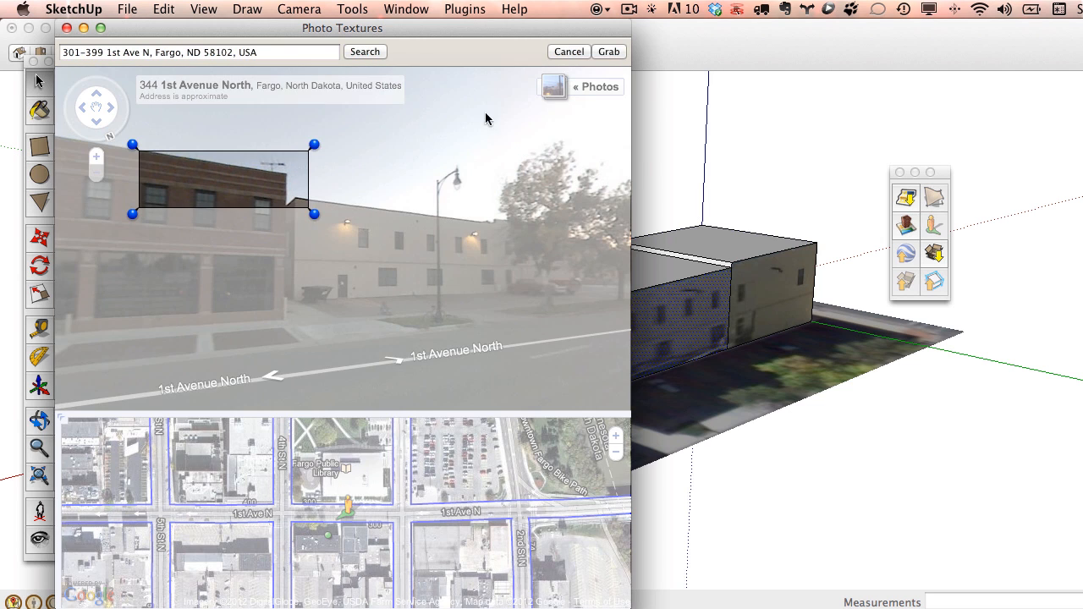
left_click_drag(314, 214, 495, 302)
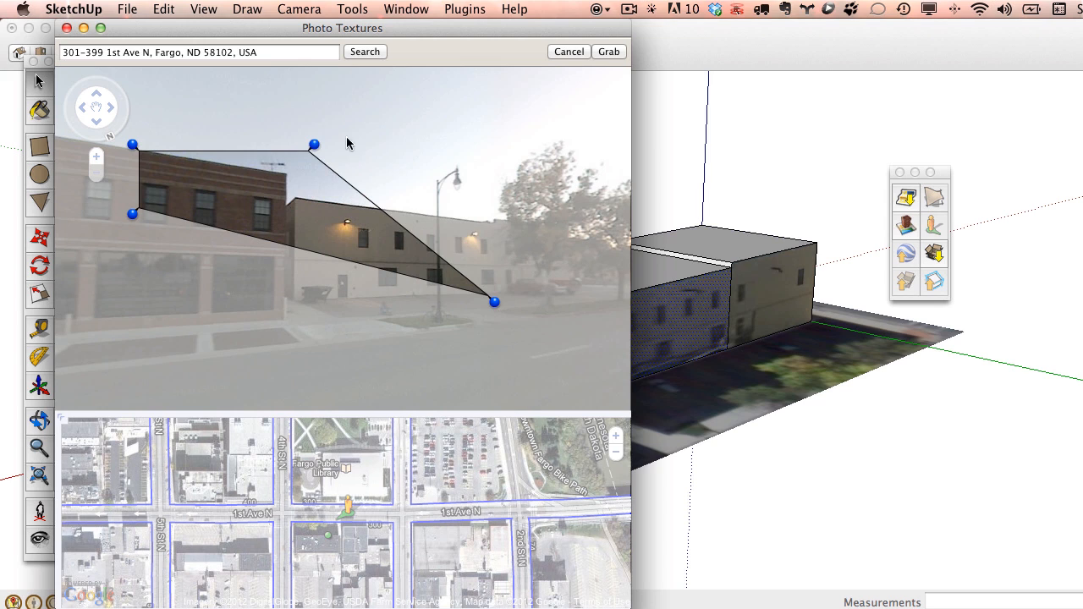
left_click_drag(315, 146, 502, 216)
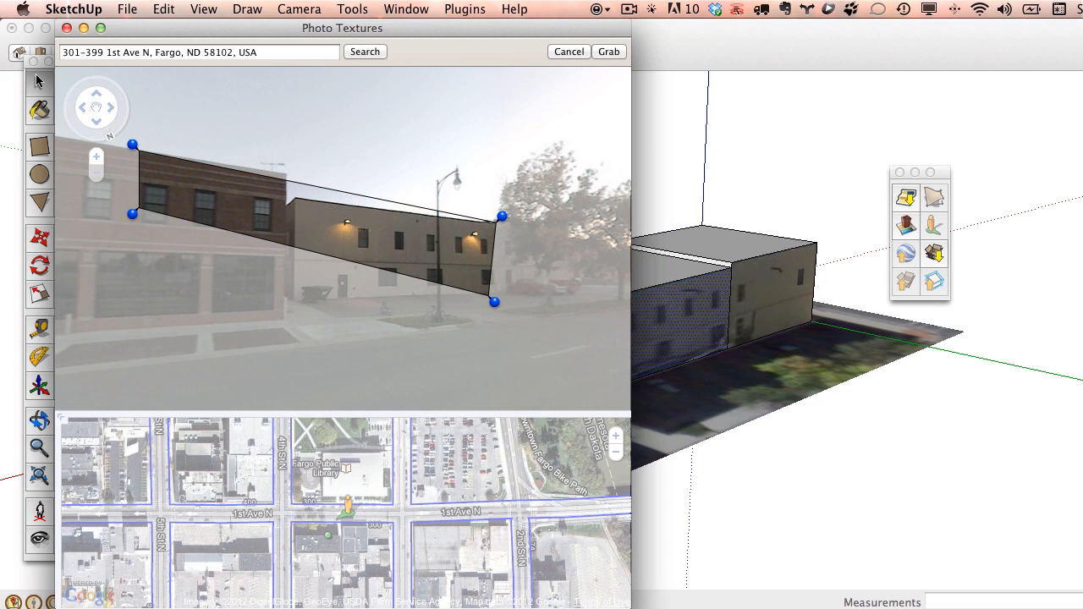
left_click_drag(132, 214, 292, 313)
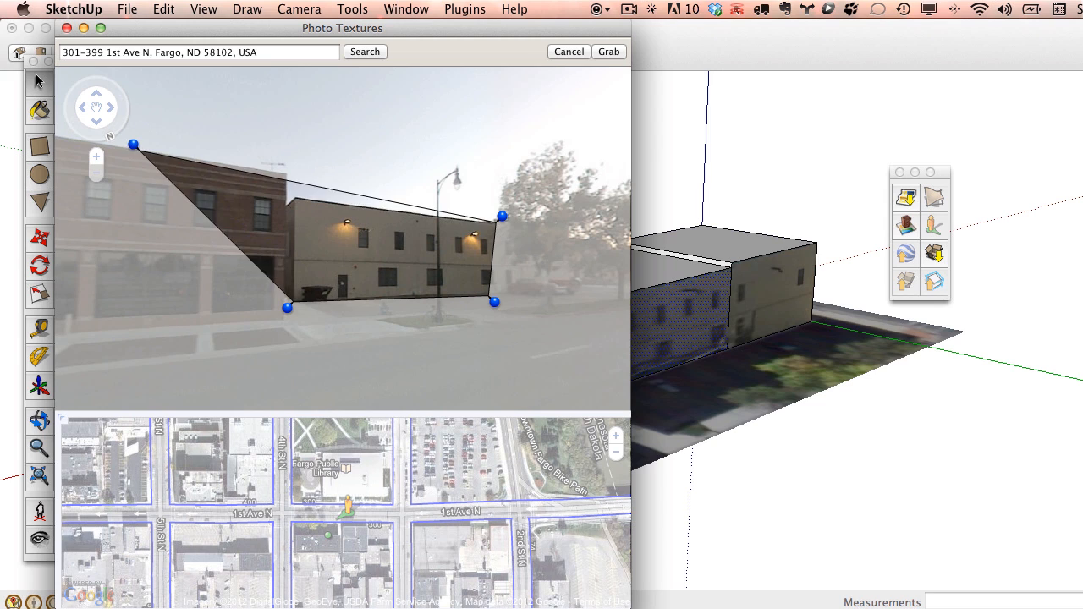
left_click_drag(134, 145, 287, 190)
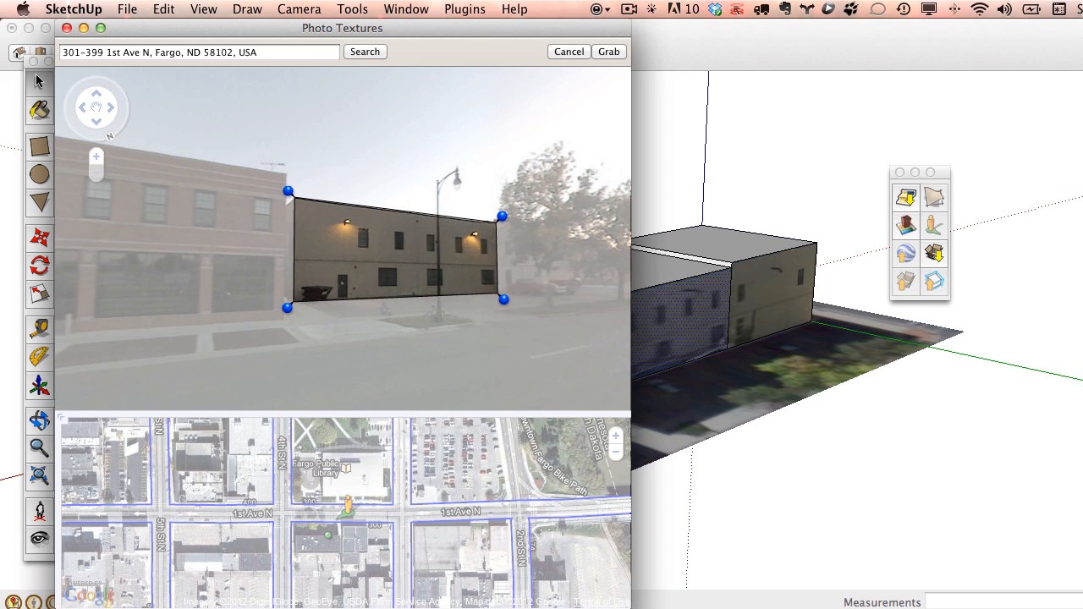
left_click_drag(502, 217, 502, 205)
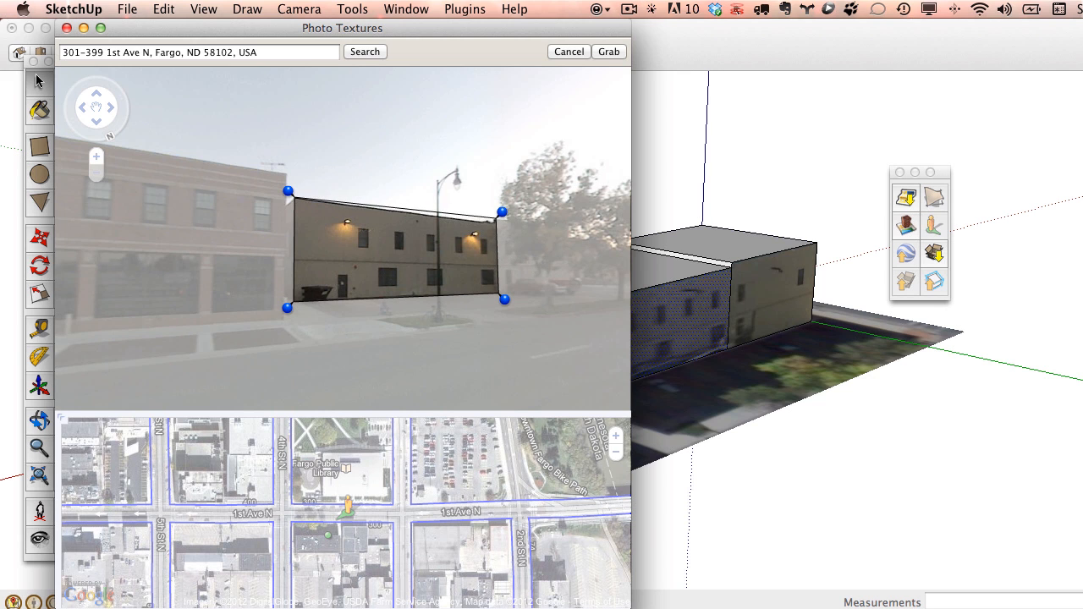
left_click(608, 52)
mouse_move(530, 28)
left_mouse_down()
mouse_move(496, 448)
mouse_move(545, 81)
left_mouse_up()
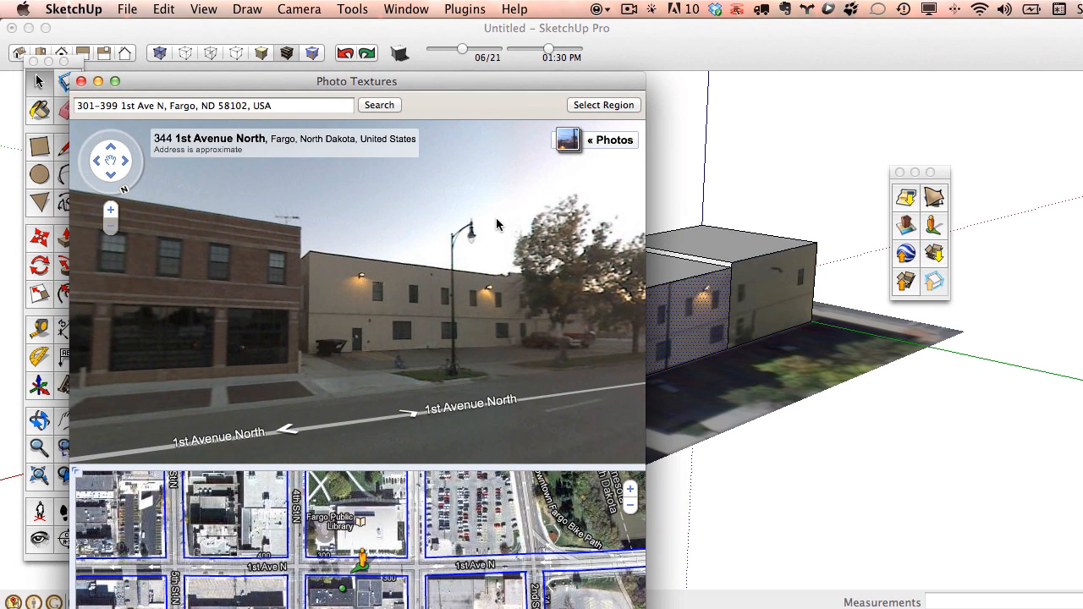
left_click(81, 82)
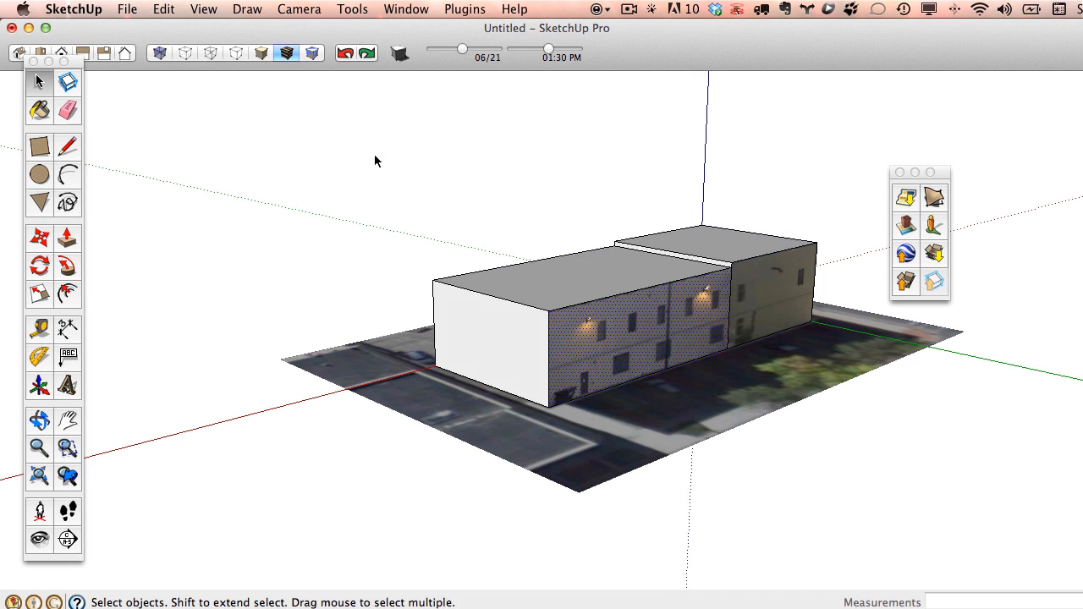
scroll(728, 300, "up", 5)
Hide the vertical edge dividing the front wall and orbit to face the front.
left_click(735, 297)
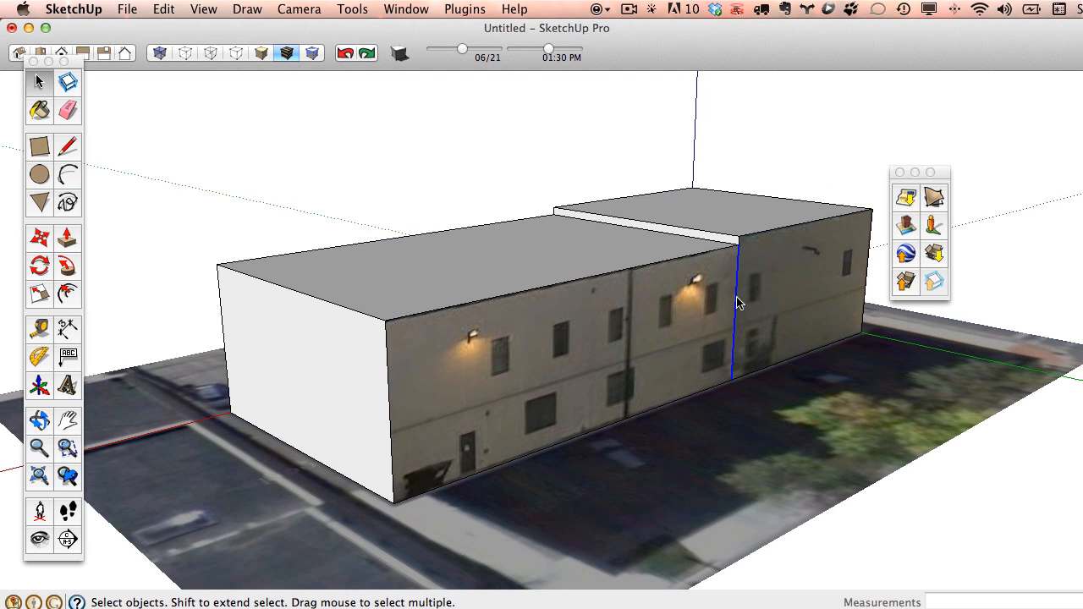
right_click(736, 297)
left_click(754, 337)
middle_click_drag(713, 229, 798, 249)
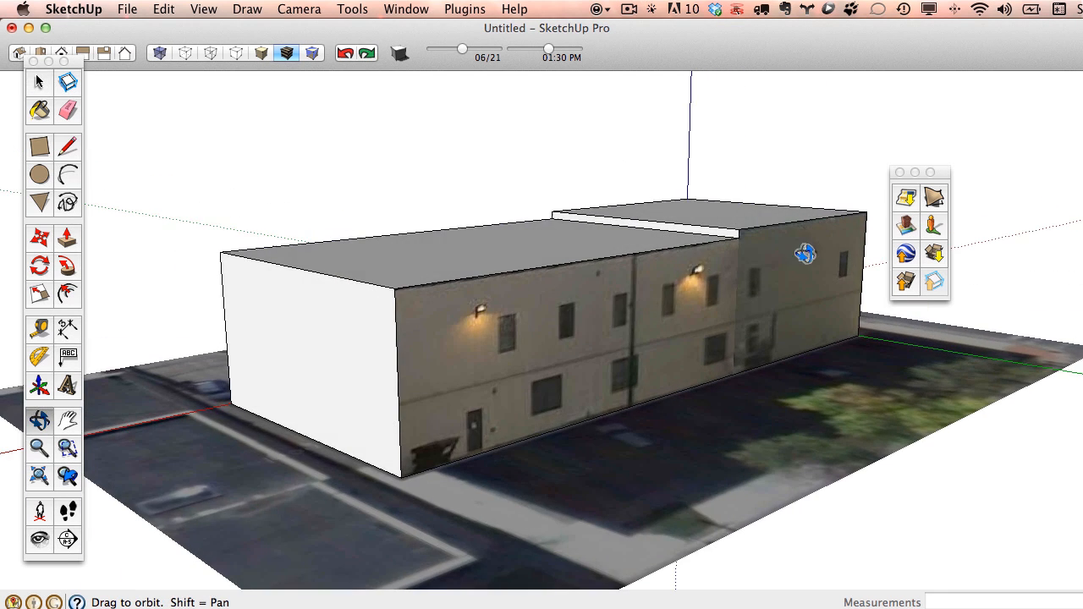
Start a Street View photo texture for the wall's right section, stepping along 1st Avenue North.
right_click(353, 313)
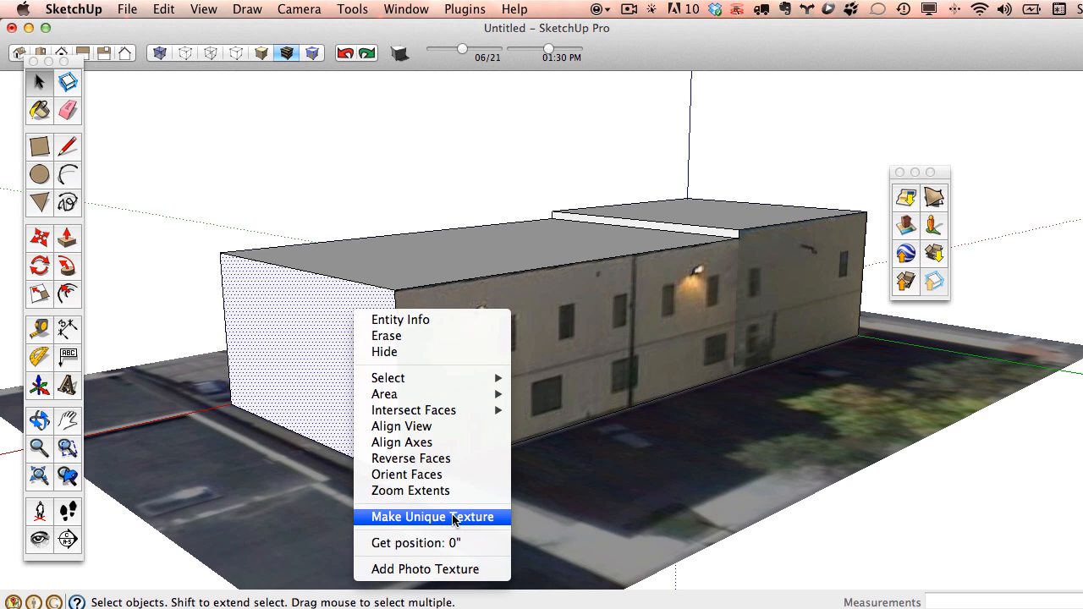
left_click(449, 569)
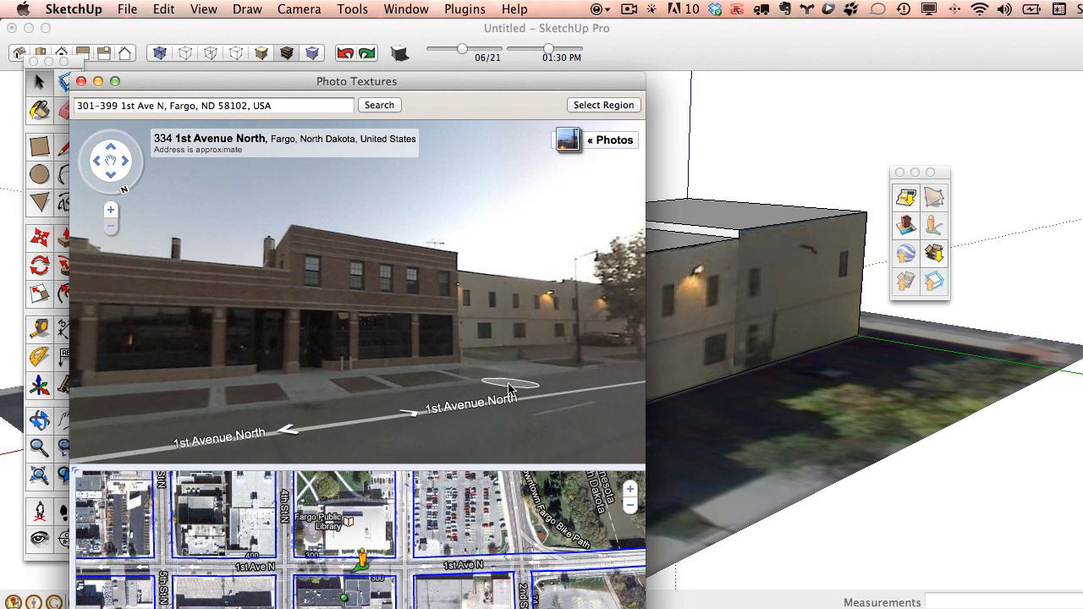
left_click(424, 413)
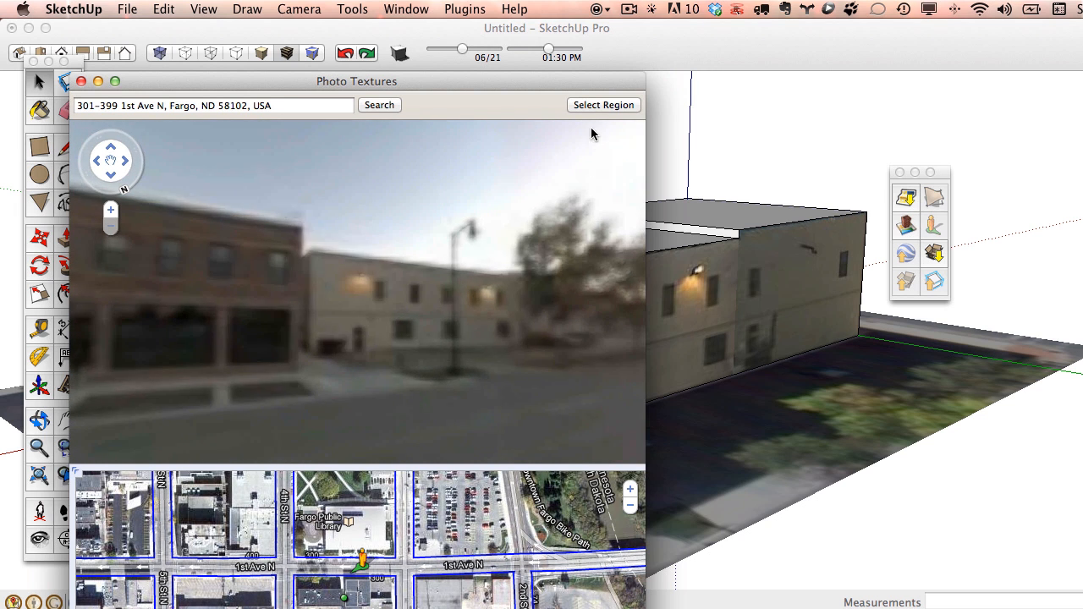
Frame the two-storey wall with lamps in the region, grab it as the texture, and close the window.
left_click(595, 106)
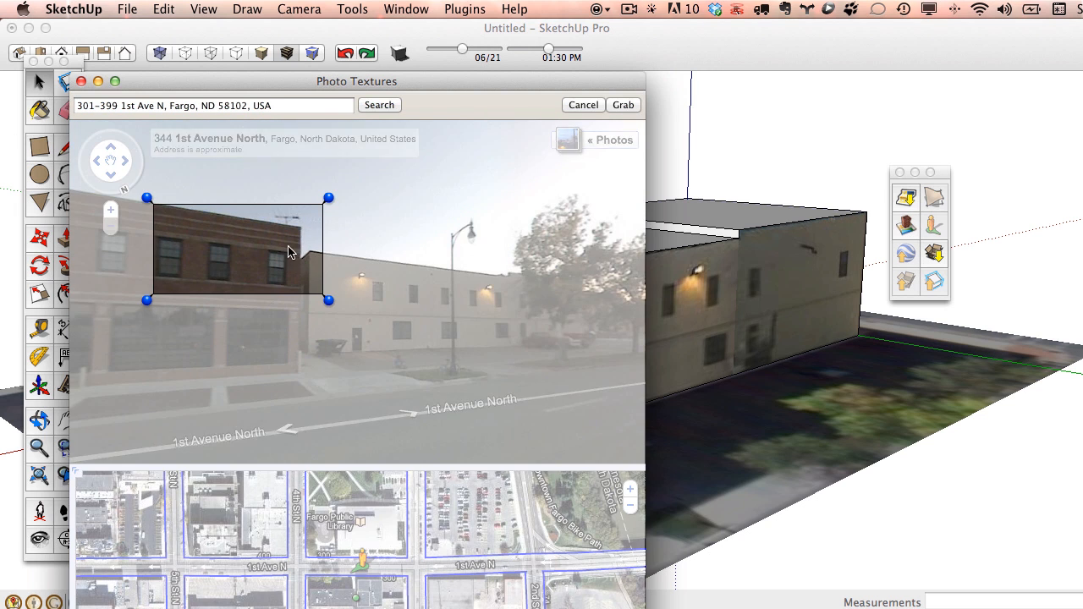
left_click_drag(291, 195, 441, 297)
mouse_move(302, 348)
left_mouse_down()
mouse_move(292, 369)
mouse_move(302, 365)
left_mouse_up()
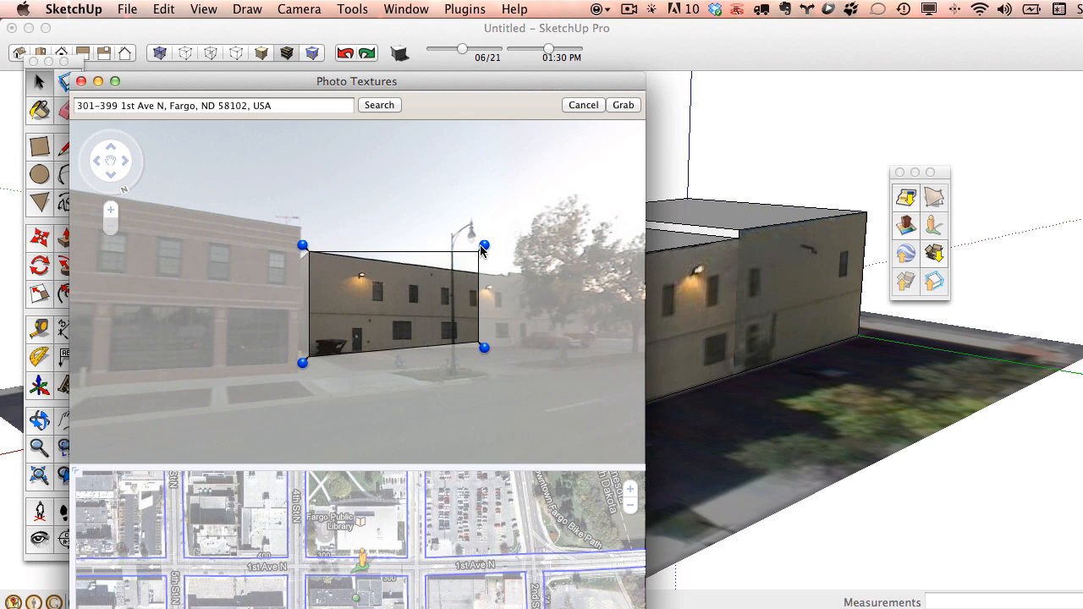
left_click_drag(483, 246, 419, 263)
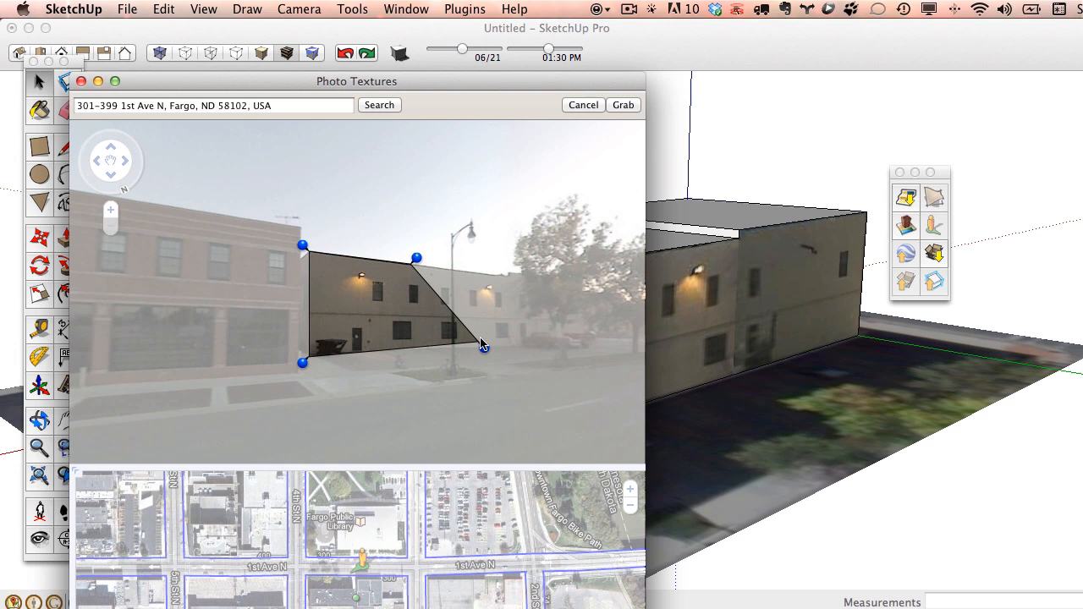
left_click_drag(484, 348, 429, 357)
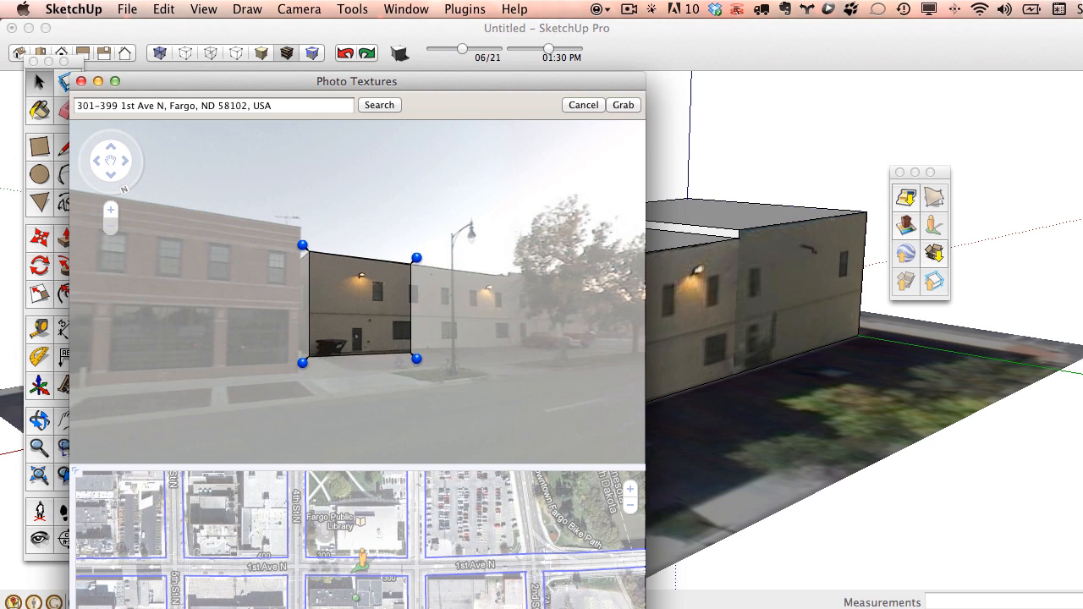
left_click_drag(420, 355, 432, 356)
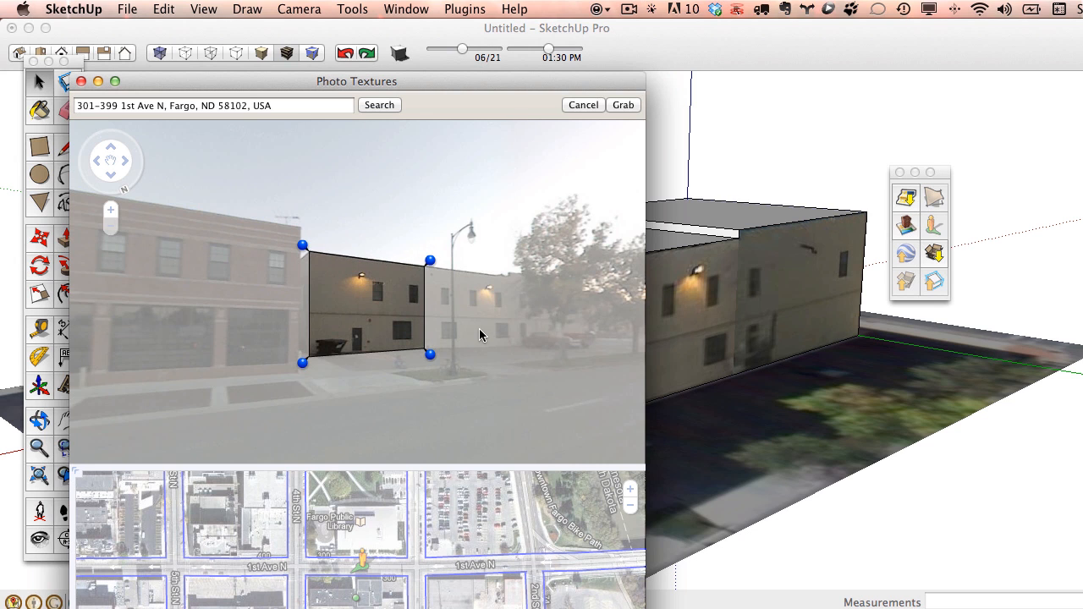
left_click(624, 106)
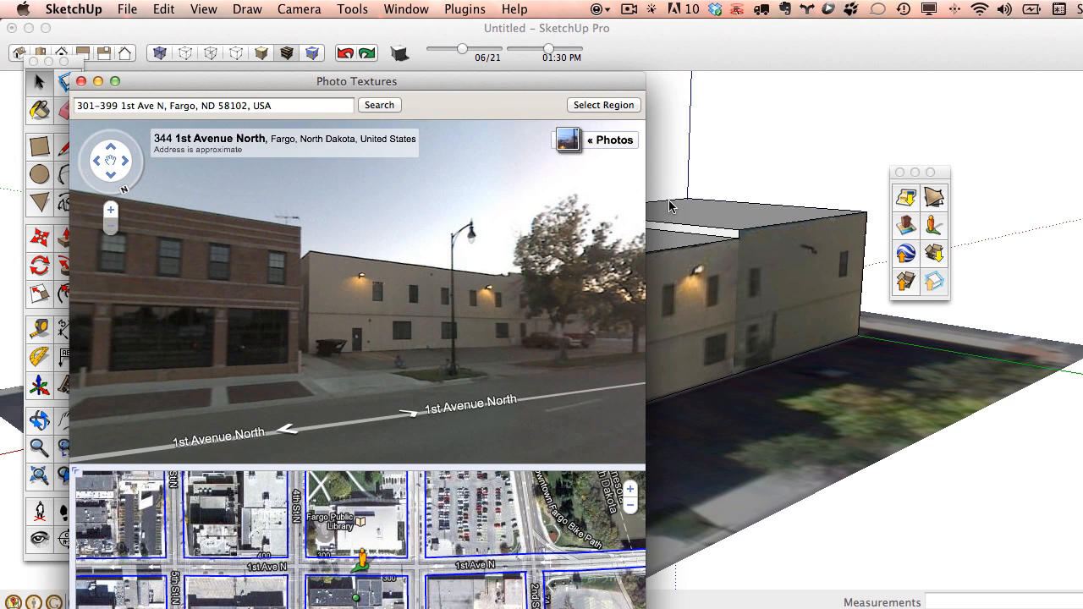
left_click(80, 81)
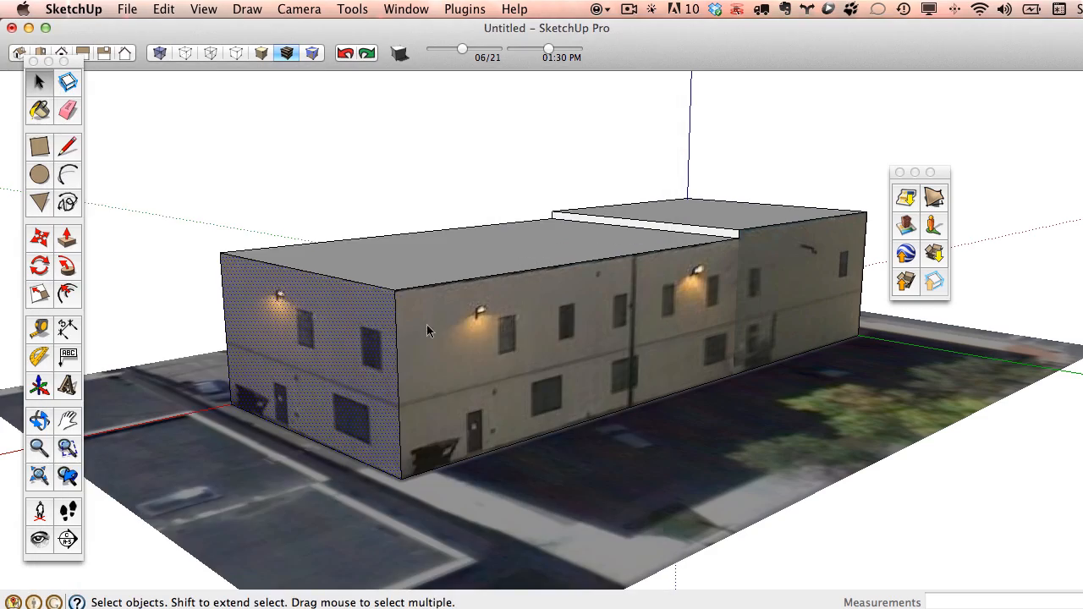
Sample the Google aerial imagery with the Paint Bucket and paint it onto both roof faces.
mouse_move(469, 323)
middle_mouse_down()
mouse_move(407, 246)
mouse_move(273, 285)
mouse_move(590, 370)
middle_mouse_up()
mouse_move(380, 347)
middle_mouse_down()
mouse_move(618, 375)
mouse_move(762, 372)
middle_mouse_up()
mouse_move(542, 356)
middle_mouse_down()
mouse_move(778, 370)
mouse_move(460, 380)
middle_mouse_up()
scroll(762, 360, "down", 3)
key("b")
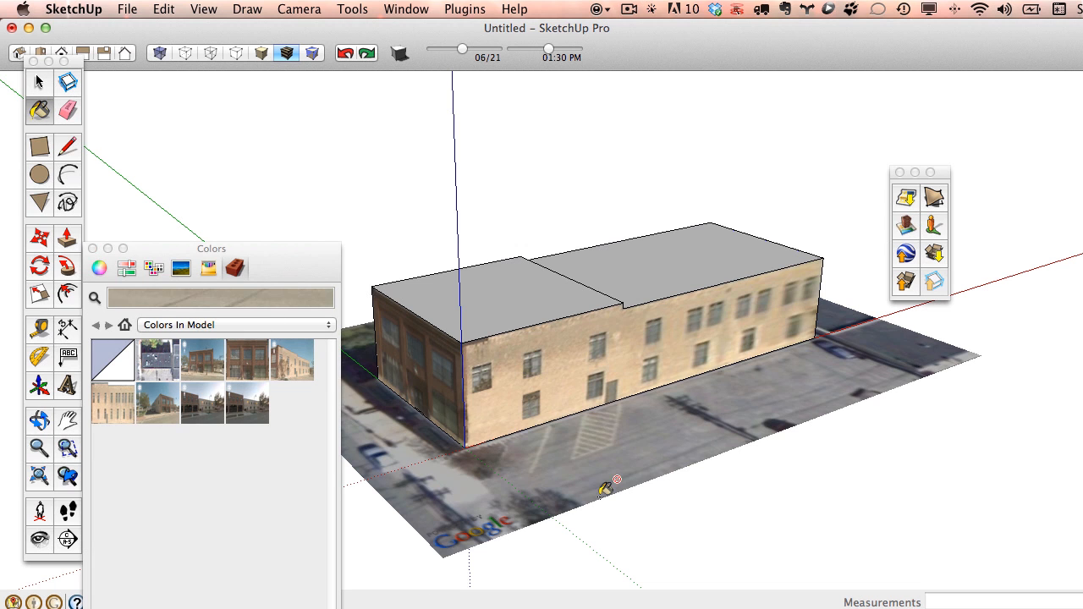
left_click(601, 436, "super")
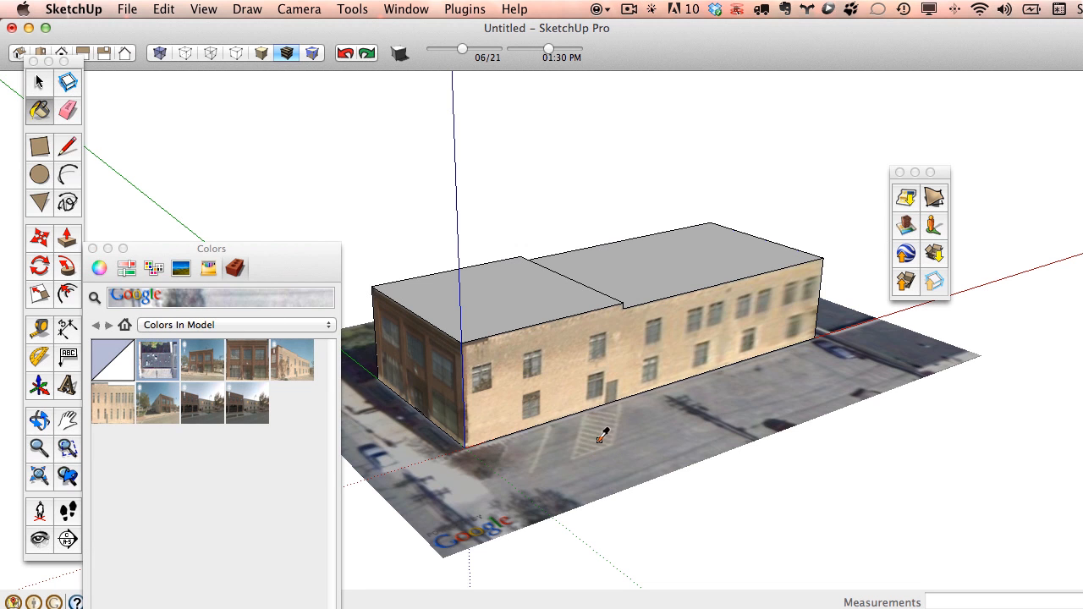
left_click(525, 311)
left_click(660, 278)
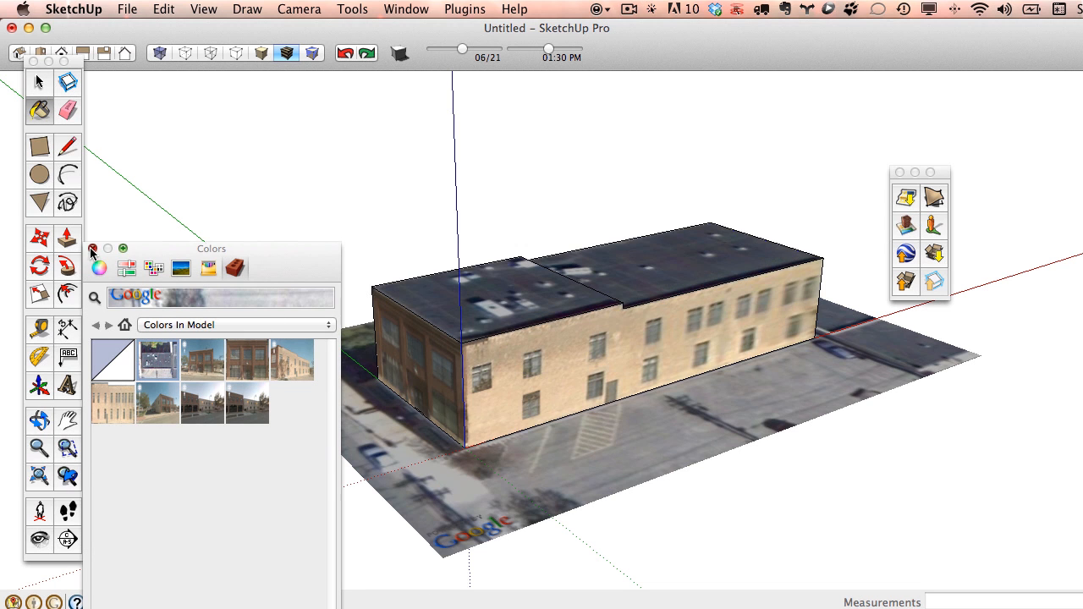
left_click(92, 249)
middle_click_drag(524, 338, 238, 419)
scroll(458, 341, "up", 5)
mouse_move(611, 345)
middle_mouse_down()
mouse_move(540, 278)
mouse_move(699, 278)
mouse_move(701, 299)
mouse_move(600, 314)
mouse_move(550, 355)
middle_mouse_up()
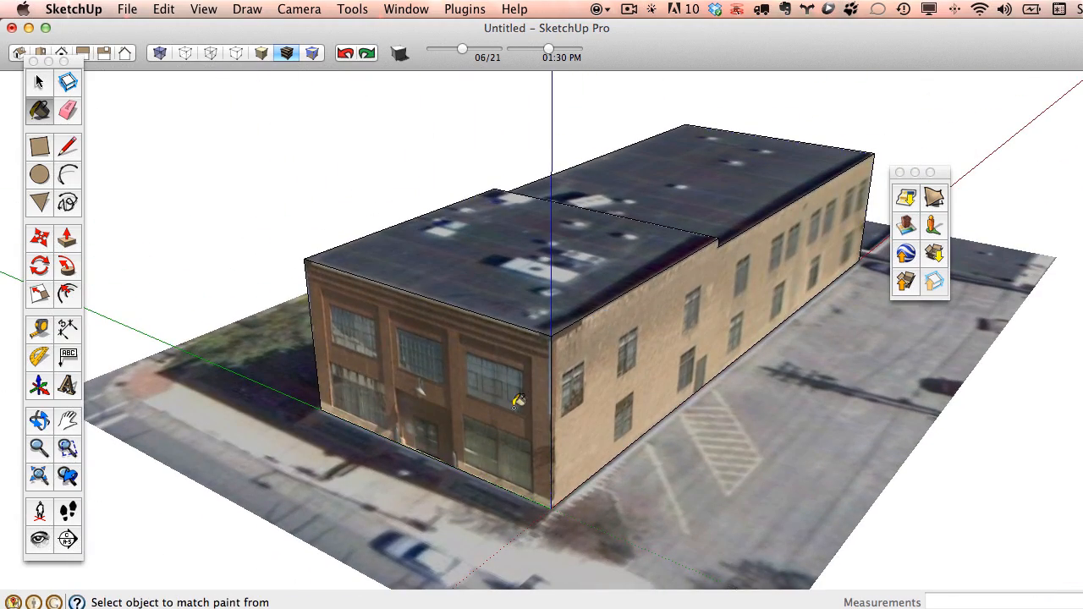
left_click(39, 145)
Outline the entrance with a rectangle and push it about 2' 6 13/16" into the brick front.
scroll(416, 415, "up", 8)
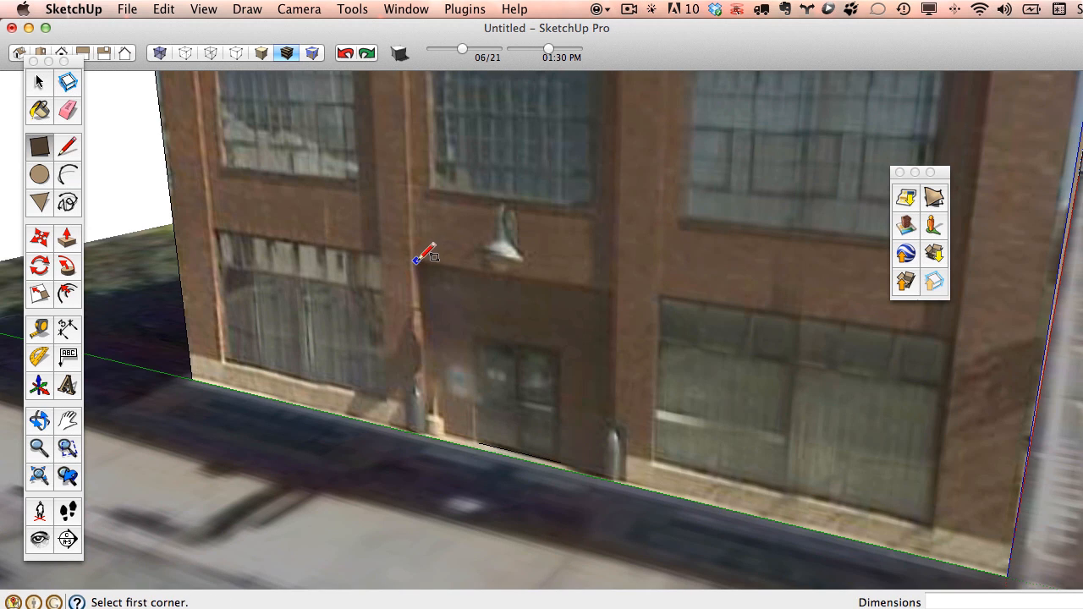
left_click(415, 261)
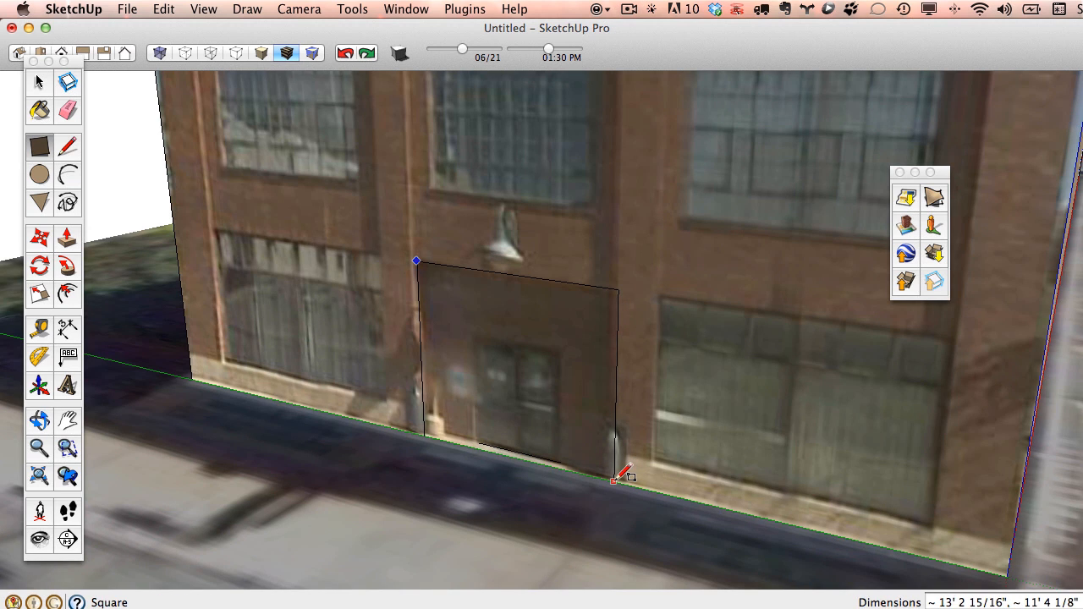
left_click(614, 481)
left_click(66, 237)
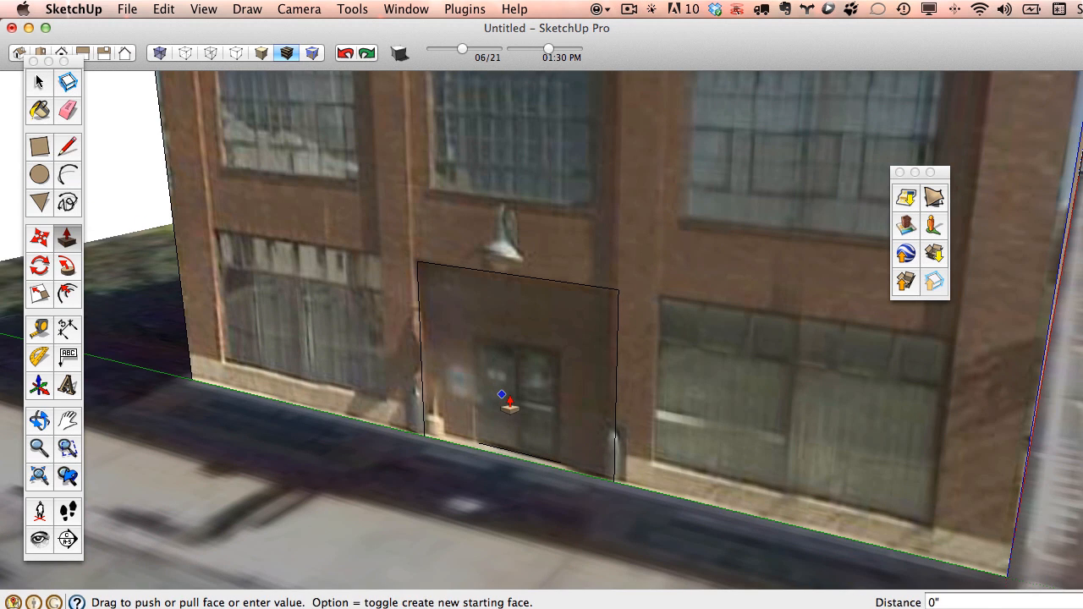
key("Escape")
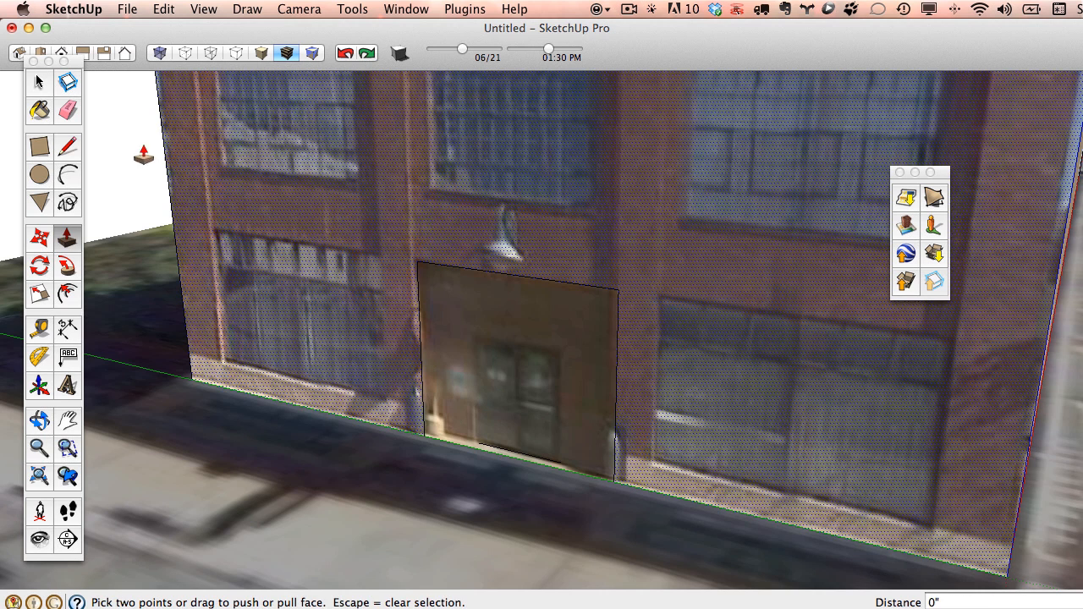
left_click(40, 83)
left_click(67, 238)
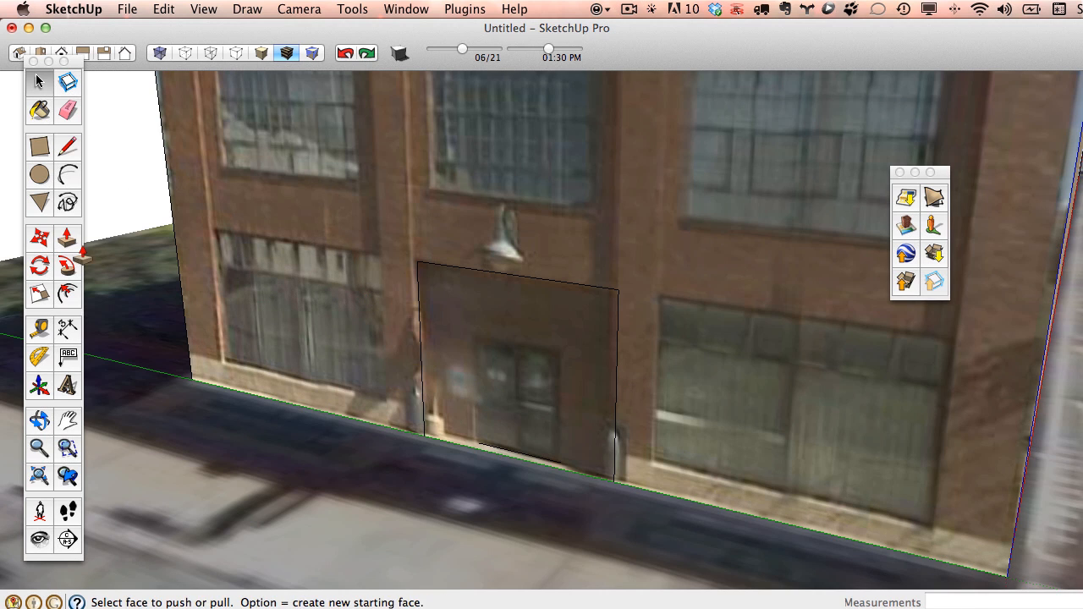
left_click(497, 400)
left_click(547, 397)
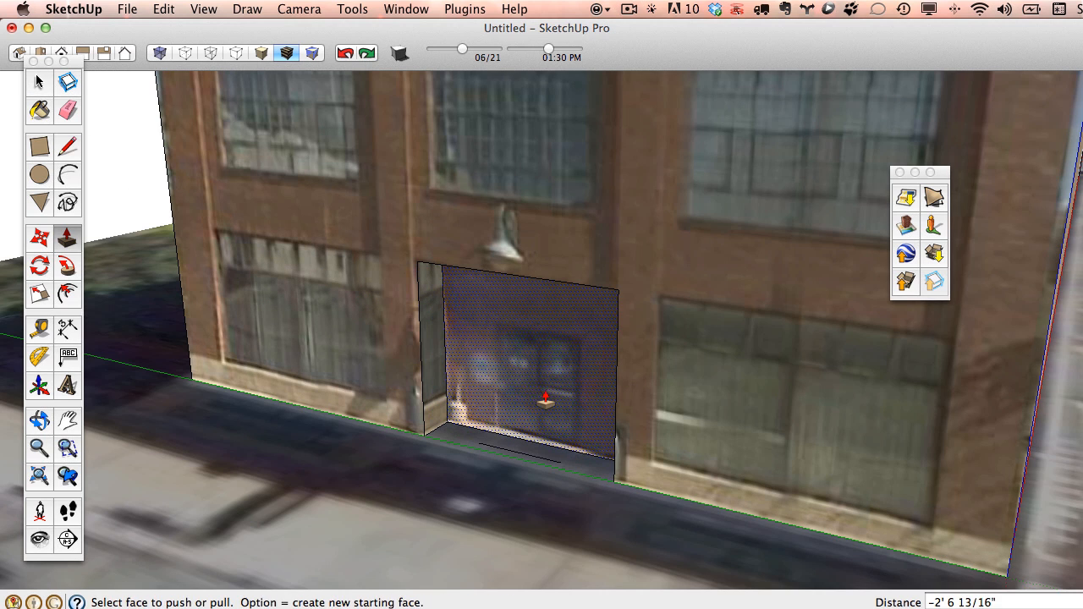
middle_click_drag(547, 397, 491, 311)
Draw a narrow rectangle at the facade's left base and give it a unique texture.
left_click(40, 147)
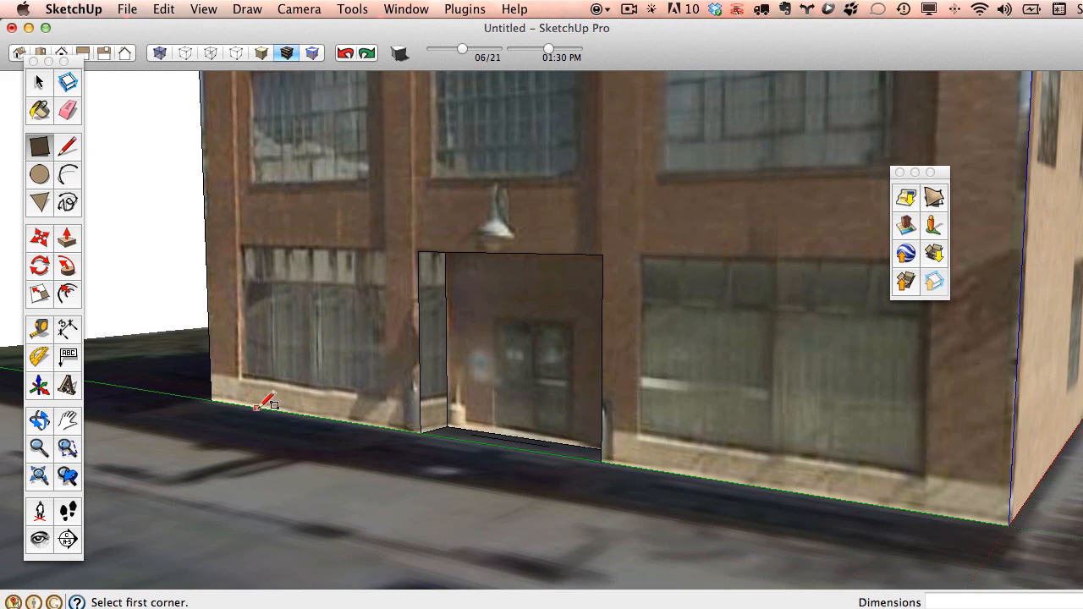
left_click(222, 399)
scroll(242, 254, "up", 5)
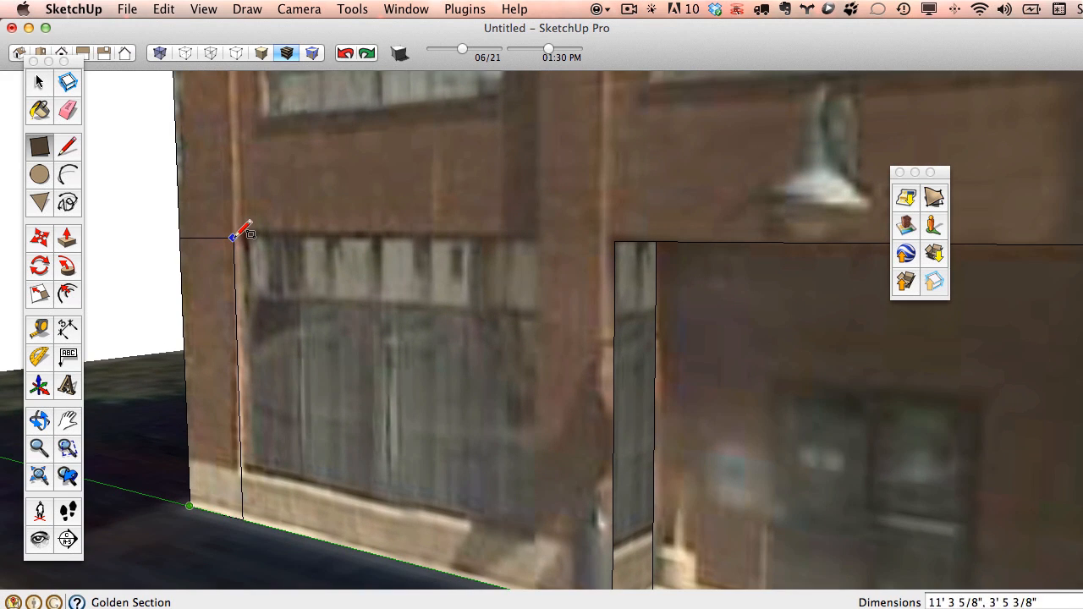
left_click(238, 228)
left_click(39, 81)
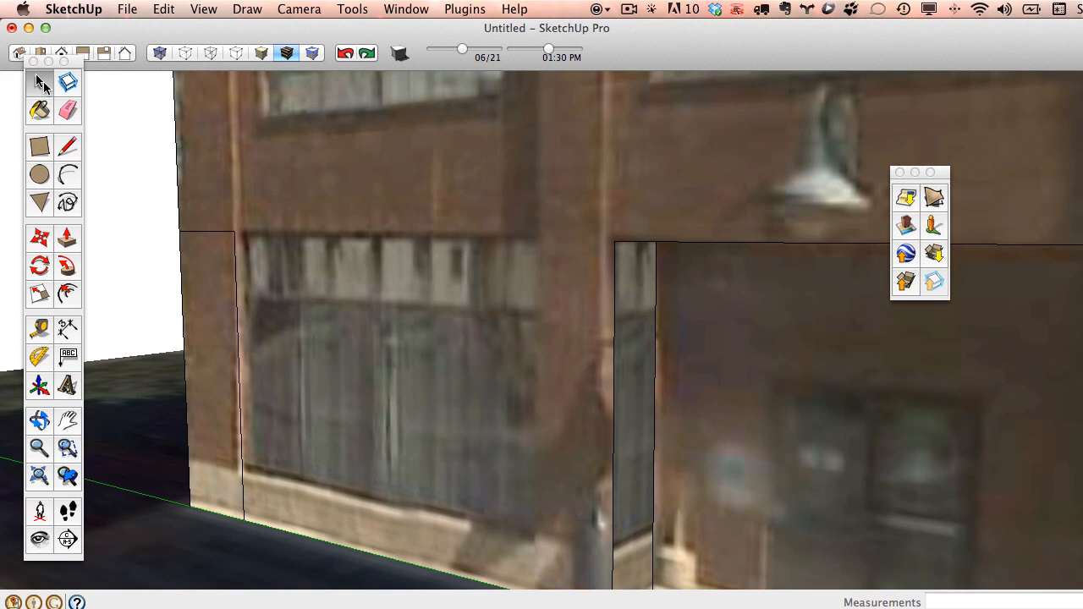
right_click(197, 258)
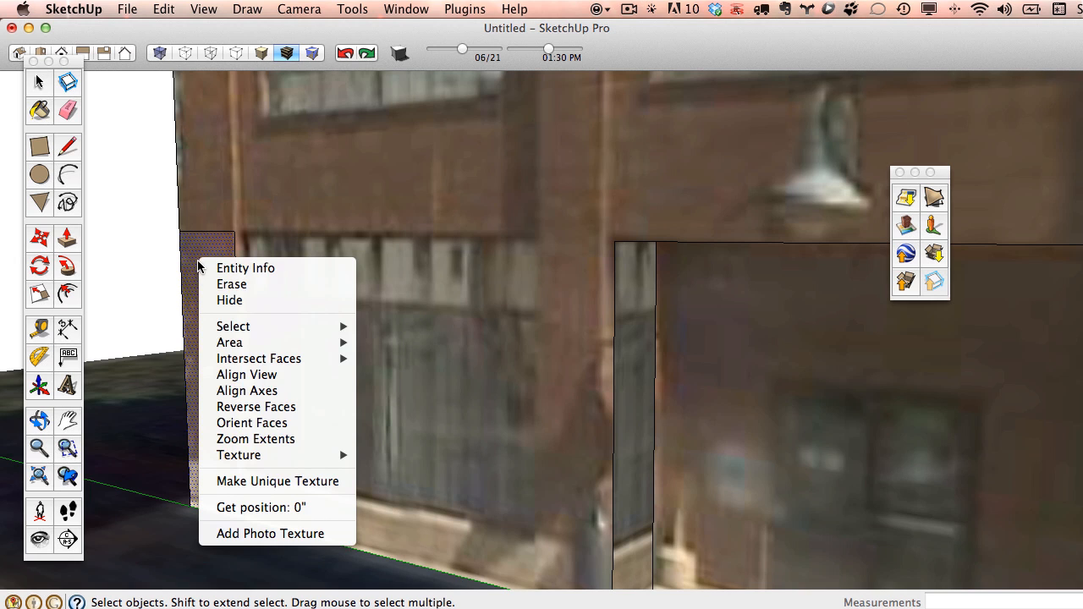
left_click(277, 481)
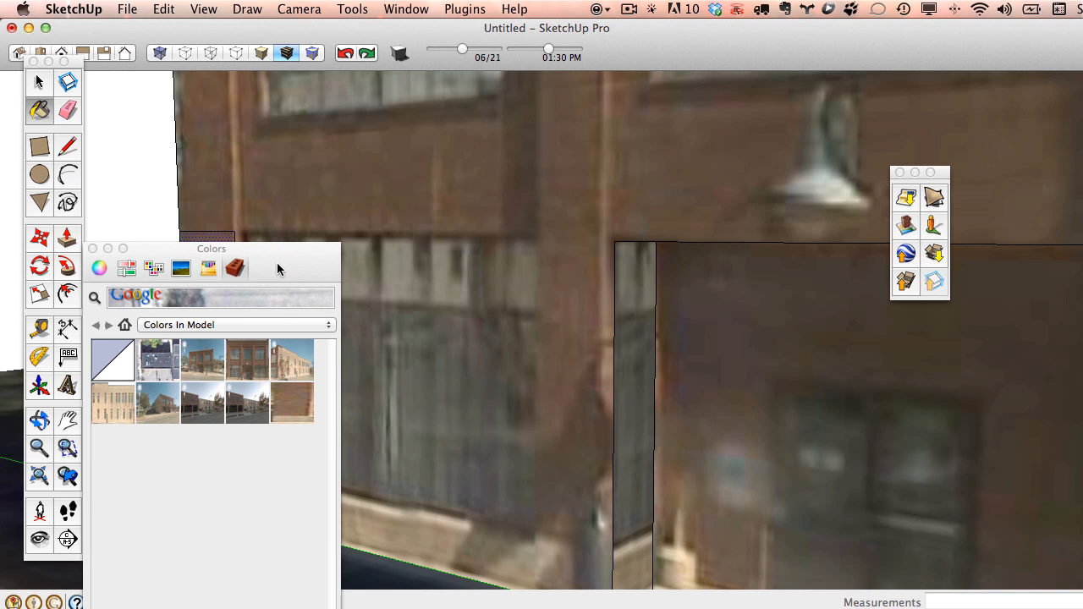
Move the materials panel aside and orbit around the building, back to a frontal facade view.
left_click_drag(277, 269, 118, 608)
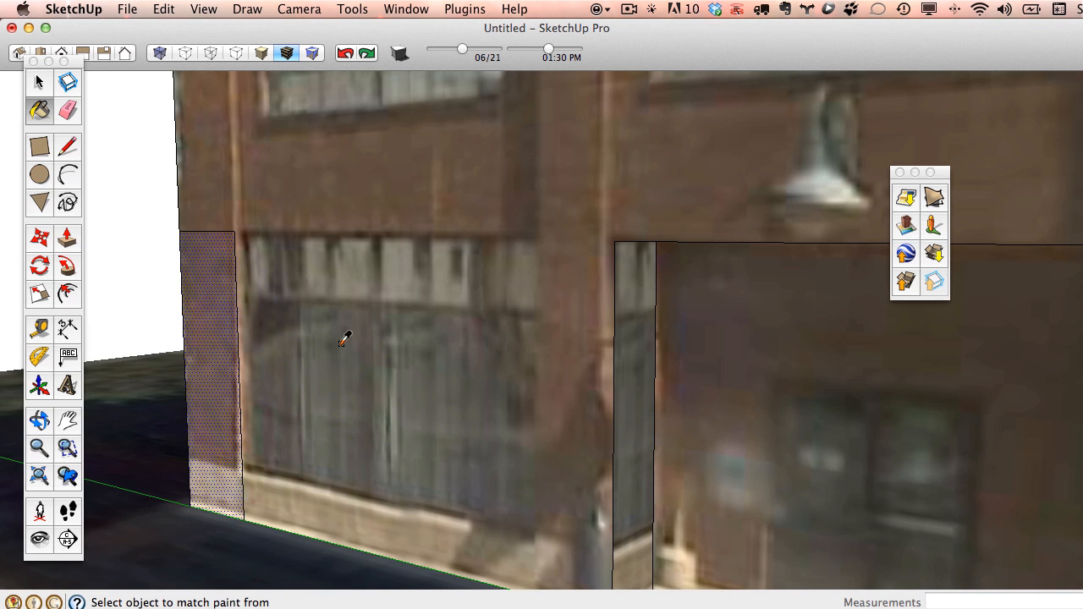
scroll(651, 343, "down", 5)
mouse_move(617, 338)
middle_mouse_down()
mouse_move(863, 416)
mouse_move(875, 343)
middle_mouse_up()
mouse_move(921, 386)
middle_mouse_down()
mouse_move(1011, 265)
mouse_move(452, 356)
mouse_move(946, 411)
mouse_move(677, 398)
mouse_move(933, 457)
mouse_move(462, 364)
middle_mouse_up()
scroll(463, 363, "down", 3)
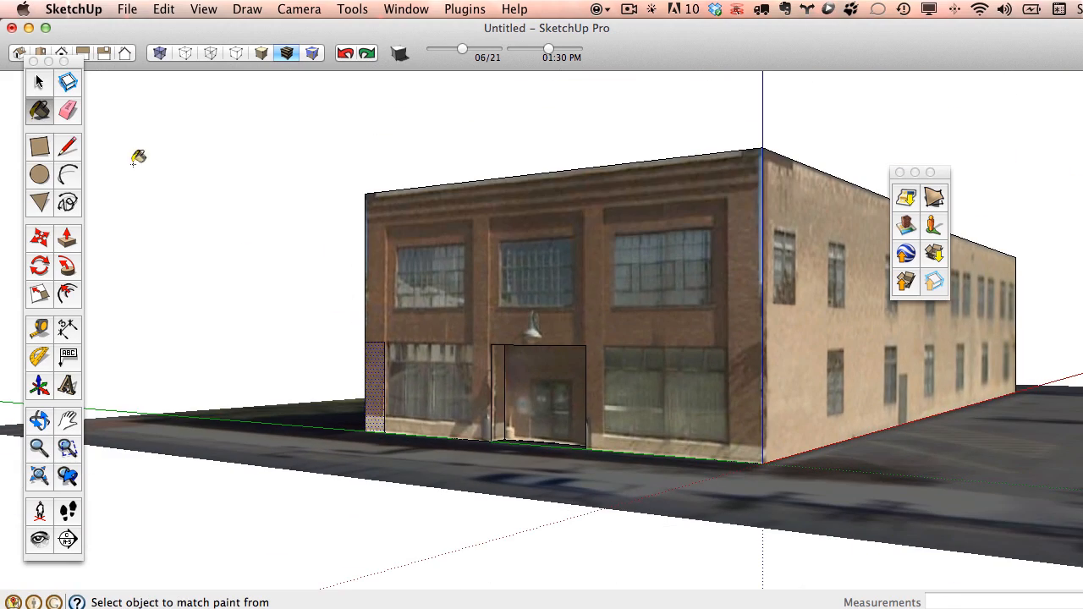
key("e")
scroll(423, 364, "up", 5)
scroll(520, 347, "down", 2)
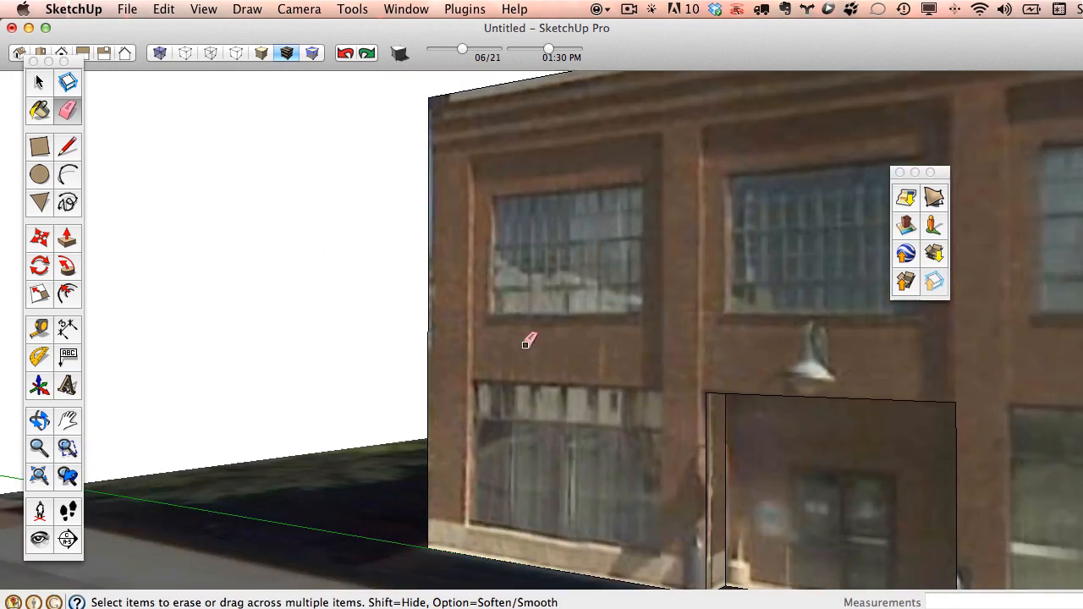
scroll(527, 342, "down", 4)
mouse_move(623, 338)
middle_mouse_down()
mouse_move(699, 285)
mouse_move(576, 380)
mouse_move(450, 440)
mouse_move(314, 407)
mouse_move(457, 427)
middle_mouse_up()
scroll(650, 311, "up", 5)
mouse_move(655, 288)
middle_mouse_down()
mouse_move(735, 391)
mouse_move(906, 406)
mouse_move(615, 415)
middle_mouse_up()
scroll(793, 308, "up", 3)
scroll(388, 108, "up", 3)
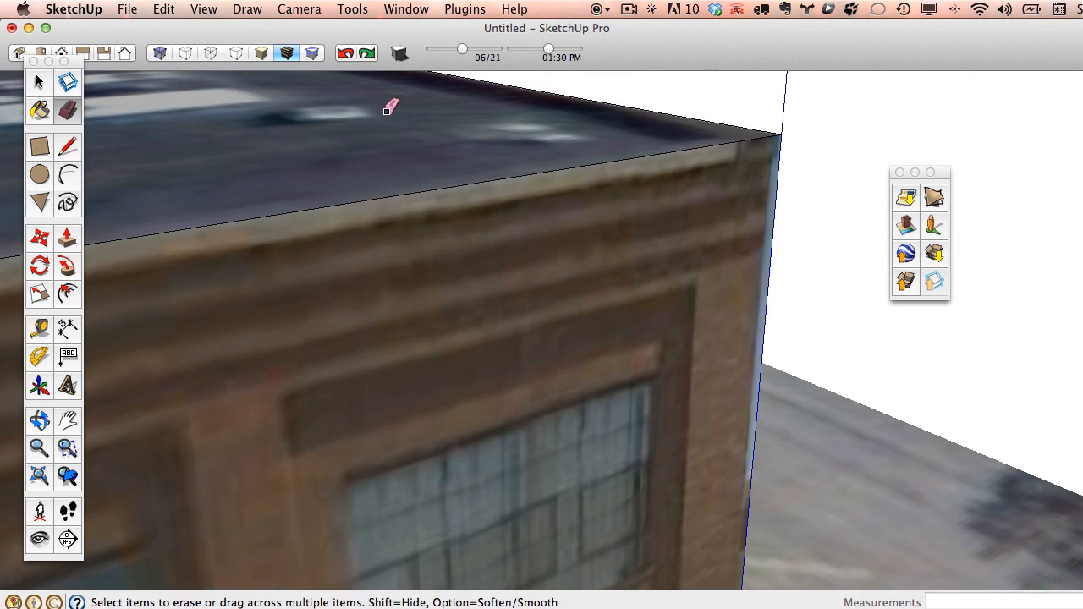
Draw a stepped cornice profile with lines on a face at the roof corner.
left_click(67, 145)
left_click(780, 134)
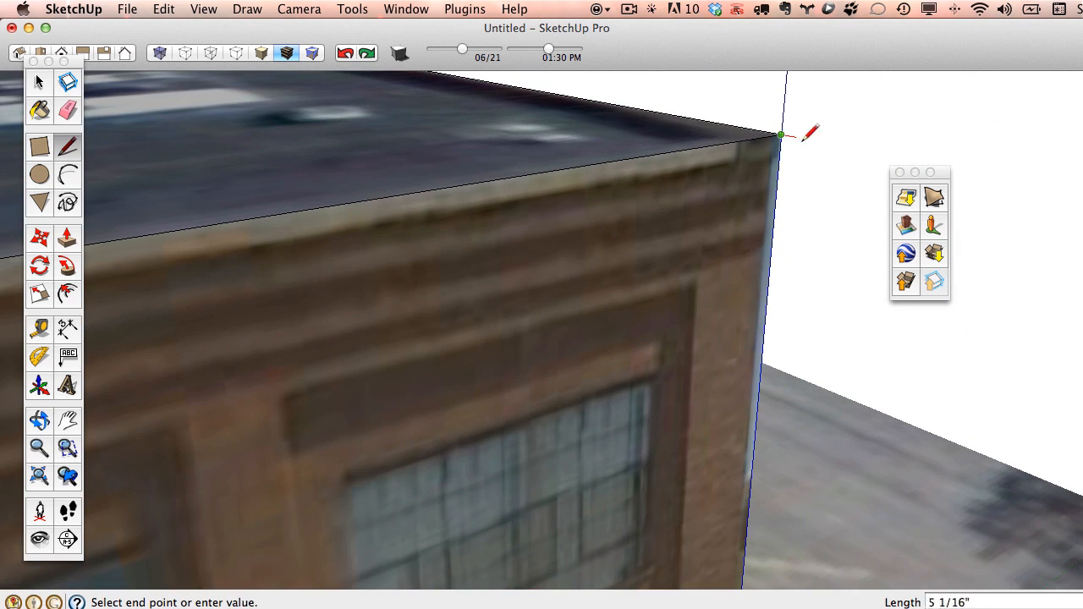
left_click(816, 140)
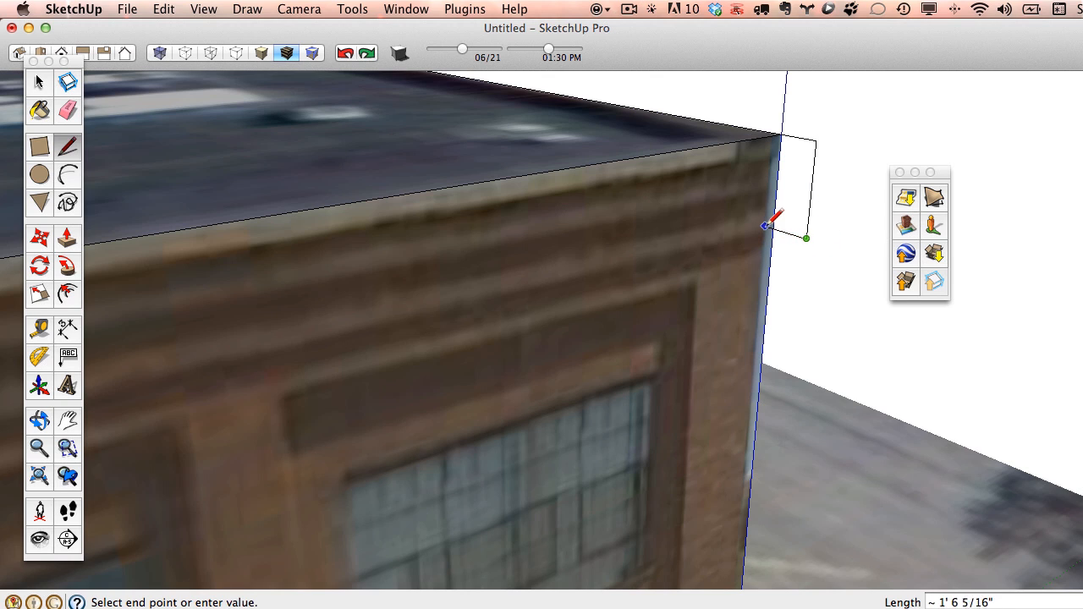
left_click(772, 229)
mouse_move(771, 230)
middle_mouse_down()
mouse_move(805, 225)
mouse_move(750, 293)
middle_mouse_up()
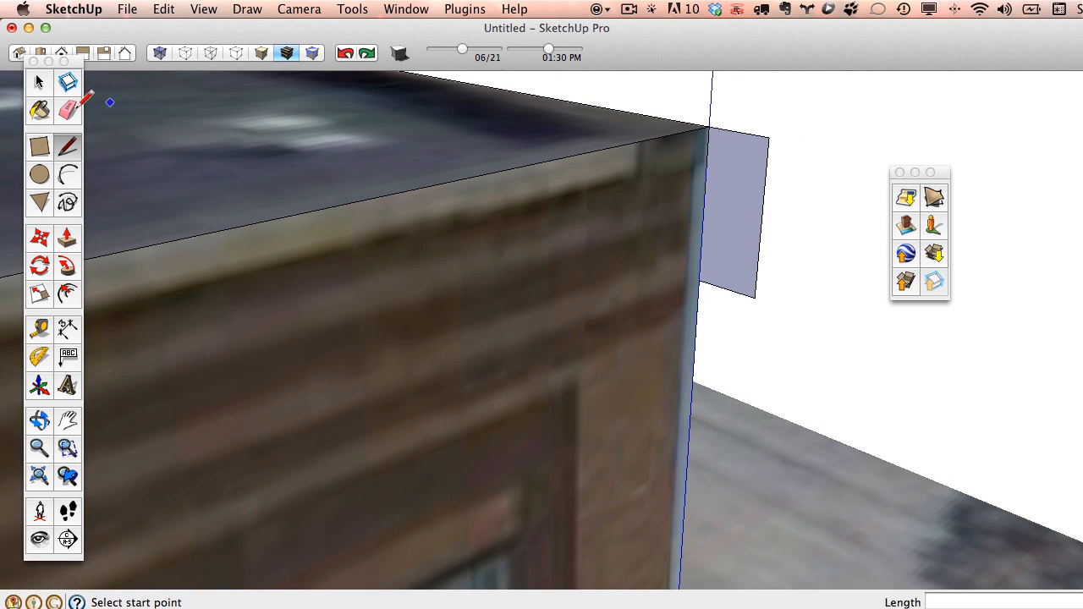
left_click(754, 133)
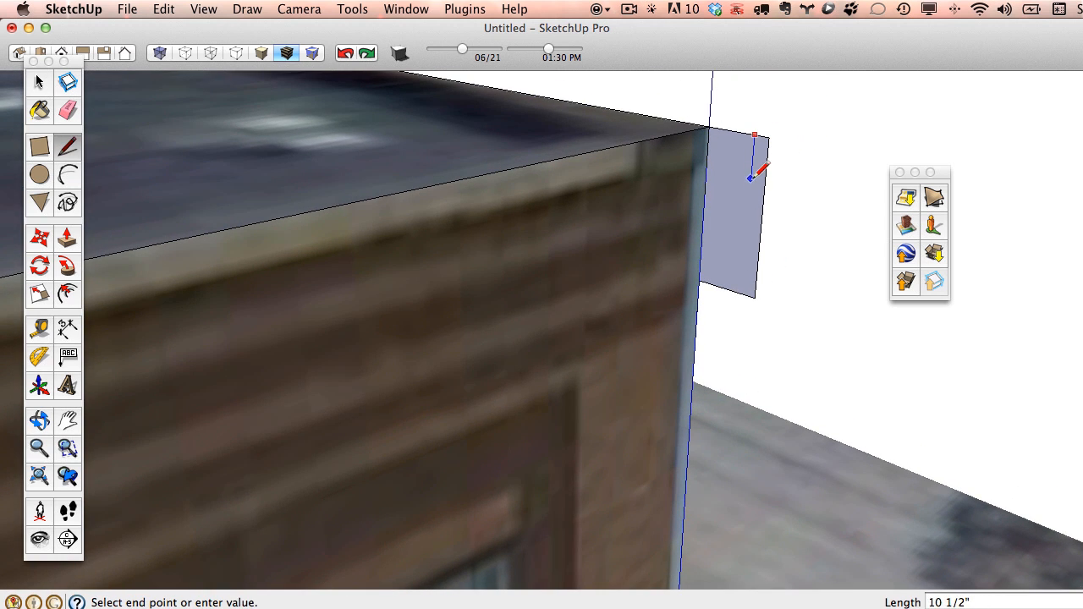
left_click(729, 170)
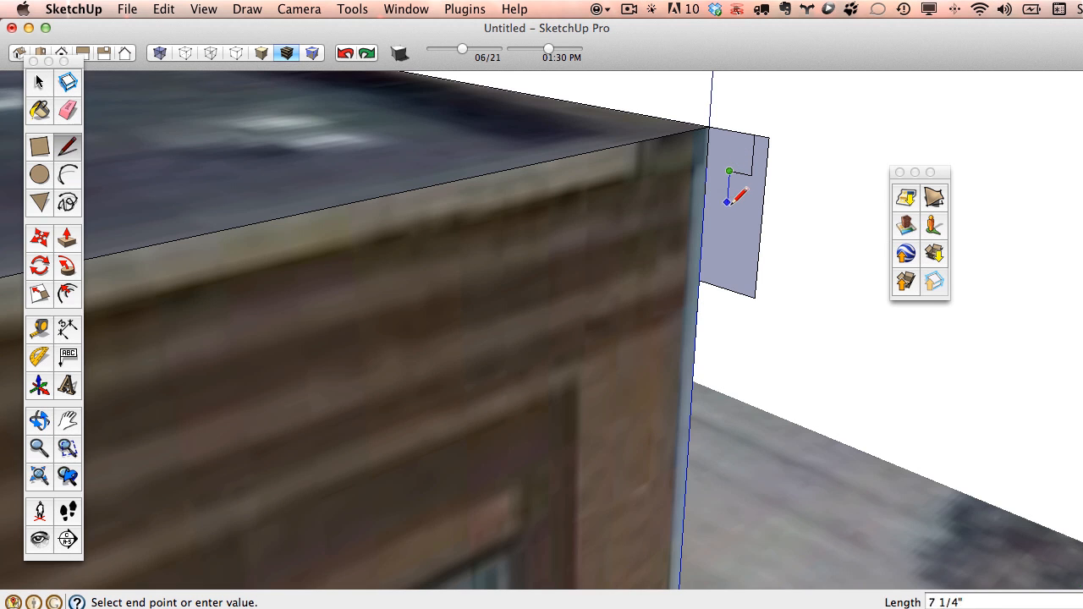
left_click(727, 214)
scroll(726, 213, "up", 3)
left_click(715, 216)
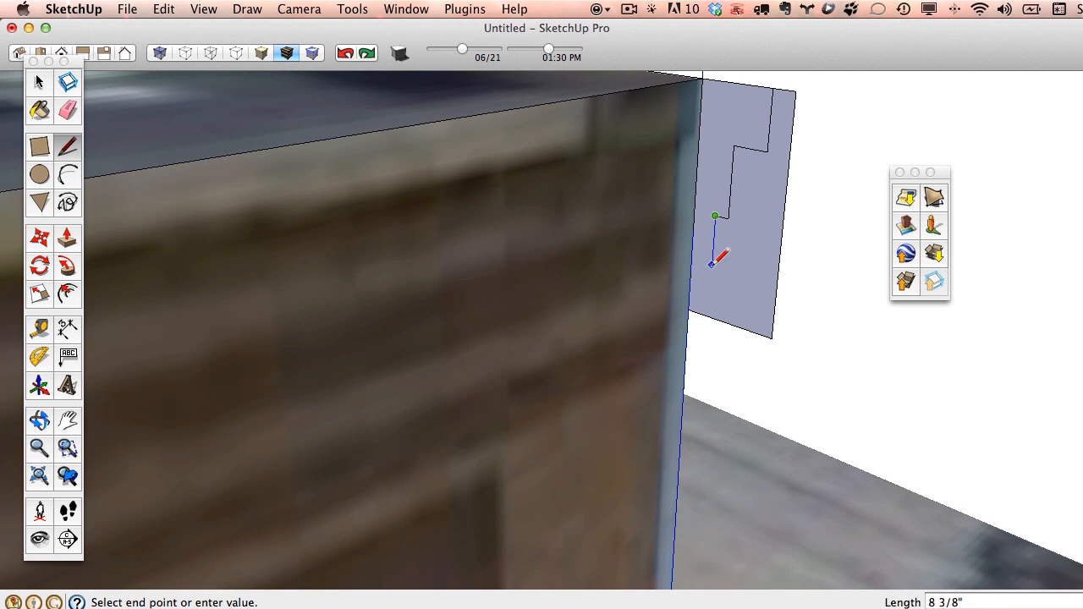
left_click(709, 314)
scroll(709, 314, "down", 2)
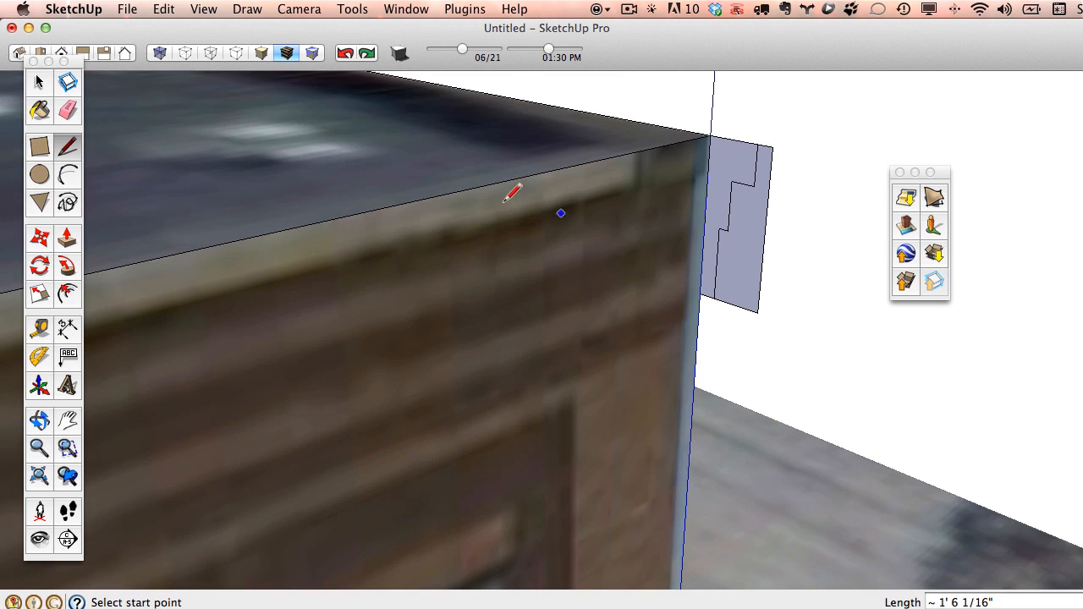
Erase the face area beyond the stepped line and scale the profile to 0.58.
left_click(67, 109)
left_click_drag(779, 146, 759, 249)
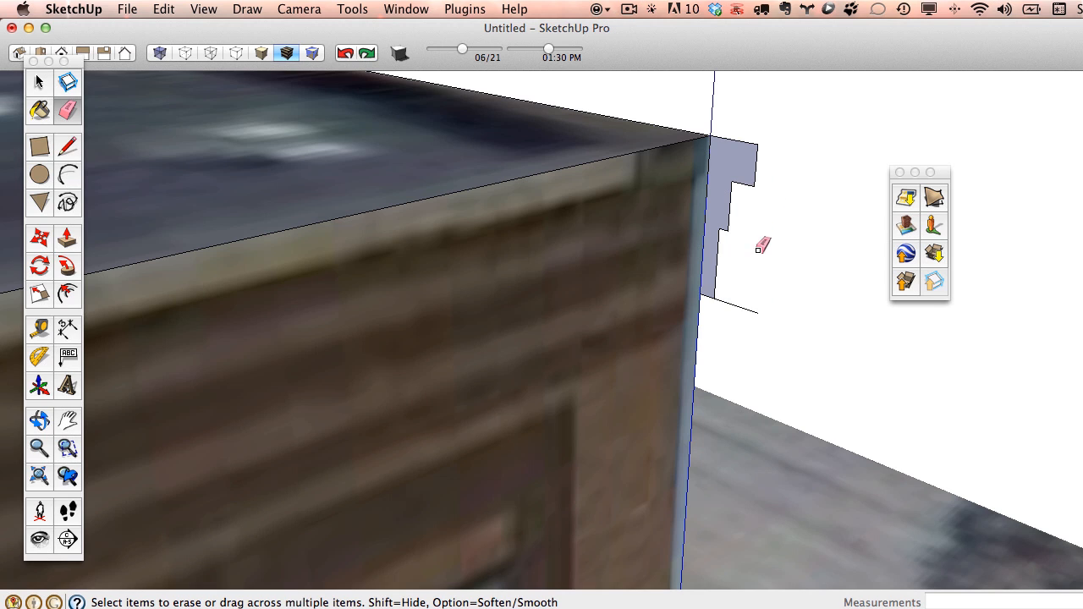
left_click(39, 83)
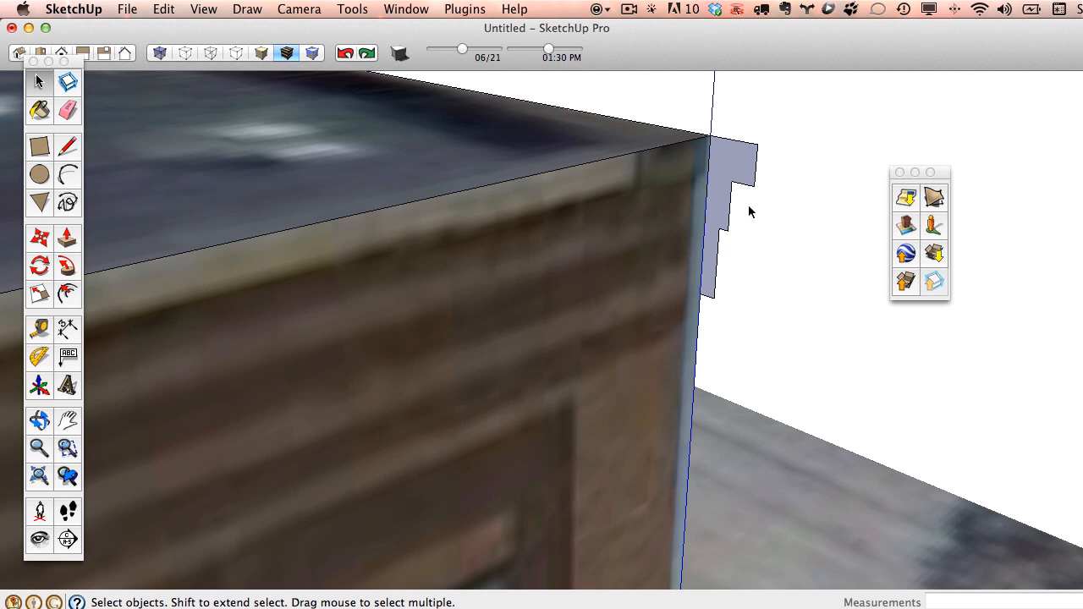
left_click(34, 299)
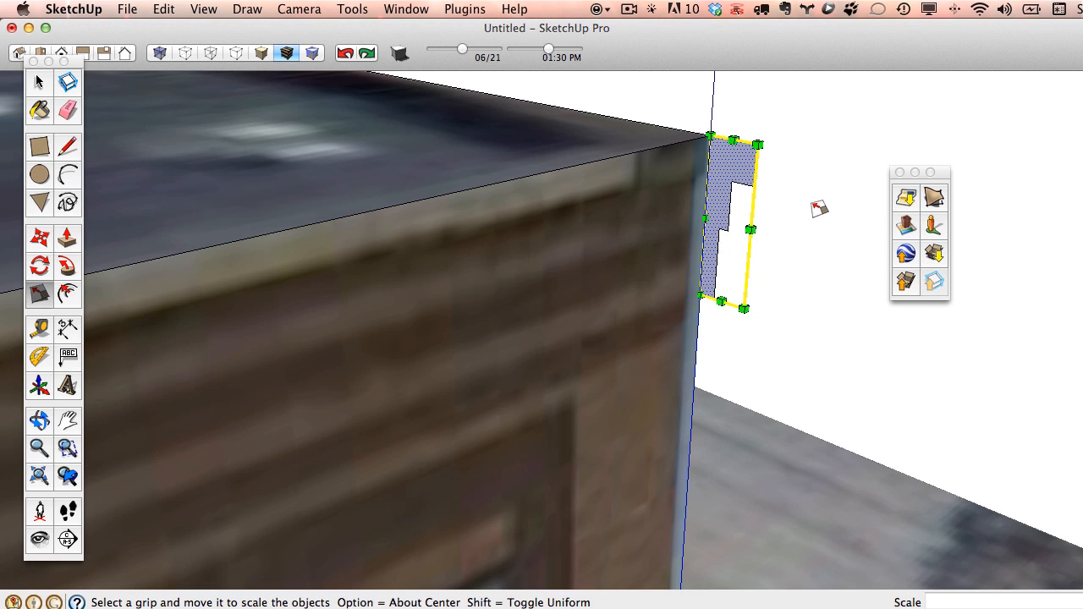
left_click_drag(751, 231, 730, 229)
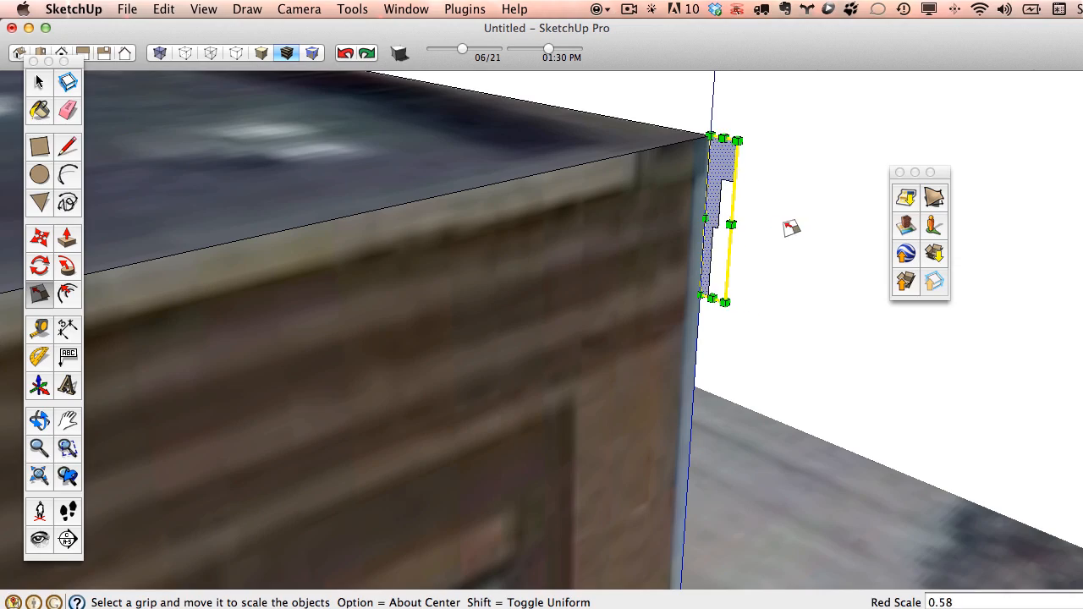
middle_click_drag(790, 228, 595, 272)
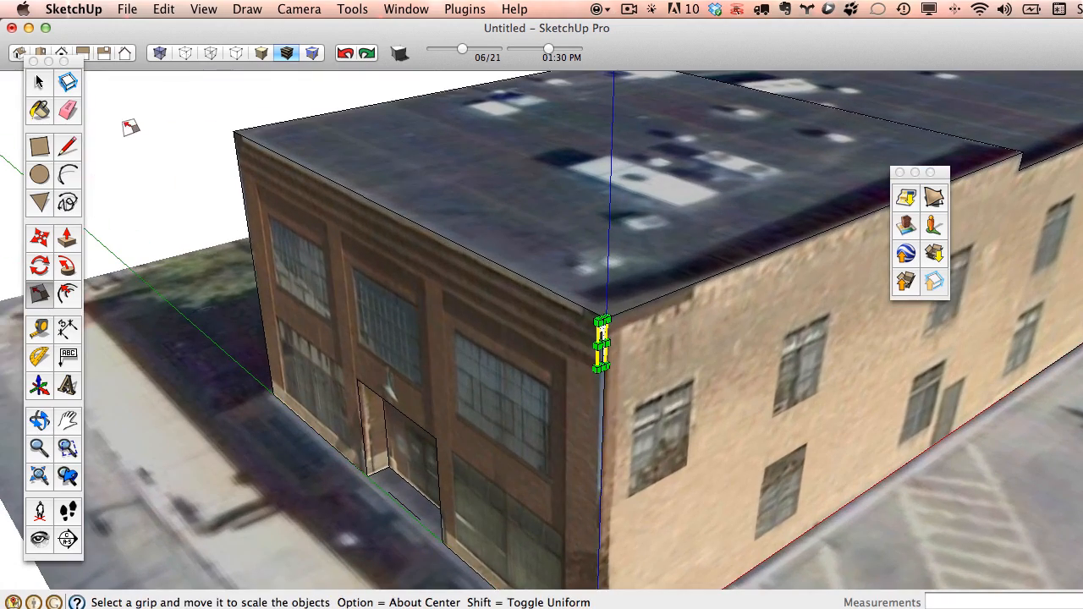
Push/Pull the cornice profile 54' 4 9/16" along the front facade's top edge.
left_click(39, 81)
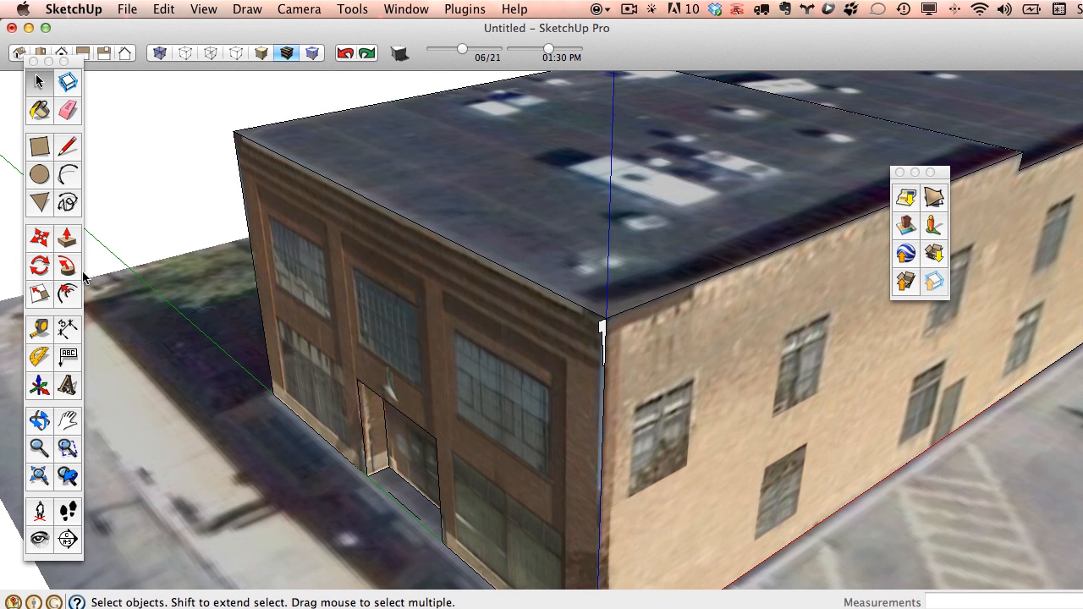
left_click(67, 239)
left_click_drag(602, 332, 241, 137)
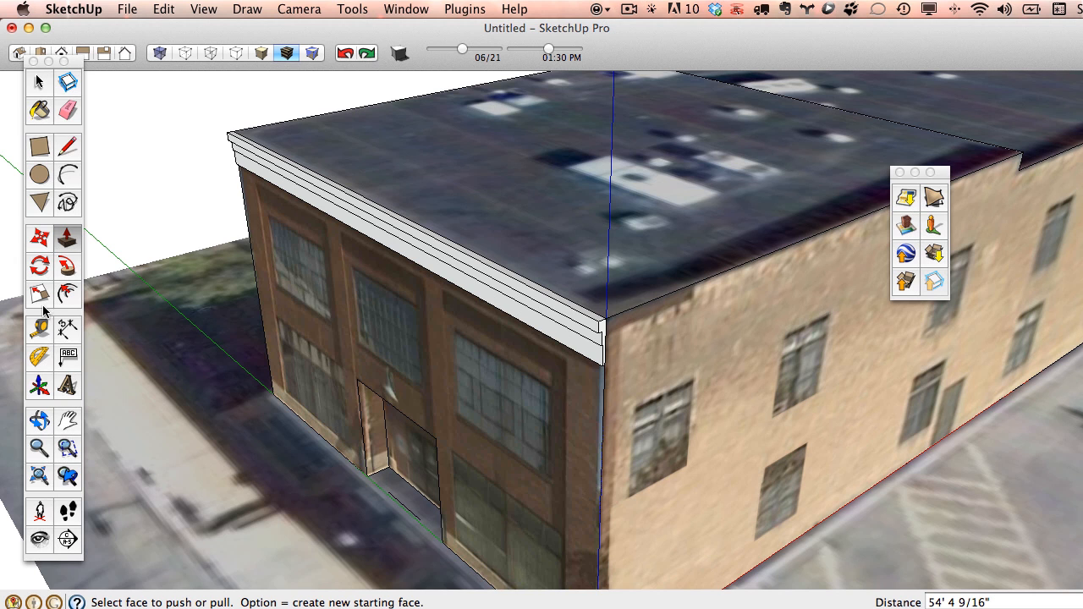
left_click(38, 108)
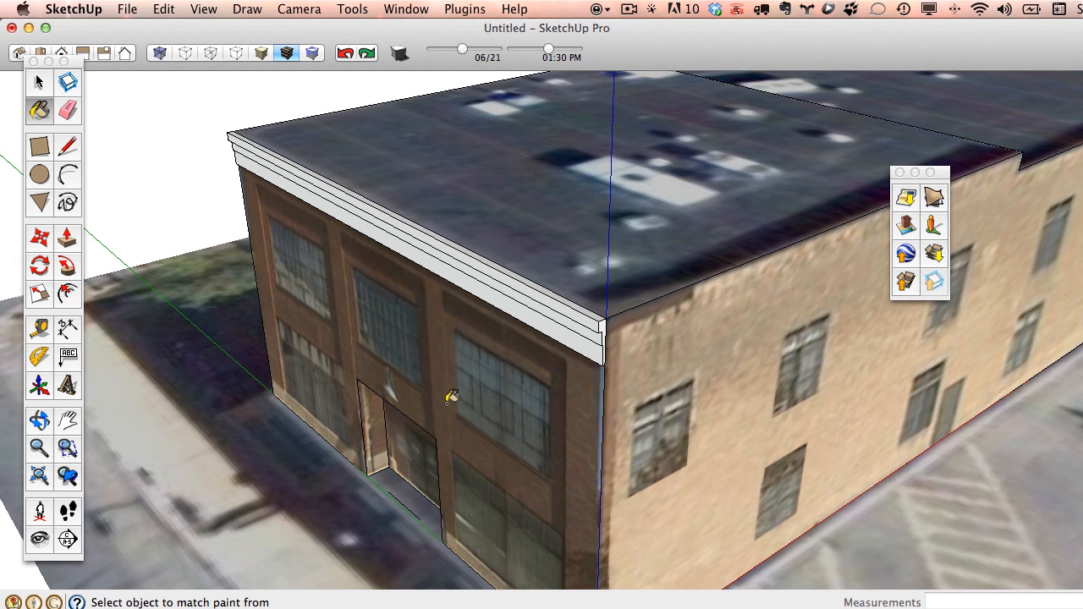
Orbit and zoom around the cornice corner and brick front, ending looking down on the roof.
scroll(657, 352, "up", 5)
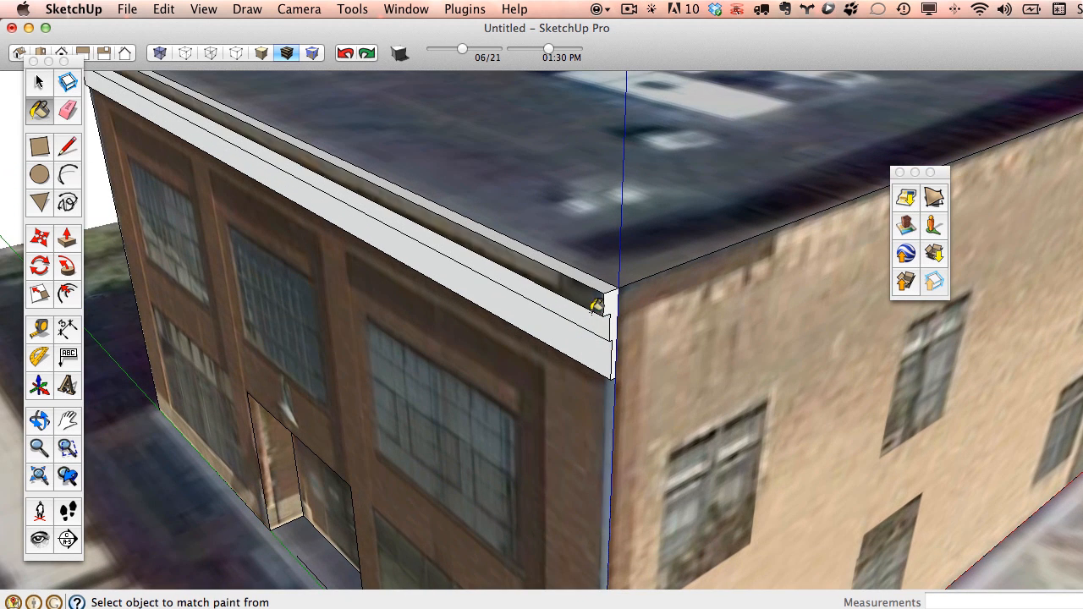
mouse_move(595, 345)
middle_mouse_down()
mouse_move(650, 422)
mouse_move(648, 370)
middle_mouse_up()
scroll(619, 231, "up", 3)
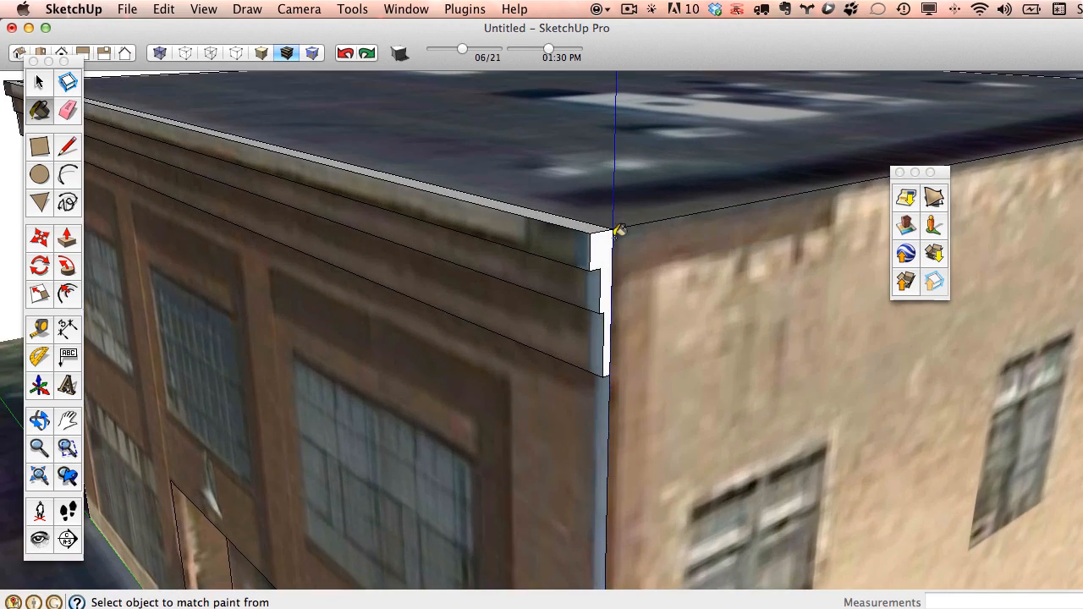
scroll(626, 283, "down", 3)
scroll(626, 283, "up", 3)
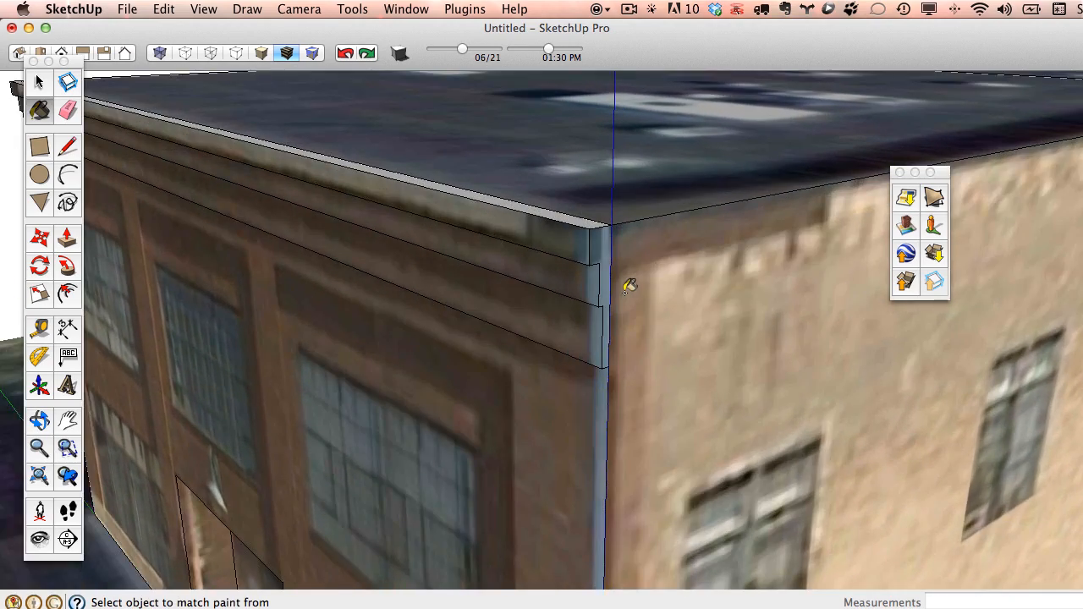
scroll(567, 333, "down", 2)
scroll(355, 448, "up", 4)
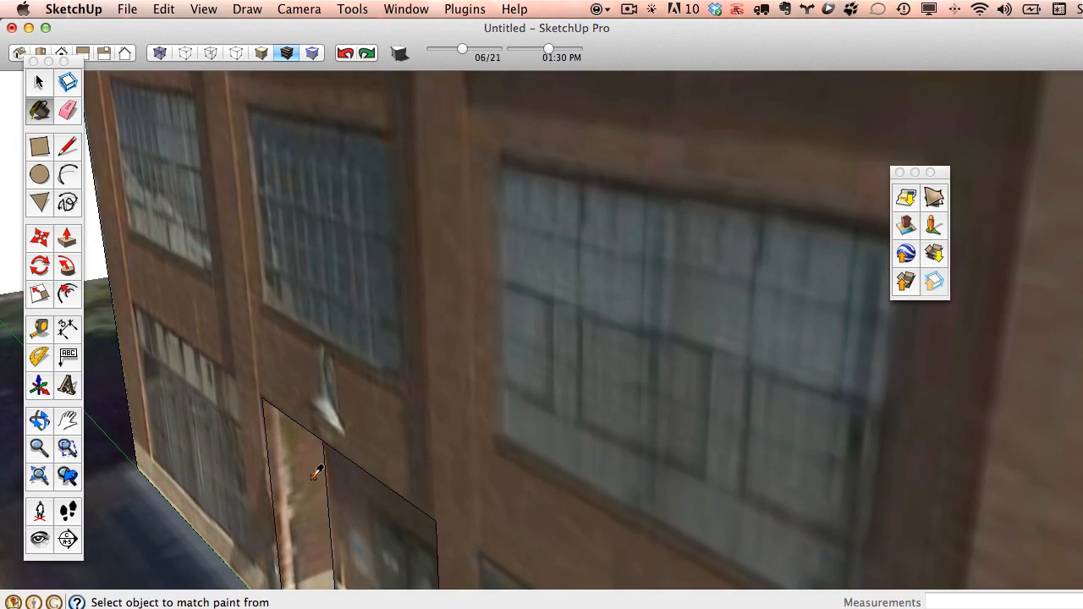
scroll(517, 368, "down", 4)
scroll(561, 293, "up", 5)
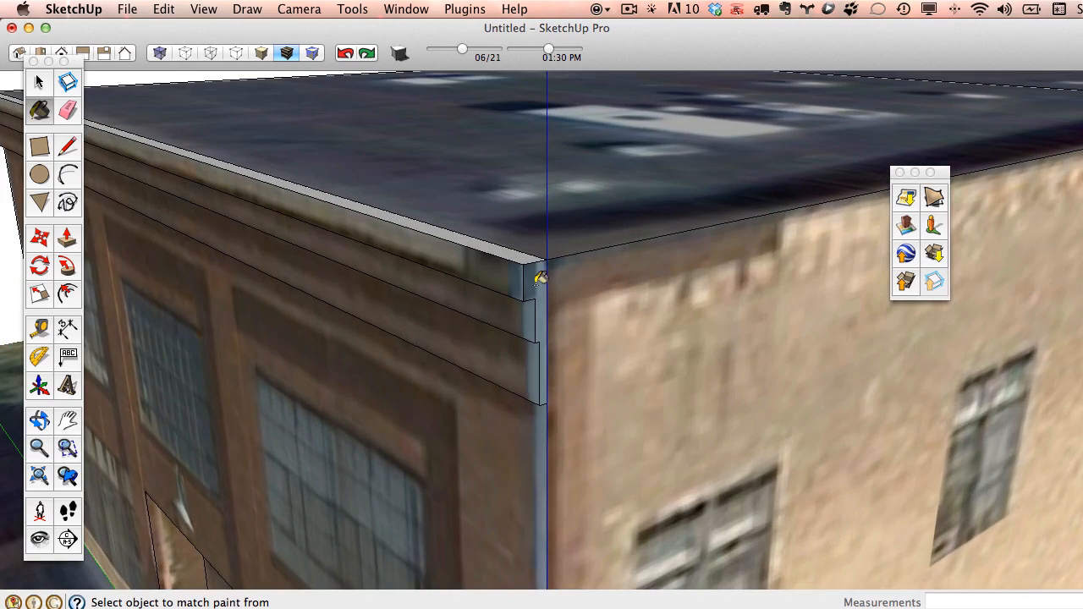
mouse_move(615, 413)
middle_mouse_down()
mouse_move(684, 379)
mouse_move(540, 319)
mouse_move(622, 377)
mouse_move(747, 381)
middle_mouse_up()
scroll(650, 379, "down", 4)
scroll(651, 378, "down", 1)
scroll(677, 377, "up", 3)
scroll(592, 393, "up", 1)
mouse_move(561, 346)
middle_mouse_down()
mouse_move(807, 365)
mouse_move(402, 425)
mouse_move(503, 440)
mouse_move(408, 431)
mouse_move(386, 311)
middle_mouse_up()
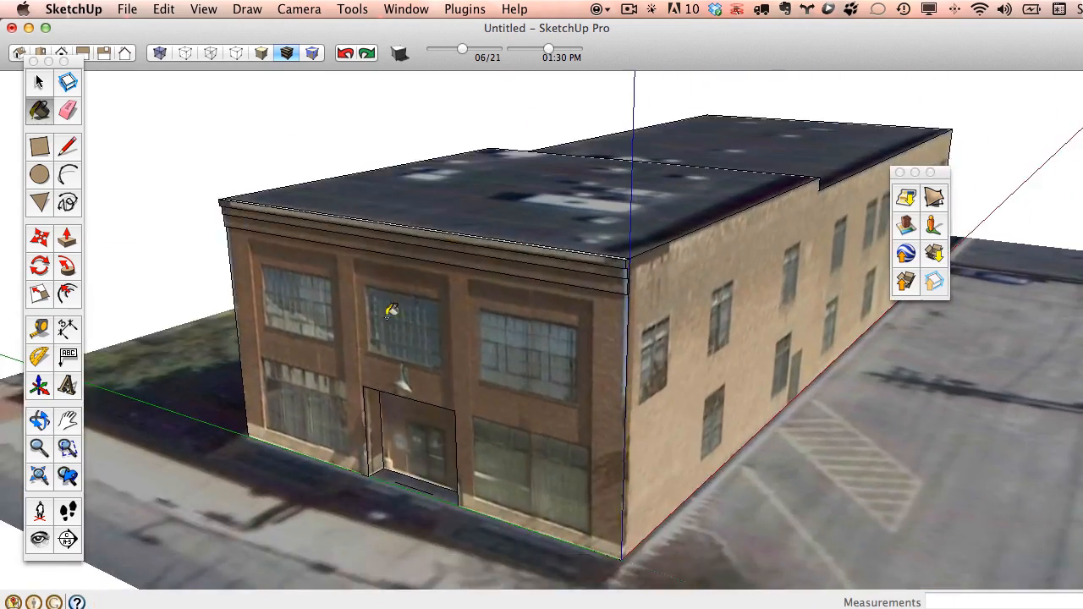
scroll(392, 312, "down", 3)
middle_click_drag(584, 320, 527, 446)
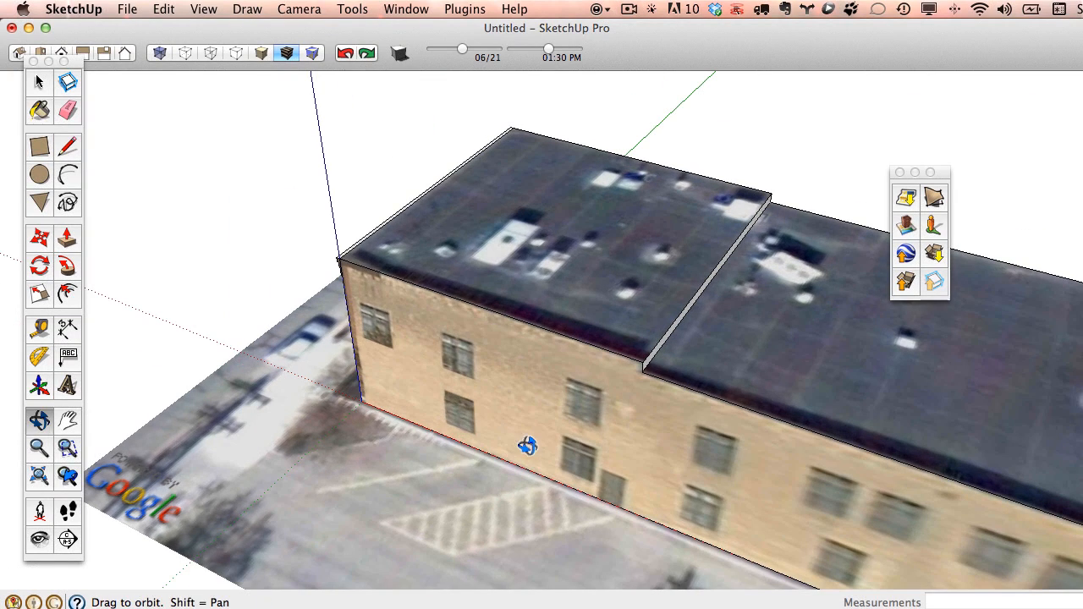
Offset the roof outline inward by 1'.
left_click(69, 291)
left_click(590, 184)
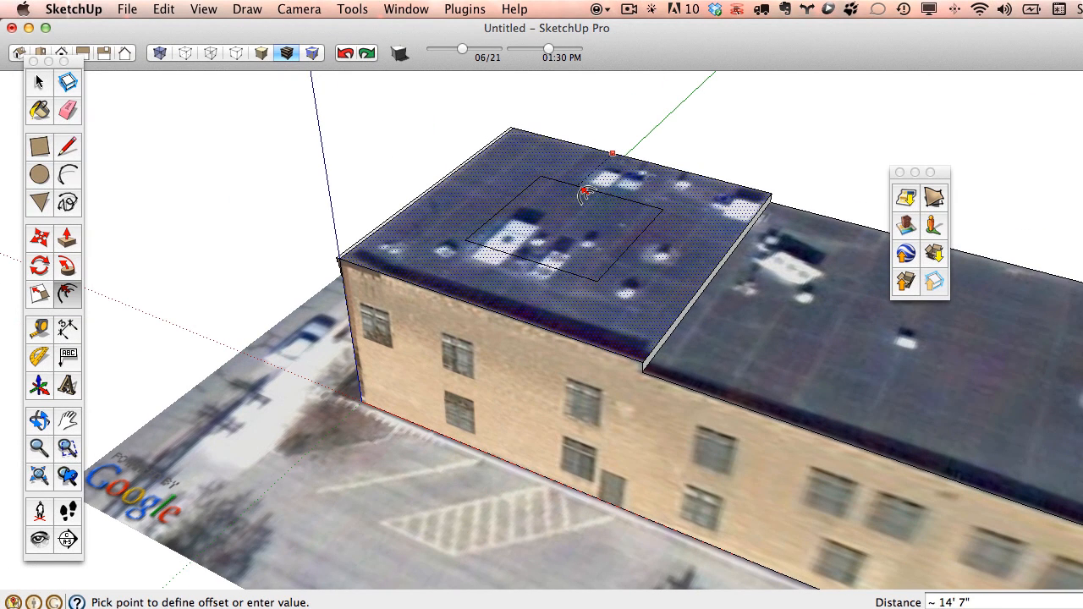
type("1")
key("Return")
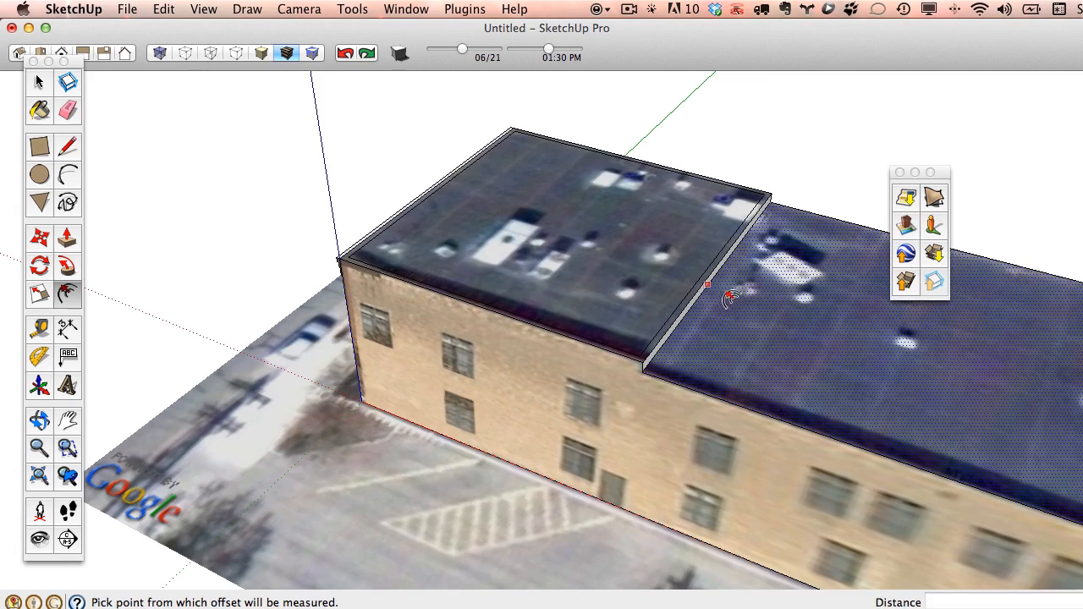
Push both inner roof faces down 1' to form parapets along the edges.
left_click(67, 237)
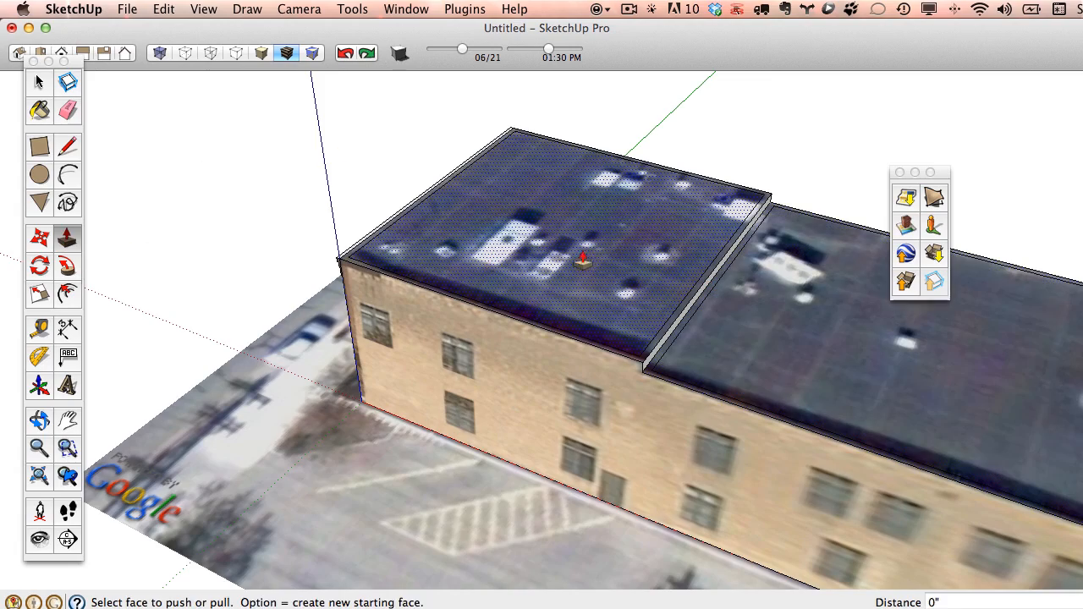
left_click_drag(580, 243, 762, 362)
double_click(808, 328)
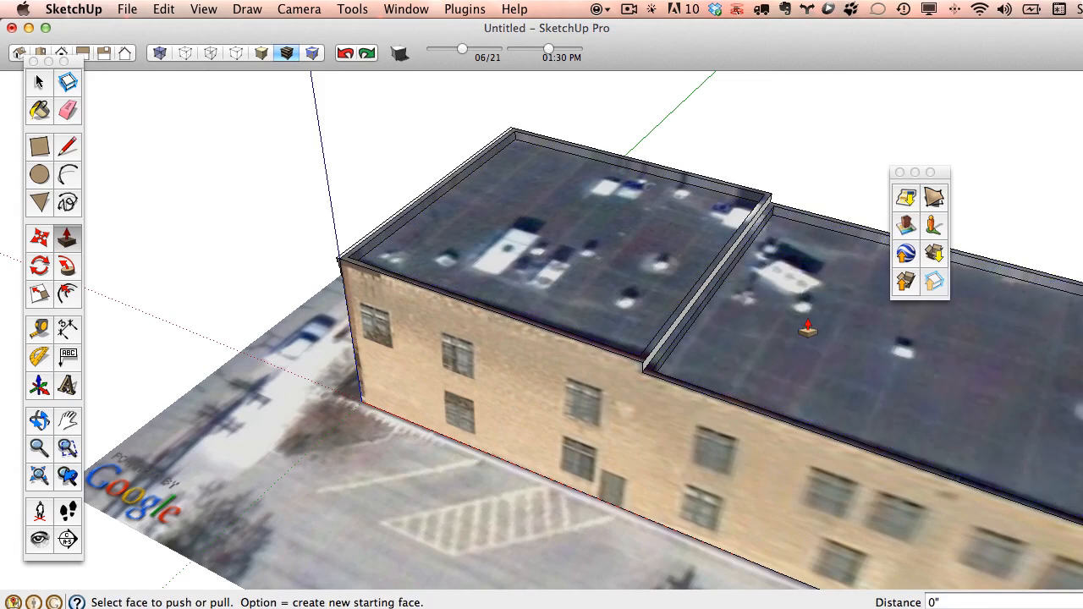
middle_click_drag(803, 356, 652, 307)
scroll(584, 293, "up", 5)
middle_click_drag(583, 293, 652, 346)
scroll(744, 303, "up", 3)
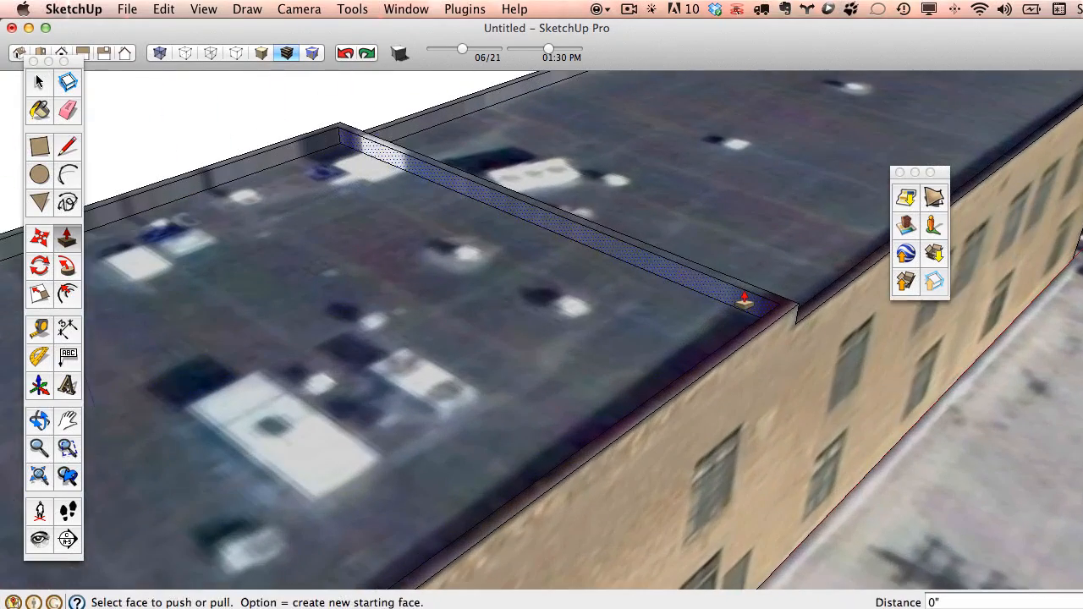
left_click_drag(739, 307, 680, 313)
middle_click_drag(680, 312, 293, 315)
left_click_drag(434, 303, 408, 293)
Erase the leftover thin face on the ledge between the roof sections.
left_click(68, 111)
left_click(419, 260)
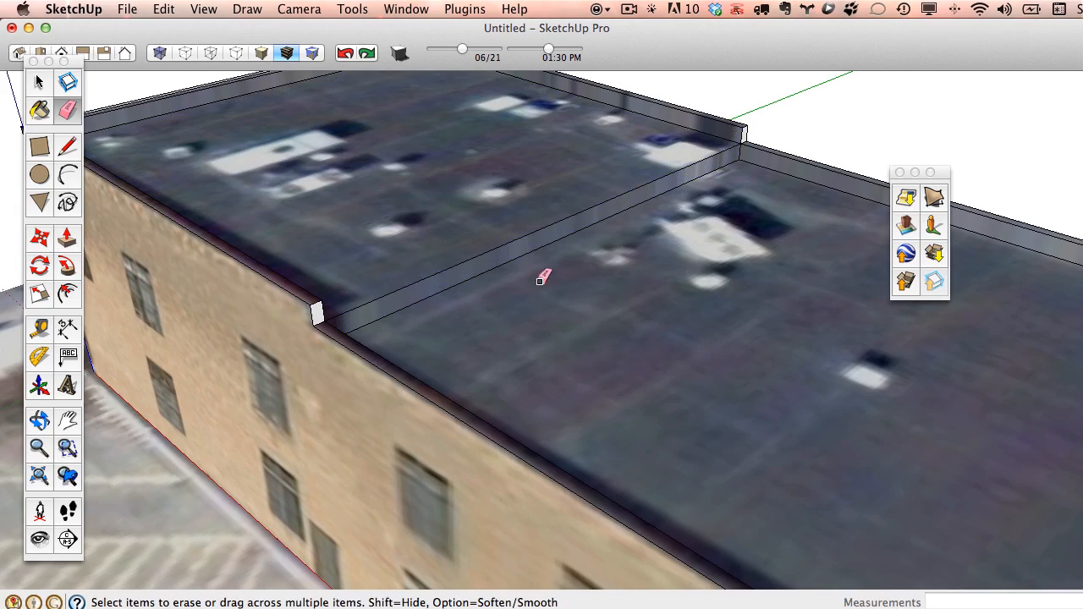
mouse_move(542, 279)
middle_mouse_down()
mouse_move(137, 296)
mouse_move(513, 330)
mouse_move(593, 280)
middle_mouse_up()
middle_click_drag(327, 239, 516, 271)
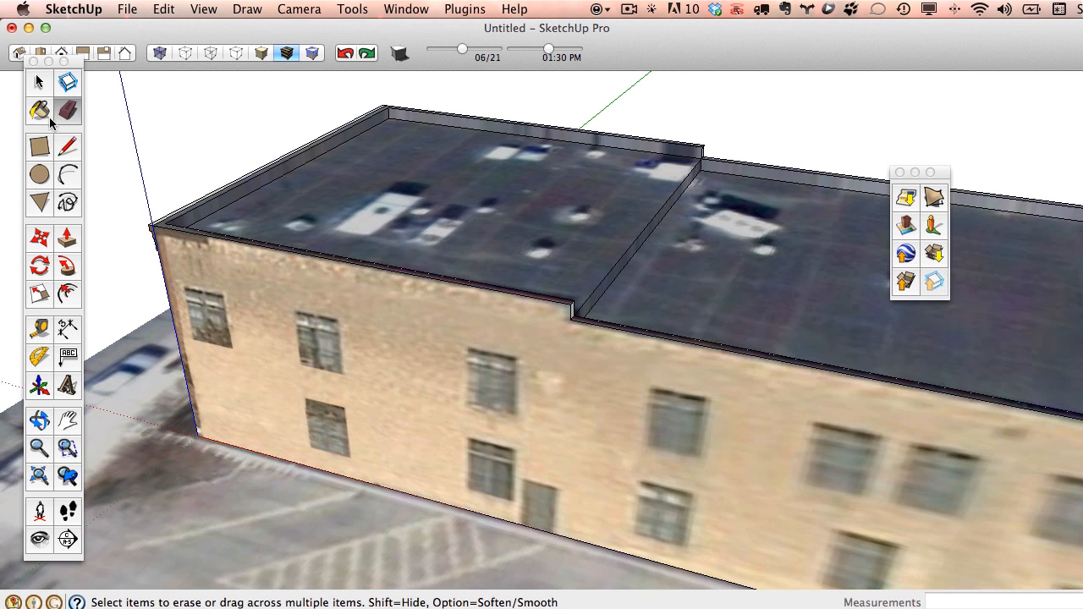
left_click(39, 146)
Draw a thin rectangle across the upper side wall and make its texture unique.
left_click(260, 269)
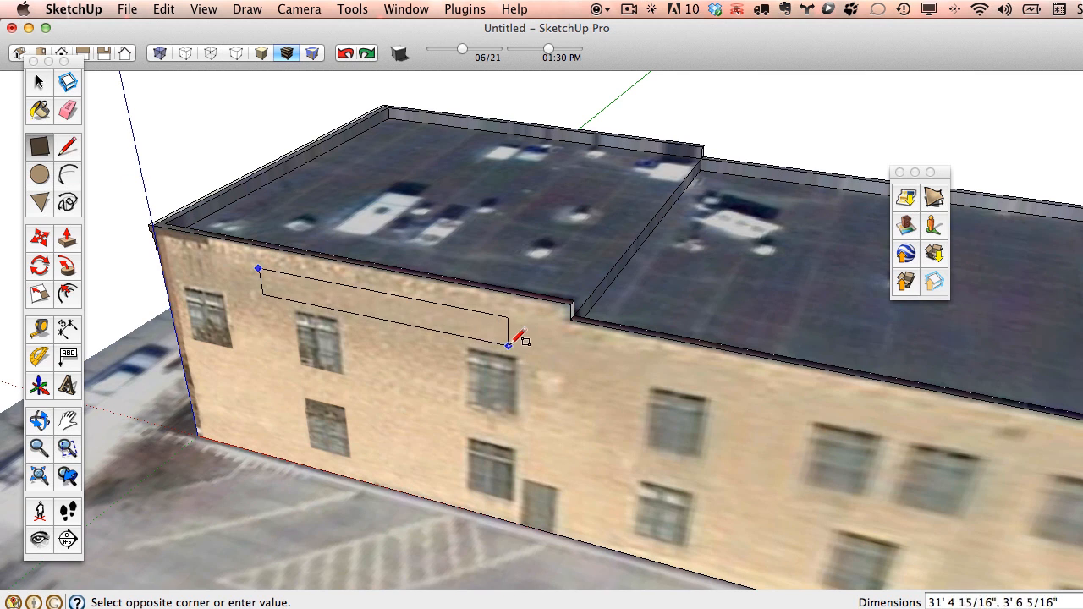
left_click(512, 347)
left_click(37, 89)
right_click(306, 288)
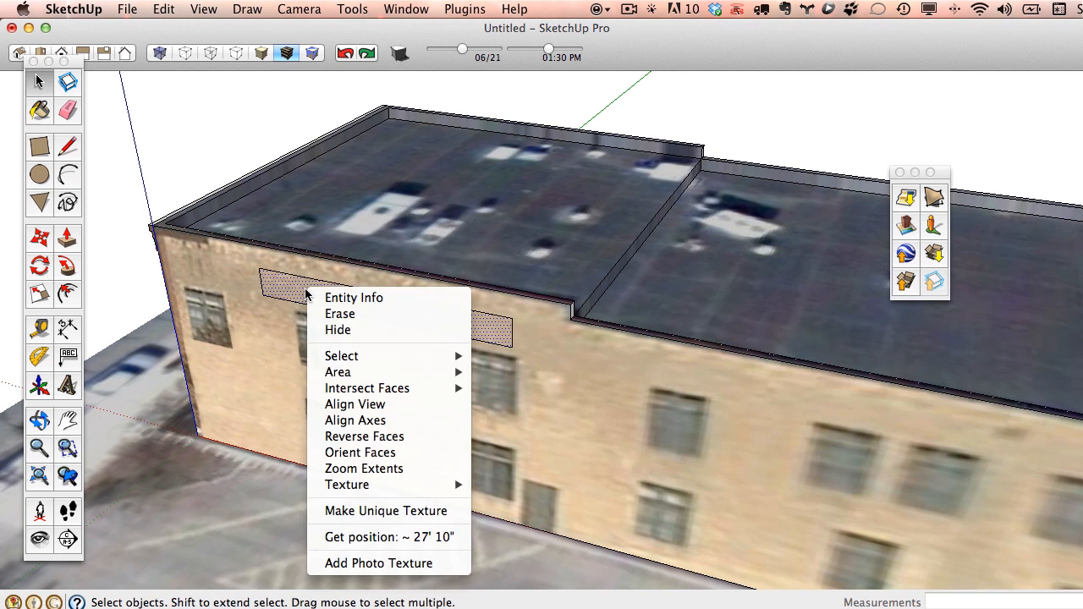
left_click(394, 516)
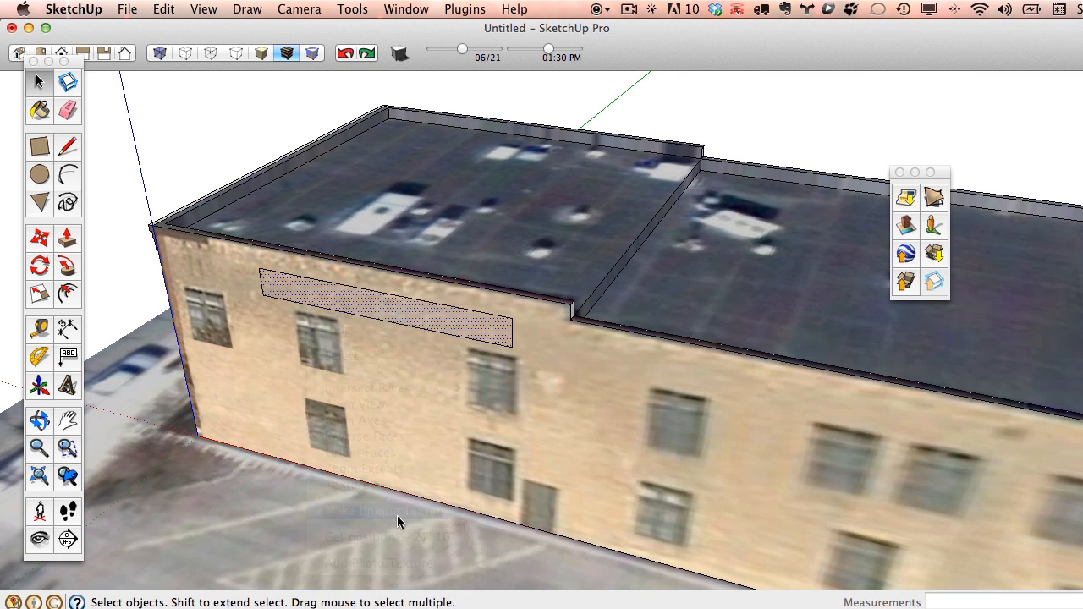
Sample the brick material and paint the parapet inner, top and end faces.
left_click(39, 117)
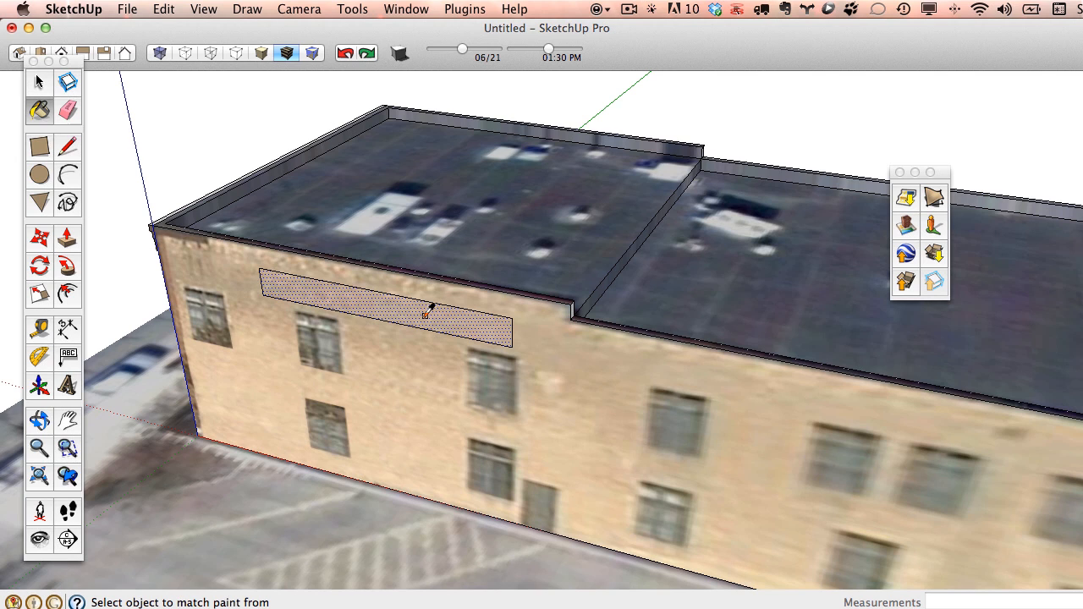
scroll(668, 165, "up", 10)
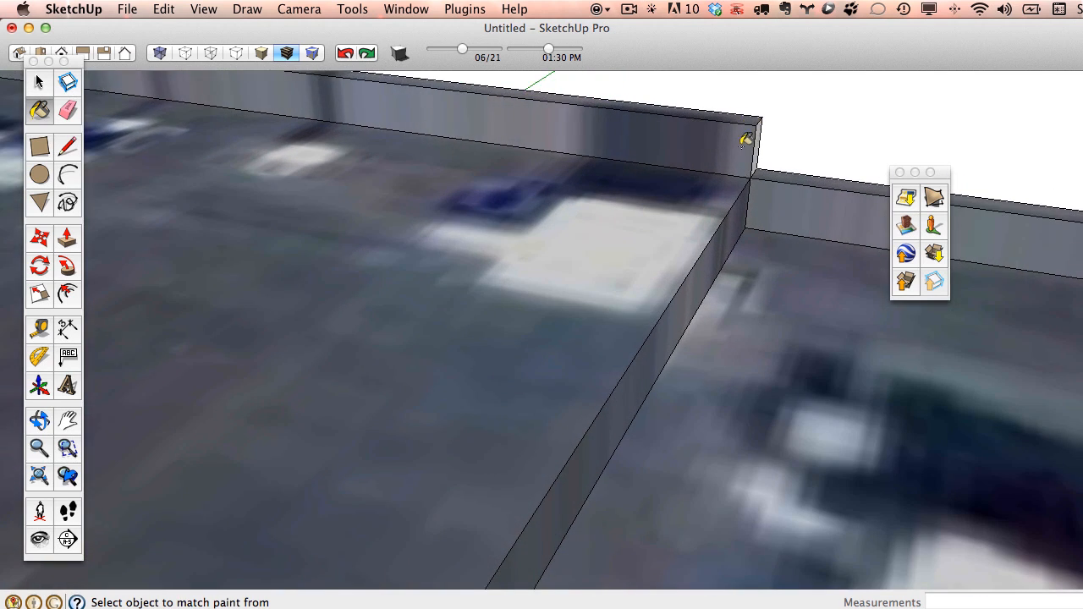
left_click(745, 145)
left_click(791, 220)
mouse_move(790, 222)
middle_mouse_down()
mouse_move(667, 289)
mouse_move(635, 326)
middle_mouse_up()
scroll(749, 235, "up", 4)
left_click(815, 185)
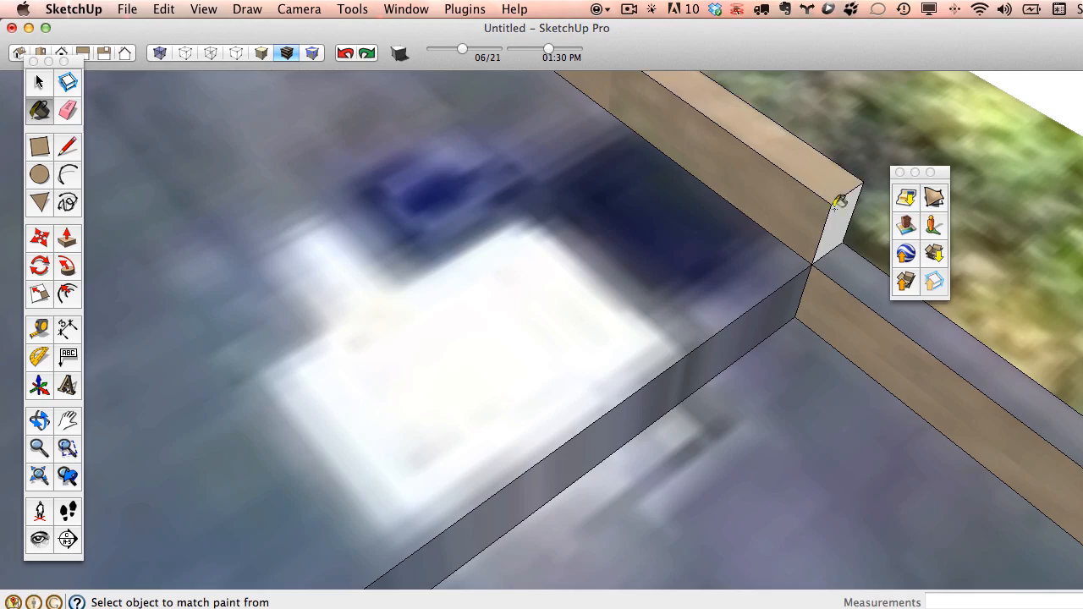
left_click(836, 216)
left_click(840, 258)
scroll(744, 241, "down", 5)
scroll(737, 241, "down", 9)
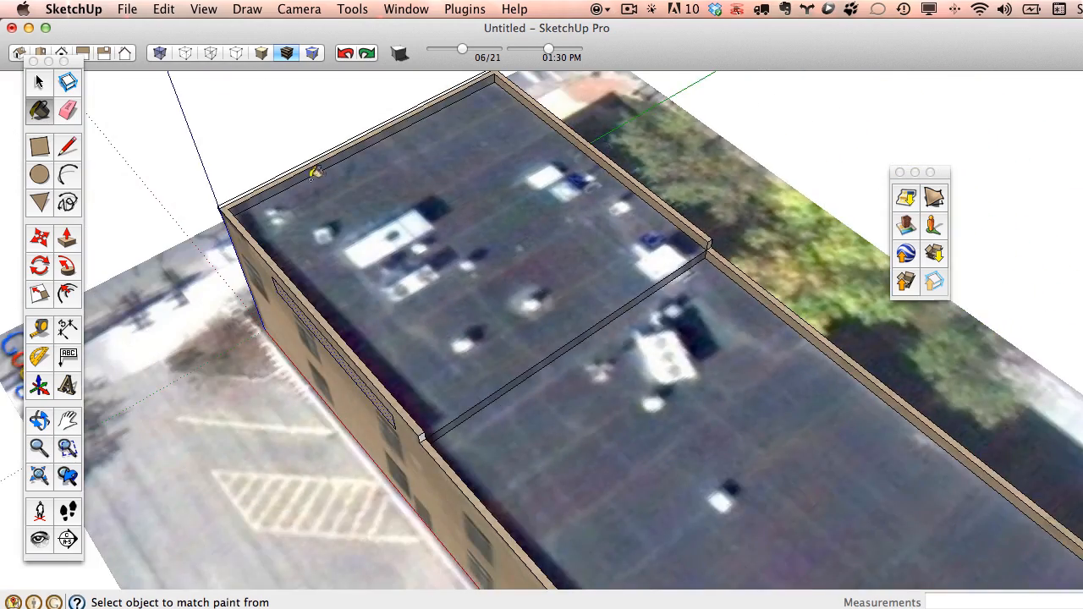
scroll(256, 196, "up", 6)
Erase all edges of the hatched rectangle on the long side facade.
middle_click_drag(244, 203, 217, 169)
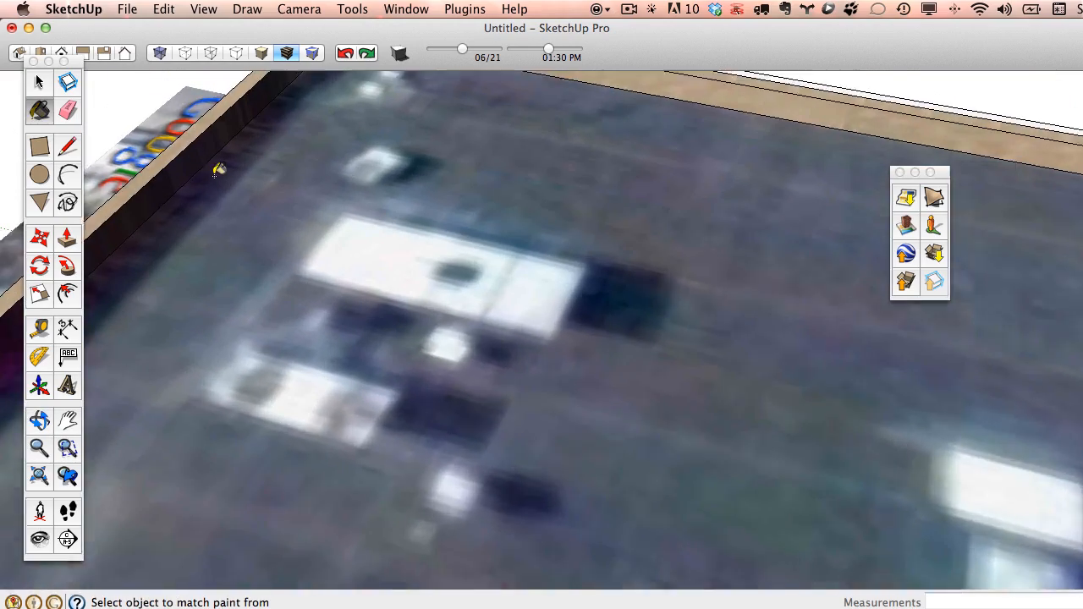
scroll(327, 193, "down", 3)
scroll(327, 193, "down", 6)
mouse_move(474, 222)
middle_mouse_down()
mouse_move(404, 237)
mouse_move(474, 223)
middle_mouse_up()
scroll(462, 208, "up", 6)
scroll(624, 144, "up", 3)
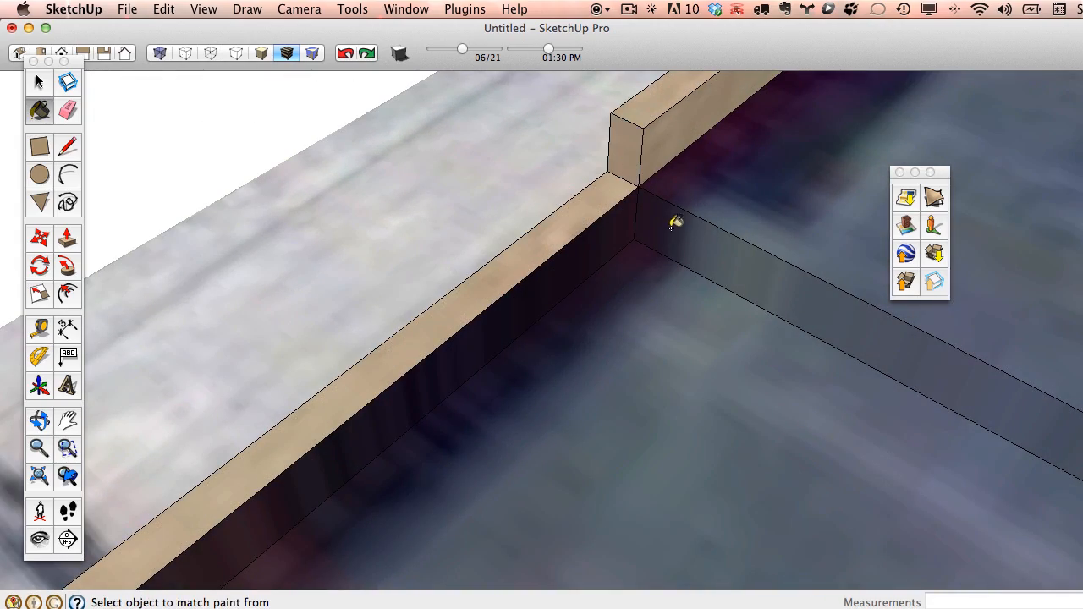
scroll(669, 223, "down", 4)
scroll(644, 223, "down", 5)
mouse_move(621, 261)
middle_mouse_down()
mouse_move(471, 363)
mouse_move(829, 283)
mouse_move(694, 287)
mouse_move(889, 266)
middle_mouse_up()
mouse_move(537, 235)
middle_mouse_down()
mouse_move(619, 234)
mouse_move(607, 235)
middle_mouse_up()
left_click(67, 114)
scroll(466, 235, "up", 5)
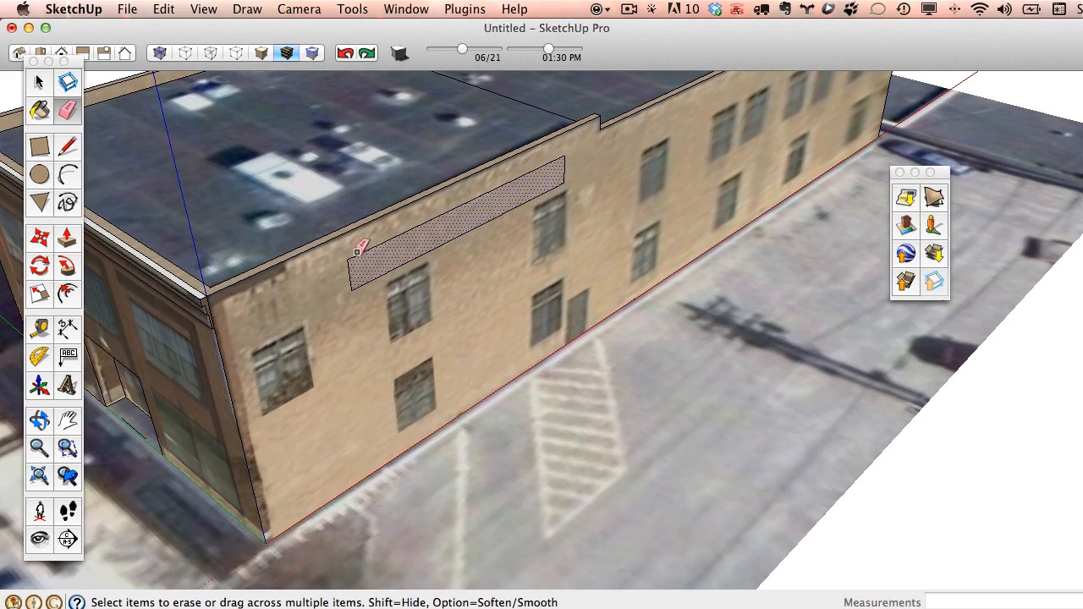
left_click_drag(363, 246, 474, 256)
left_click_drag(571, 174, 569, 175)
left_click(350, 276)
scroll(391, 269, "down", 6)
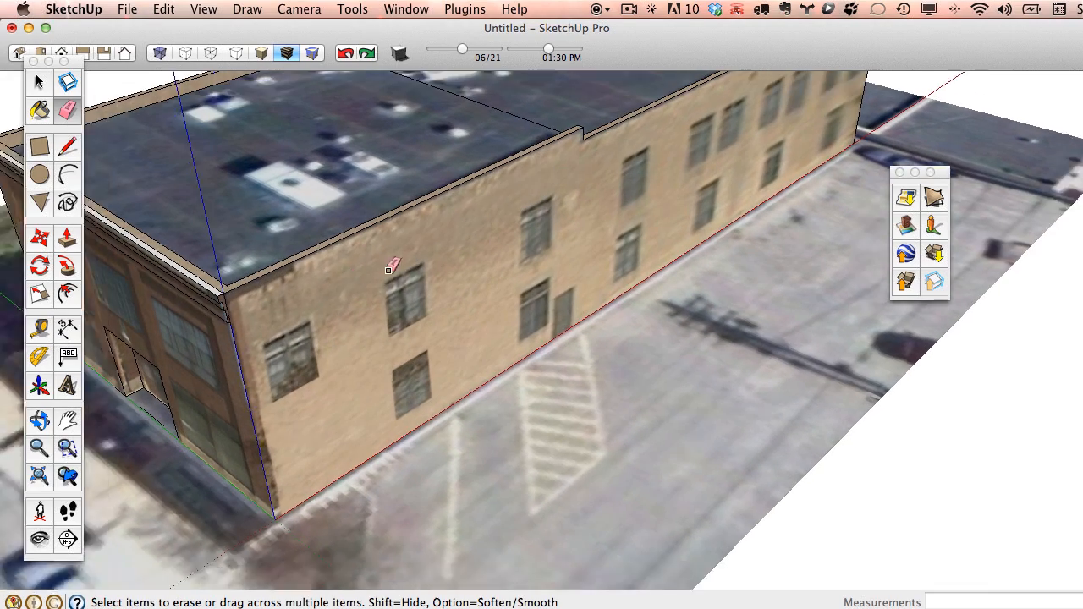
mouse_move(502, 238)
middle_mouse_down()
mouse_move(624, 347)
mouse_move(584, 293)
mouse_move(633, 341)
mouse_move(648, 292)
middle_mouse_up()
left_click(406, 9)
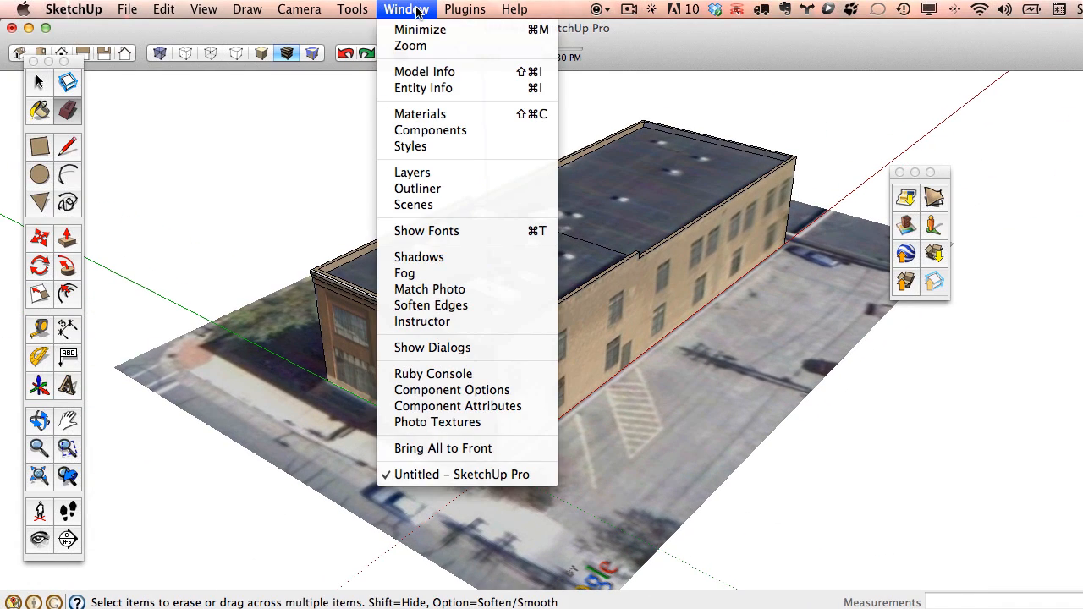
left_click(424, 72)
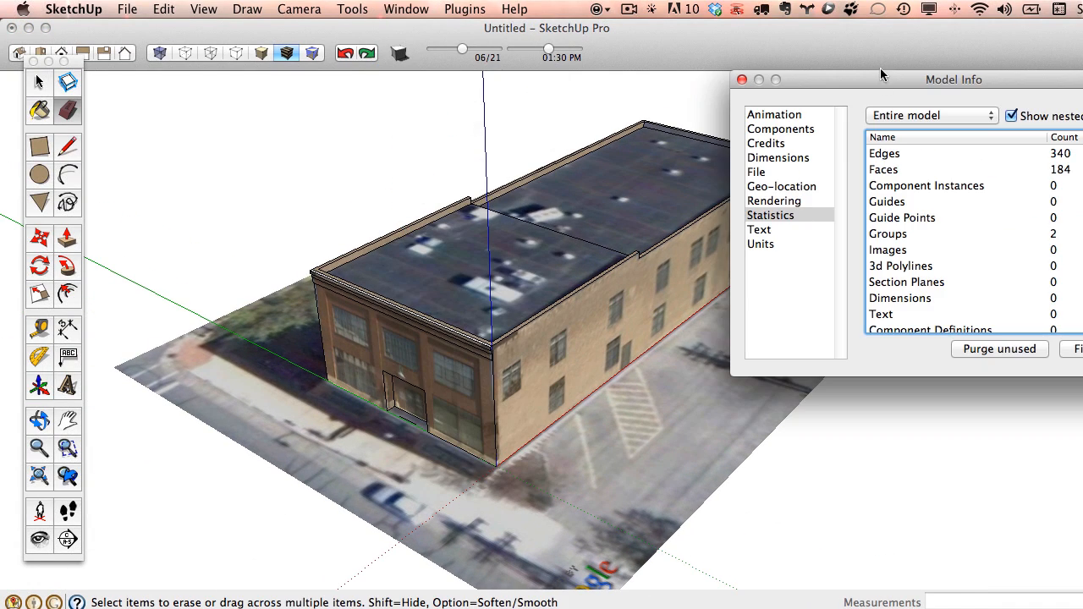
left_click_drag(880, 75, 474, 82)
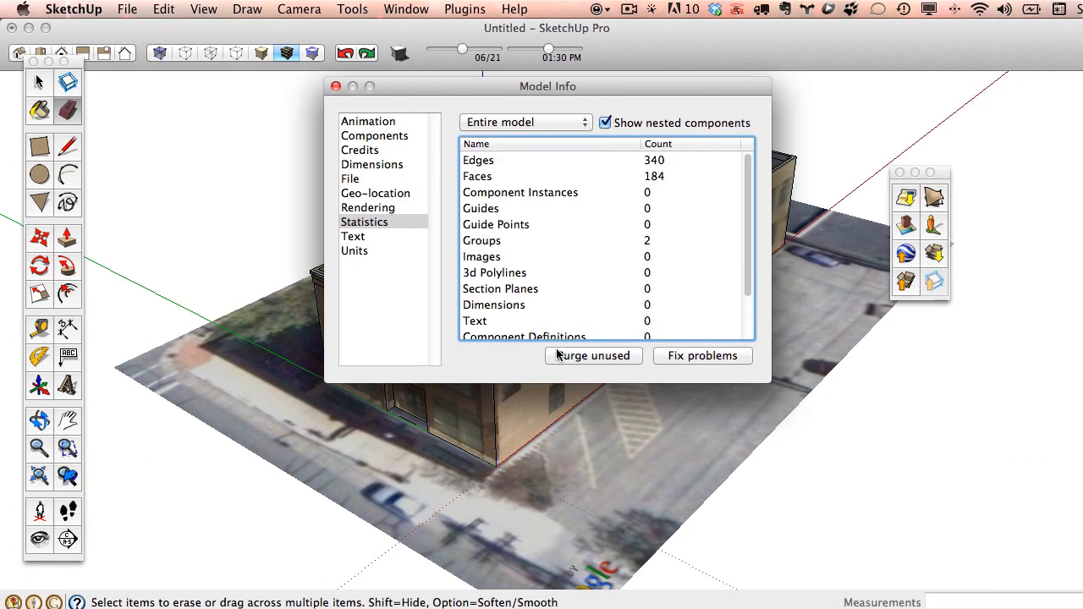
left_click(336, 87)
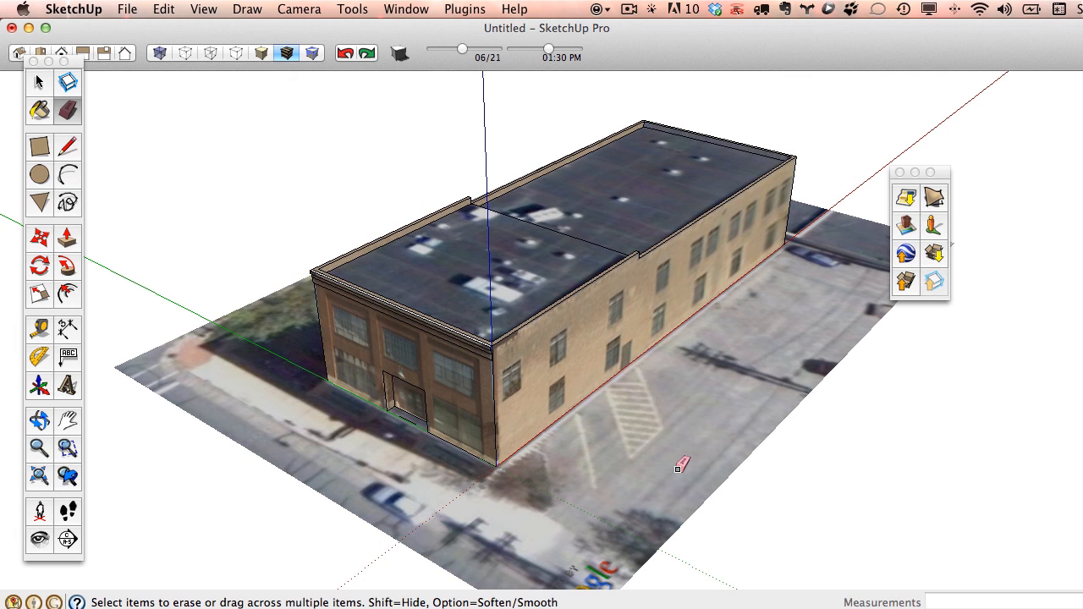
left_click(134, 9)
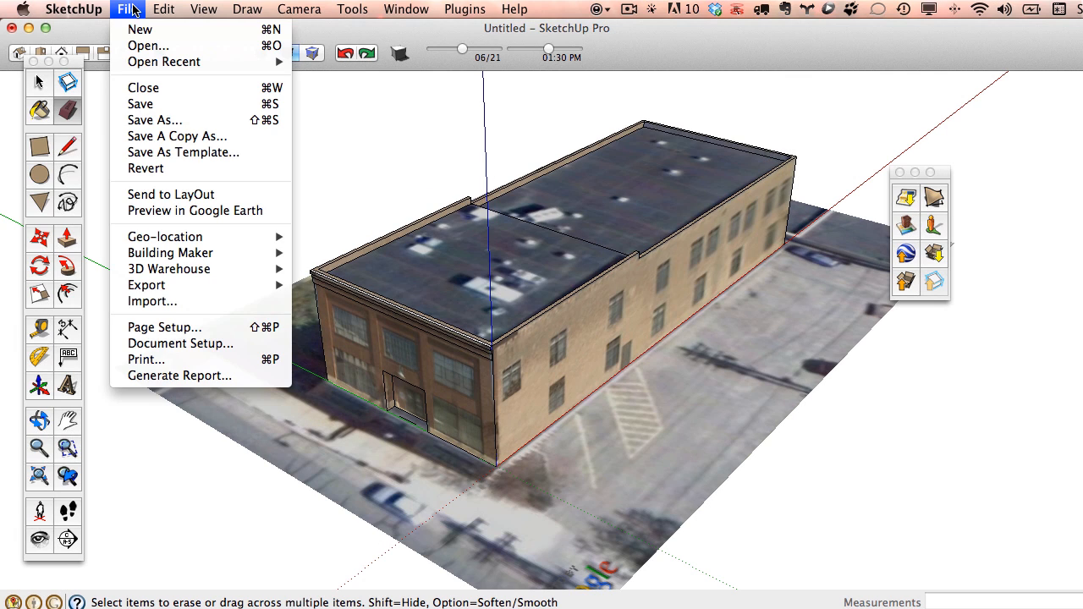
Save the model as a new Desktop .skp file ending in assignment3_la232_2.
left_click(155, 121)
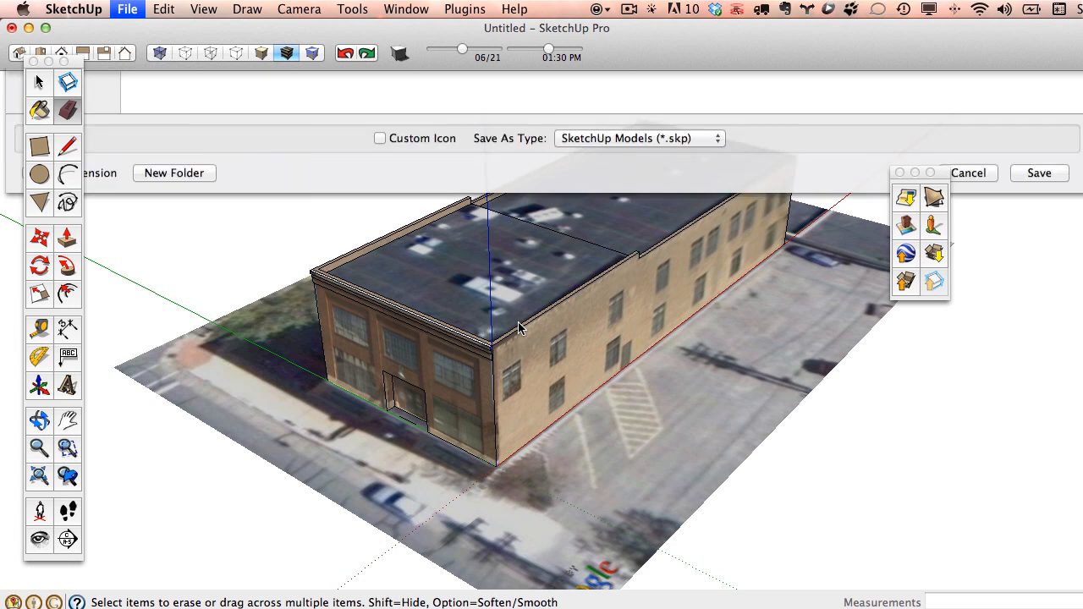
type("matt_chambers_assignment3_la232_2")
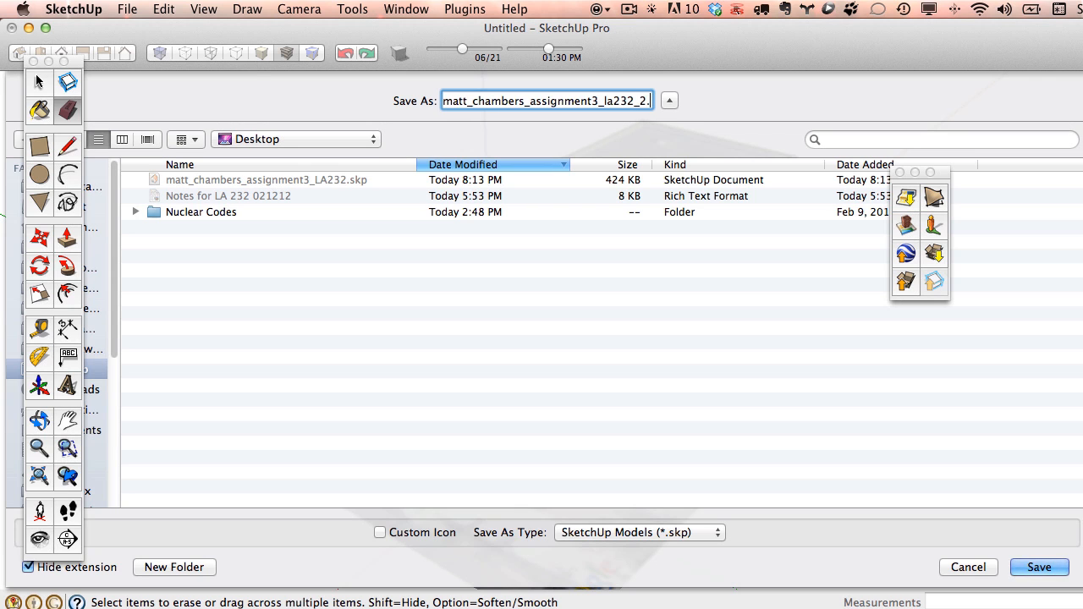
type(".skp")
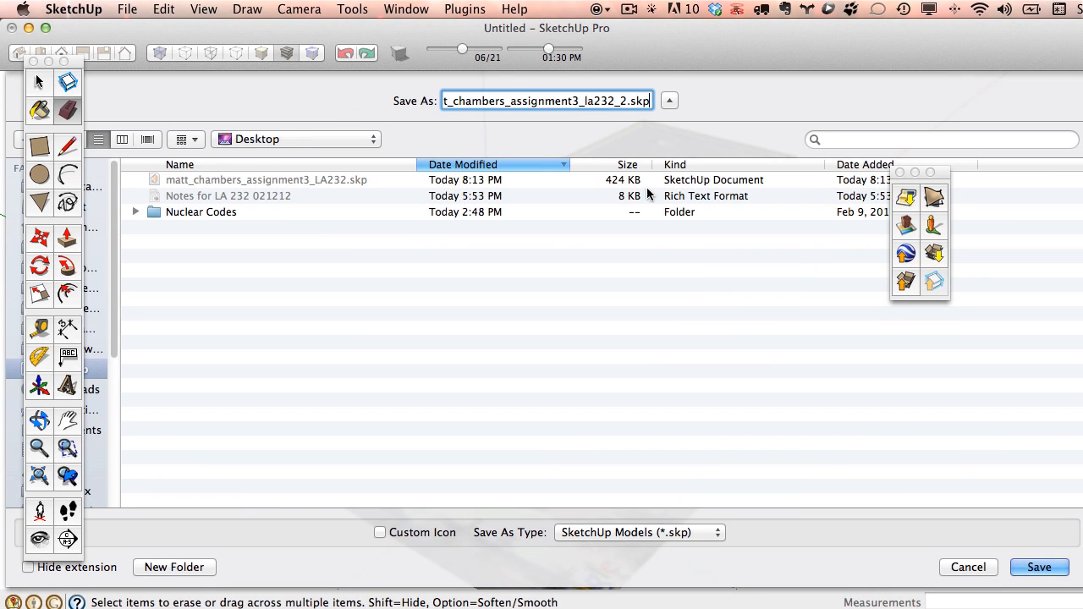
left_click(1040, 567)
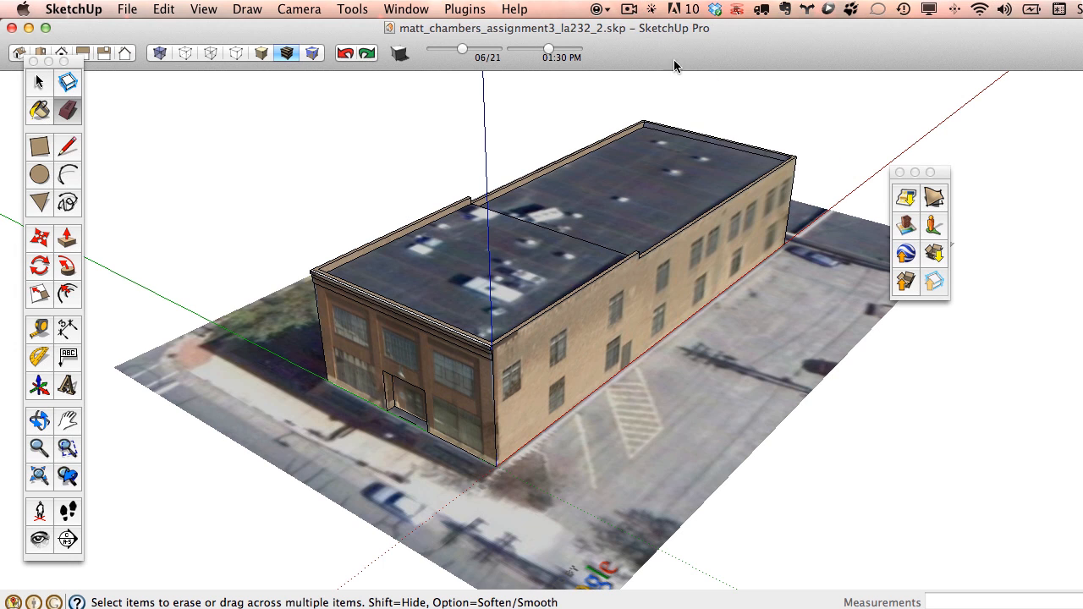
left_click(629, 9)
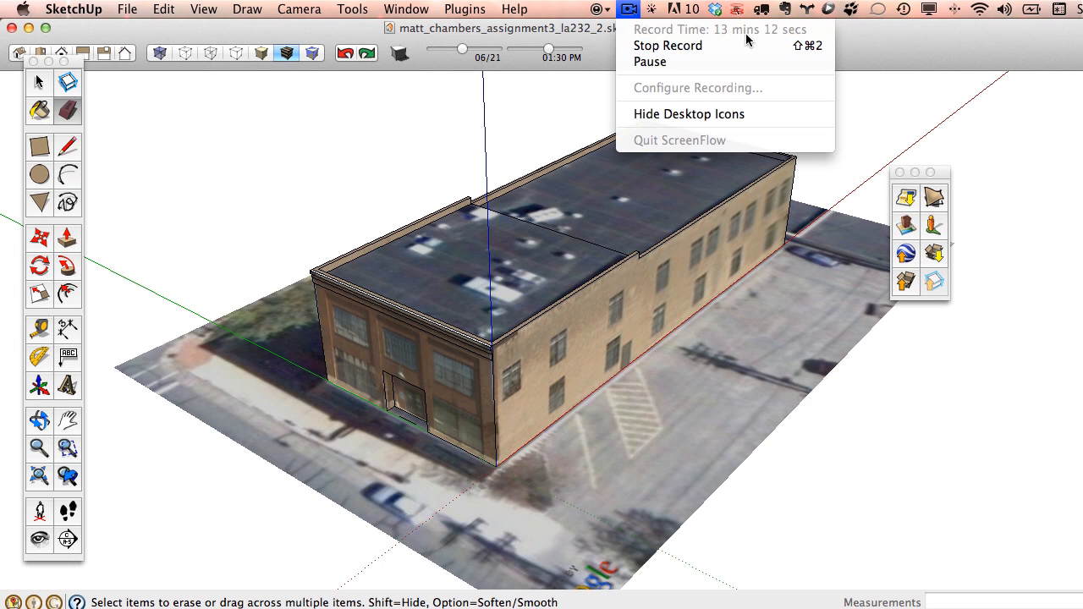
left_click(1015, 57)
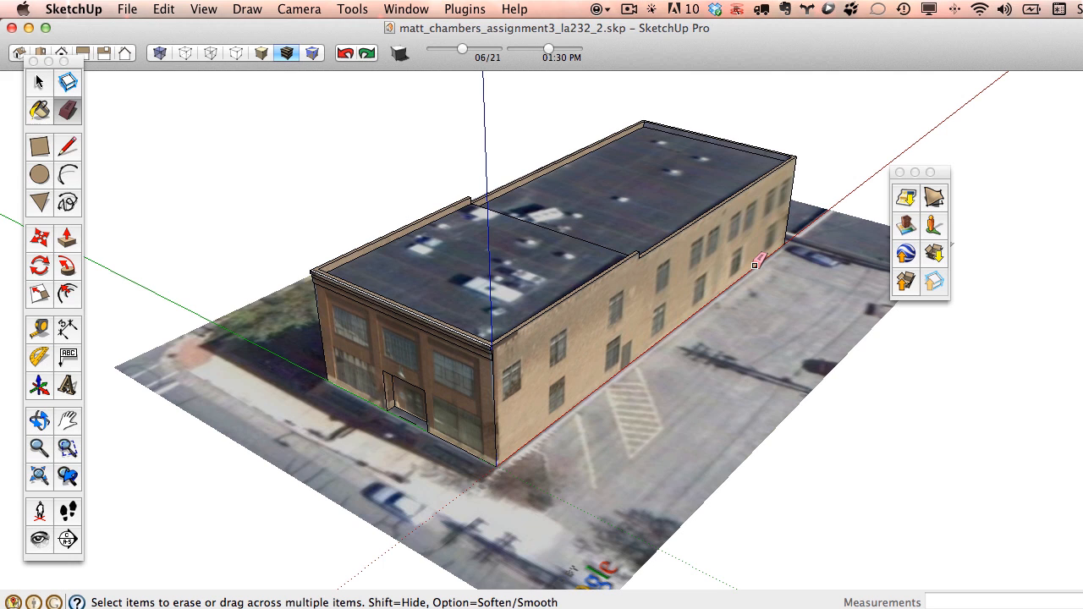
mouse_move(673, 291)
middle_mouse_down()
mouse_move(498, 305)
mouse_move(326, 254)
mouse_move(587, 271)
mouse_move(788, 300)
mouse_move(347, 300)
mouse_move(829, 285)
mouse_move(835, 181)
mouse_move(652, 259)
mouse_move(281, 273)
mouse_move(282, 265)
middle_mouse_up()
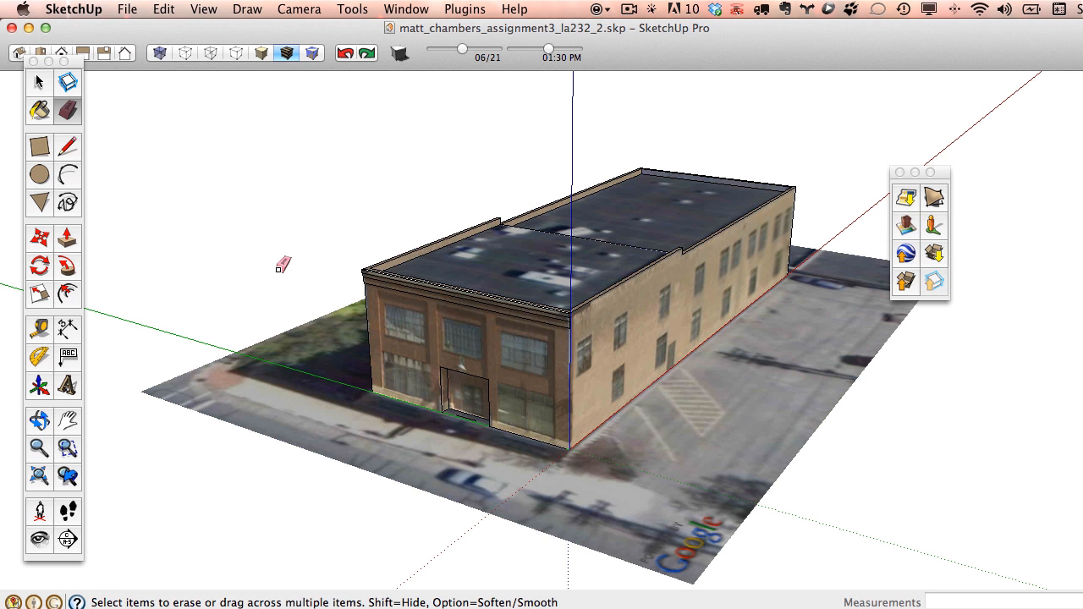
mouse_move(435, 345)
middle_mouse_down()
mouse_move(612, 308)
mouse_move(310, 266)
mouse_move(479, 249)
mouse_move(508, 357)
middle_mouse_up()
scroll(457, 347, "up", 3)
mouse_move(404, 338)
middle_mouse_down()
mouse_move(719, 379)
mouse_move(558, 380)
mouse_move(477, 425)
mouse_move(352, 408)
middle_mouse_up()
middle_click_drag(645, 407, 399, 301)
scroll(471, 392, "up", 5)
key("e")
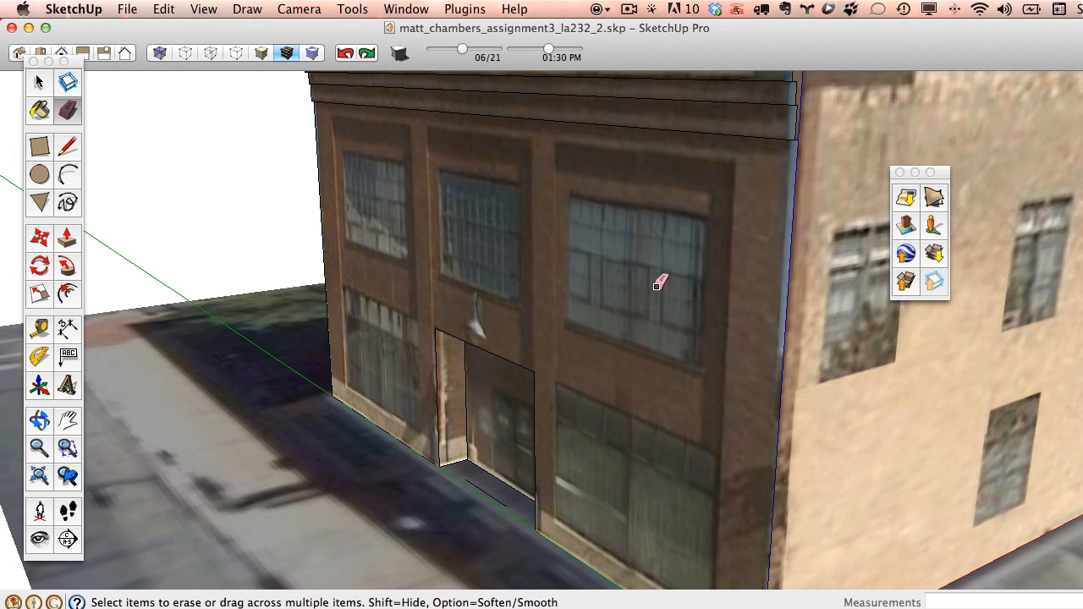
scroll(658, 285, "down", 5)
mouse_move(677, 296)
middle_mouse_down()
mouse_move(686, 302)
mouse_move(439, 338)
middle_mouse_up()
mouse_move(370, 326)
middle_mouse_down()
mouse_move(779, 288)
mouse_move(904, 296)
mouse_move(668, 294)
middle_mouse_up()
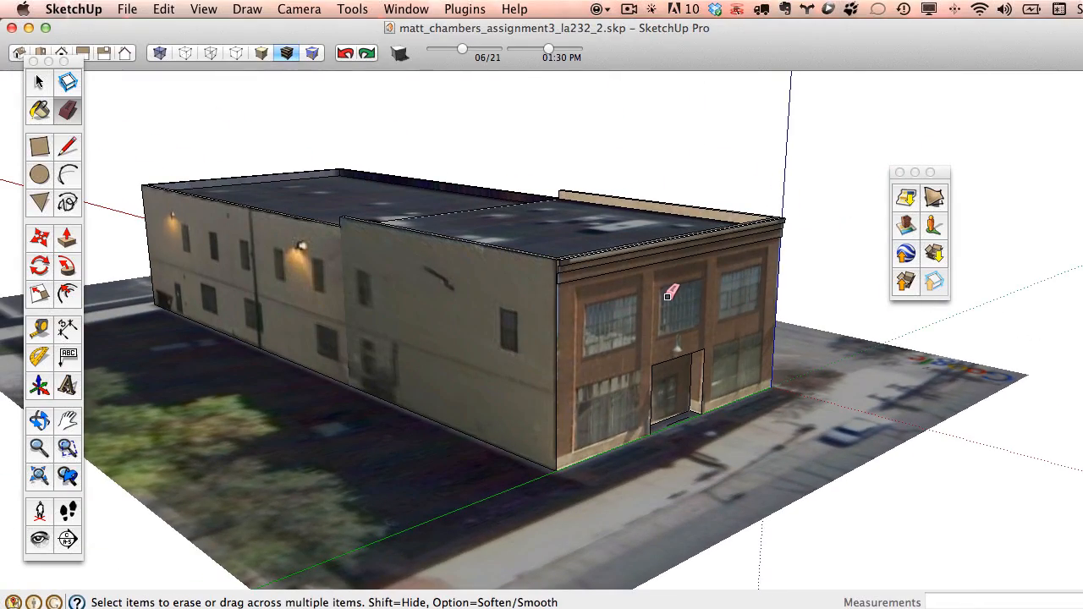
mouse_move(446, 295)
middle_mouse_down()
mouse_move(800, 318)
mouse_move(528, 314)
middle_mouse_up()
mouse_move(605, 320)
middle_mouse_down()
mouse_move(495, 330)
mouse_move(161, 271)
mouse_move(438, 430)
mouse_move(729, 327)
middle_mouse_up()
scroll(611, 317, "down", 3)
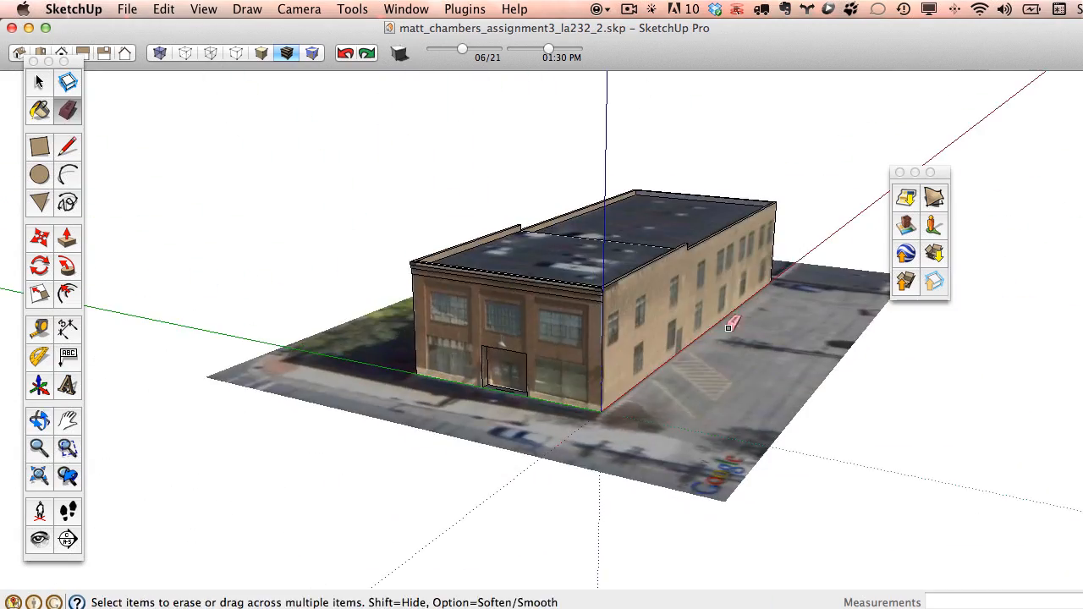
middle_click_drag(486, 323, 711, 317)
middle_click_drag(411, 317, 885, 293)
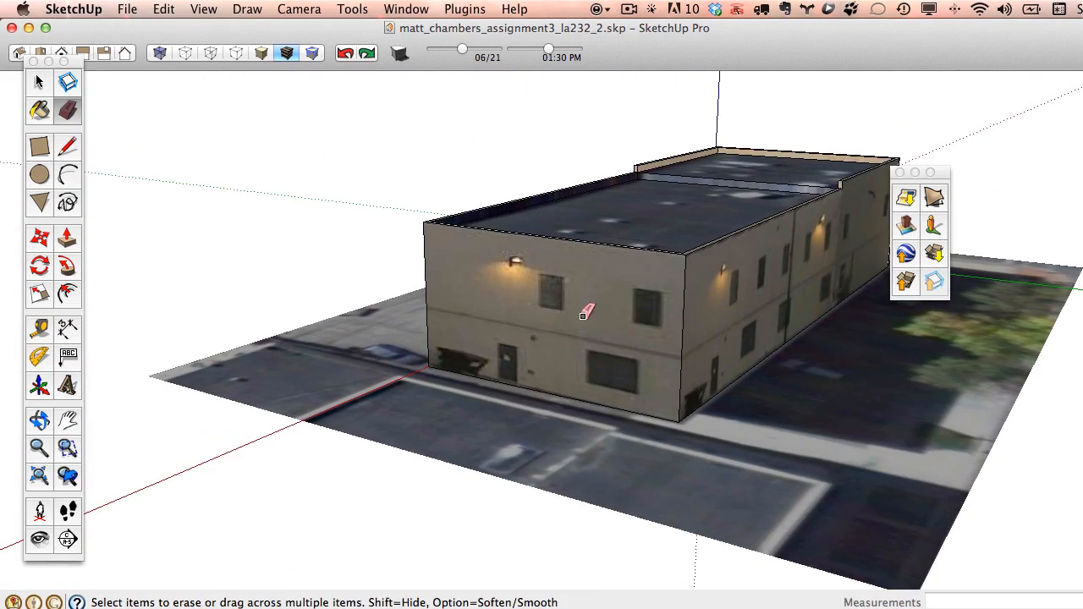
scroll(665, 310, "down", 2)
mouse_move(665, 310)
middle_mouse_down()
mouse_move(689, 319)
mouse_move(606, 382)
mouse_move(356, 277)
middle_mouse_up()
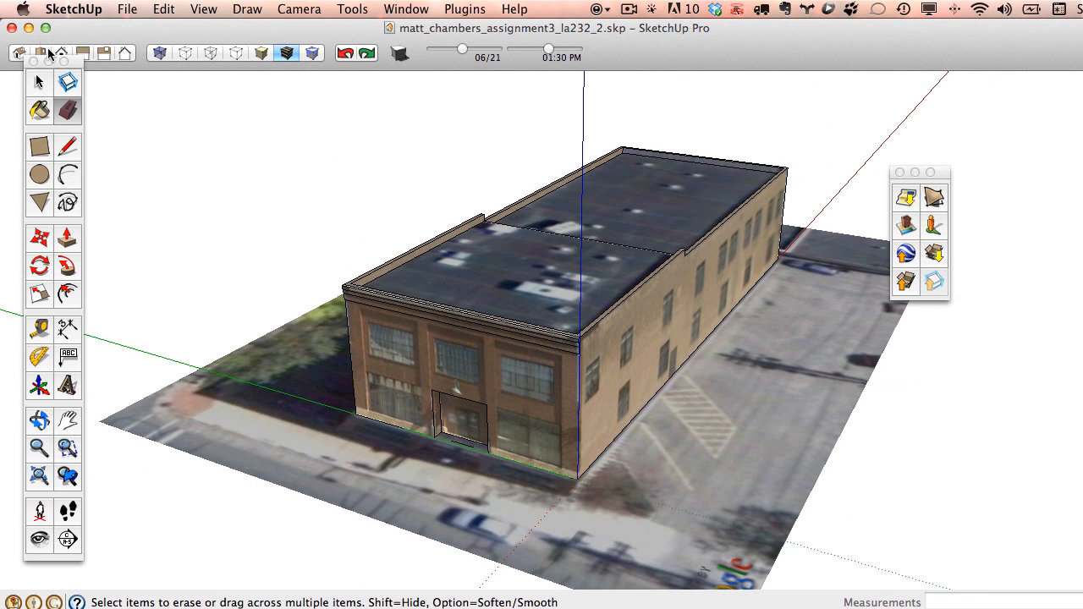
Close the finished building's window and create a new Untitled model.
left_click(11, 29)
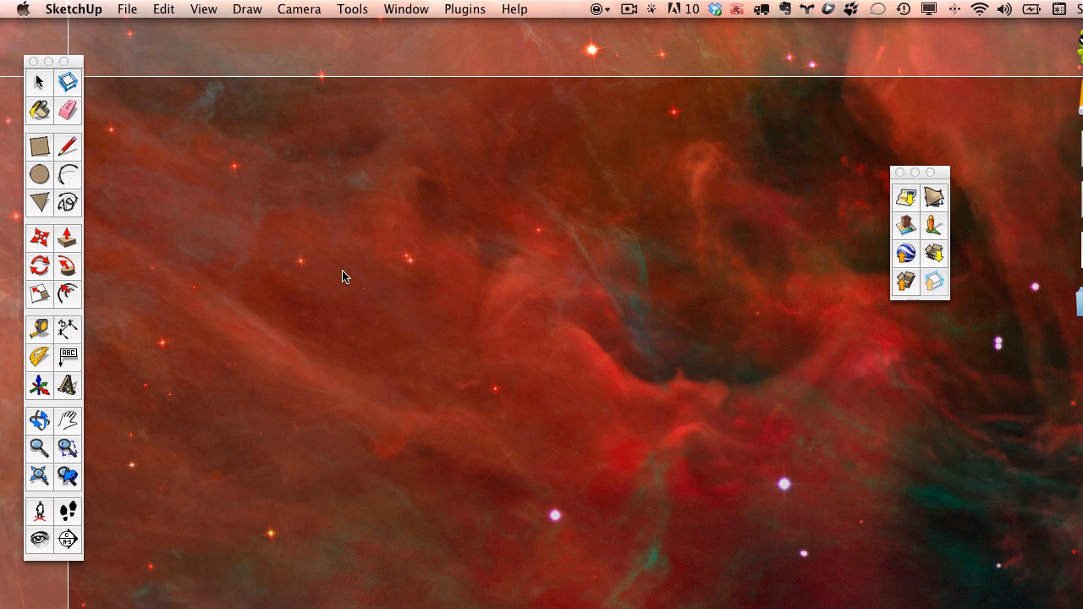
left_click(127, 8)
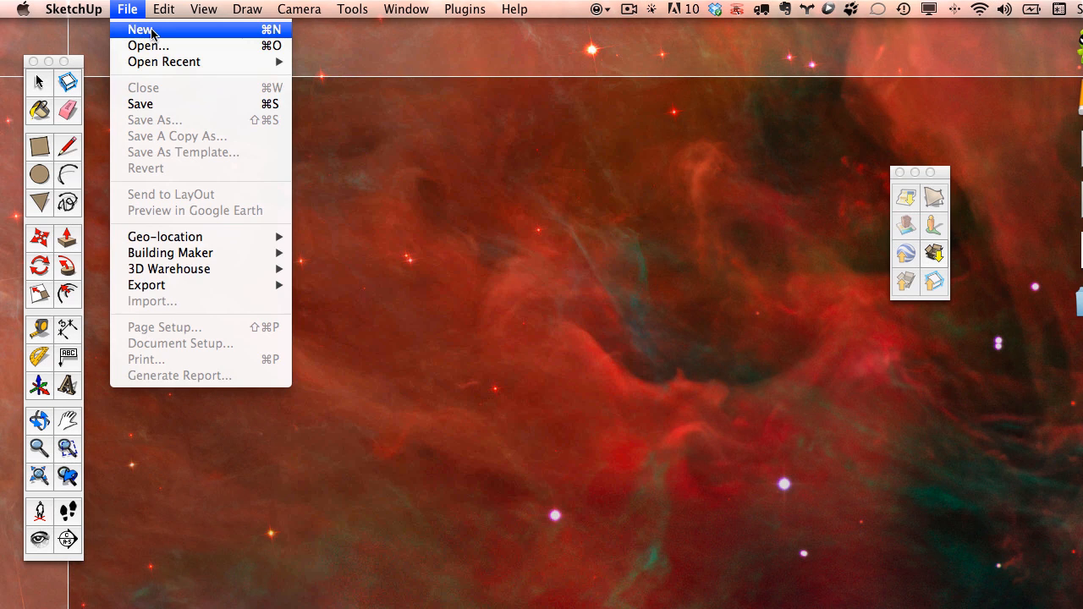
left_click(152, 35)
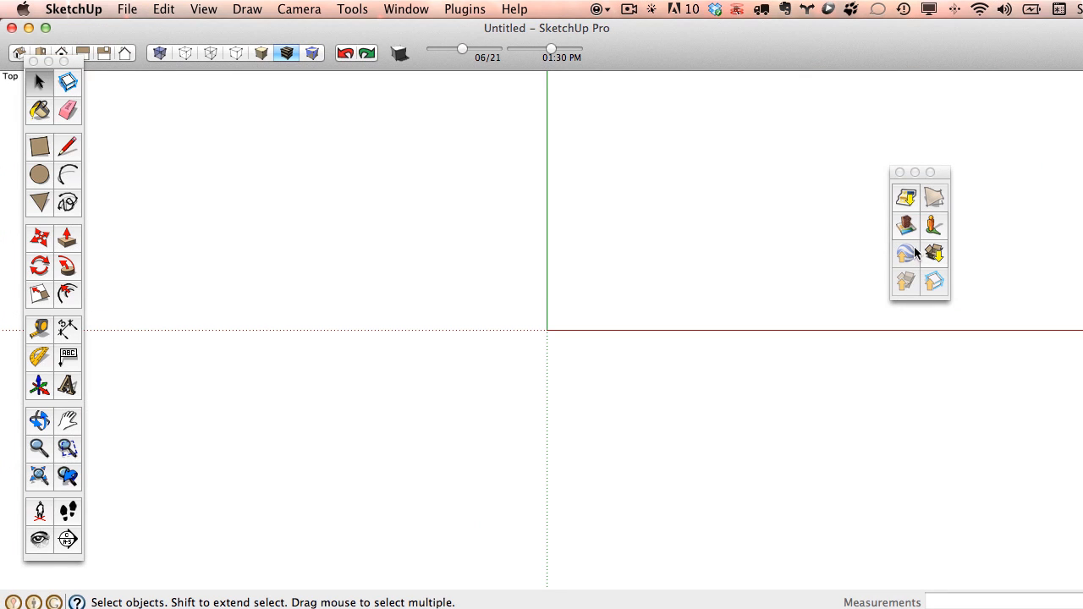
Show the Google tool palette from View > Tool Palettes and drag it into place.
left_click(197, 9)
mouse_move(241, 30)
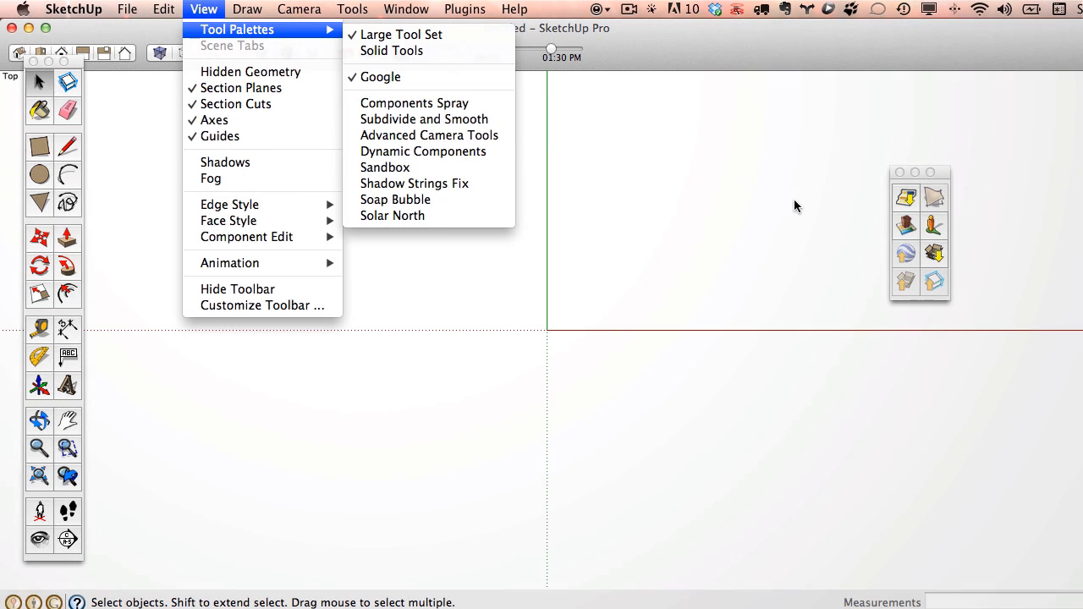
left_click(941, 173)
left_click_drag(930, 172, 733, 105)
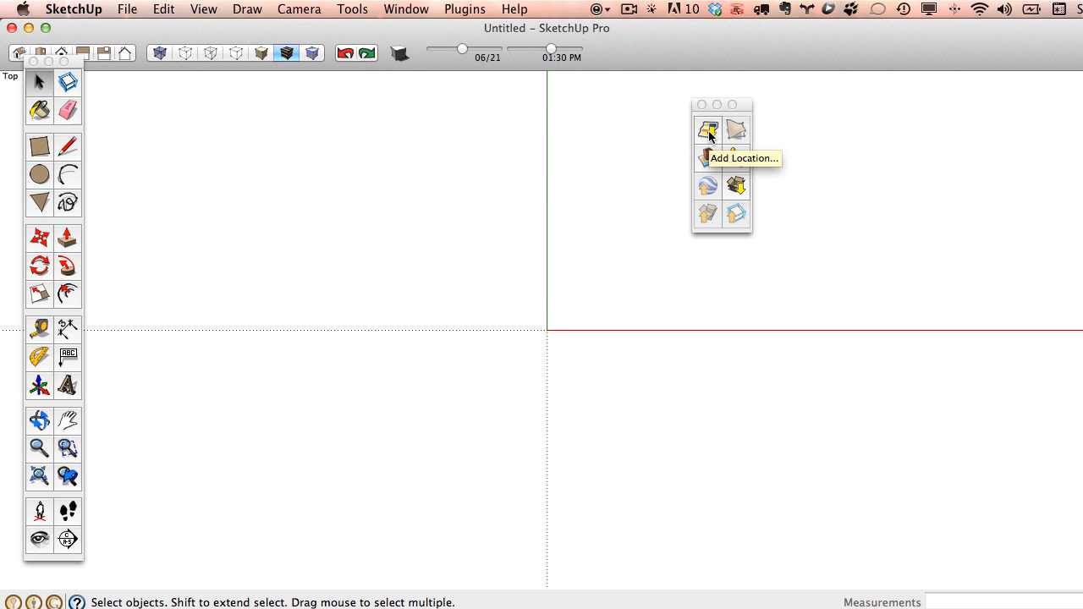
Open Add Location and bring up the 'fargo, nd' search result on the map.
left_click(708, 131)
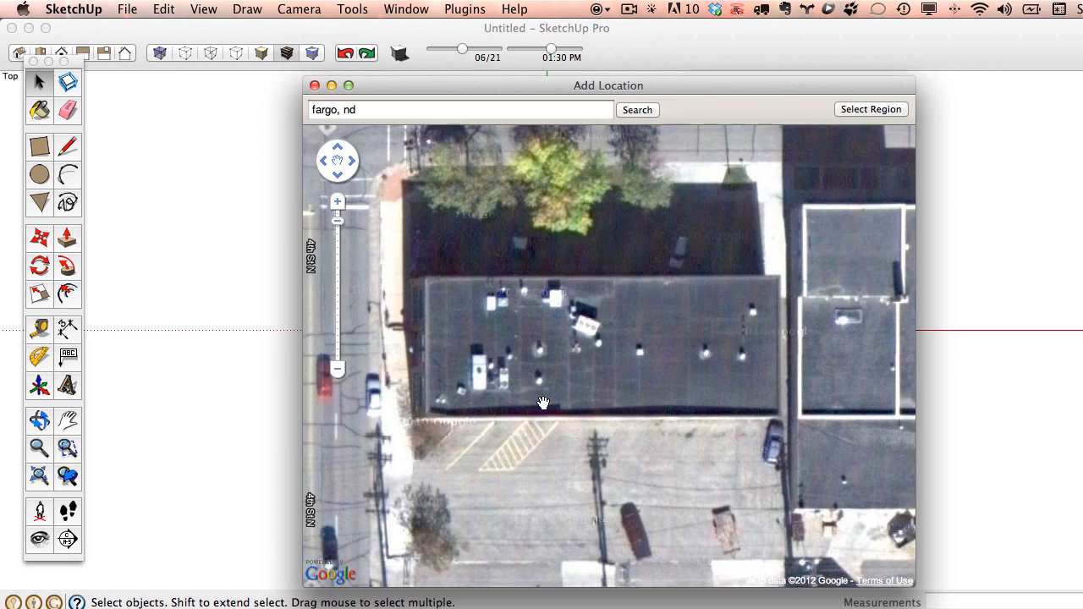
scroll(544, 402, "down", 4)
left_click_drag(527, 377, 580, 338)
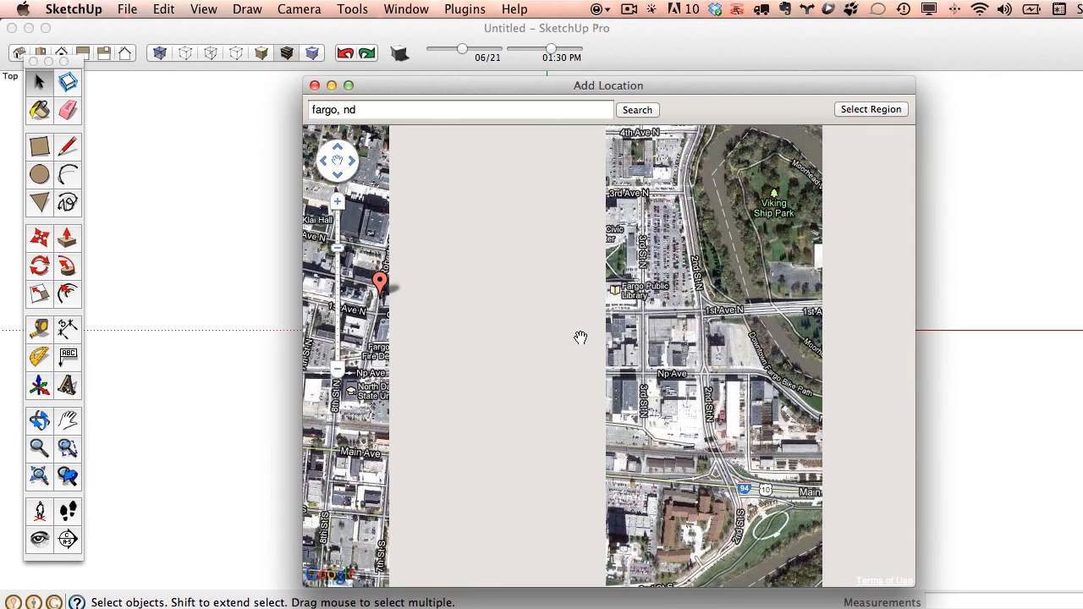
scroll(605, 337, "up", 2)
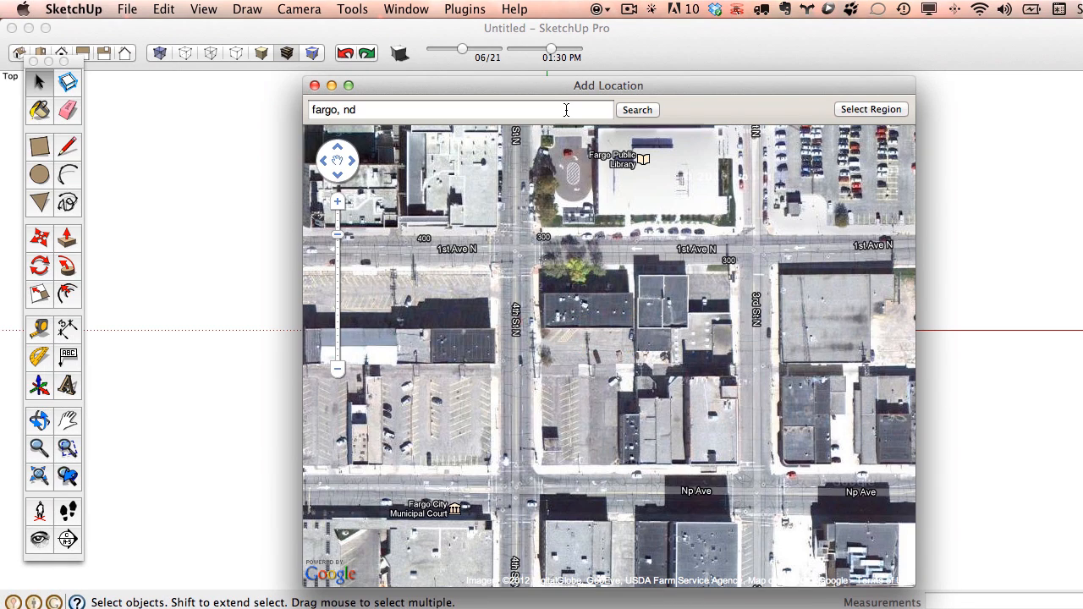
left_click(636, 111)
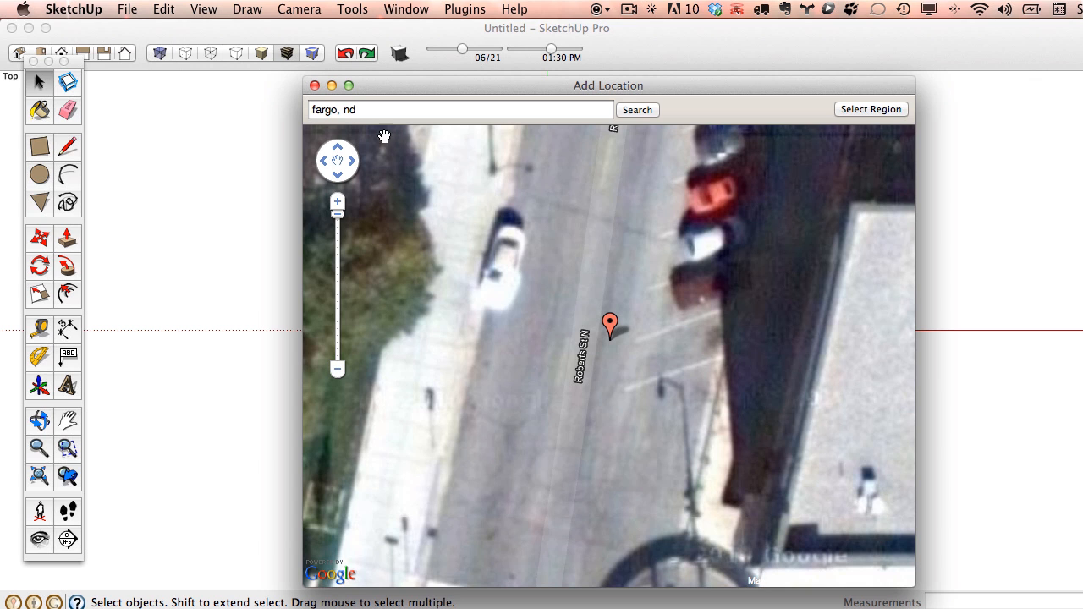
Centre the map on the rooftop near 4th Street North and mark the capture region.
scroll(642, 321, "down", 3)
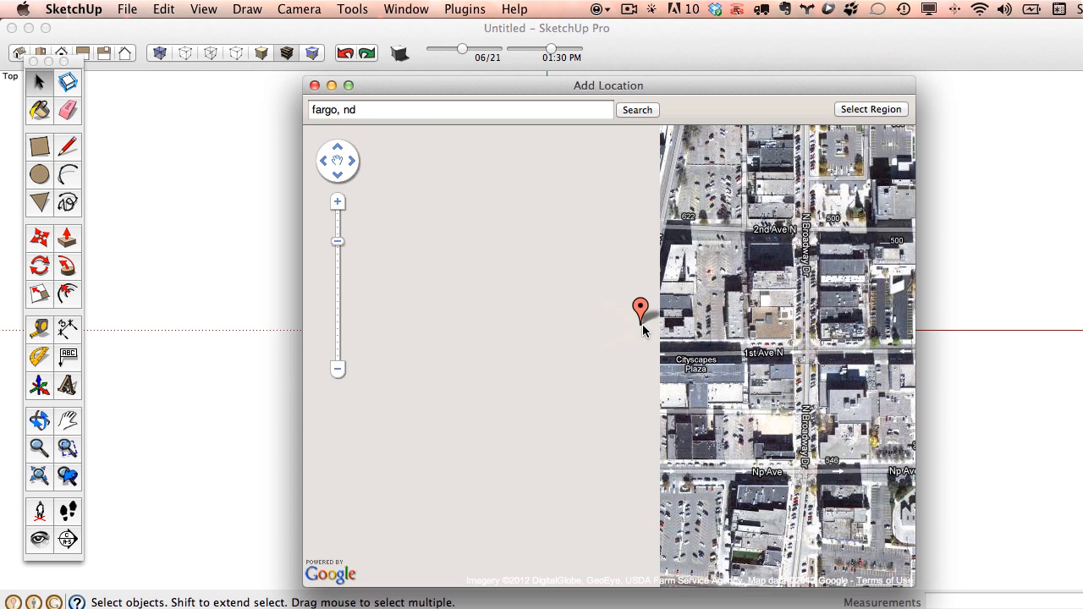
left_click_drag(779, 324, 639, 304)
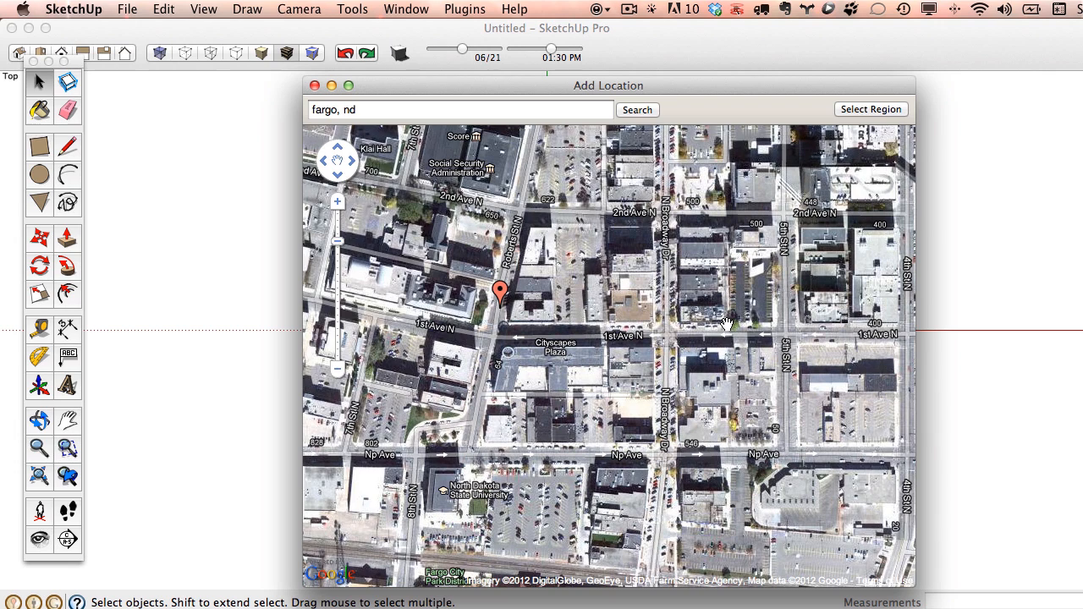
left_click_drag(707, 338, 646, 311)
mouse_move(521, 201)
left_mouse_down()
mouse_move(455, 246)
mouse_move(446, 269)
left_mouse_up()
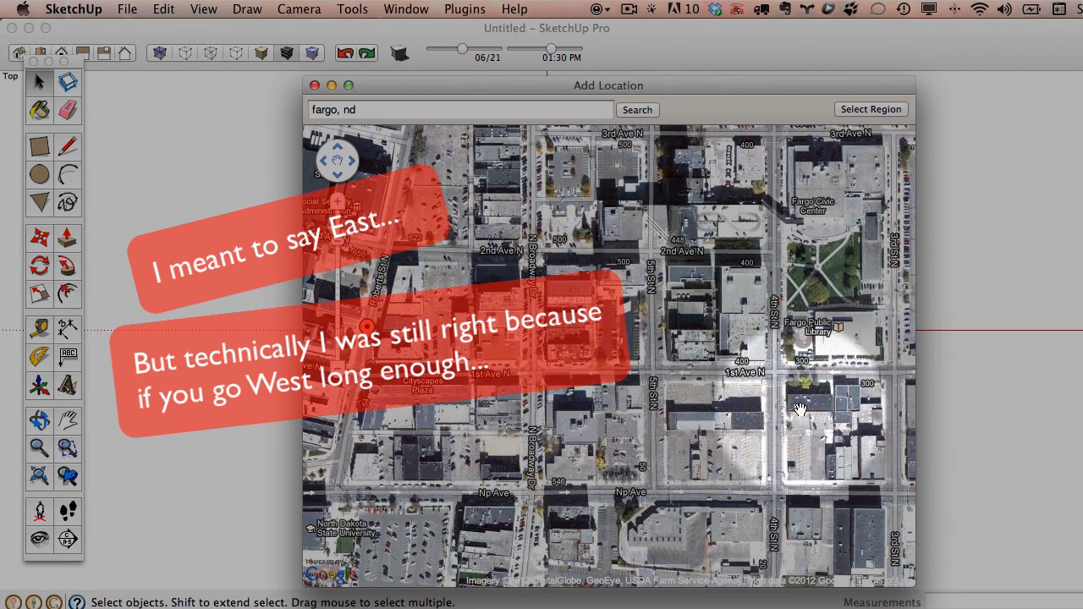
scroll(817, 402, "up", 3)
scroll(737, 404, "down", 3)
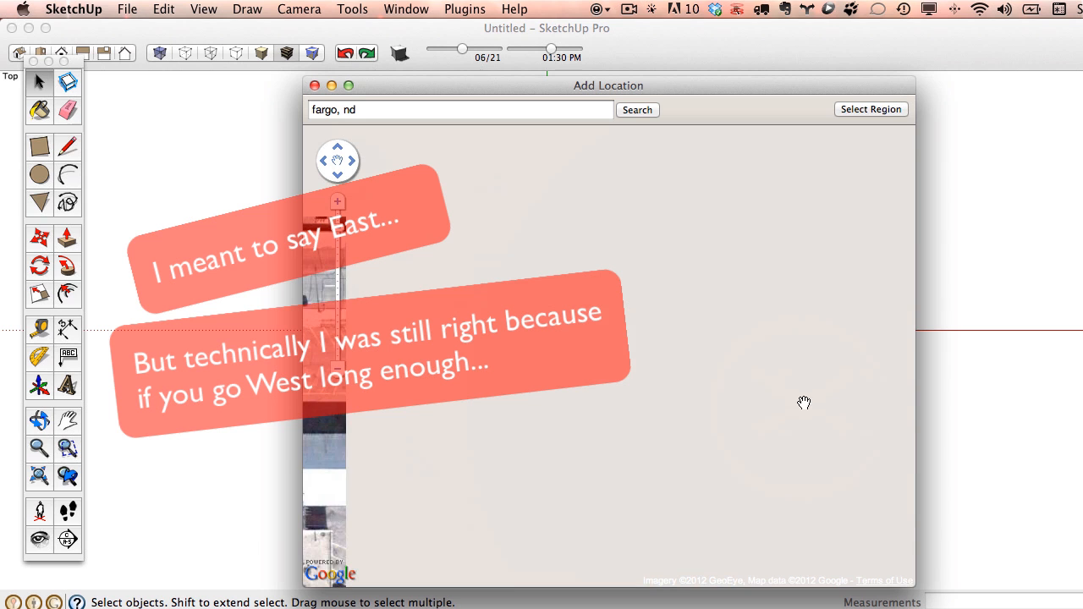
left_click_drag(738, 398, 604, 359)
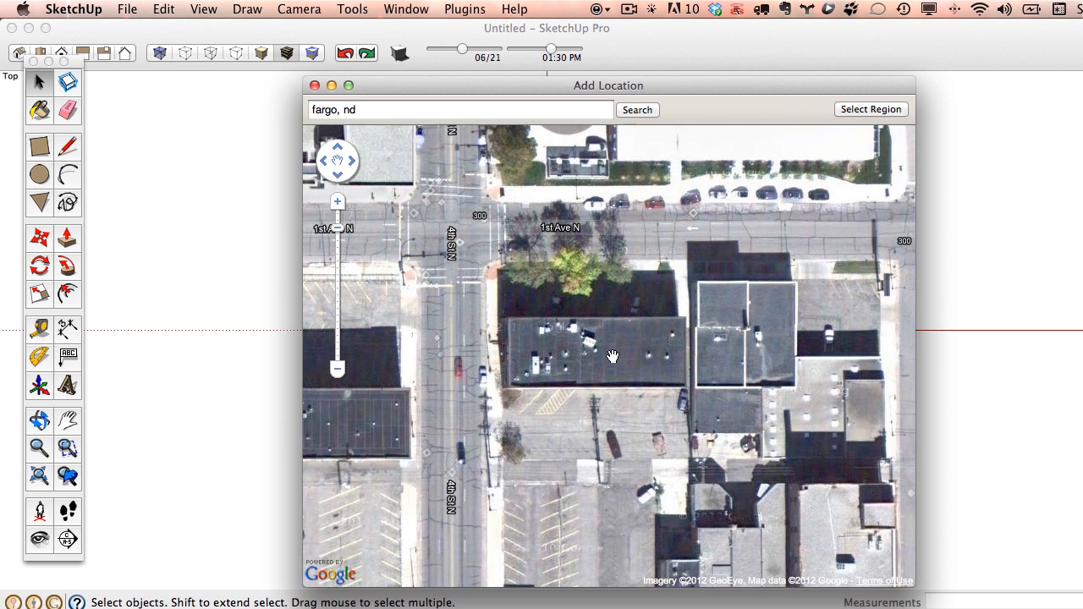
scroll(604, 359, "up", 2)
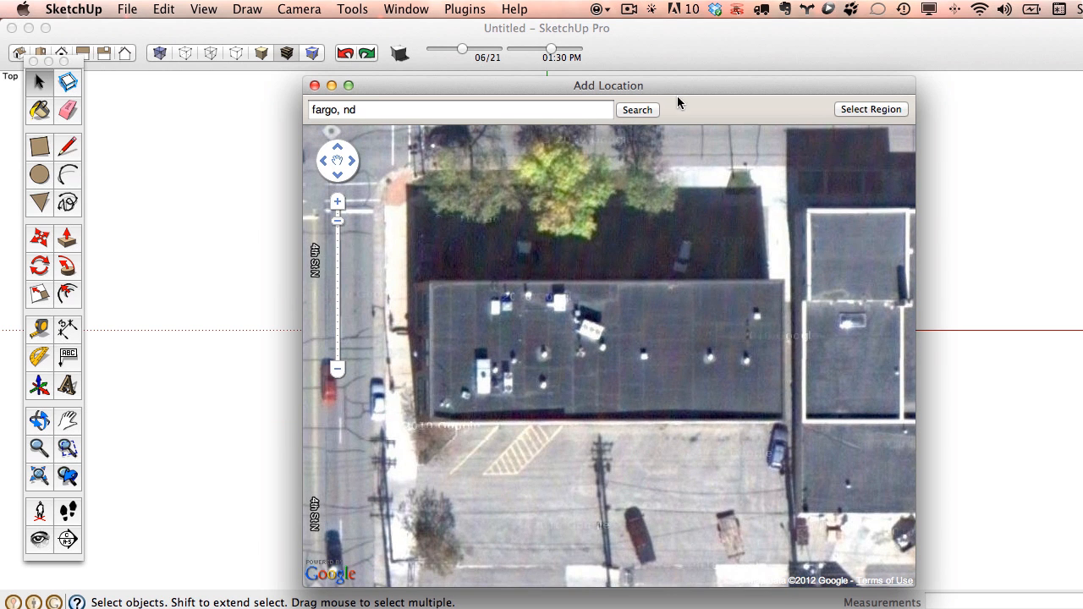
left_click_drag(677, 97, 633, 66)
left_click(830, 87)
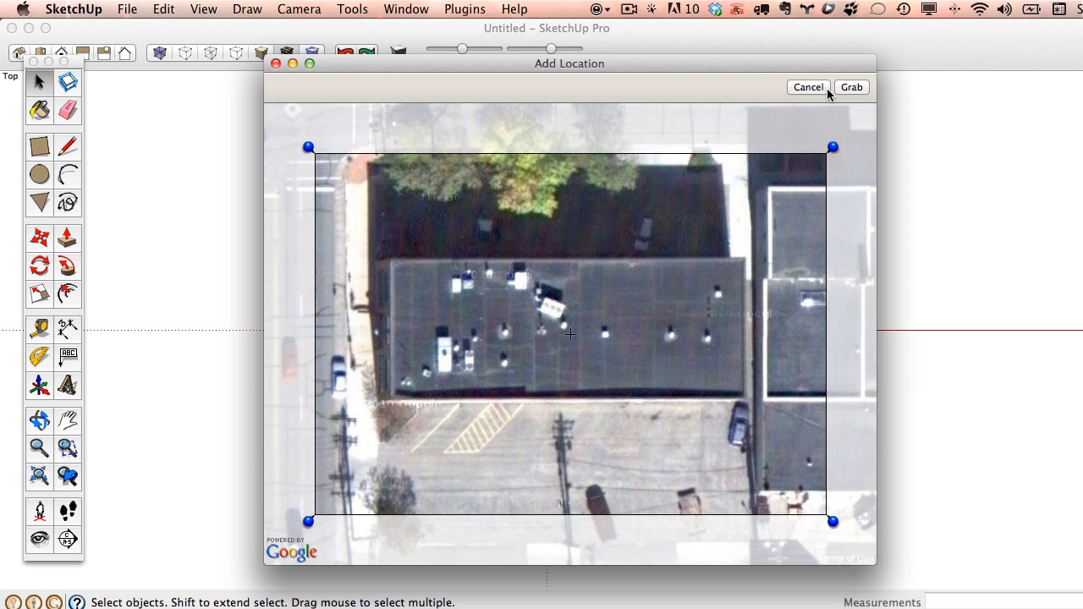
Import the marked aerial imagery and tape-measure a parked car's length to check scale.
left_click(853, 87)
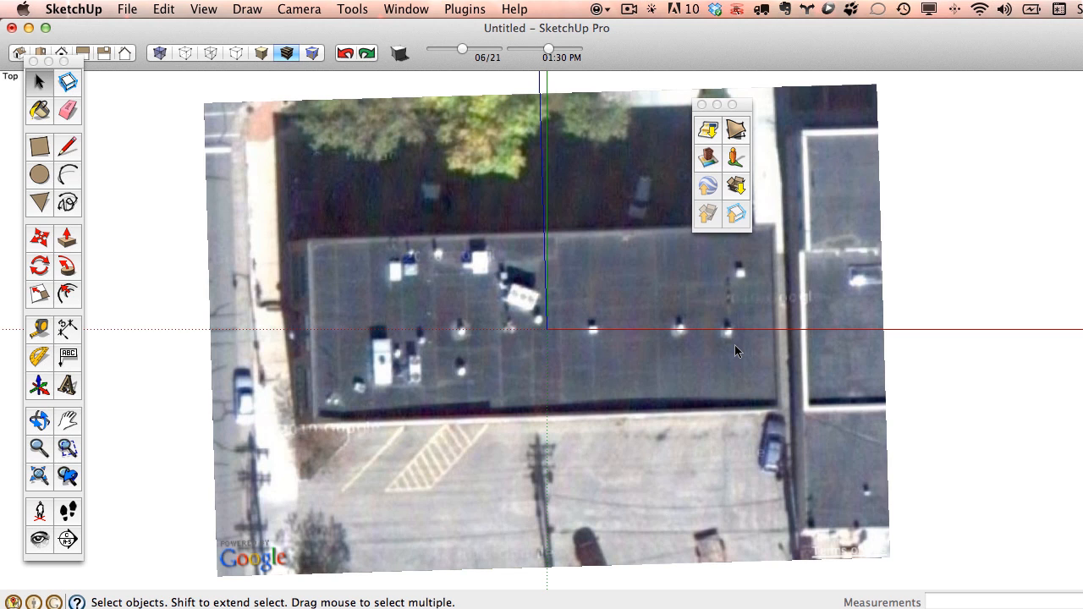
left_click(40, 328)
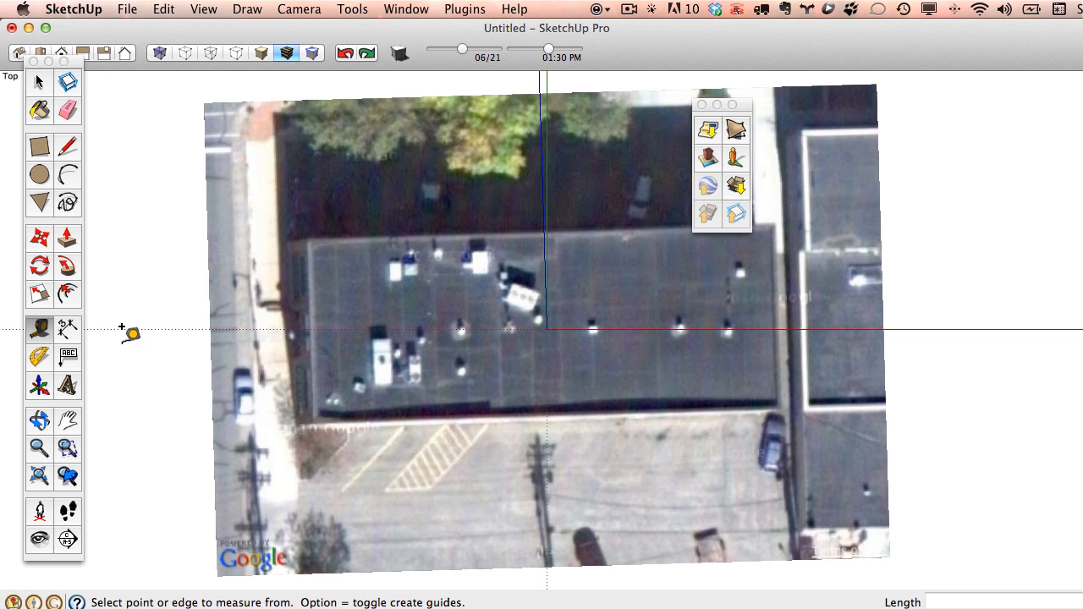
left_click(240, 375)
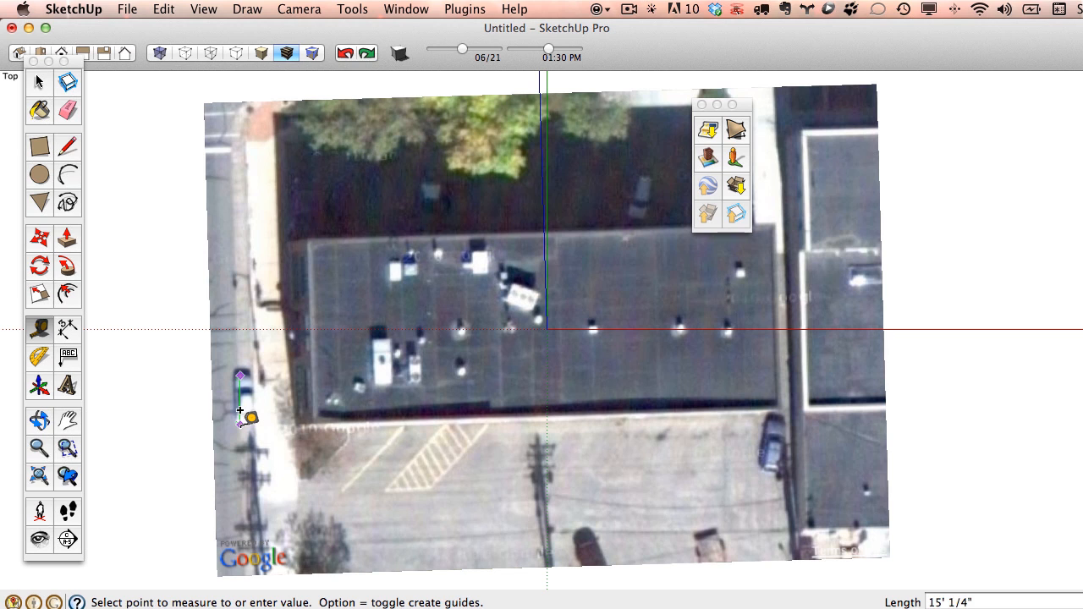
left_click(240, 410)
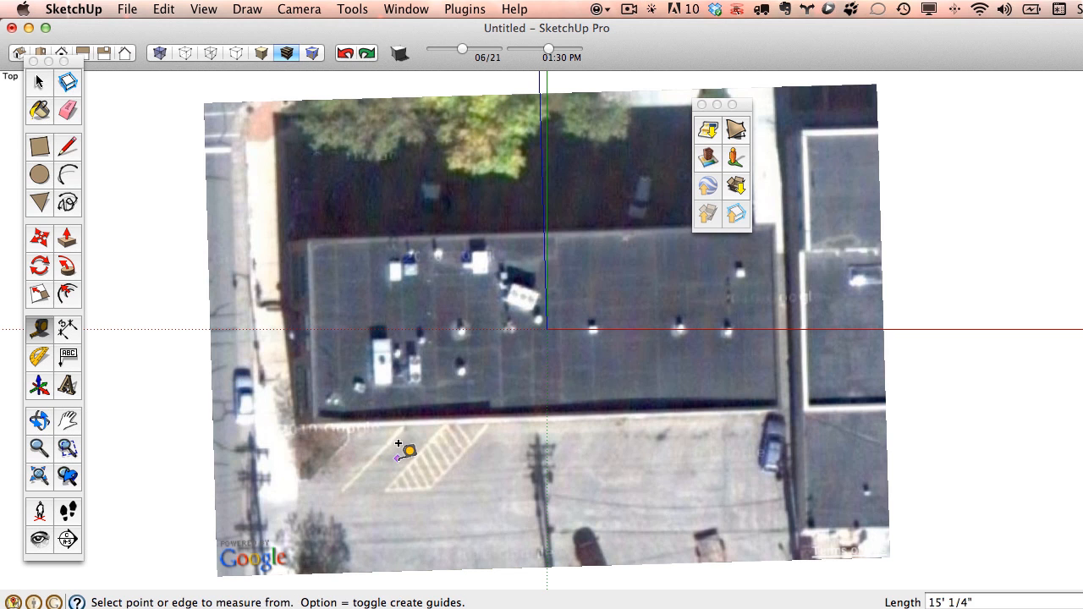
Measure across the parking-lot stripes and along the hatched stripes to confirm the image scale.
scroll(413, 436, "up", 2)
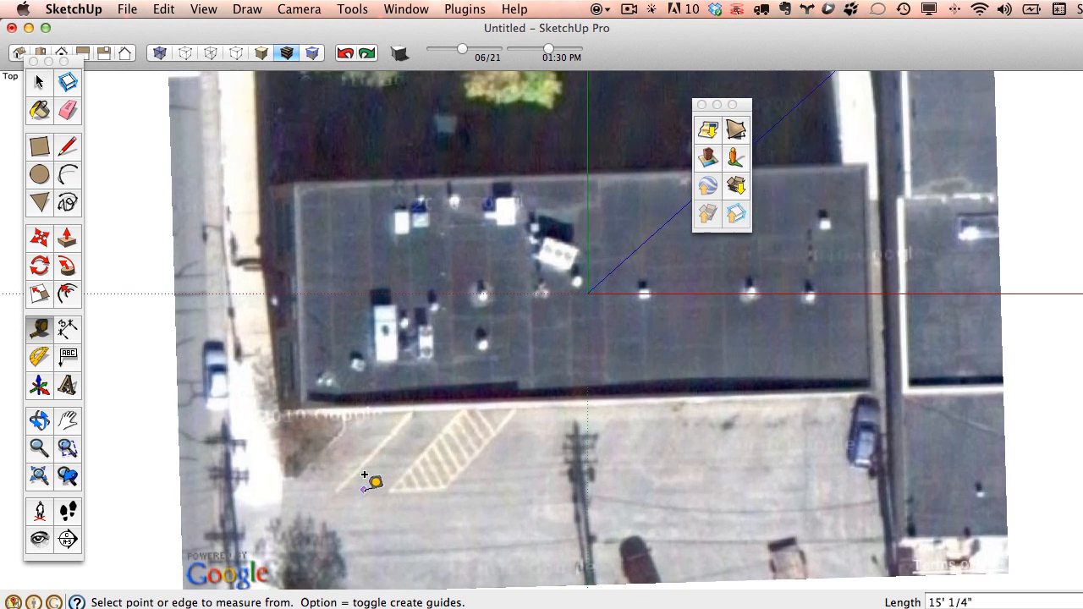
left_click(338, 492)
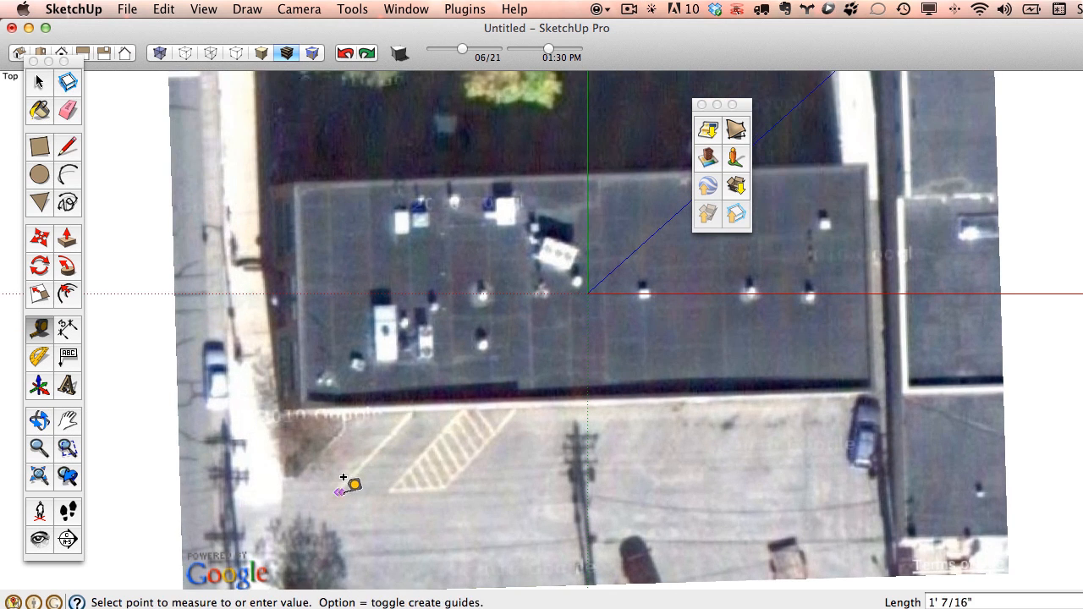
left_click(390, 491)
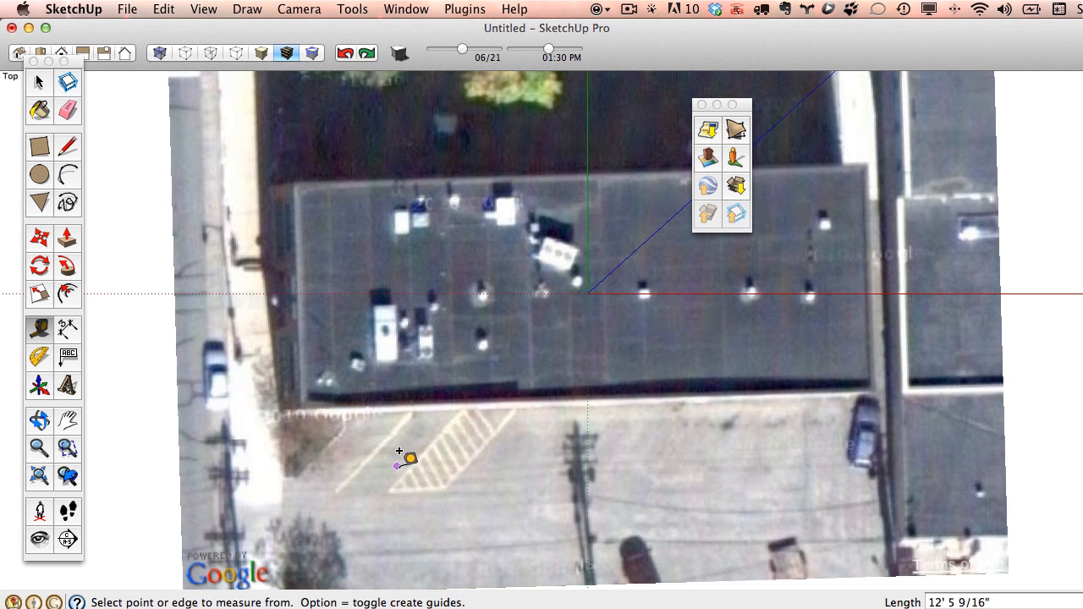
scroll(415, 459, "up", 2)
left_click(409, 473)
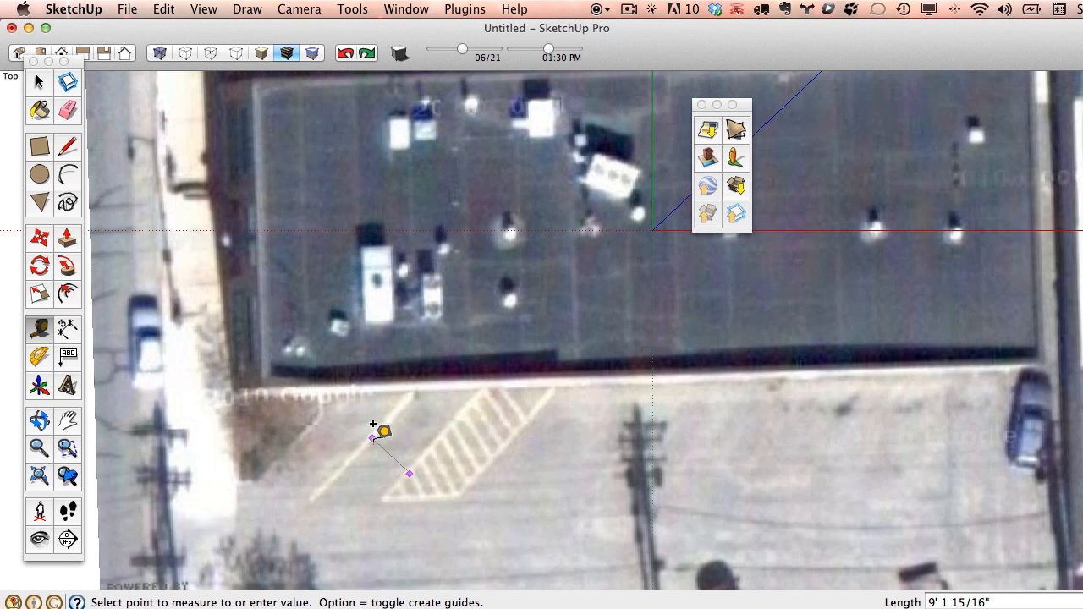
left_click(372, 439)
scroll(382, 434, "down", 5)
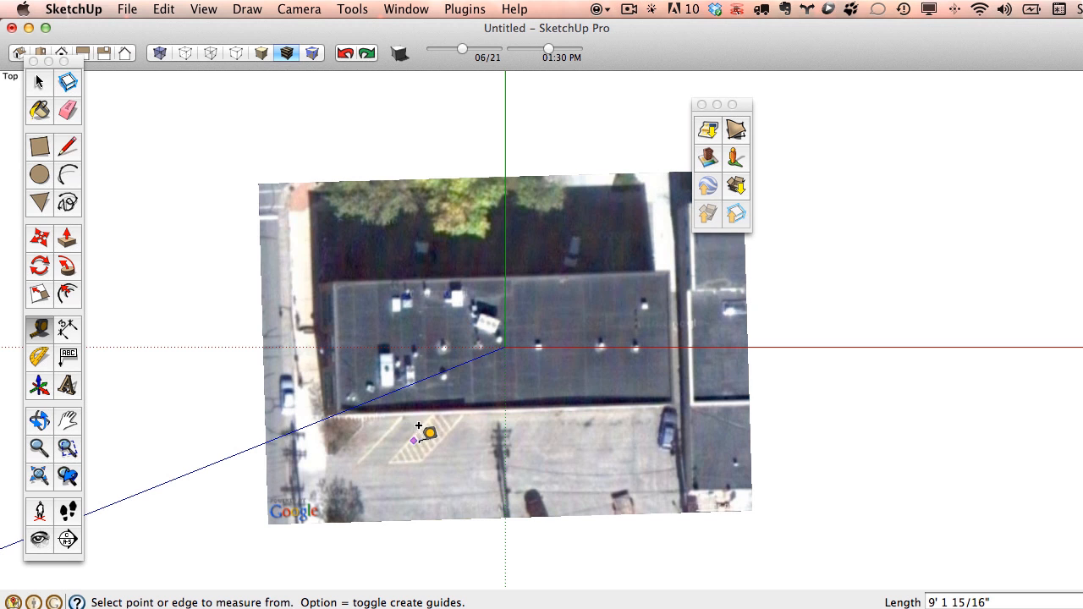
Draw a temporary rectangle on the rooftop and push/pull it into a tall test box.
left_click(38, 145)
left_click(363, 270)
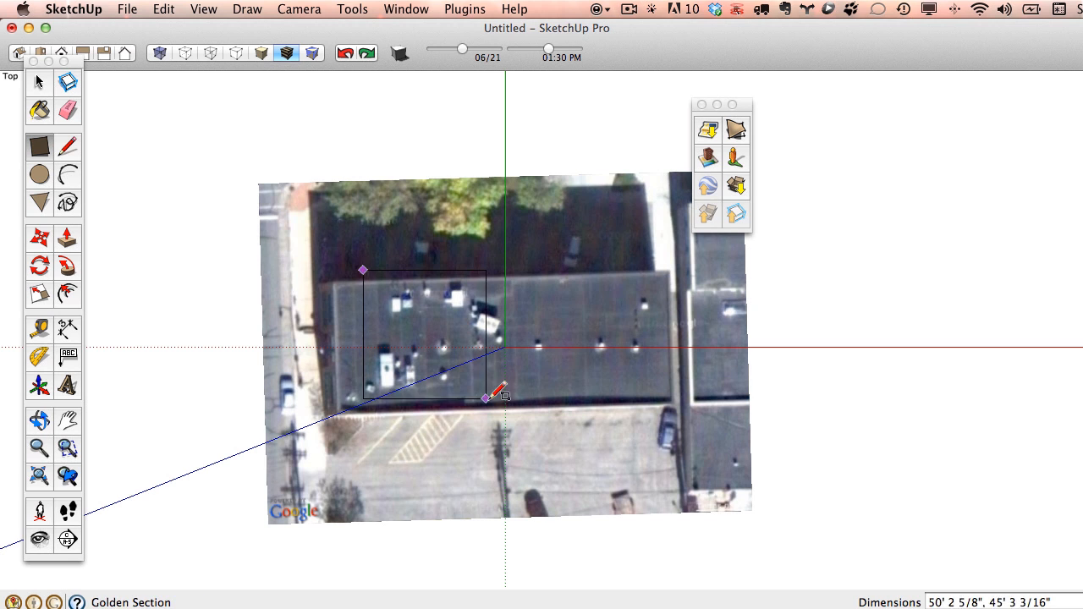
left_click(485, 397)
middle_click_drag(485, 398, 152, 206)
left_click(67, 239)
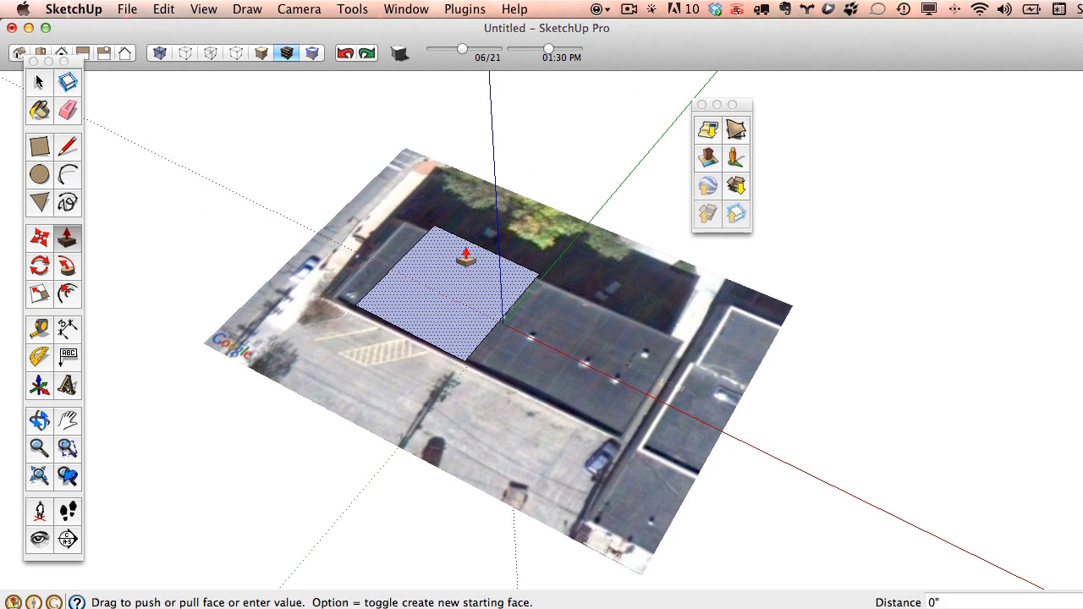
left_click_drag(466, 258, 491, 208)
middle_click_drag(491, 207, 381, 110)
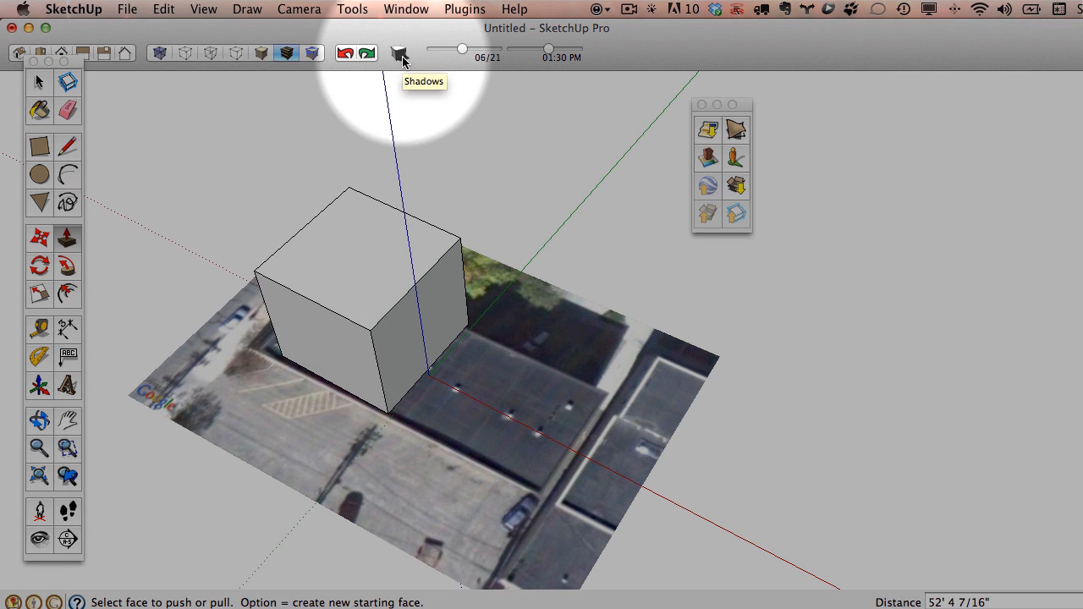
Turn on sun shadows and set the date to 10/29 and the time to 02:16 PM.
left_click(401, 55)
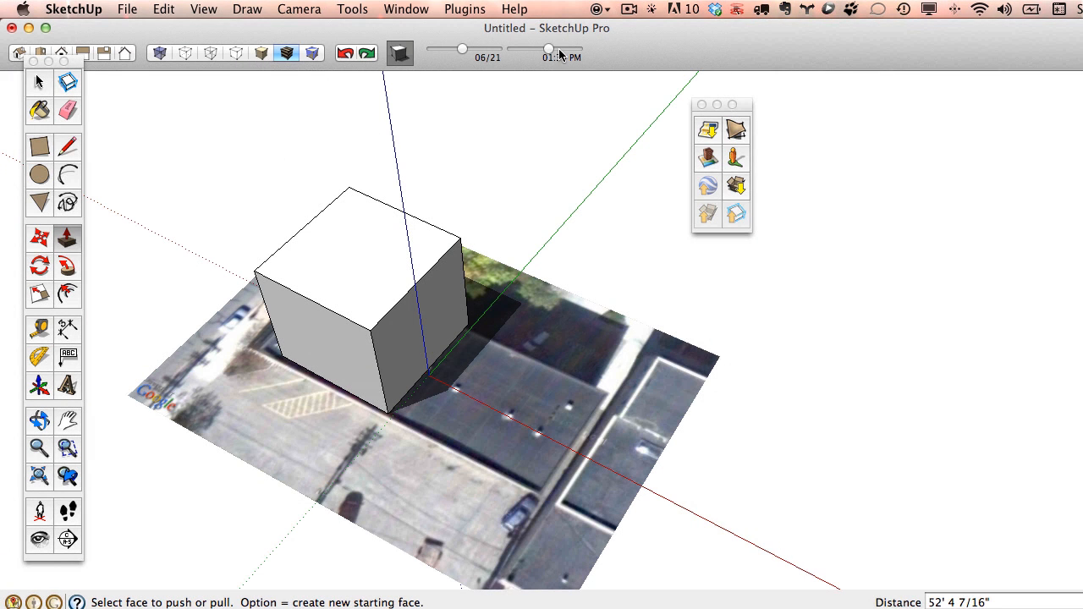
left_click_drag(464, 51, 485, 51)
left_click_drag(557, 55, 556, 81)
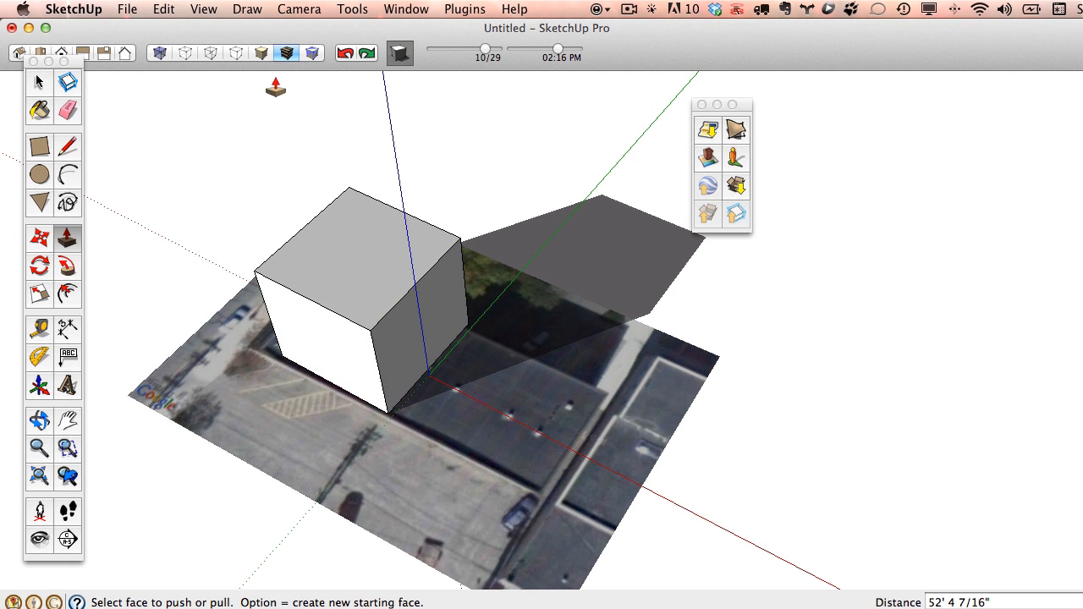
Undo the test box and look straight down on the aerial image in Top view.
left_click(346, 56)
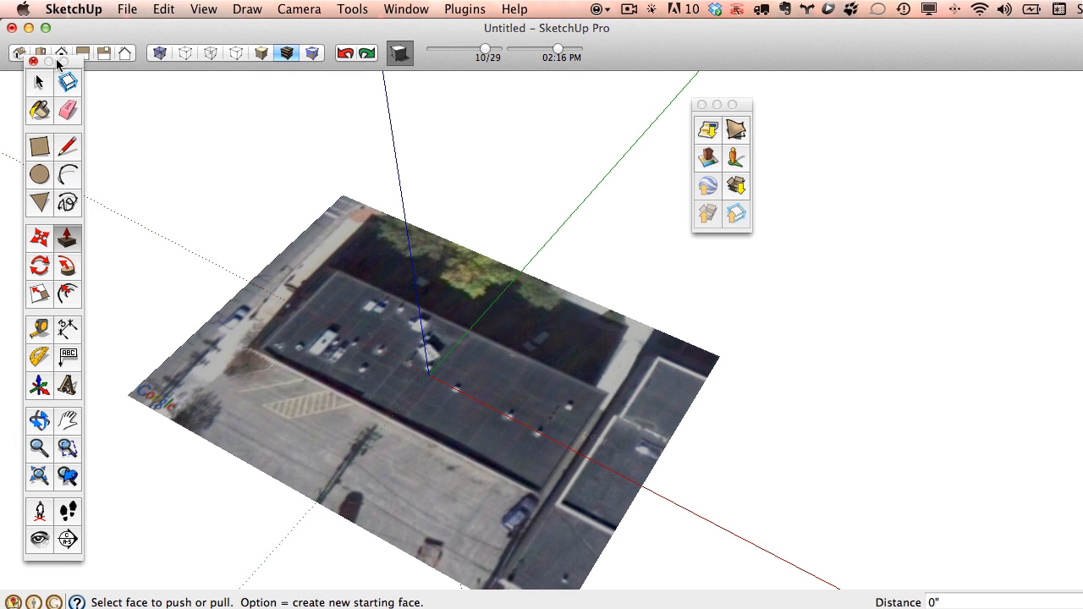
left_click(40, 55)
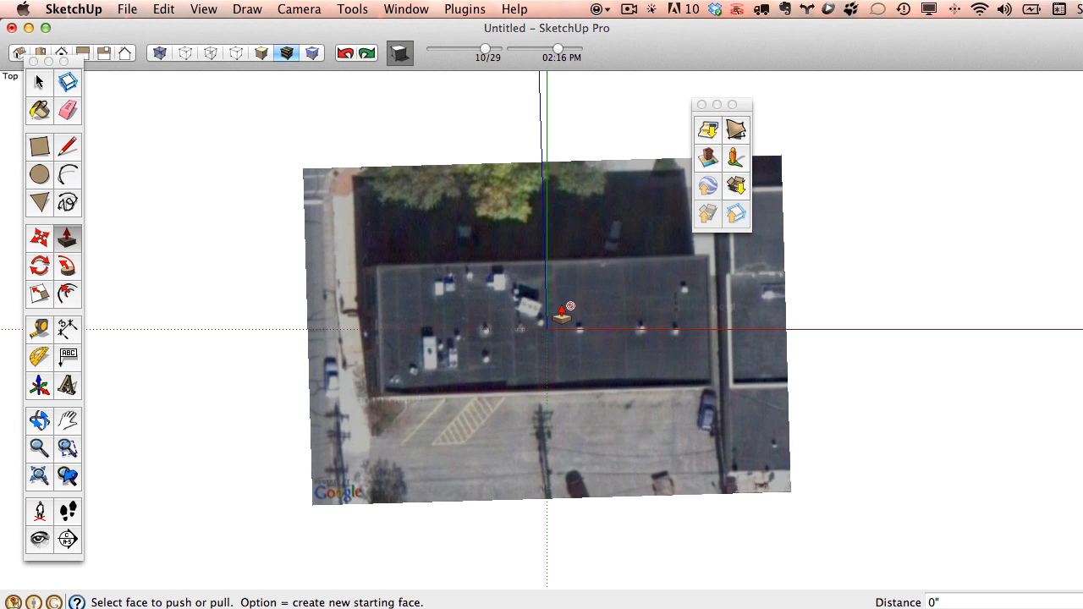
left_click(68, 146)
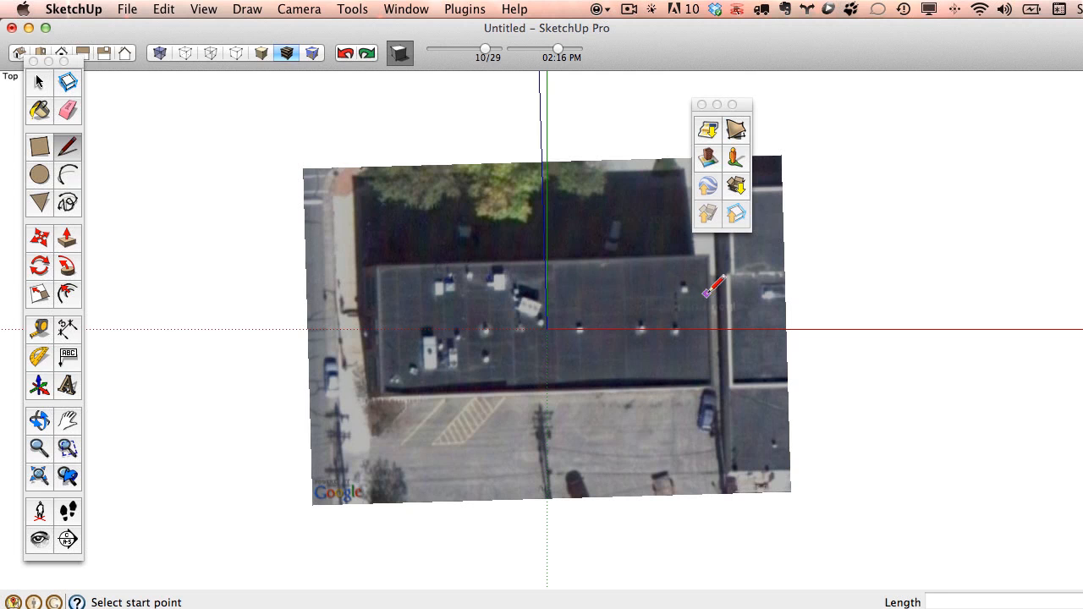
Trace the flat roof's top and left edges over the aerial photo.
scroll(709, 266, "up", 5)
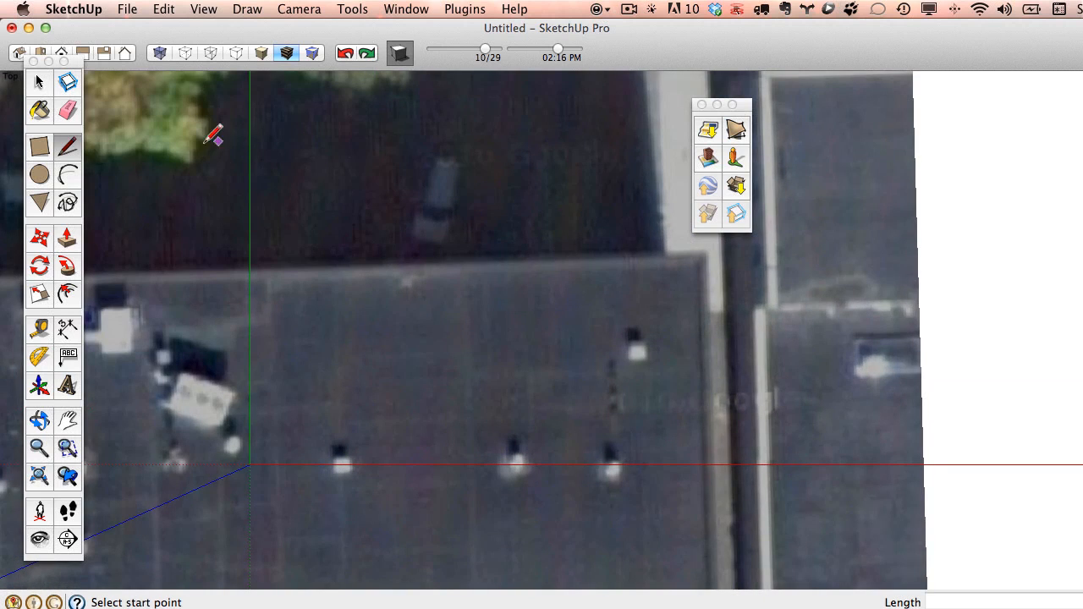
left_click(701, 257)
scroll(604, 280, "down", 5)
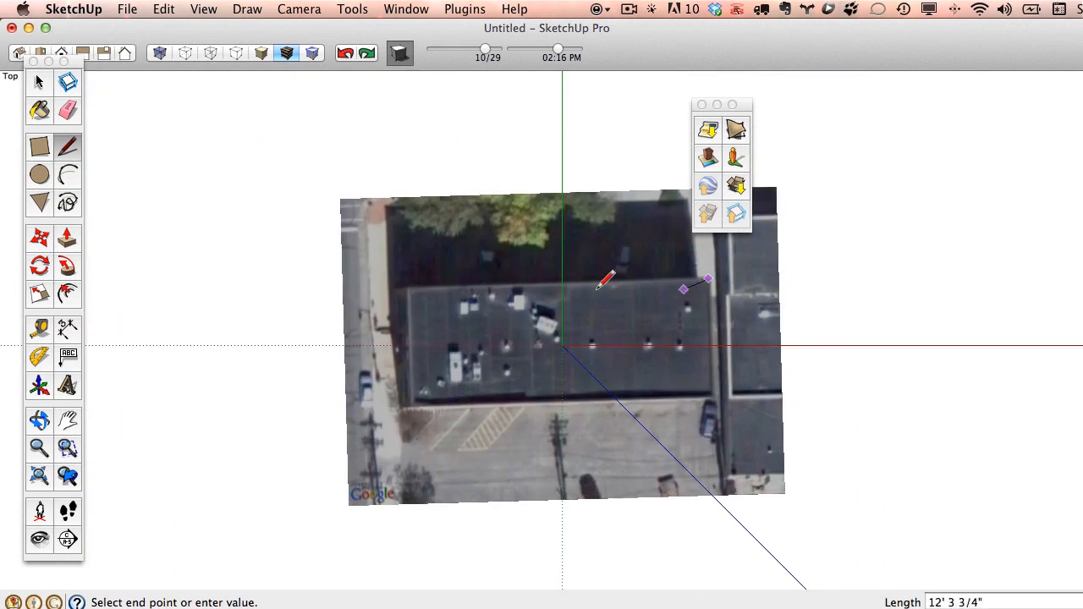
scroll(413, 285, "up", 6)
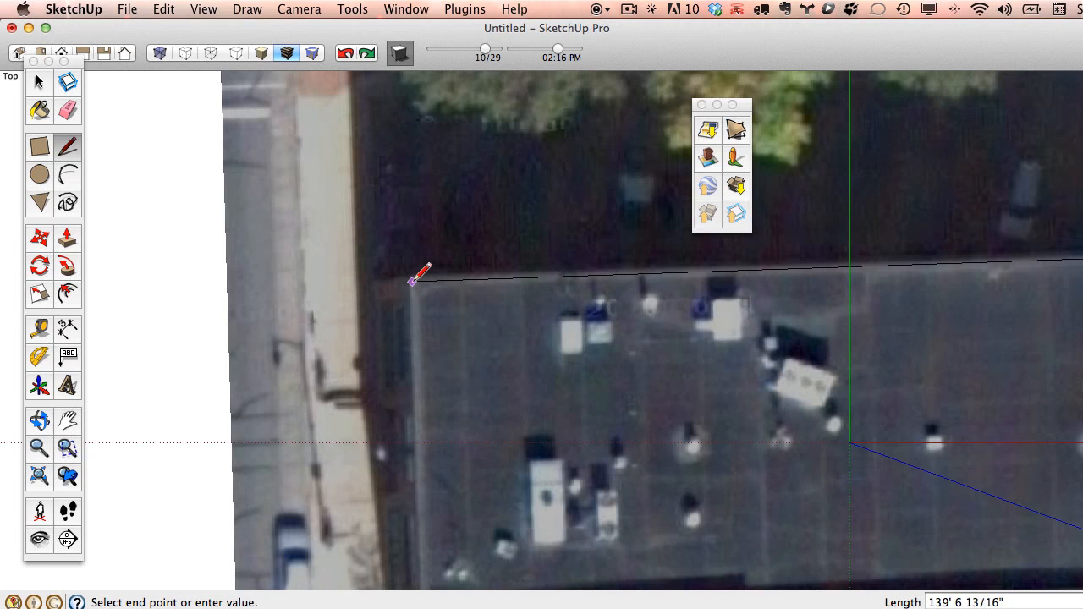
left_click(413, 280)
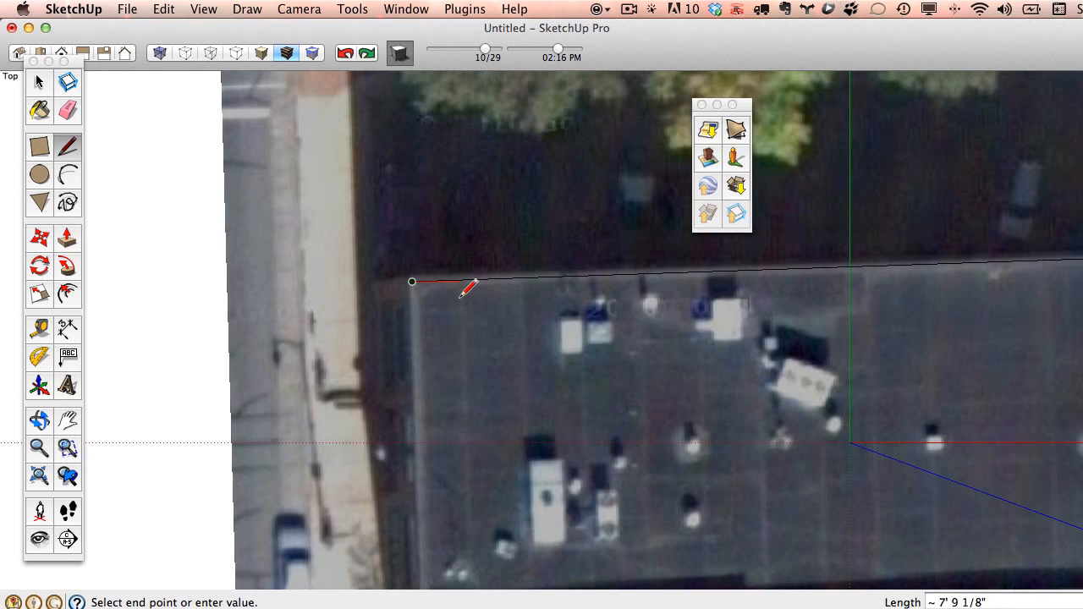
scroll(468, 286, "down", 1)
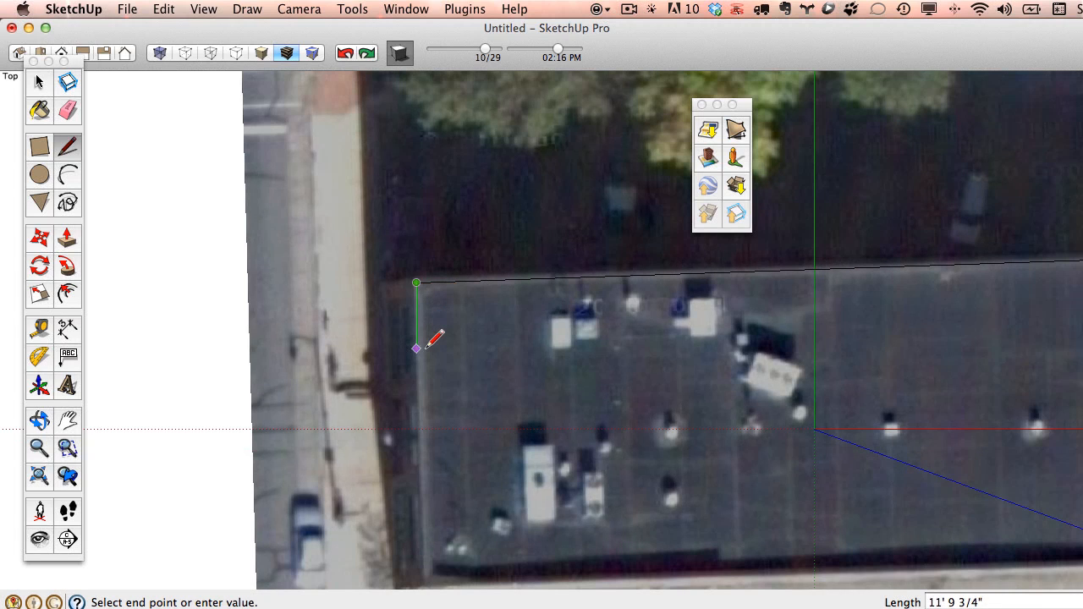
scroll(430, 328, "up", 2)
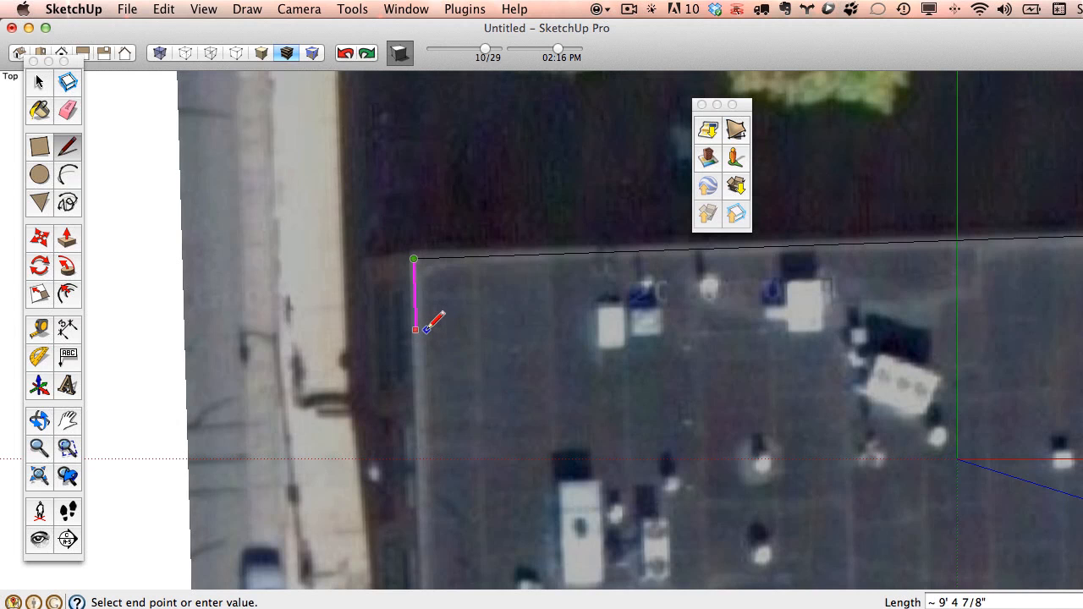
scroll(428, 329, "down", 3)
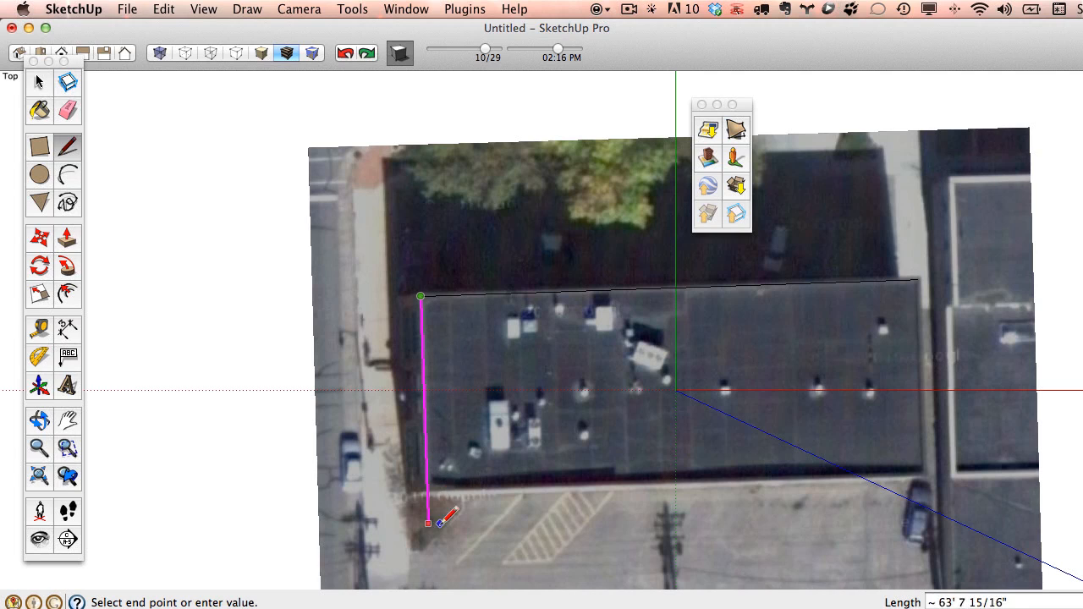
left_click(427, 498)
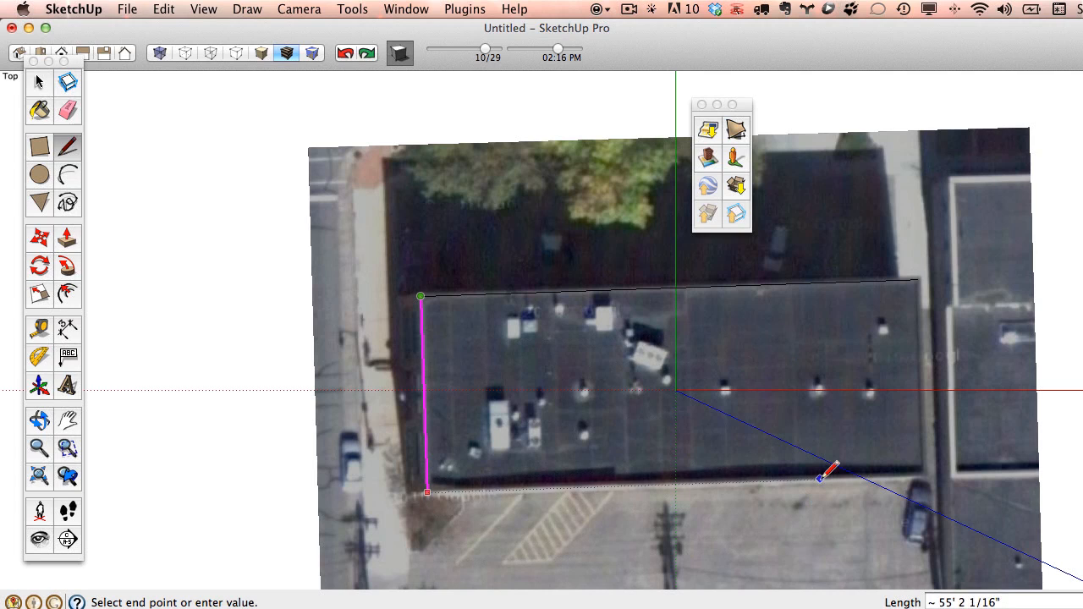
Draw a bottom edge toward the right corner, then undo that stray edge.
left_click(933, 476)
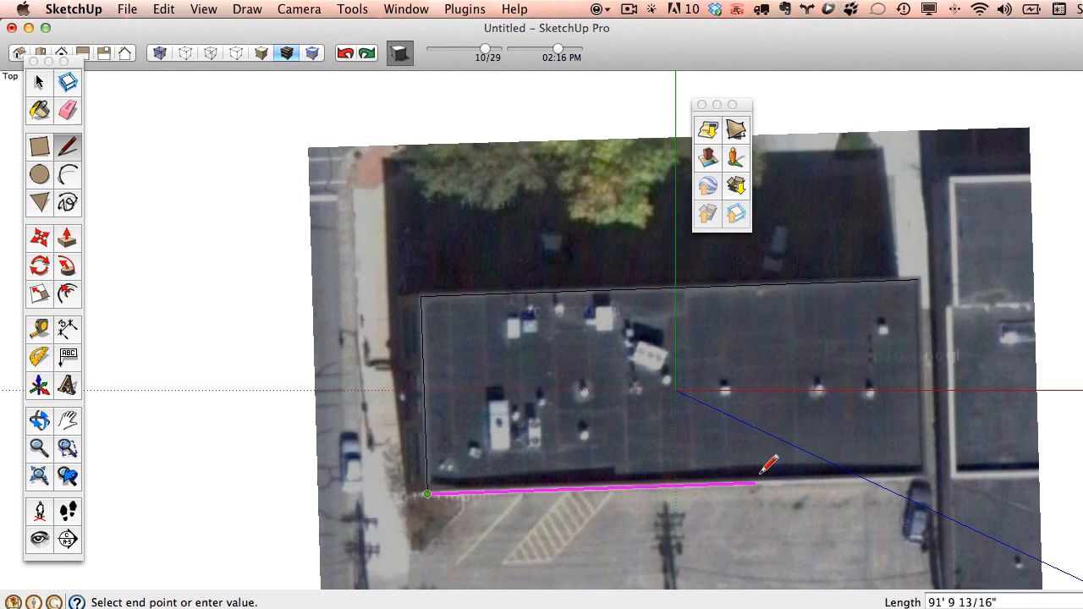
left_click(926, 476)
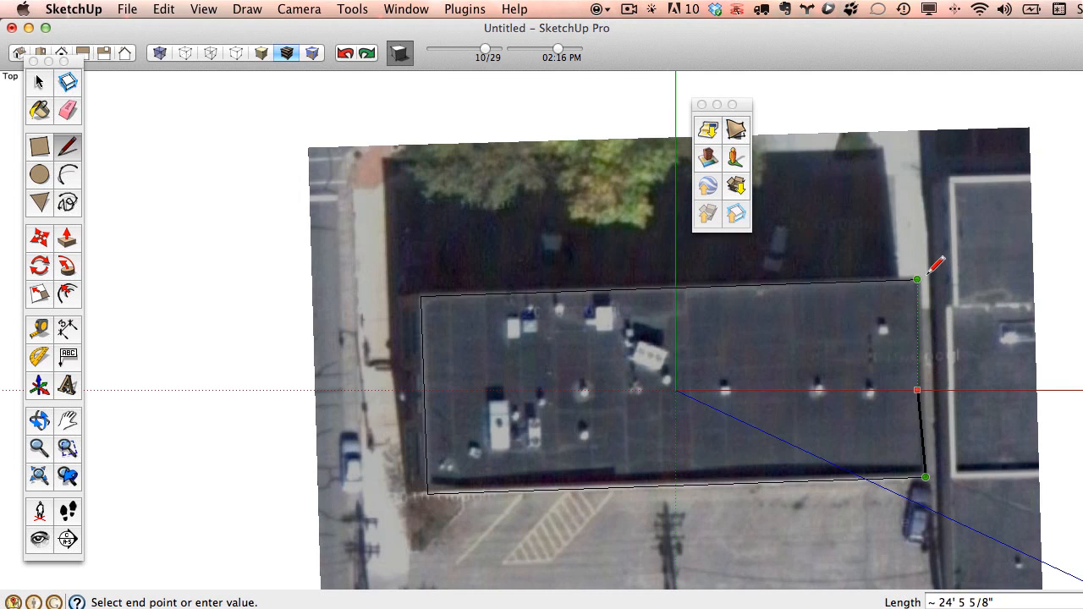
left_click(350, 56)
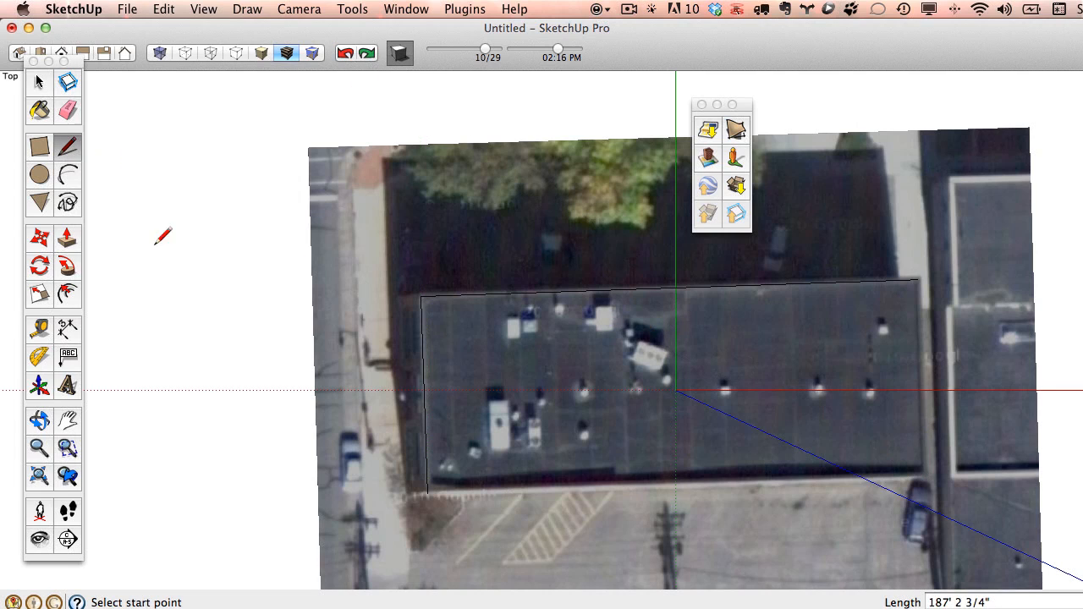
Redraw the axis-locked bottom edge (about 139' 6 13/16") and close the outline into a face.
left_click(428, 495)
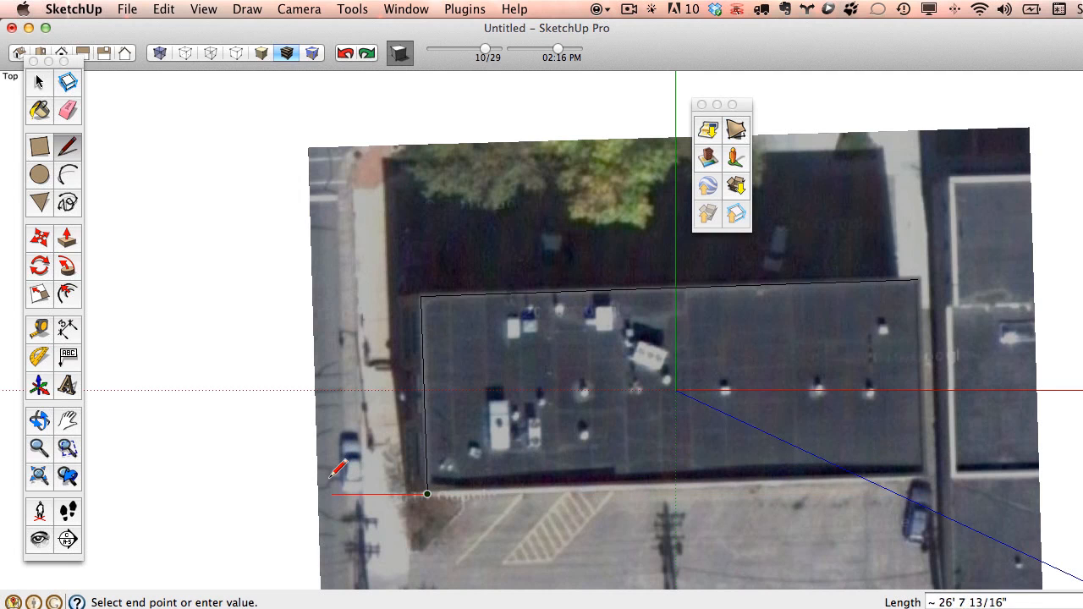
scroll(455, 499, "up", 5)
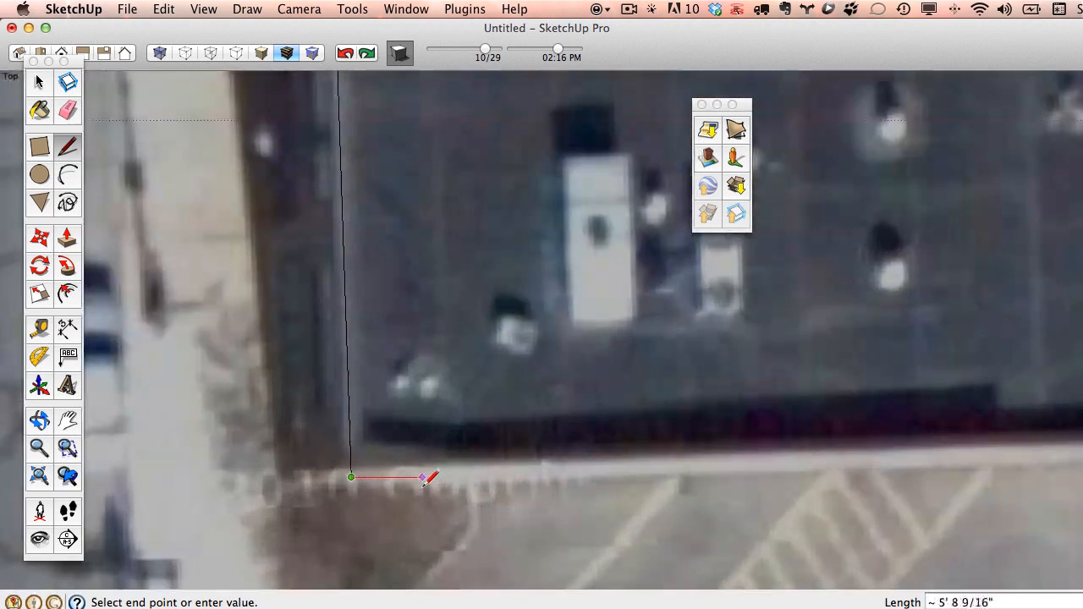
scroll(474, 460, "down", 5)
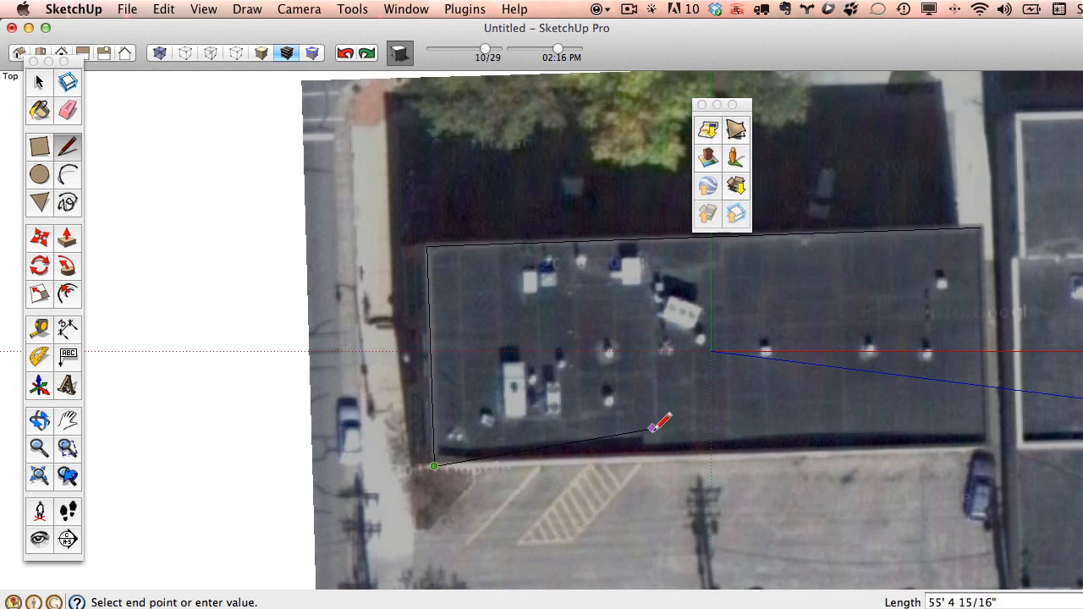
key("shift")
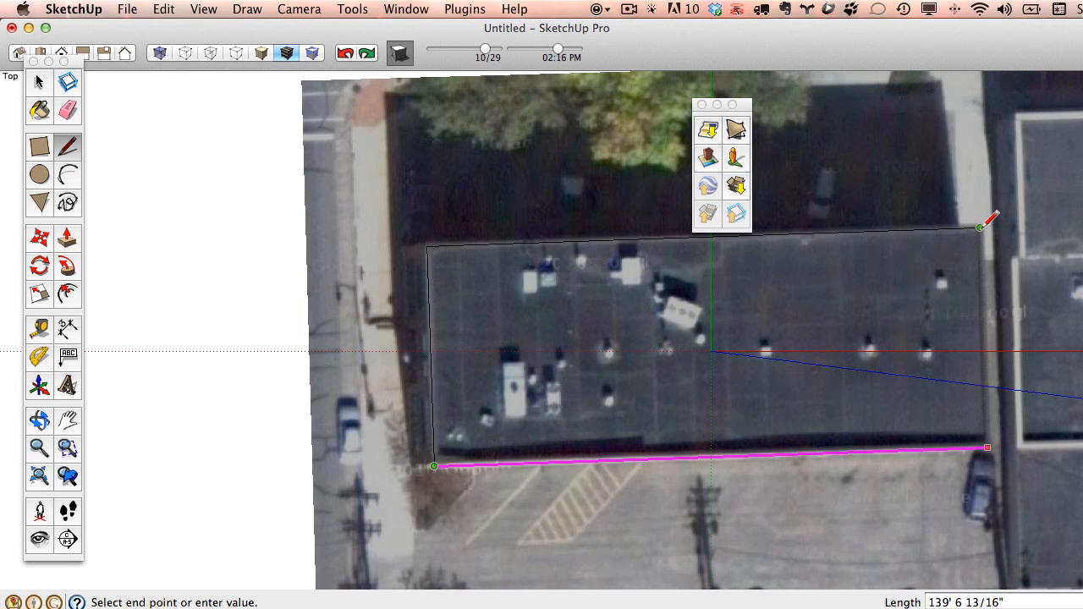
left_click(981, 225)
left_click(981, 227)
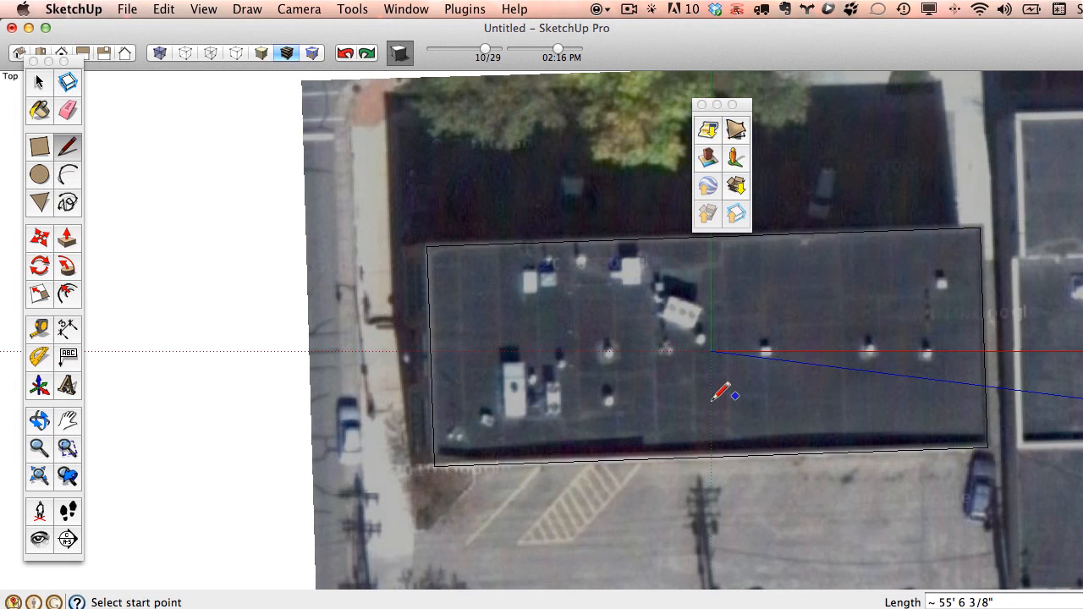
mouse_move(713, 402)
middle_mouse_down()
mouse_move(948, 233)
mouse_move(933, 243)
middle_mouse_up()
mouse_move(535, 431)
middle_mouse_down()
mouse_move(694, 350)
mouse_move(511, 377)
middle_mouse_up()
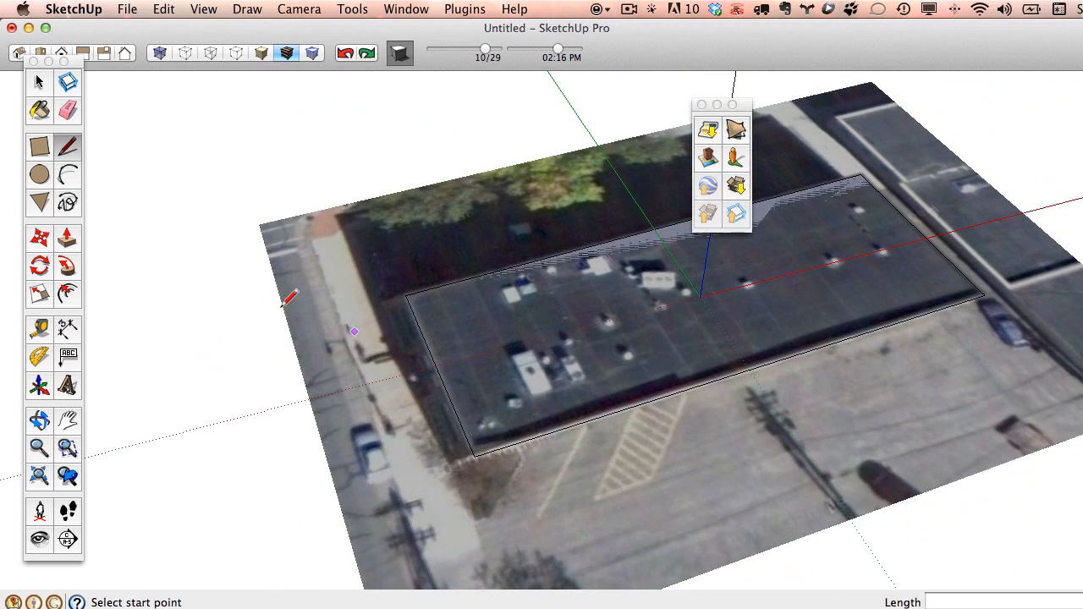
Align the drawing axes to the roof face's edges with Align Axes.
right_click(477, 363)
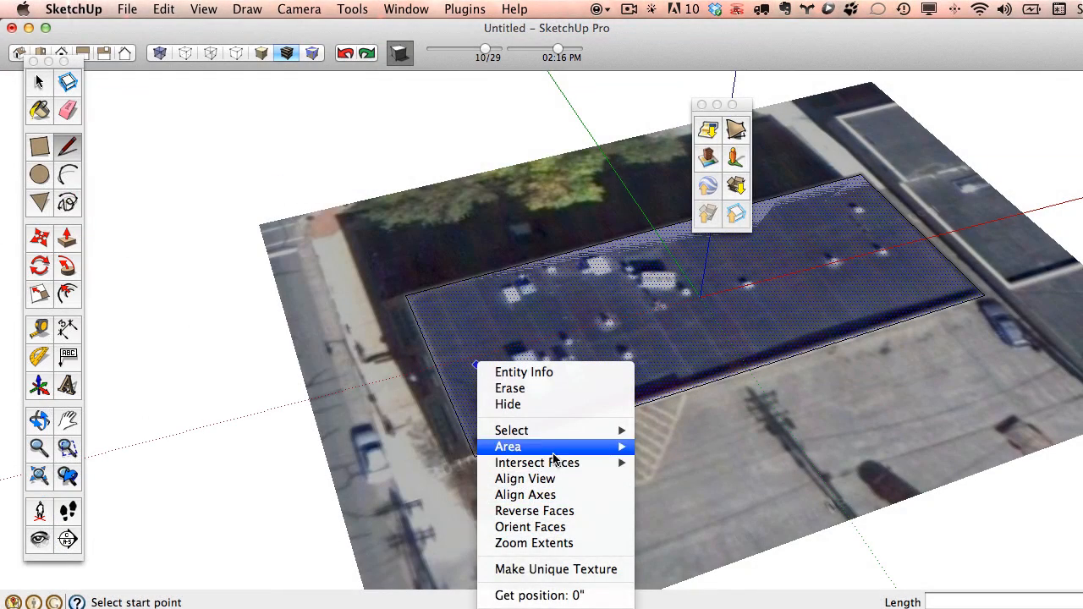
mouse_move(556, 465)
left_click(563, 495)
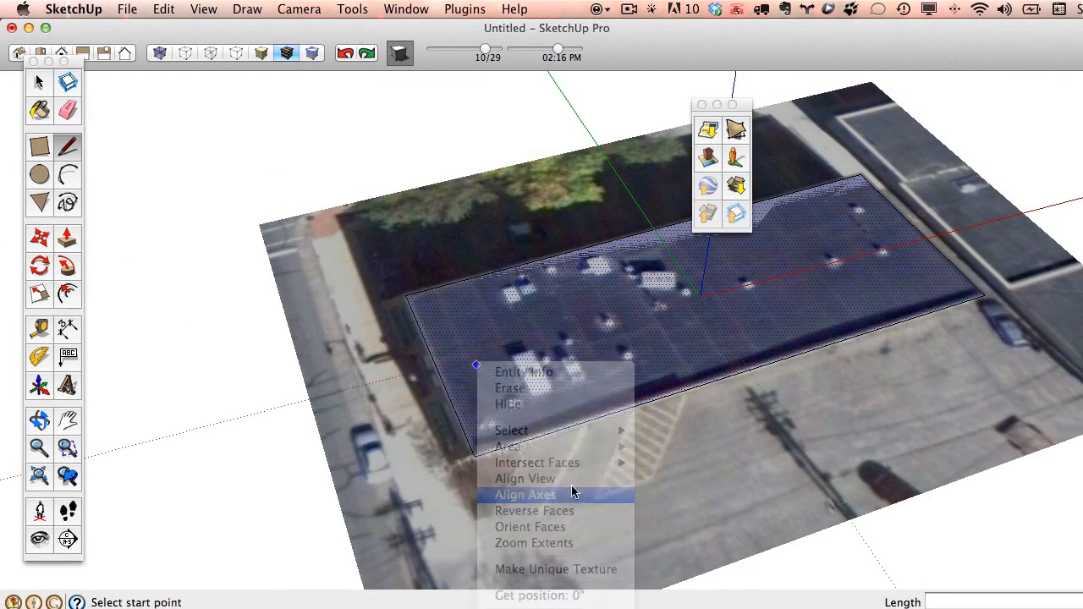
mouse_move(547, 468)
middle_mouse_down()
mouse_move(460, 339)
mouse_move(581, 358)
mouse_move(520, 367)
mouse_move(573, 407)
mouse_move(277, 331)
middle_mouse_up()
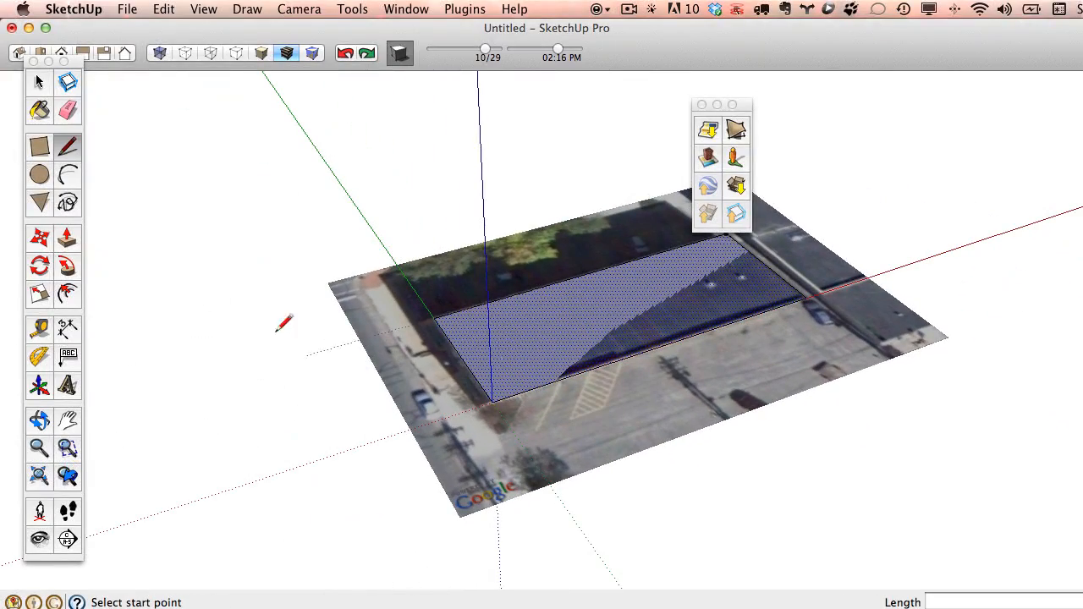
left_click(68, 244)
mouse_move(495, 380)
middle_mouse_down()
mouse_move(604, 402)
mouse_move(537, 387)
mouse_move(546, 449)
mouse_move(581, 437)
mouse_move(489, 465)
middle_mouse_up()
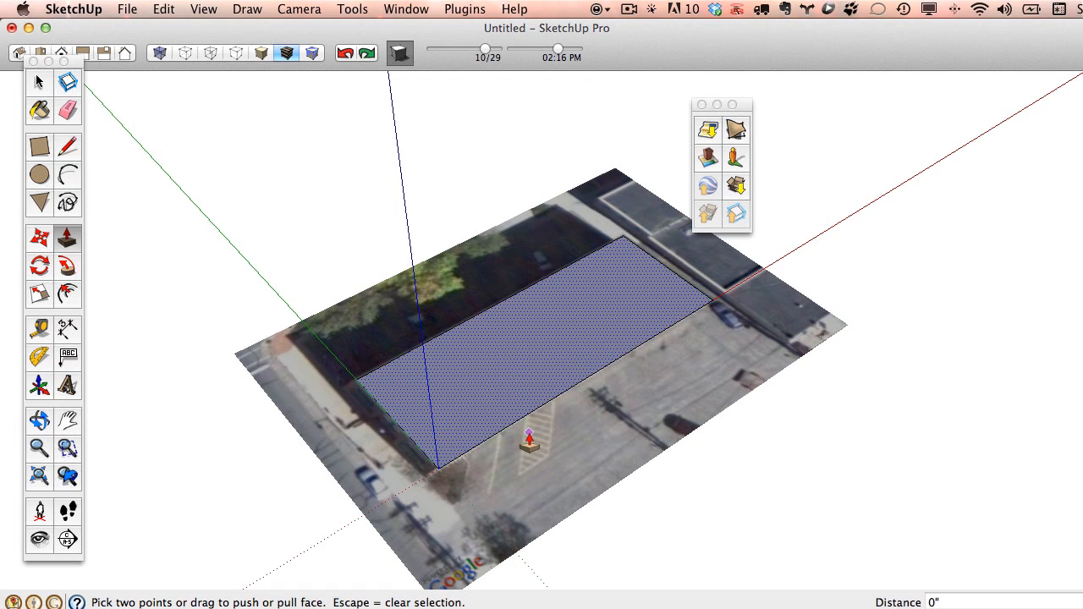
Pull the footprint up 49' 11 1/2" into a block and turn shadows off.
left_click(479, 412)
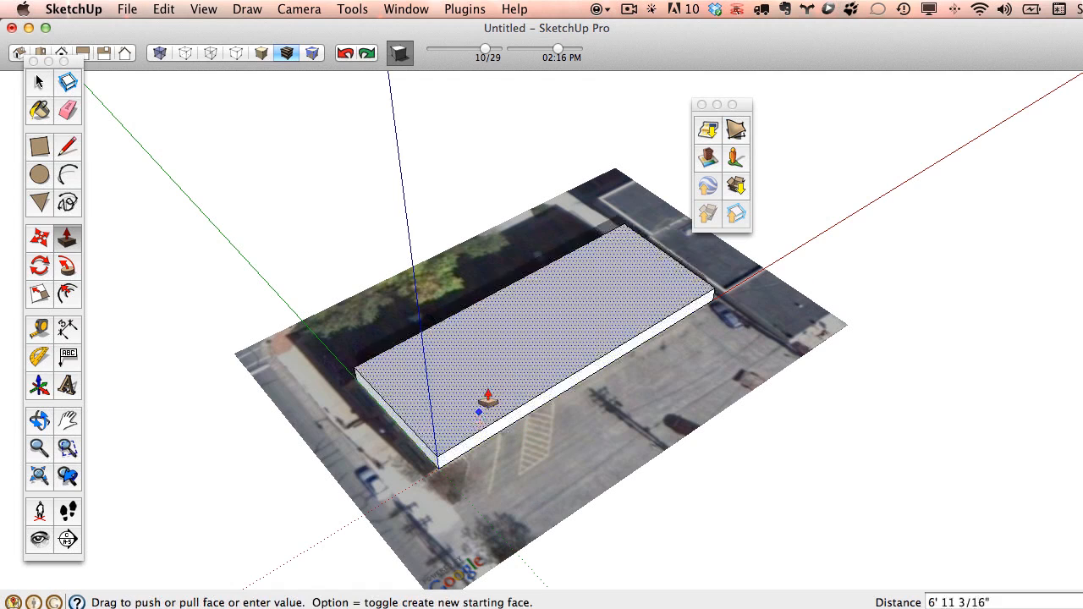
left_click(499, 325)
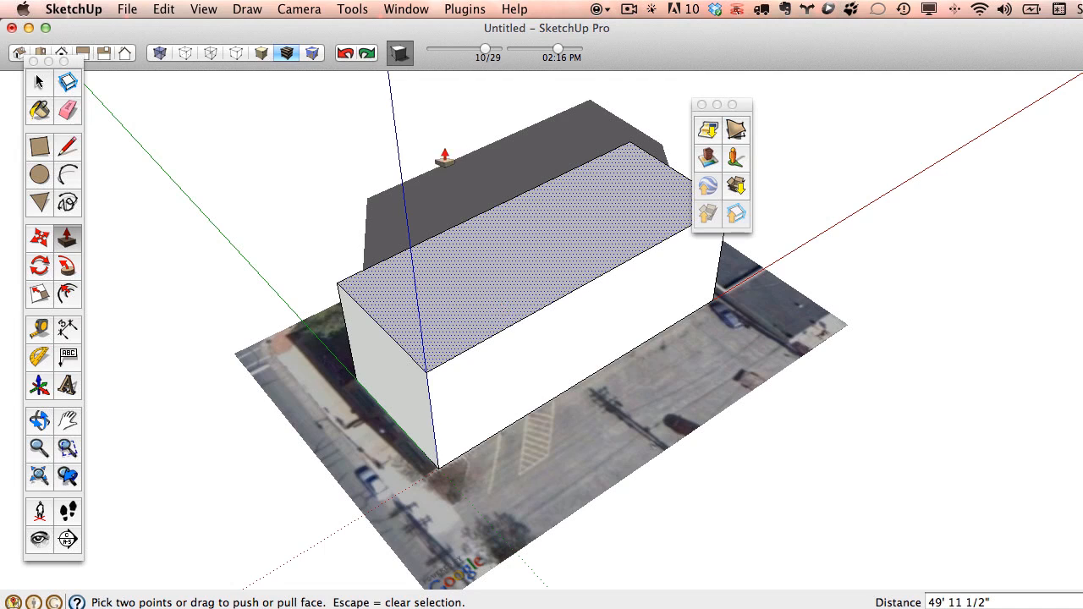
left_click(401, 55)
Orbit around the block, glance at the geo-modeling help page, and return to SketchUp.
key("o")
left_click_drag(641, 387, 506, 285)
key("p")
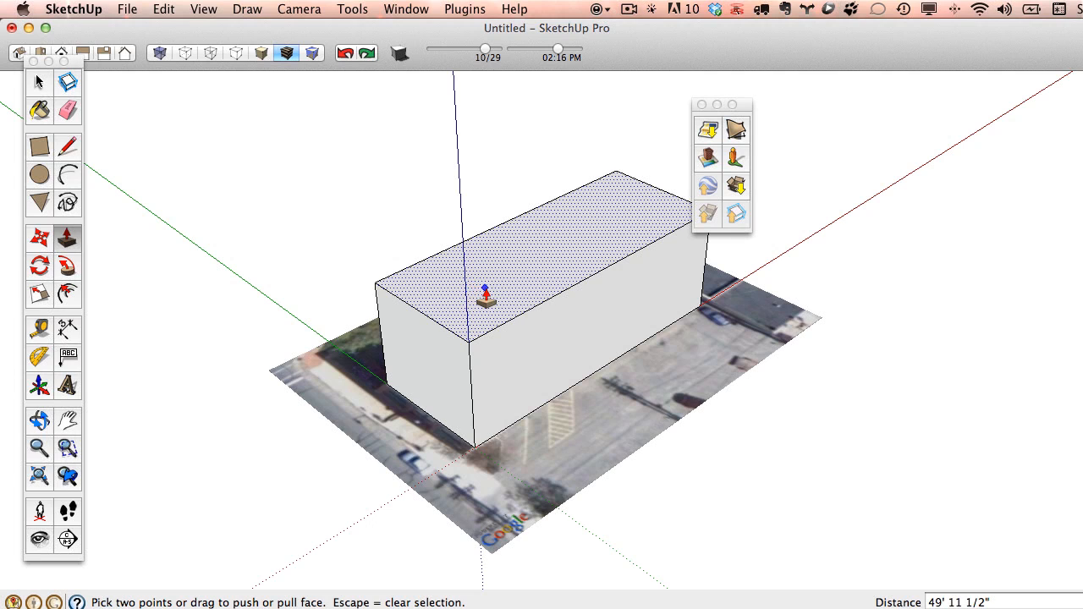
middle_click_drag(445, 320, 474, 308)
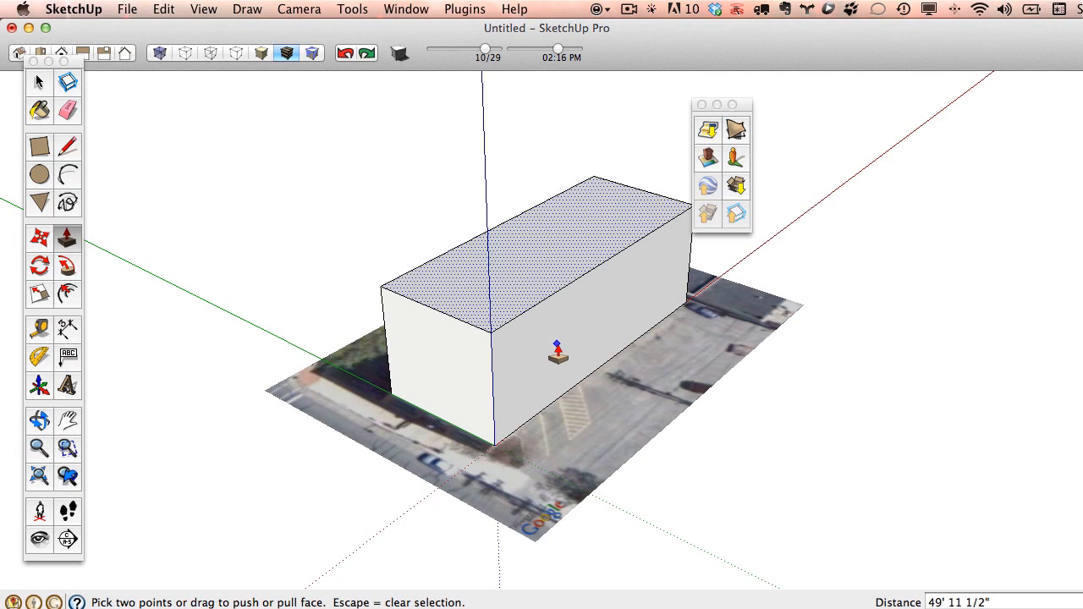
key("super+Tab")
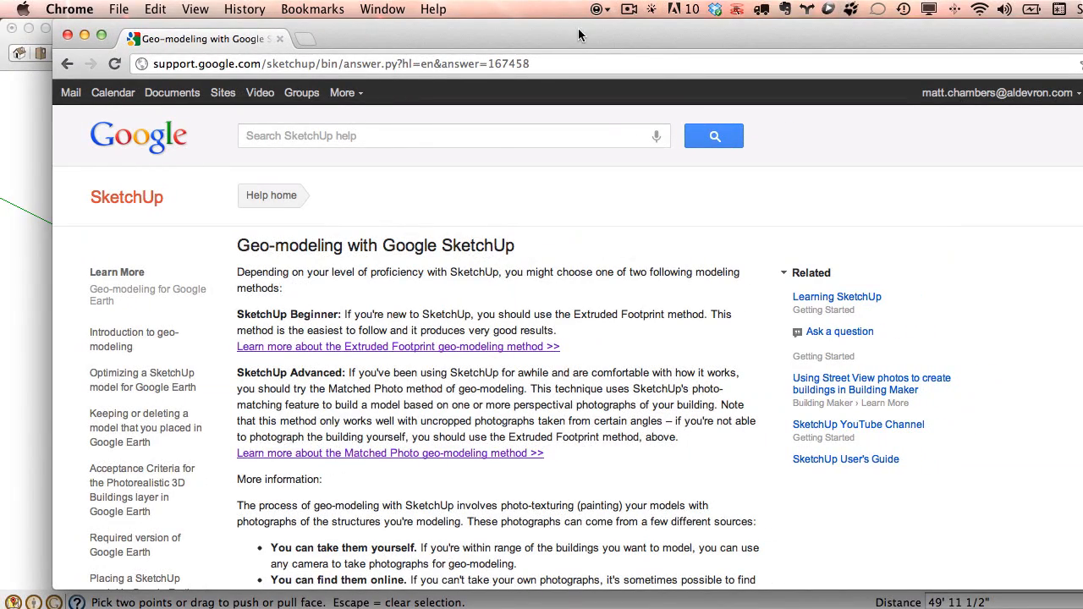
key("super+m")
left_click(654, 39)
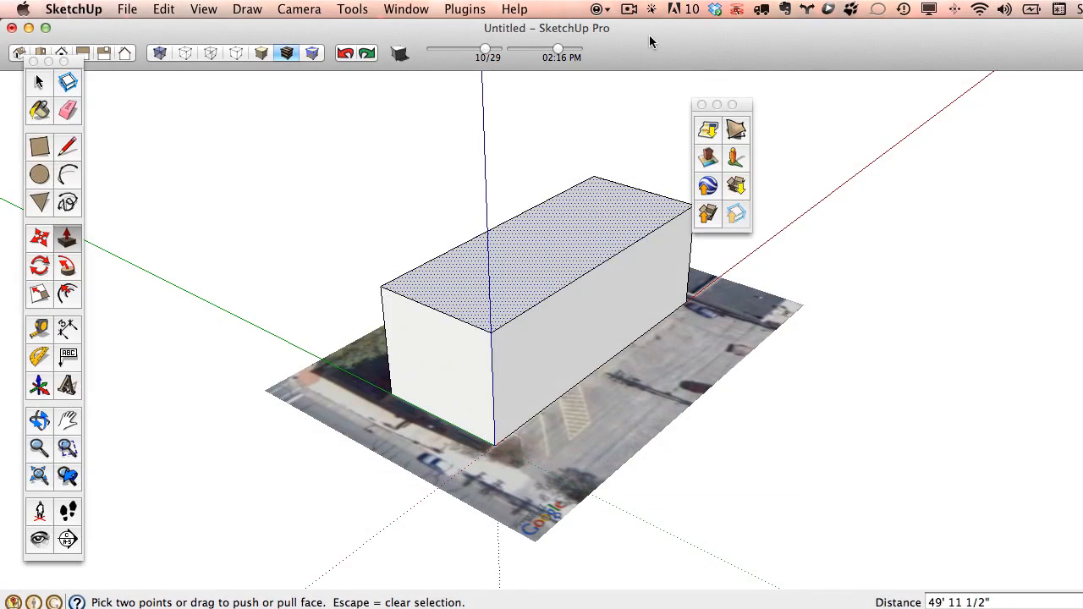
Choose Add Photo Texture on the building's front face to open the Street View browser.
left_click(34, 85)
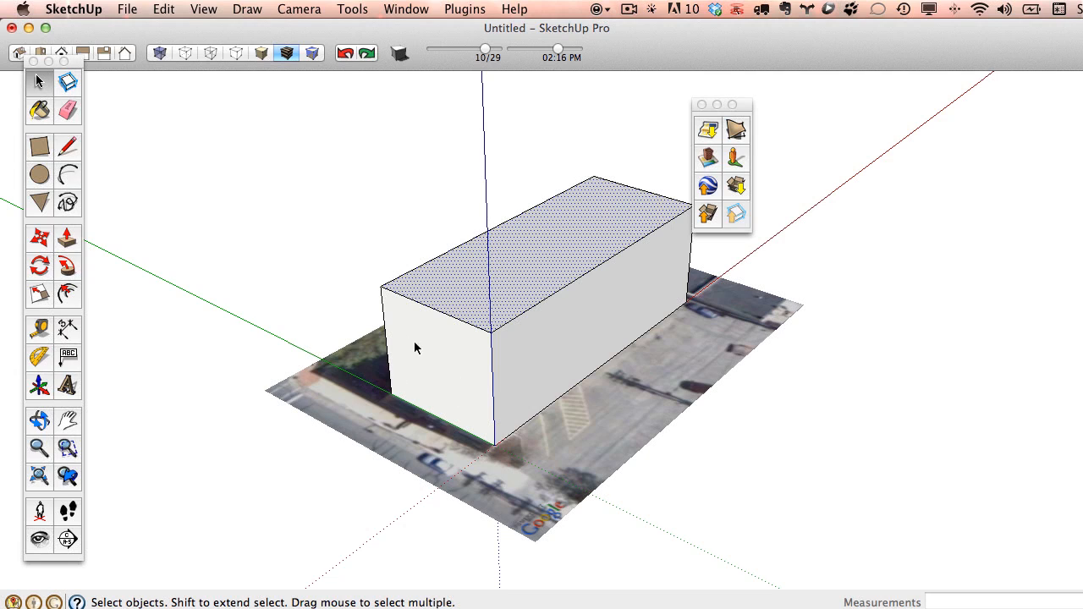
right_click(447, 357)
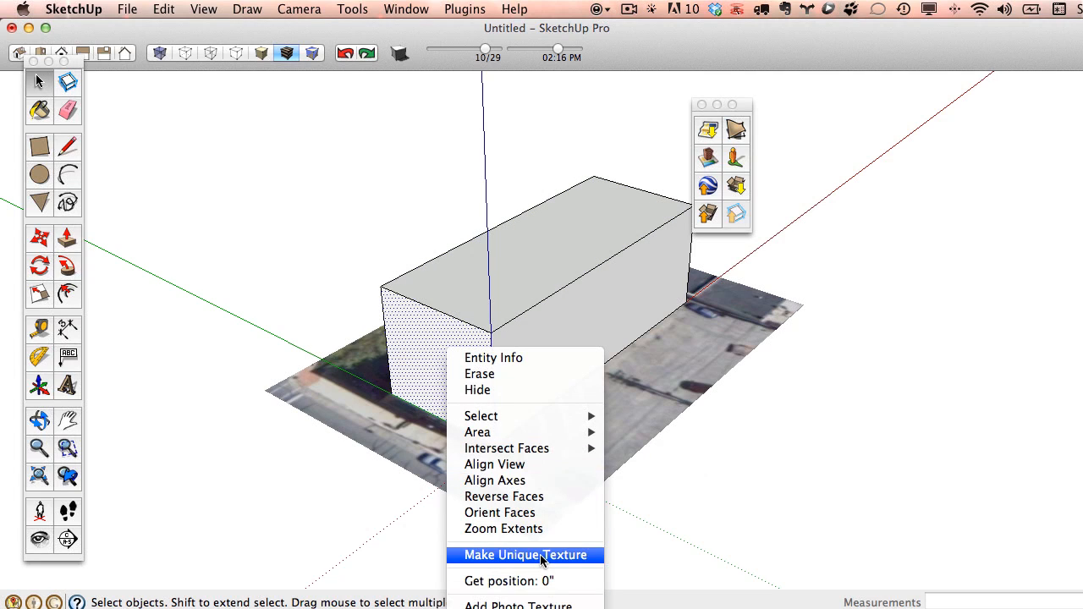
left_click(556, 604)
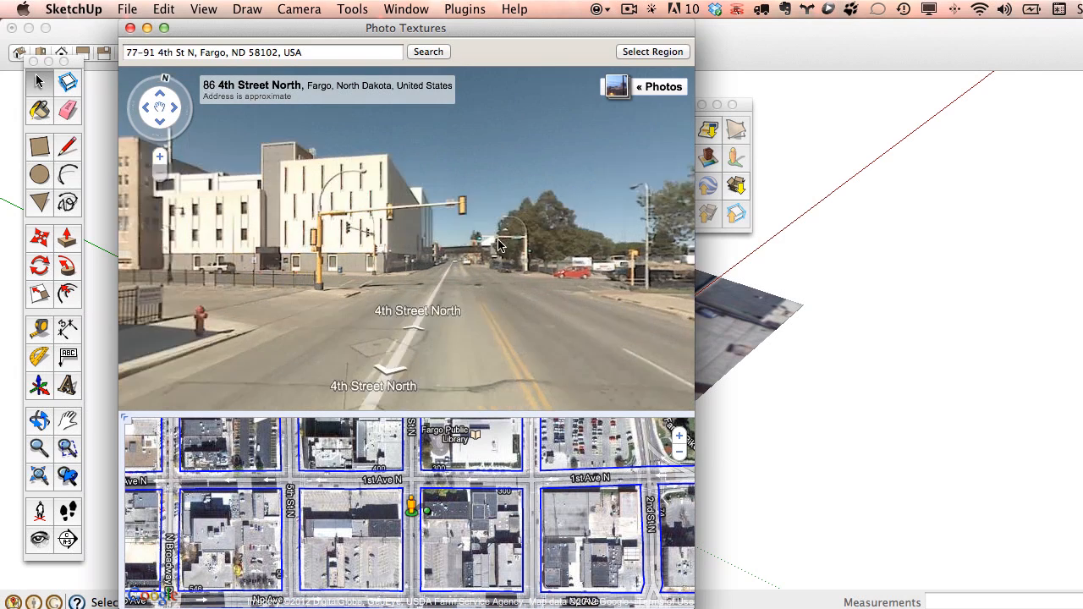
Turn and move along 4th Street North until the whole brick building is framed squarely.
left_click_drag(498, 245, 609, 245)
left_click_drag(212, 246, 513, 245)
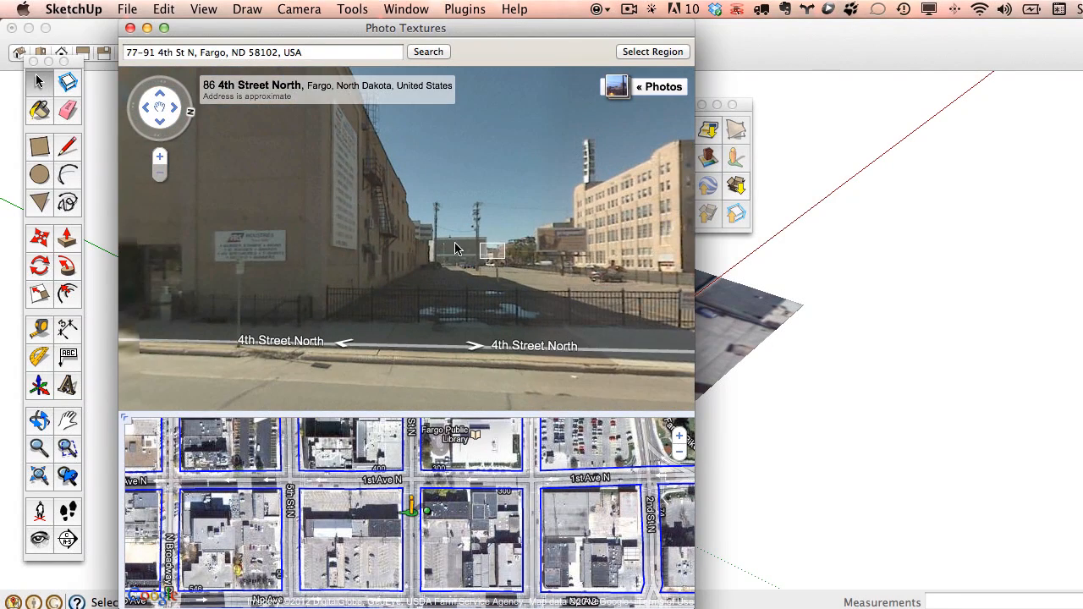
left_click_drag(269, 250, 513, 290)
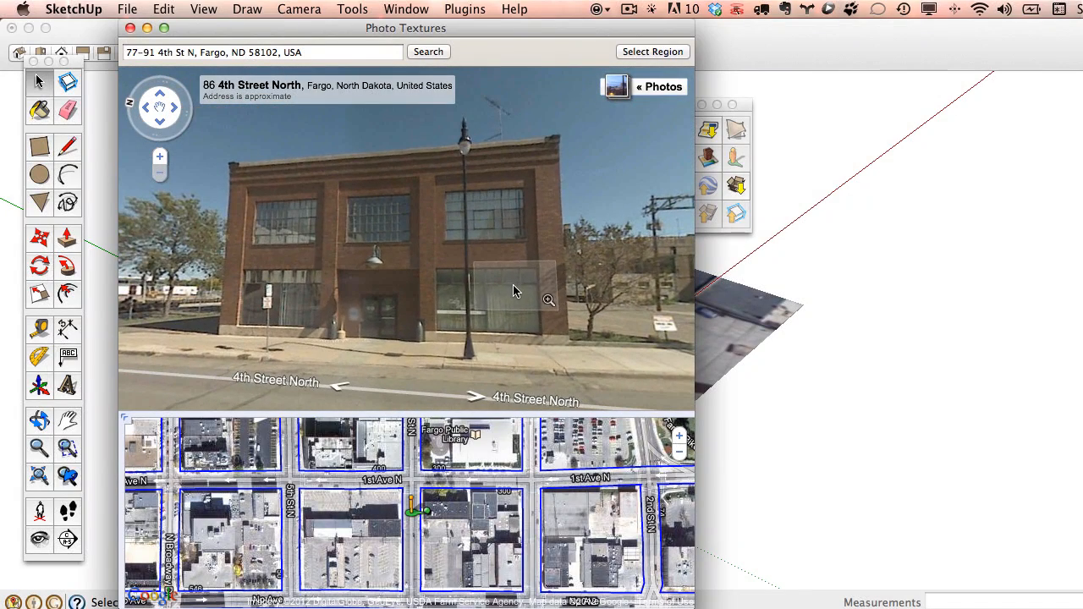
left_click(338, 386)
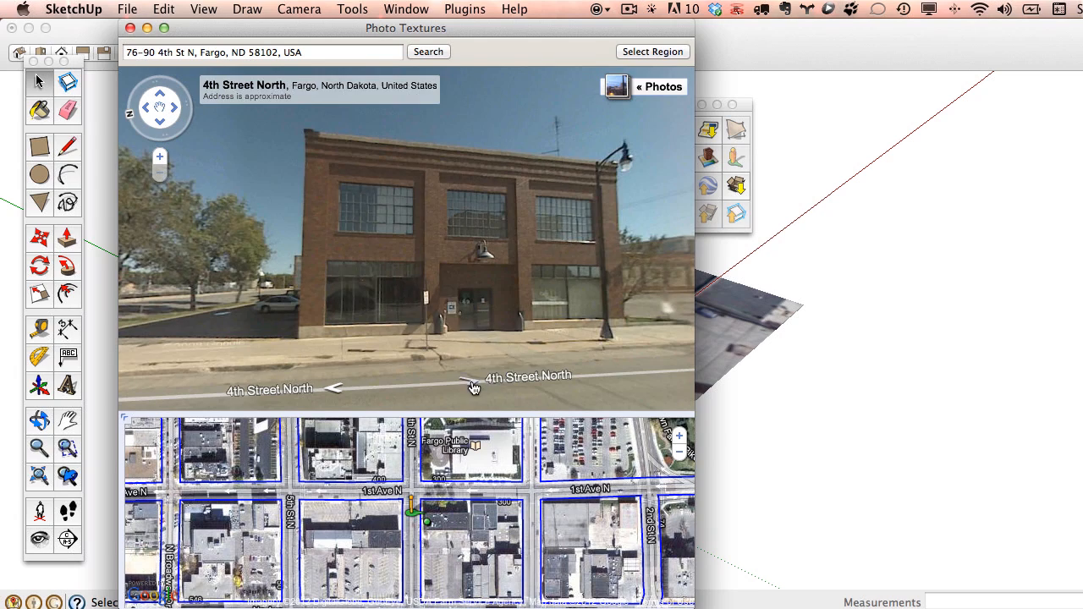
left_click(472, 382)
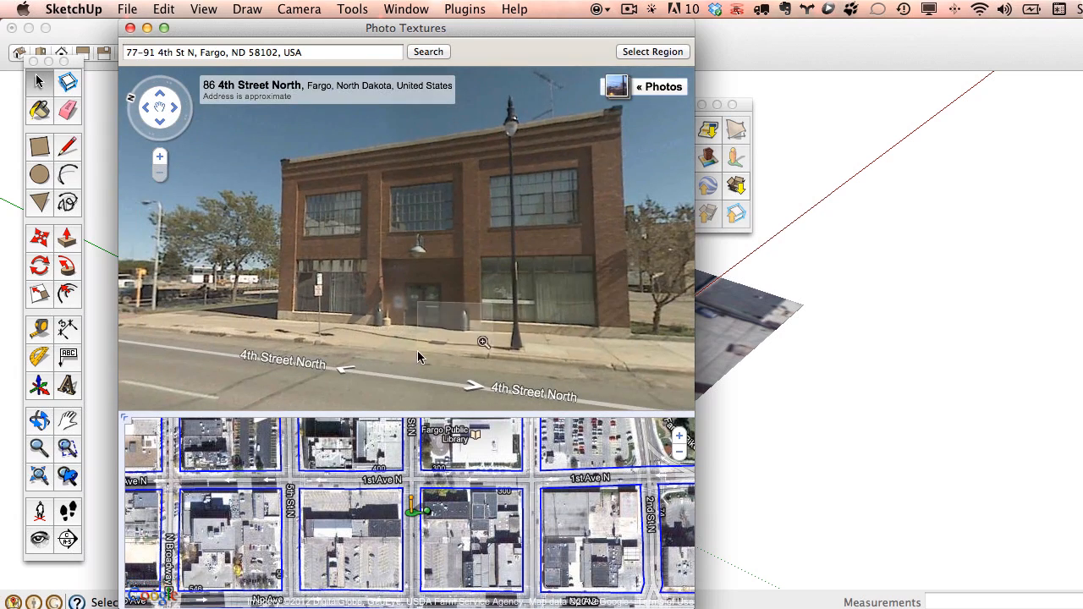
left_click(342, 370)
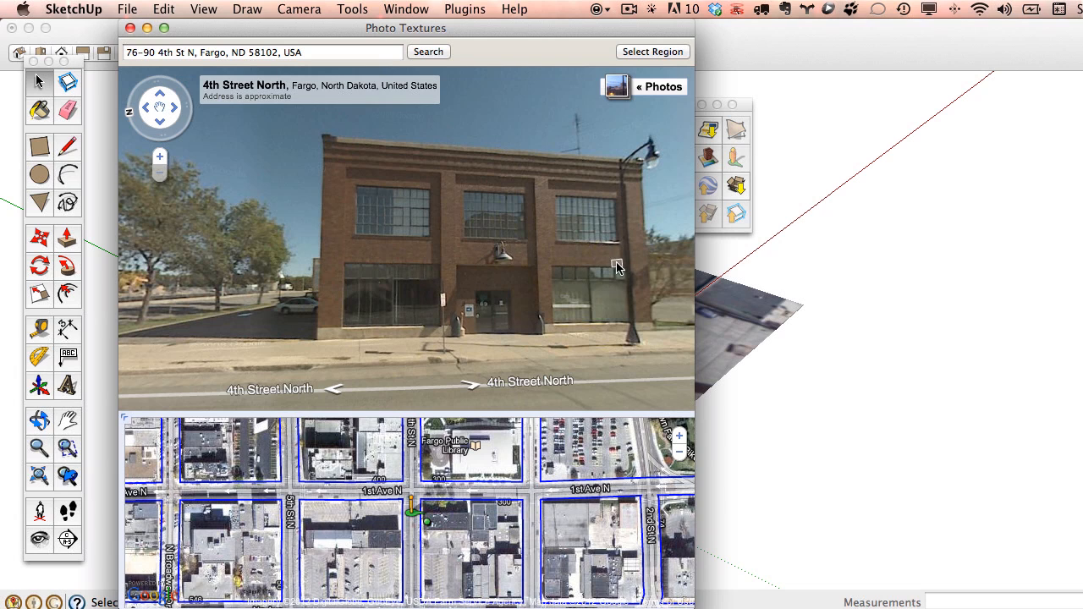
left_click(469, 186)
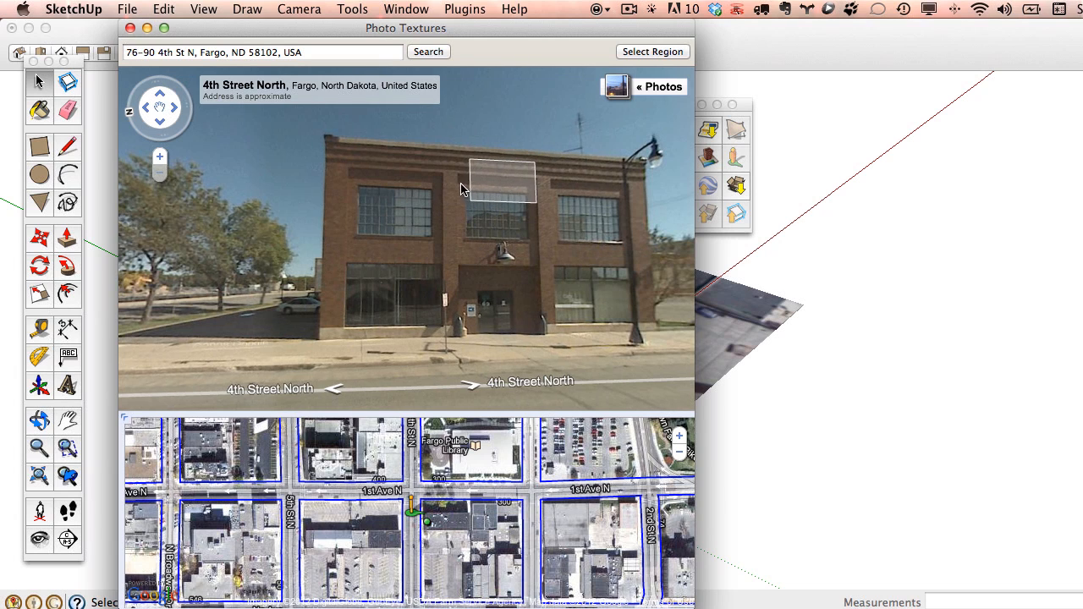
left_click(164, 158)
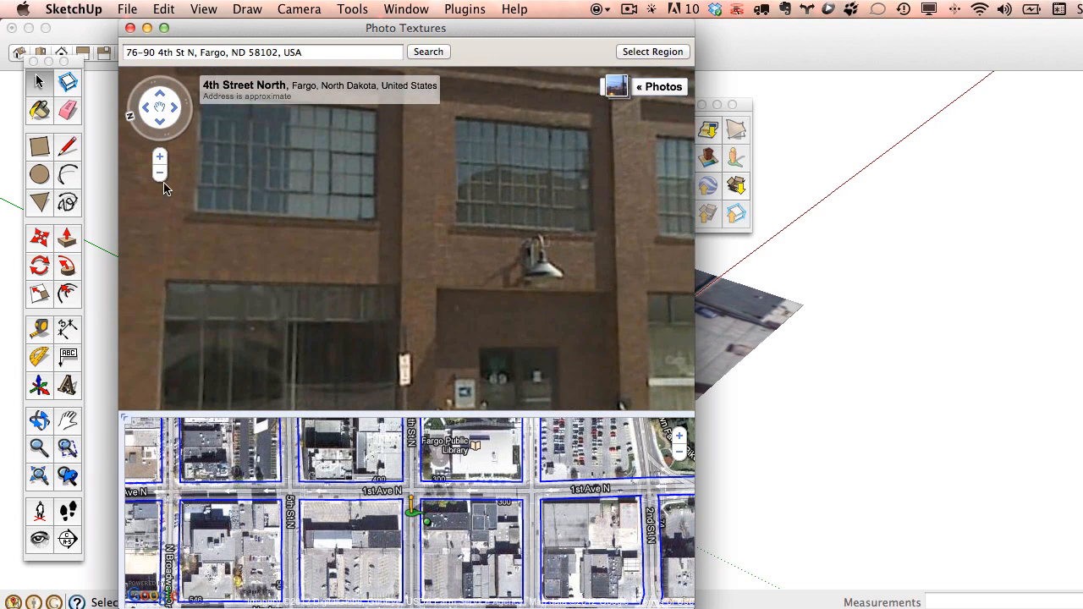
left_click(161, 176)
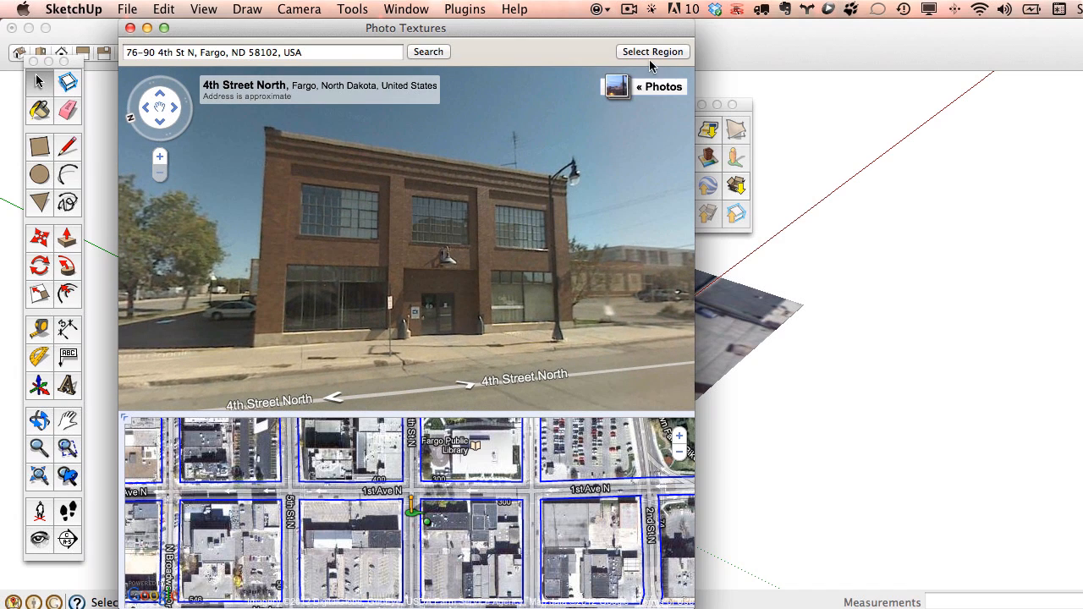
left_click(652, 53)
Fit the capture region's four corners to the brick facade and grab it onto the front face.
left_click_drag(377, 145, 577, 169)
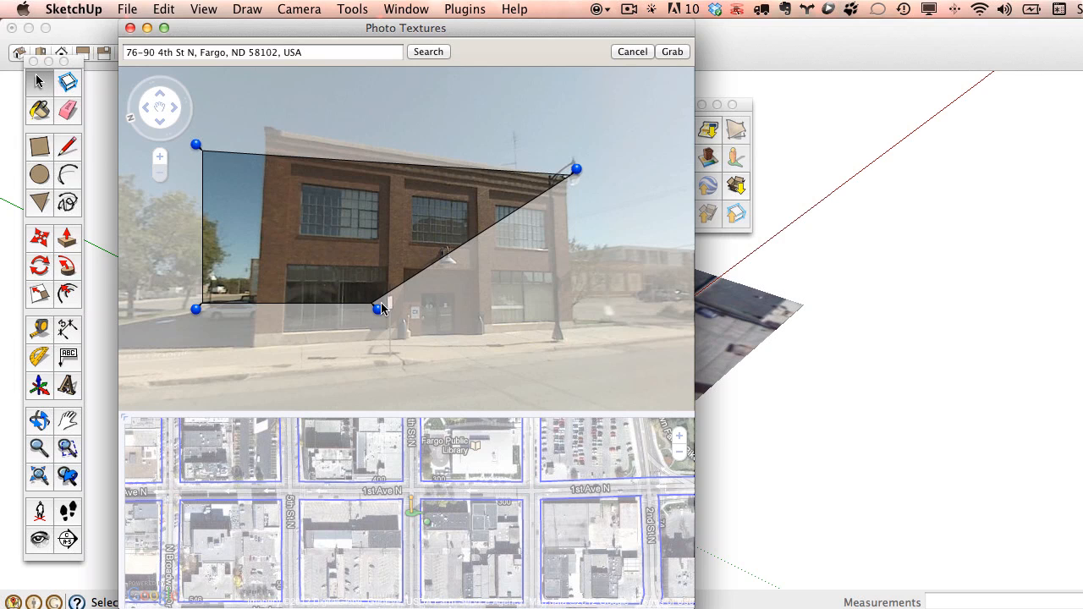
left_click_drag(381, 305, 579, 335)
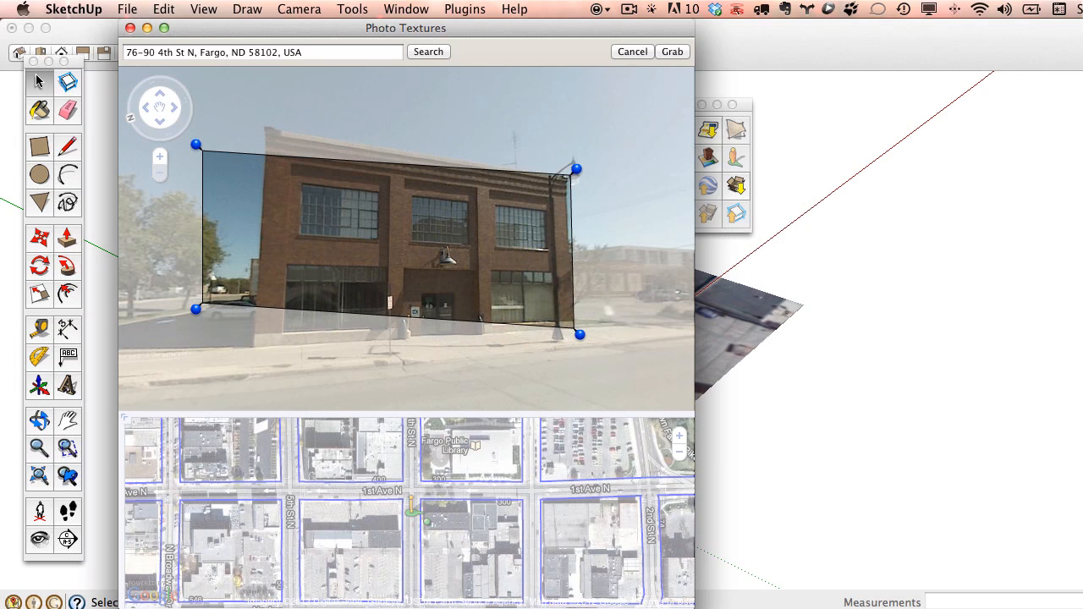
left_click_drag(578, 172, 575, 173)
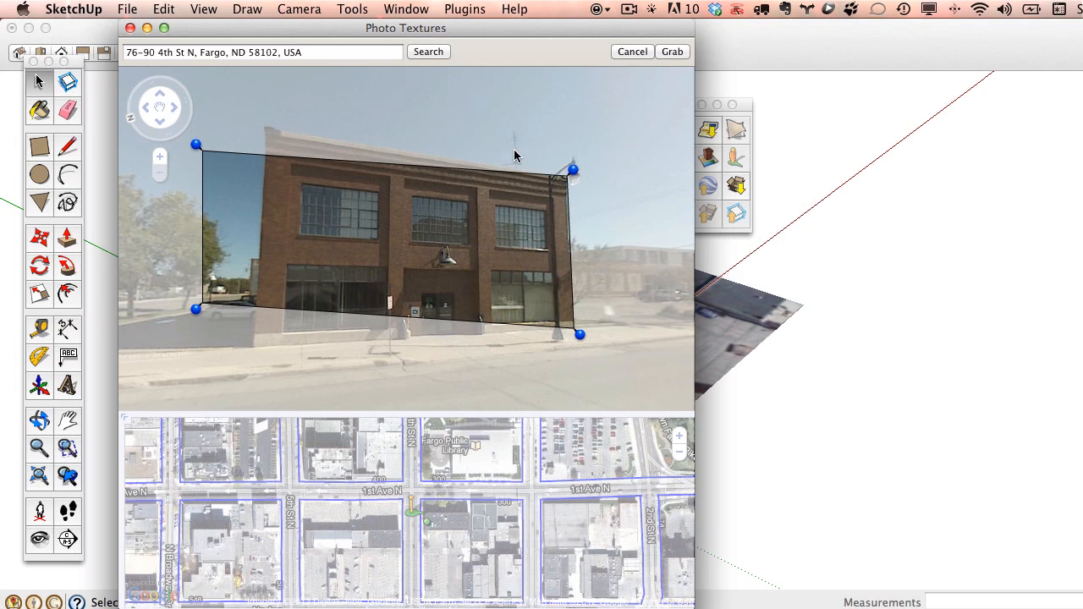
left_click_drag(200, 143, 261, 123)
left_click_drag(195, 309, 245, 353)
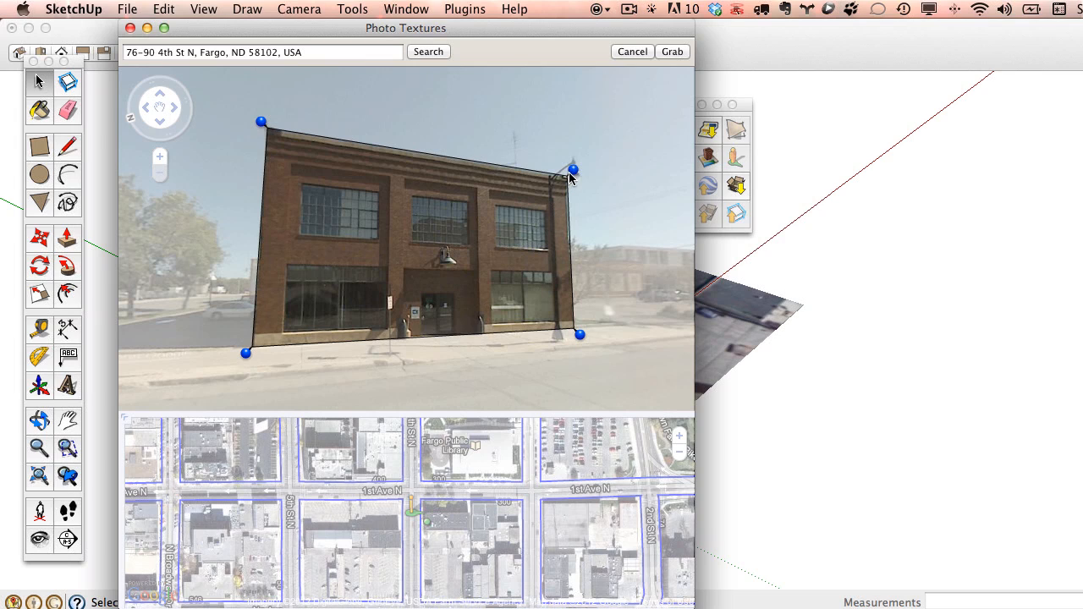
left_click_drag(572, 169, 573, 170)
left_click(673, 52)
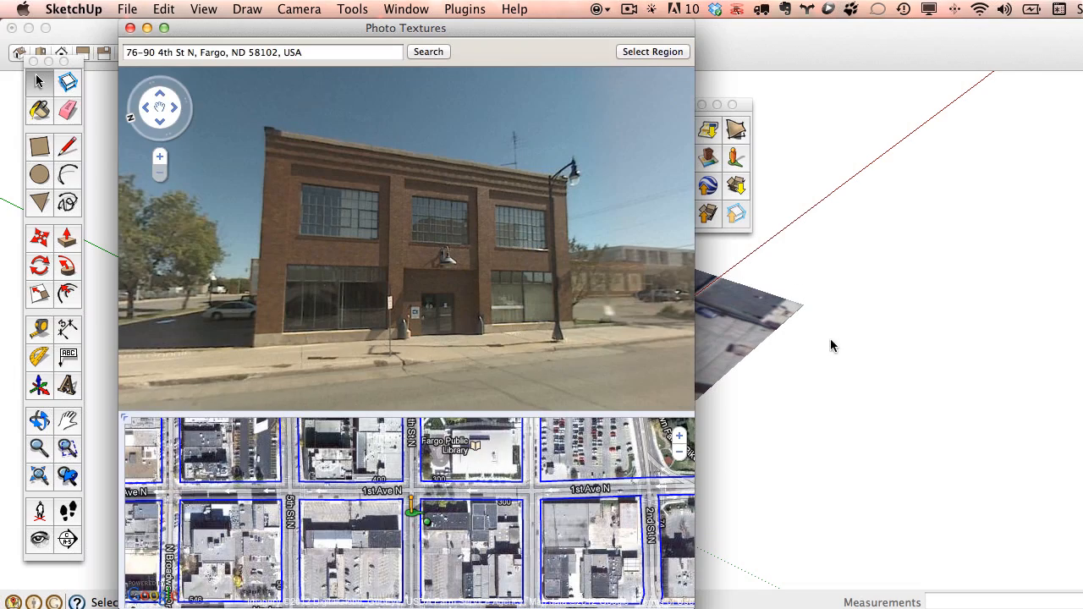
mouse_move(437, 29)
left_mouse_down()
mouse_move(530, 36)
mouse_move(386, 326)
mouse_move(512, 29)
left_mouse_up()
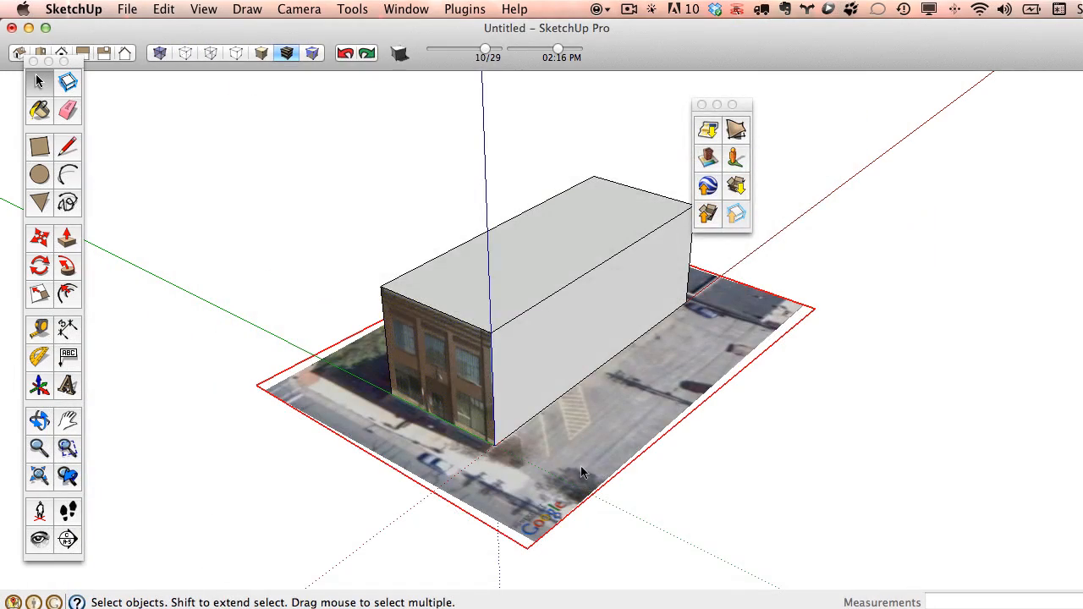
Draw a rectangle over the front door on the textured facade.
middle_click_drag(584, 474, 494, 406)
scroll(507, 349, "up", 5)
scroll(355, 403, "up", 5)
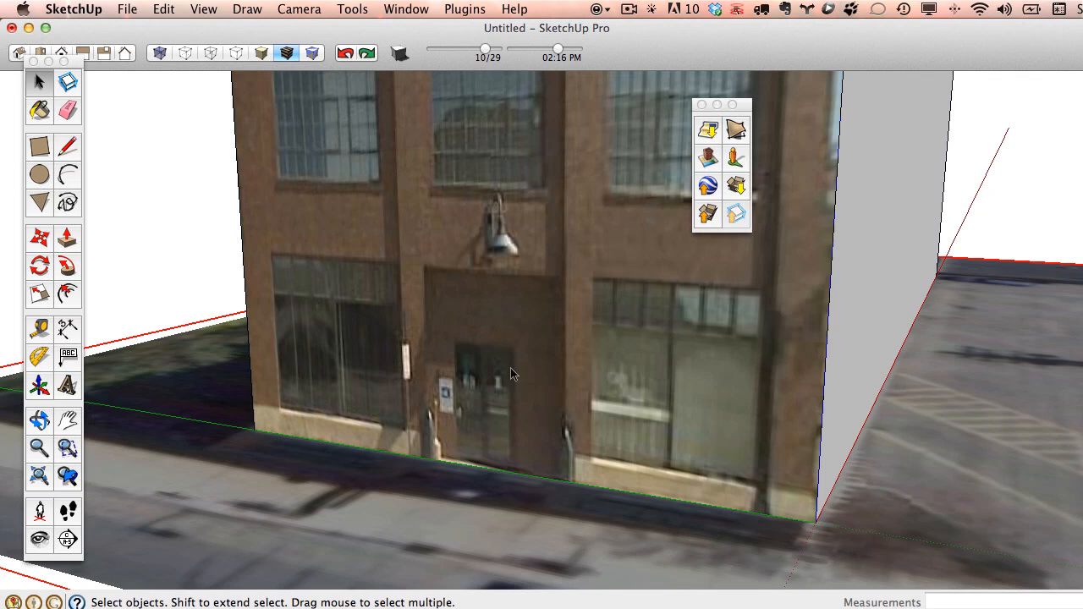
scroll(514, 368, "down", 3)
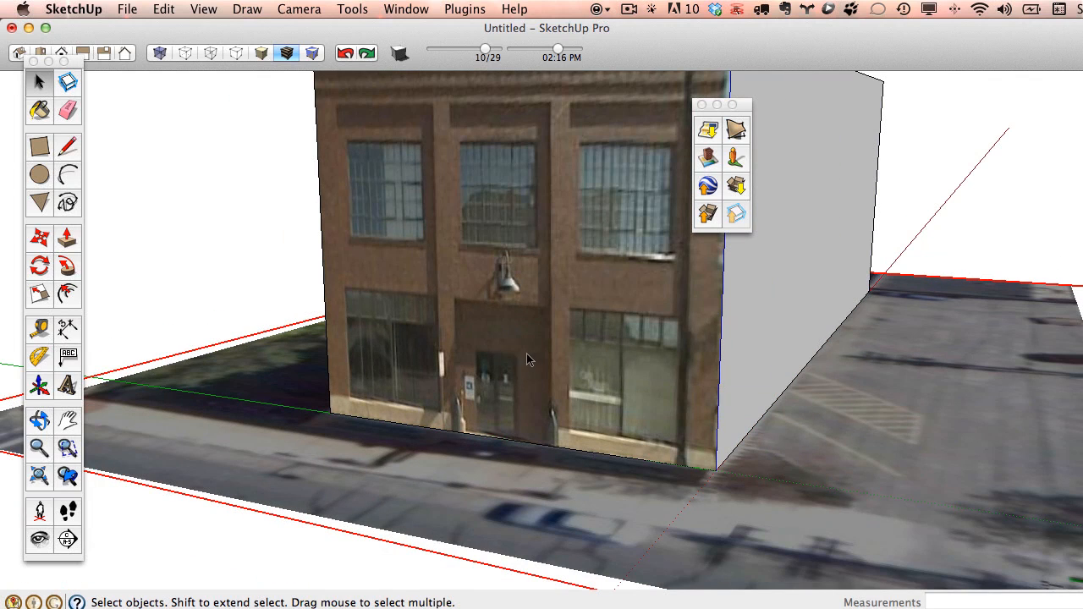
scroll(527, 353, "up", 3)
left_click(39, 146)
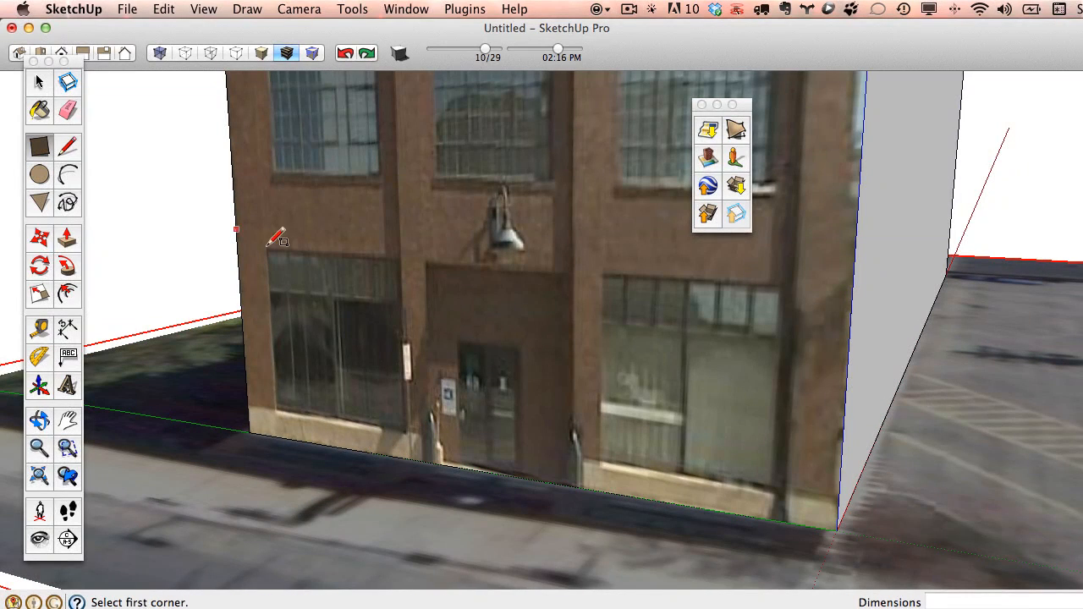
scroll(462, 340, "up", 3)
left_click(453, 339)
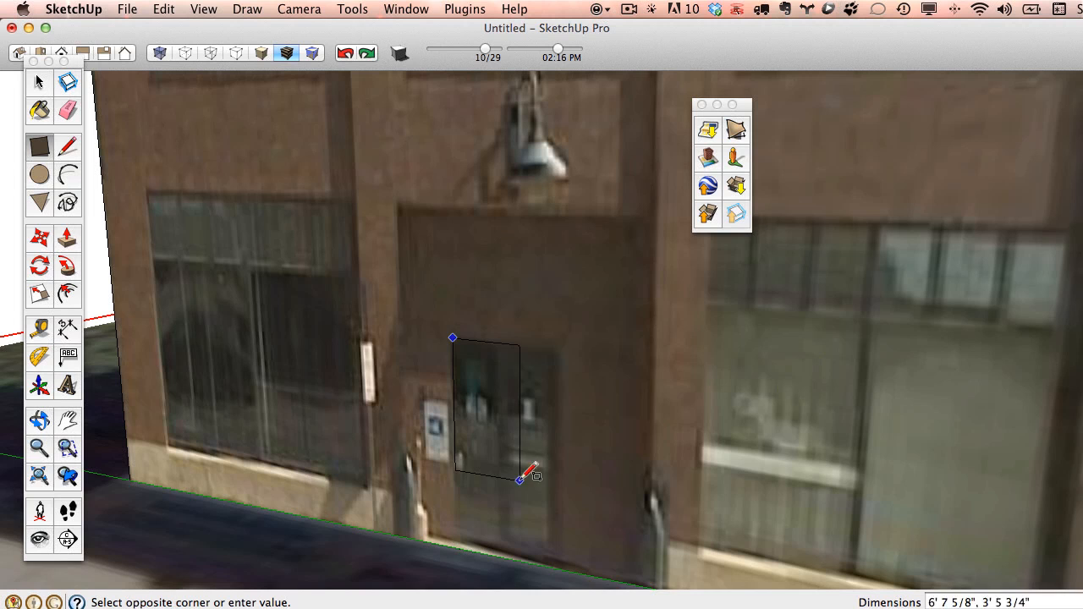
left_click(557, 568)
Place a Tape Measure guide 7' above the door's bottom.
middle_click_drag(558, 565, 511, 479)
scroll(542, 382, "down", 5)
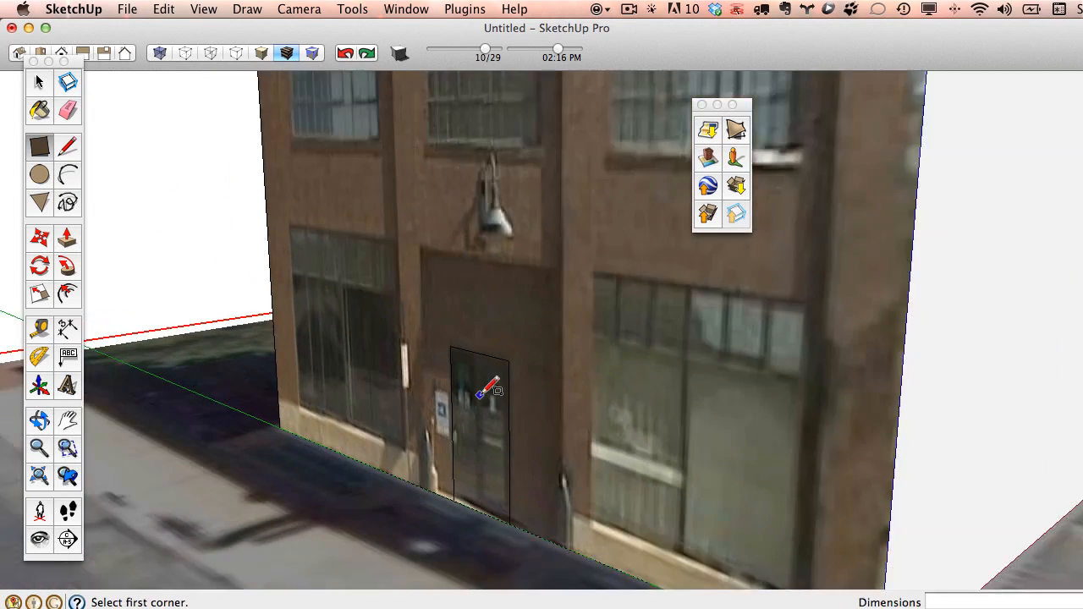
scroll(490, 389, "up", 5)
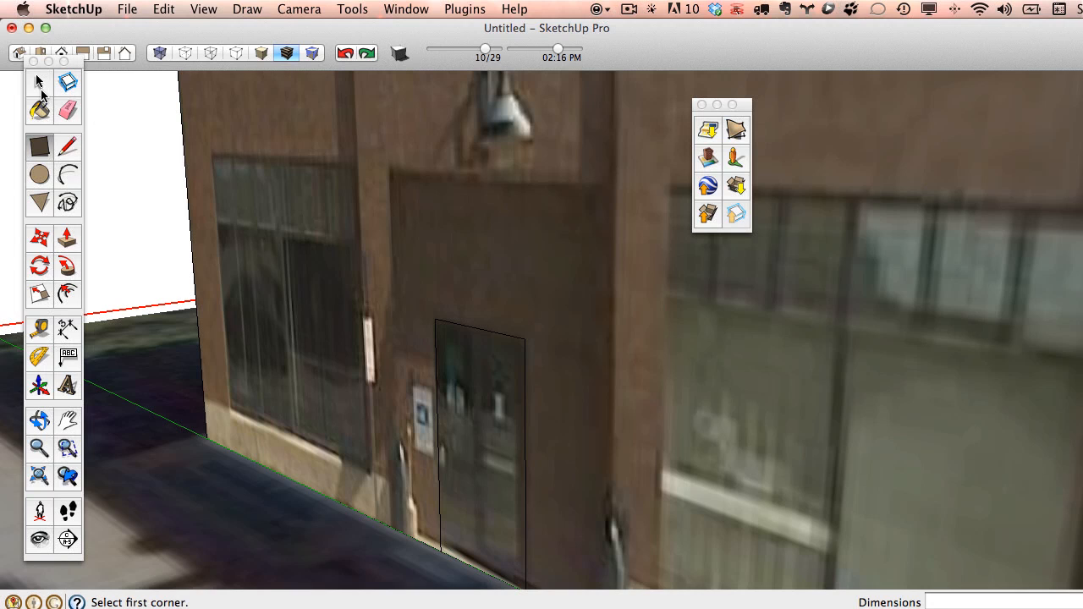
left_click(40, 329)
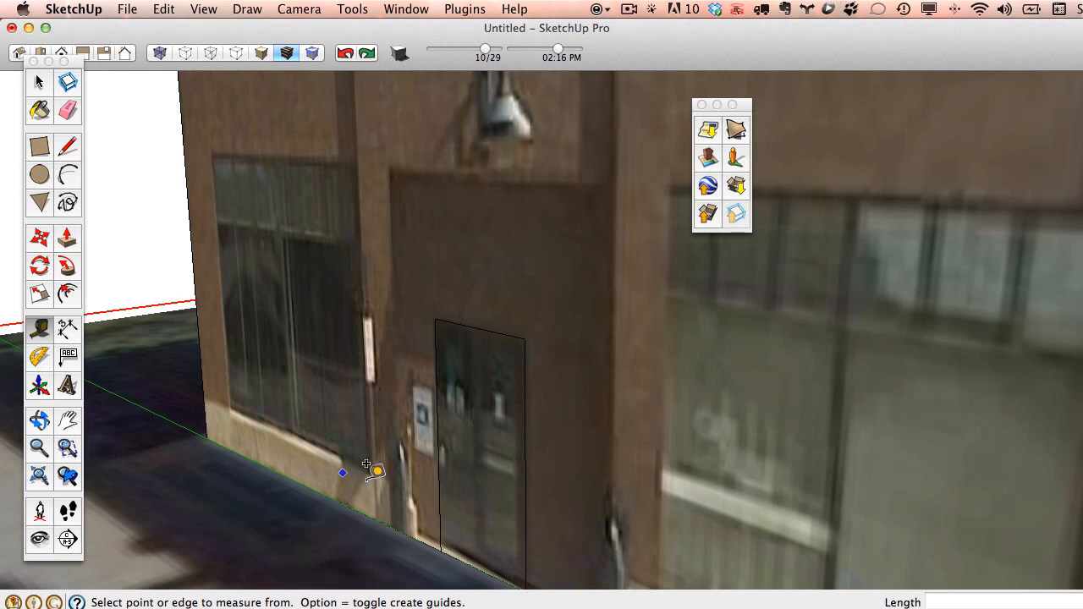
scroll(367, 464, "down", 3)
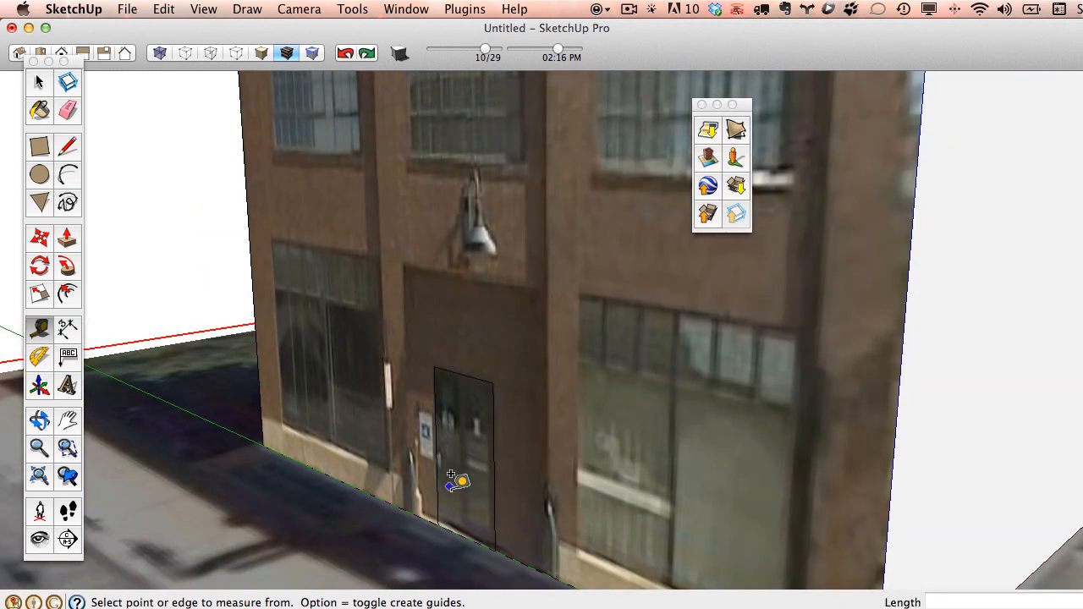
left_click(464, 518)
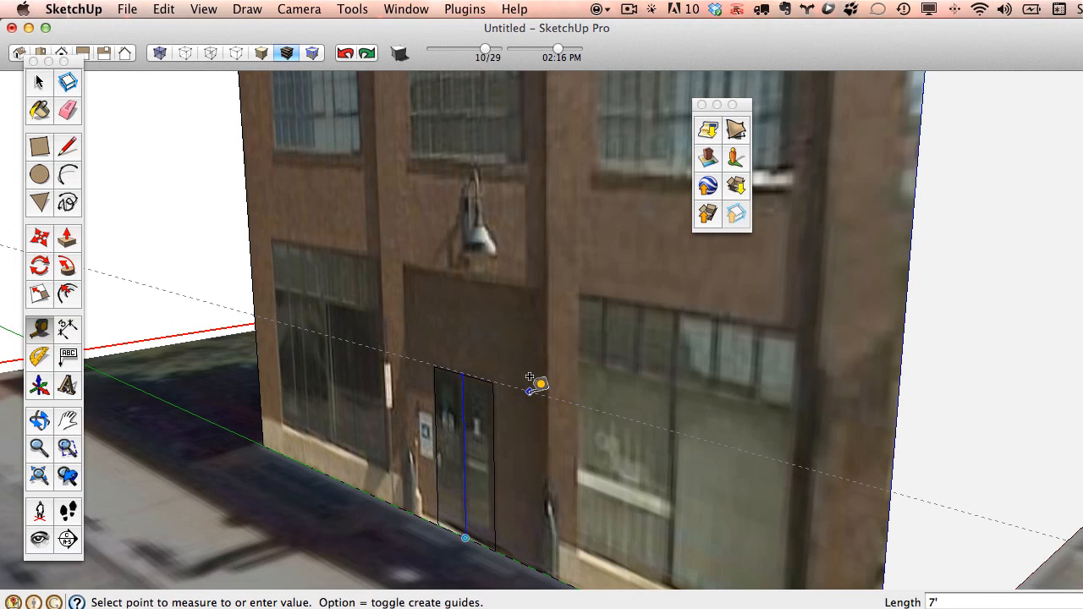
key("Return")
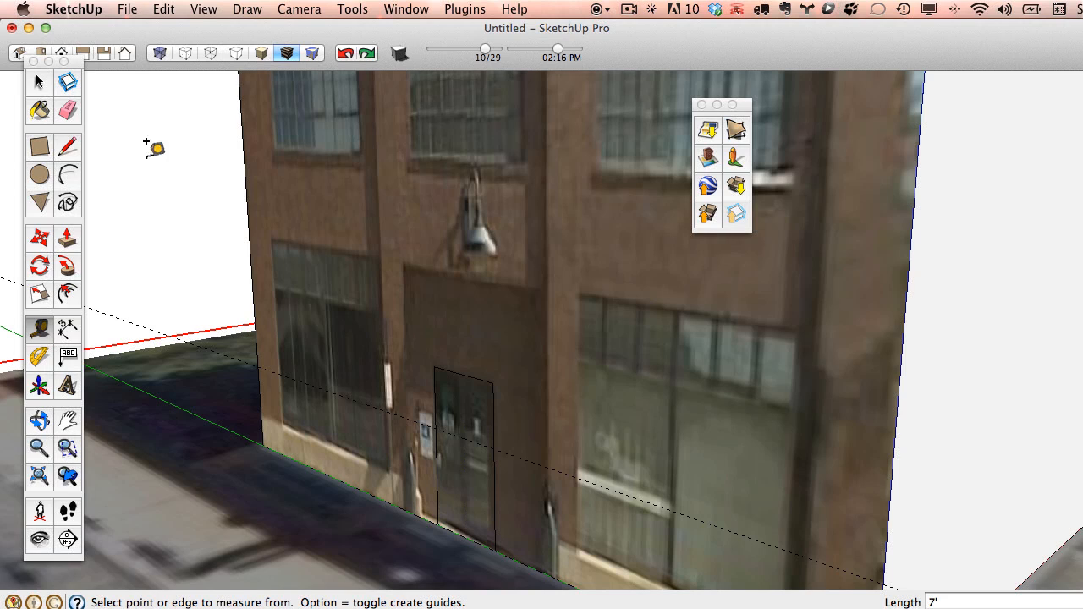
left_click(39, 82)
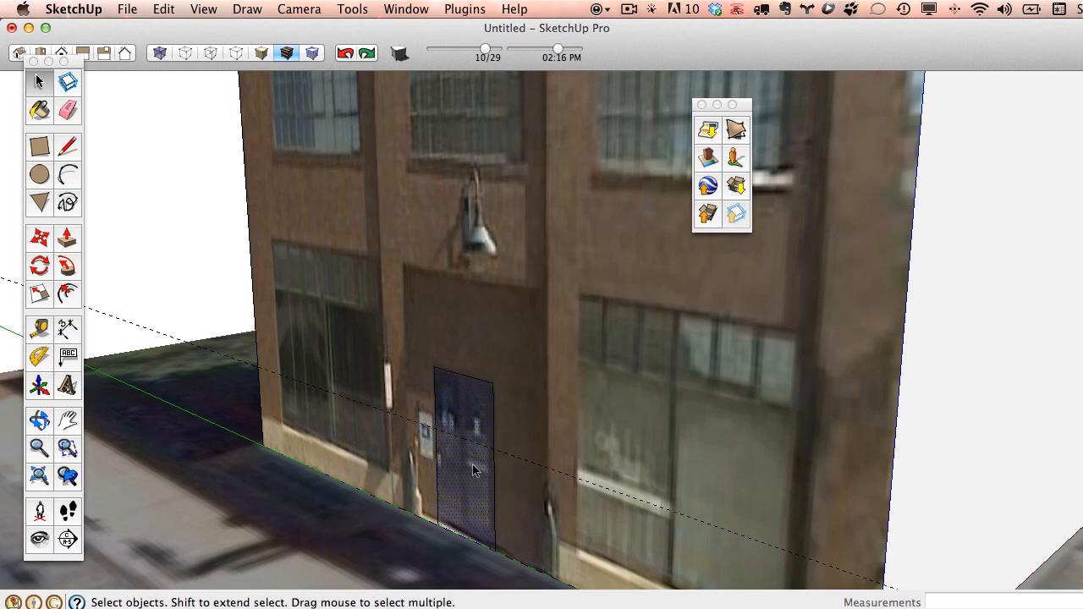
Scale the door rectangle down so its top edge meets the 7' guide, then deselect it.
left_click(49, 296)
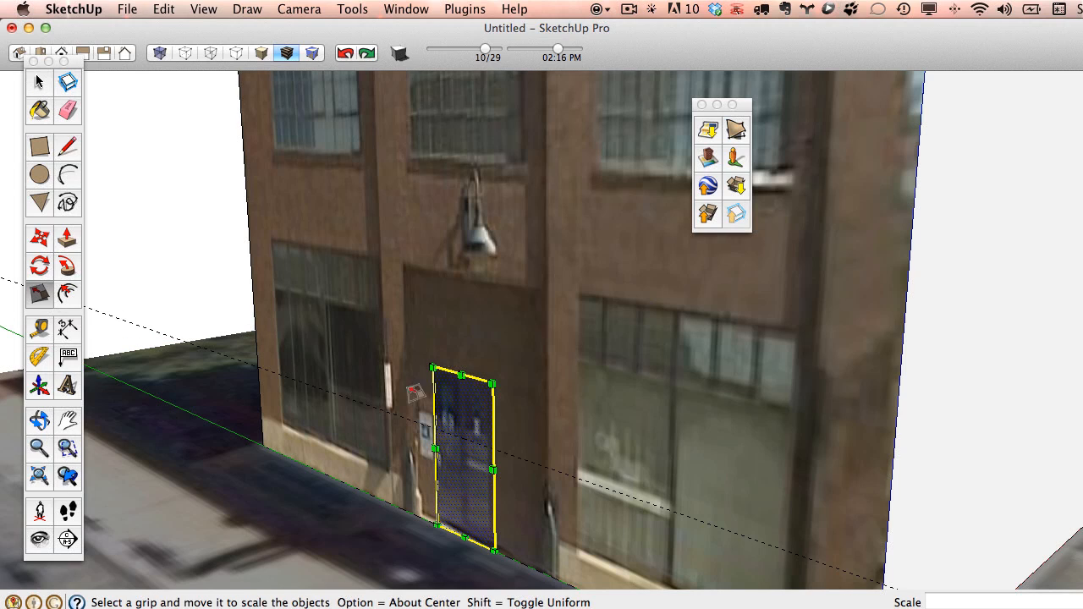
left_click_drag(461, 376, 466, 439)
middle_click_drag(563, 465, 587, 489)
scroll(581, 455, "up", 3)
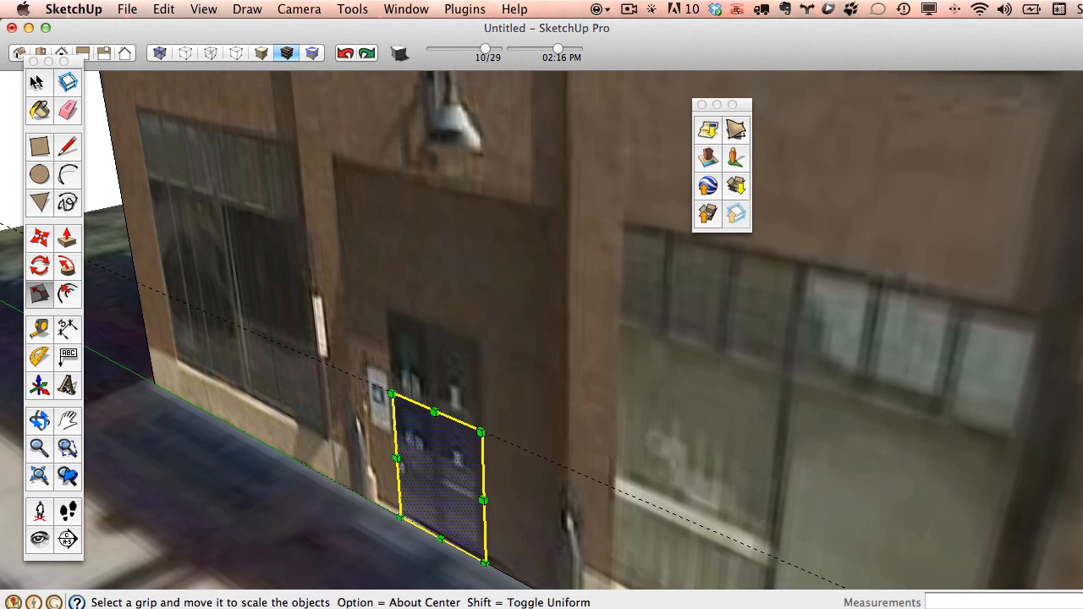
left_click(37, 82)
left_click(19, 116)
scroll(293, 285, "down", 6)
middle_click_drag(404, 318, 457, 344)
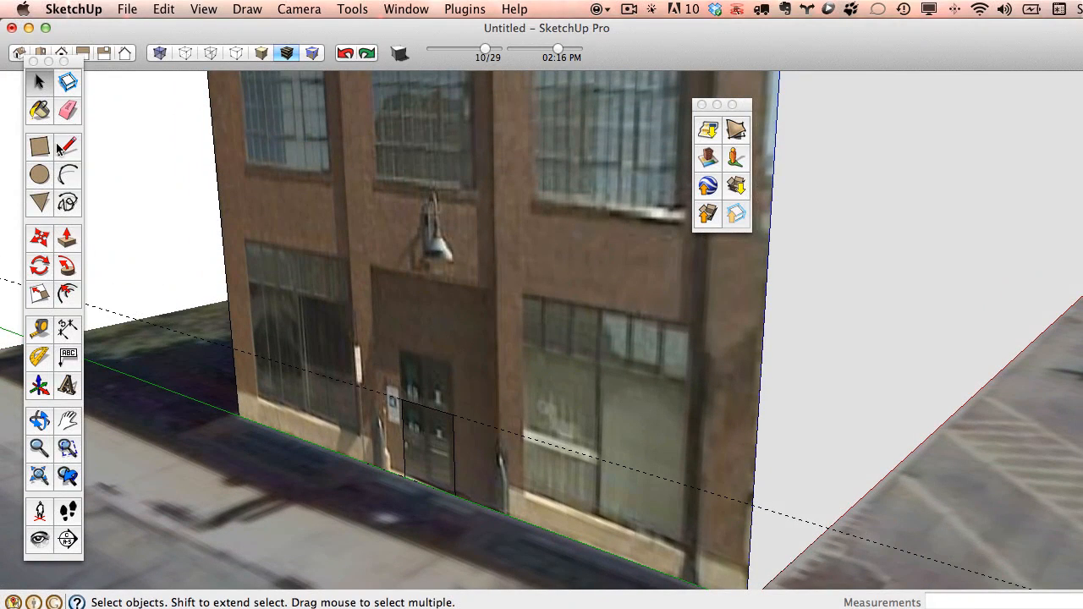
left_click(40, 115)
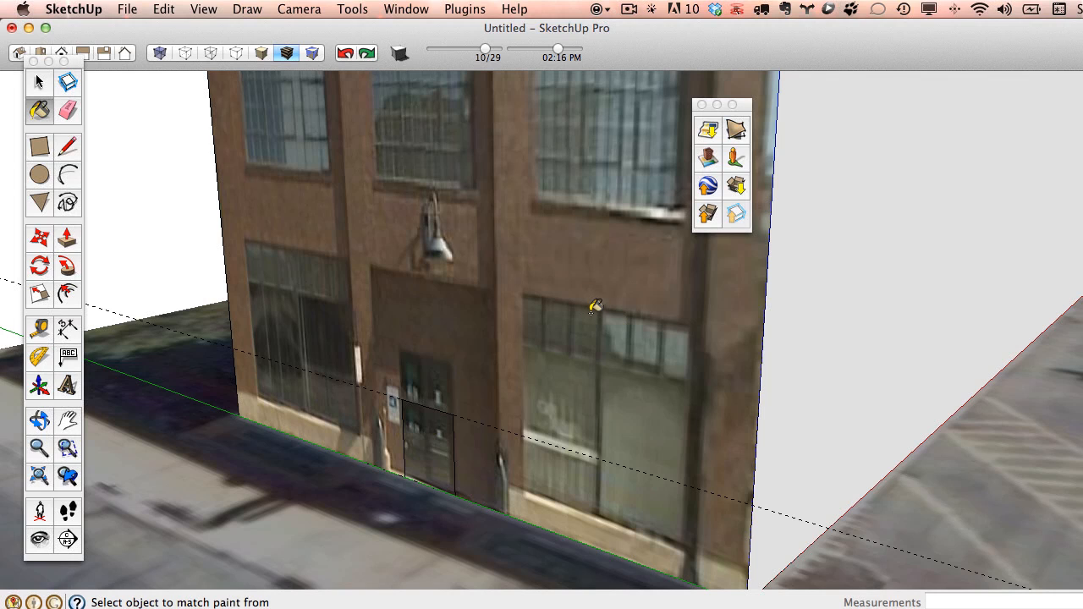
Paint the whole front wall with the door's sampled street photo texture.
left_click(591, 328)
scroll(490, 292, "down", 6)
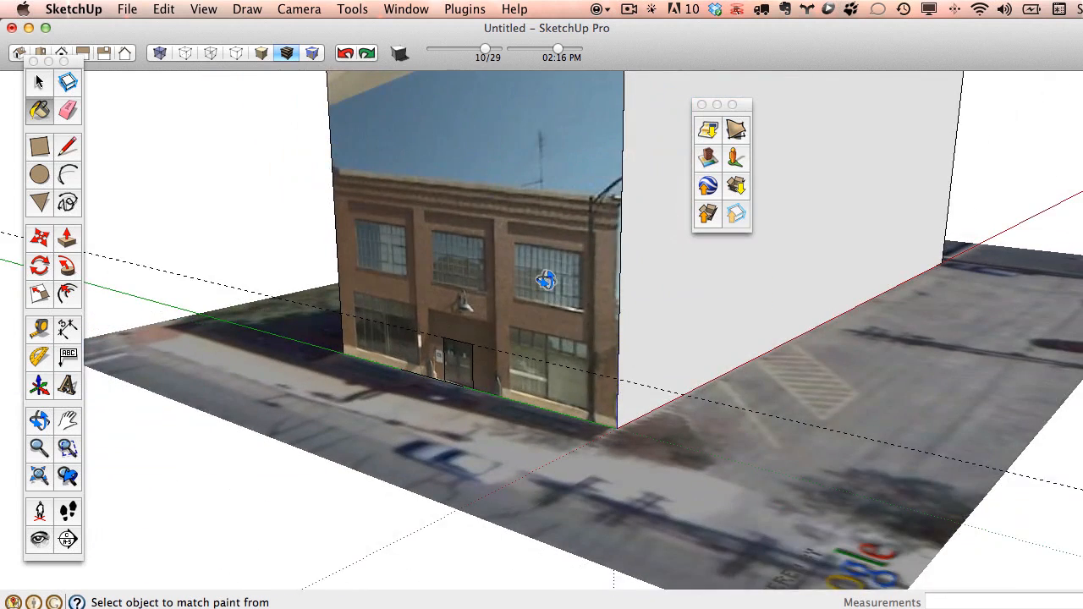
middle_click_drag(542, 275, 549, 382)
left_click_drag(436, 337, 182, 149)
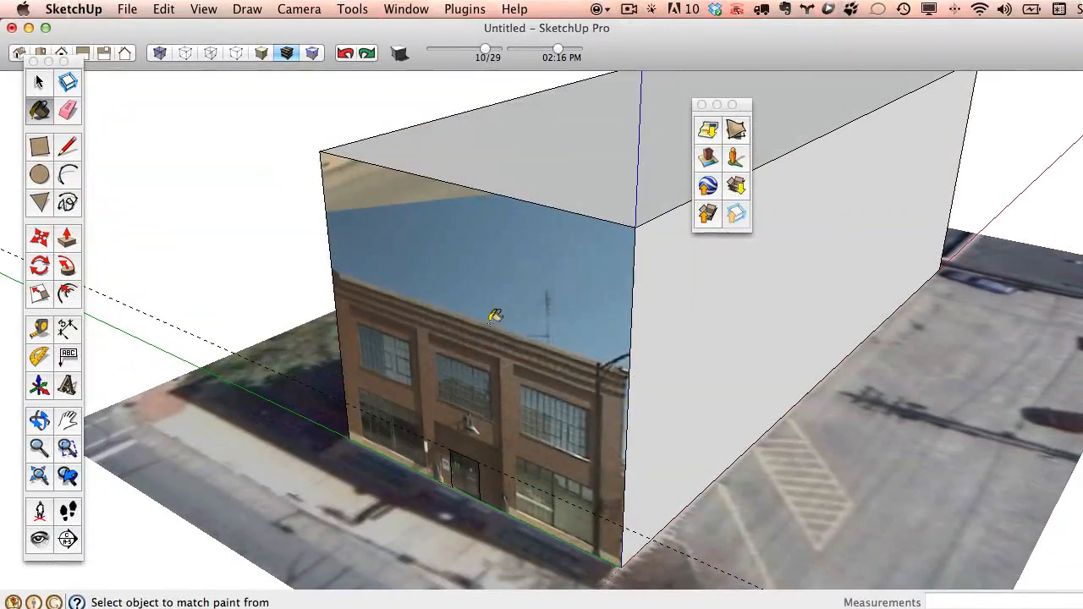
Push the roof down about 18' 11 3/8" to the facade photo's top edge.
left_click(68, 240)
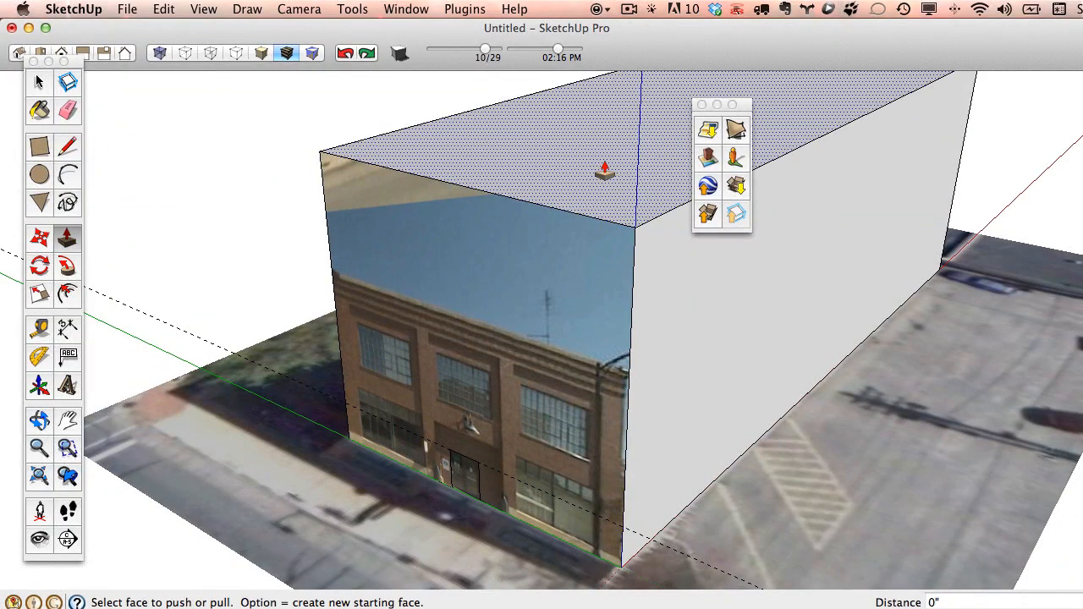
left_click_drag(604, 172, 471, 360)
key("o")
key("p")
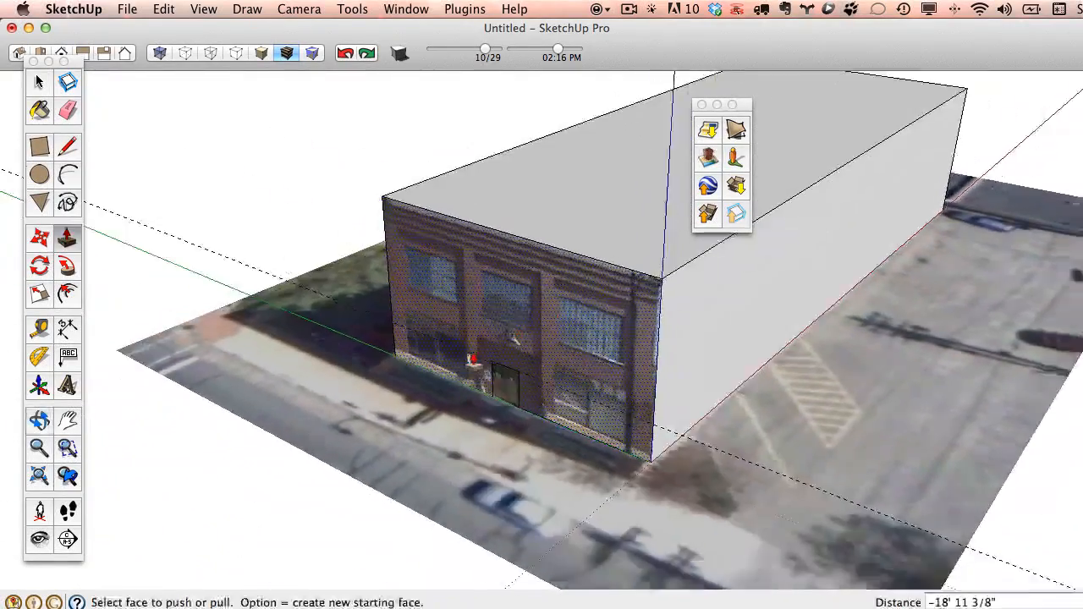
scroll(471, 359, "up", 5)
scroll(490, 377, "down", 4)
middle_click_drag(602, 380, 665, 341)
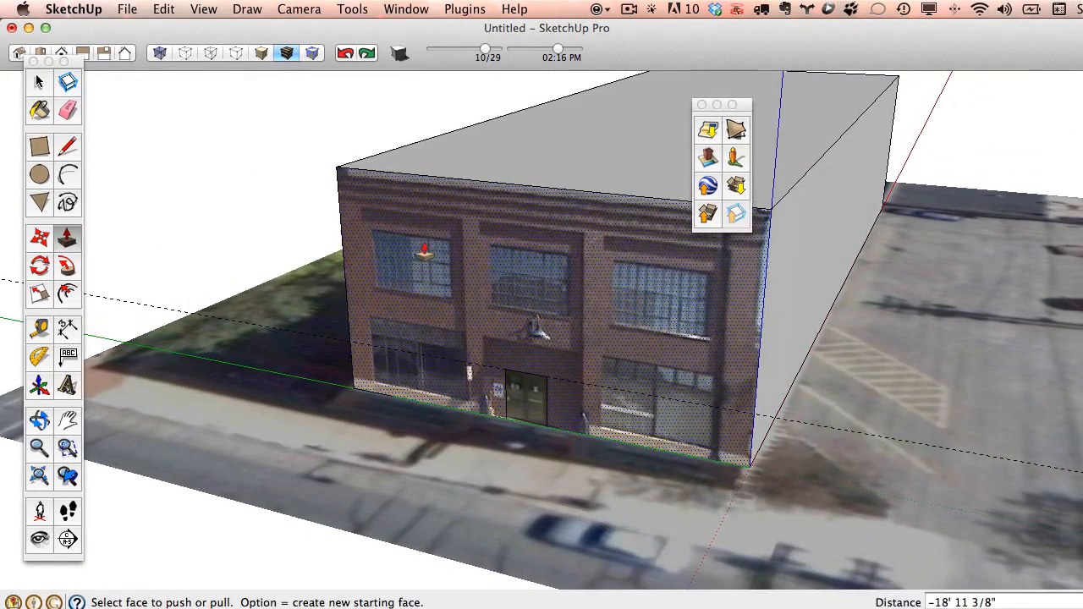
key("e")
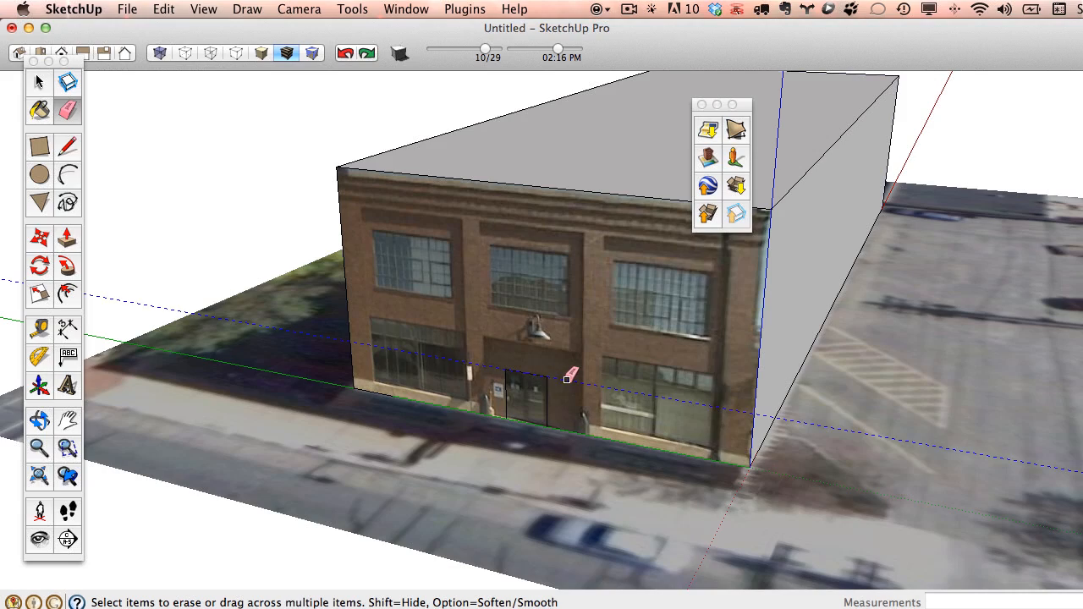
Erase the leftover door rectangle edges and orbit to confirm one seamless facade photo.
mouse_move(613, 352)
middle_mouse_down()
mouse_move(617, 364)
mouse_move(310, 271)
mouse_move(561, 382)
mouse_move(617, 375)
mouse_move(584, 402)
mouse_move(448, 266)
mouse_move(846, 331)
mouse_move(762, 321)
mouse_move(602, 266)
middle_mouse_up()
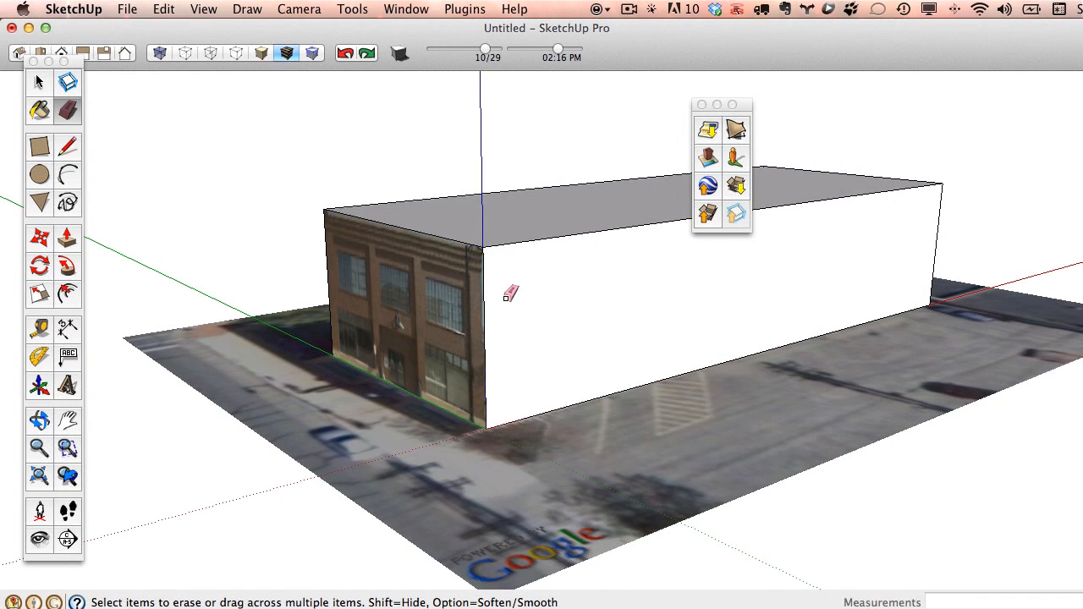
scroll(436, 347, "up", 5)
mouse_move(425, 352)
middle_mouse_down()
mouse_move(562, 322)
mouse_move(689, 356)
mouse_move(561, 370)
mouse_move(571, 315)
middle_mouse_up()
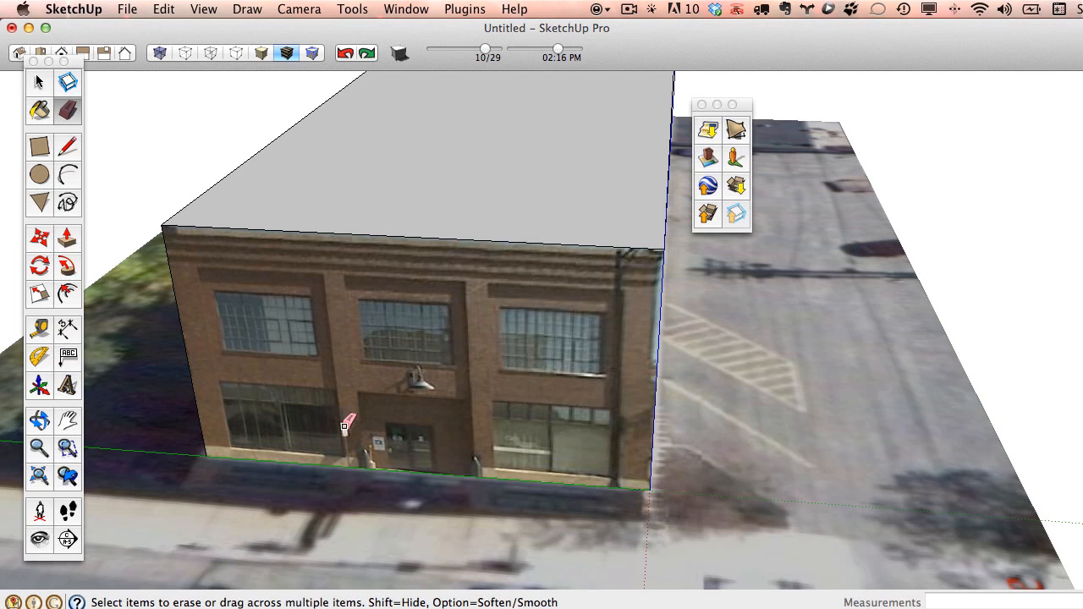
left_click(121, 10)
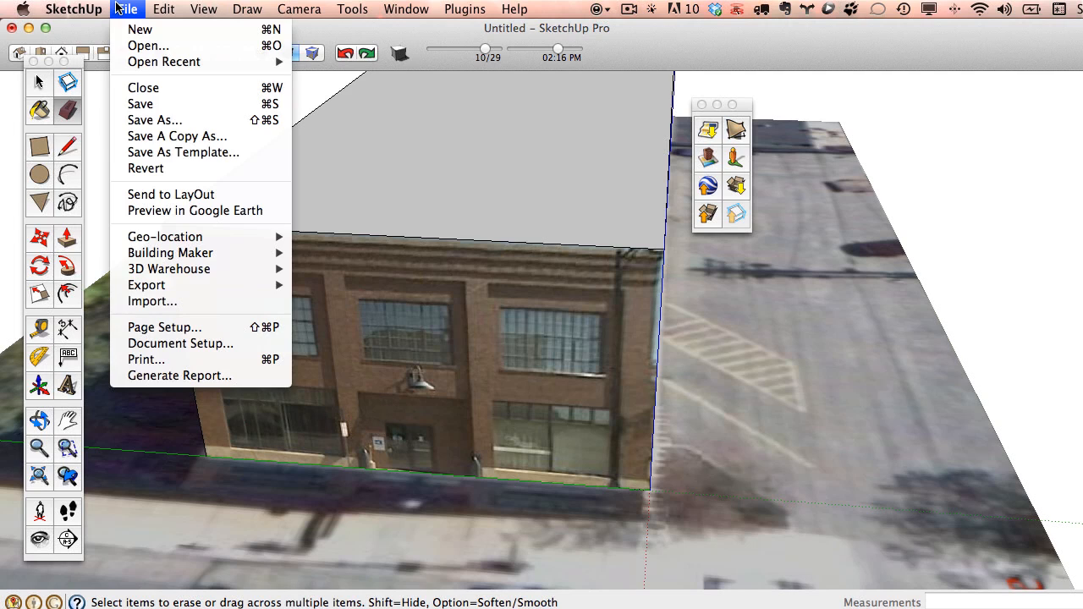
mouse_move(87, 7)
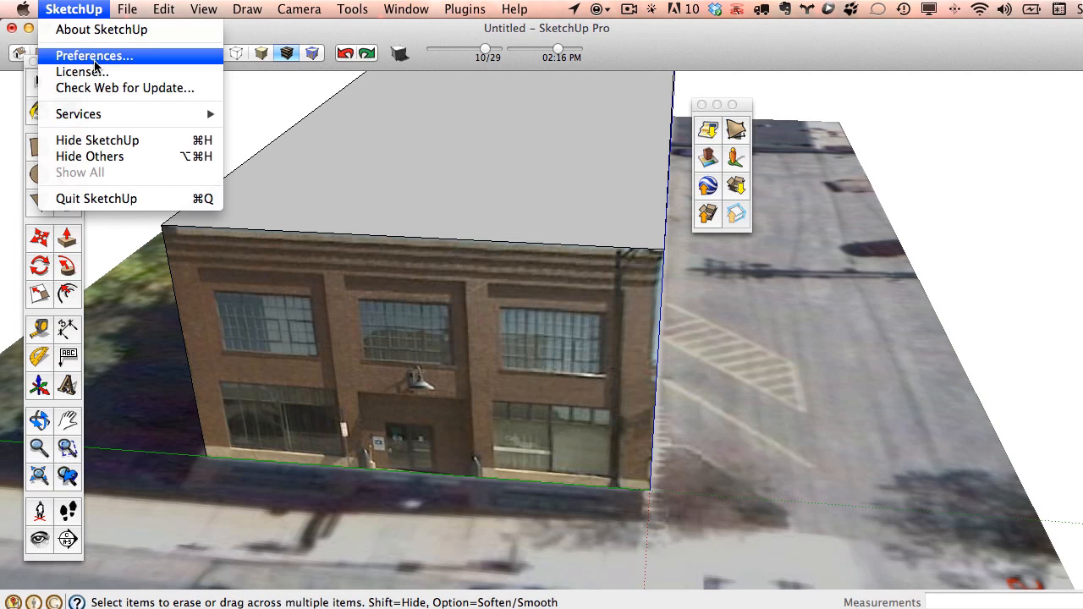
mouse_move(406, 10)
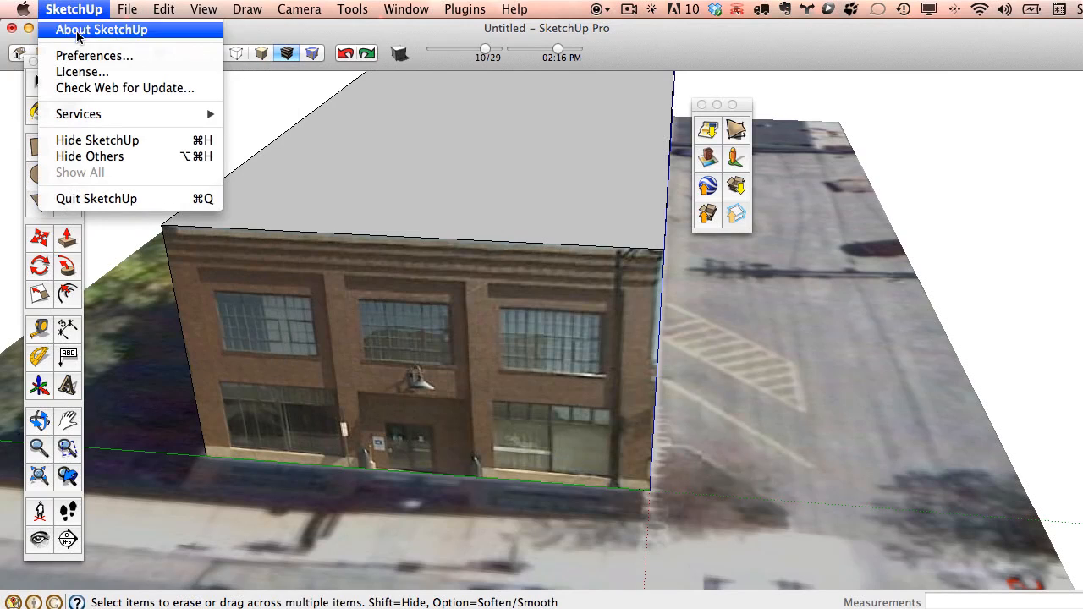
left_click(93, 56)
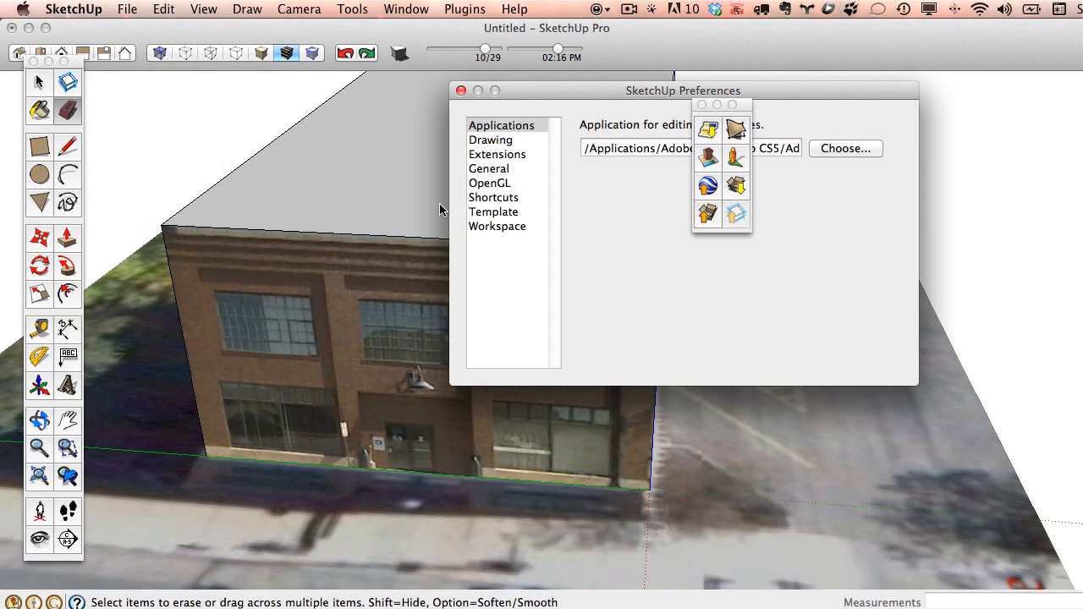
left_click_drag(555, 88, 314, 134)
left_click(274, 174)
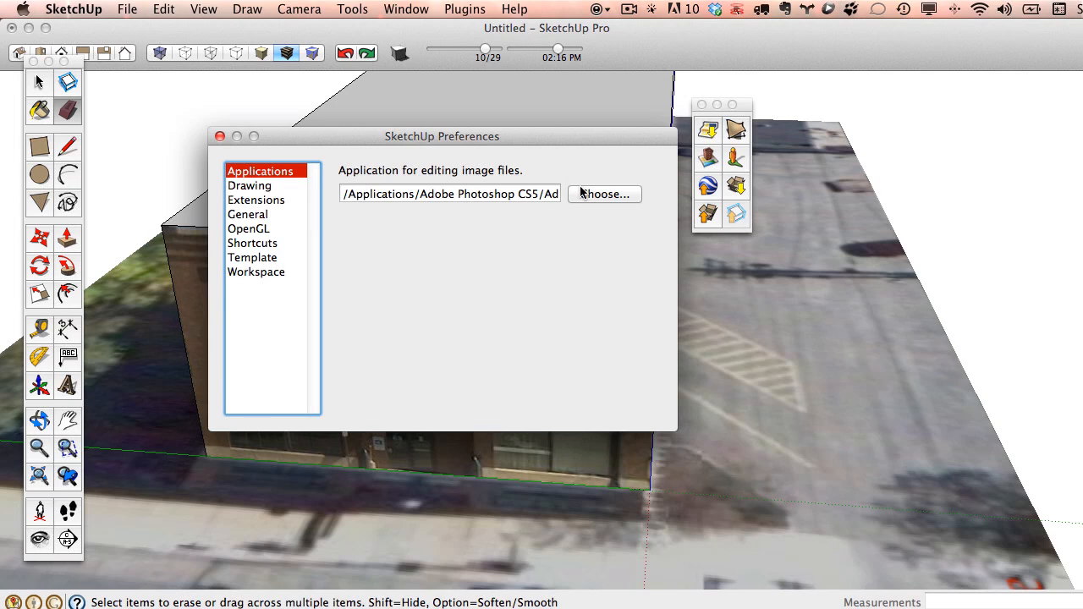
left_click_drag(479, 193, 625, 193)
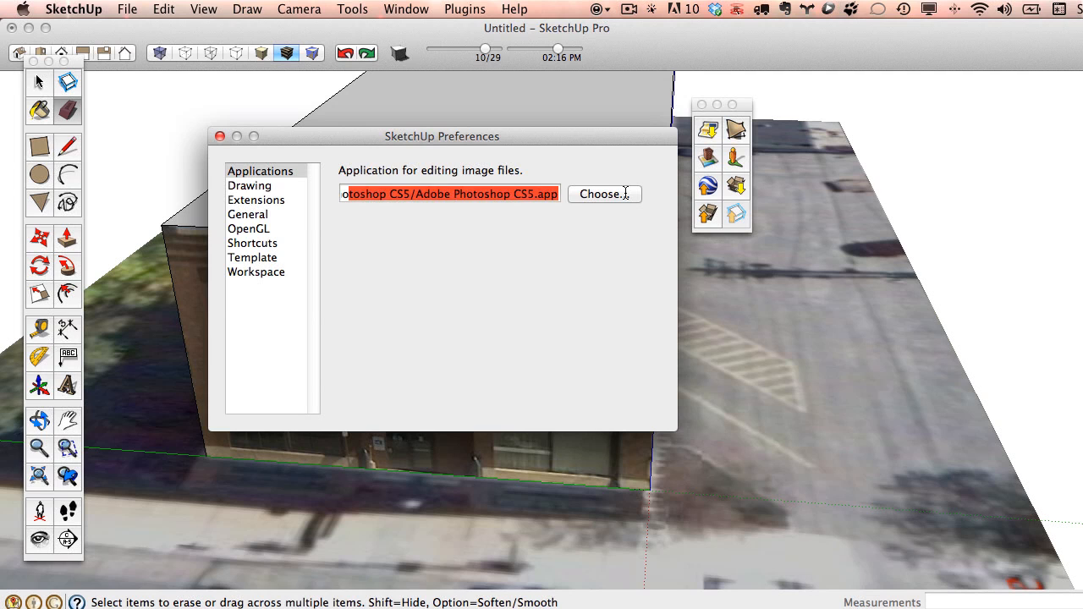
left_click(219, 137)
middle_click_drag(312, 186, 513, 284)
key("space")
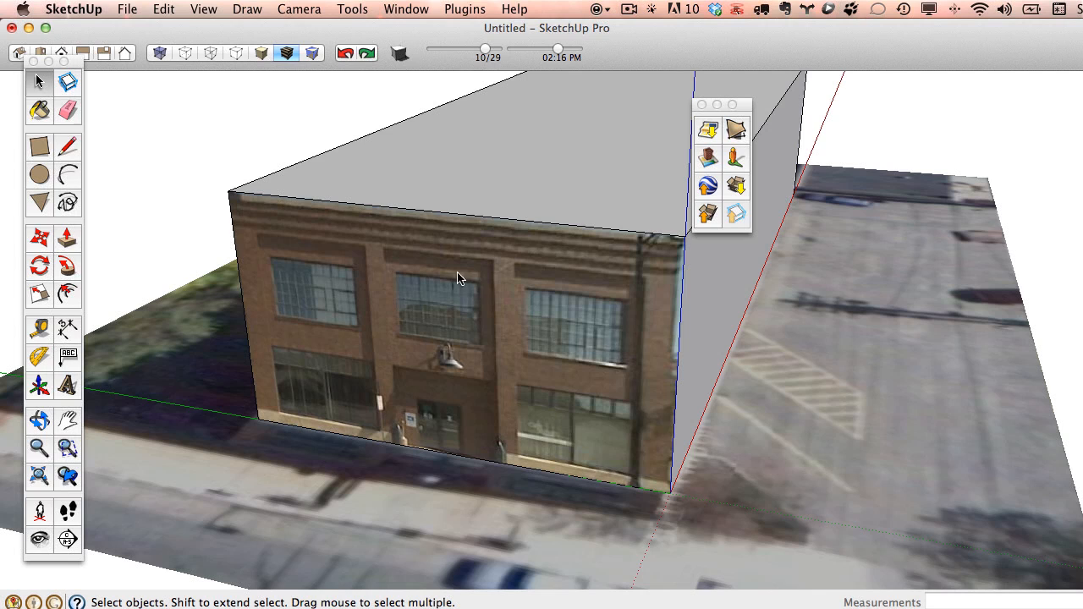
right_click(458, 278)
mouse_move(541, 471)
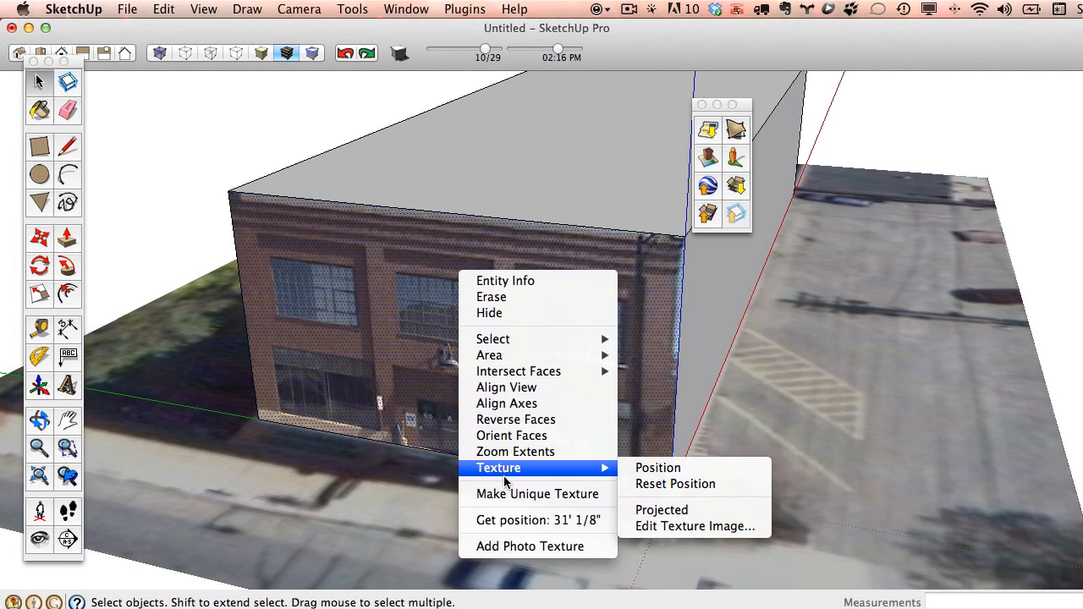
left_click(687, 527)
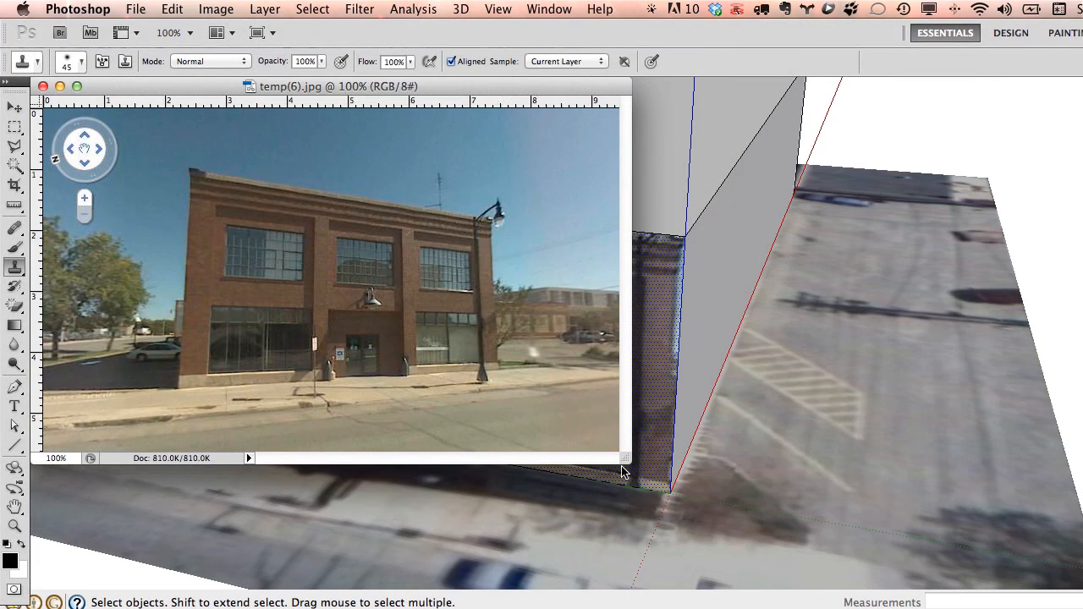
left_click_drag(622, 460, 908, 563)
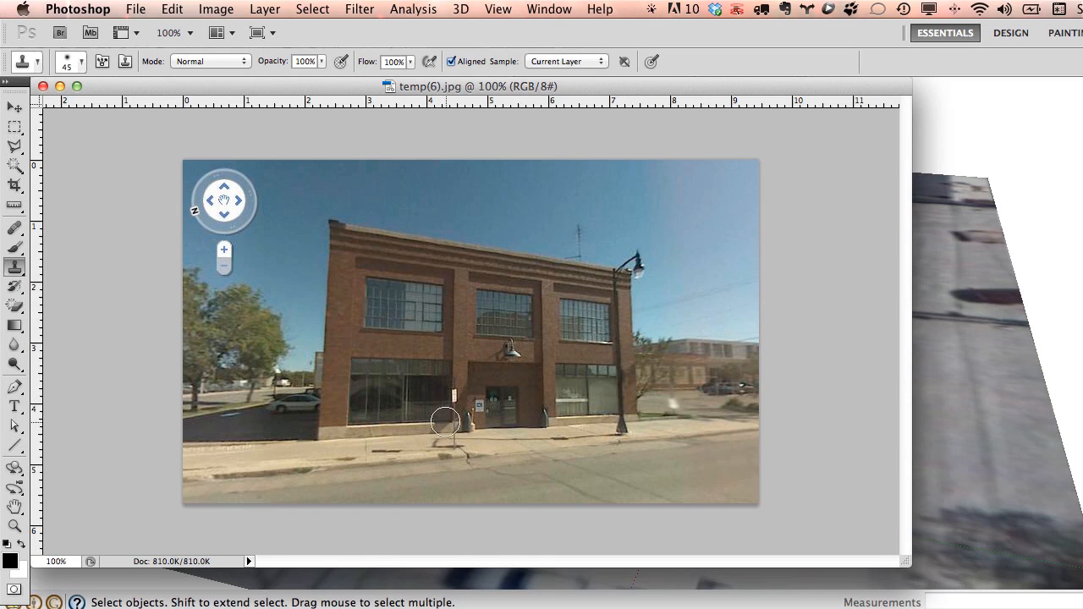
left_click(42, 86)
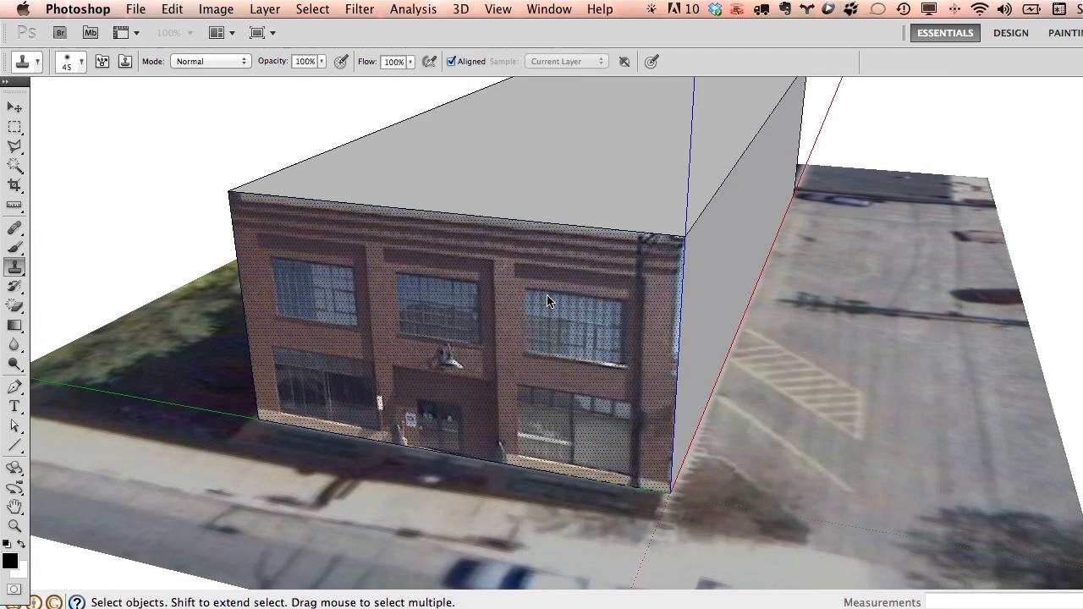
right_click(530, 306)
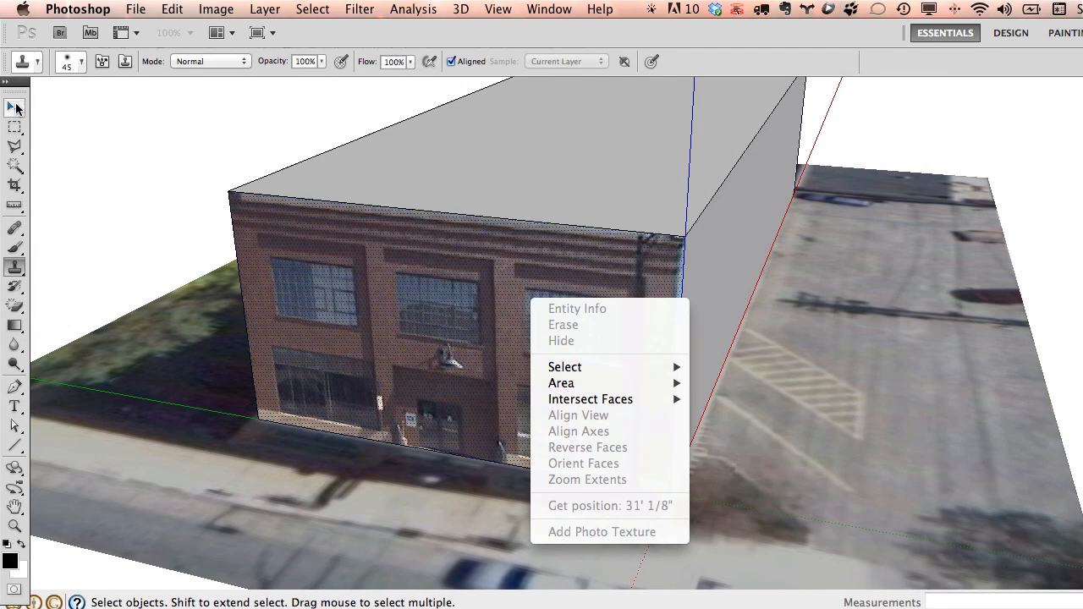
left_click(15, 107)
left_click(129, 109)
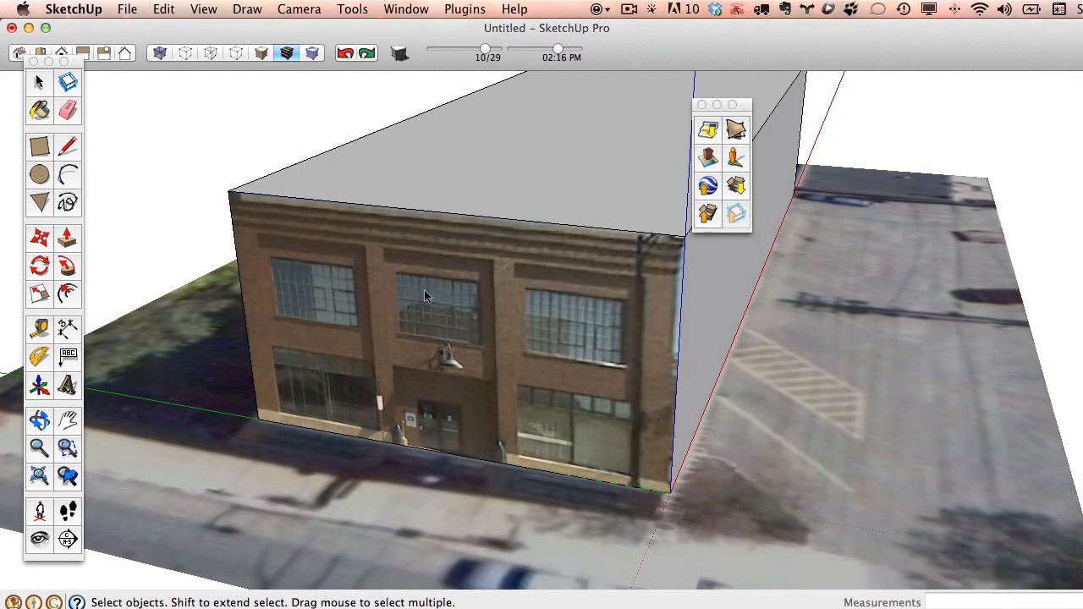
Make the facade photo a unique texture, then send it to Photoshop with Texture > Edit Texture Image.
right_click(439, 297)
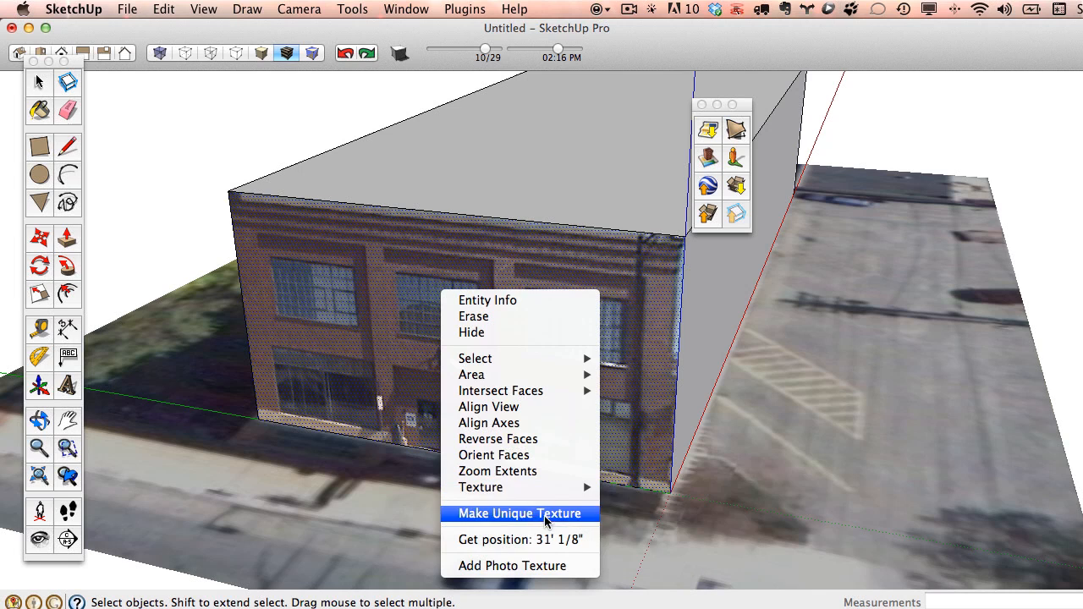
left_click(509, 513)
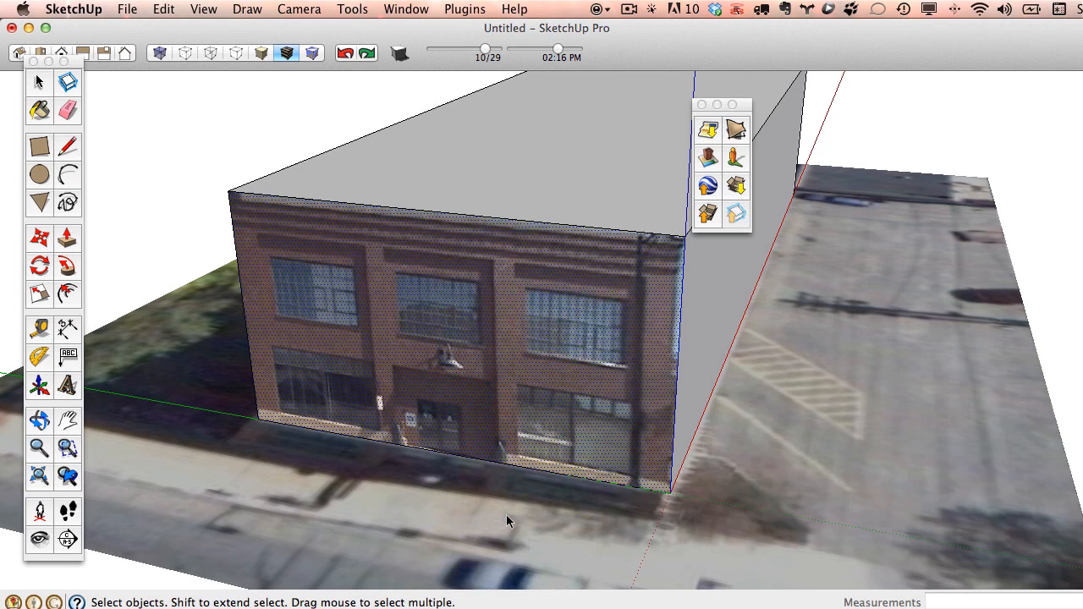
right_click(502, 282)
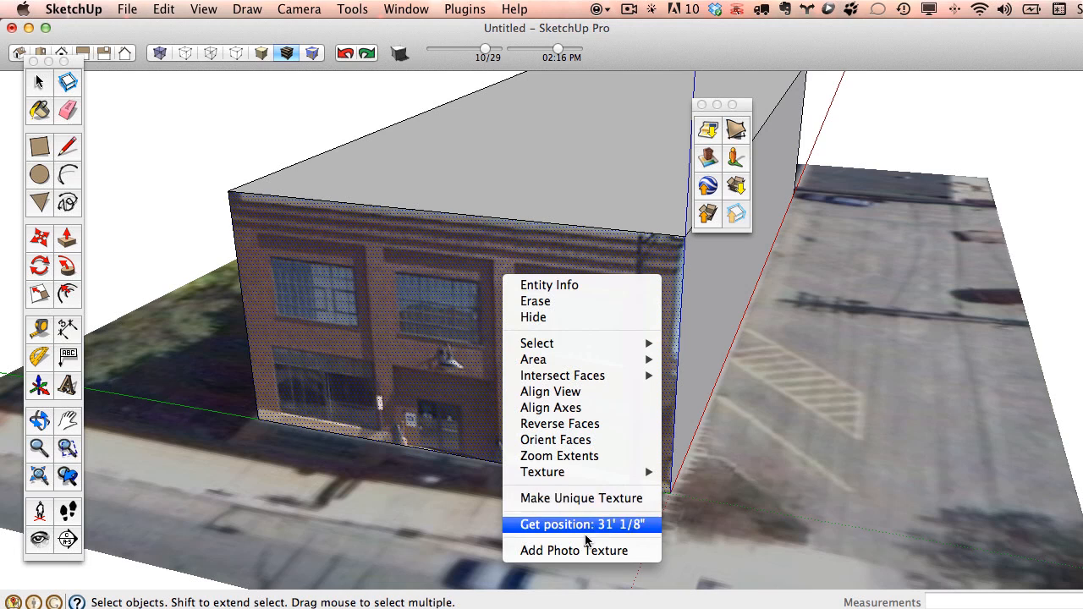
left_click(733, 530)
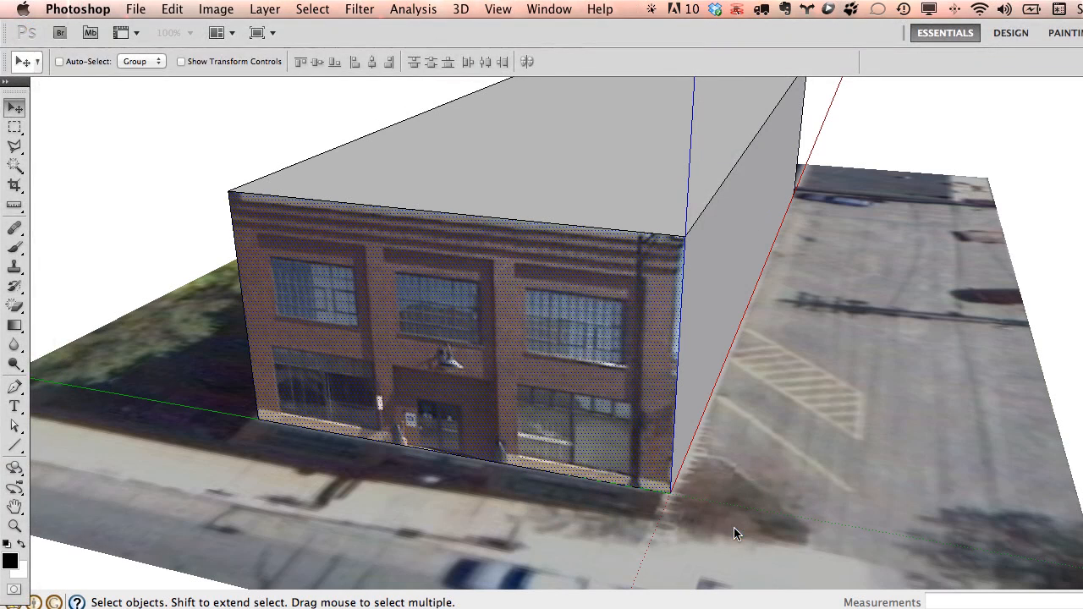
Enlarge and zoom into the facade texture window and switch to the Clone Stamp tool.
left_click_drag(445, 336, 892, 606)
key("super+equal")
scroll(661, 204, "up", 4, "alt")
scroll(835, 145, "up", 1, "alt")
scroll(893, 173, "up", 2)
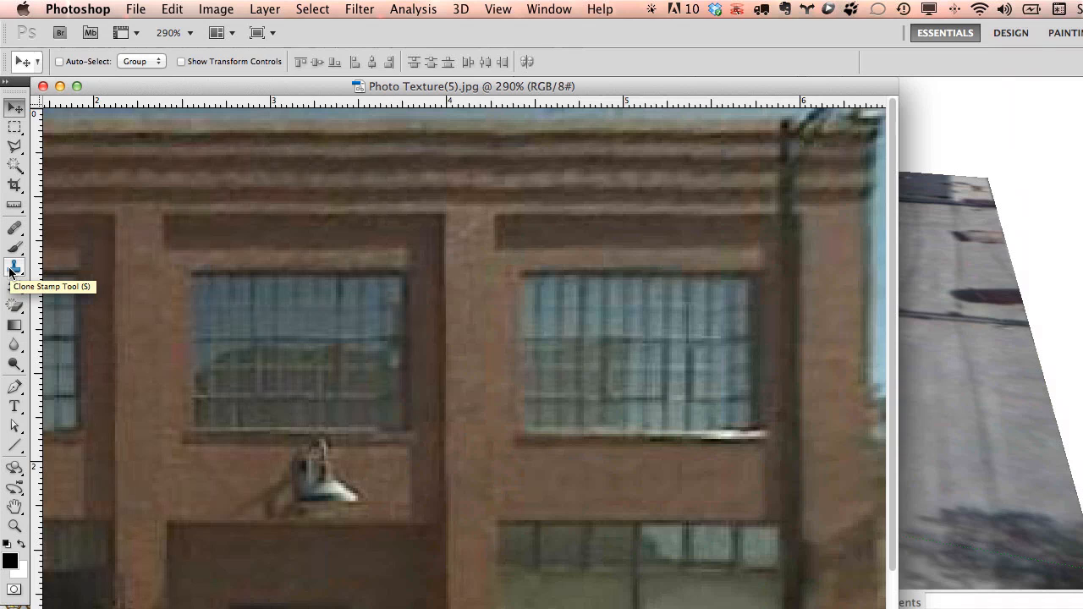
mouse_move(11, 270)
left_mouse_down()
mouse_move(72, 287)
mouse_move(53, 264)
left_mouse_up()
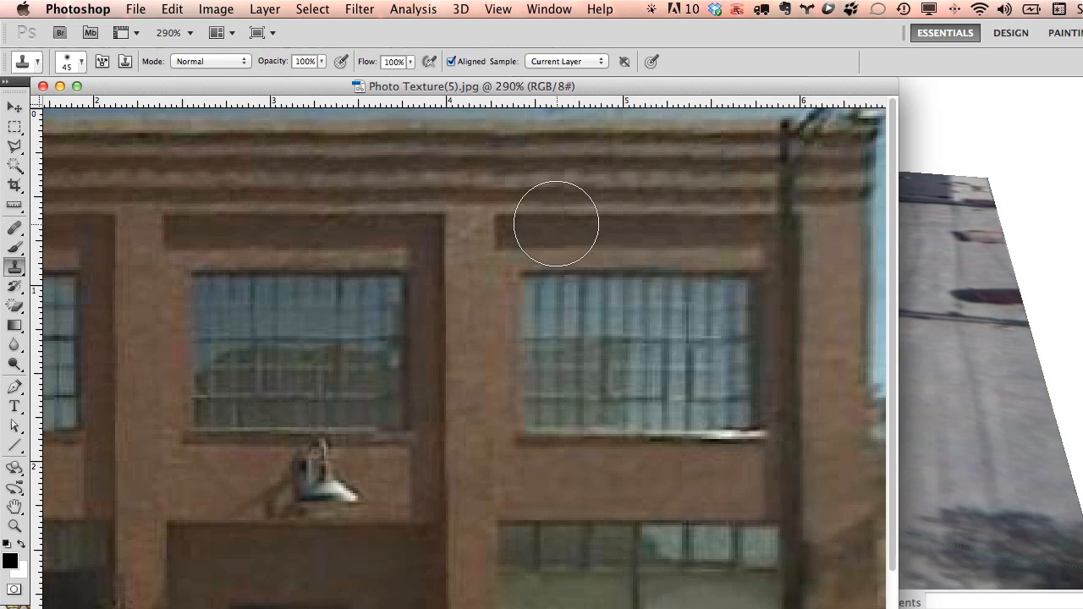
Set the clone brush size to 50 px in the brush settings picker.
right_click(613, 200)
mouse_move(685, 229)
left_mouse_down()
mouse_move(725, 229)
mouse_move(644, 232)
mouse_move(728, 232)
mouse_move(678, 232)
left_mouse_up()
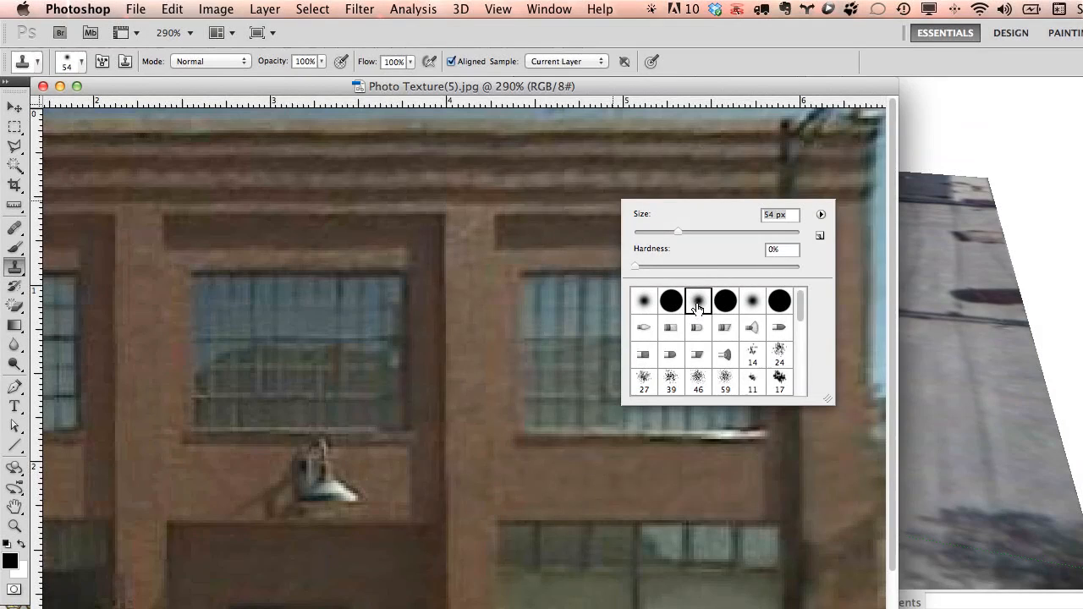
left_click_drag(678, 232, 663, 232)
key("Return")
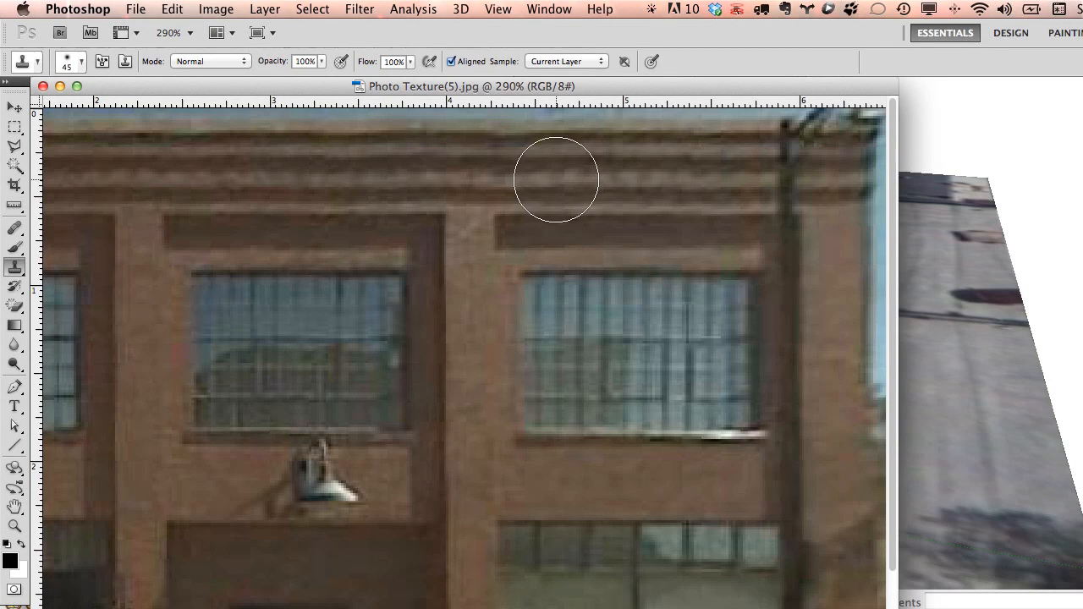
key("bracketright")
key("bracketright")
right_click(624, 201)
key("bracketleft")
key("bracketleft")
key("bracketleft")
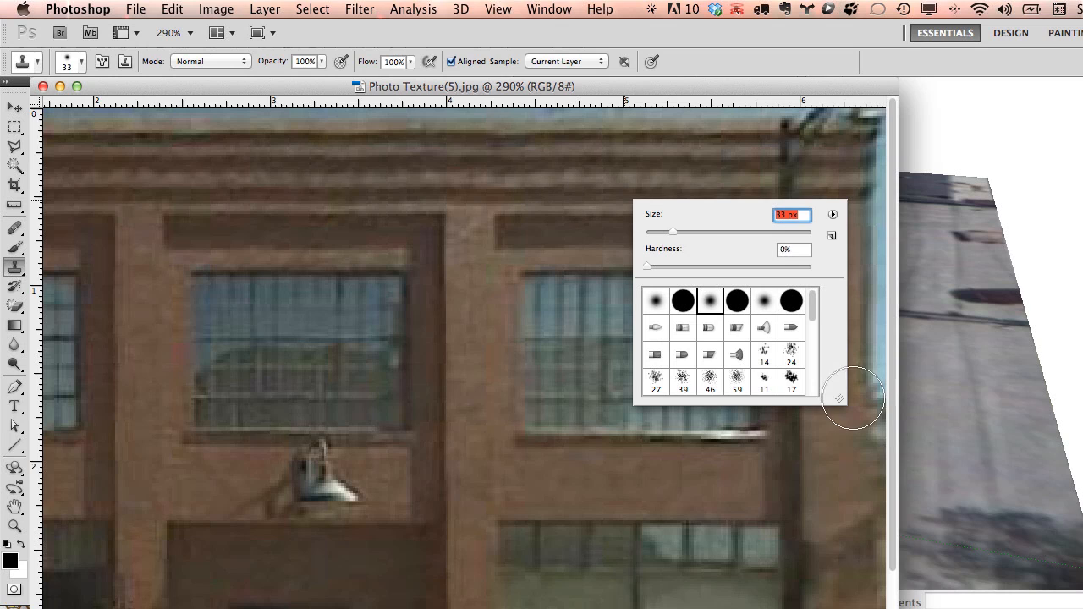
mouse_move(838, 400)
left_mouse_down()
mouse_move(839, 346)
mouse_move(878, 400)
left_mouse_up()
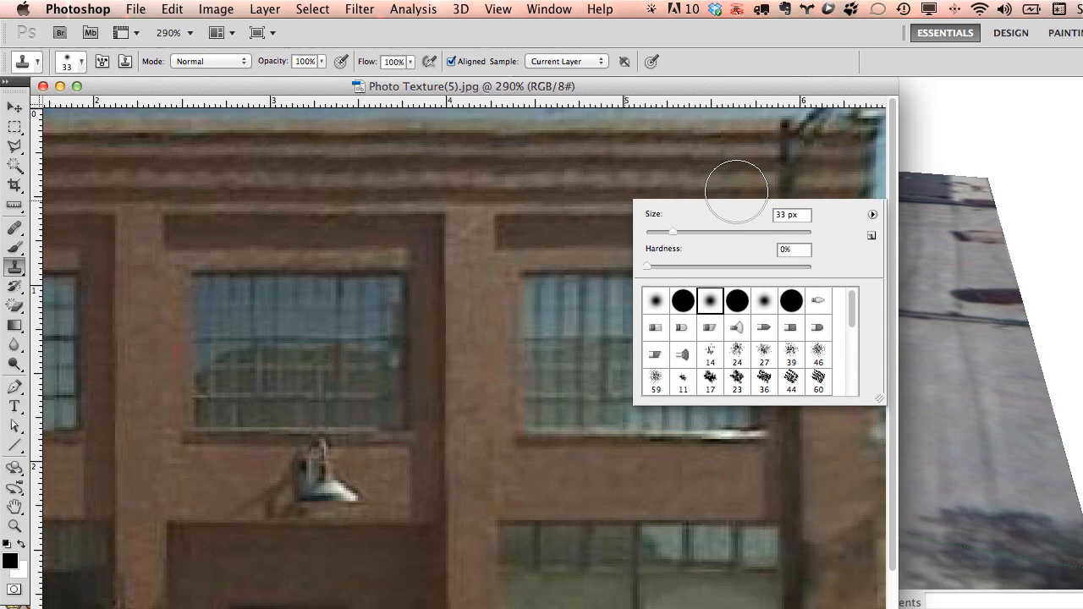
left_click_drag(742, 220, 664, 247)
Sample cornice brick, clone it over the top-right pole, then revert the image with F12.
left_click(541, 203)
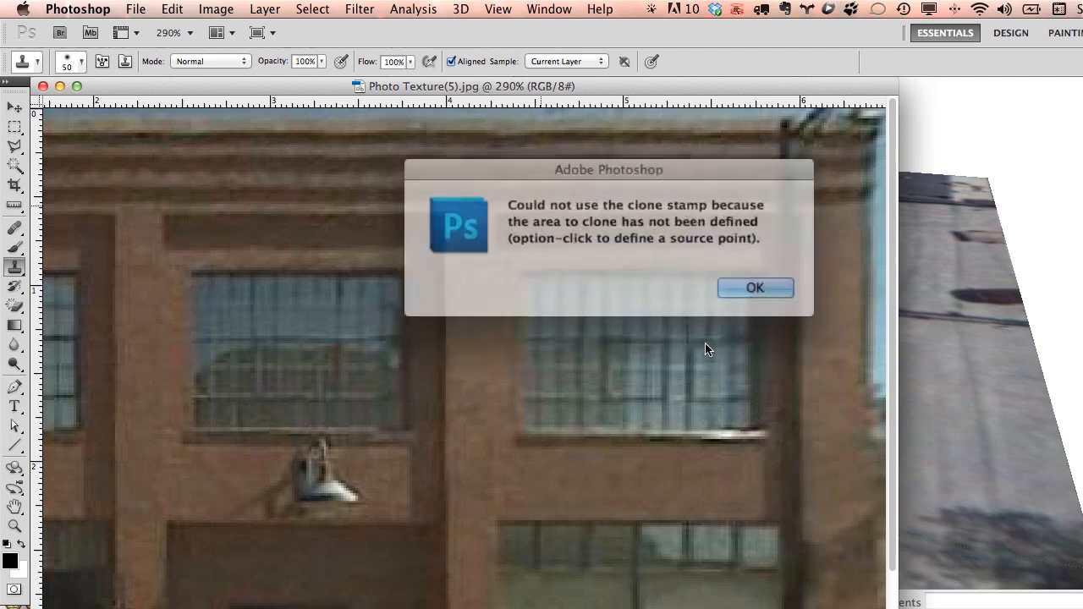
left_click(733, 281)
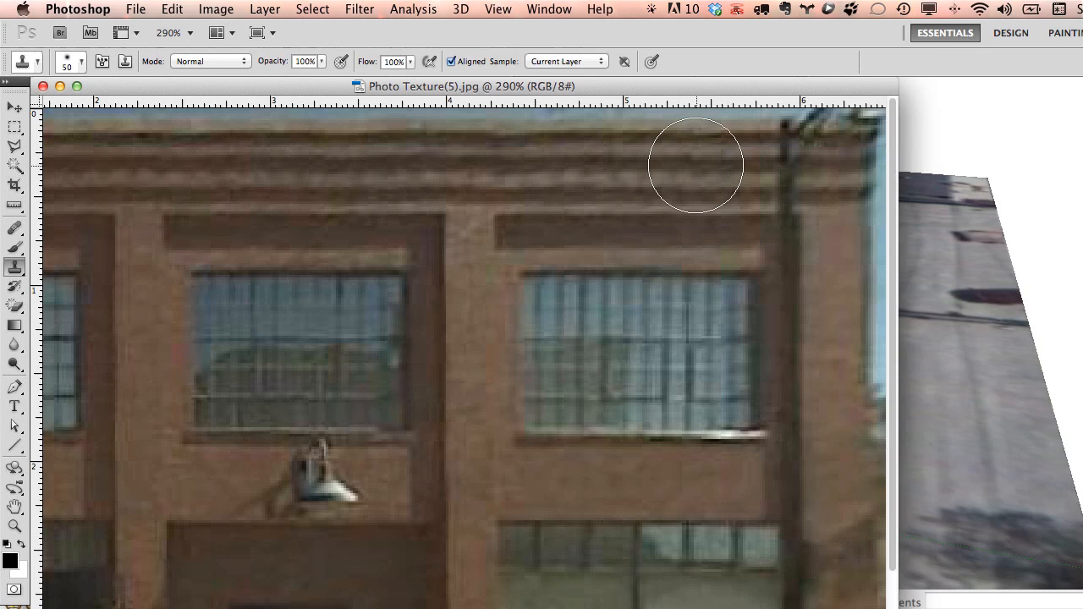
left_click(648, 164, "alt")
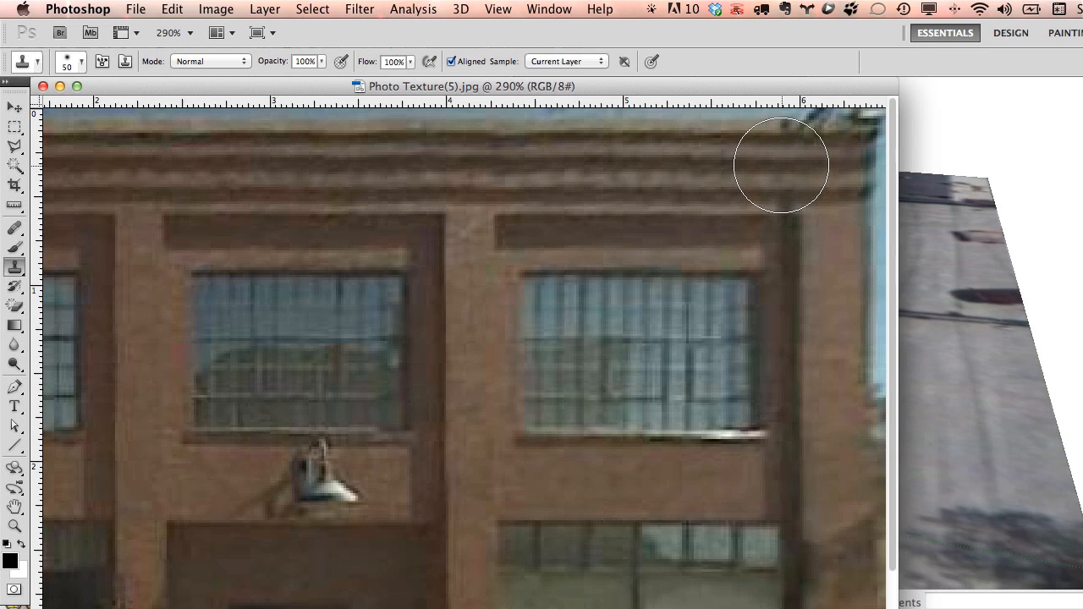
mouse_move(781, 162)
left_mouse_down()
mouse_move(810, 181)
mouse_move(793, 457)
mouse_move(801, 265)
mouse_move(477, 321)
mouse_move(635, 433)
mouse_move(686, 437)
left_mouse_up()
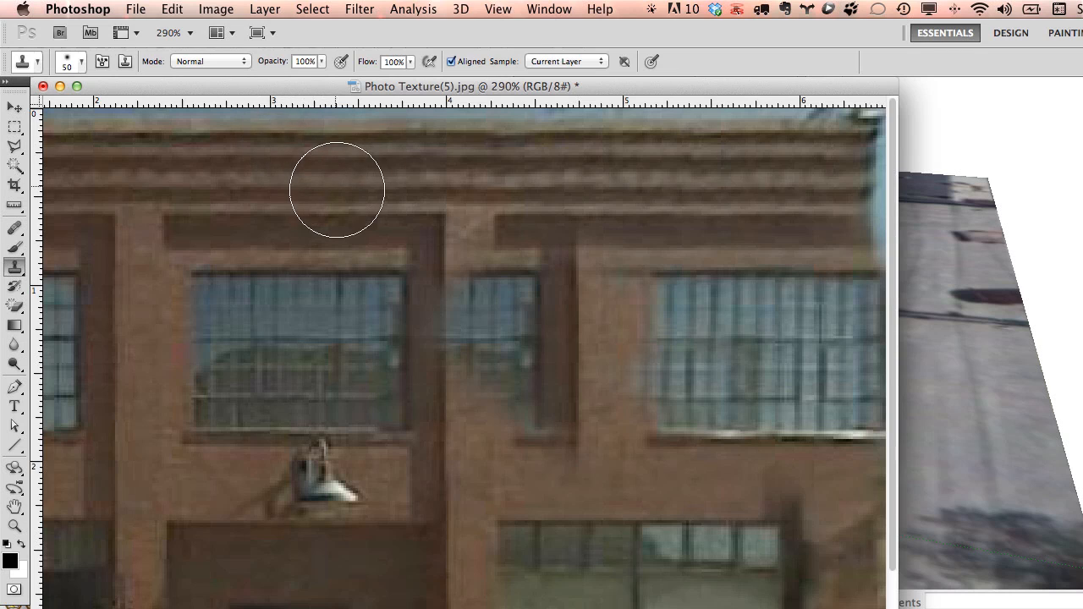
key("F12")
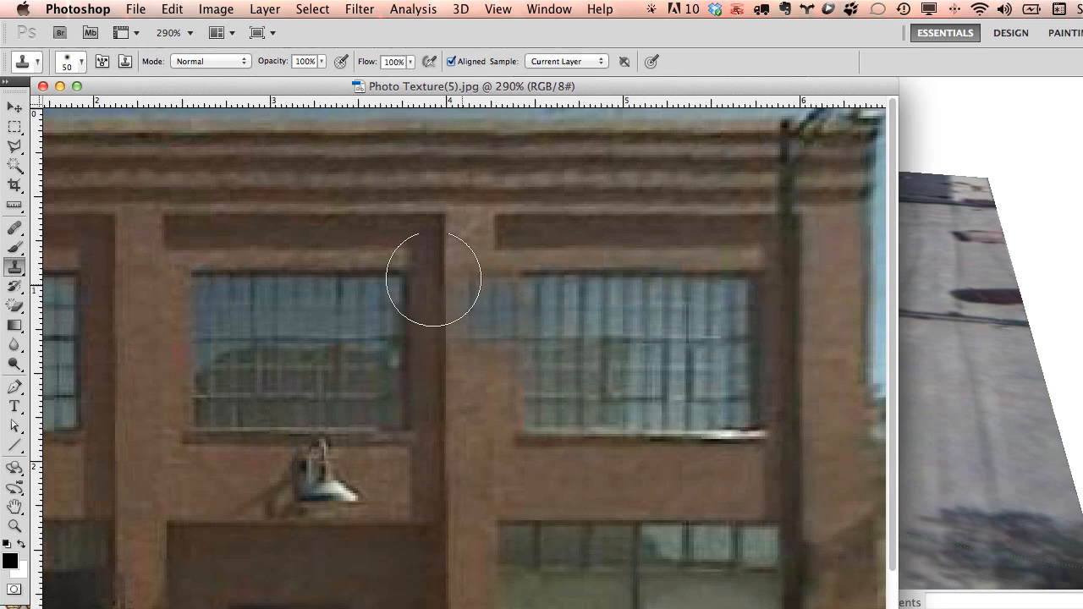
Resample a clean cornice corner and clone it over the right pillar top.
left_click(446, 213, "alt")
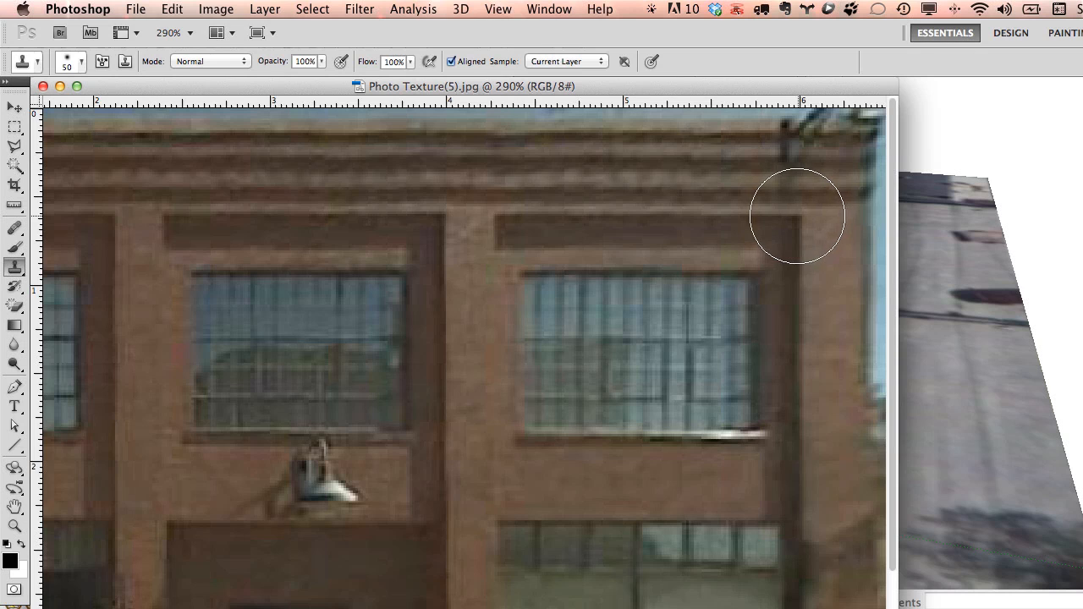
mouse_move(799, 214)
left_mouse_down()
mouse_move(793, 375)
mouse_move(808, 483)
mouse_move(805, 157)
mouse_move(817, 137)
mouse_move(781, 150)
mouse_move(801, 317)
left_mouse_up()
scroll(804, 424, "down", 5, "alt")
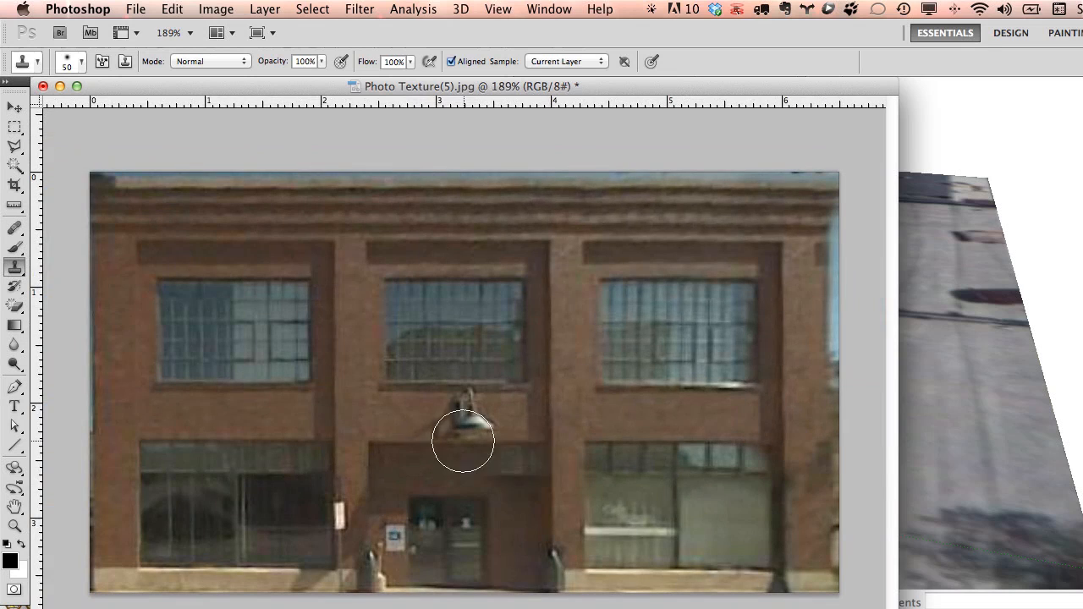
Clone the left window's corner down the right pillar, undoing the stroke that duplicated the light.
left_click(334, 441, "alt")
mouse_move(780, 443)
left_mouse_down()
mouse_move(773, 496)
mouse_move(788, 513)
left_mouse_up()
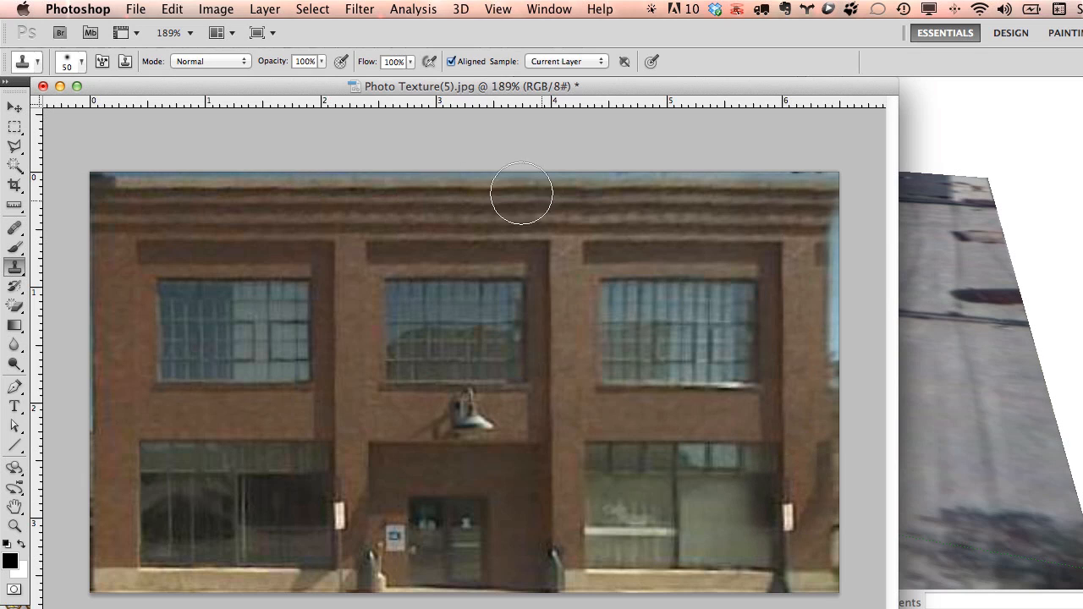
key("super+z")
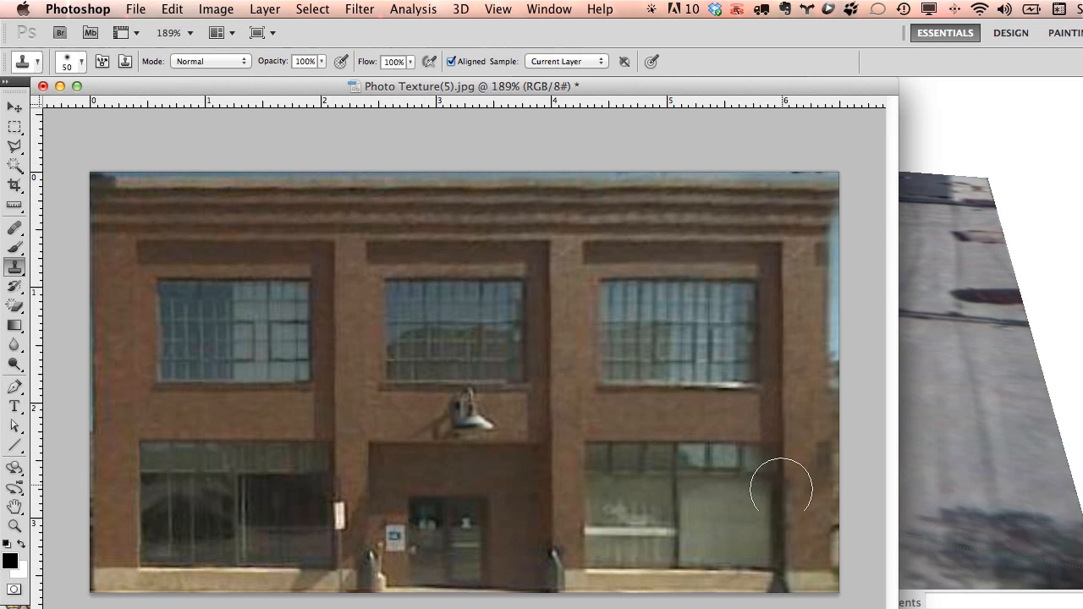
Shrink the clone brush to 15 px.
scroll(769, 580, "up", 3, "alt")
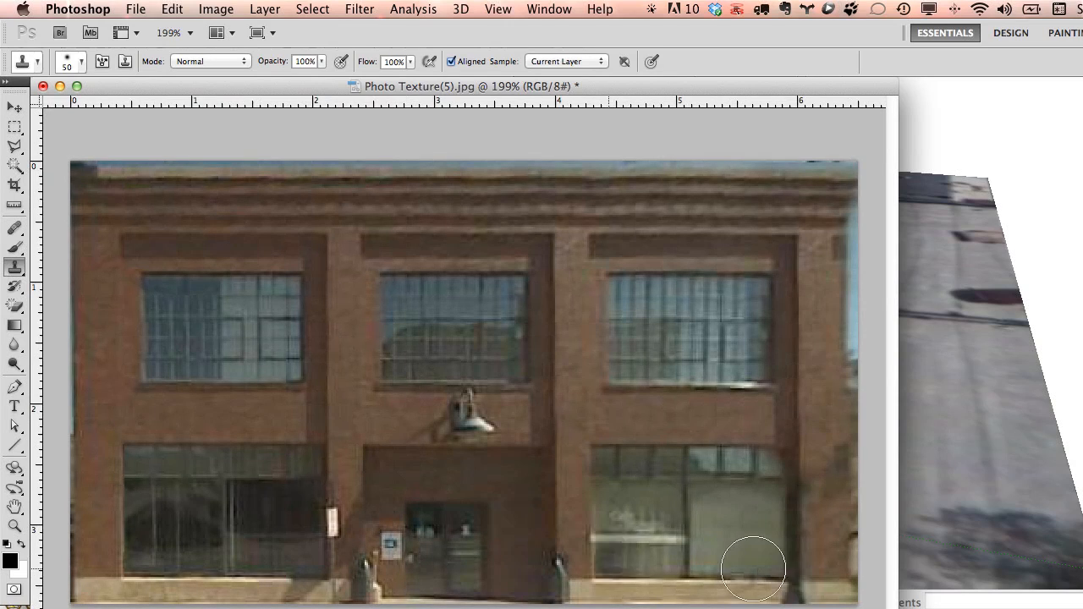
scroll(803, 580, "up", 1, "alt")
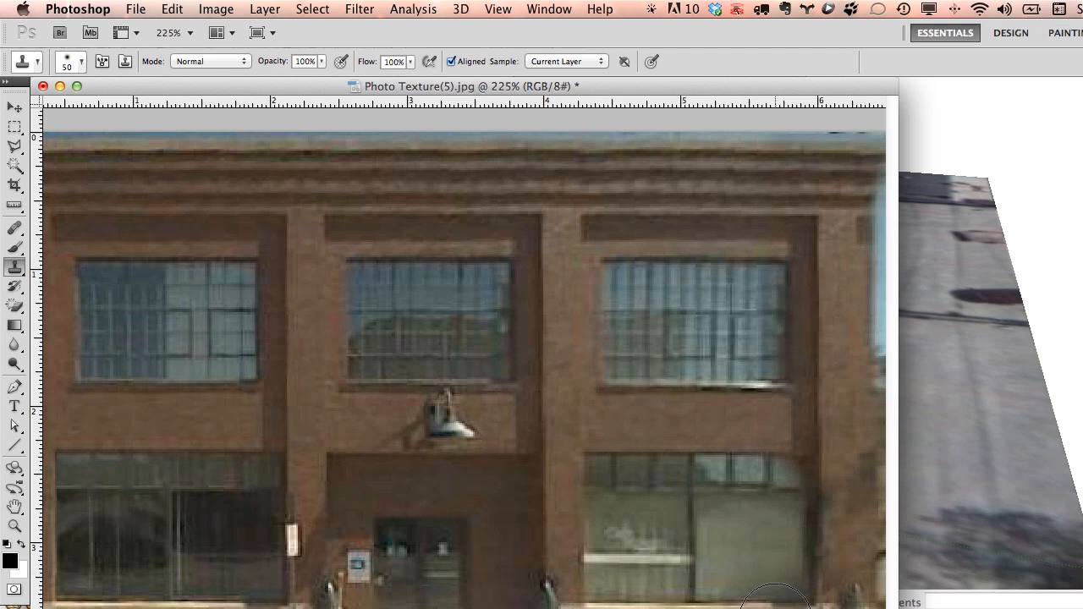
scroll(775, 608, "up", 1, "alt")
left_click_drag(773, 598, 766, 603)
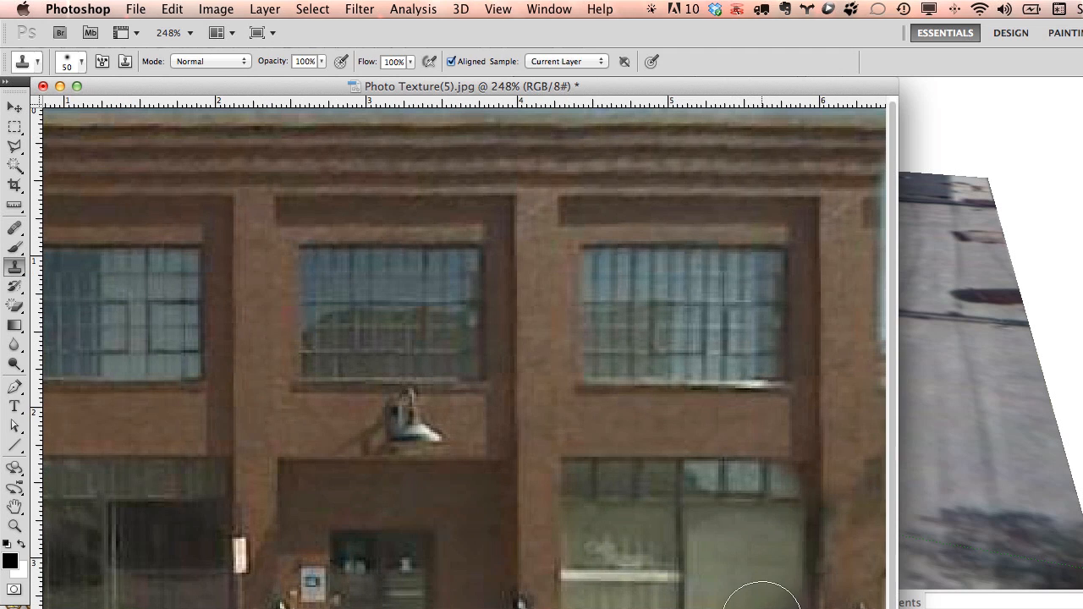
right_click(762, 597)
left_click_drag(824, 579, 798, 579)
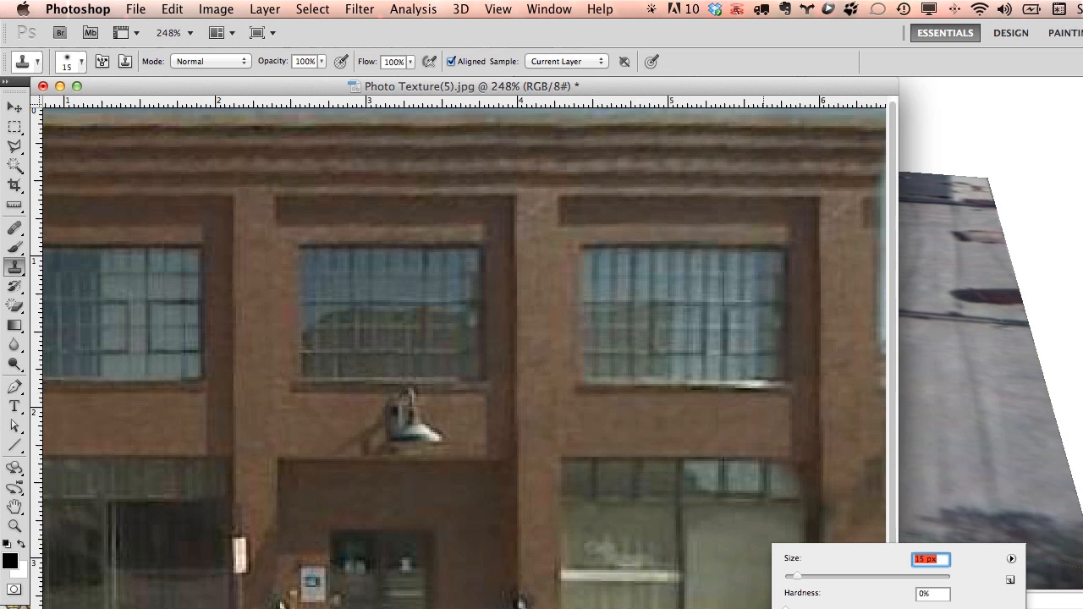
key("Return")
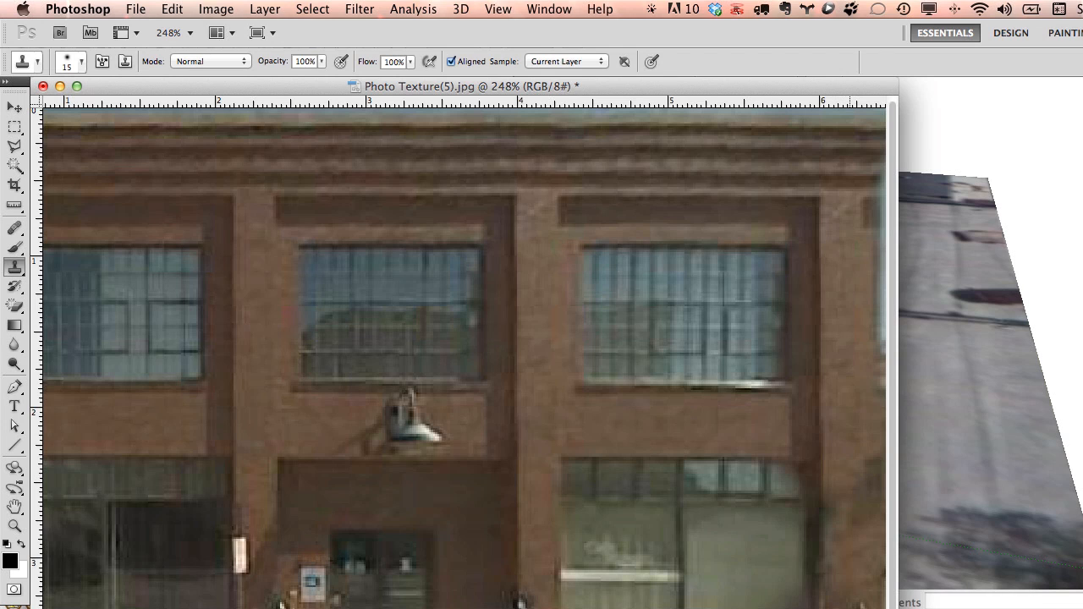
scroll(660, 591, "down", 3, "alt")
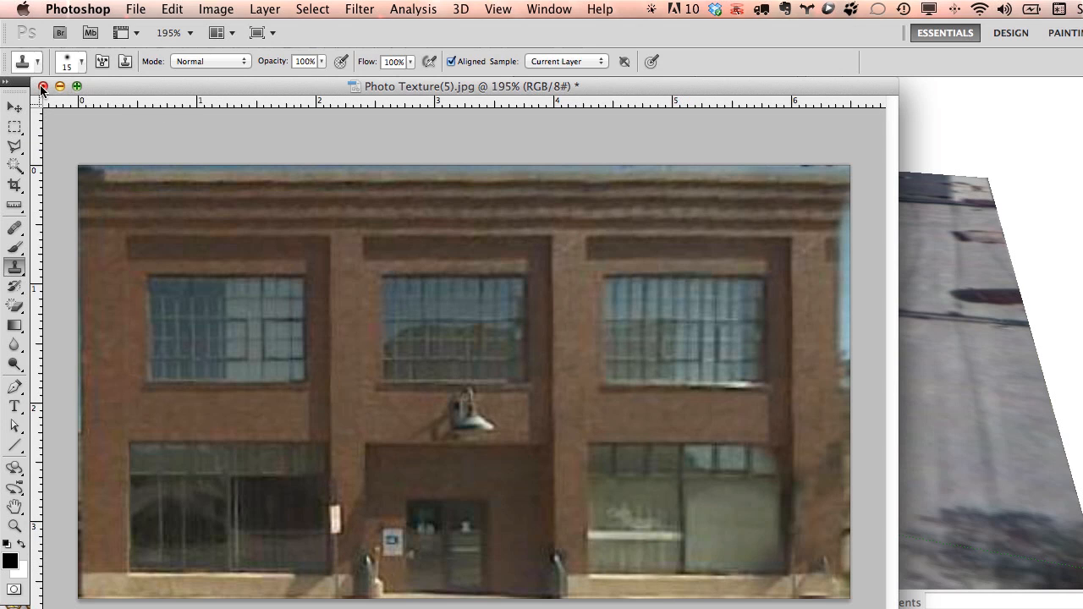
Close Photo Texture(5).jpg, saving it with the default JPEG options, and return to SketchUp.
left_click(42, 86)
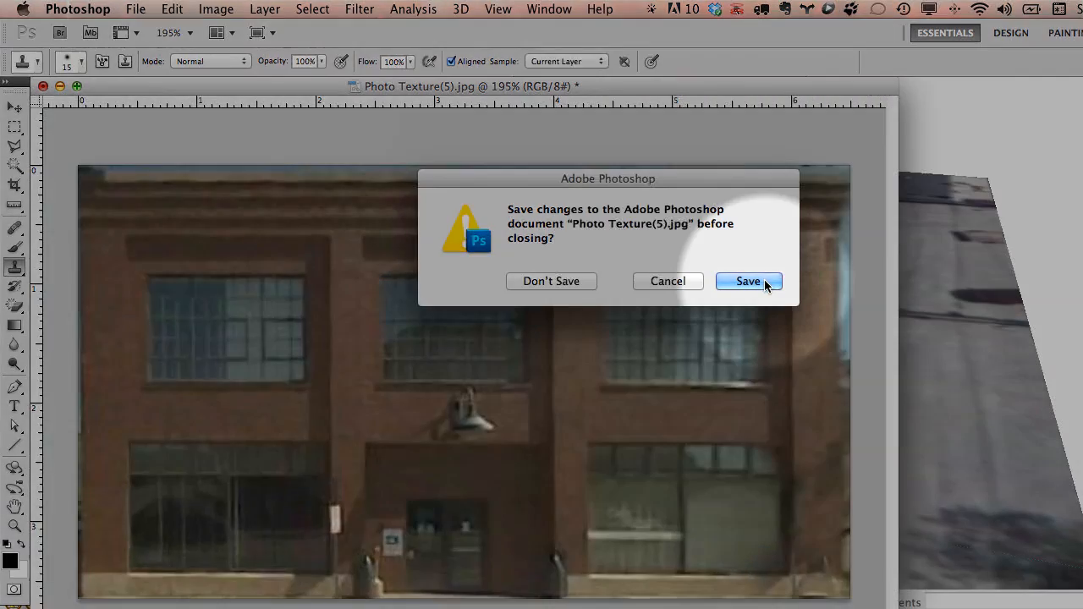
left_click(762, 281)
left_click(684, 209)
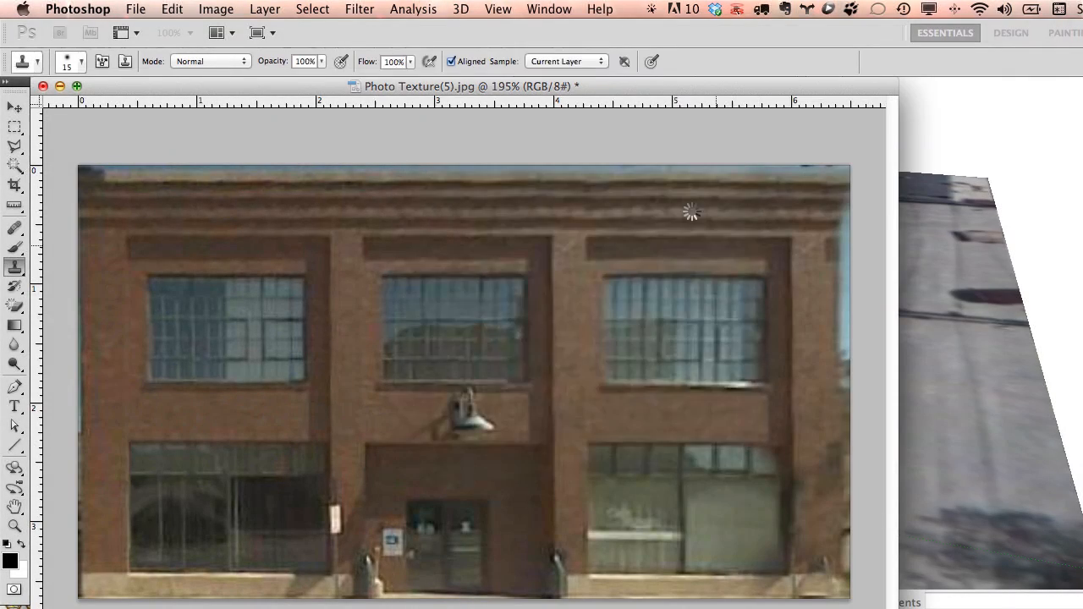
left_click(890, 130)
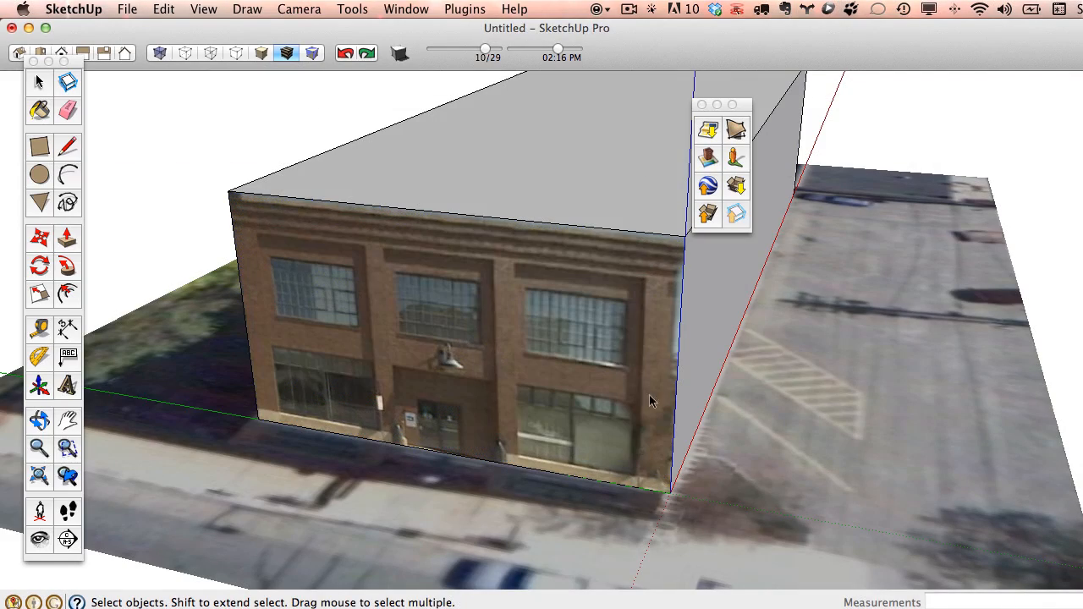
Select the building's long blank side face and add a Street View photo texture to it.
middle_click_drag(660, 403, 545, 389)
left_click(544, 305)
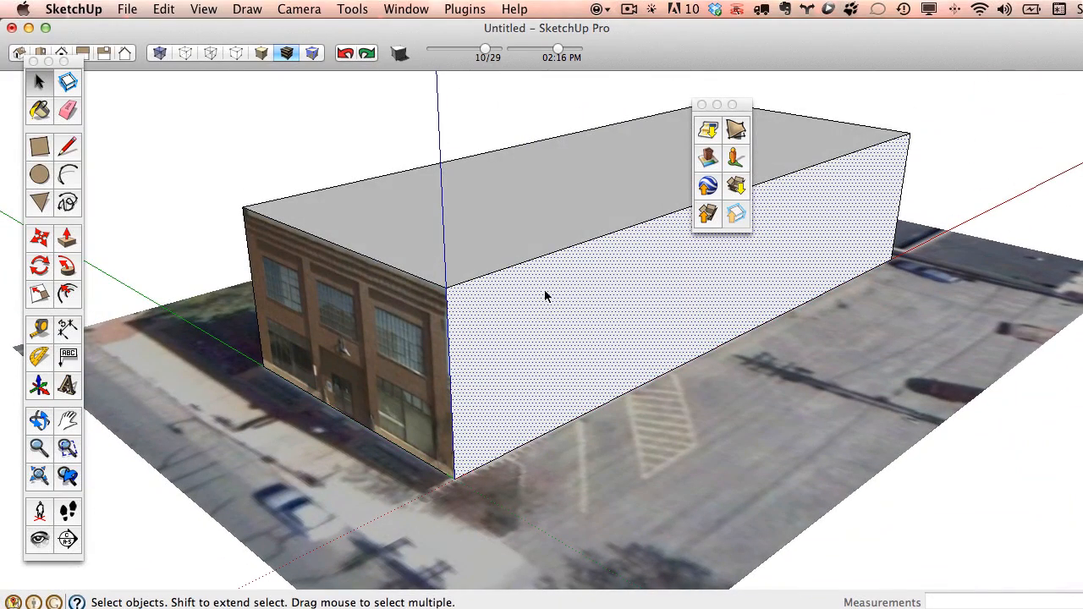
mouse_move(720, 608)
left_mouse_down()
mouse_move(557, 13)
mouse_move(372, 13)
left_mouse_up()
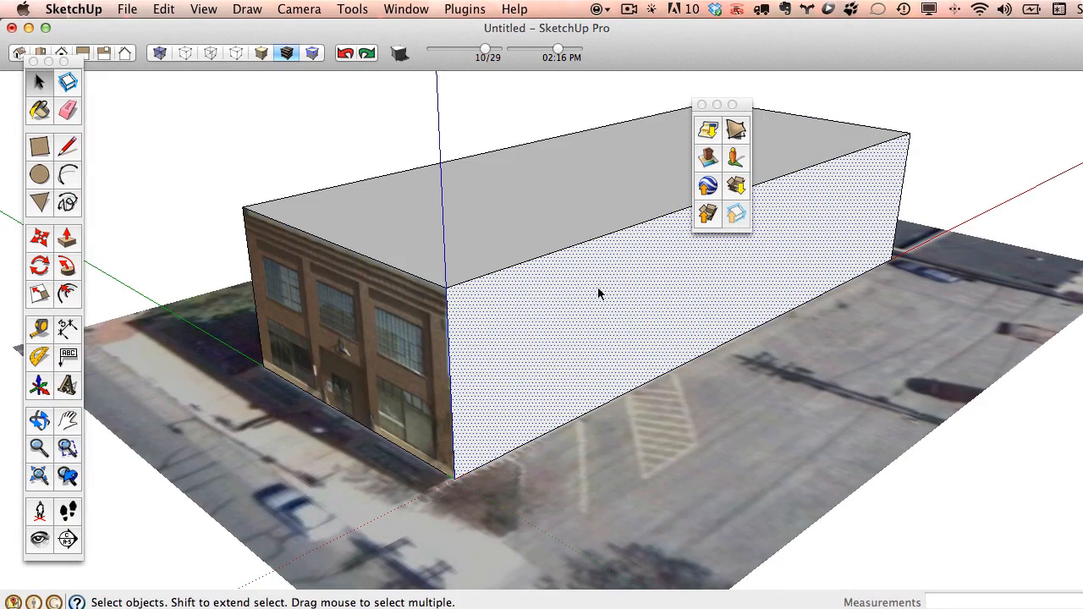
right_click(599, 290)
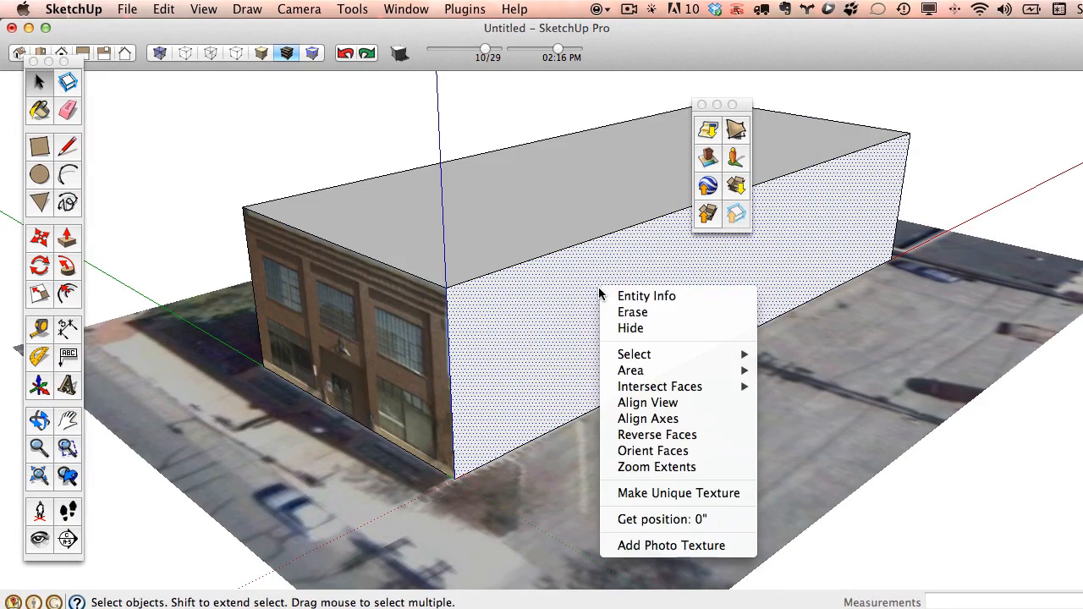
left_click(671, 546)
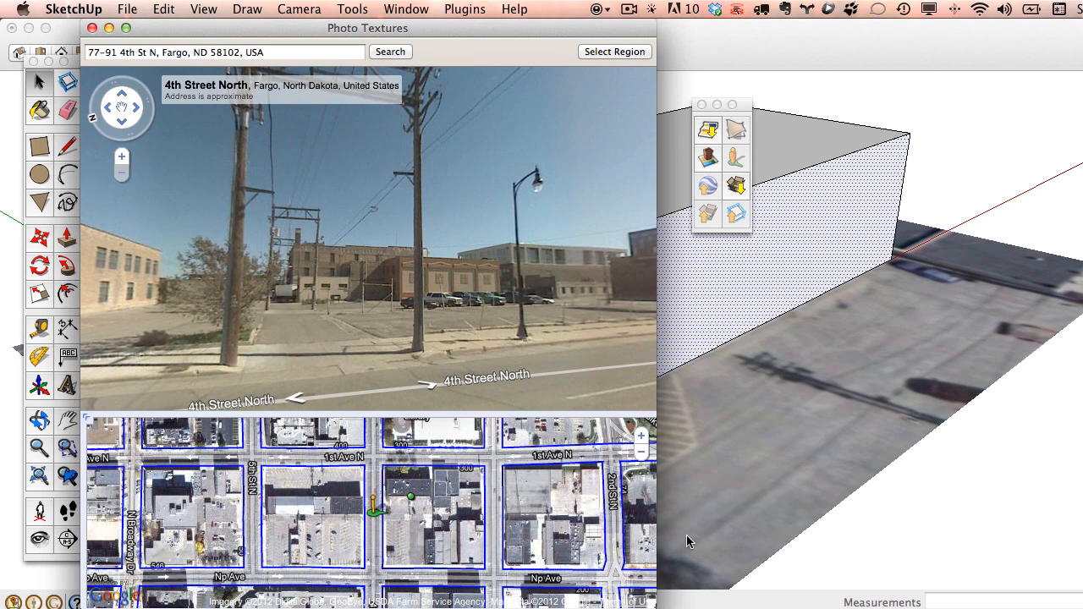
Move along 4th Street North, zoom onto the brick wall, and start Select Region.
left_click_drag(267, 282, 465, 275)
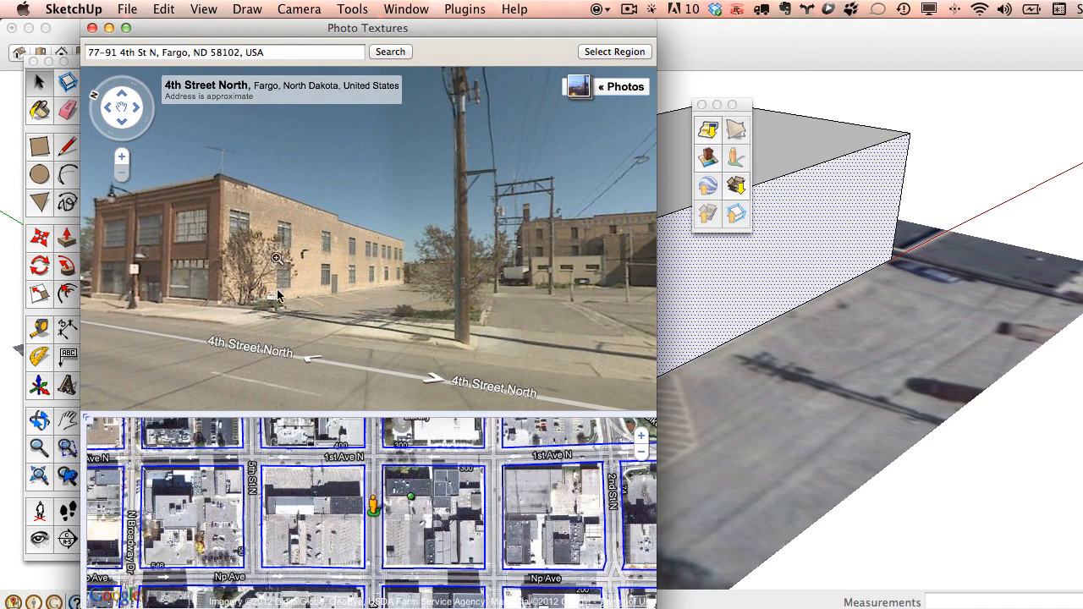
left_click(311, 356)
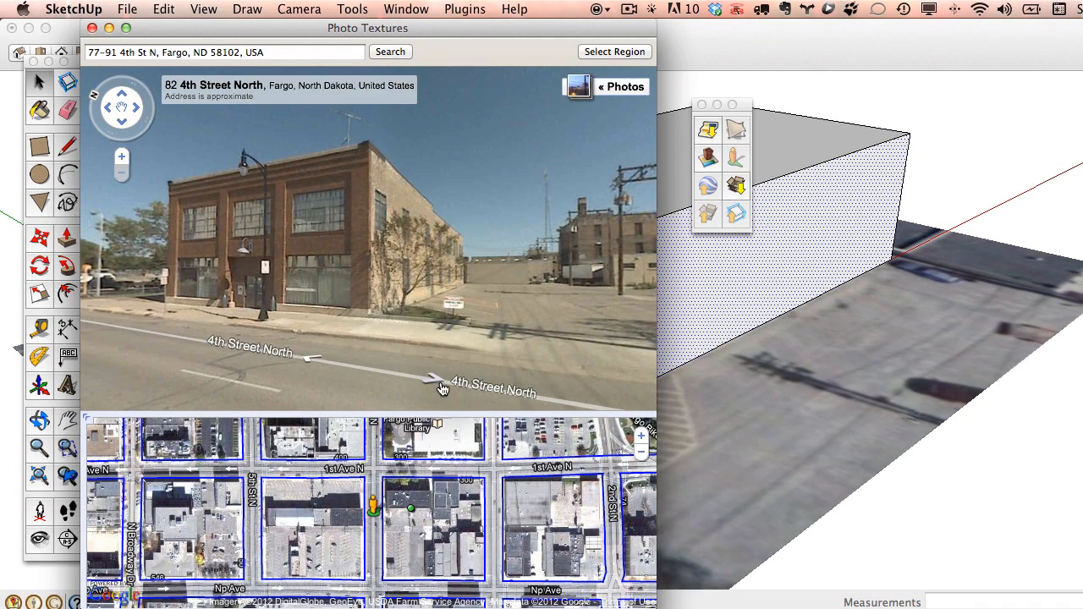
left_click(441, 387)
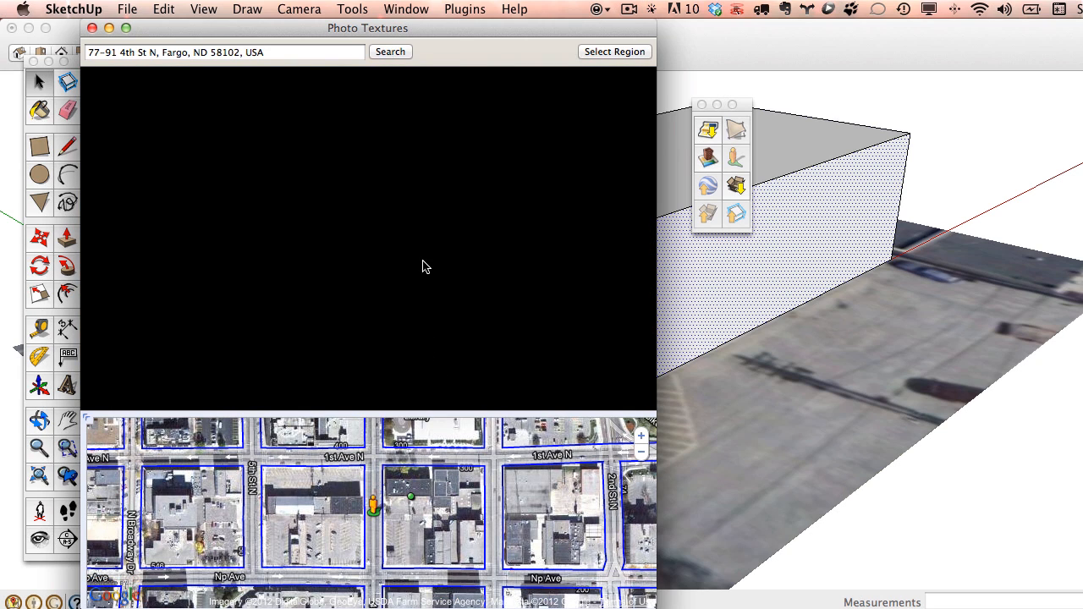
left_click_drag(455, 32, 472, 32)
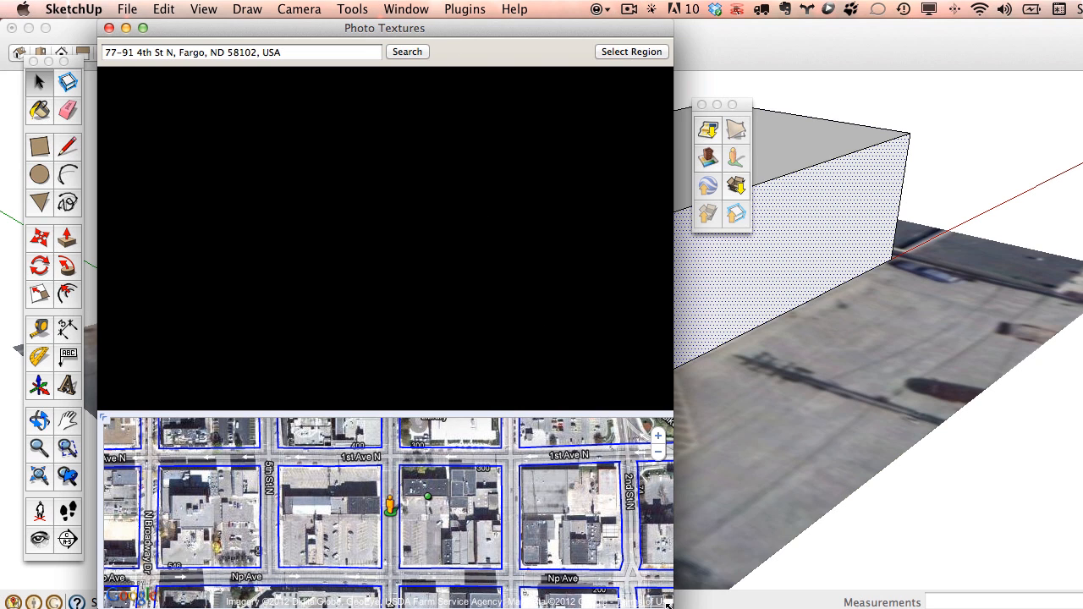
left_click_drag(683, 604, 694, 604)
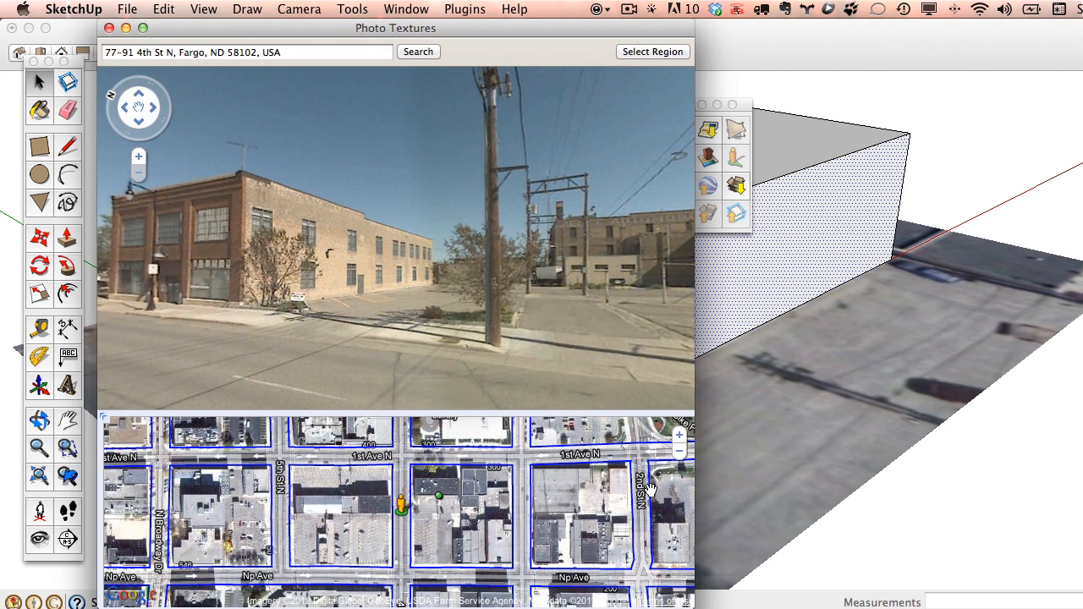
left_click(339, 367)
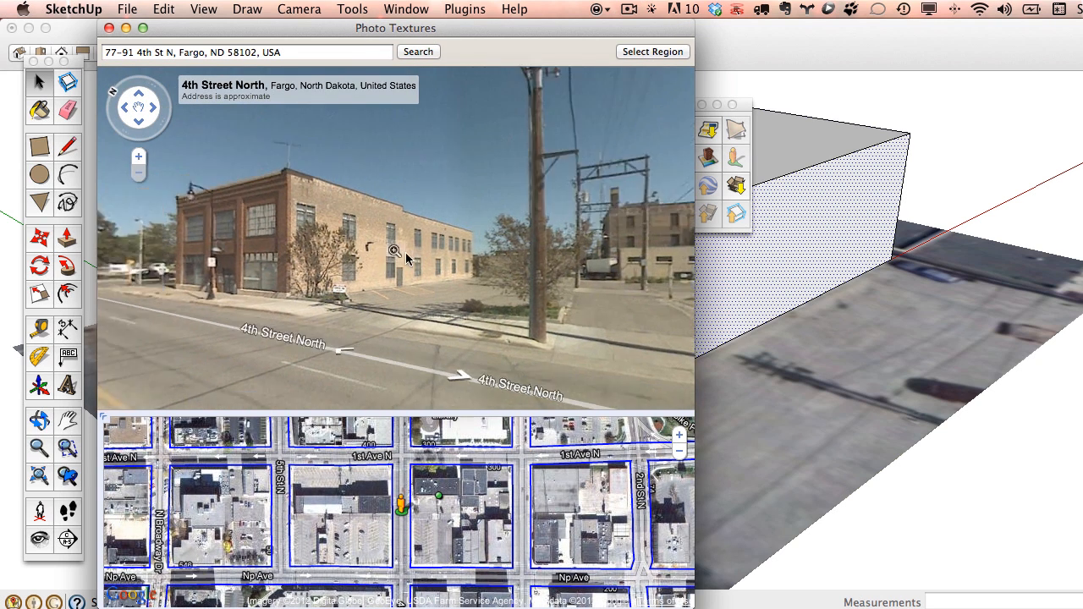
left_click(142, 158)
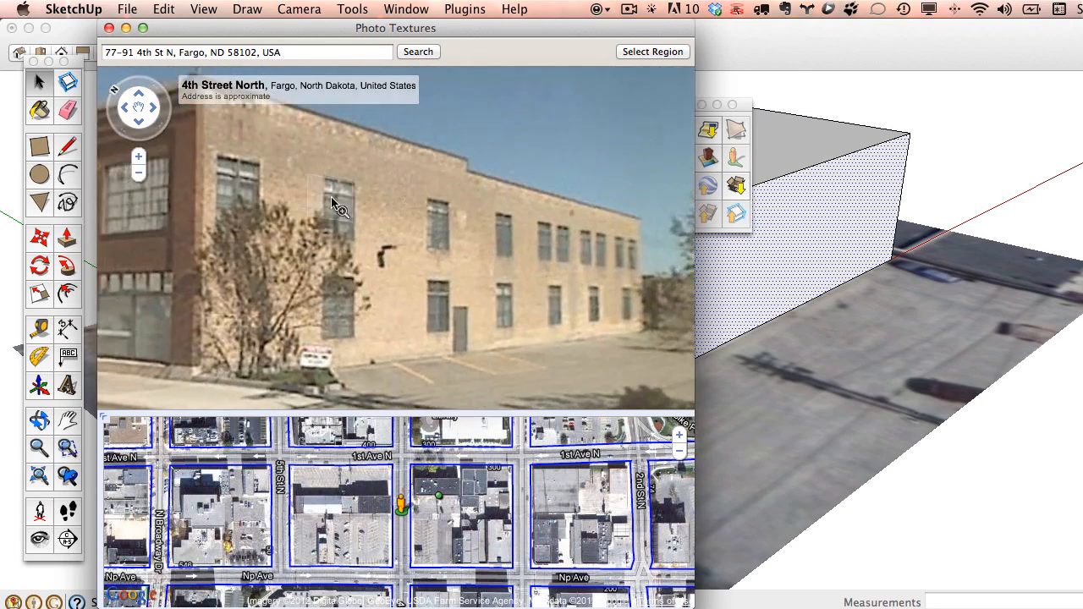
left_click_drag(336, 200, 316, 220)
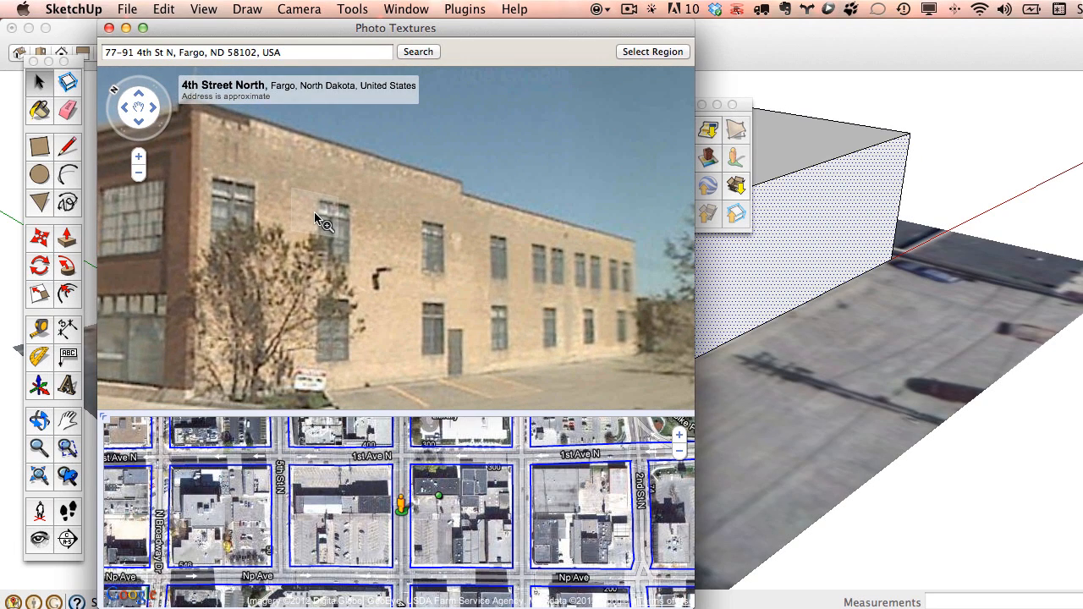
left_click(652, 52)
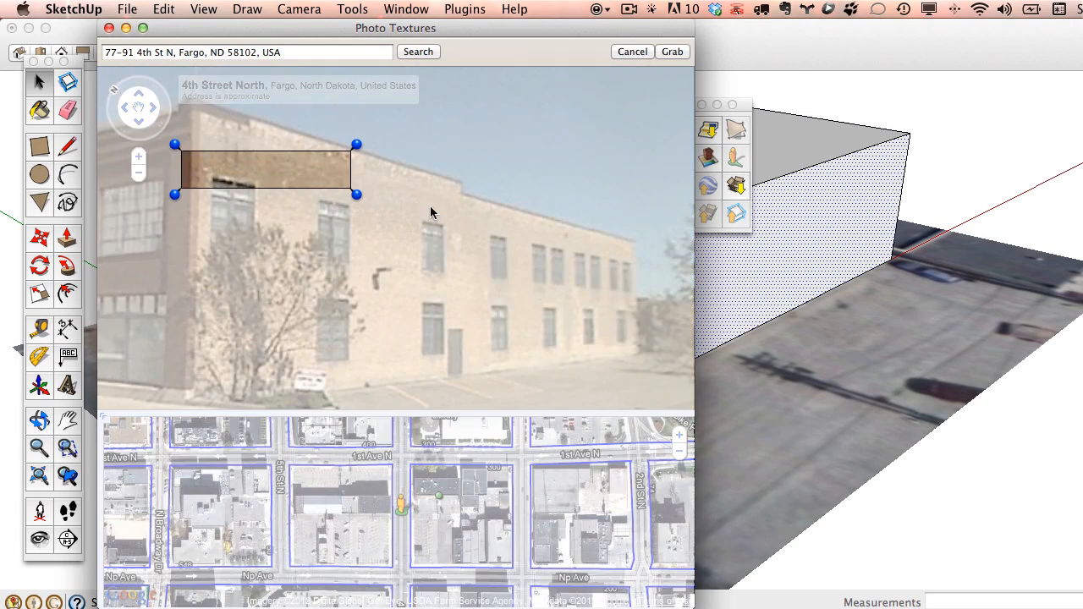
Fit the region's four corners to the wall's base and roofline, then Grab the photo.
left_click_drag(357, 194, 642, 357)
left_click_drag(177, 202, 179, 412)
left_click_drag(174, 144, 184, 90)
left_click_drag(363, 147, 639, 225)
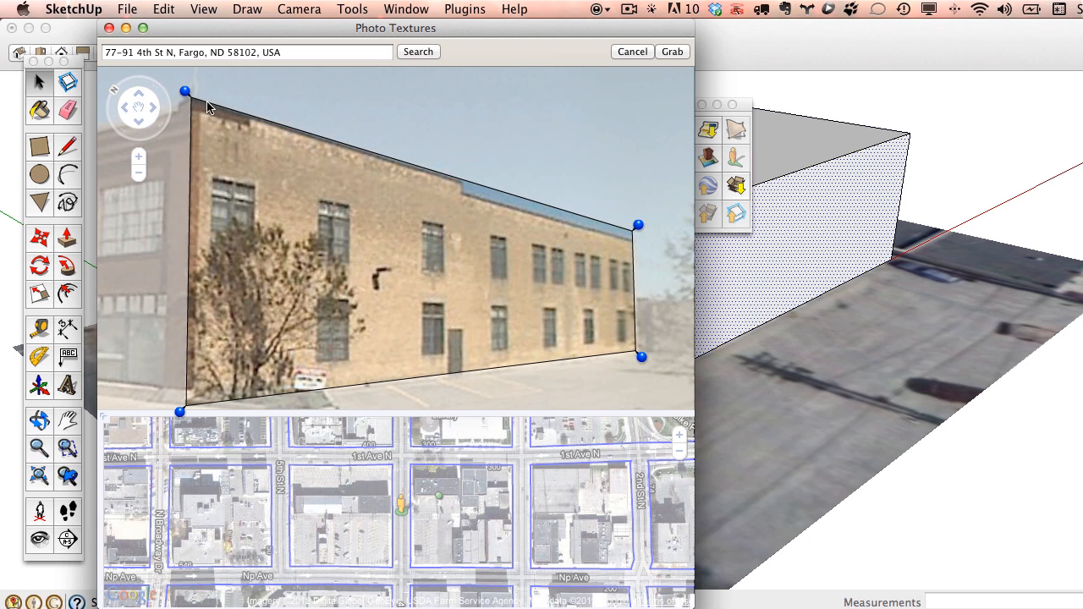
left_click_drag(636, 223, 638, 227)
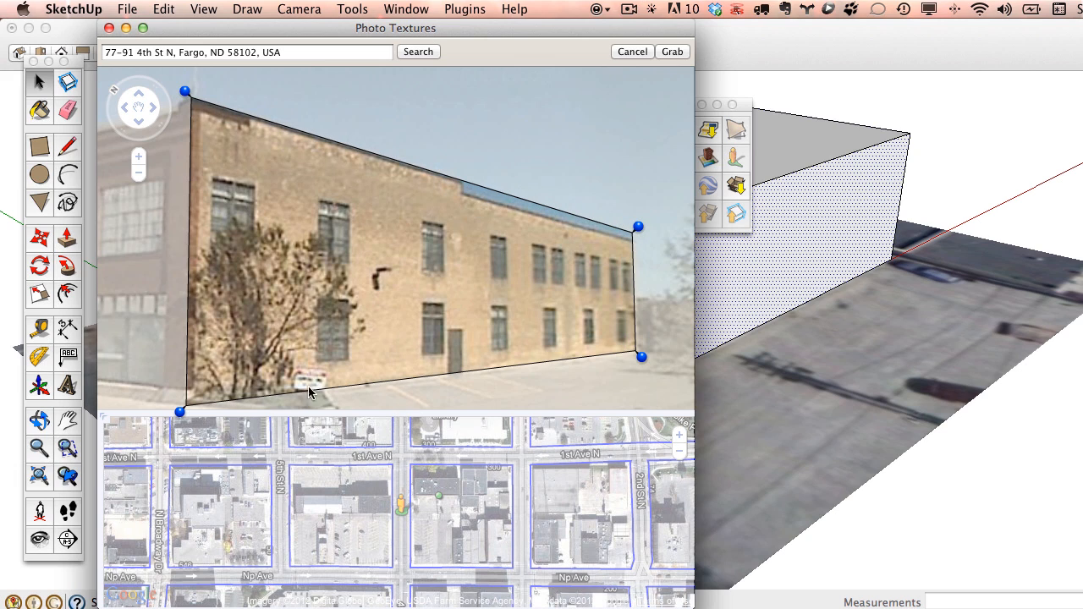
left_click(672, 53)
Move the Photo Textures window aside, orbit to the textured wall, and start a roof line at the step.
left_click_drag(587, 40, 653, 552)
middle_click_drag(744, 338, 657, 288)
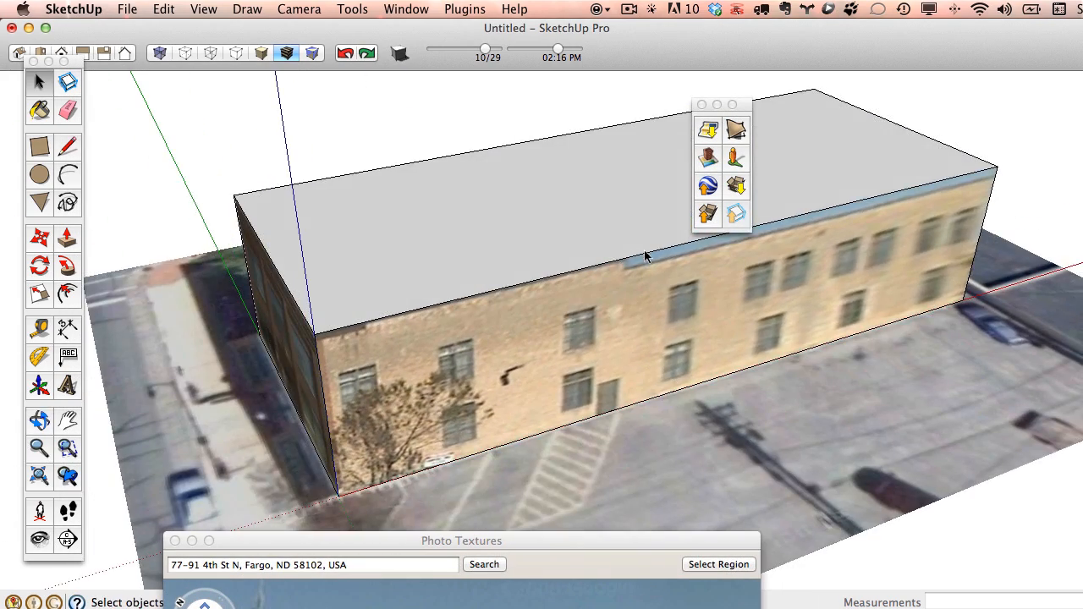
left_click(66, 147)
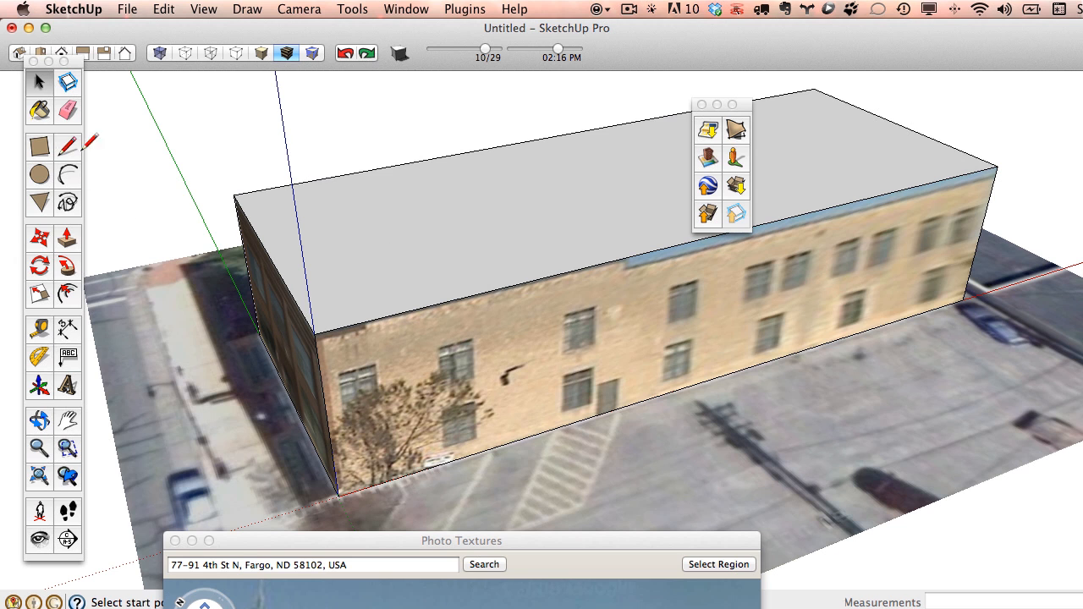
left_click(626, 257)
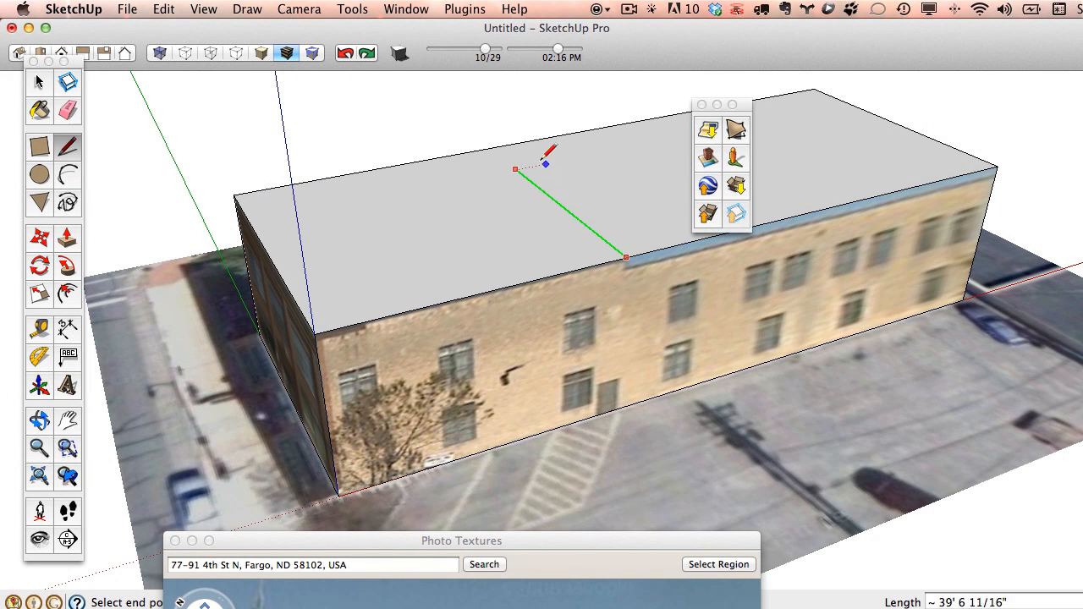
Split the roof with a line at the step and push the right part down about 1' 11 3/4".
left_click(491, 149)
left_click(67, 237)
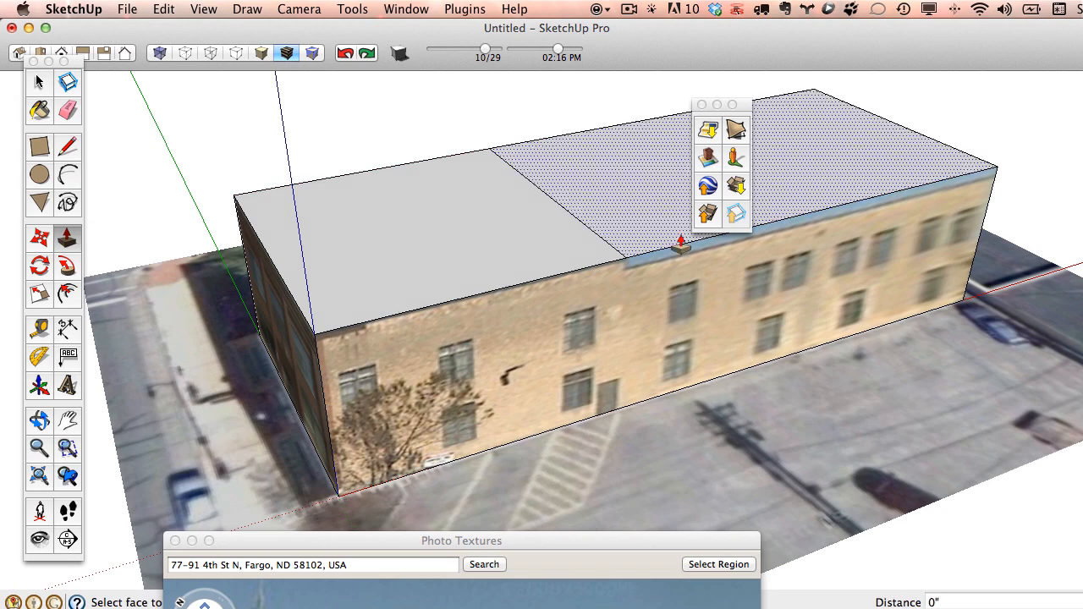
left_click(830, 178)
left_click(831, 185)
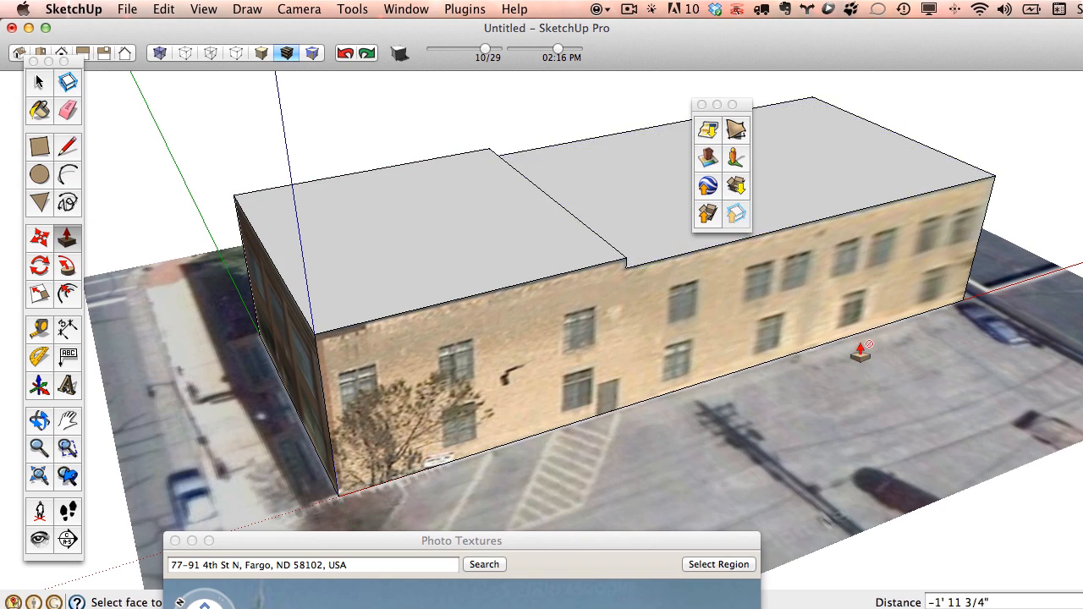
Orbit around the front wall and brick end to inspect the new stepped roofline.
middle_click_drag(861, 346, 426, 346)
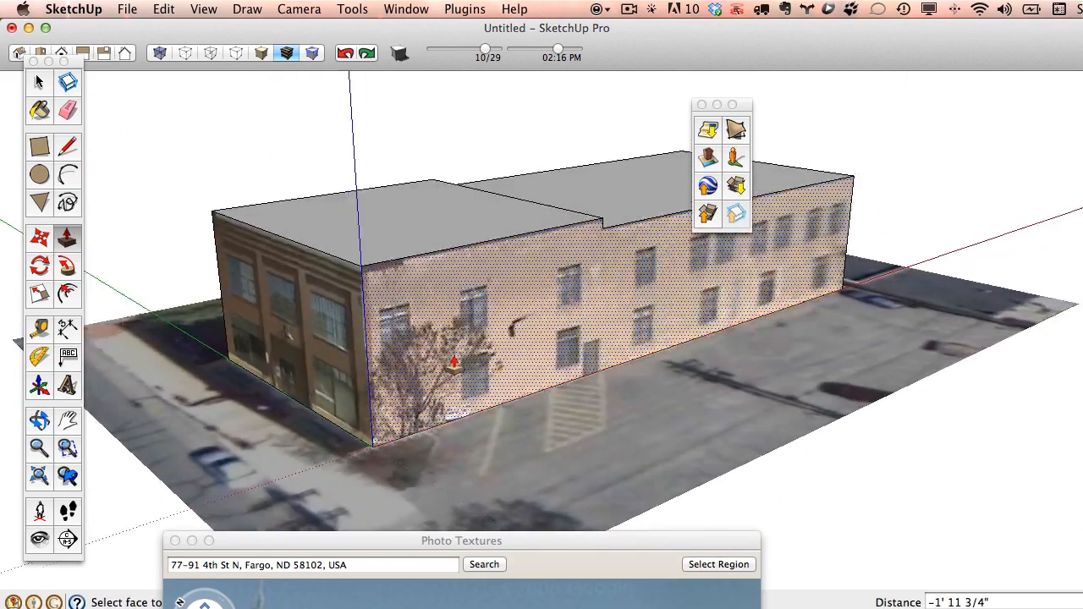
scroll(461, 336, "down", 5)
scroll(461, 336, "up", 6)
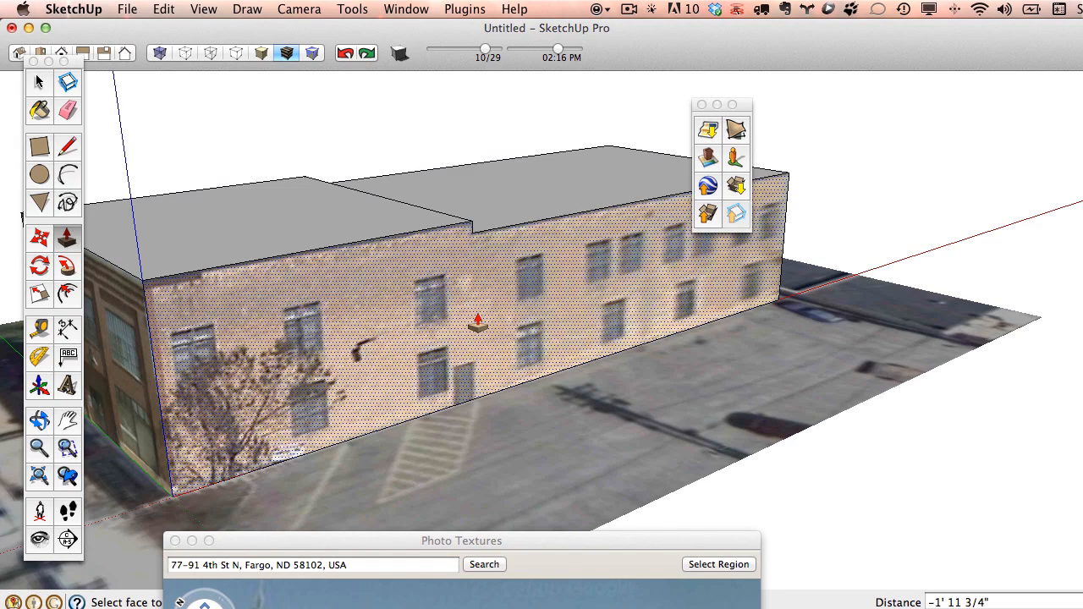
scroll(477, 322, "down", 3)
middle_click_drag(476, 312, 350, 330)
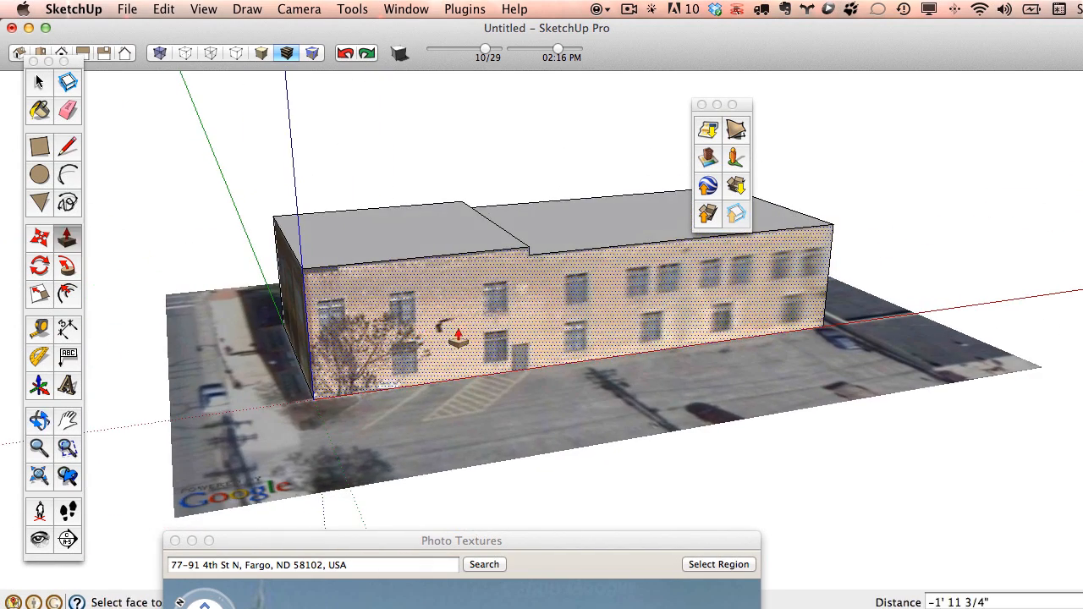
middle_click_drag(449, 322, 385, 334)
scroll(385, 334, "up", 3)
Open the wall's texture image prematurely, then close it and dismiss the face menu.
left_click(38, 80)
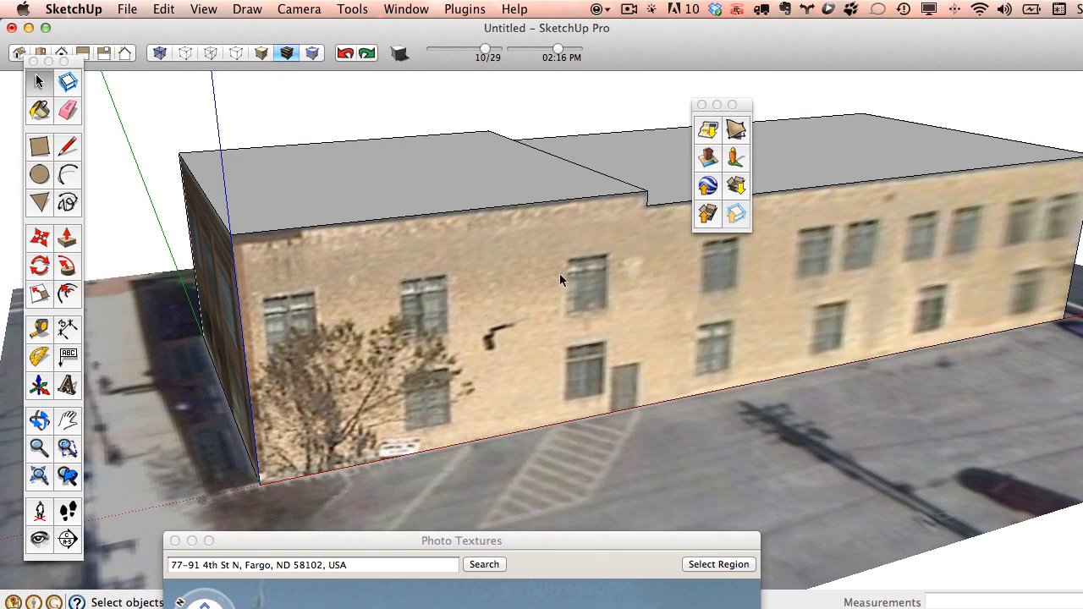
right_click(504, 287)
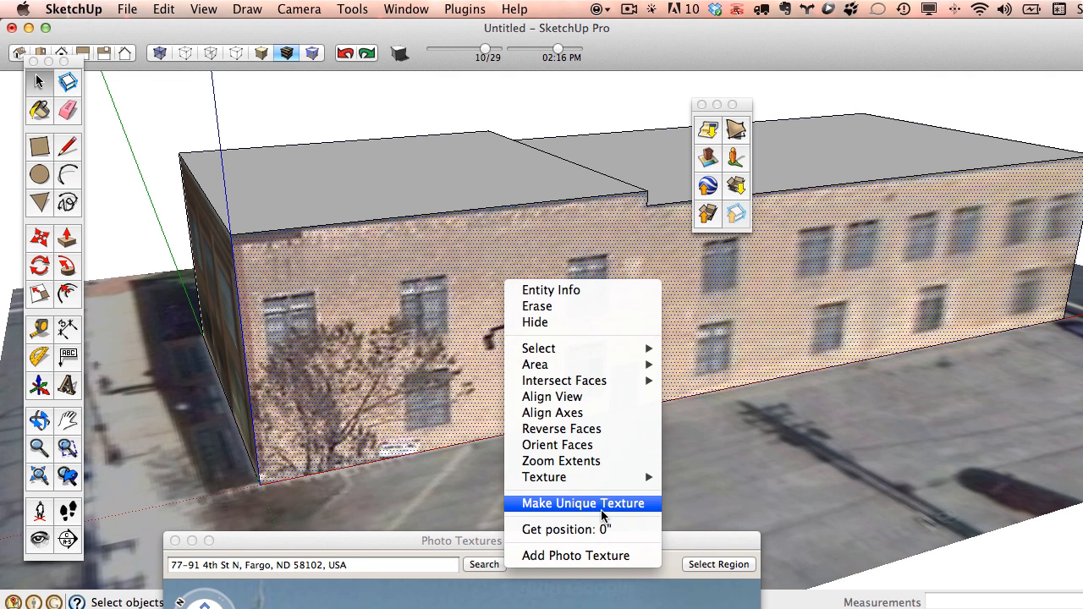
mouse_move(608, 485)
left_click(721, 536)
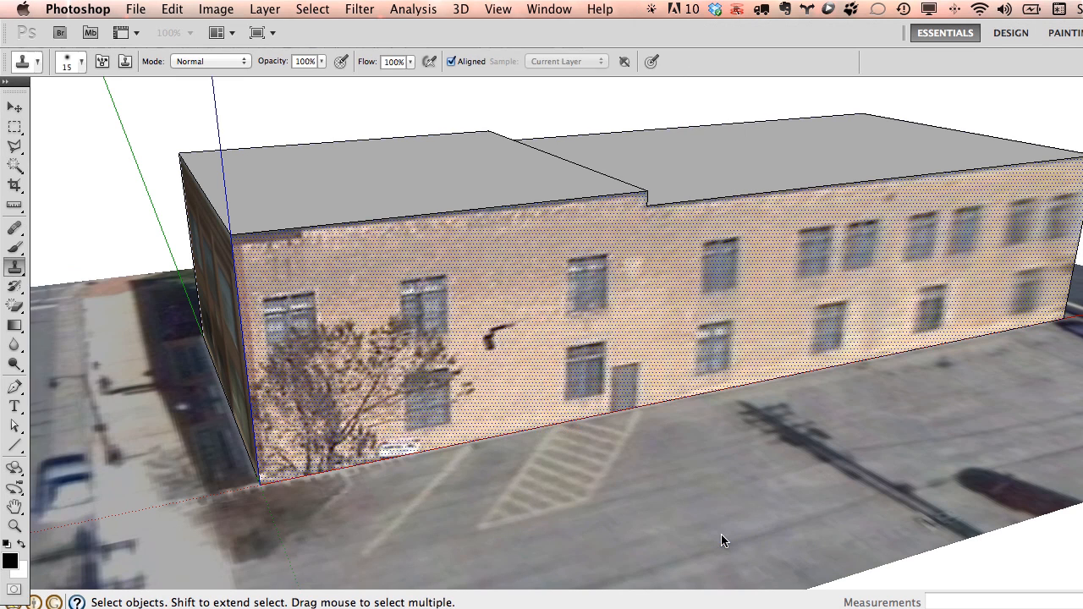
left_click(44, 86)
right_click(567, 220)
left_click(474, 211)
left_click(176, 112)
Make the facade texture unique and open it in Photoshop via Texture > Edit Texture Image.
right_click(464, 284)
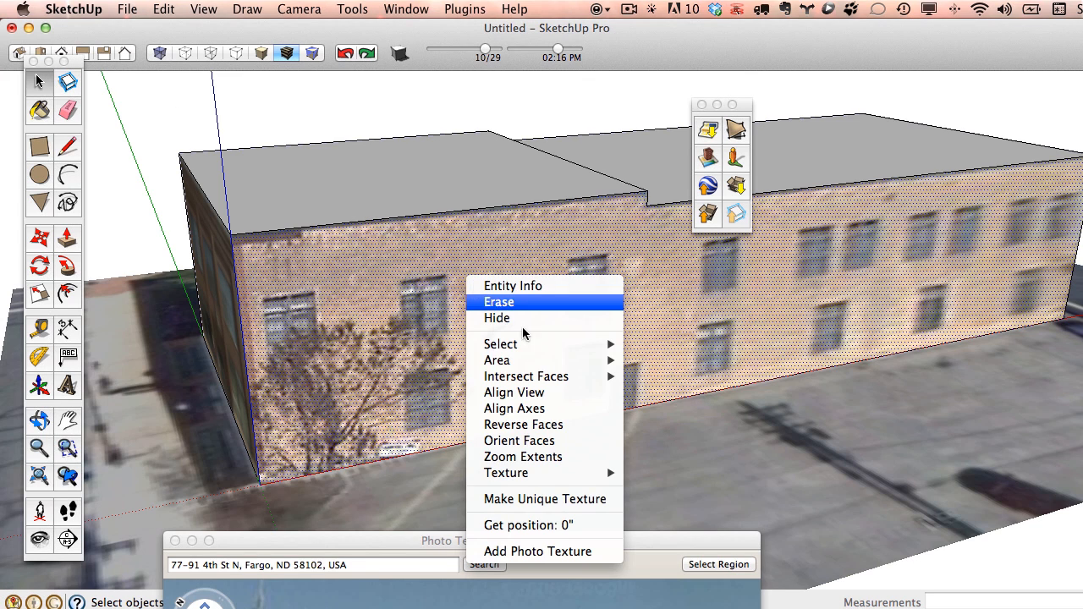
left_click(578, 500)
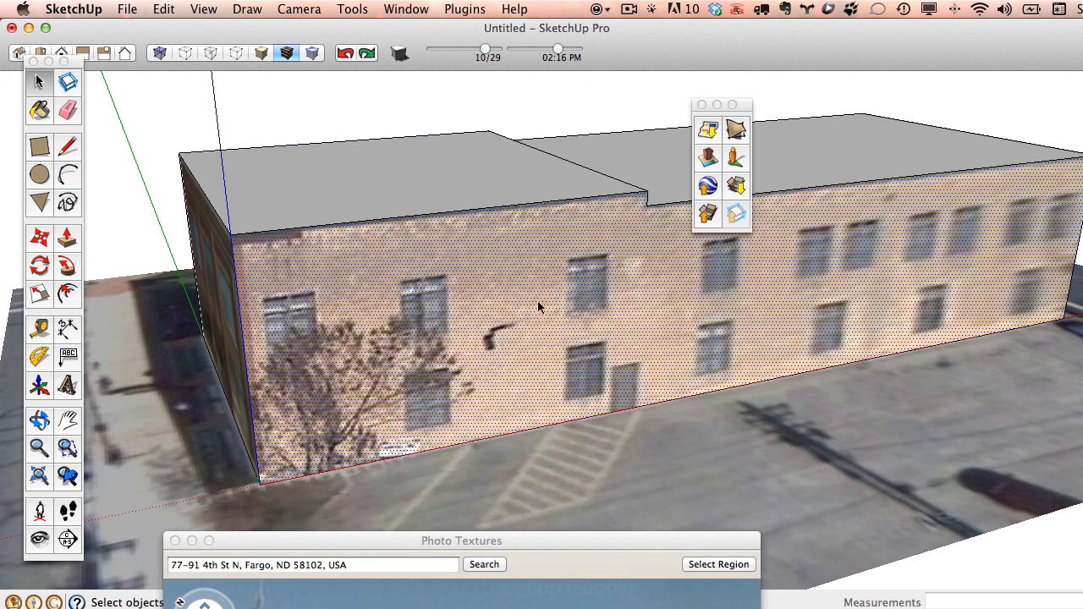
right_click(560, 231)
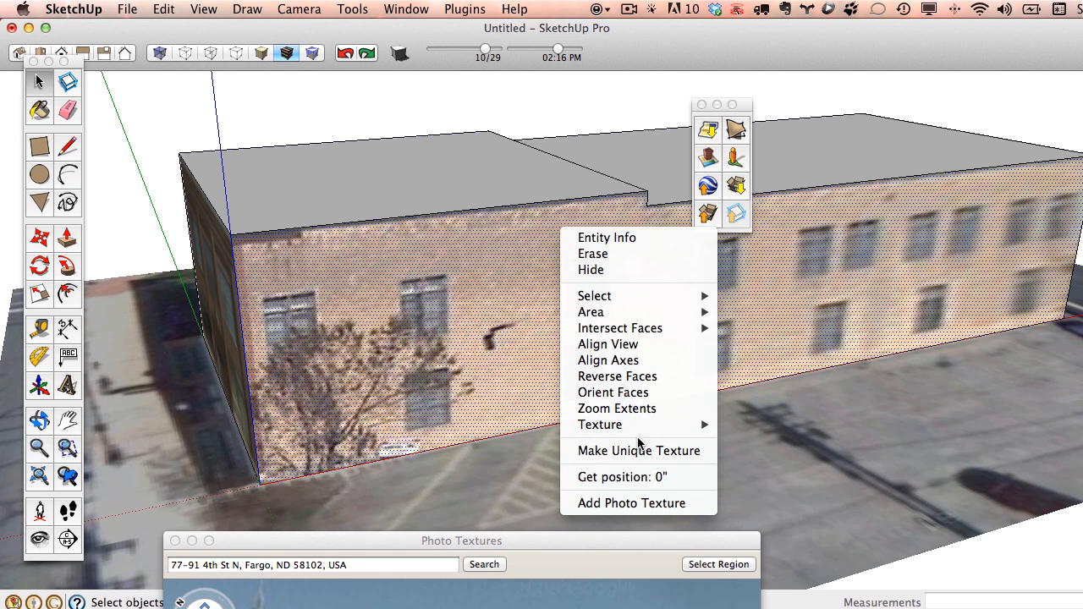
mouse_move(651, 425)
left_click(795, 483)
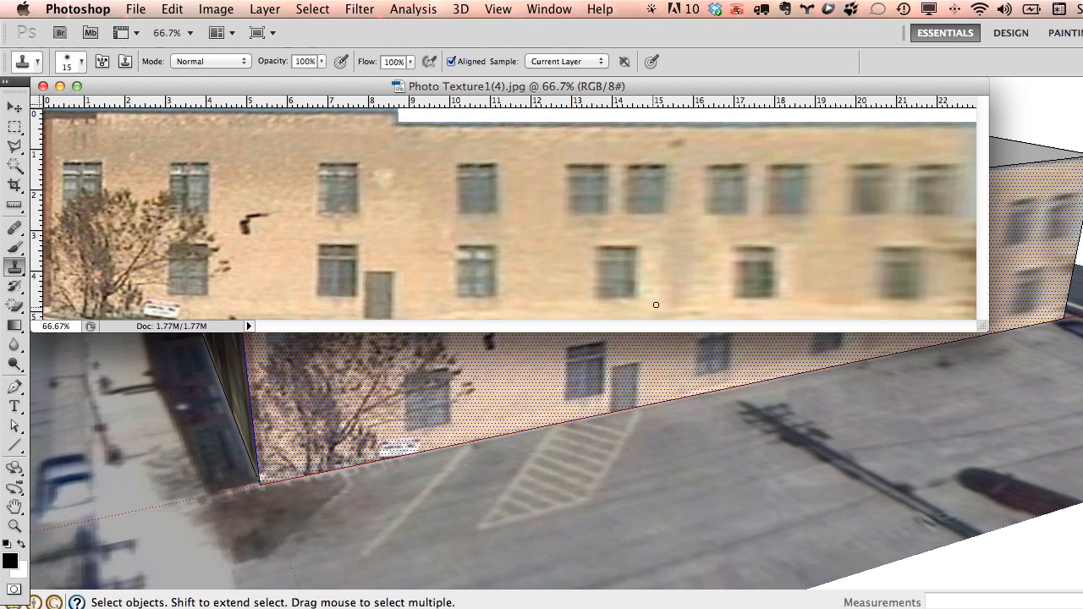
Shift-drag marquee rectangles around the tree, ivy and sign at lower left, leaving windows out.
left_click_drag(982, 328, 1082, 500)
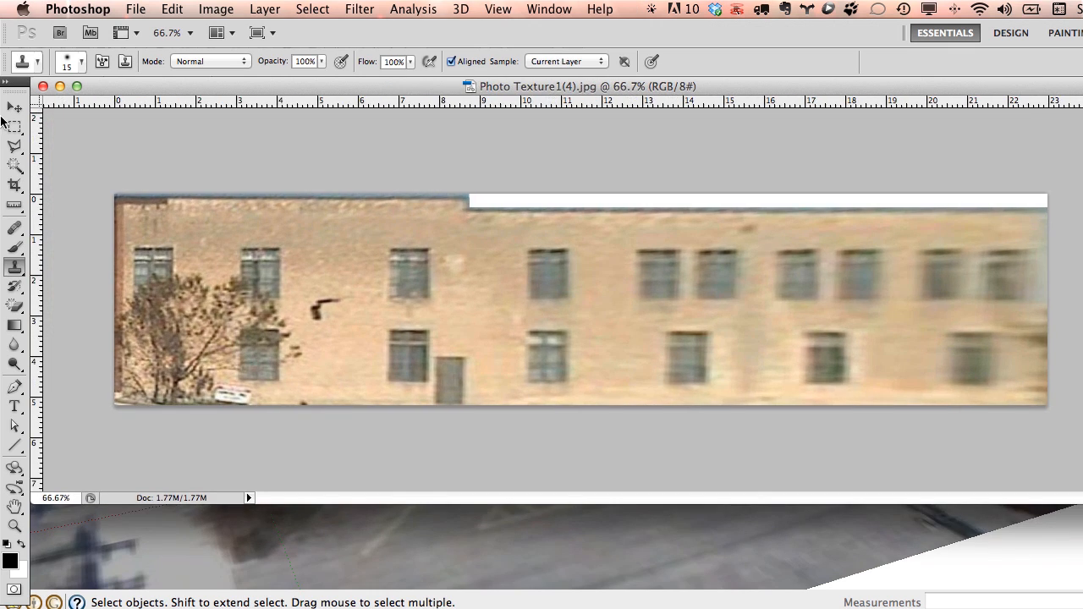
left_click(19, 132)
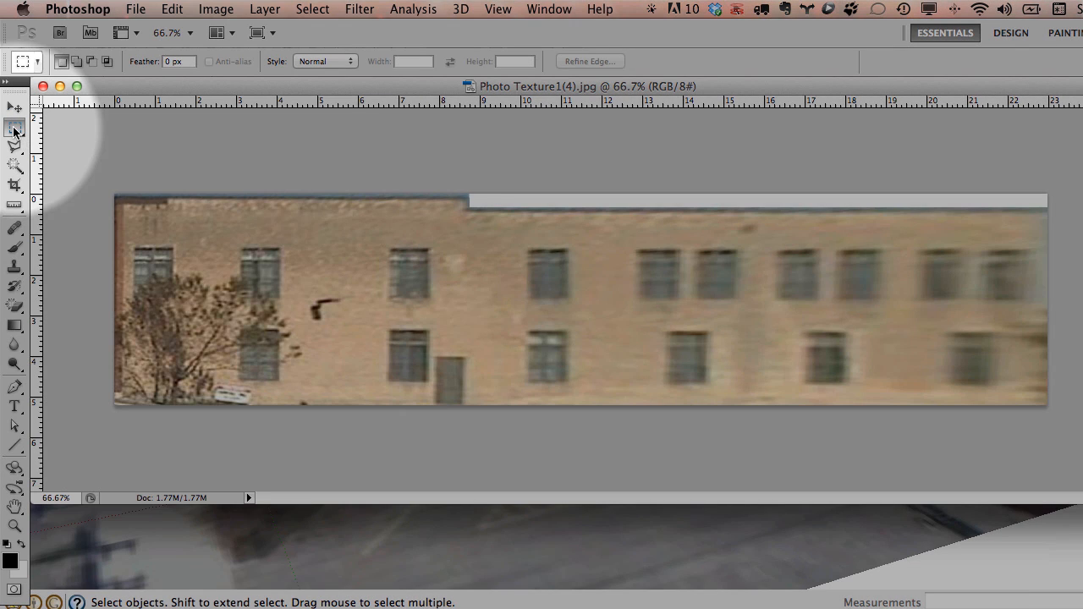
scroll(190, 246, "up", 5, "alt")
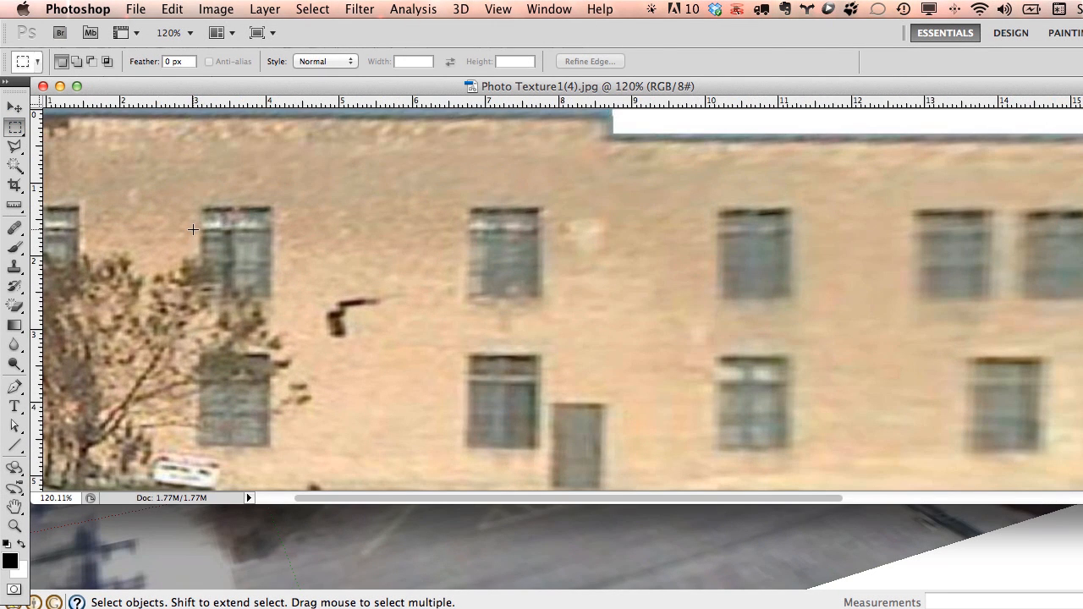
left_click_drag(82, 406, 79, 450)
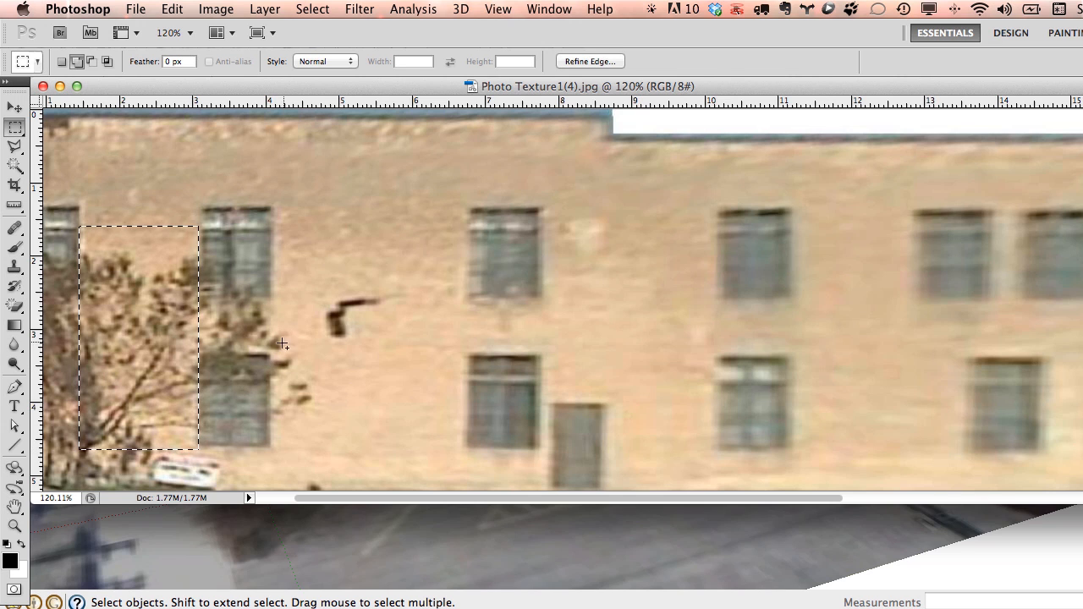
left_click_drag(297, 295, 158, 353, "shift")
left_click_drag(358, 438, 270, 340, "shift")
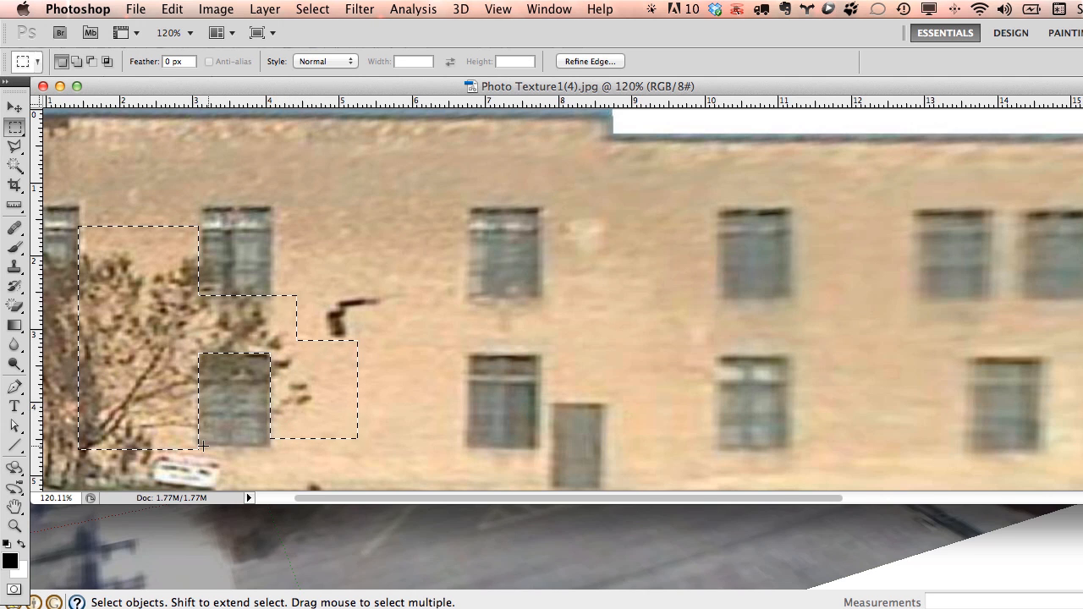
left_click_drag(114, 490, 35, 499, "shift")
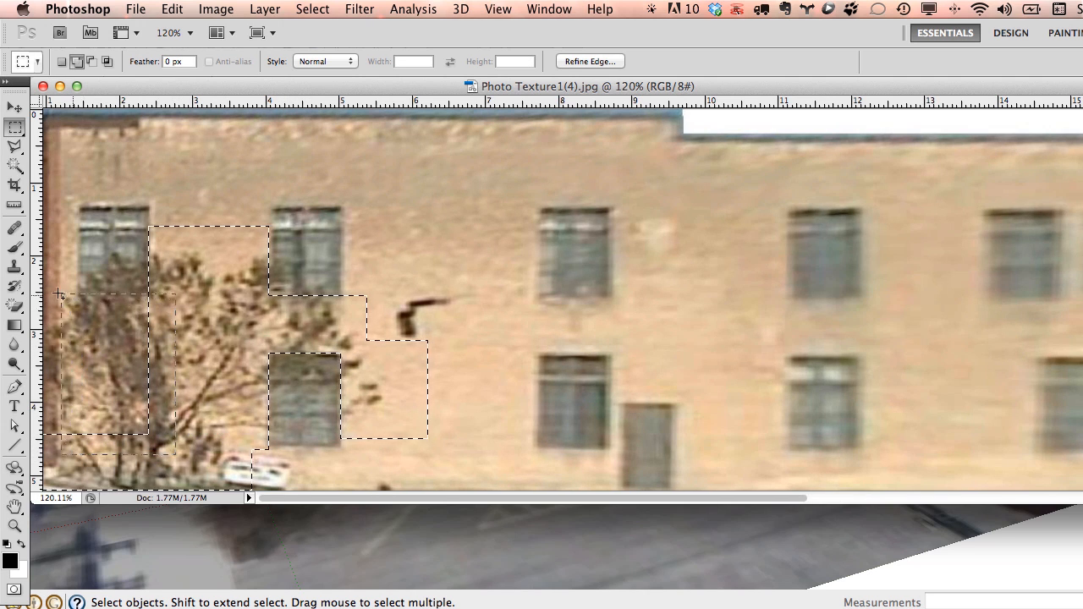
left_click_drag(58, 294, 64, 288, "shift")
left_click_drag(316, 499, 316, 499, "shift")
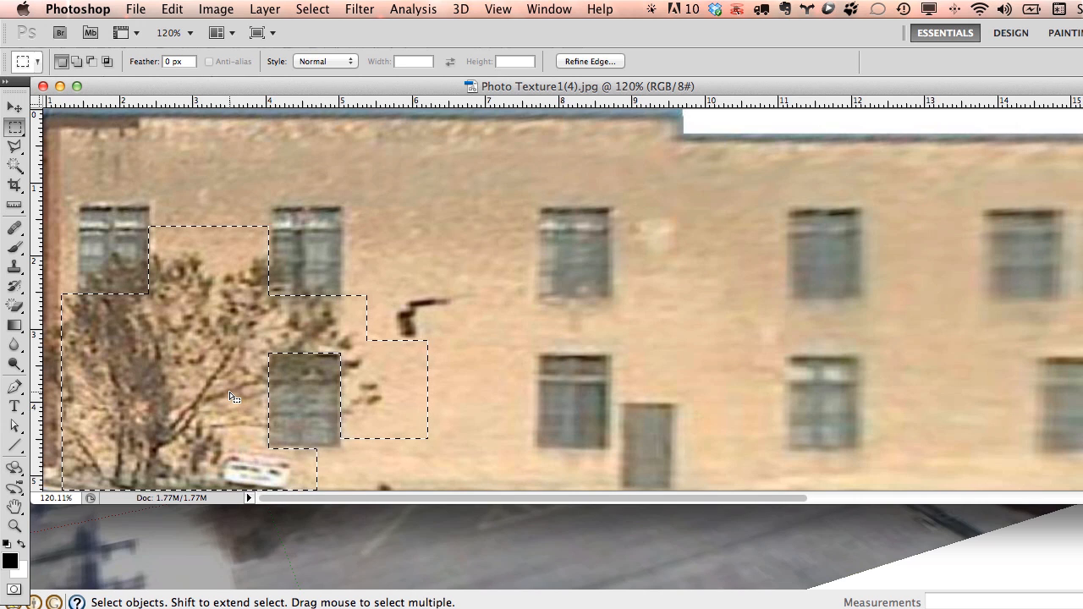
Set the Clone Stamp brush to 39 px and sample clean wall as the clone source.
left_click(15, 266)
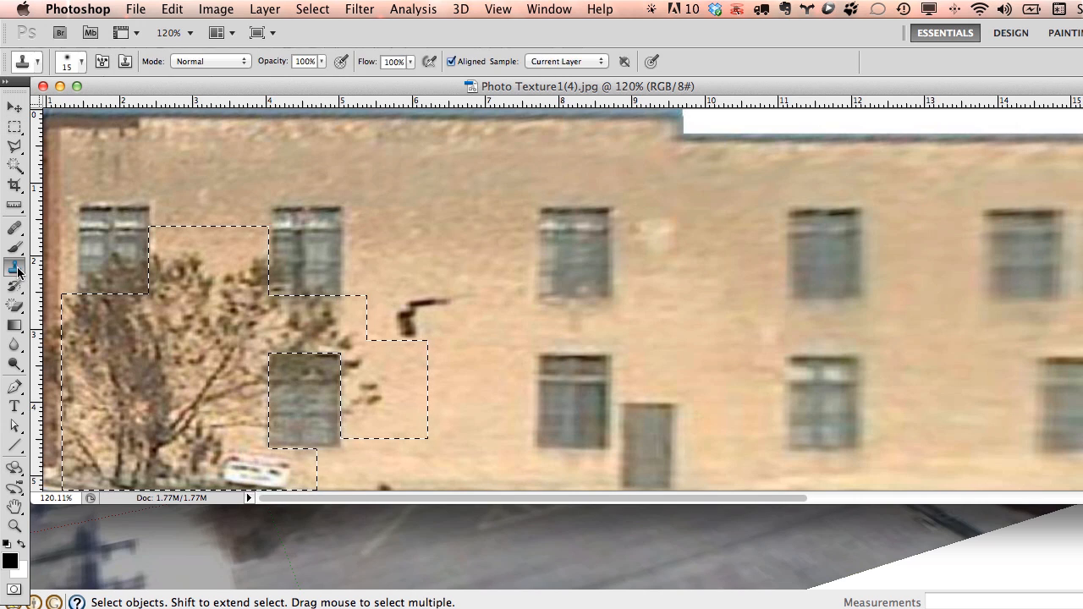
right_click(497, 262)
left_click_drag(542, 294, 550, 293)
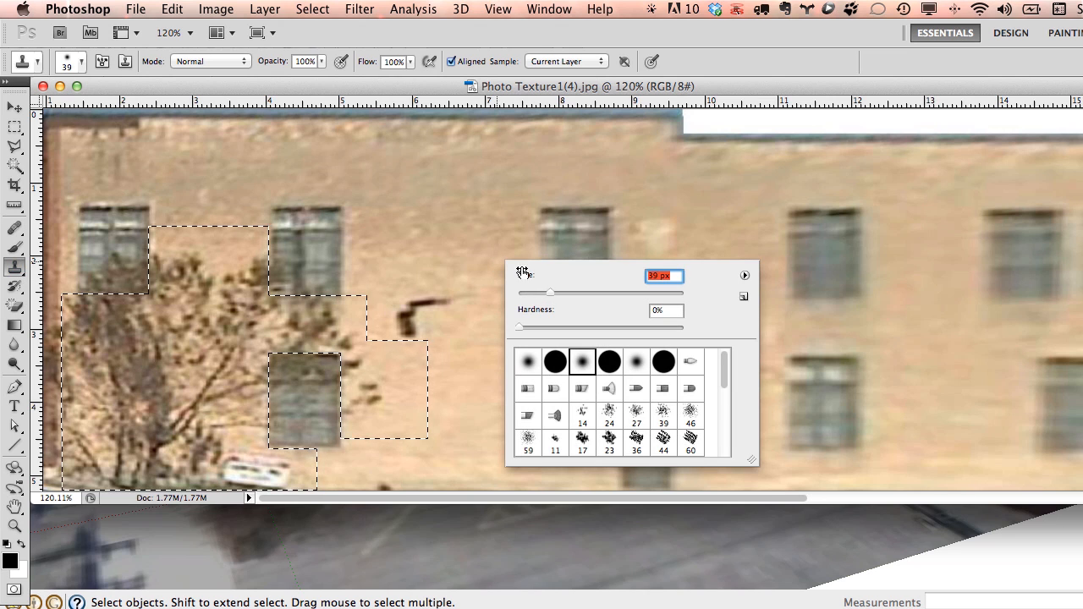
left_click(488, 210)
key("Return")
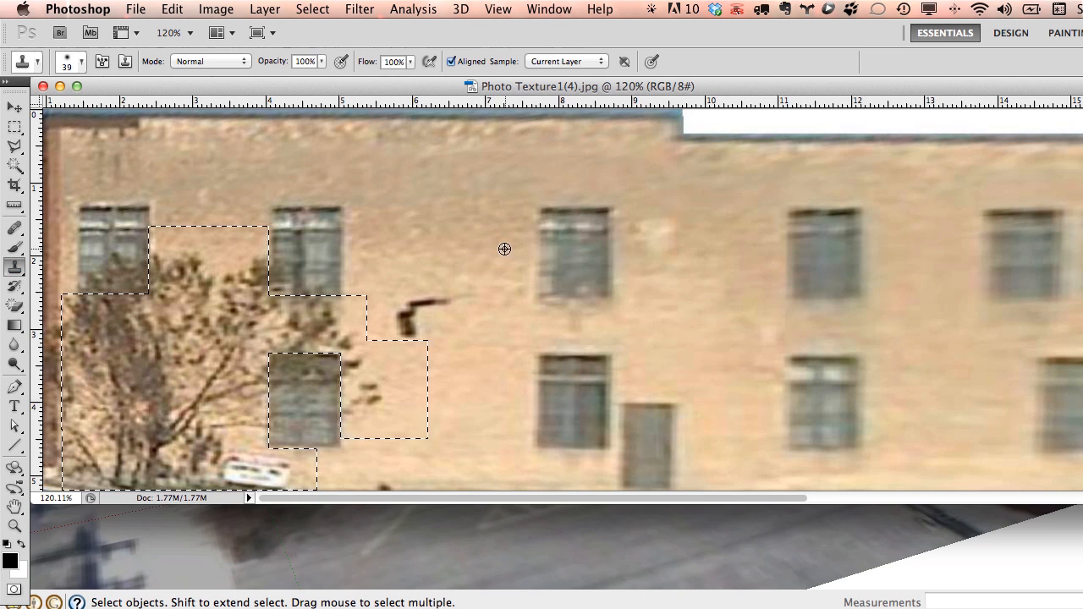
left_click(507, 243, "alt")
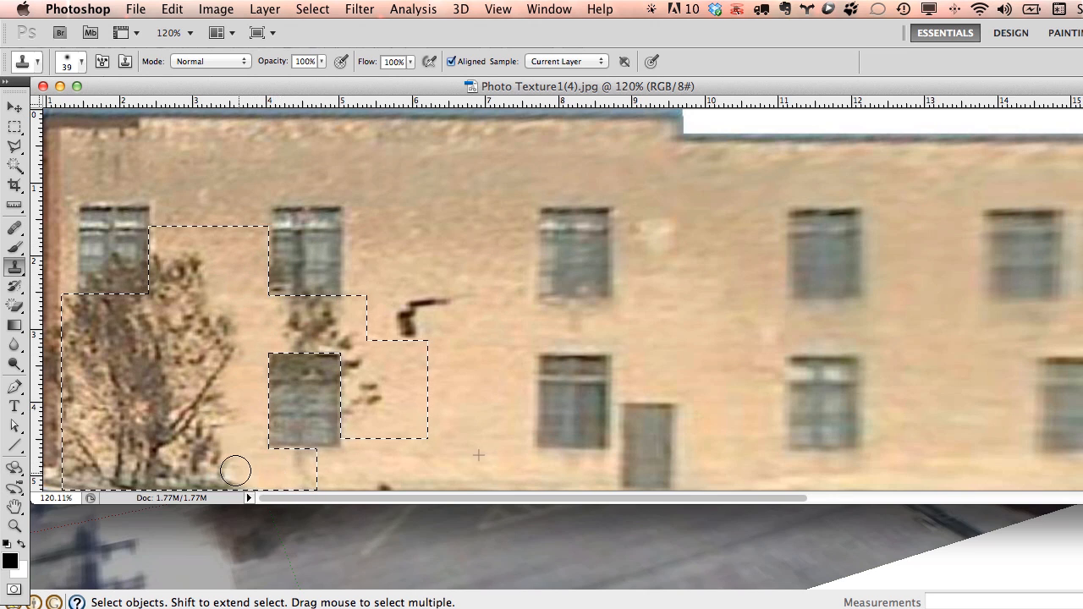
Clone clean brick over the tree and ivy, resampling wall partway through.
left_click(339, 437)
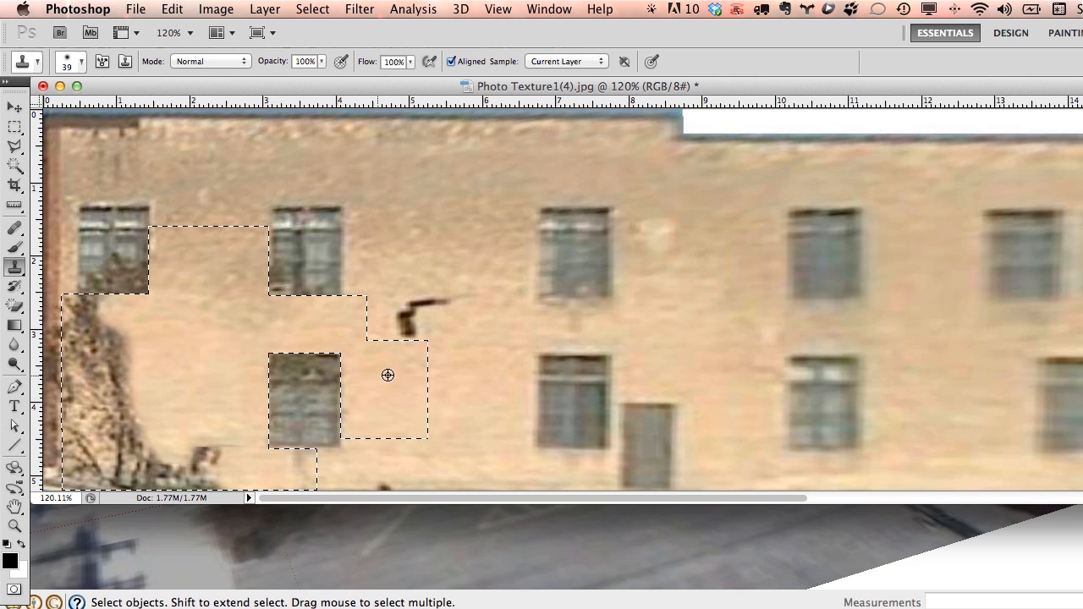
left_click_drag(135, 413, 122, 399)
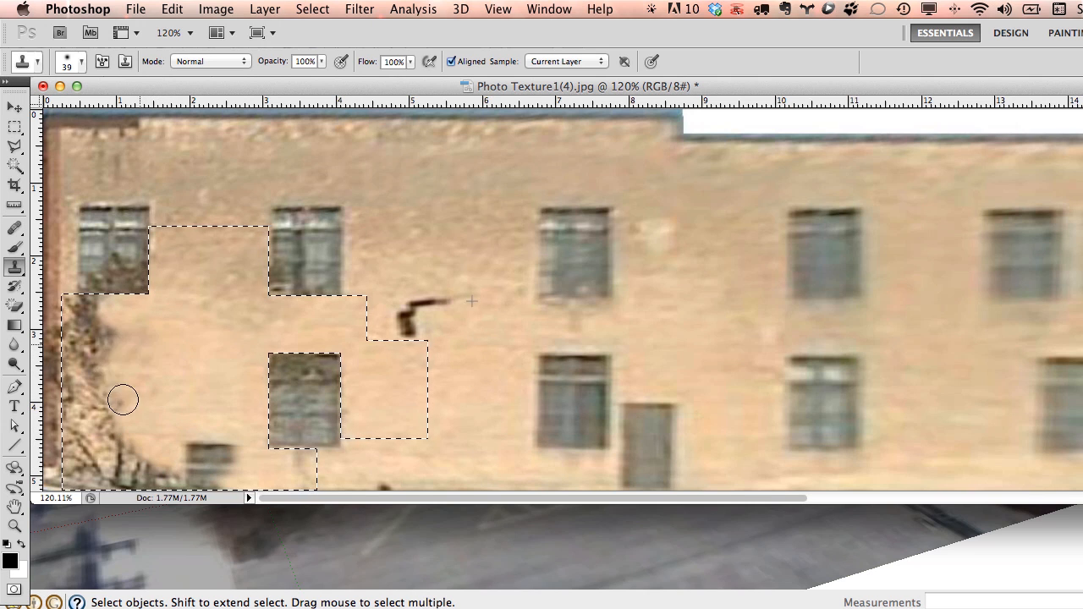
left_click(503, 344, "alt")
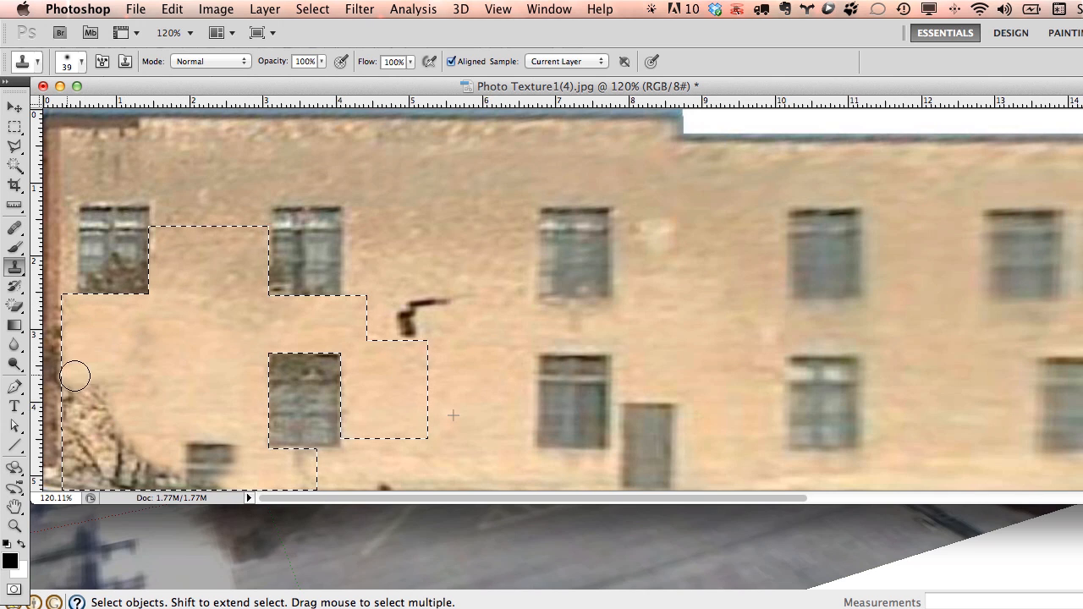
left_click_drag(74, 376, 100, 407)
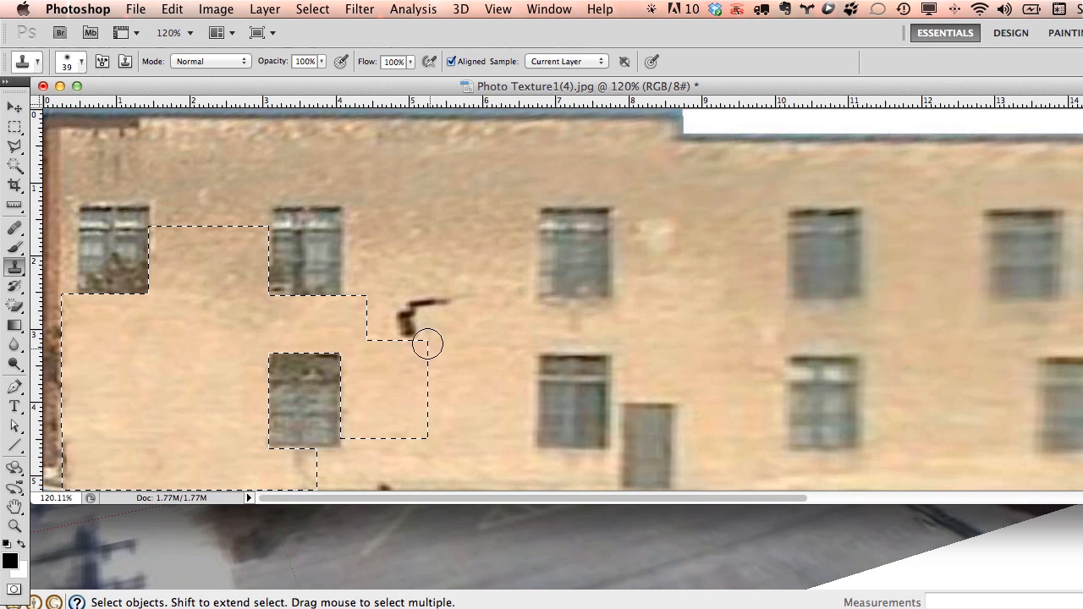
Clear the selection and clone wall over the dark horizontal fixture.
left_click(14, 107)
left_click(14, 127)
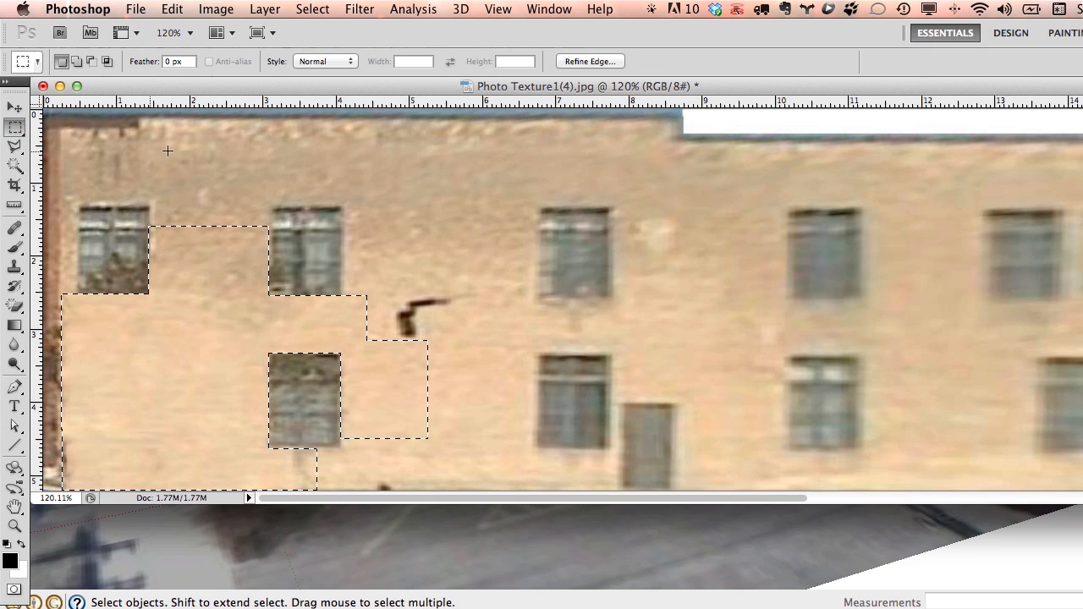
left_click(422, 308)
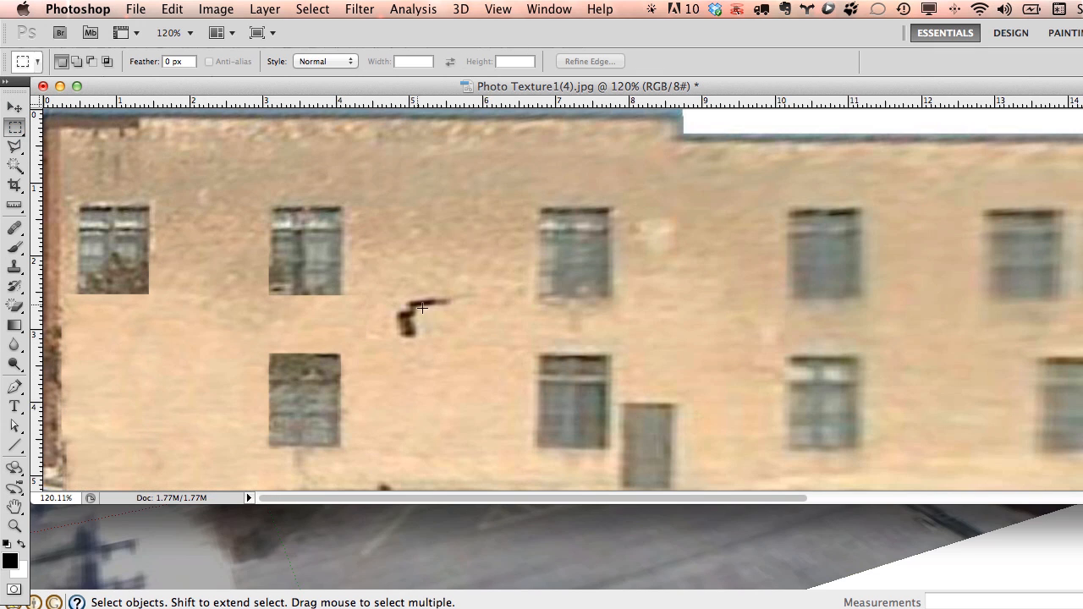
left_click(15, 266)
mouse_move(423, 302)
left_mouse_down()
mouse_move(480, 303)
mouse_move(425, 313)
mouse_move(416, 333)
mouse_move(399, 291)
mouse_move(428, 308)
left_mouse_up()
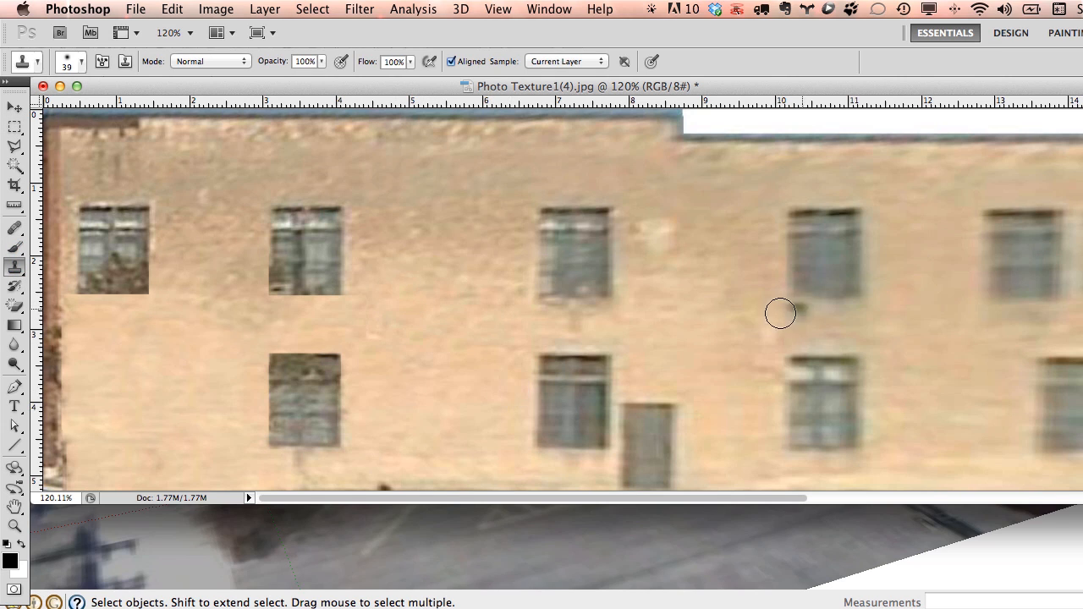
Close the retouched facade image, saving it as JPEG with the default quality.
left_click(43, 85)
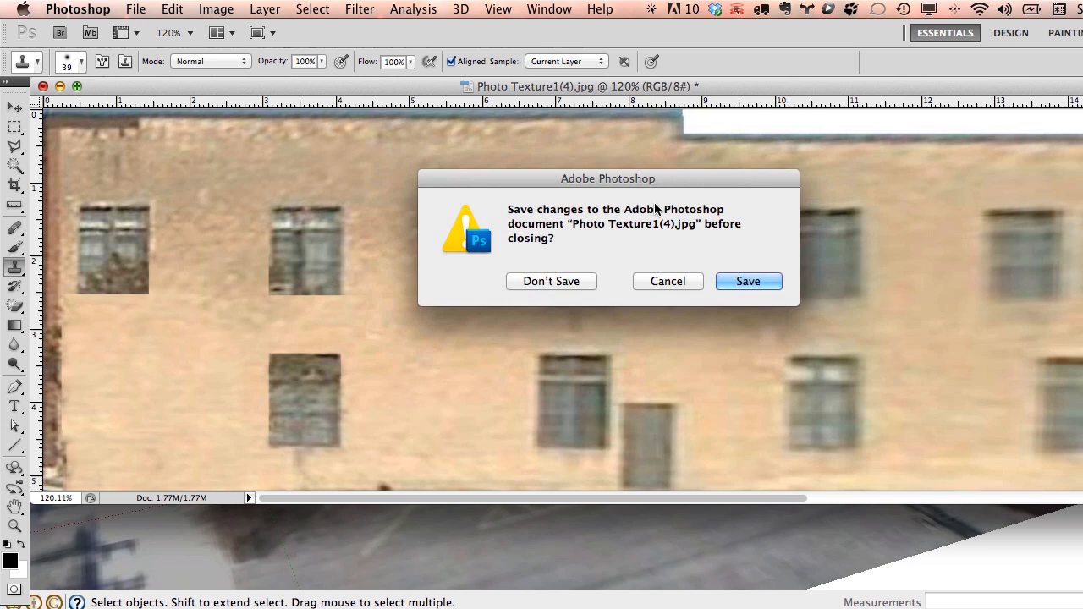
left_click(738, 281)
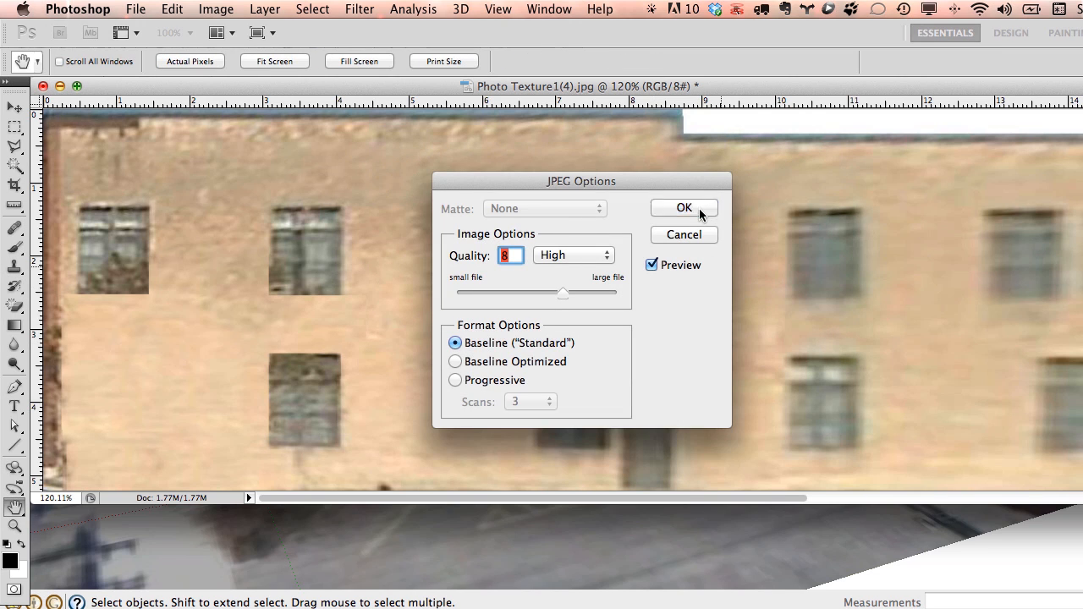
left_click(665, 206)
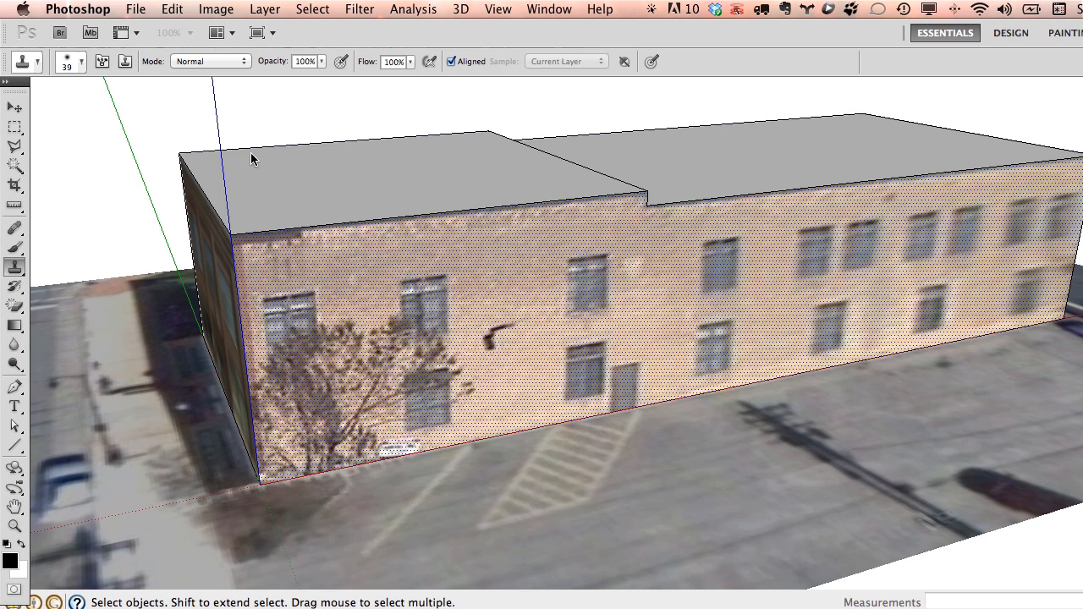
Return to SketchUp and orbit round to the brick building's facade.
left_click(300, 131)
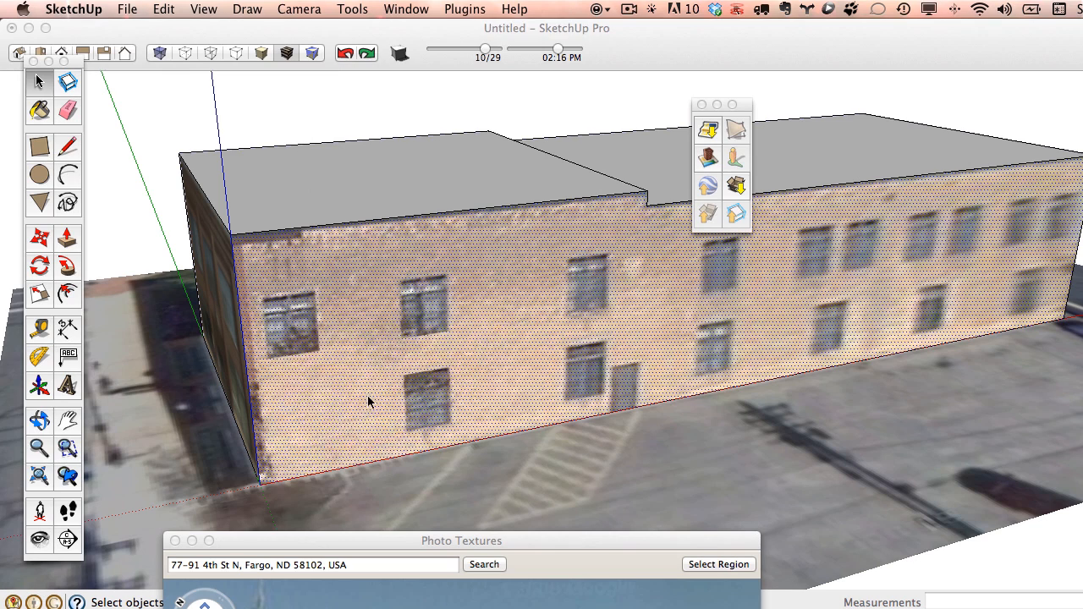
scroll(360, 372, "down", 5)
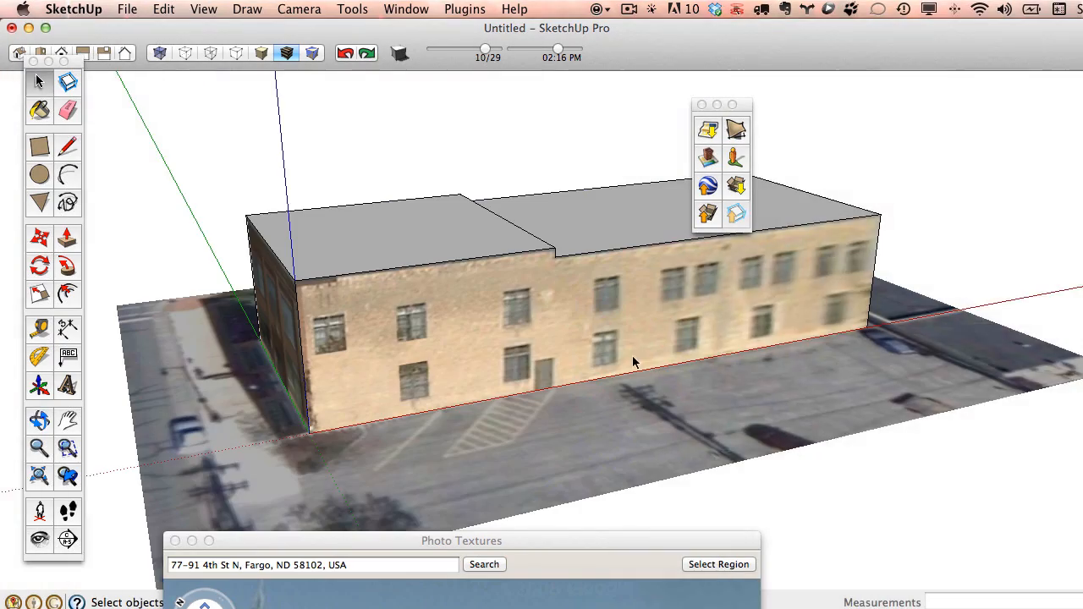
mouse_move(633, 362)
middle_mouse_down()
mouse_move(244, 361)
mouse_move(627, 394)
middle_mouse_up()
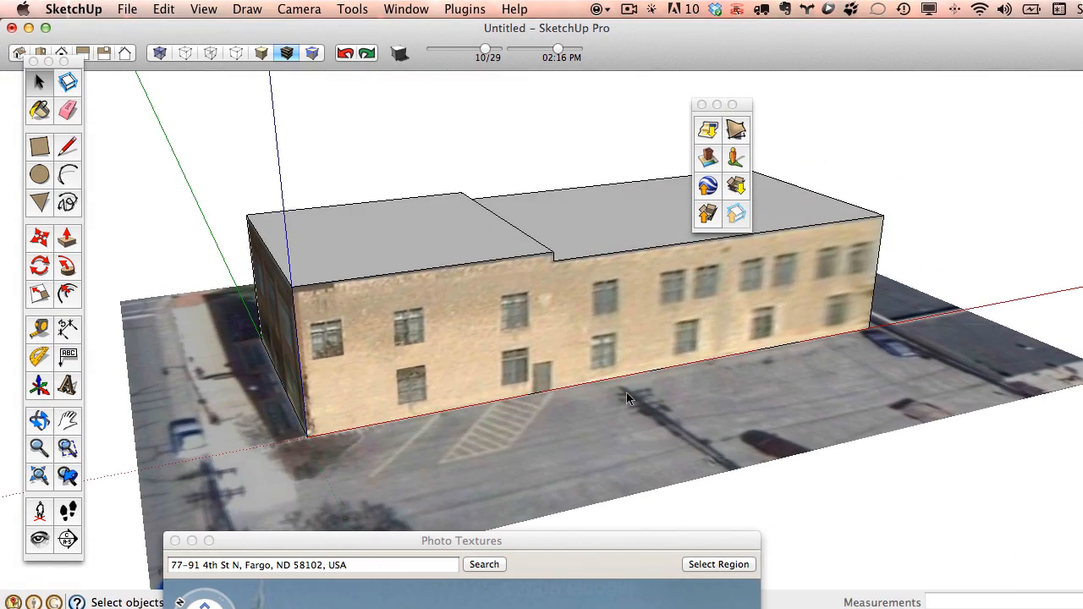
mouse_move(362, 353)
middle_mouse_down()
mouse_move(392, 283)
mouse_move(600, 353)
mouse_move(543, 363)
mouse_move(563, 324)
mouse_move(358, 295)
mouse_move(503, 380)
mouse_move(542, 334)
mouse_move(442, 314)
mouse_move(619, 349)
middle_mouse_up()
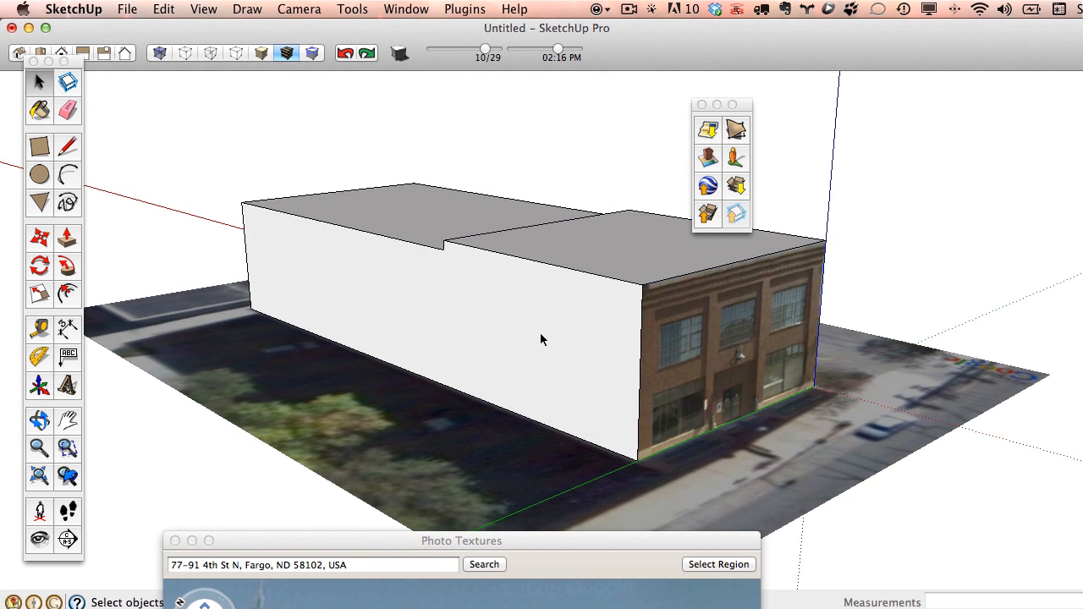
scroll(533, 340, "up", 2)
middle_click_drag(511, 339, 540, 330)
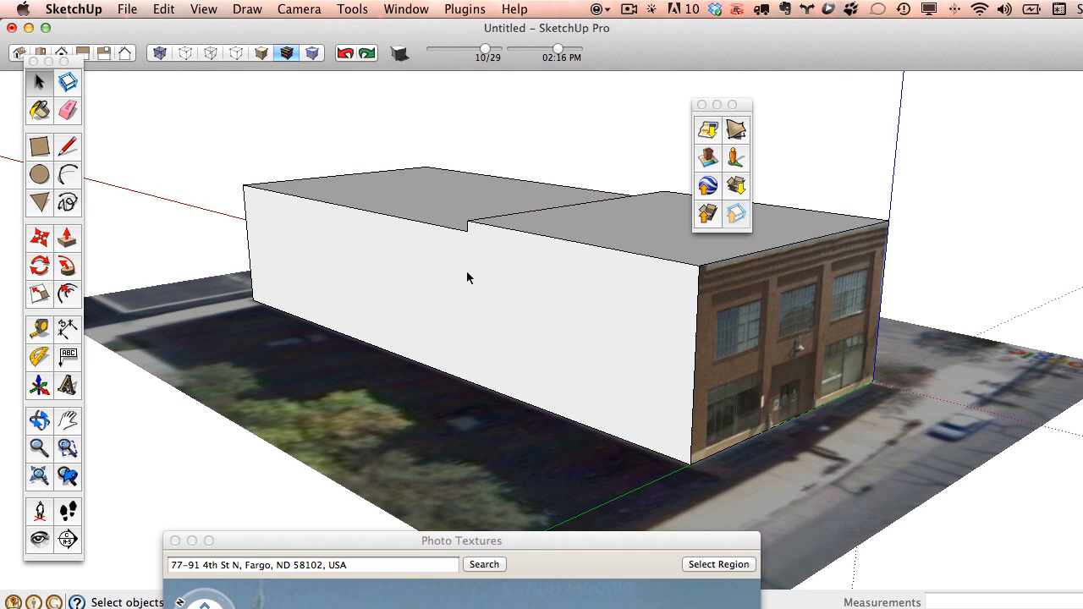
Add a photo texture to the brick building's blank side wall.
right_click(431, 273)
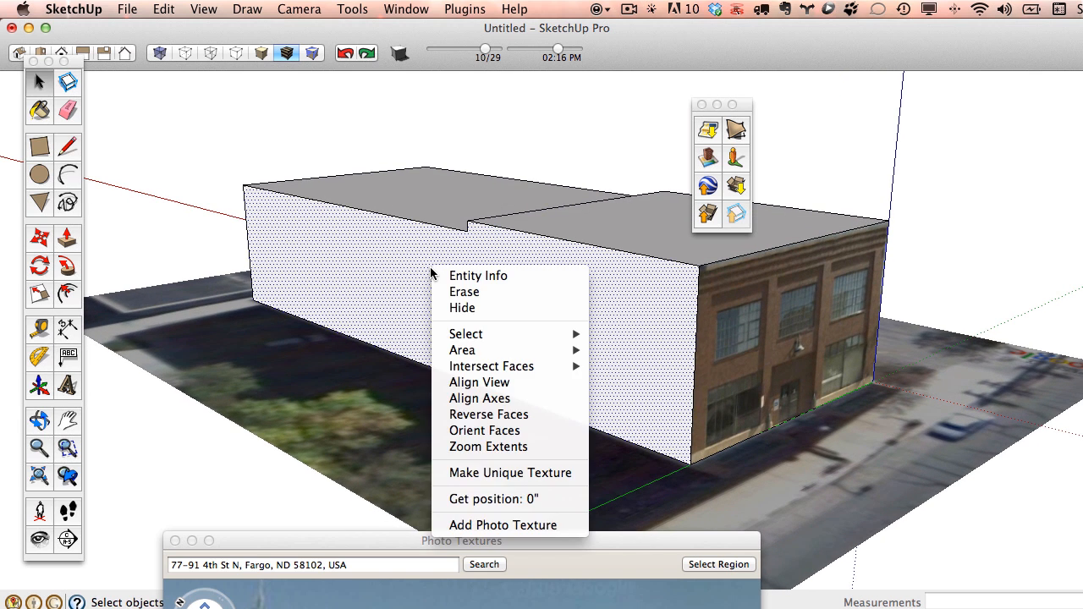
left_click(364, 266)
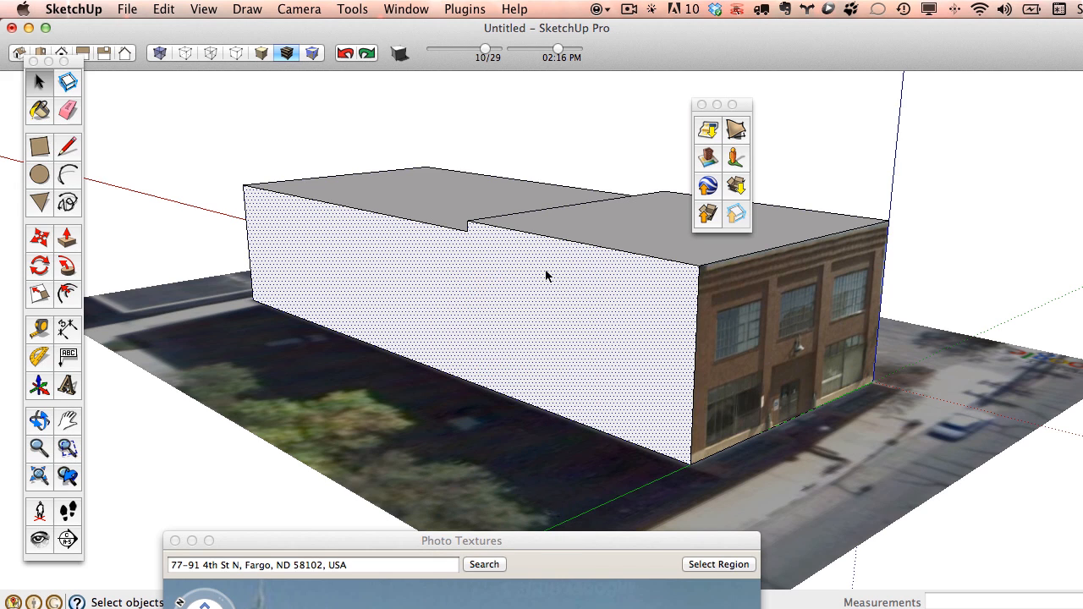
right_click(489, 255)
left_click(552, 510)
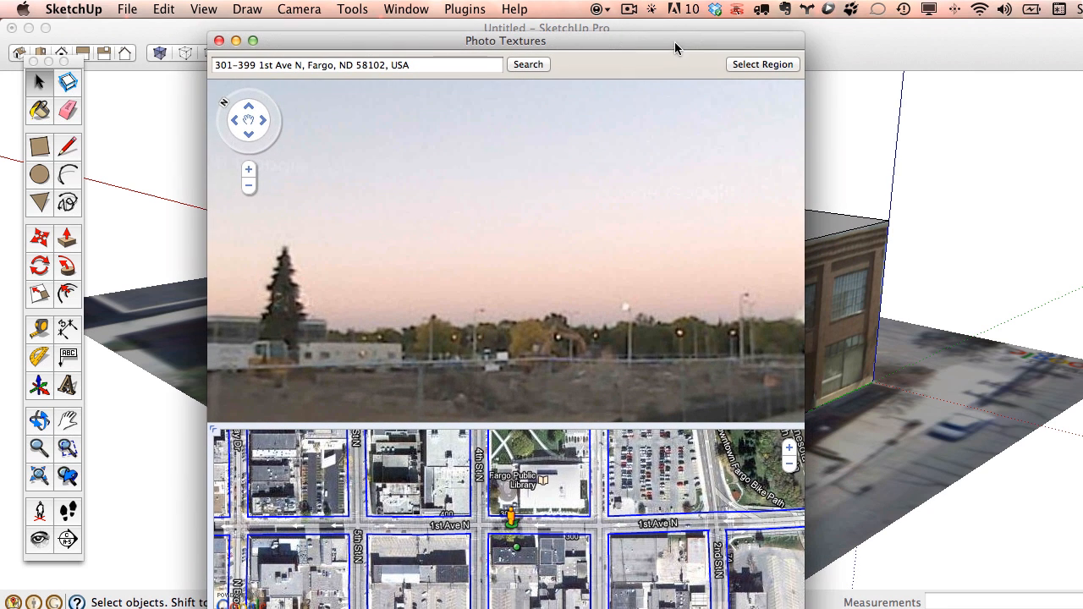
Look around the street view, past the fenced lot and down the street.
left_click_drag(699, 277, 457, 269)
left_click_drag(677, 276, 804, 281)
left_click_drag(333, 323, 530, 260)
left_click_drag(656, 268, 521, 269)
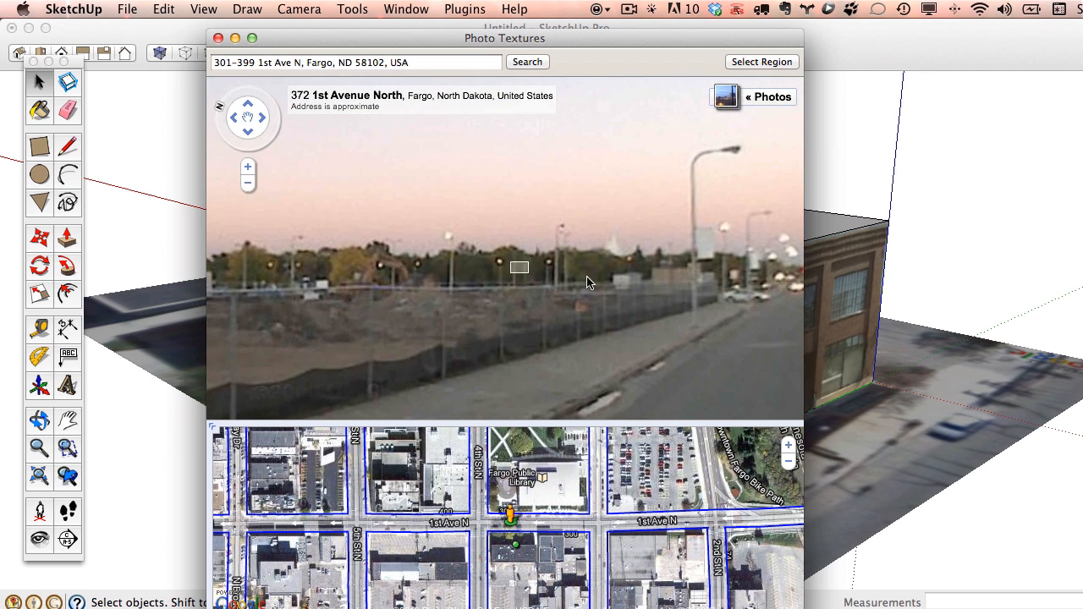
left_click_drag(471, 297, 600, 287)
left_click_drag(380, 291, 513, 277)
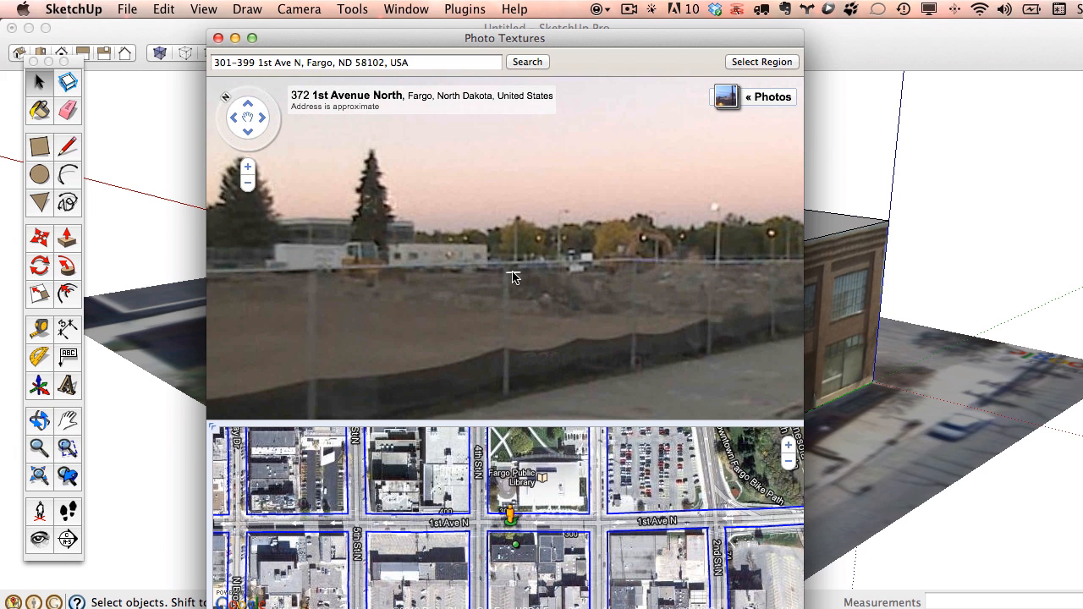
left_click_drag(694, 311, 474, 272)
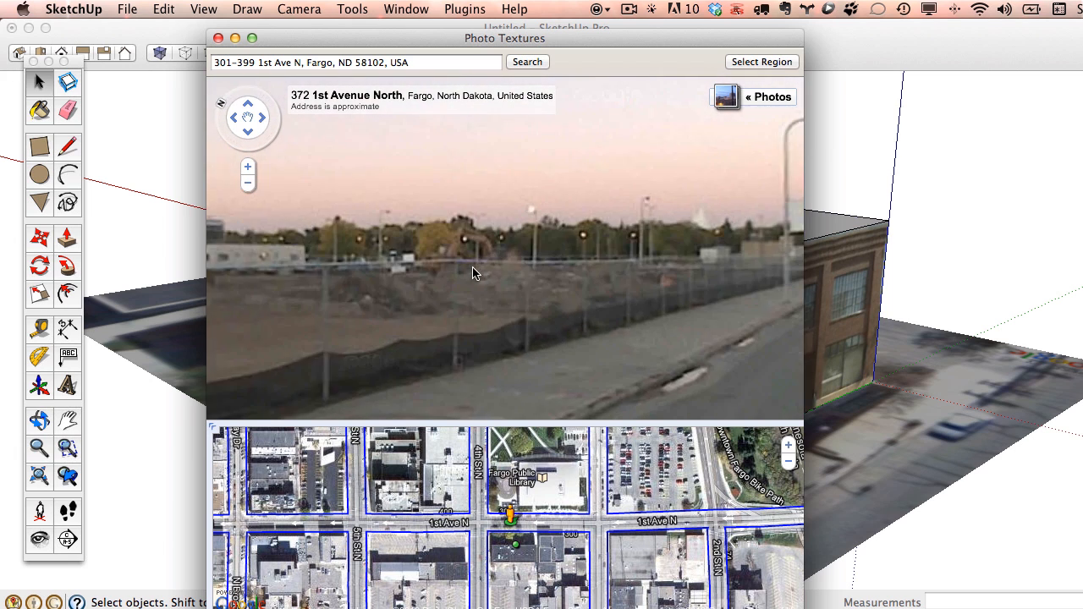
left_click_drag(728, 286, 542, 278)
left_click_drag(701, 292, 559, 286)
left_click_drag(664, 288, 554, 286)
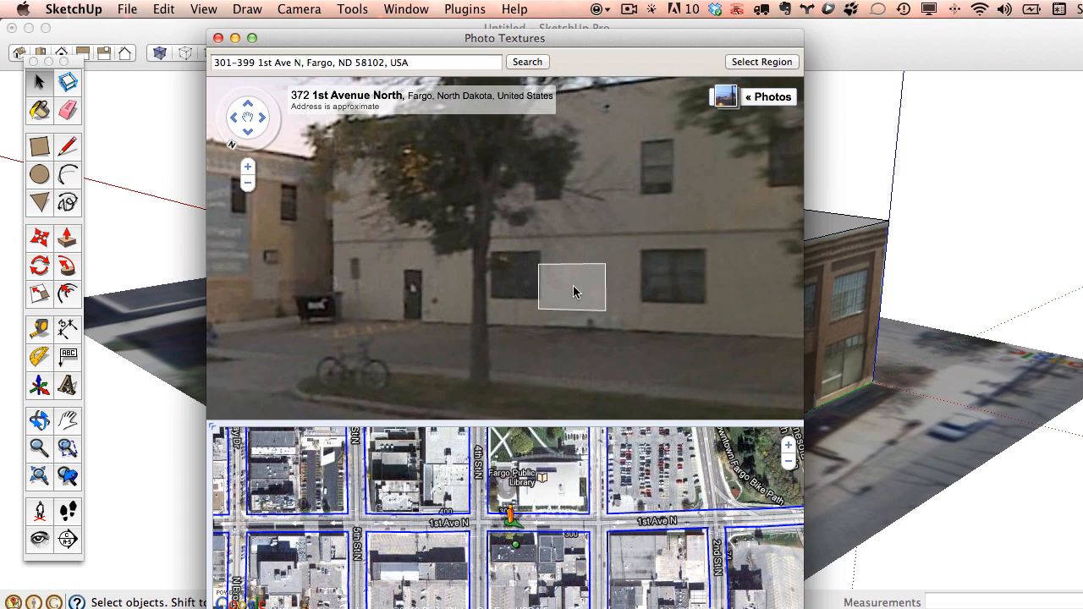
Step closer to the building wall and look along it toward the intersection.
left_click(573, 292)
left_click(638, 316)
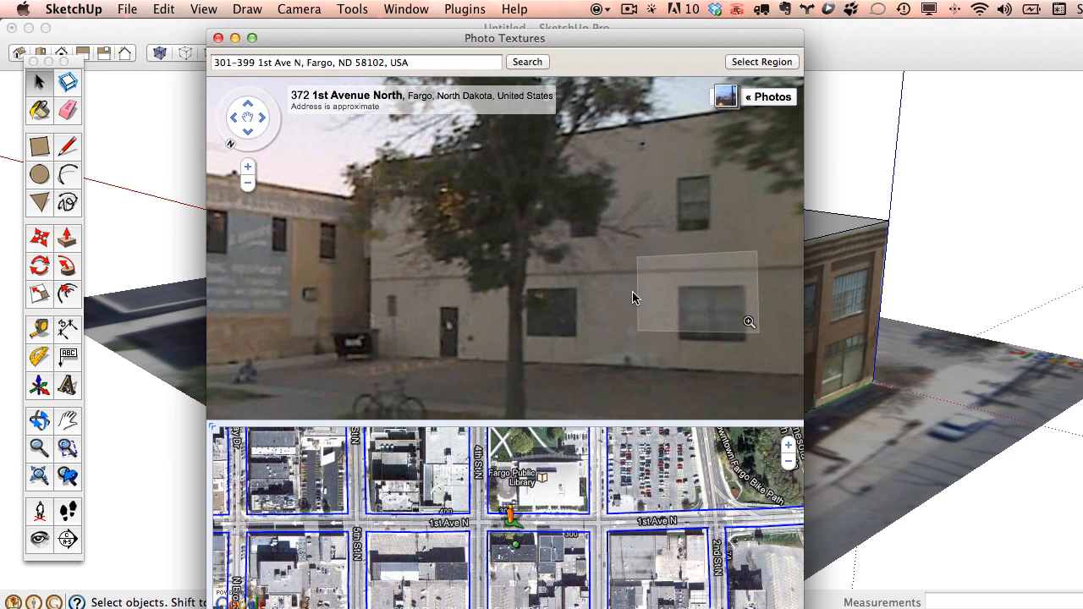
left_click_drag(633, 293, 415, 292)
left_click_drag(665, 280, 409, 298)
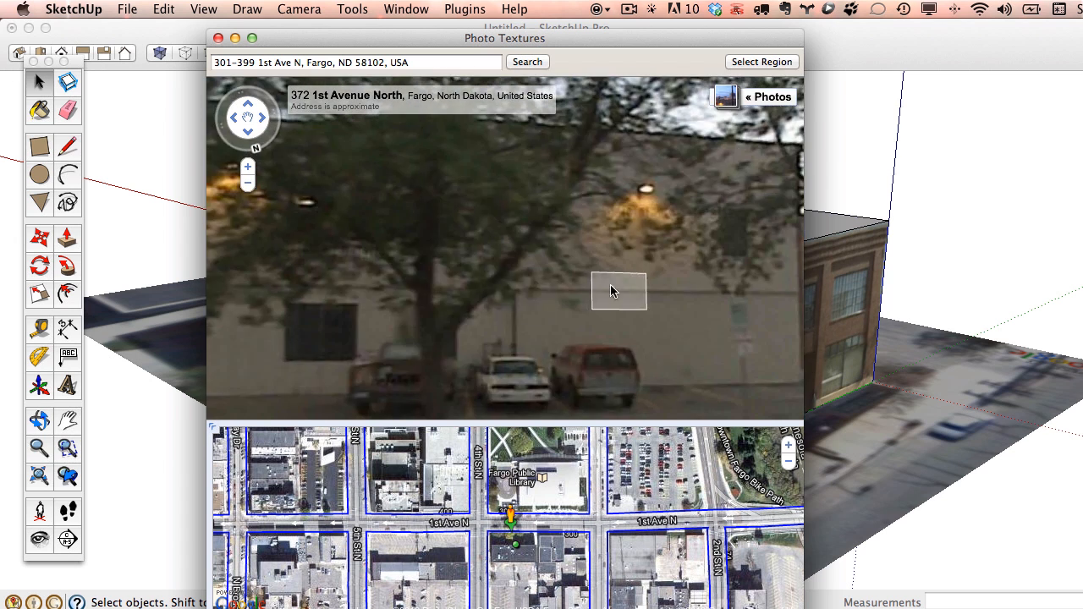
left_click_drag(611, 285, 383, 213)
left_click_drag(592, 252, 447, 207)
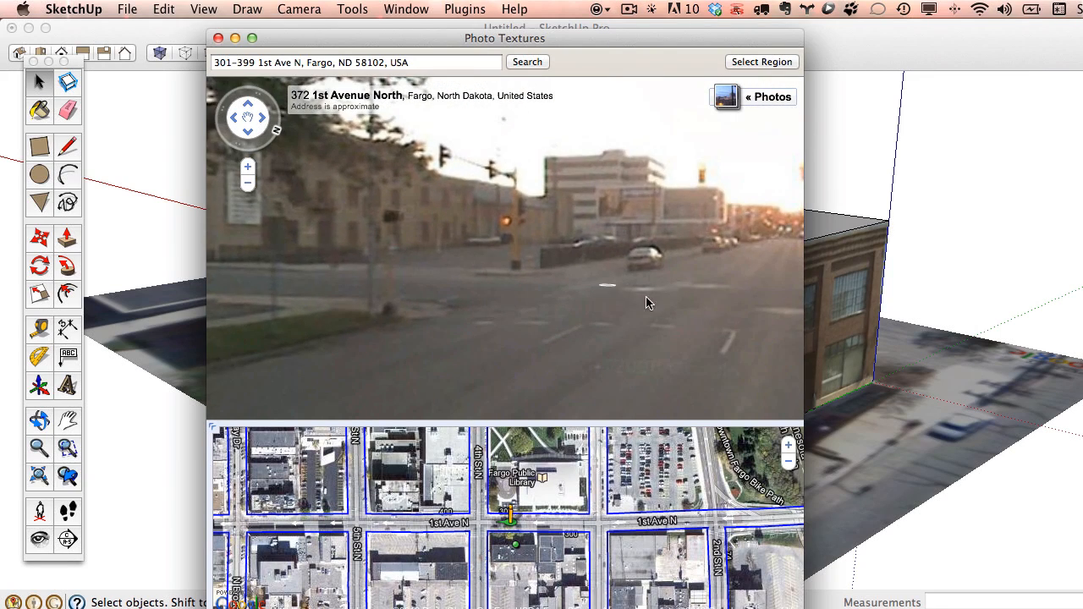
Move onto 4th Street North and frame the brick building from a wider vantage.
left_click(711, 313)
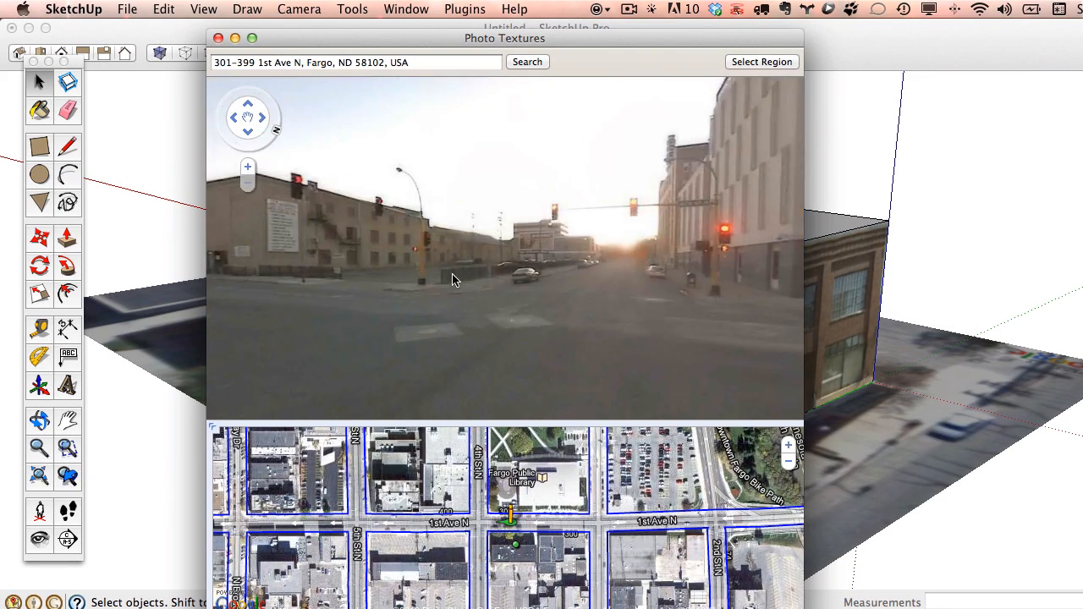
left_click_drag(453, 275, 680, 272)
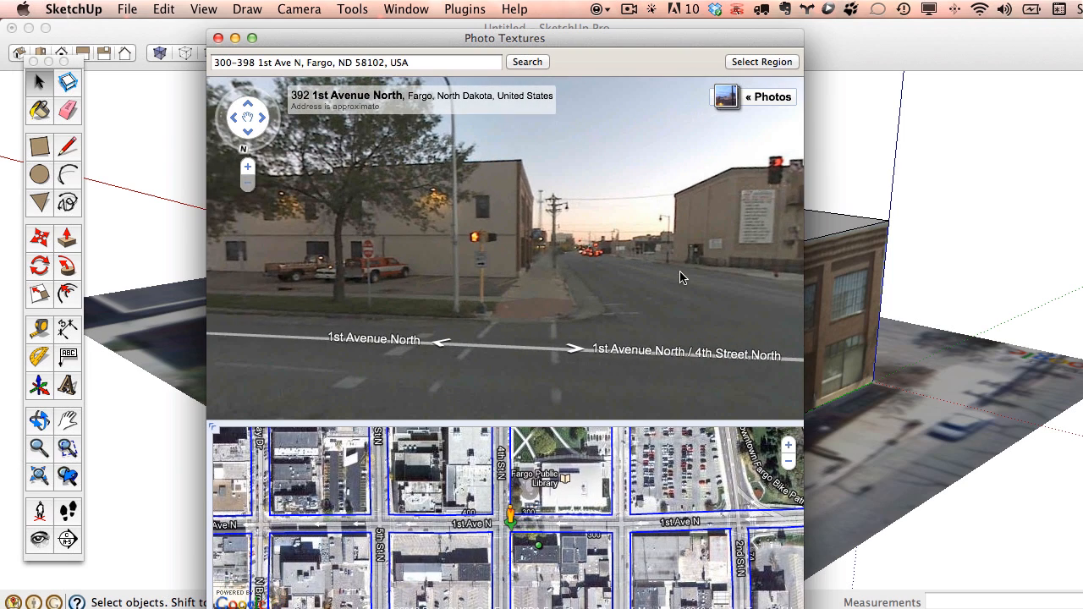
left_click(446, 228)
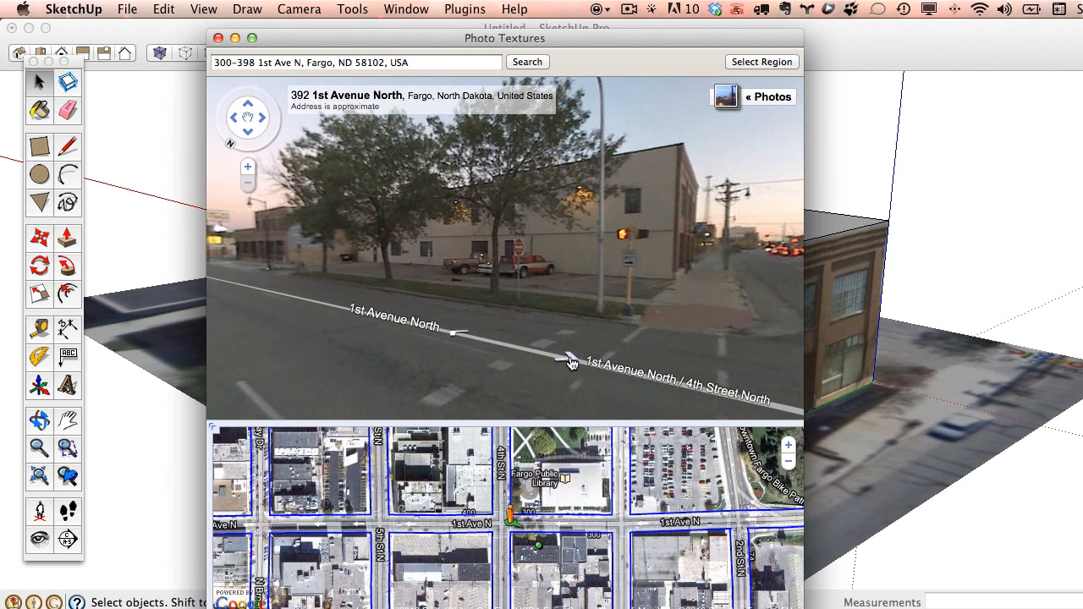
left_click(570, 363)
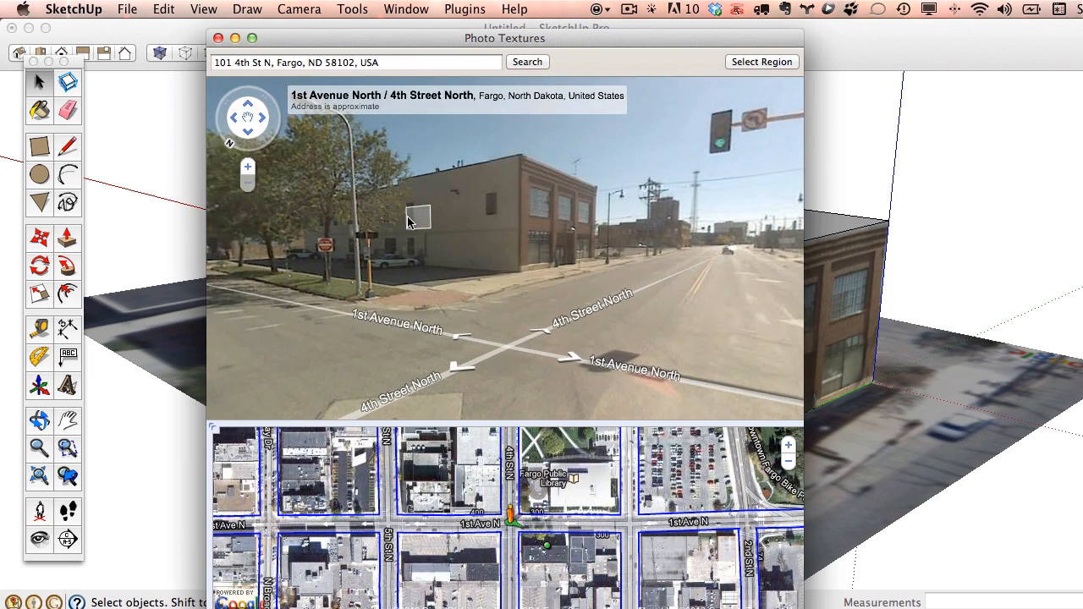
left_click(548, 330)
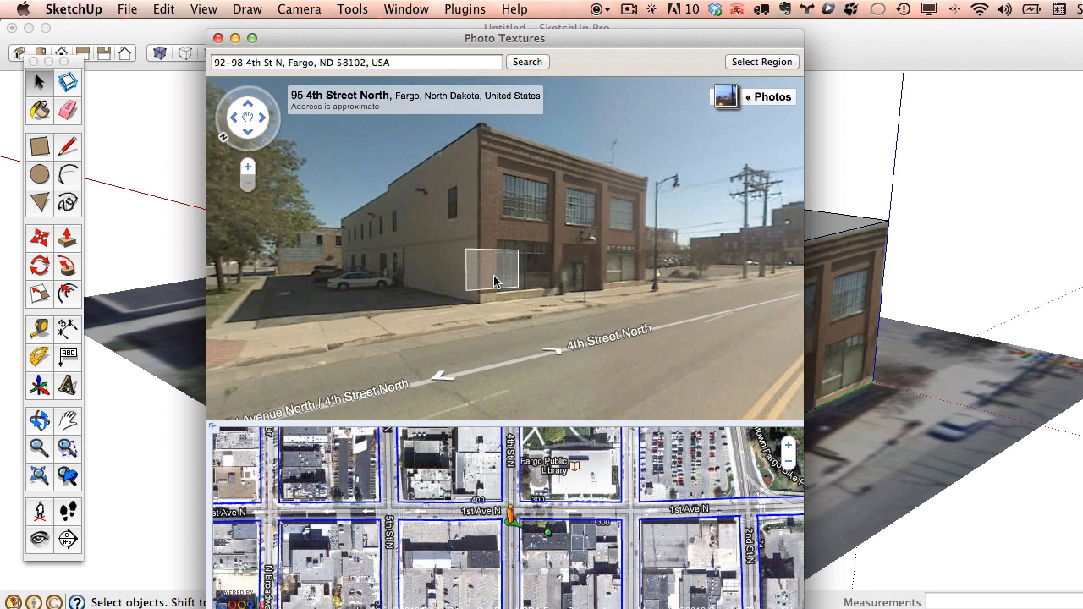
left_click(494, 275)
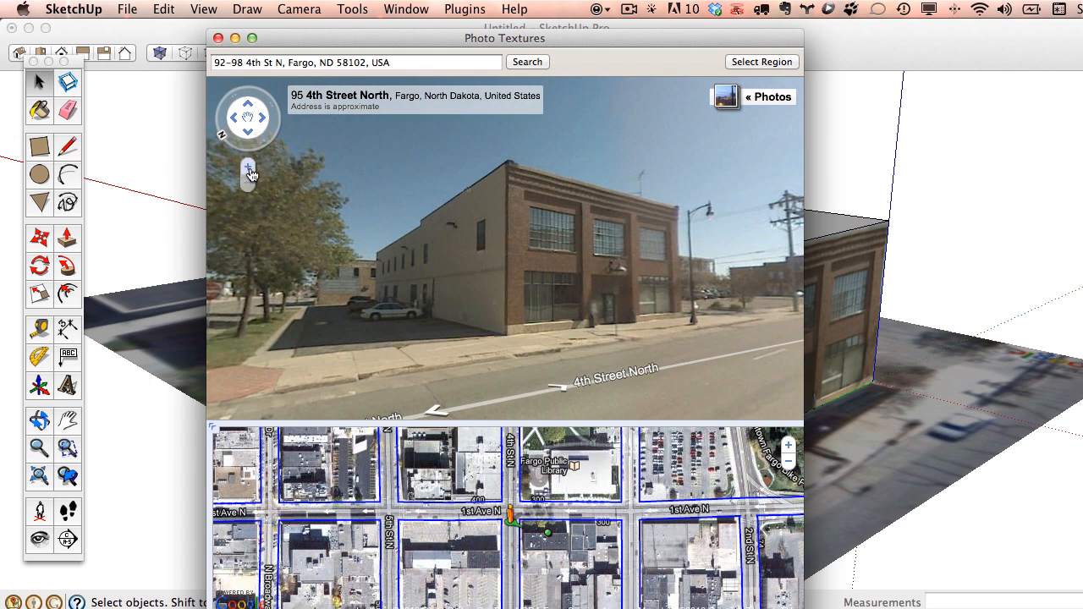
left_click(249, 168)
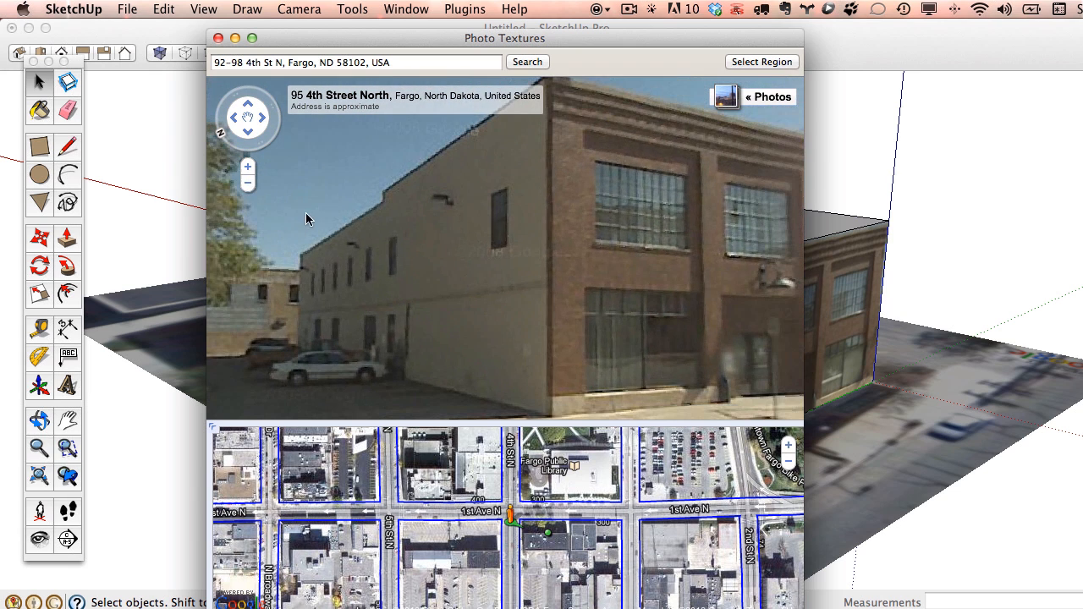
left_click(416, 289)
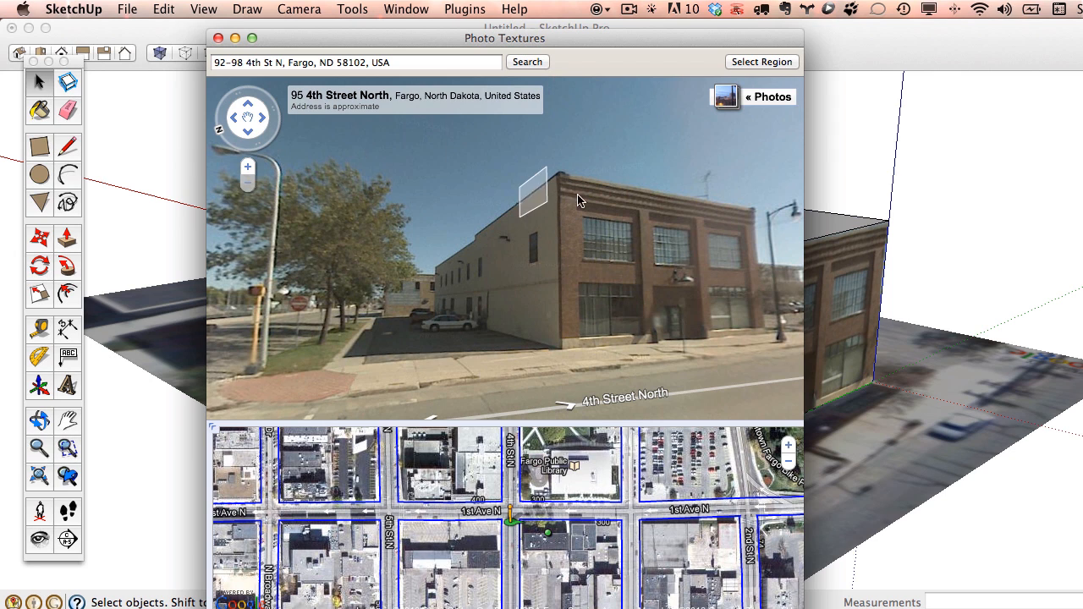
Fit the capture region's four corners to the side wall and grab it onto the face.
left_click(761, 61)
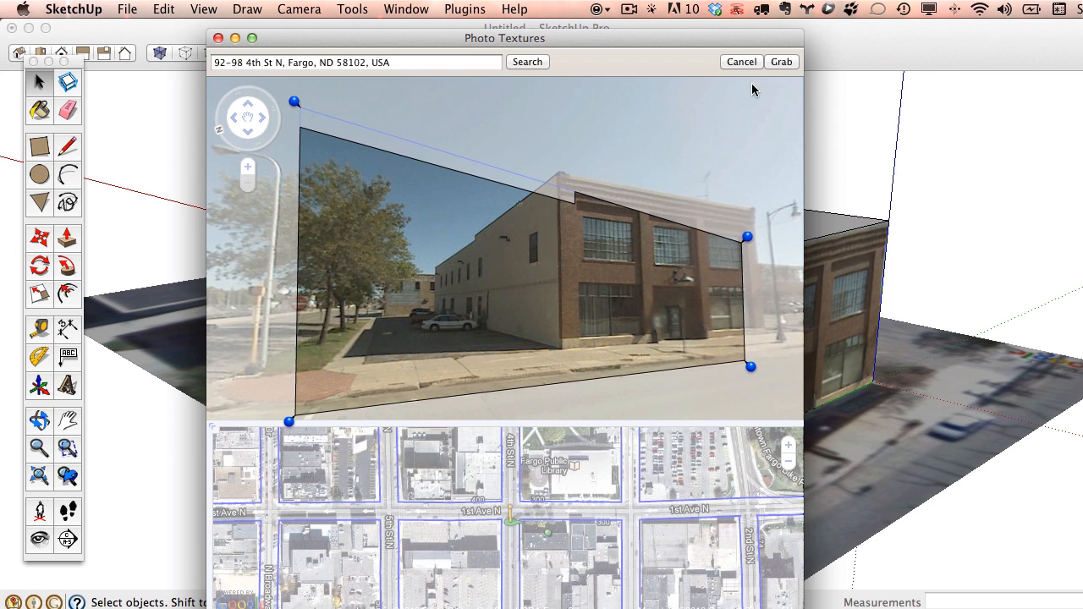
left_click_drag(748, 237, 565, 168)
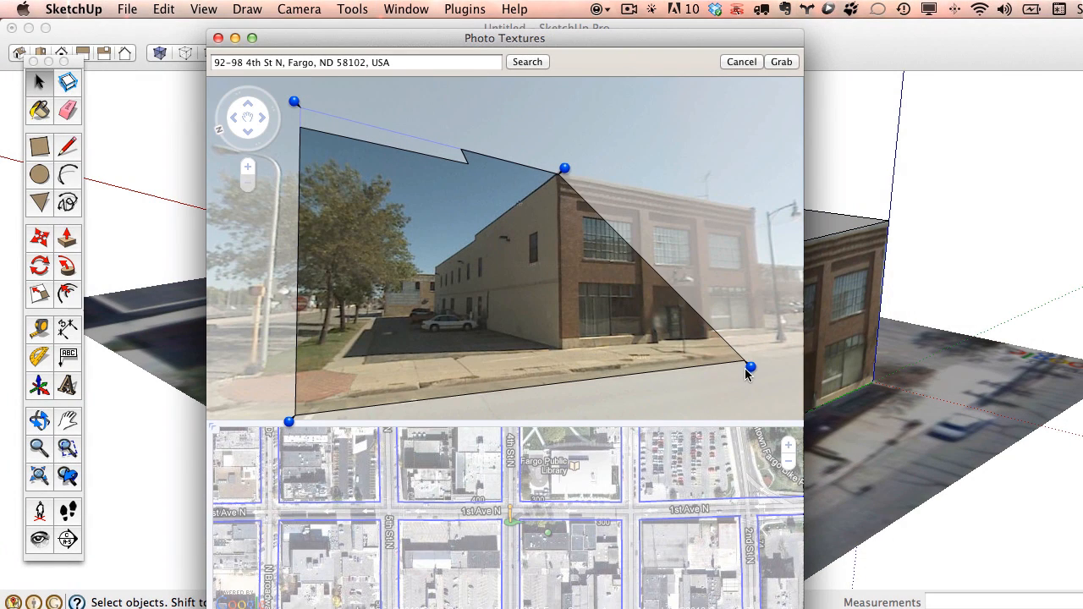
left_click_drag(750, 366, 568, 356)
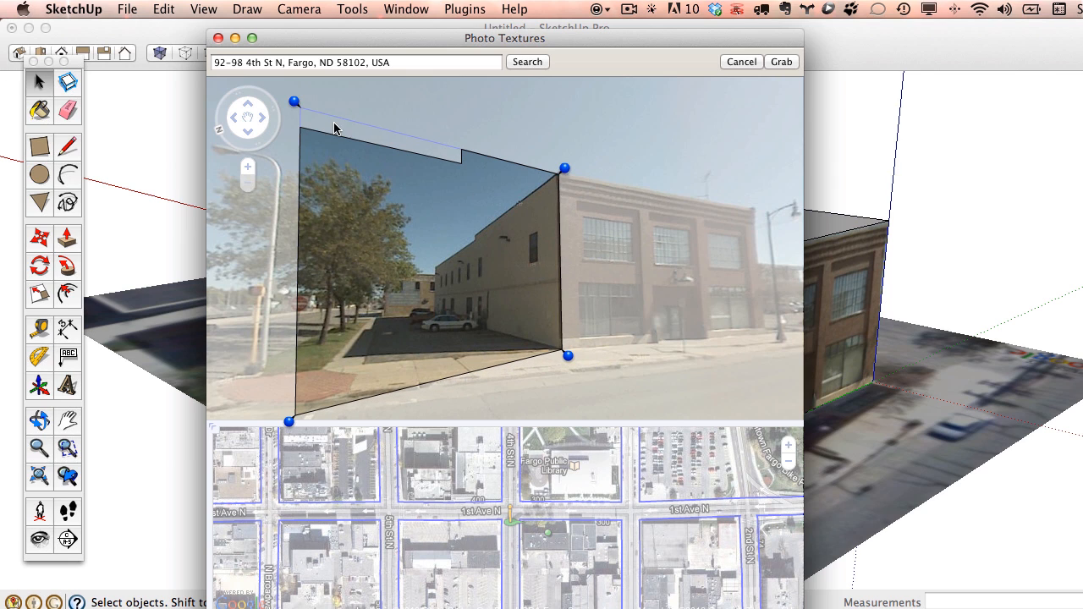
mouse_move(295, 101)
left_mouse_down()
mouse_move(351, 170)
mouse_move(499, 169)
mouse_move(431, 255)
left_mouse_up()
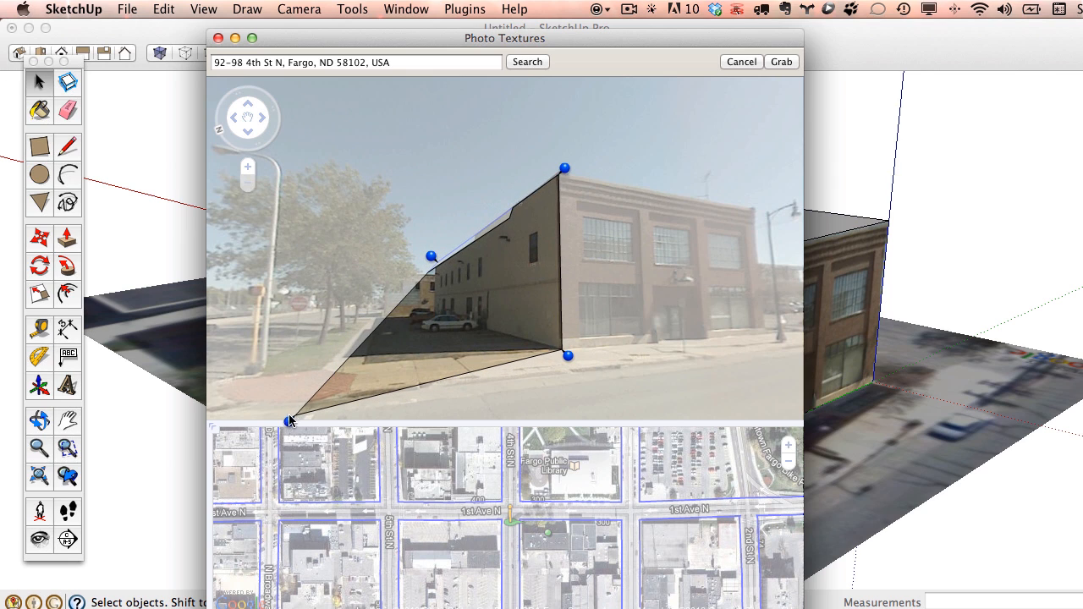
left_click_drag(289, 421, 430, 323)
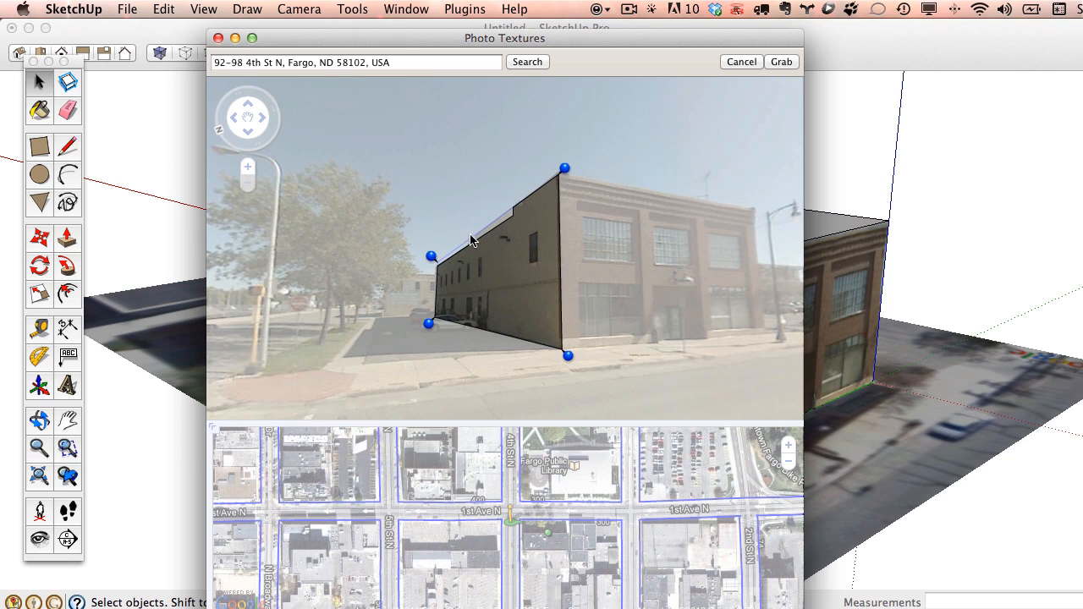
mouse_move(434, 257)
left_mouse_down()
mouse_move(419, 252)
mouse_move(429, 258)
left_mouse_up()
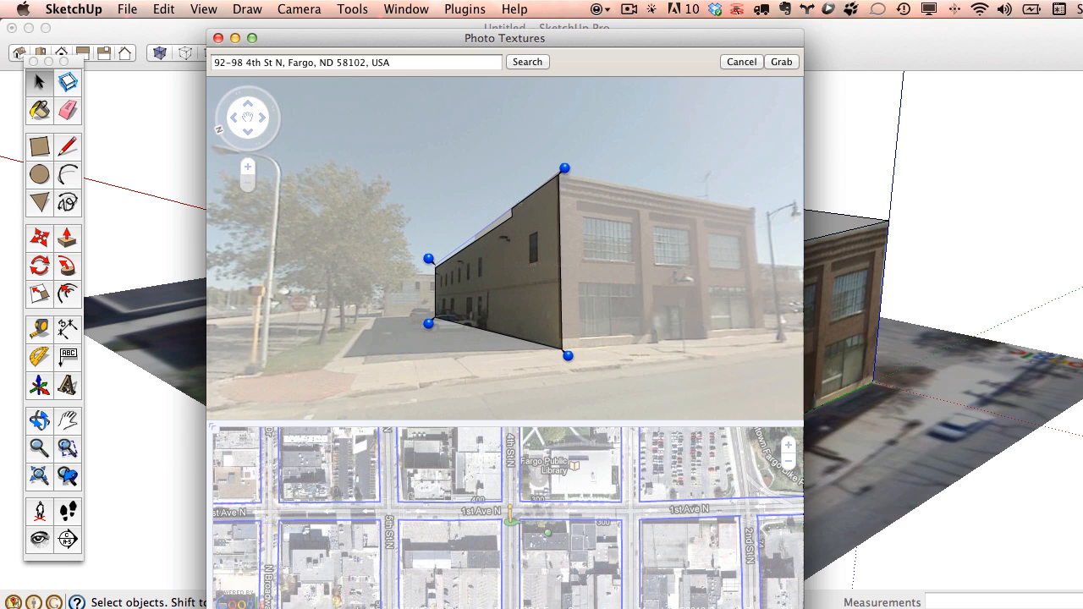
left_click_drag(430, 321, 430, 324)
left_click_drag(559, 357, 566, 353)
left_click(774, 64)
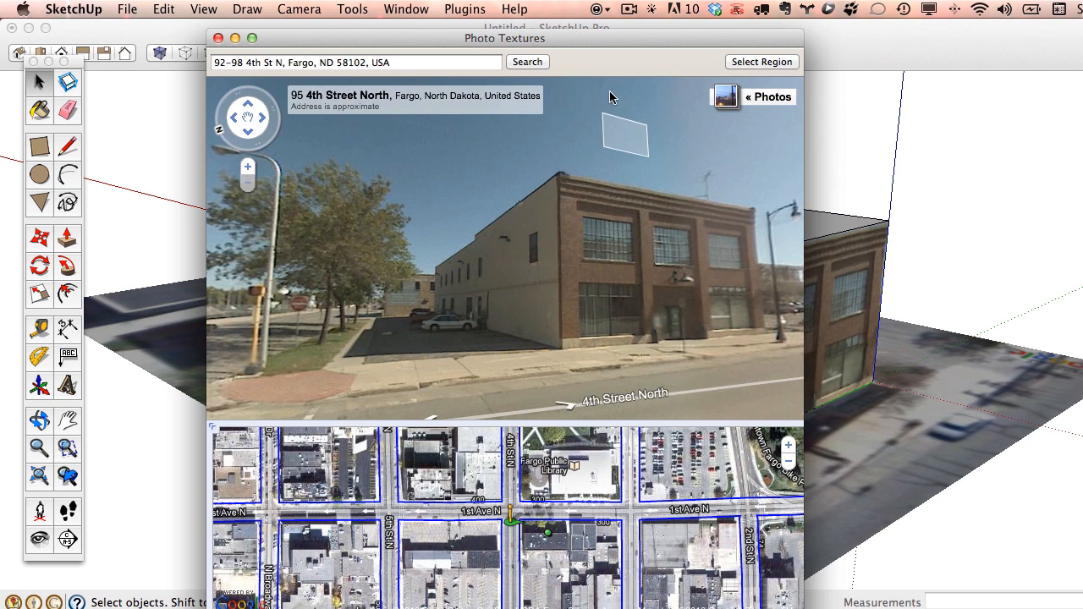
Move the photo window aside and orbit to inspect the new side-wall texture.
left_click_drag(593, 40, 520, 590)
left_click(496, 93)
key("o")
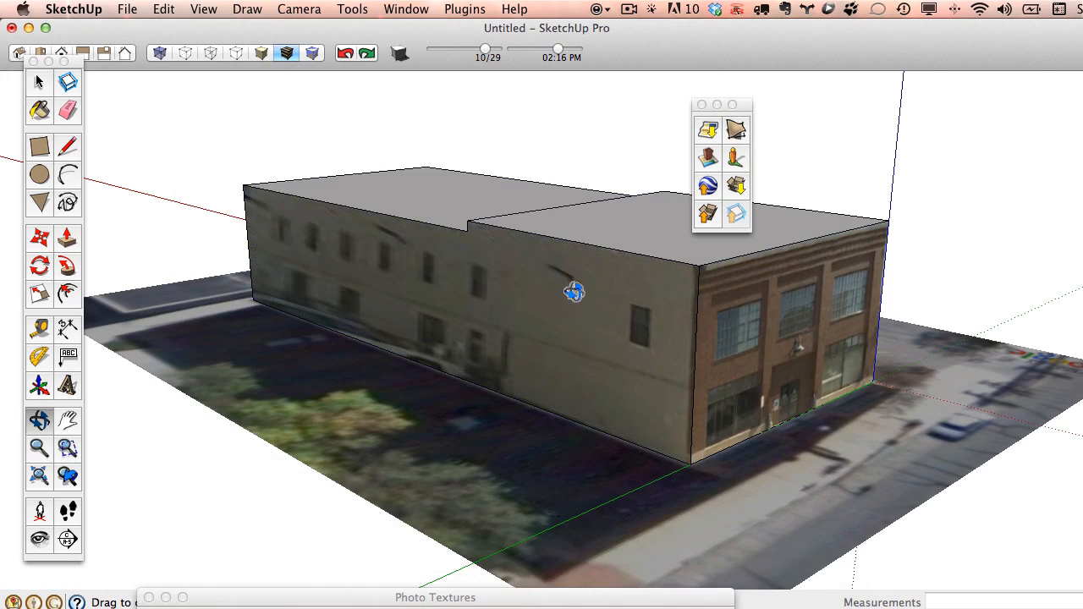
left_click_drag(575, 290, 549, 330)
key("space")
scroll(570, 327, "down", 5)
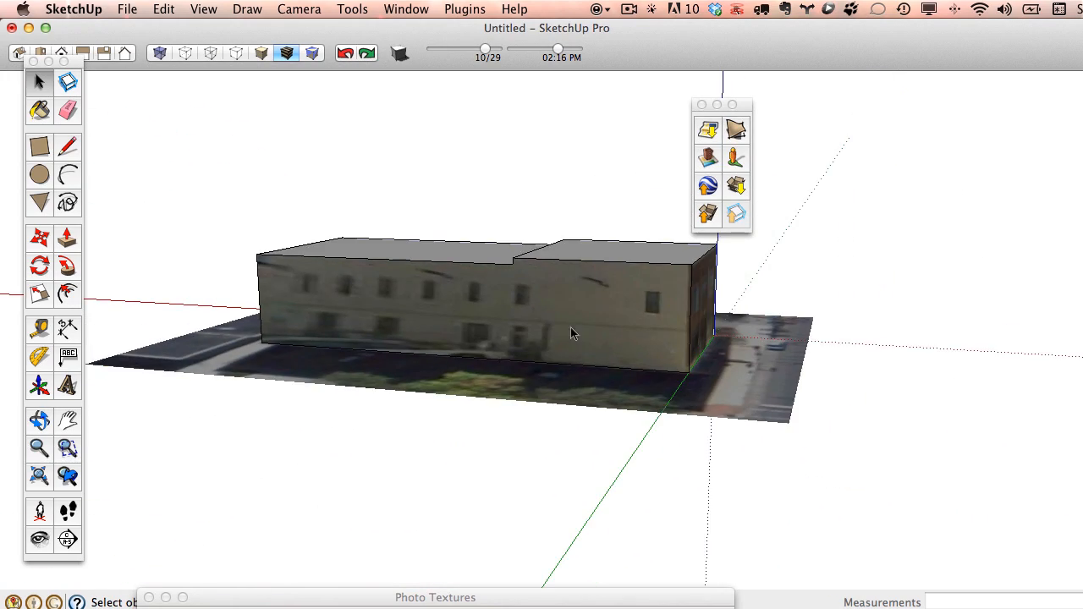
middle_click_drag(570, 326, 688, 368)
Orbit round to the building's white end face and open its context menu.
scroll(567, 353, "down", 3)
scroll(567, 354, "up", 5)
scroll(688, 364, "down", 3)
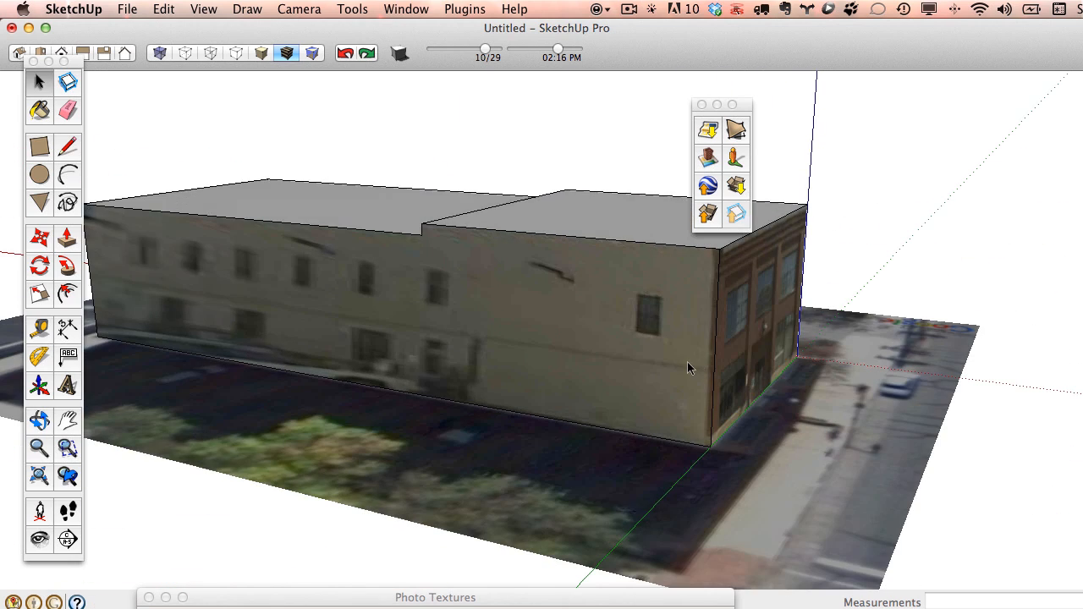
scroll(483, 278, "down", 3)
middle_click_drag(484, 278, 624, 341)
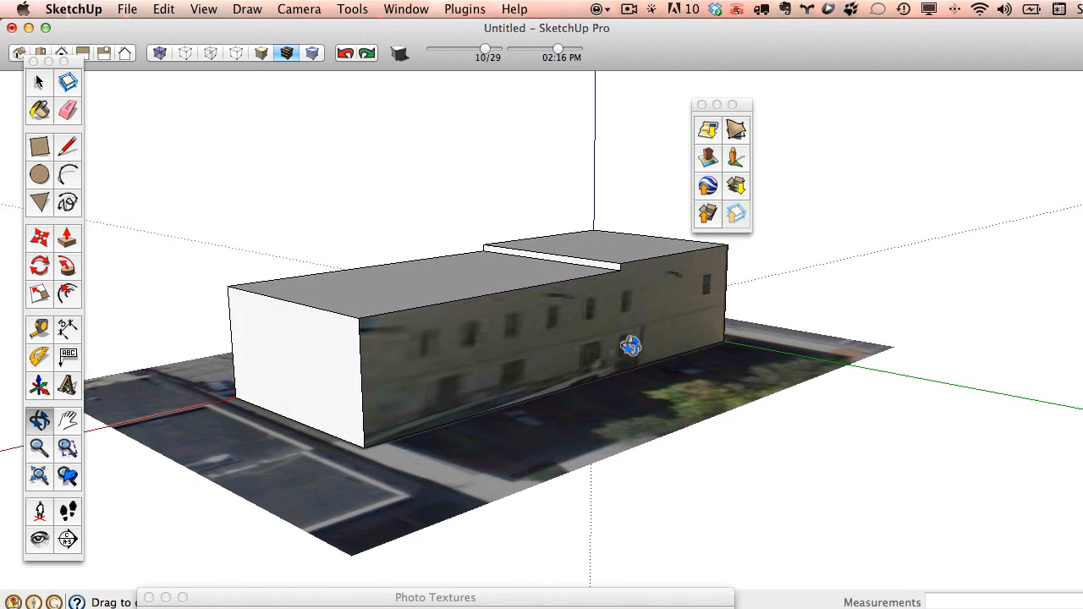
right_click(335, 342)
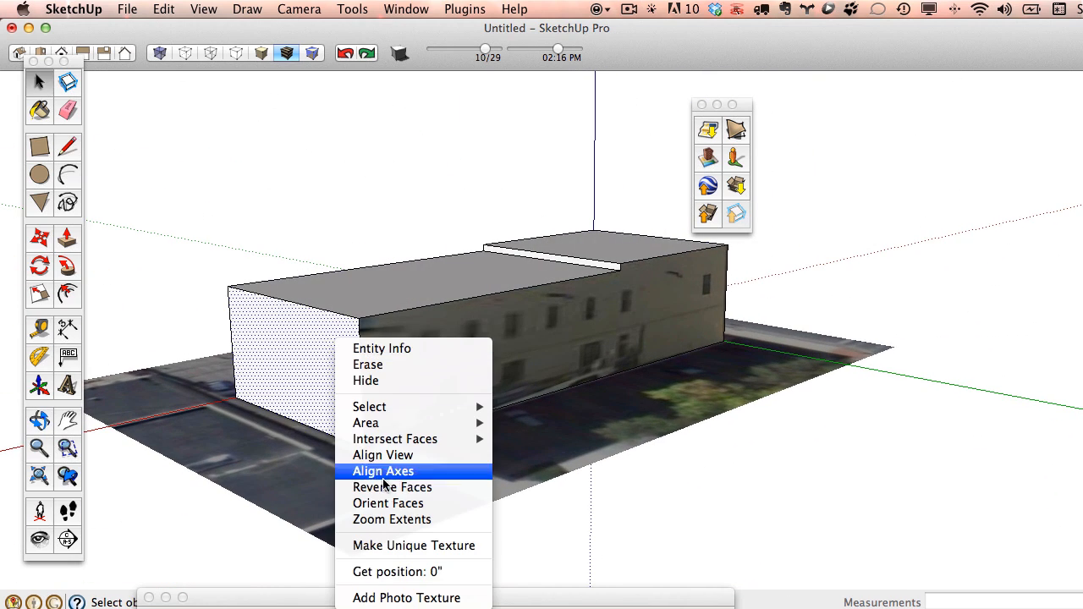
Add a photo texture to the end face and walk 1st Avenue North to the brick building.
left_click(423, 598)
left_click_drag(521, 602, 626, 67)
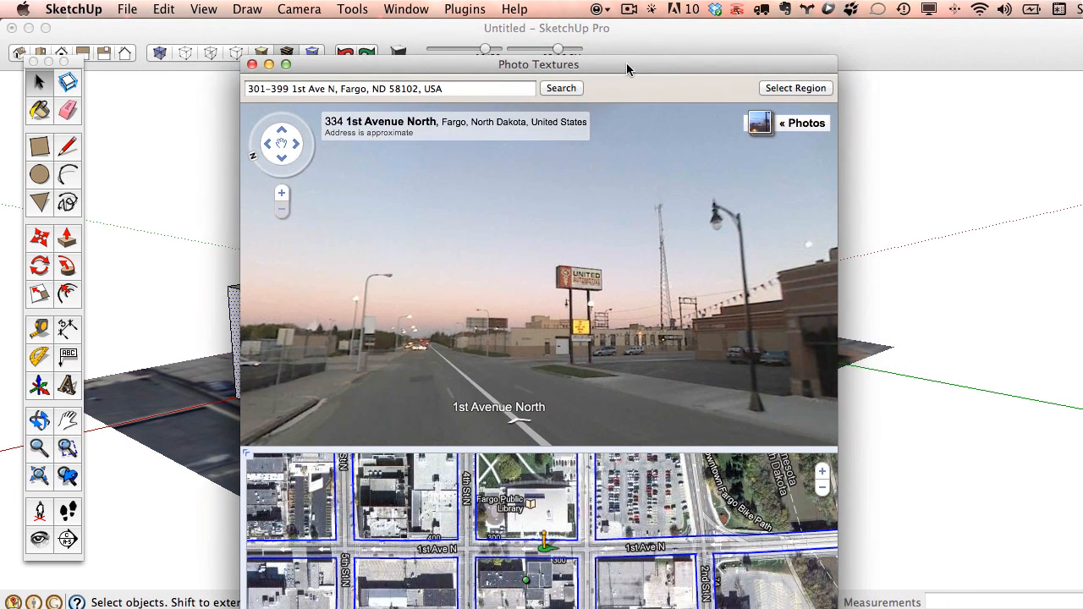
left_click(495, 251)
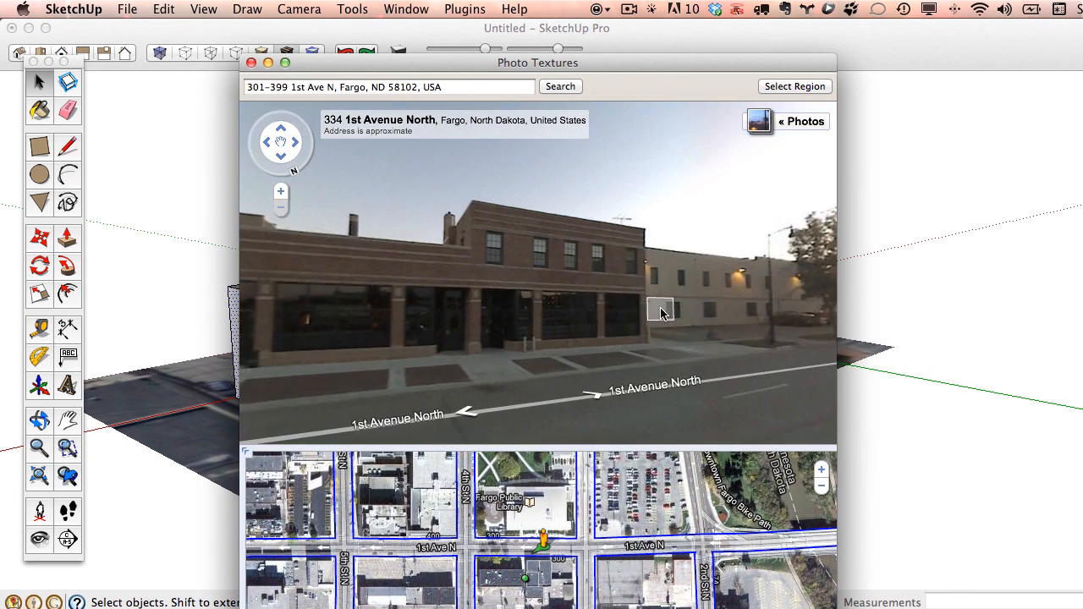
left_click(598, 397)
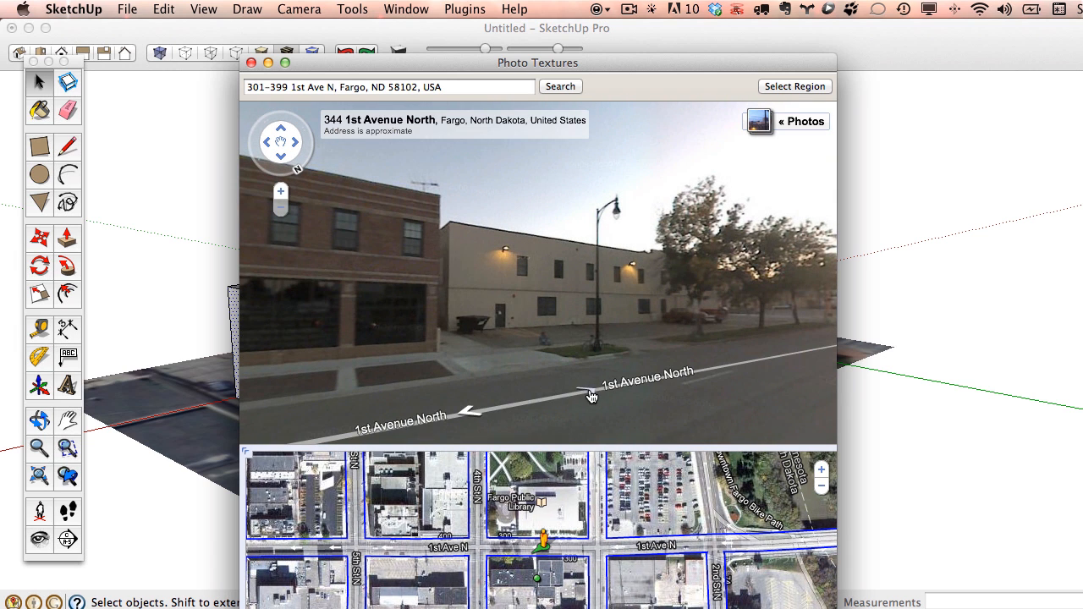
left_click(590, 393)
left_click(415, 287)
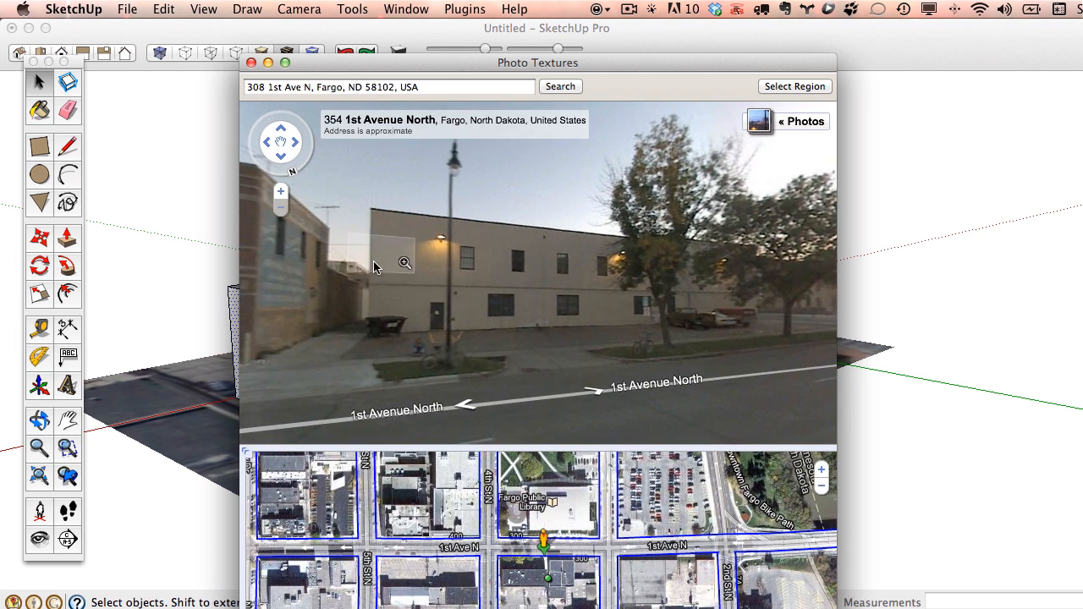
left_click(465, 411)
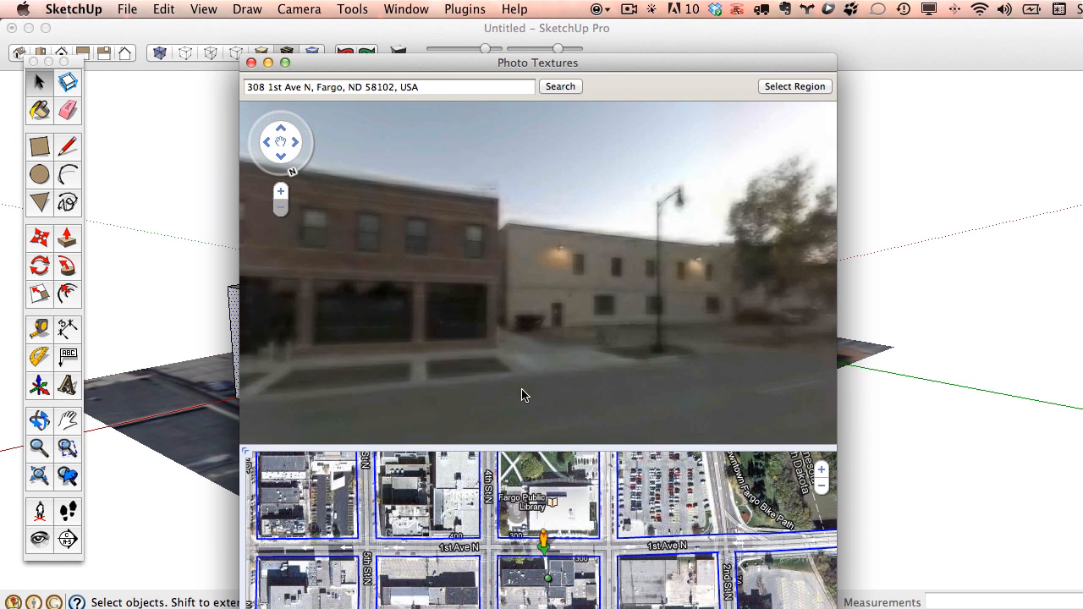
left_click(634, 297)
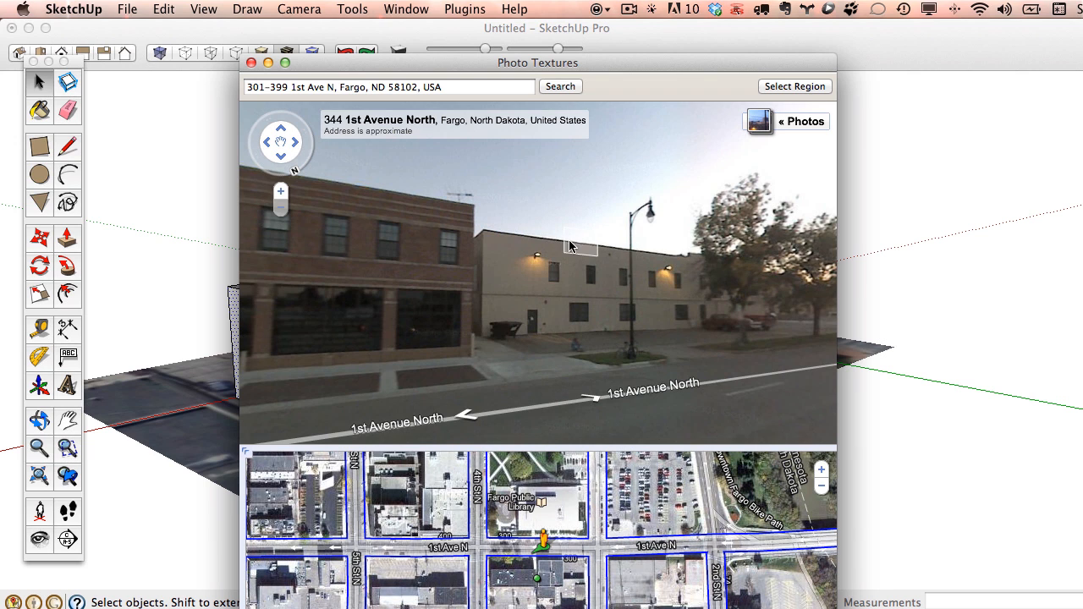
Resize the Photo Textures window and position it over the building.
left_click_drag(668, 67, 617, 537)
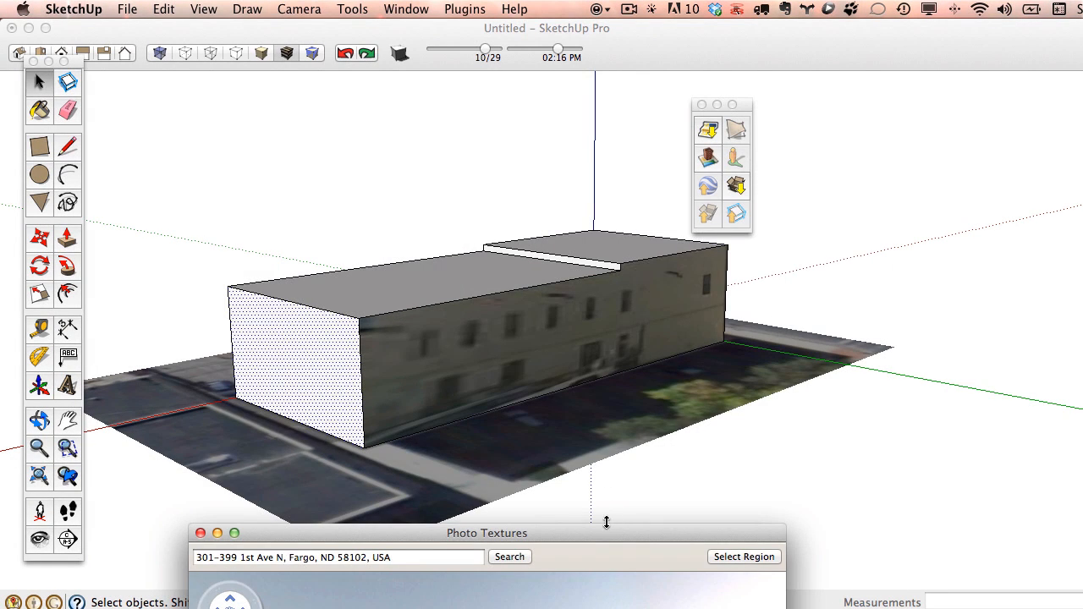
left_click_drag(606, 522, 607, 450)
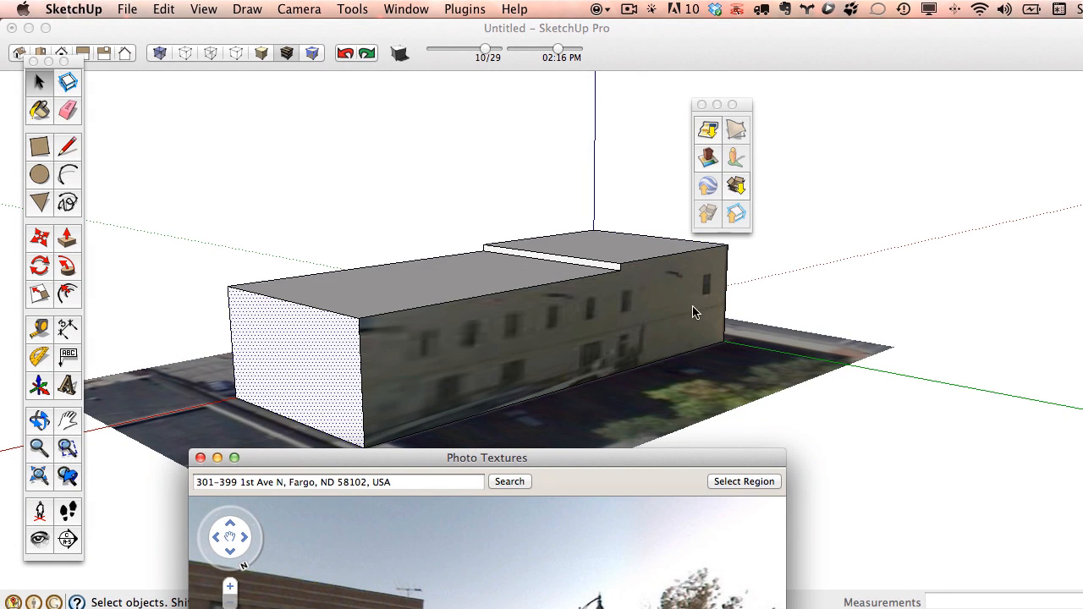
left_click_drag(570, 452, 598, 429)
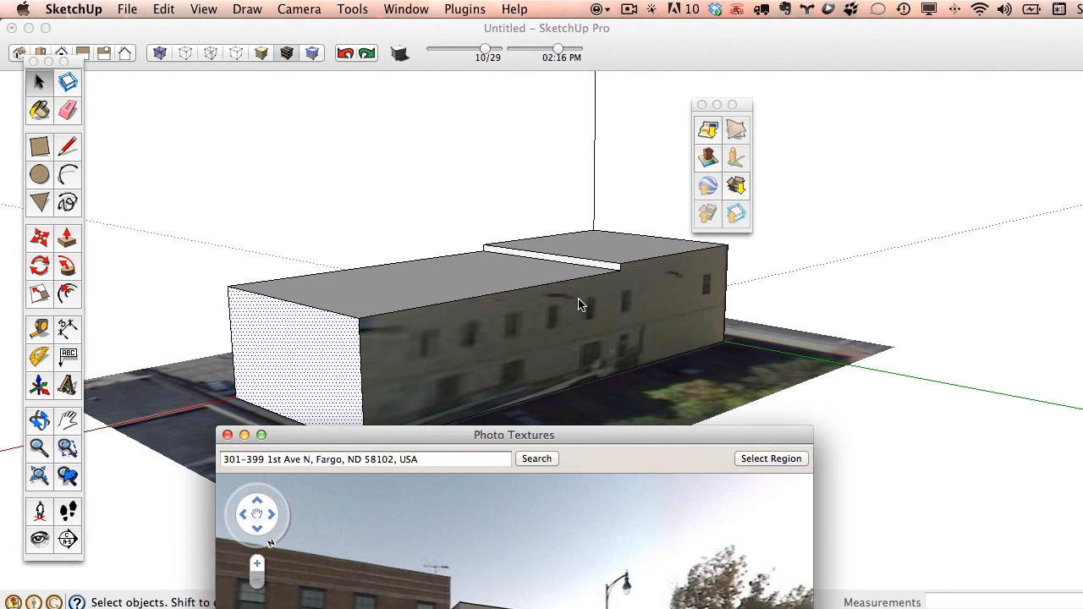
left_click_drag(480, 436, 617, 149)
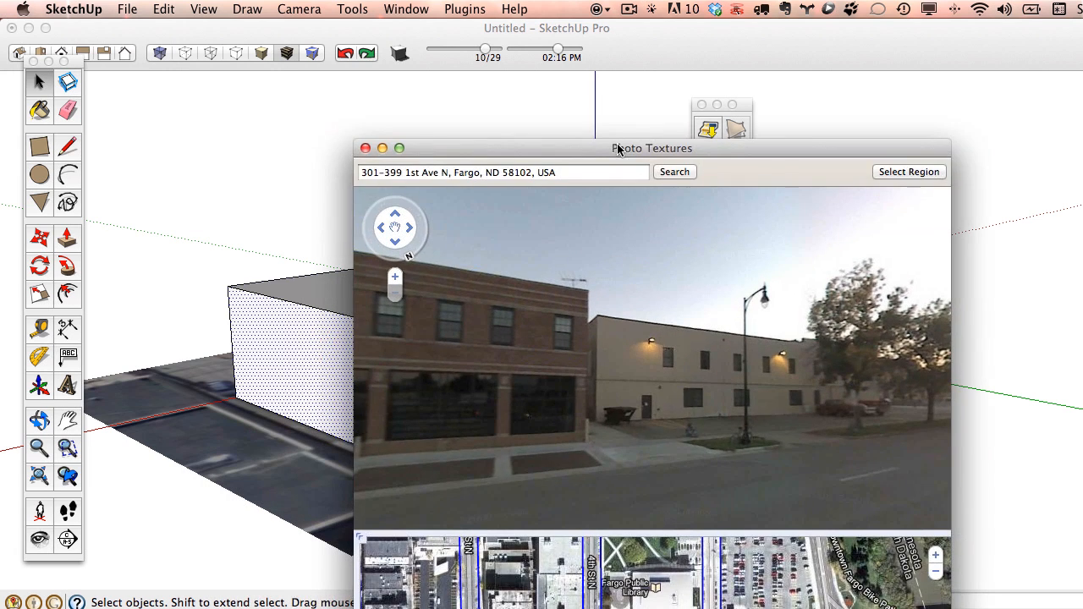
Close Photo Textures, draw a vertical line down from the roof-step corner, and select the left face.
left_click(366, 149)
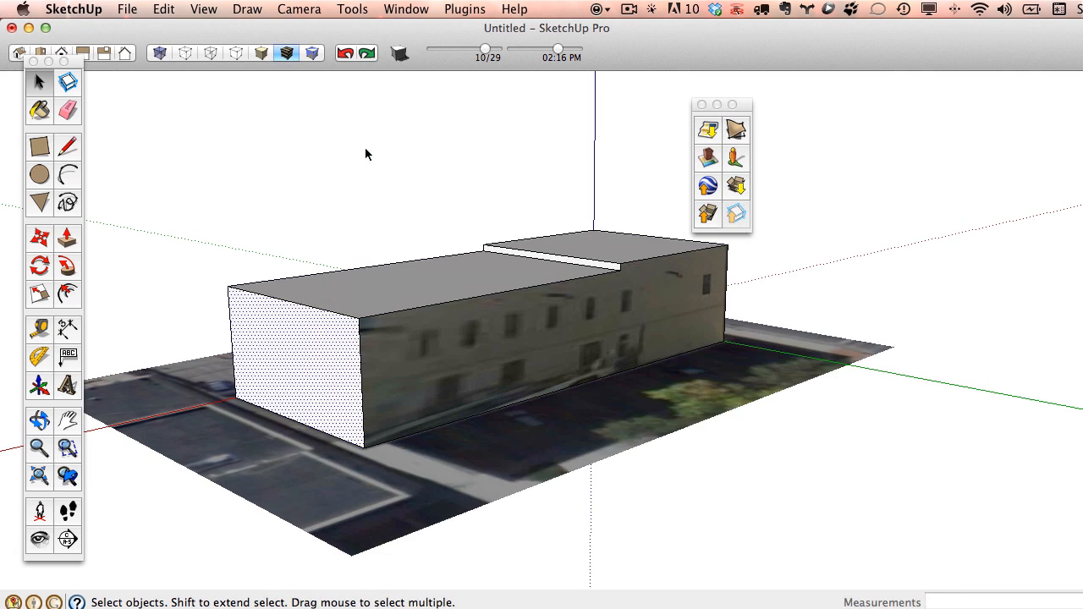
left_click(67, 148)
left_click(621, 270)
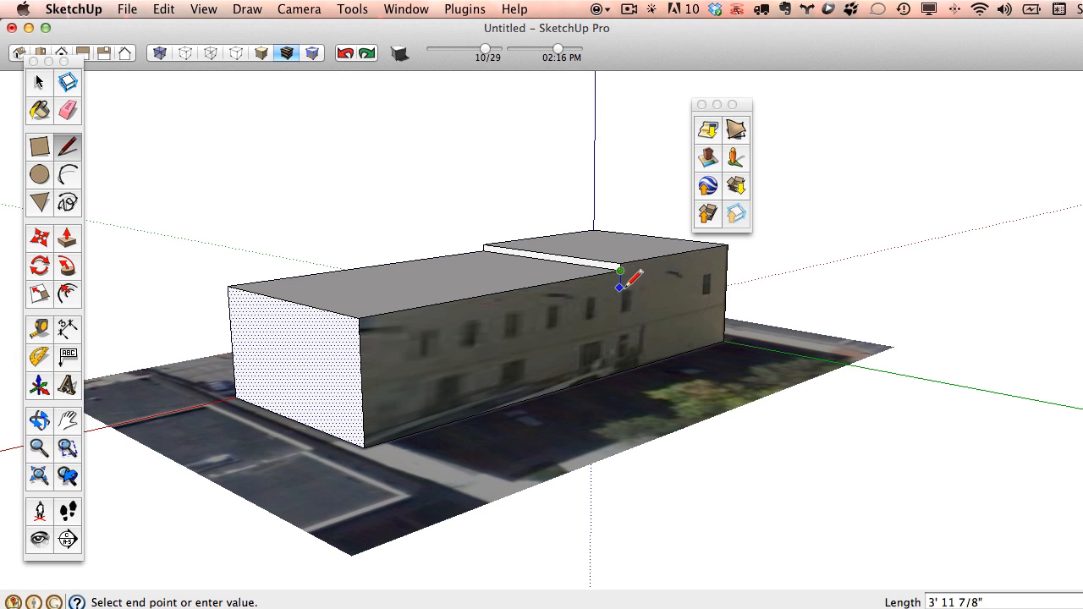
left_click(618, 371)
middle_click_drag(621, 363, 558, 305)
left_click(40, 83)
left_click(470, 312)
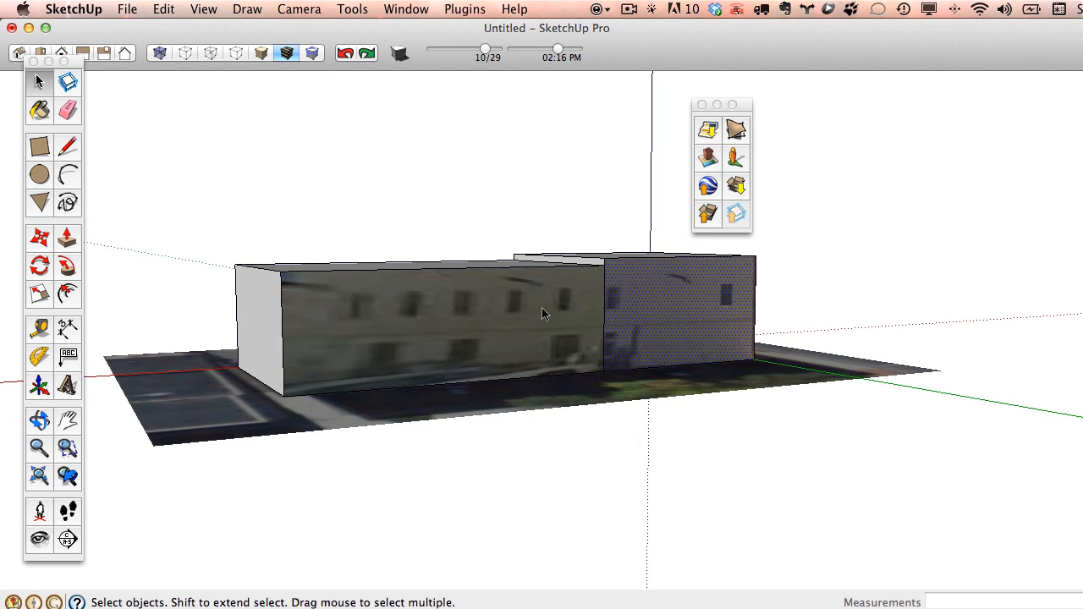
Add a photo texture to the left face and move Street View to the cream facade.
right_click(432, 292)
left_click(525, 569)
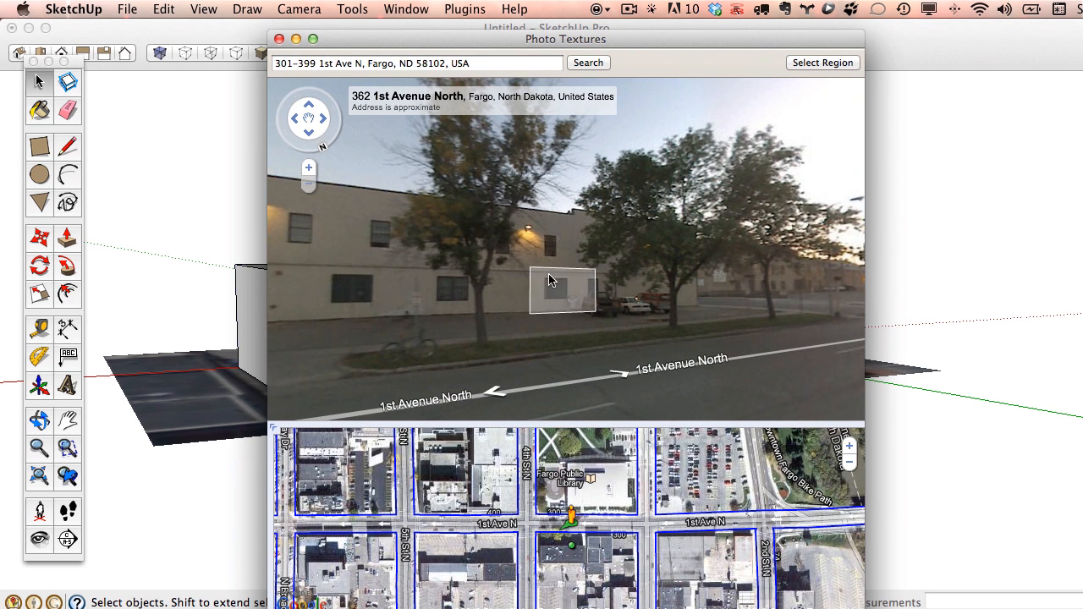
left_click(554, 287)
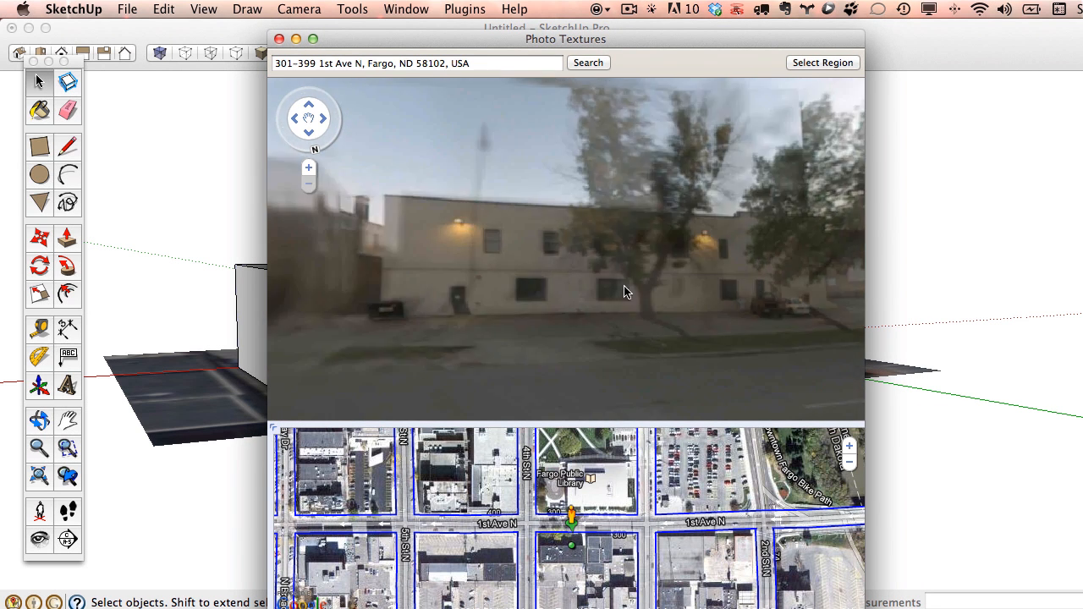
left_click(493, 386)
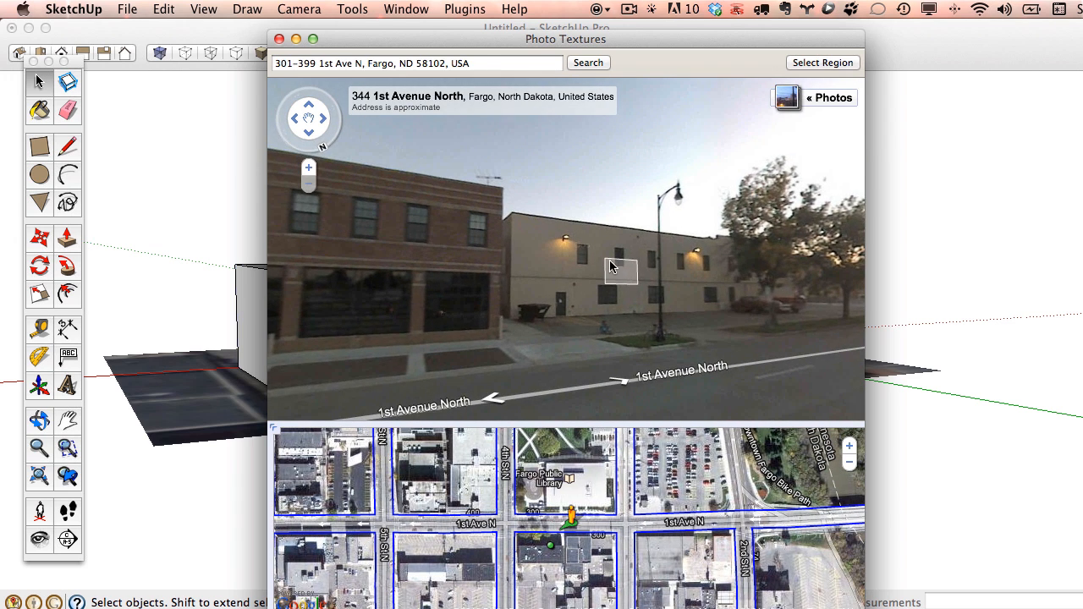
left_click(613, 267)
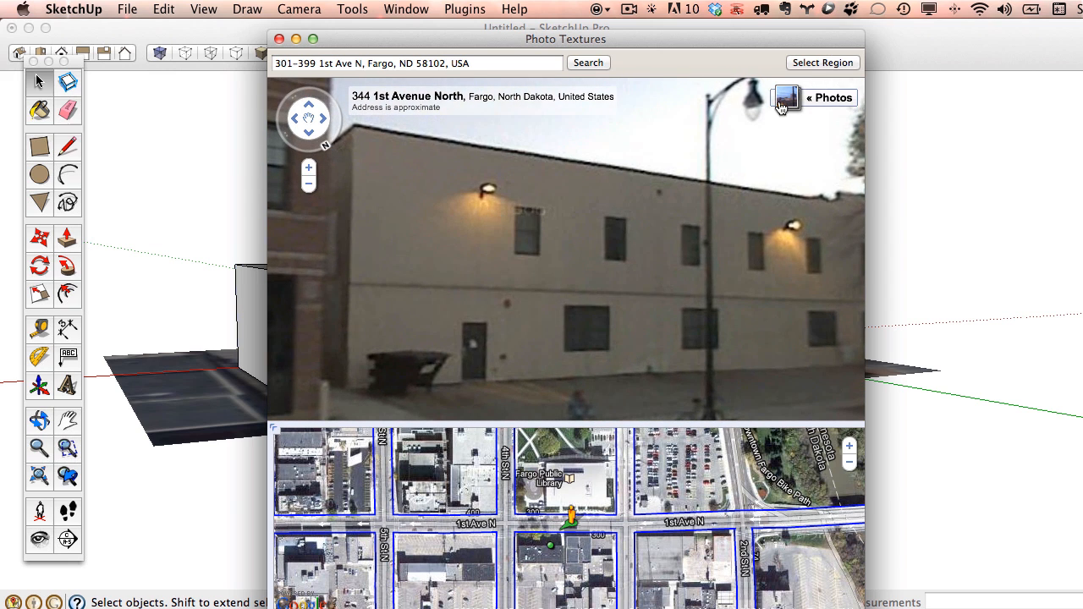
Fit the capture region to the cream facade's corners and grab it onto the face.
left_click(823, 63)
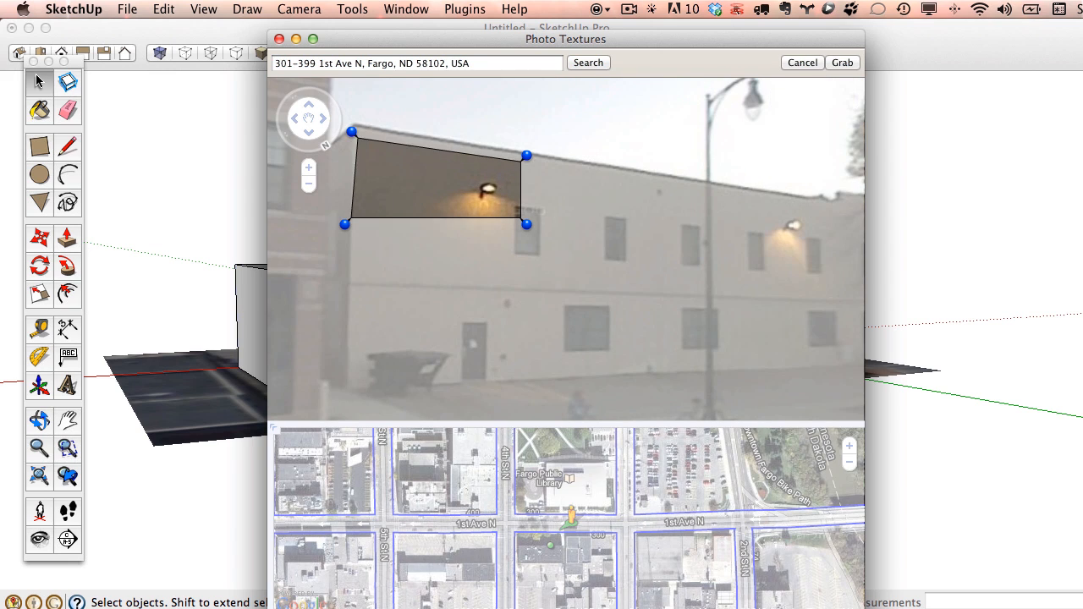
left_click_drag(351, 132, 346, 117)
left_click_drag(344, 223, 338, 396)
left_click_drag(526, 225, 842, 374)
left_click_drag(529, 158, 844, 196)
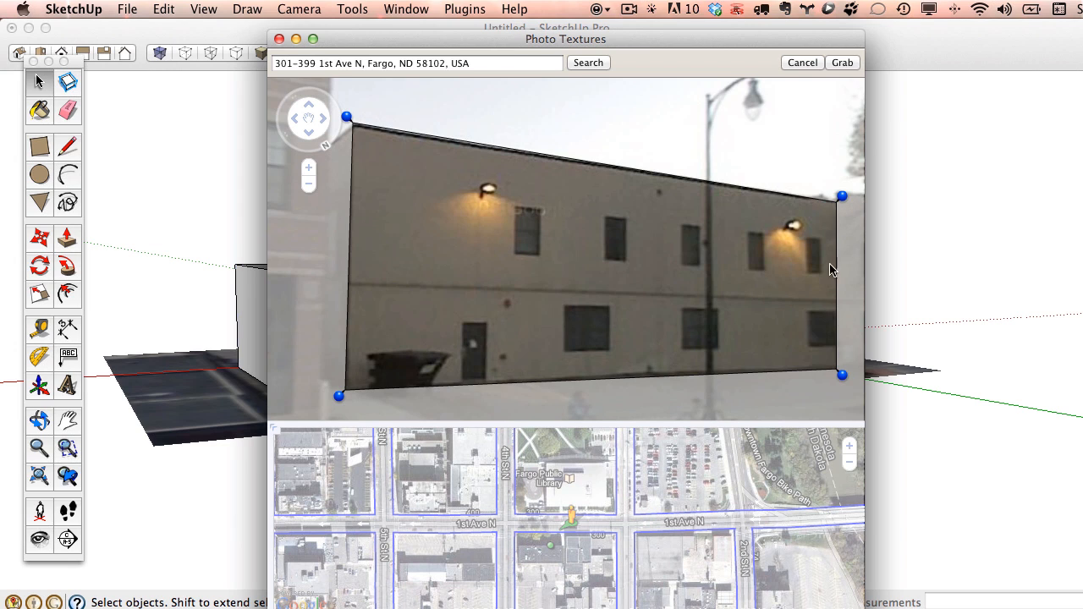
left_click_drag(847, 375, 843, 373)
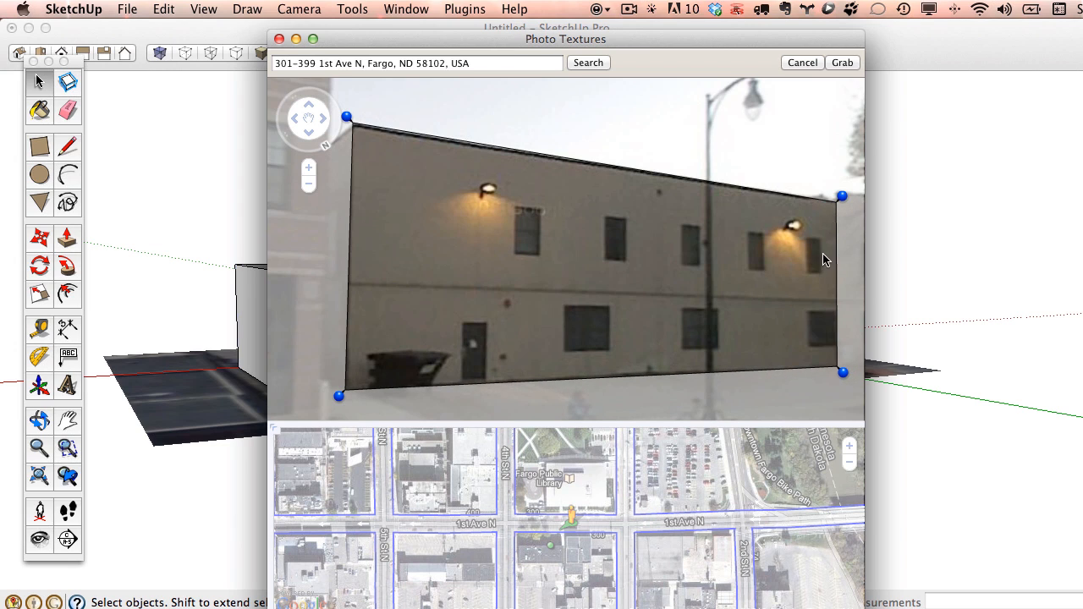
left_click_drag(842, 195, 840, 195)
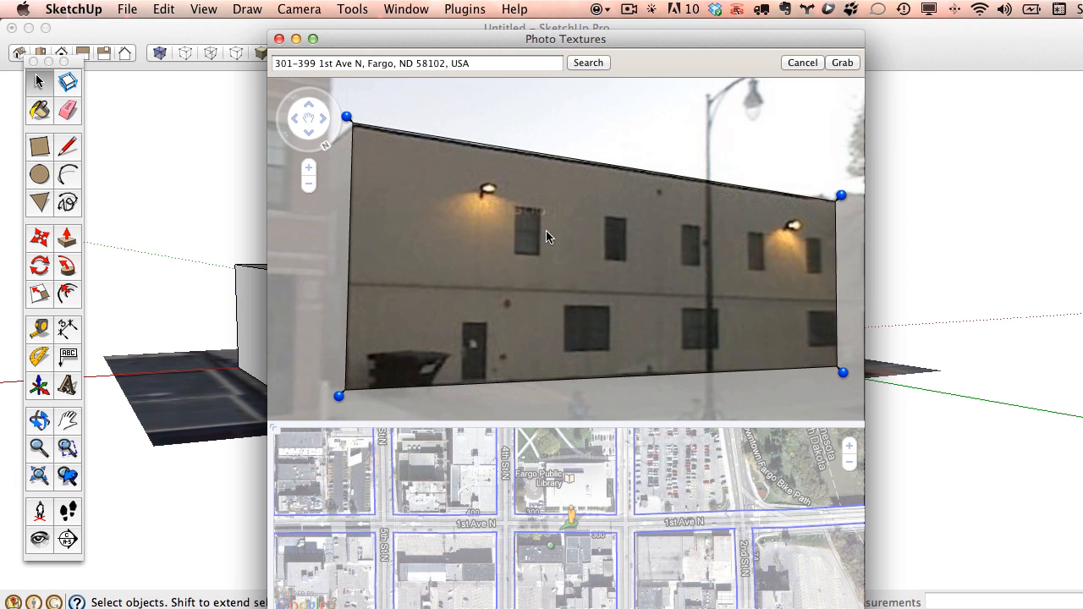
left_click(851, 63)
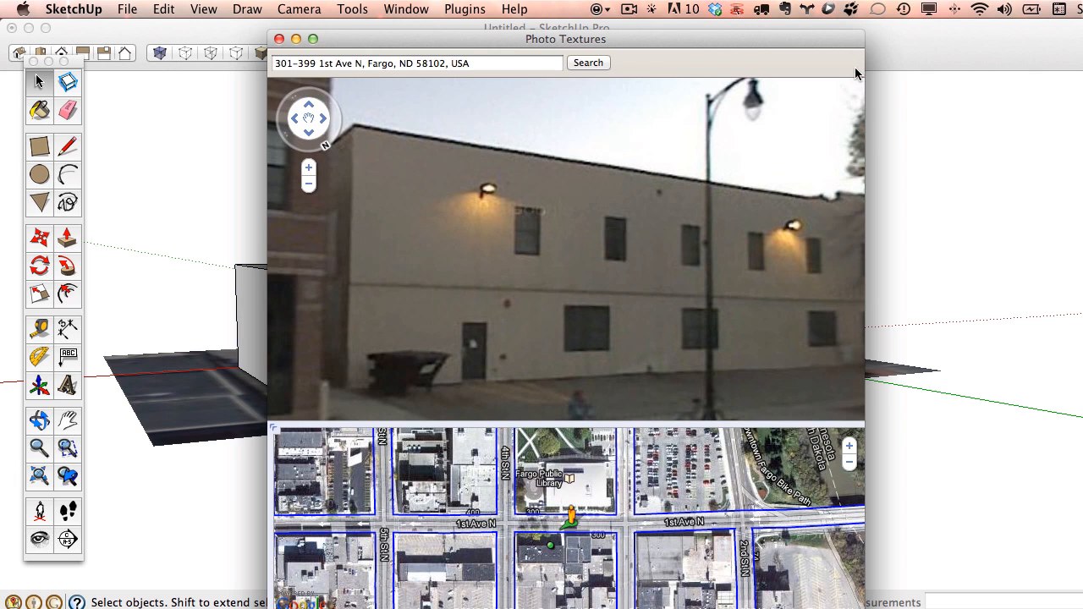
left_click_drag(340, 39, 341, 591)
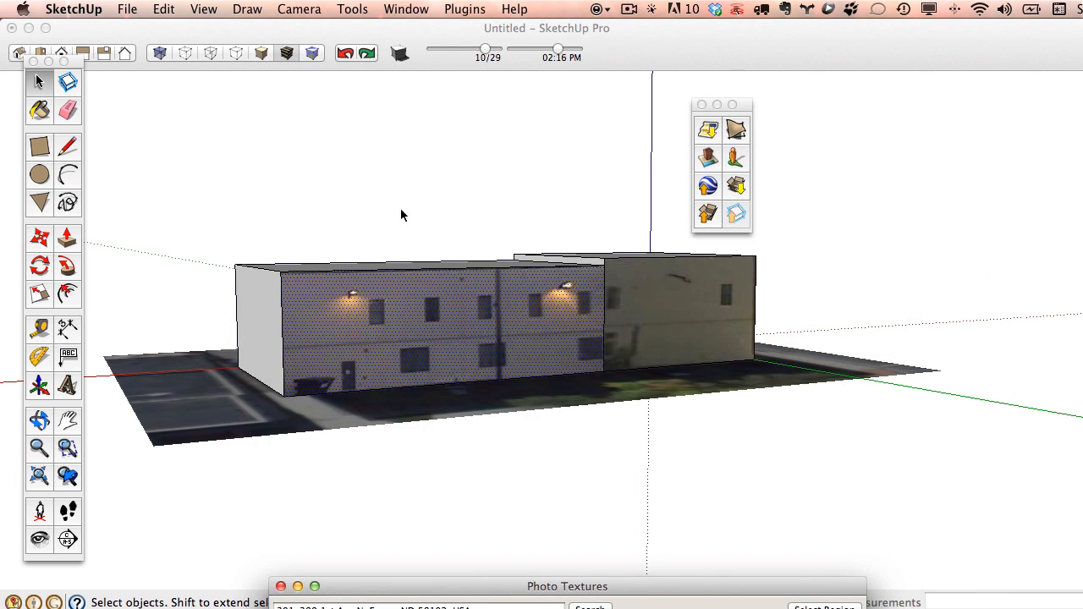
Select the vertical edge between the left and right wall sections and hide it.
left_click(402, 211)
scroll(572, 327, "up", 5)
scroll(414, 326, "down", 1)
middle_click_drag(414, 326, 437, 364)
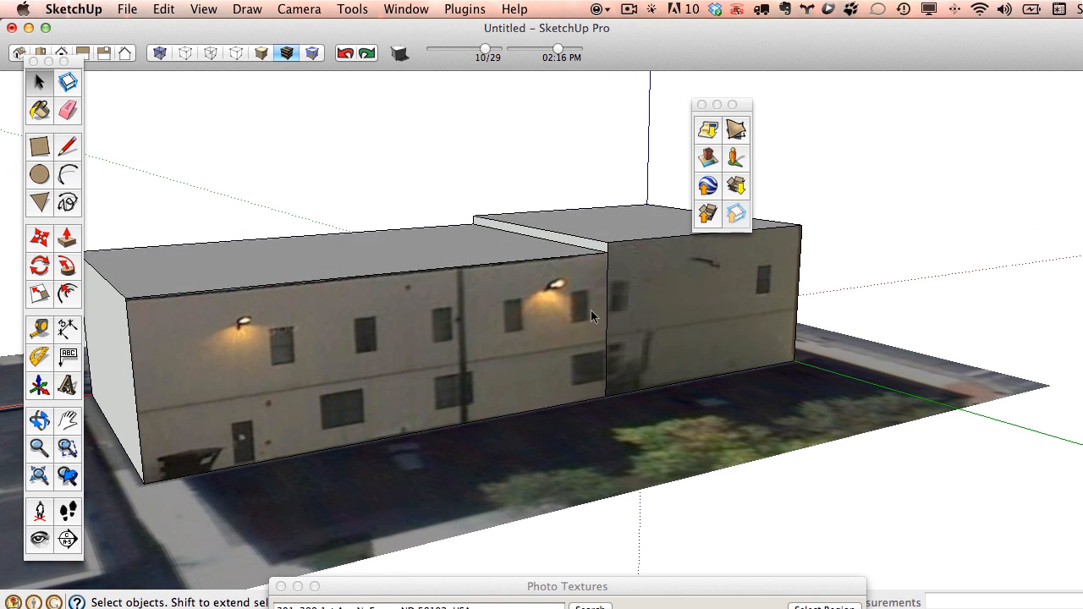
left_click(609, 325)
right_click(608, 310)
left_click(639, 343)
Orbit to a frontal view, zoom in, and open the right section's context menu.
key("o")
left_click_drag(804, 271, 607, 287)
key("space")
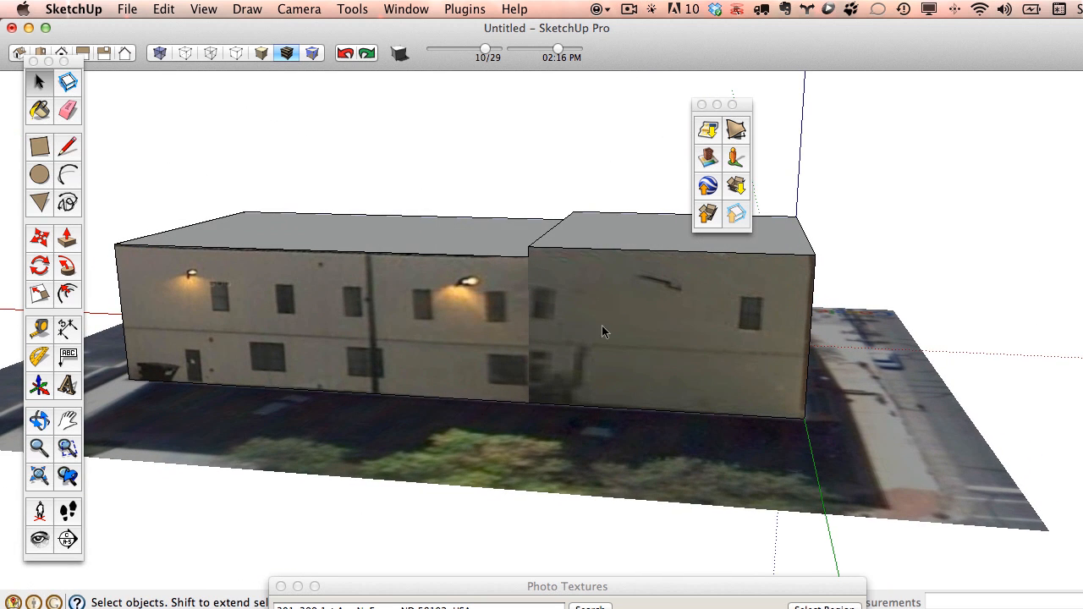
scroll(555, 304, "up", 3)
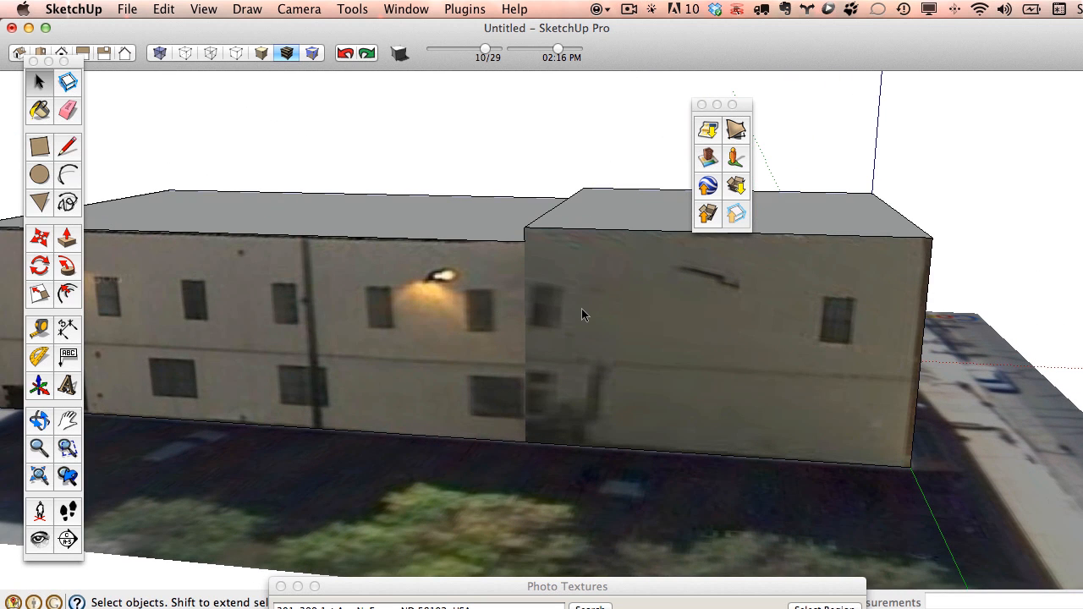
scroll(550, 308, "up", 2)
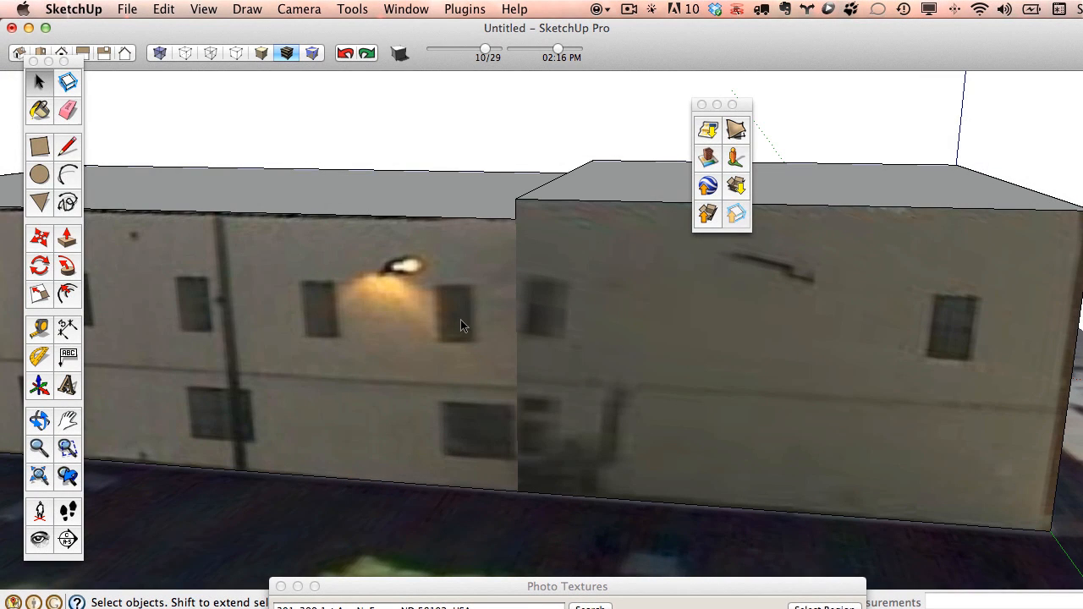
right_click(597, 310)
Start positioning the right section's texture with Fixed Pins turned off.
mouse_move(663, 507)
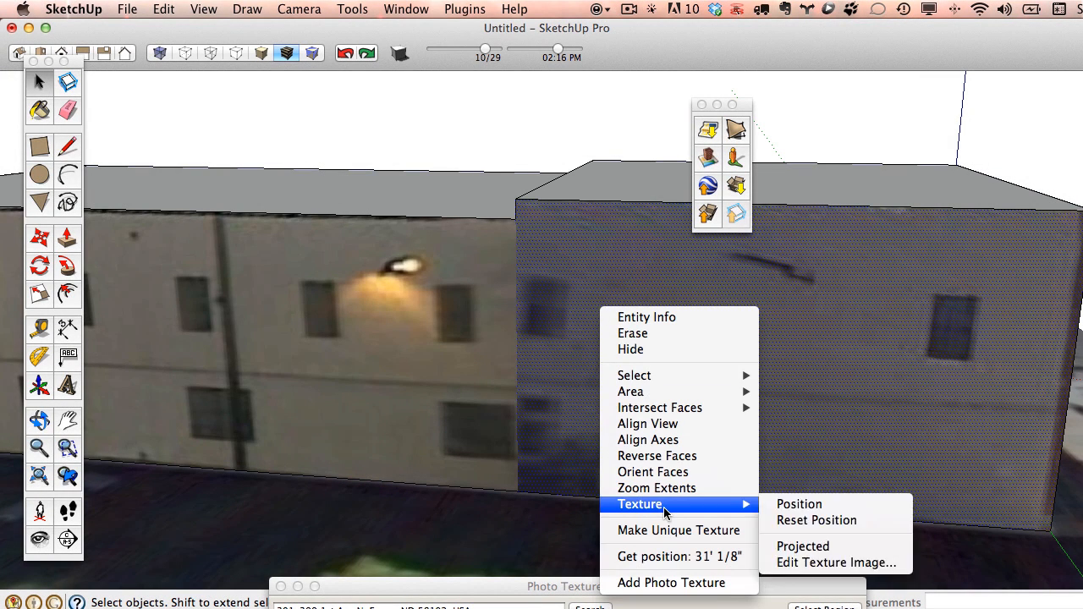
left_click(799, 504)
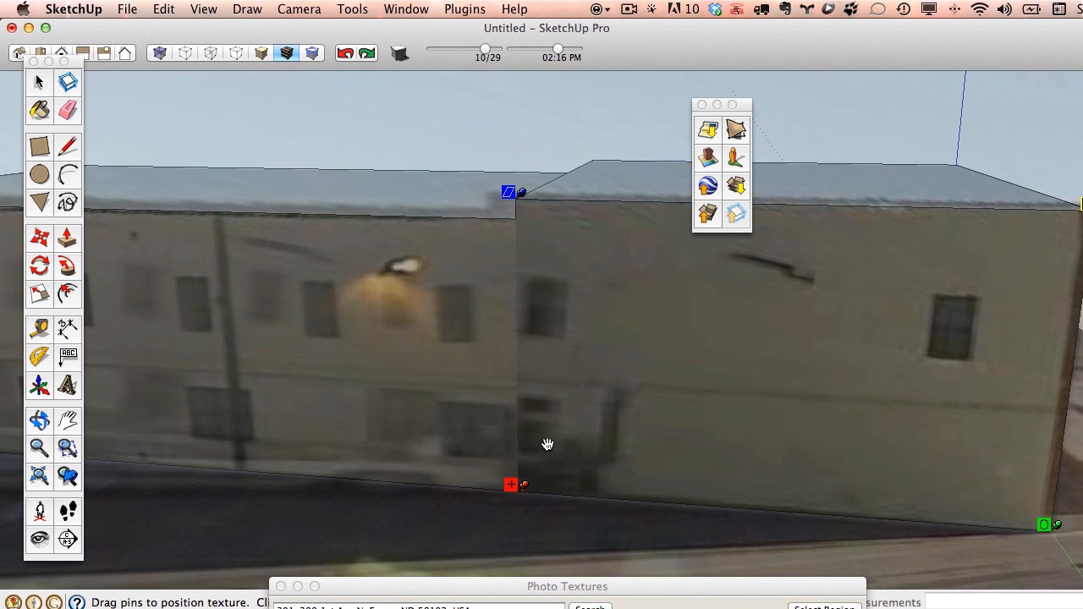
right_click(760, 342)
left_click(793, 418)
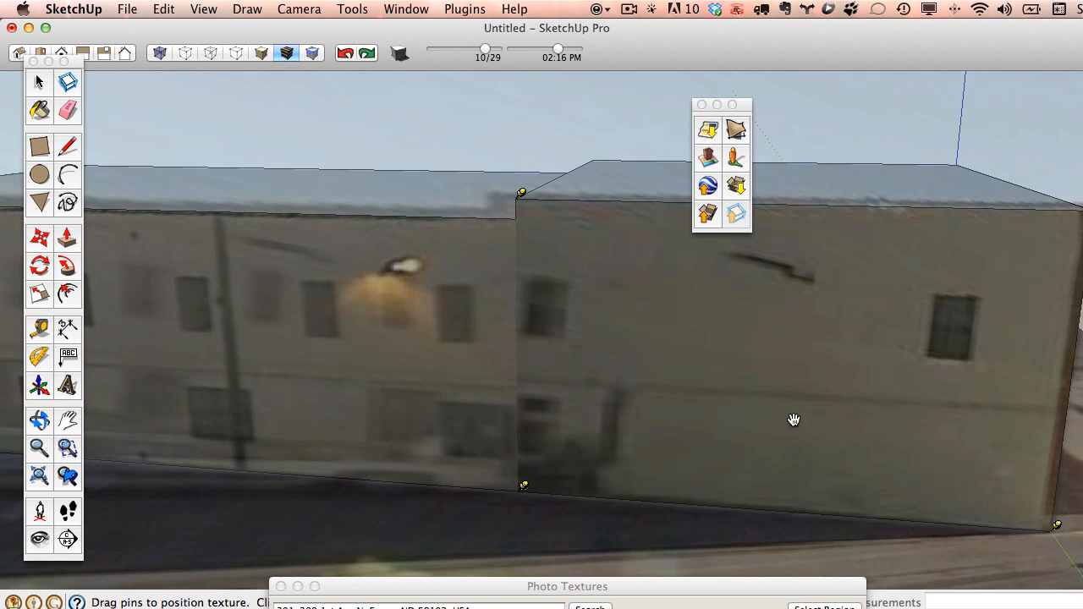
Drag the bottom texture pins down to the wall's base and confirm.
left_click(524, 487)
left_click_drag(525, 477, 524, 484)
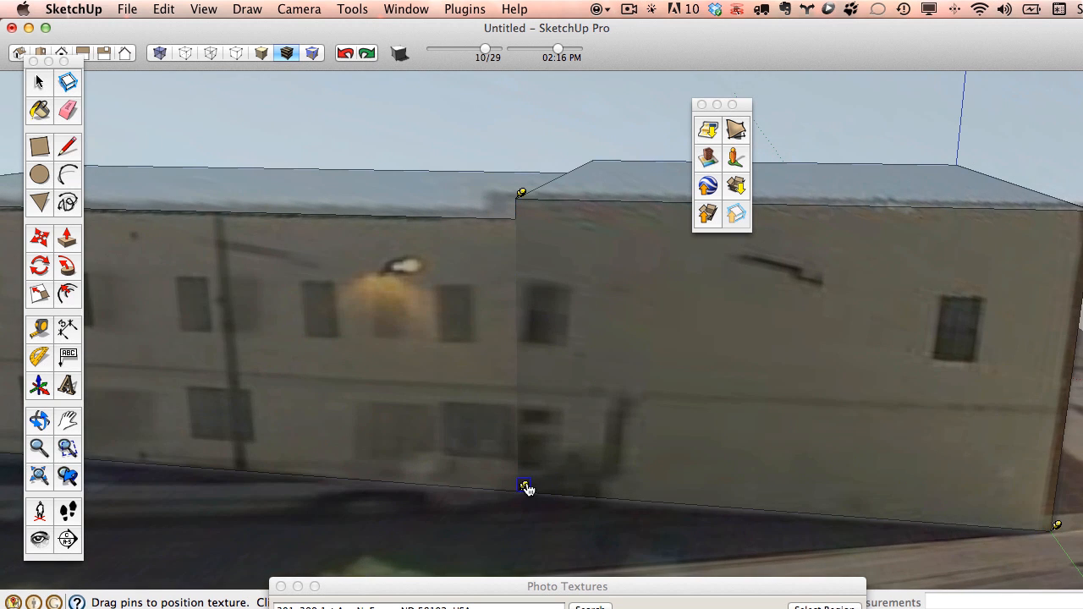
left_click(526, 488)
left_click_drag(527, 466, 525, 479)
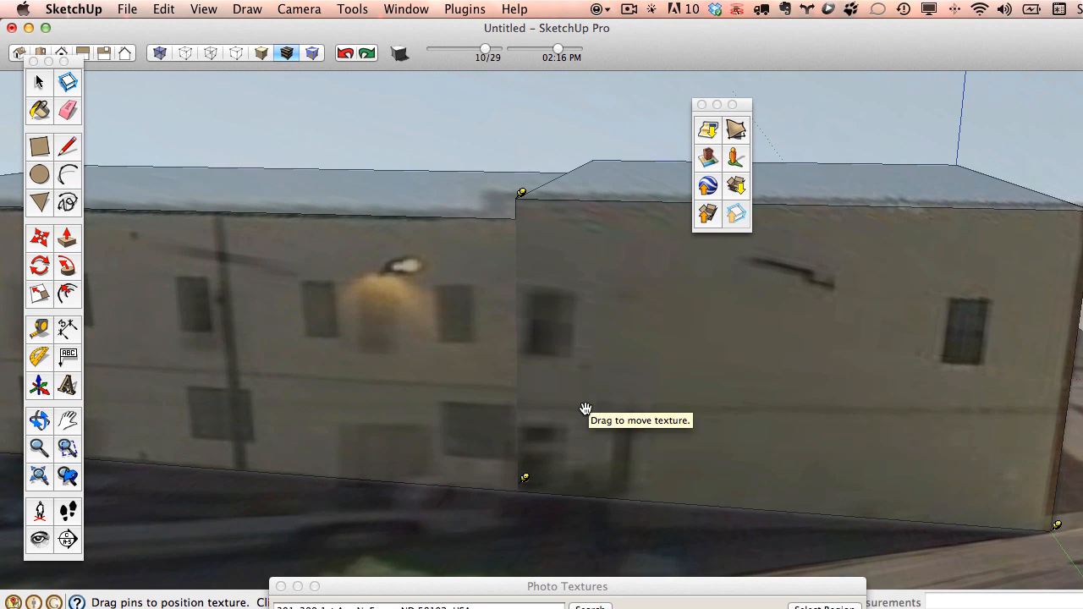
key("Return")
left_click(564, 91)
scroll(570, 241, "down", 3)
Select the building's blank end wall and start a street-view photo texture for it.
scroll(569, 241, "down", 3)
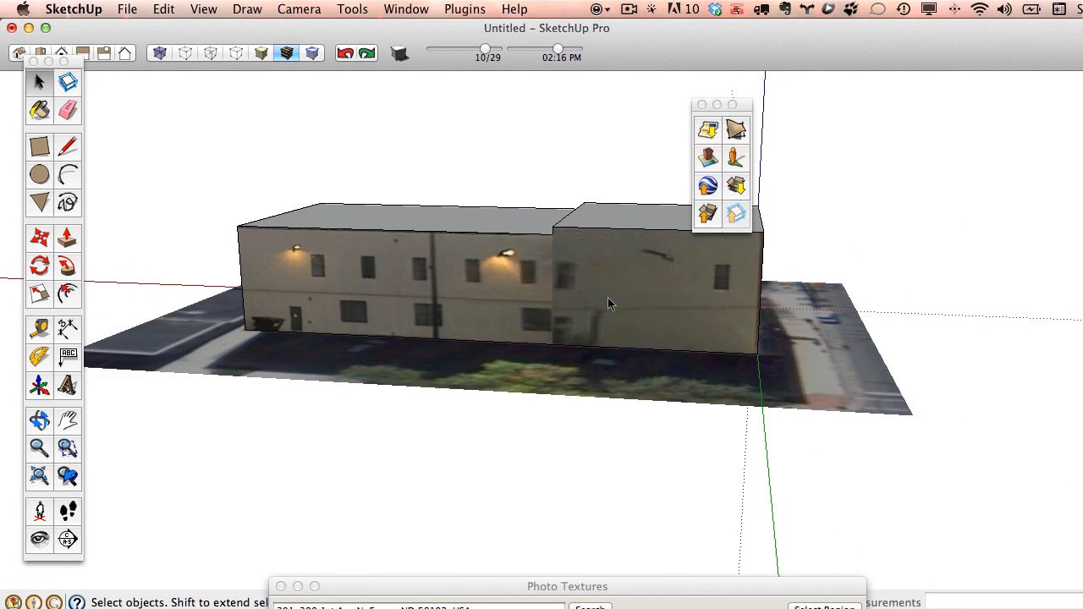
mouse_move(607, 302)
middle_mouse_down()
mouse_move(416, 310)
mouse_move(643, 350)
mouse_move(602, 287)
middle_mouse_up()
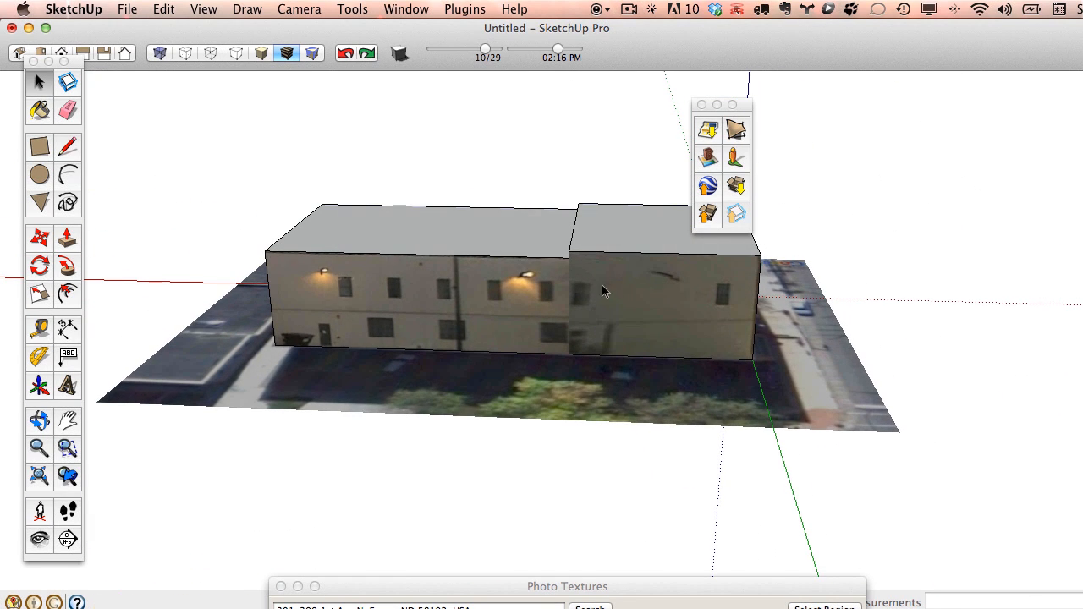
middle_click_drag(667, 341, 558, 340)
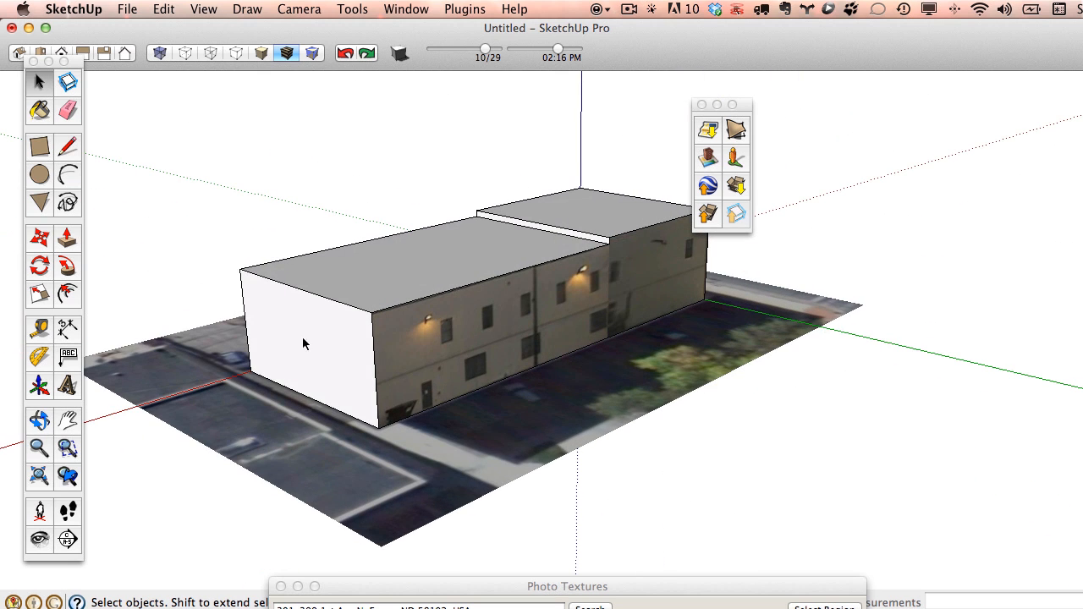
left_click(312, 336)
right_click(311, 337)
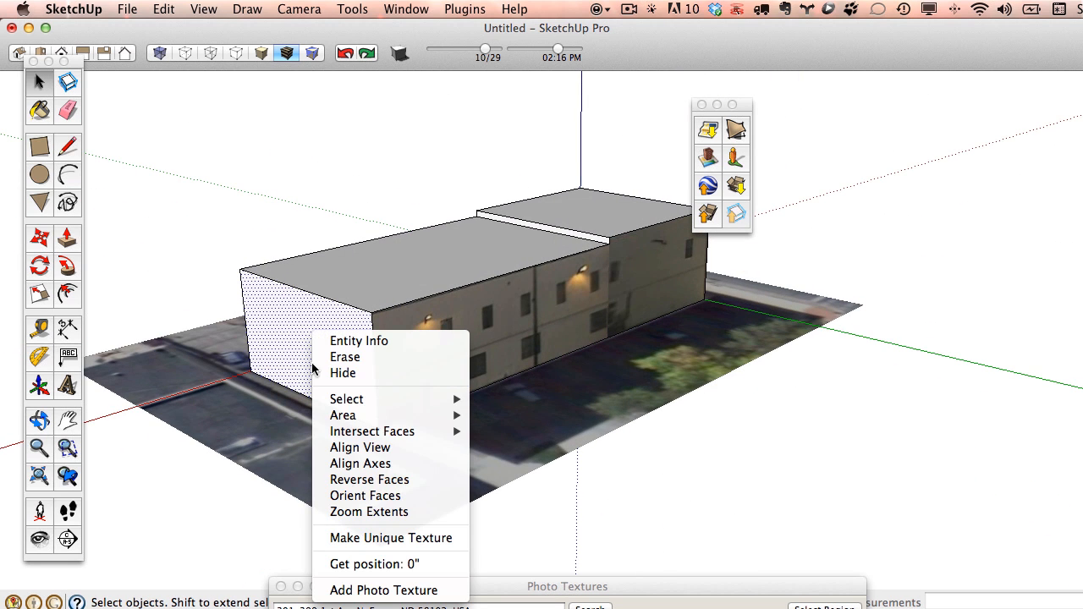
left_click(399, 590)
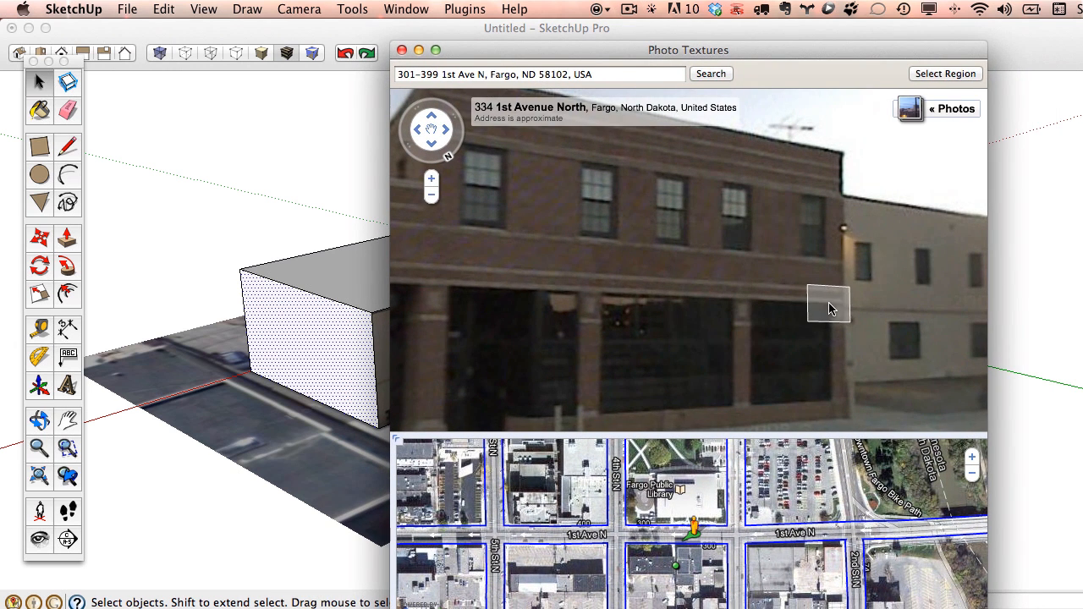
Navigate Street View along 1st Avenue North to a viewpoint near the building's end.
left_click_drag(786, 314, 660, 298)
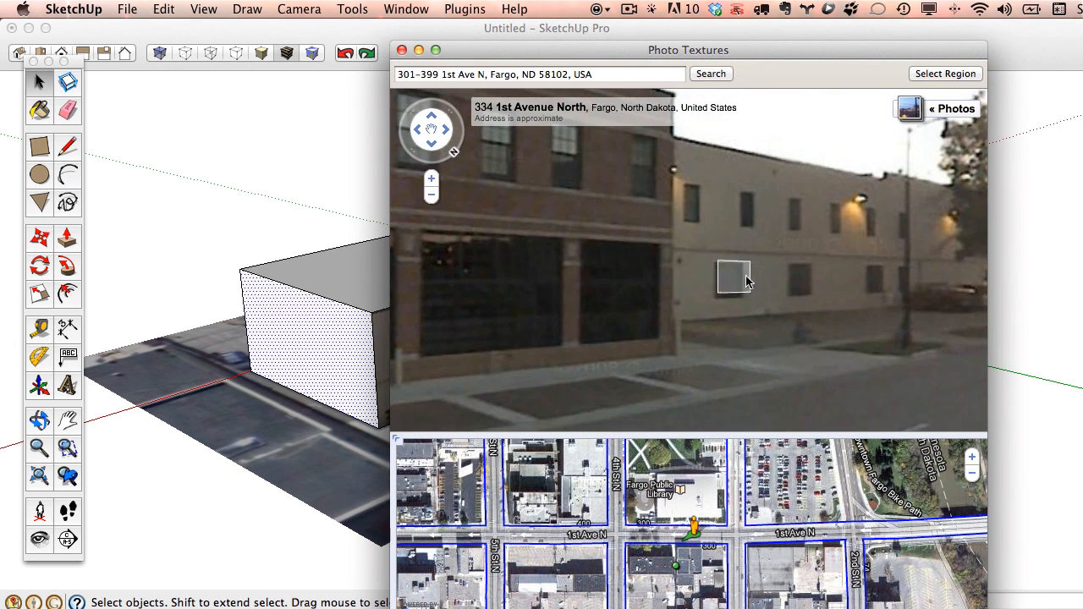
left_click_drag(567, 53, 381, 95)
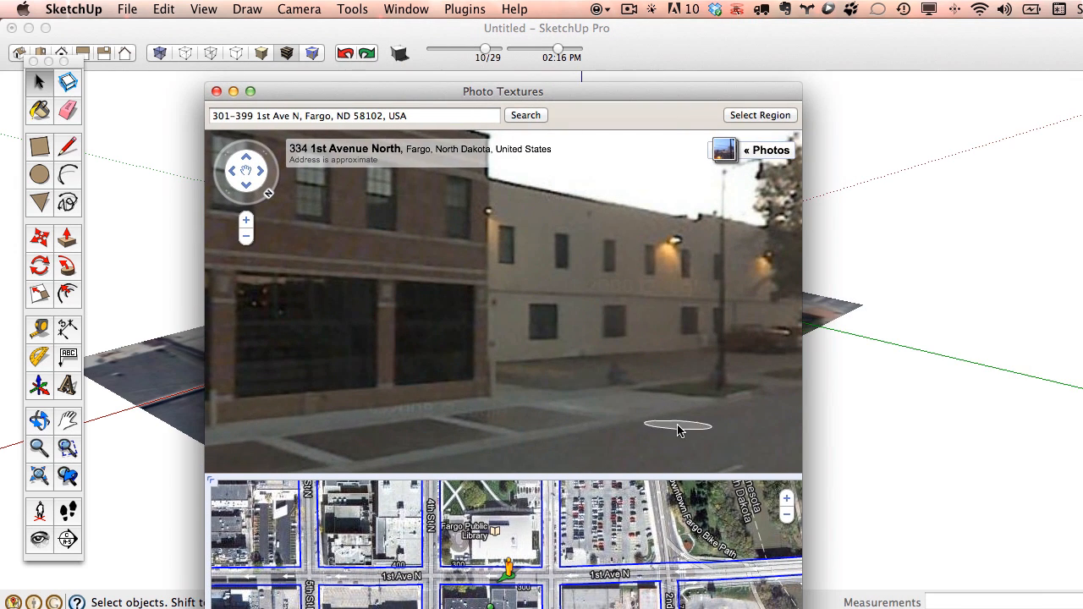
left_click(247, 242)
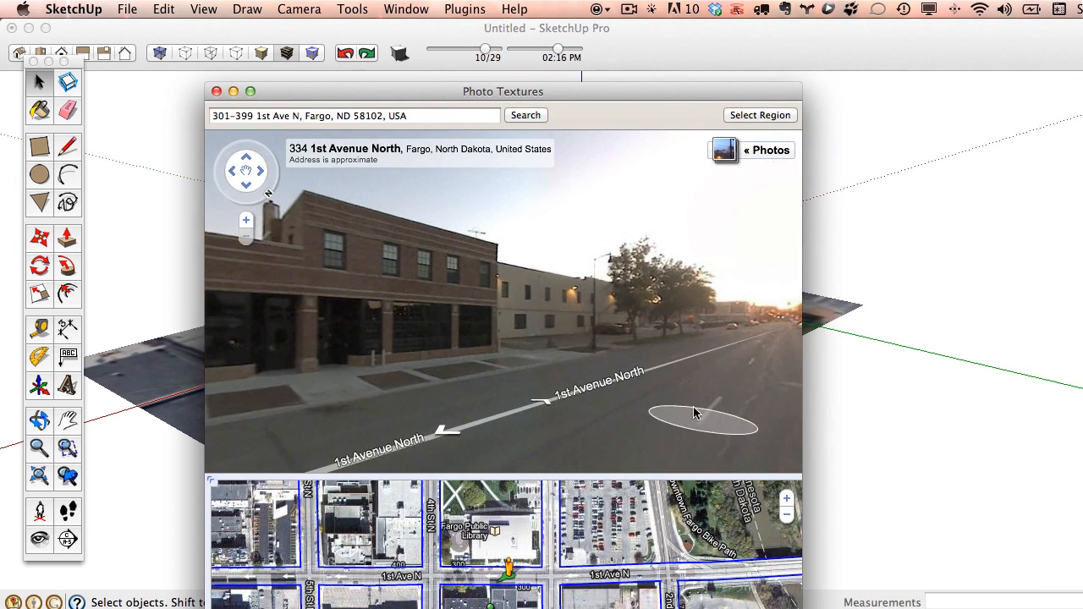
left_click(549, 408)
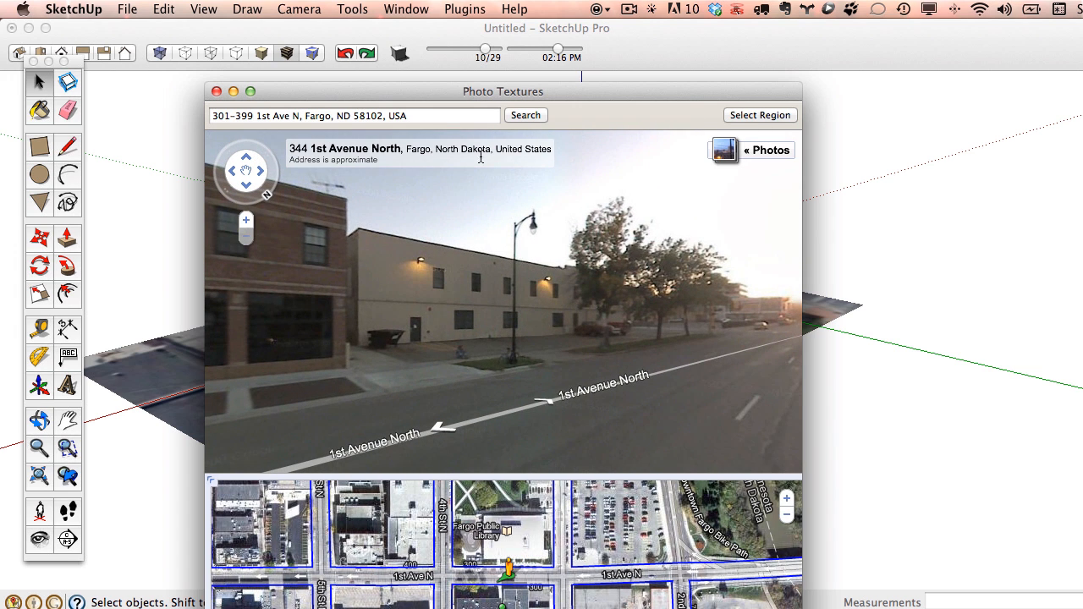
left_click(246, 220)
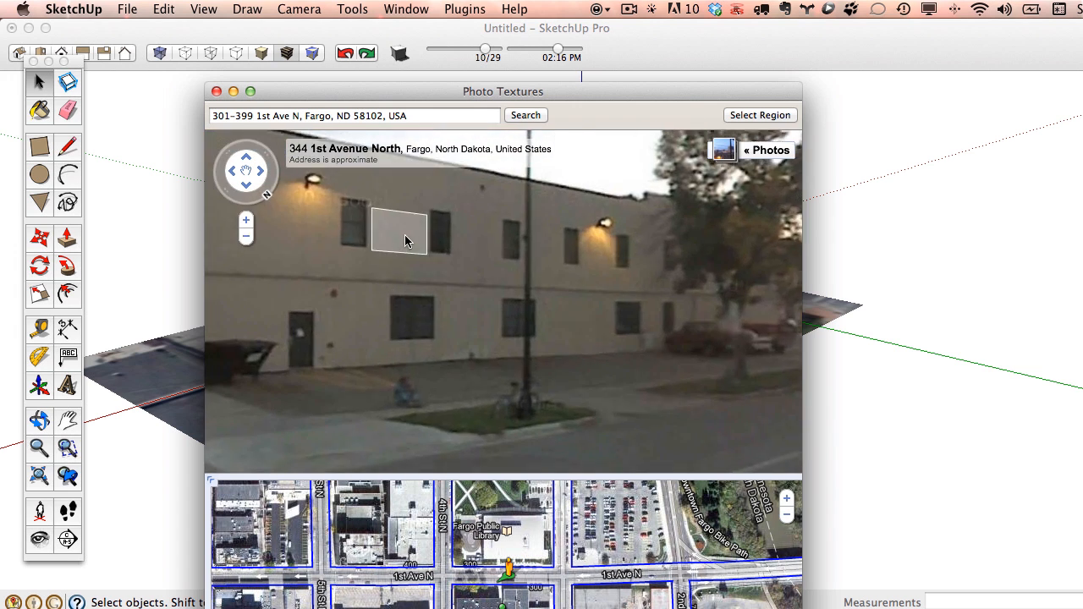
left_click(554, 281)
Pin the photo region's four corners to the beige facade's edges and grab it onto the wall.
left_click(760, 115)
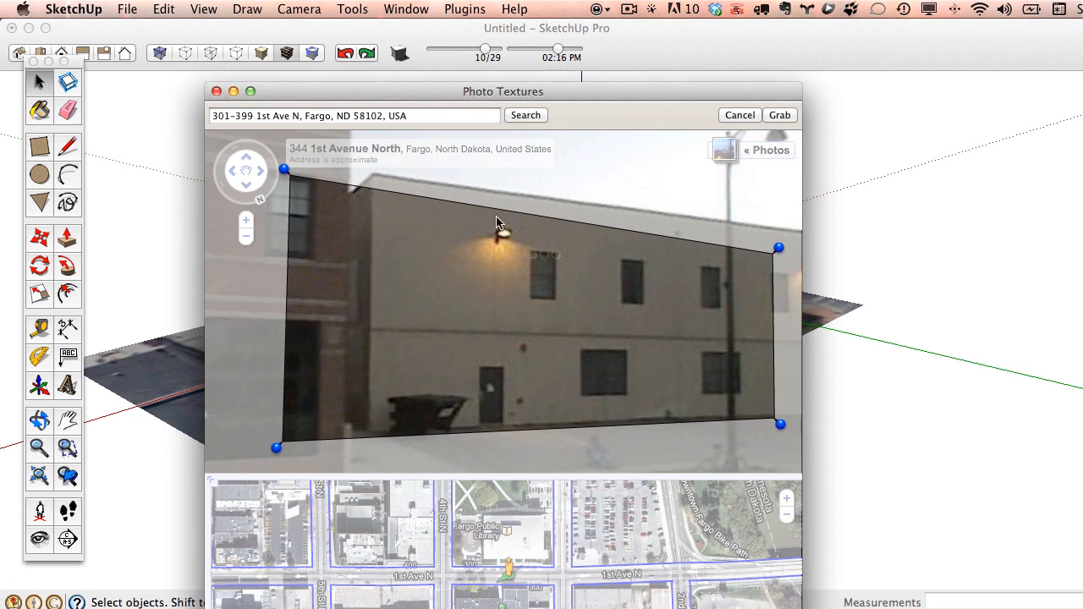
left_click_drag(282, 169, 367, 166)
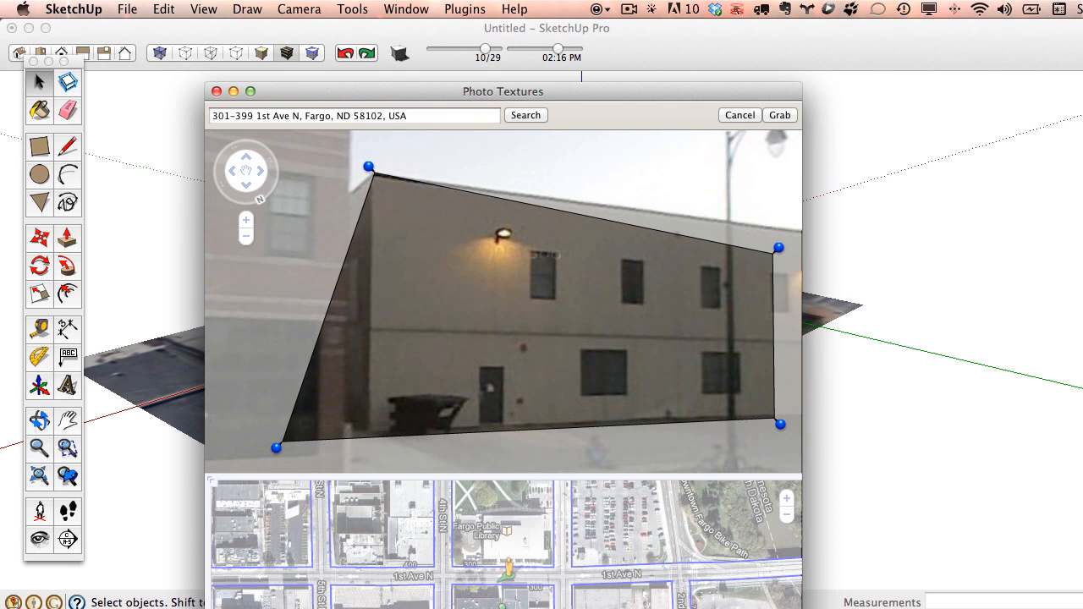
left_click_drag(277, 446, 359, 438)
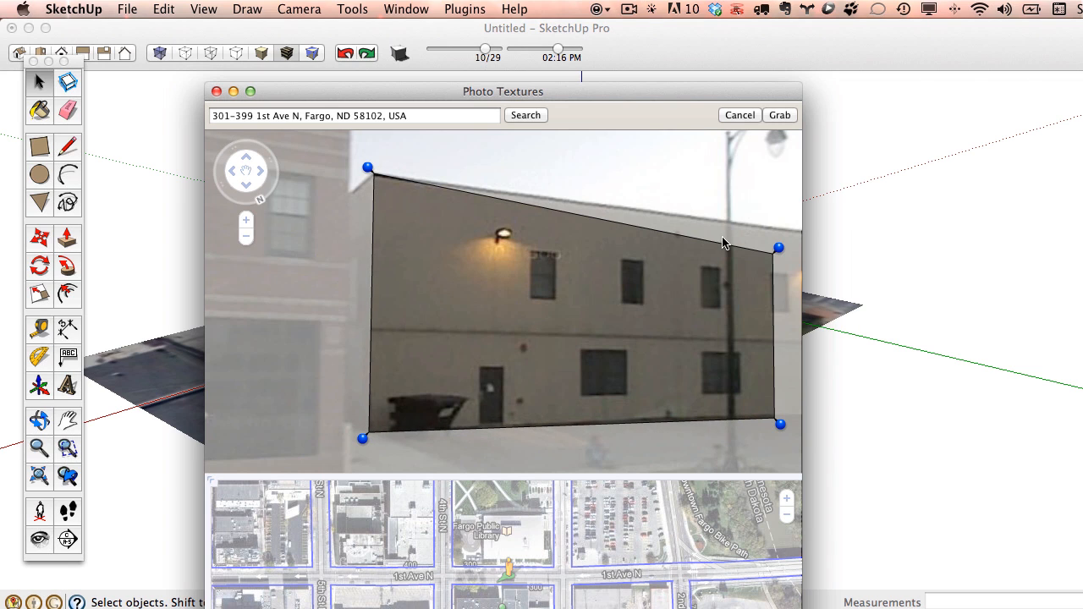
left_click_drag(779, 248, 659, 206)
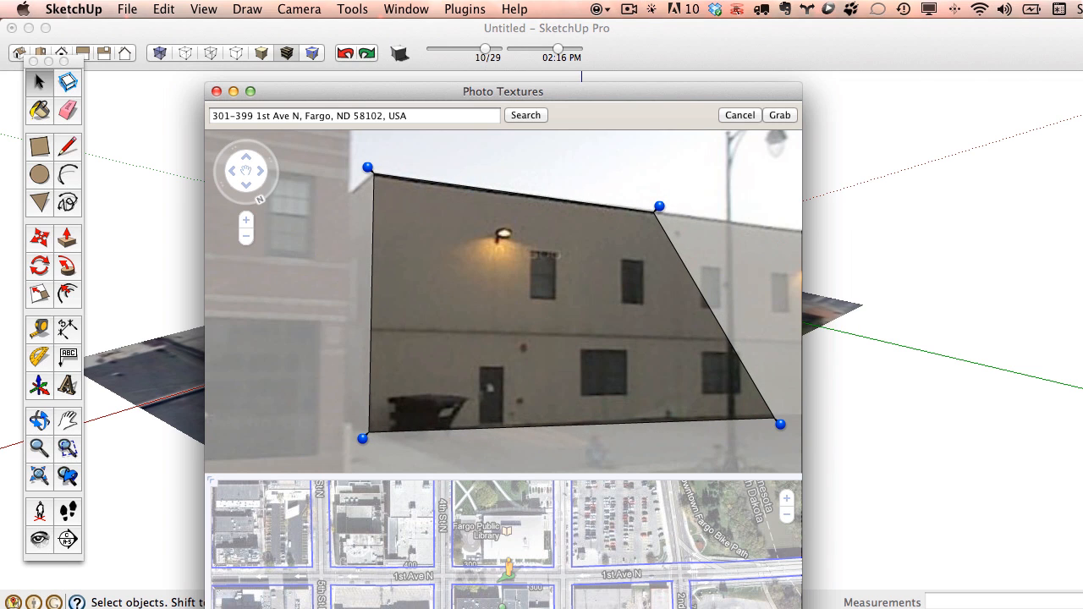
left_click_drag(780, 424, 666, 425)
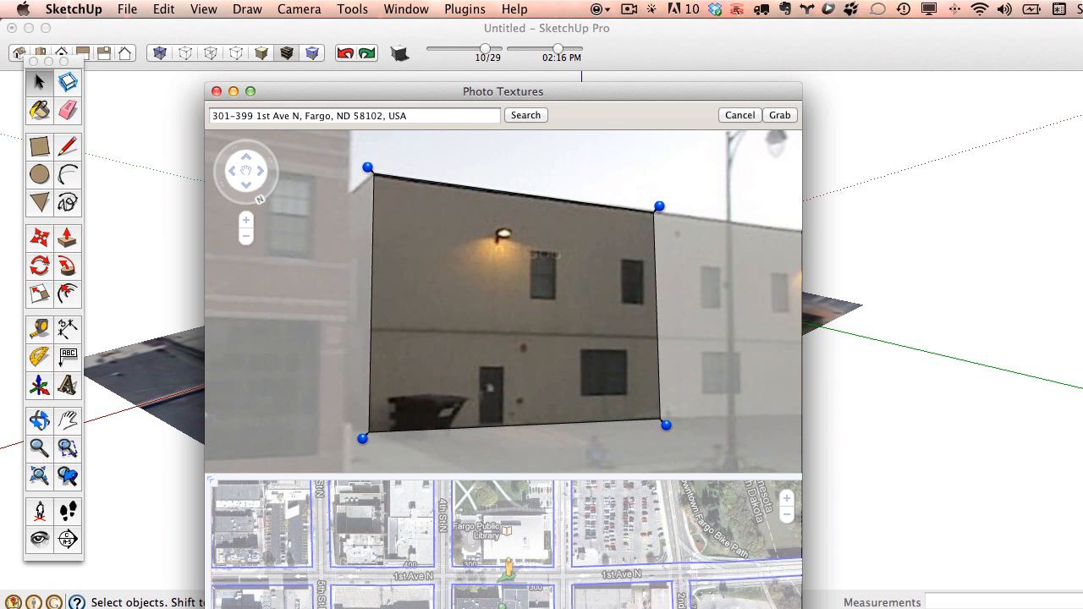
left_click(778, 115)
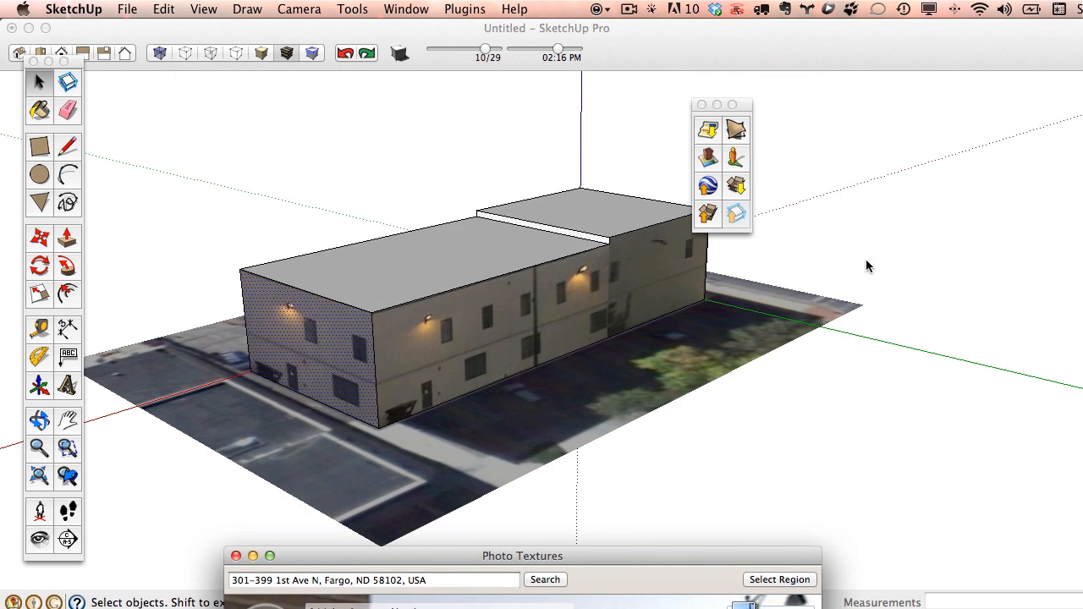
Orbit to the building's short end and bring up that end face's context menu.
middle_click_drag(357, 345, 271, 338)
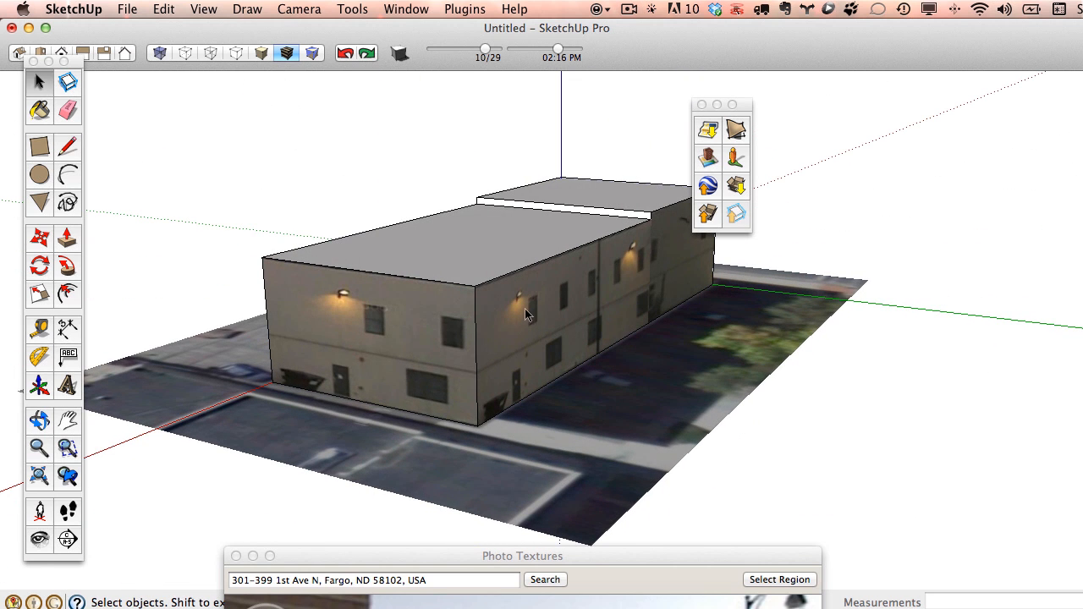
middle_click_drag(525, 308, 326, 314)
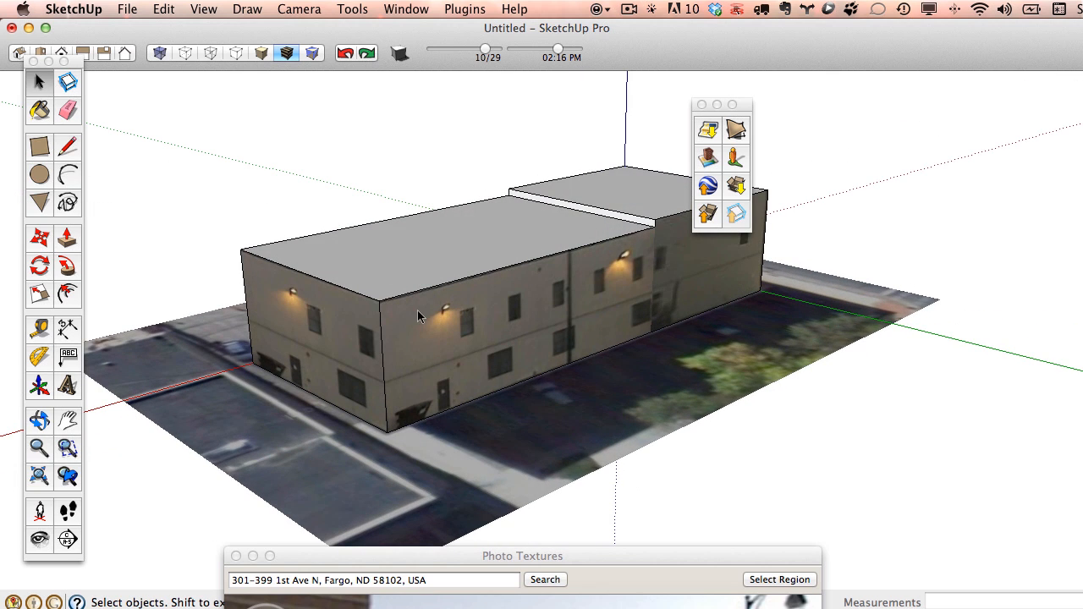
right_click(285, 336)
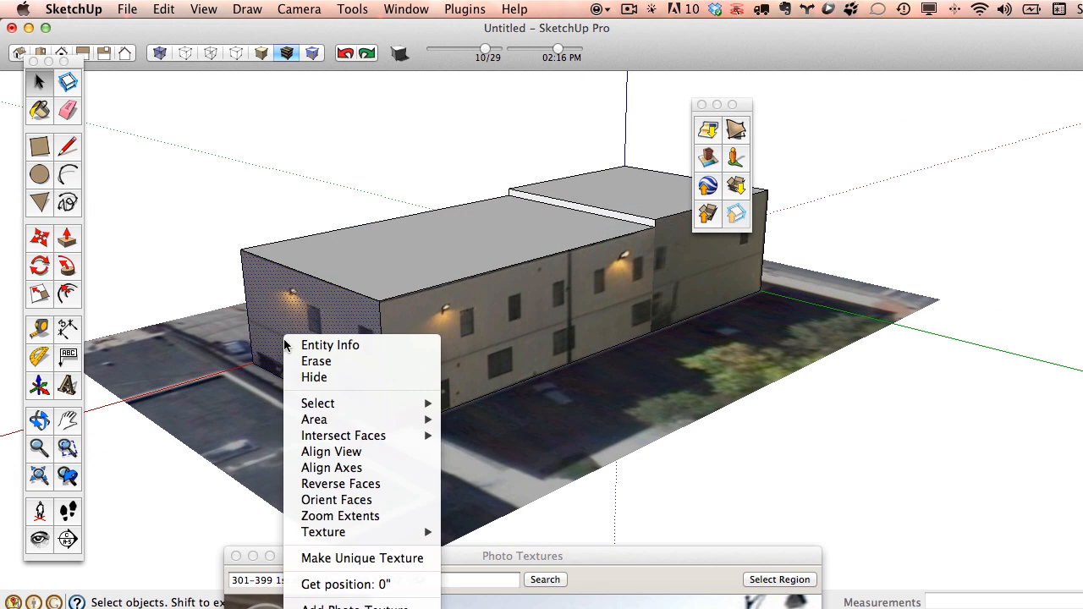
Edit the end wall's texture in Photoshop and clone wall texture over the dumpster.
mouse_move(361, 536)
mouse_move(364, 531)
left_click(487, 590)
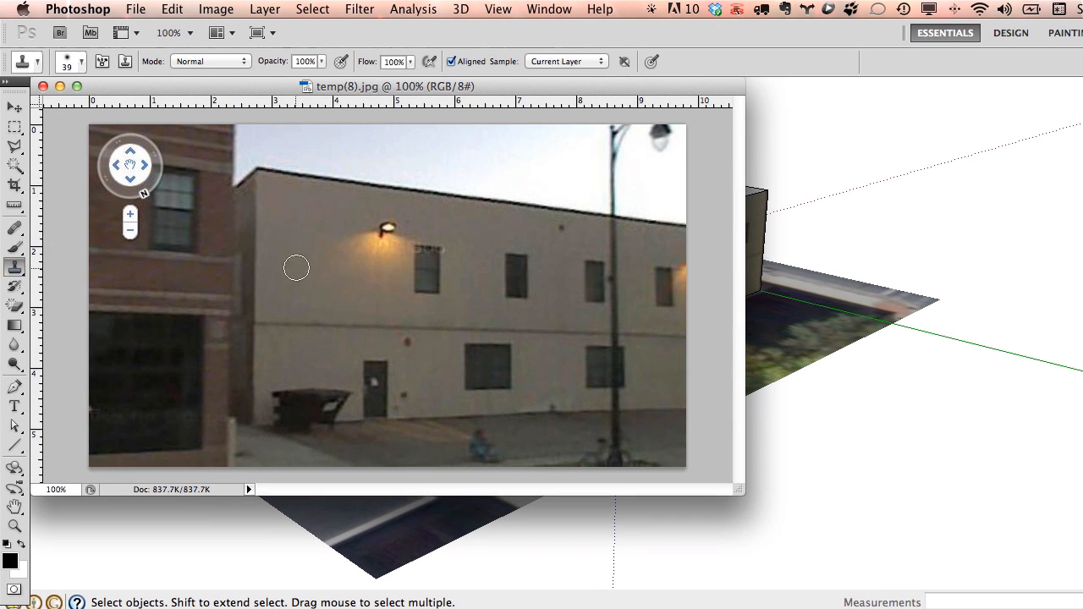
mouse_move(315, 380)
left_mouse_down()
mouse_move(295, 387)
mouse_move(330, 412)
mouse_move(282, 394)
left_mouse_up()
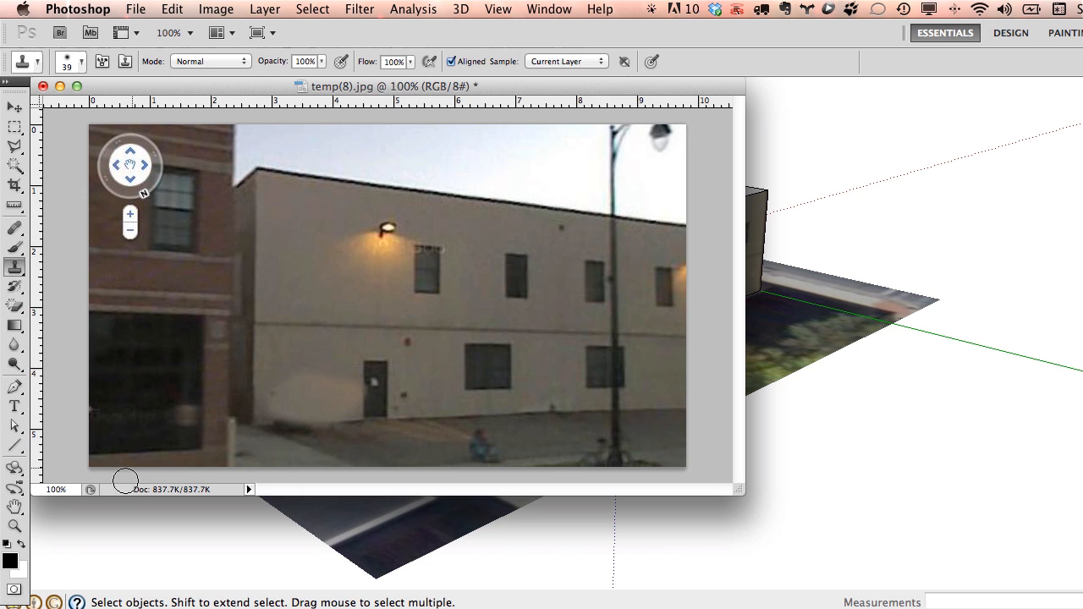
Try a red brush stroke over the upper-left wall, then undo it.
left_click(10, 561)
left_click(680, 310)
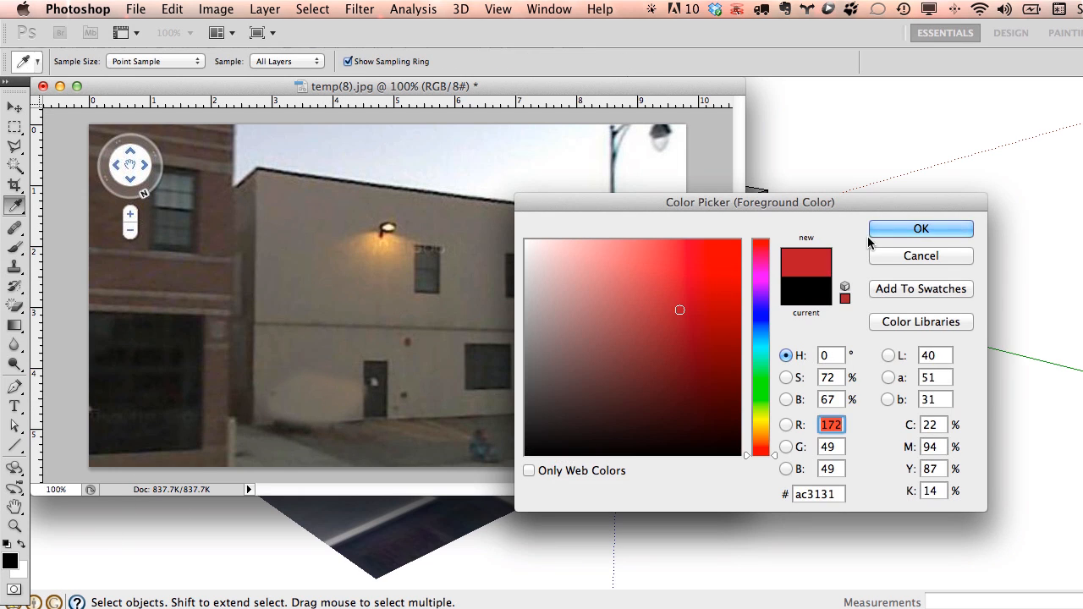
key("Return")
left_click(14, 247)
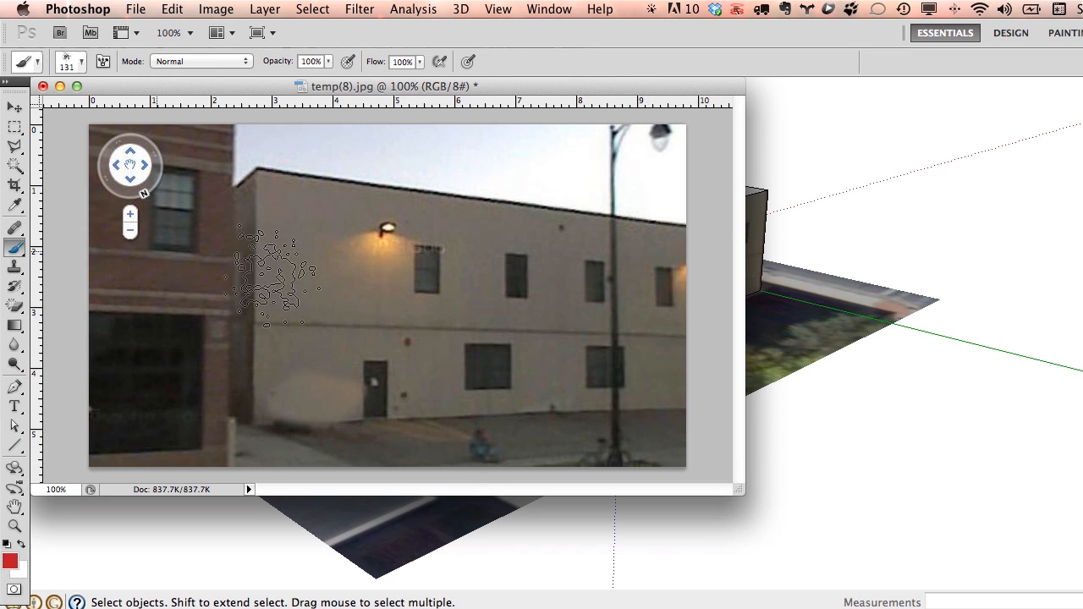
left_click_drag(302, 206, 372, 326)
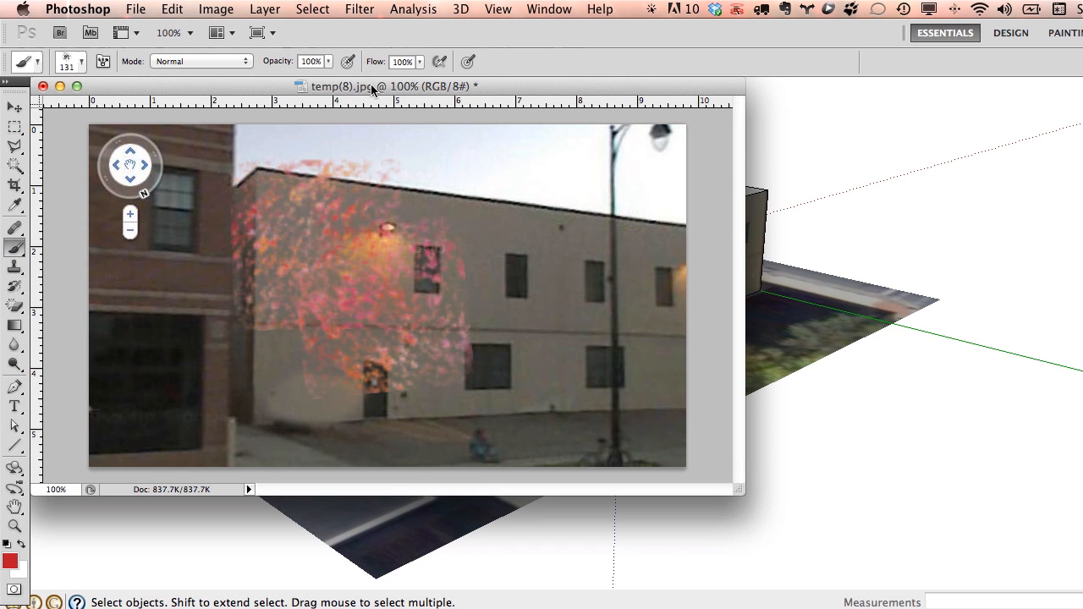
left_click(216, 9)
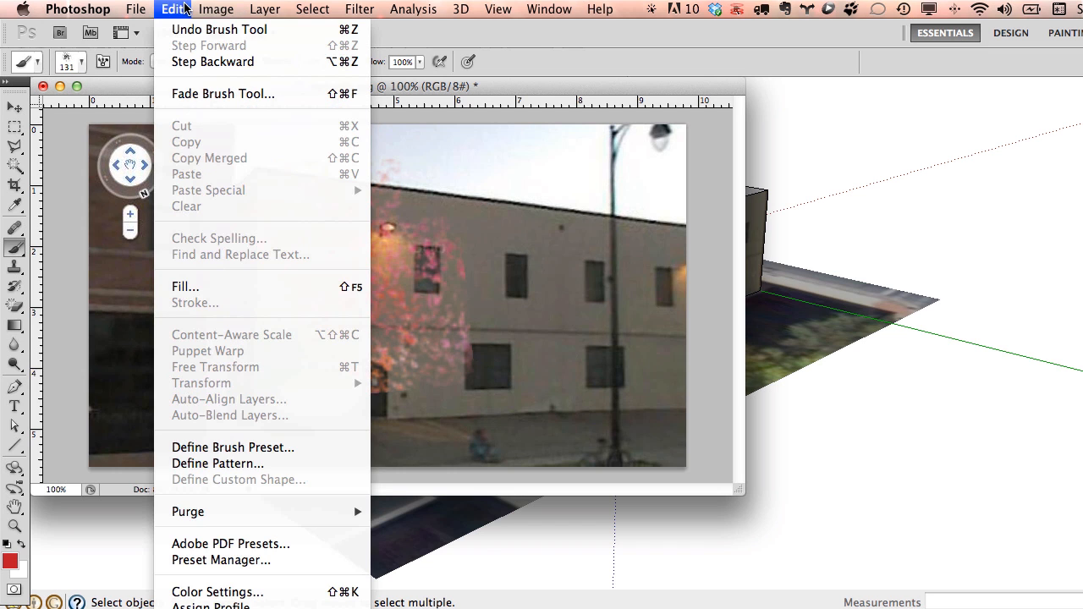
left_click(212, 29)
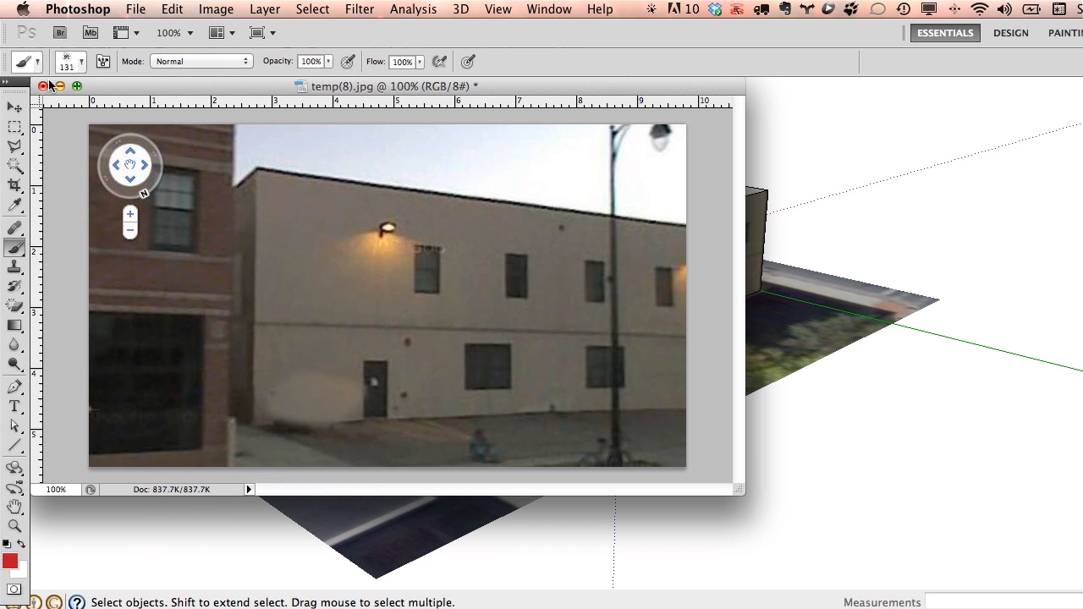
Close the image, save it with the default JPEG options, and return to the model.
left_click(43, 86)
left_click(750, 273)
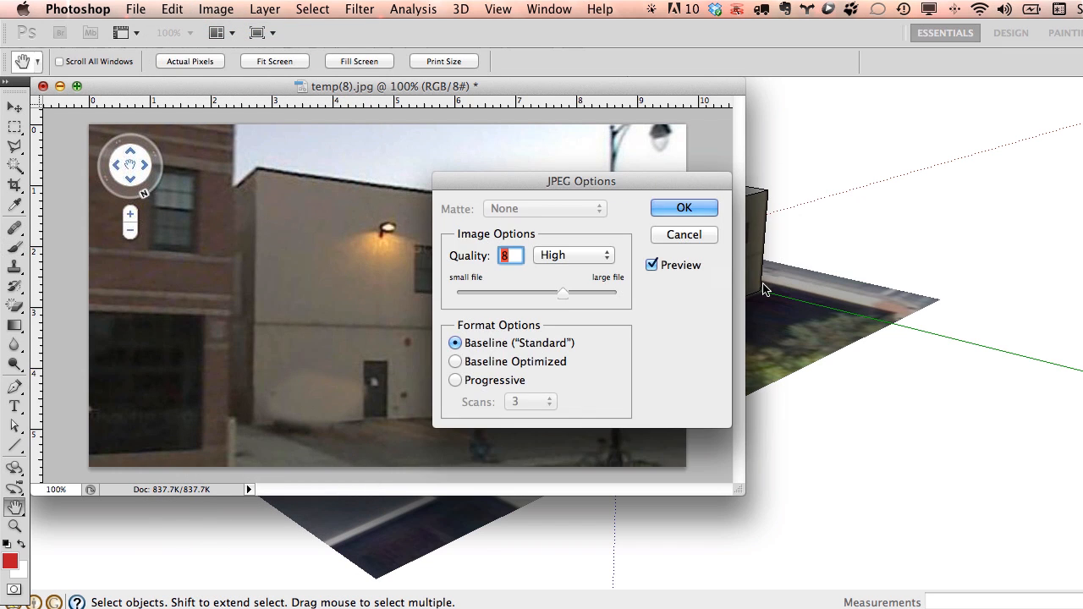
left_click(684, 209)
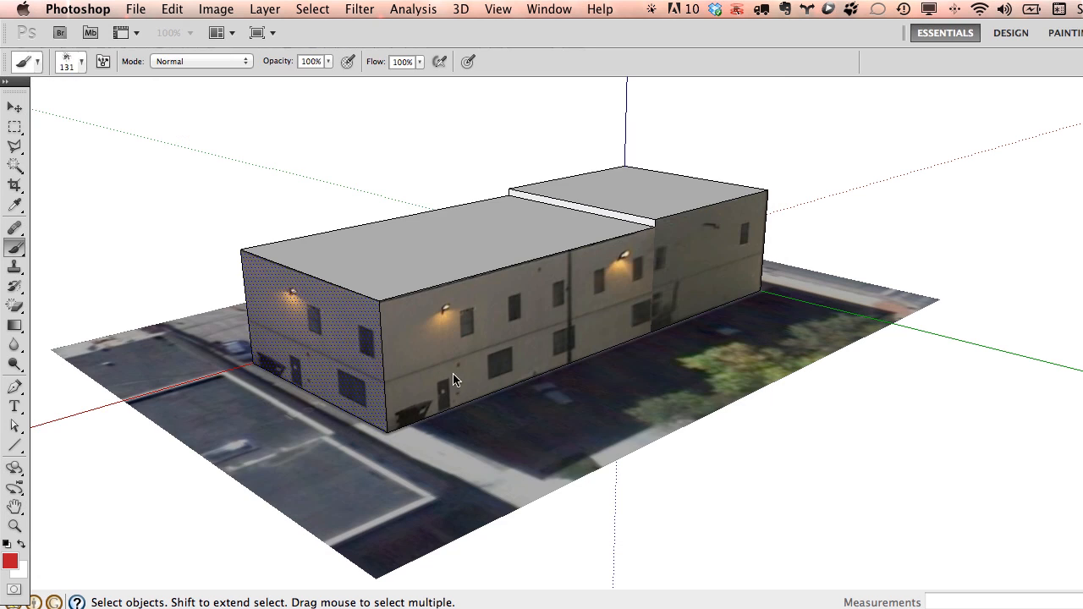
left_click(228, 314)
Orbit around to the brick building and close the Photo Textures window.
scroll(284, 376, "up", 3)
scroll(562, 362, "down", 1)
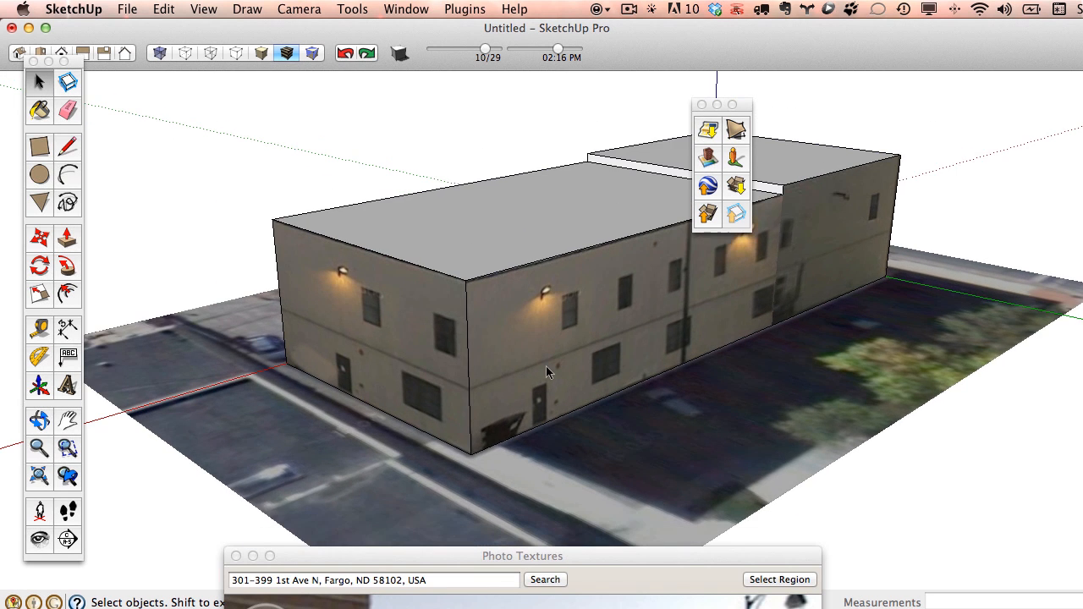
middle_click_drag(452, 368, 833, 372)
middle_click_drag(525, 414, 556, 341)
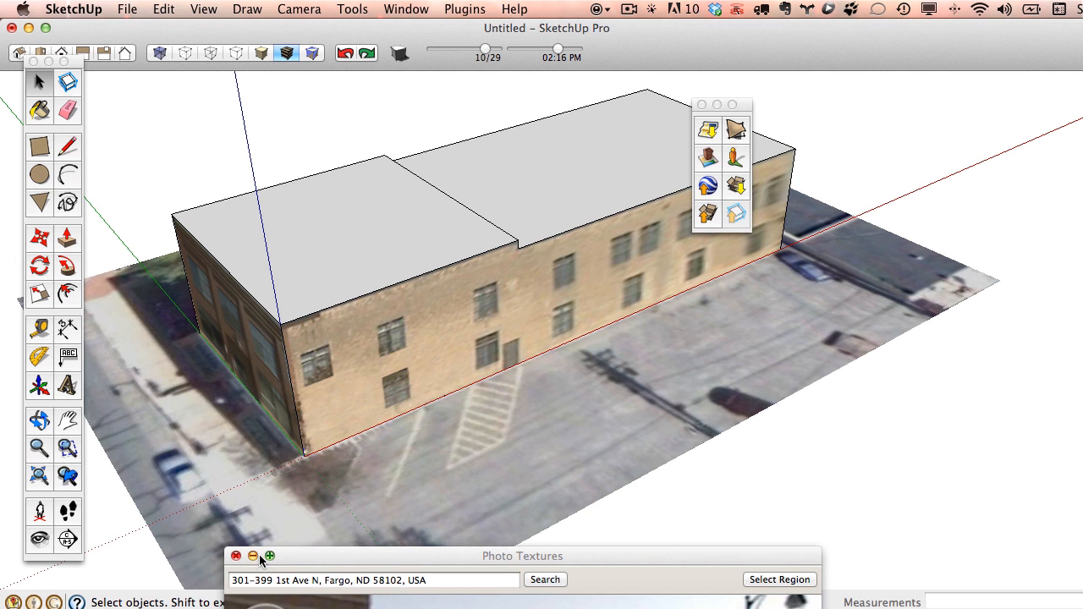
left_click_drag(284, 562, 375, 163)
left_click(342, 156)
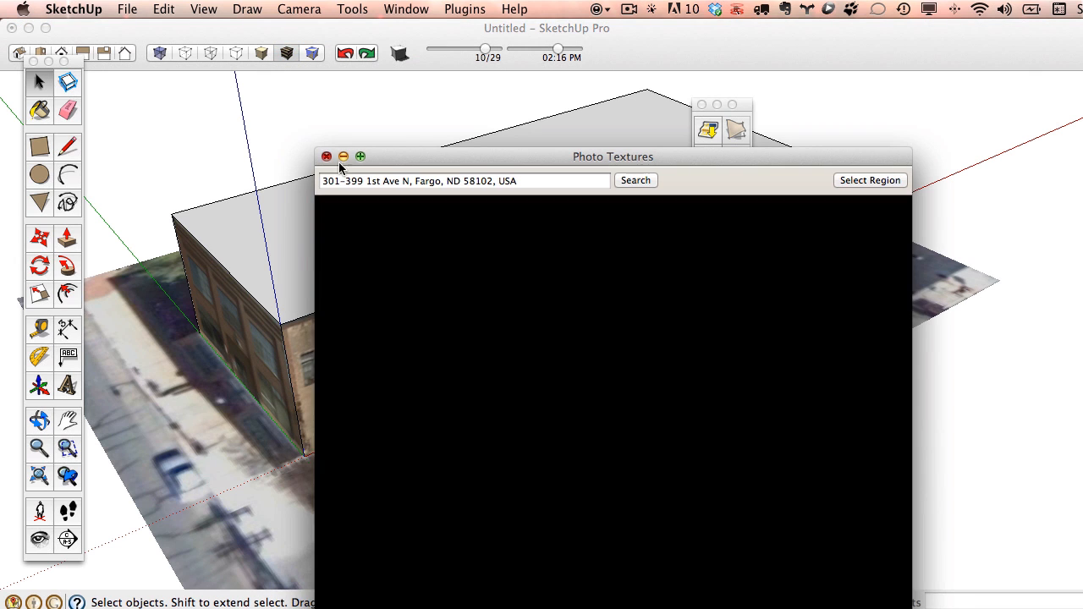
middle_click_drag(401, 177, 429, 220)
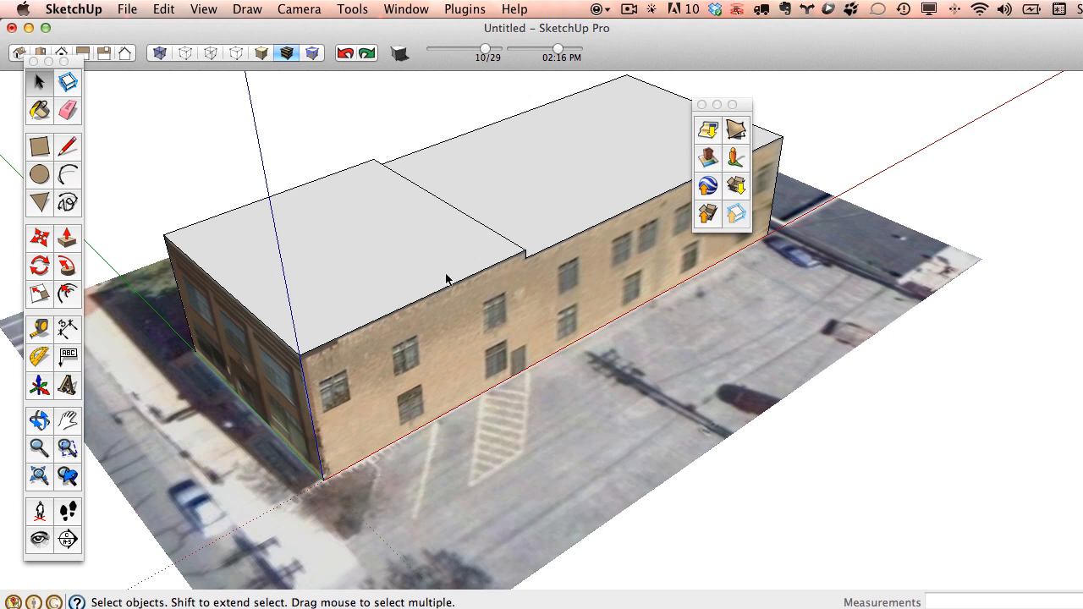
Sample the ground's aerial photo and paint both roof faces with it.
left_click(38, 112)
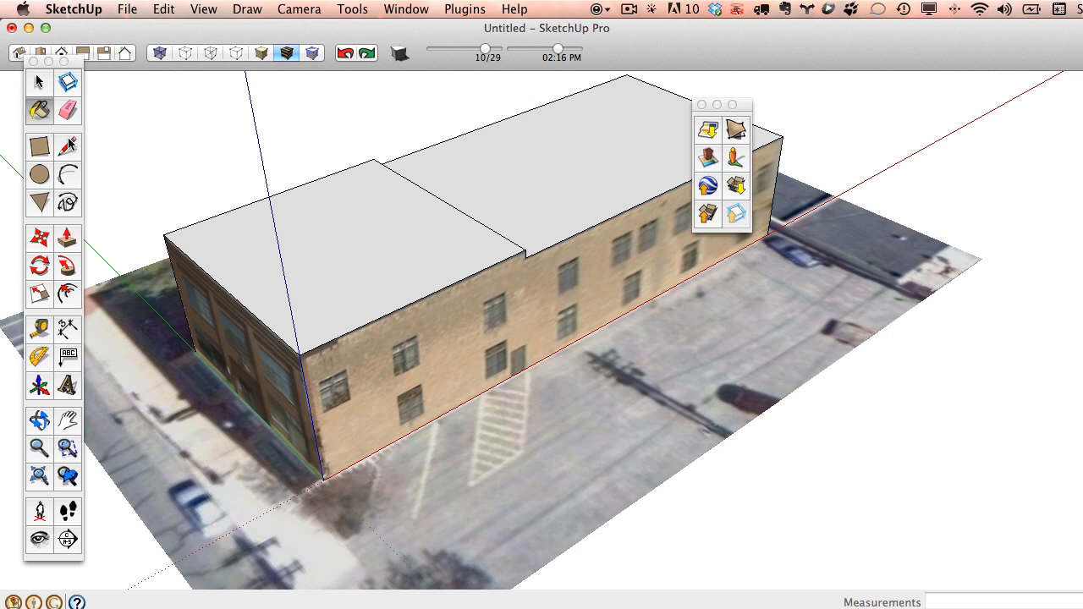
left_click(600, 394, "alt")
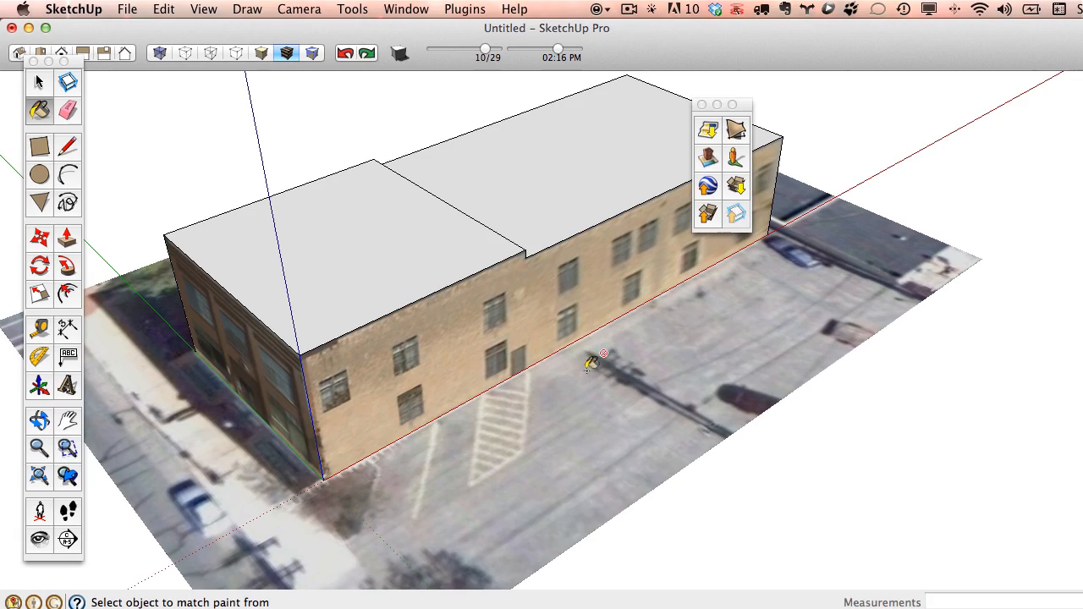
left_click(423, 220)
left_click(553, 195)
mouse_move(715, 406)
middle_mouse_down()
mouse_move(593, 551)
mouse_move(162, 401)
mouse_move(627, 392)
mouse_move(349, 339)
mouse_move(871, 375)
mouse_move(900, 177)
mouse_move(754, 299)
mouse_move(800, 302)
mouse_move(830, 263)
middle_mouse_up()
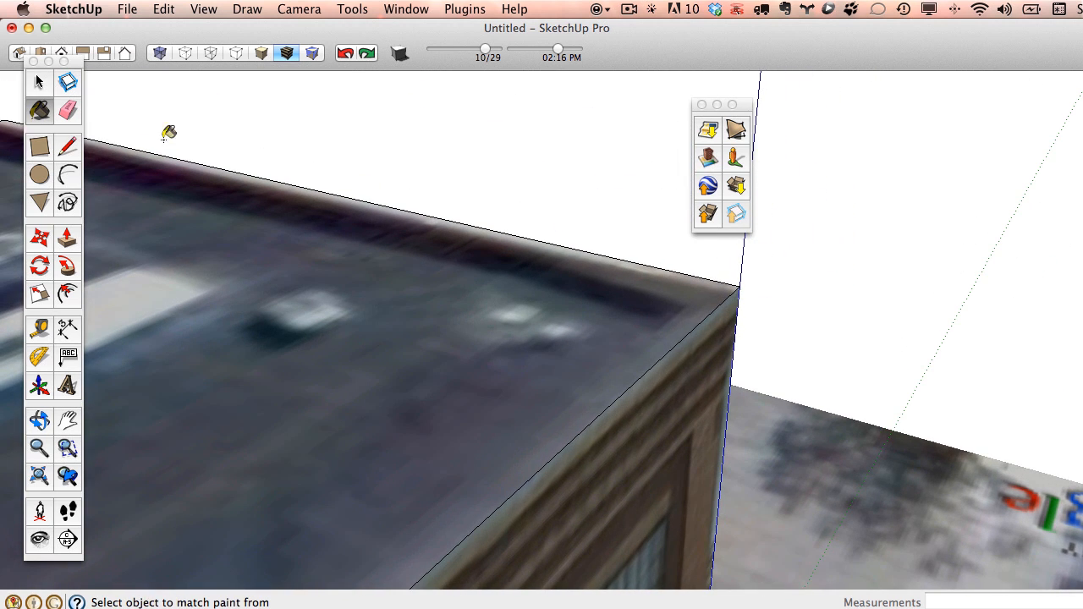
Draw a vertical face hanging down from the roof corner with the Line tool.
left_click(68, 148)
left_click(739, 287)
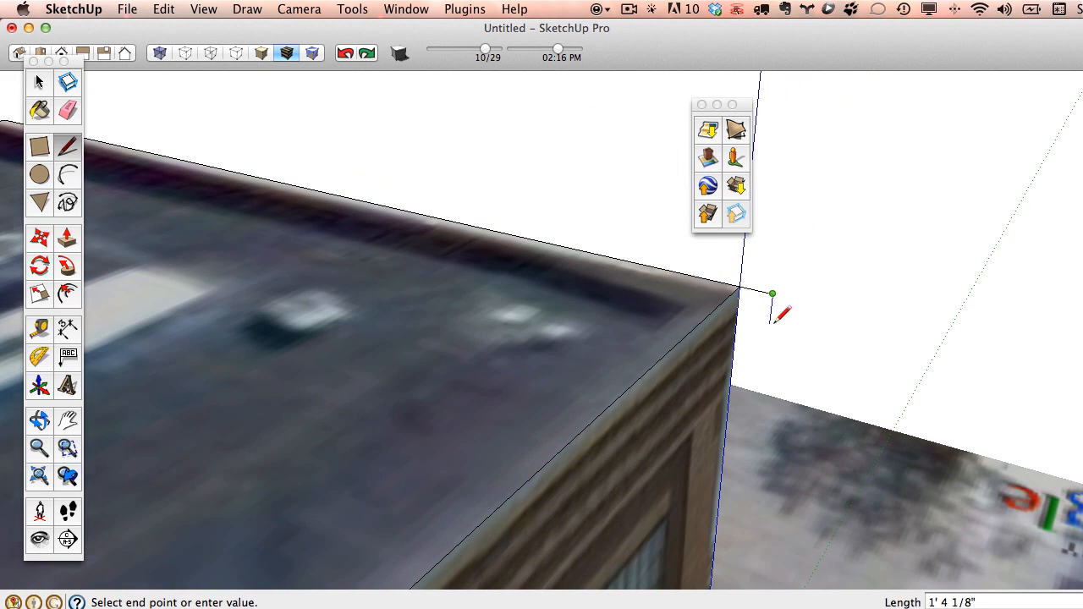
scroll(770, 321, "up", 2)
left_click(756, 420)
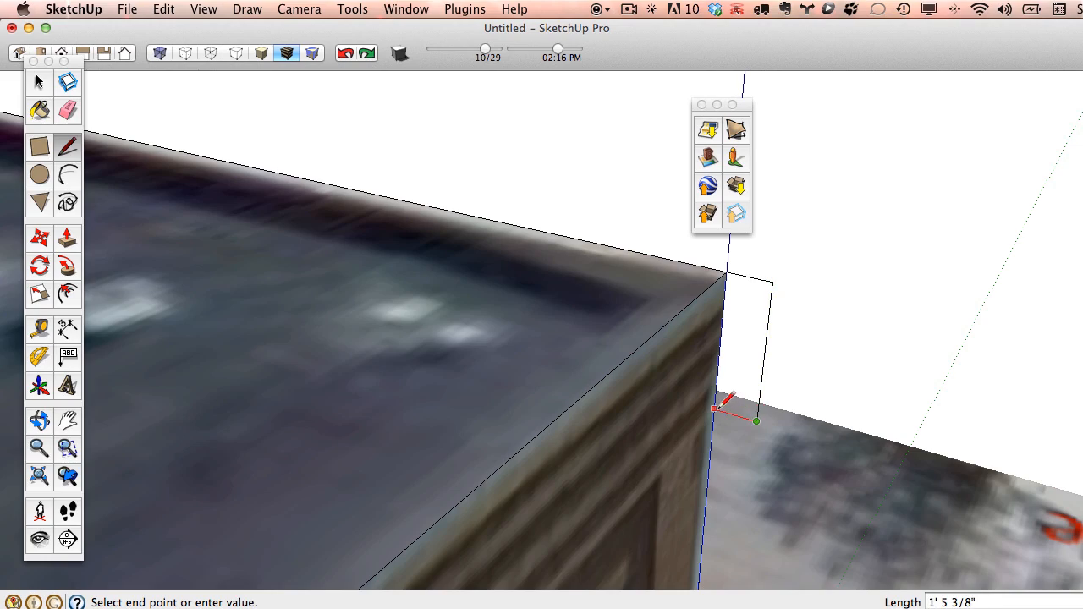
left_click(716, 409)
mouse_move(822, 358)
middle_mouse_down()
mouse_move(753, 293)
mouse_move(327, 254)
mouse_move(647, 344)
mouse_move(652, 316)
mouse_move(169, 307)
mouse_move(696, 412)
mouse_move(759, 393)
mouse_move(589, 280)
mouse_move(615, 307)
middle_mouse_up()
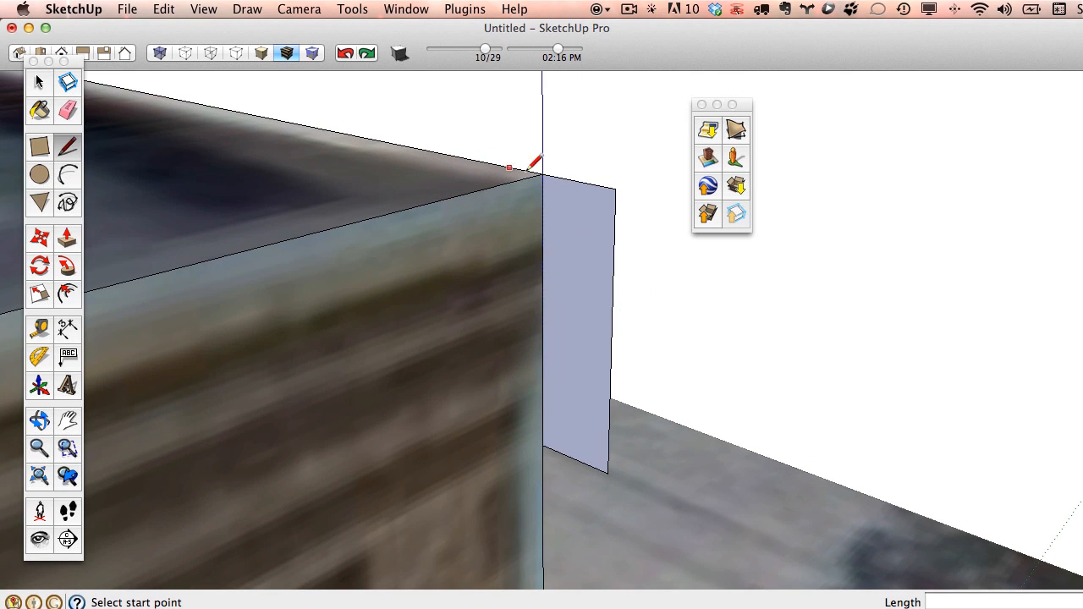
Trace a stepped outline across the new face from its top edge to its side.
left_click(594, 186)
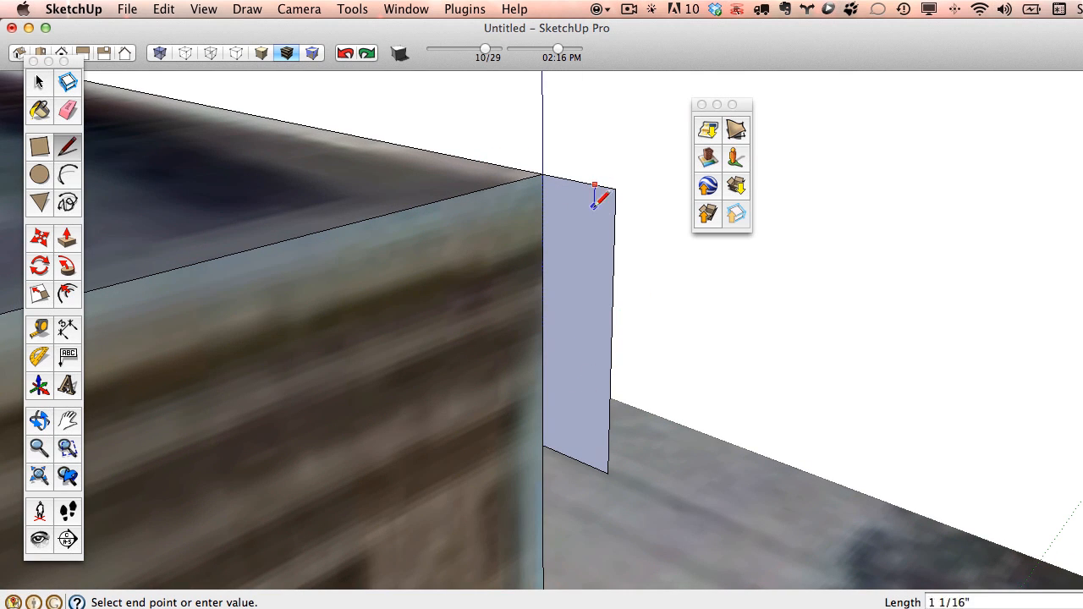
left_click(576, 256)
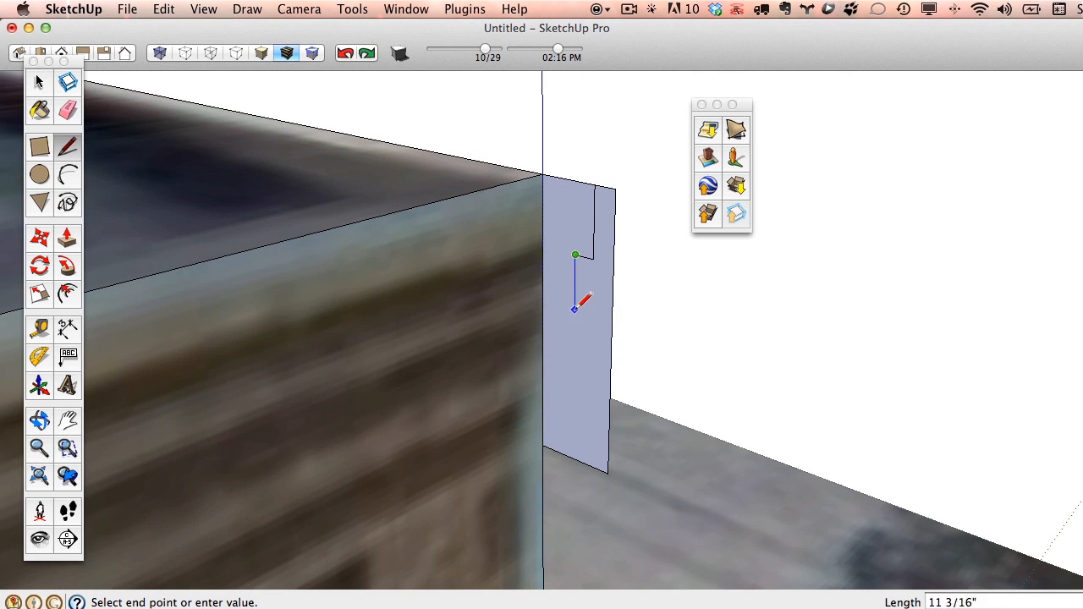
left_click(576, 319)
left_click(560, 319)
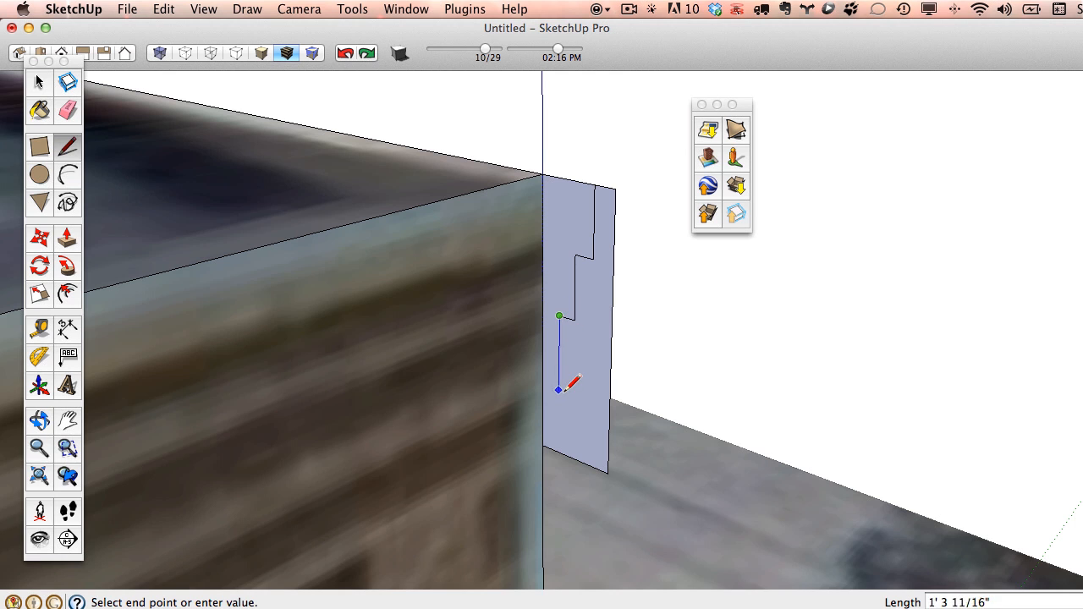
left_click(558, 400)
left_click(542, 394)
Erase the excess lower part of the face, leaving the stepped profile.
scroll(644, 351, "down", 5)
mouse_move(731, 344)
middle_mouse_down()
mouse_move(195, 355)
mouse_move(665, 365)
mouse_move(635, 347)
middle_mouse_up()
left_click(67, 110)
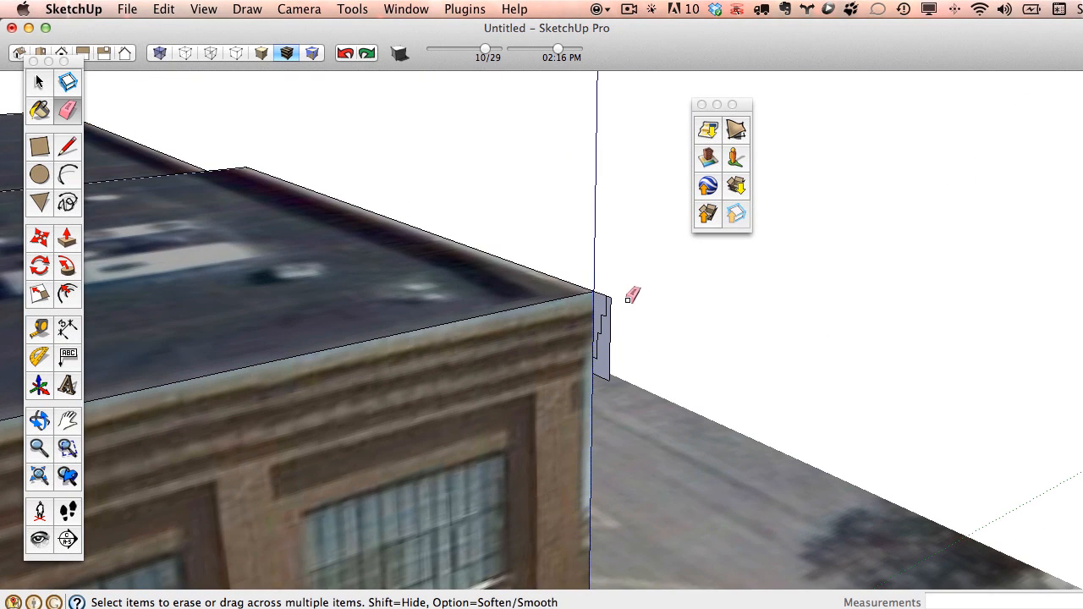
left_click_drag(612, 300, 605, 375)
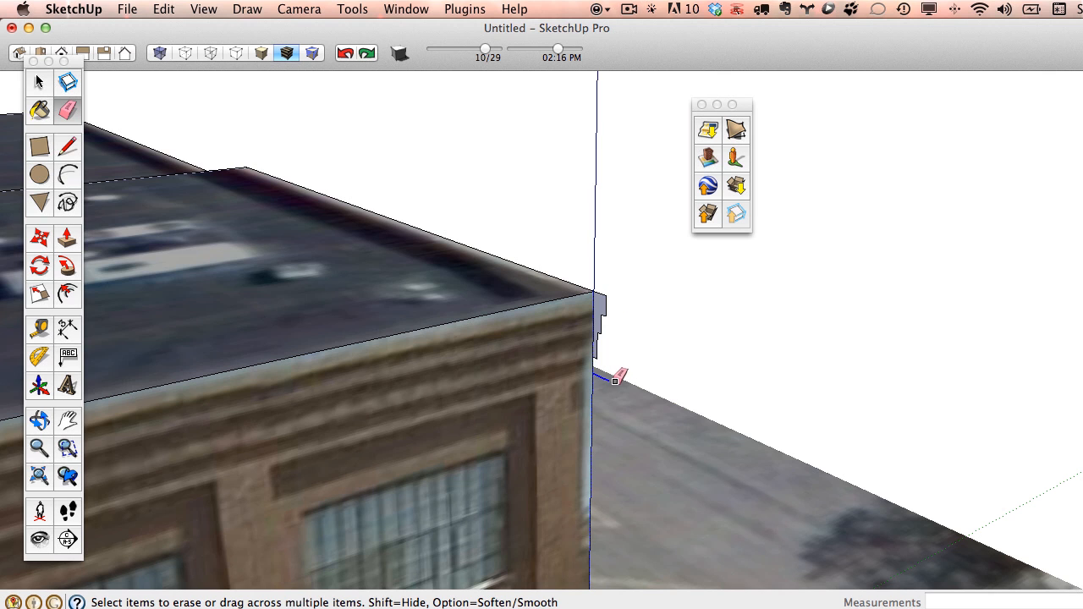
mouse_move(615, 378)
middle_mouse_down()
mouse_move(270, 334)
mouse_move(283, 247)
middle_mouse_up()
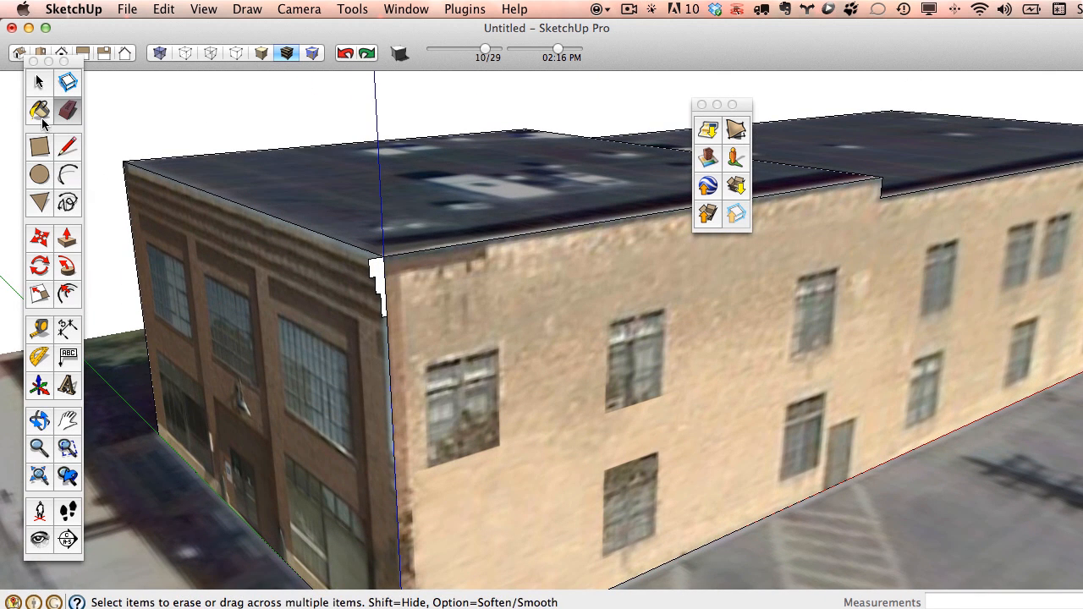
Try extruding the profile along the building's left side, then undo it.
left_click(67, 242)
left_click_drag(378, 272, 124, 166)
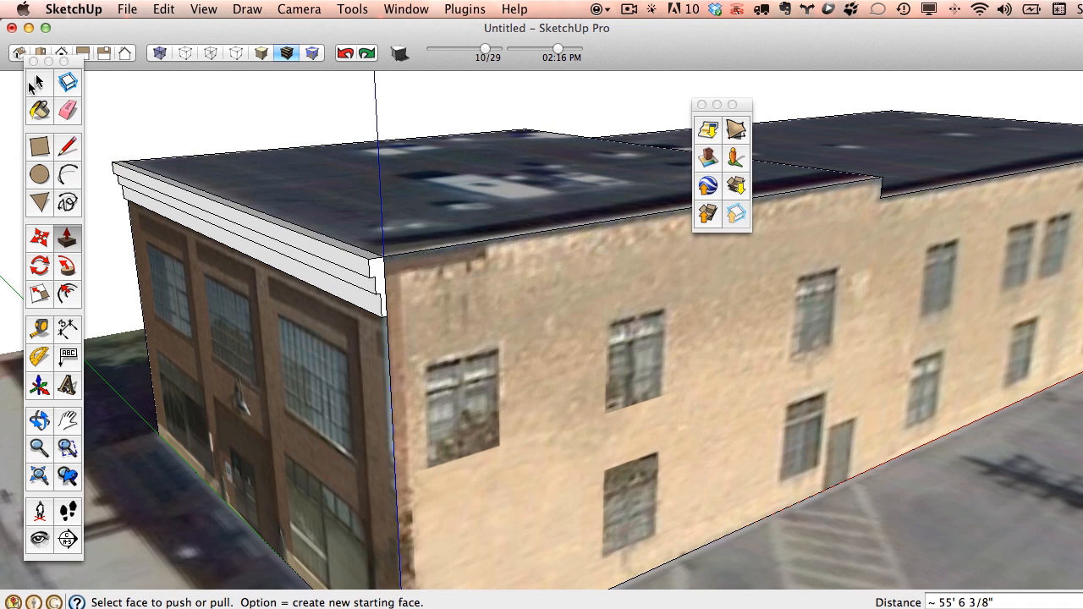
key("super+z")
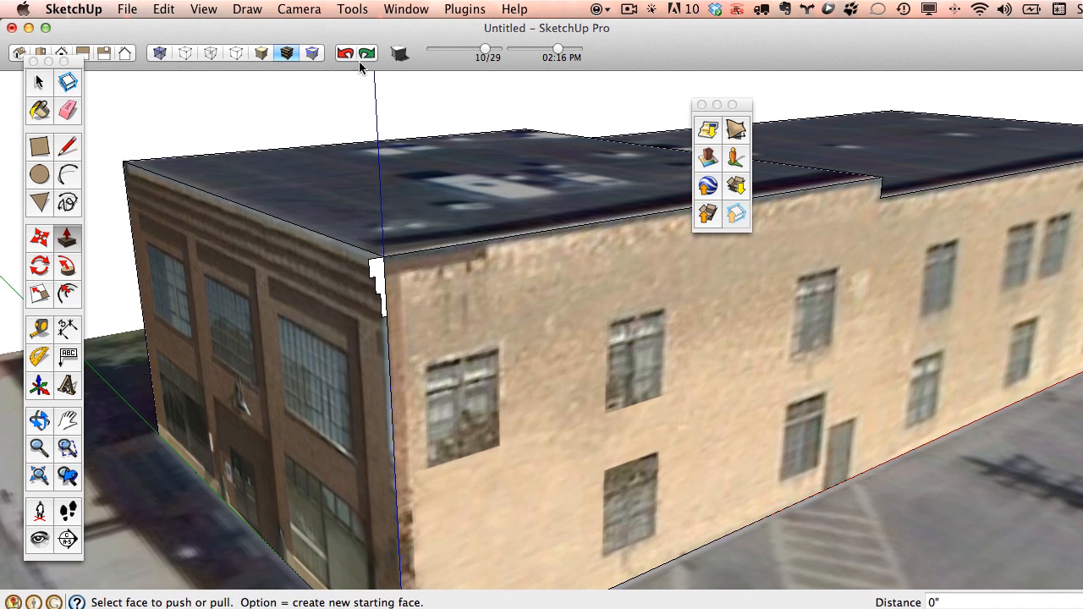
scroll(363, 266, "up", 3)
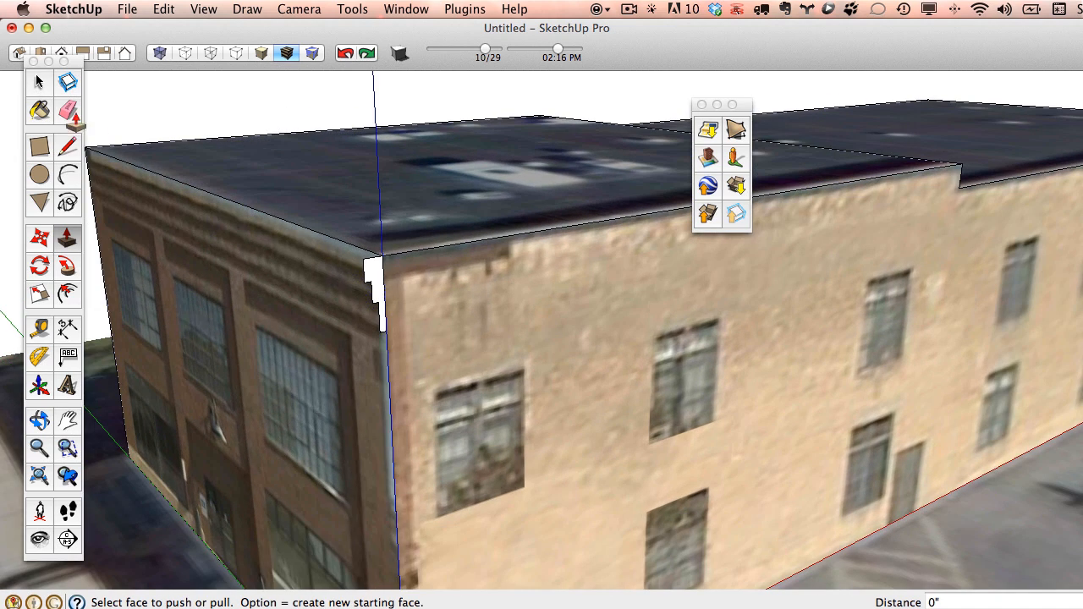
Sweep the profile along the roof's front eave edge with Follow Me, then undo it.
left_click(46, 92)
left_click(178, 142)
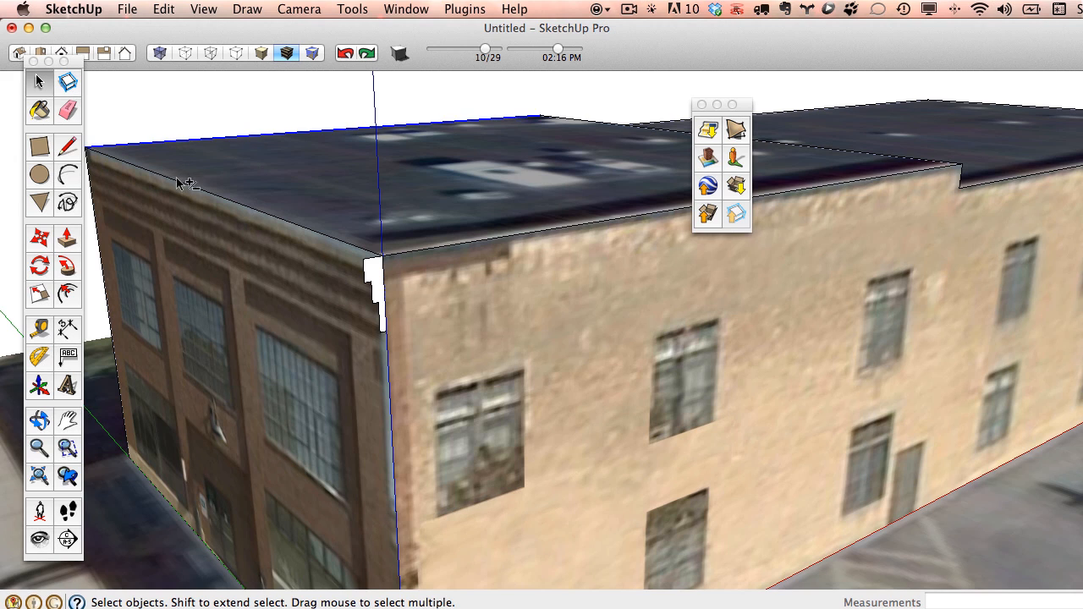
left_click(408, 255, "shift")
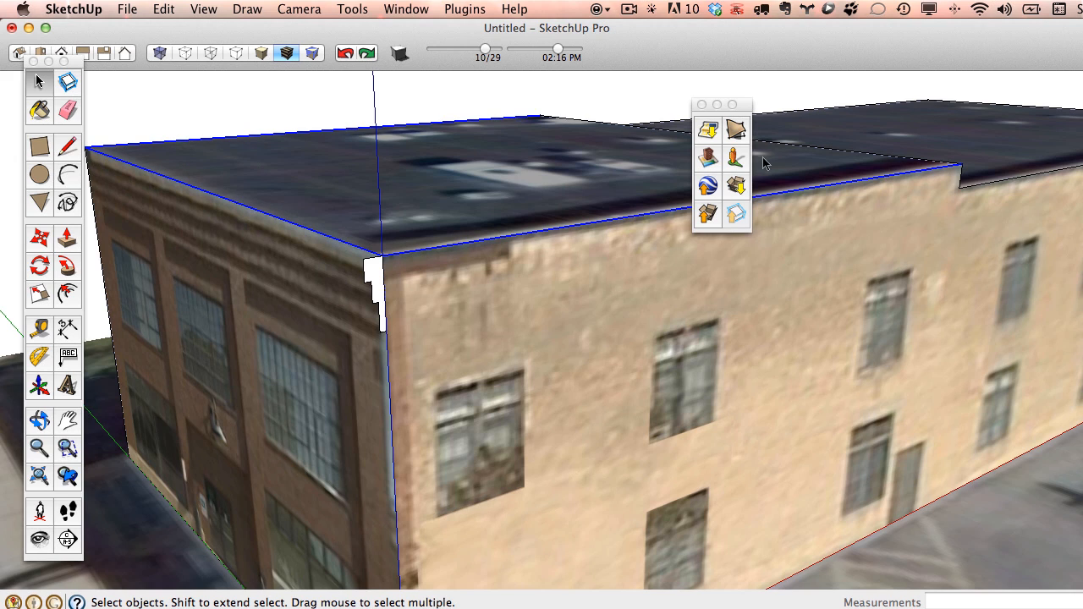
left_click(68, 269)
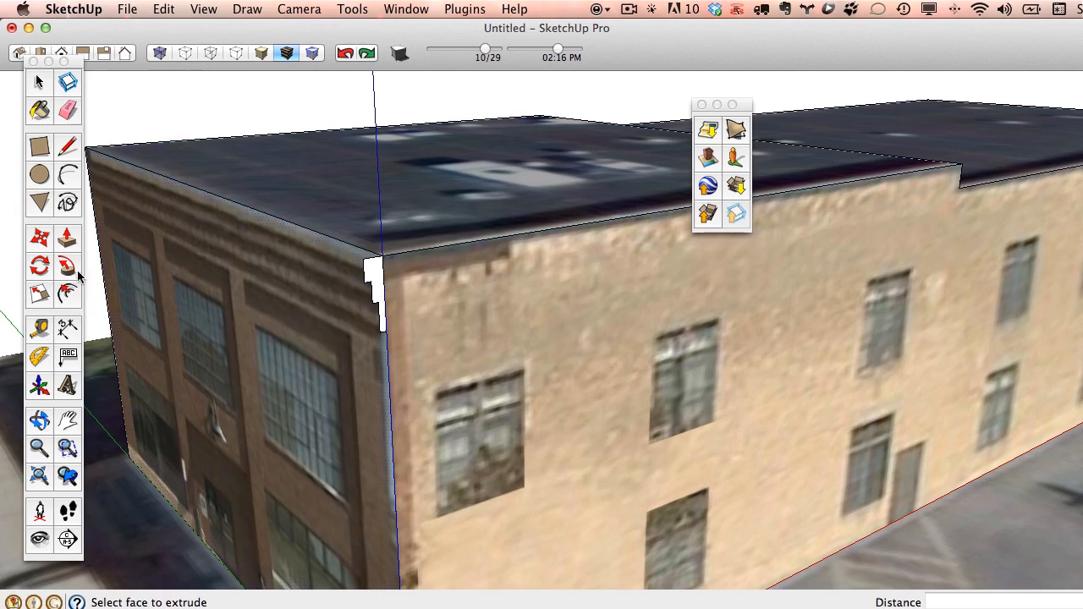
left_click(373, 285)
middle_click_drag(367, 307, 878, 310)
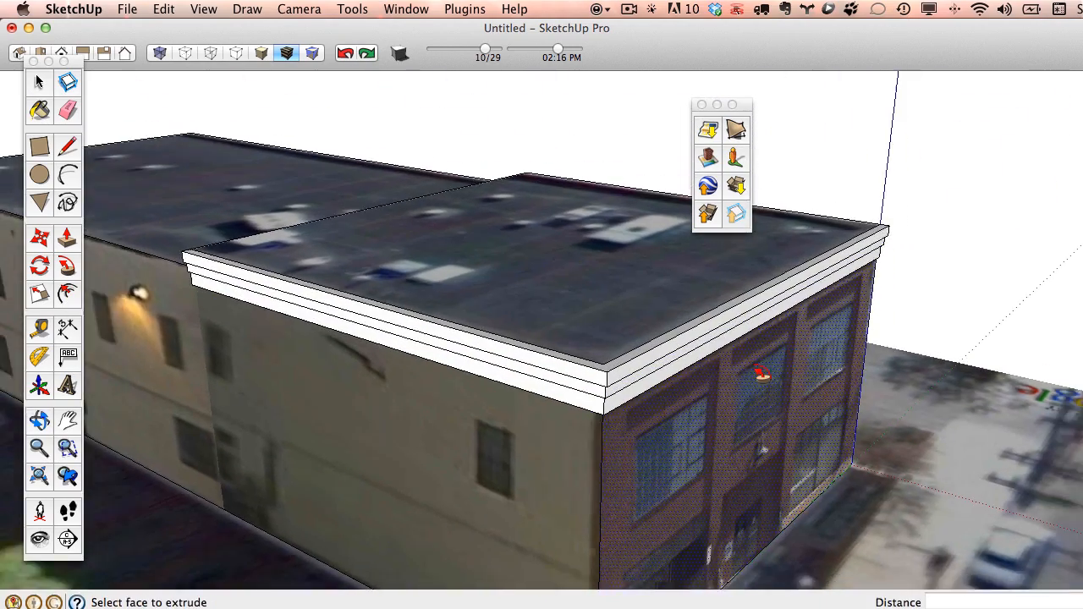
middle_click_drag(762, 374, 496, 257)
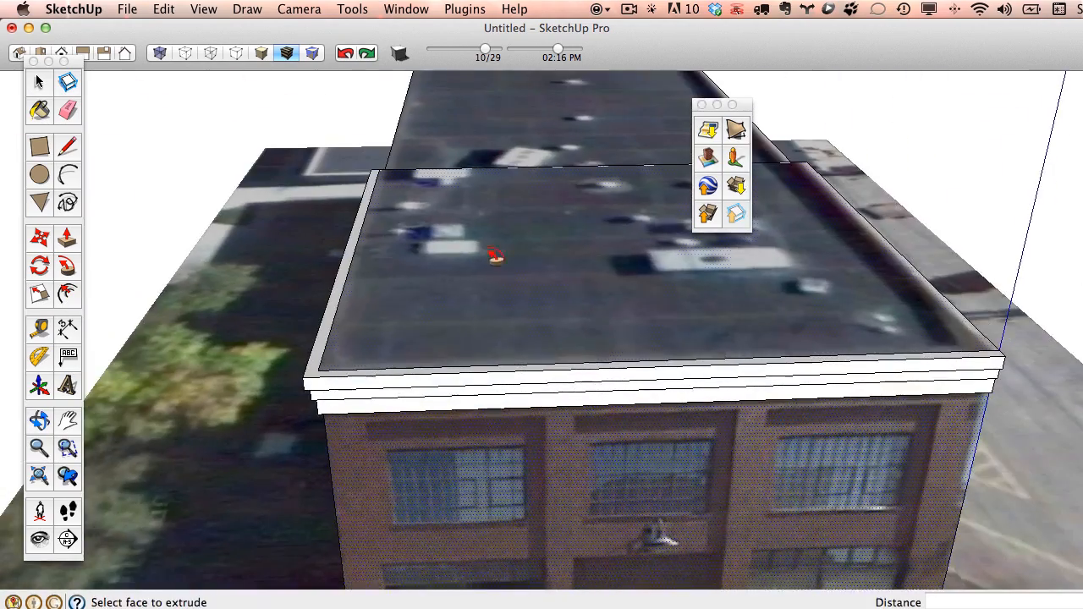
left_click(346, 56)
Push/Pull the stepped profile along the front wall to its far corner.
middle_click_drag(728, 339, 264, 247)
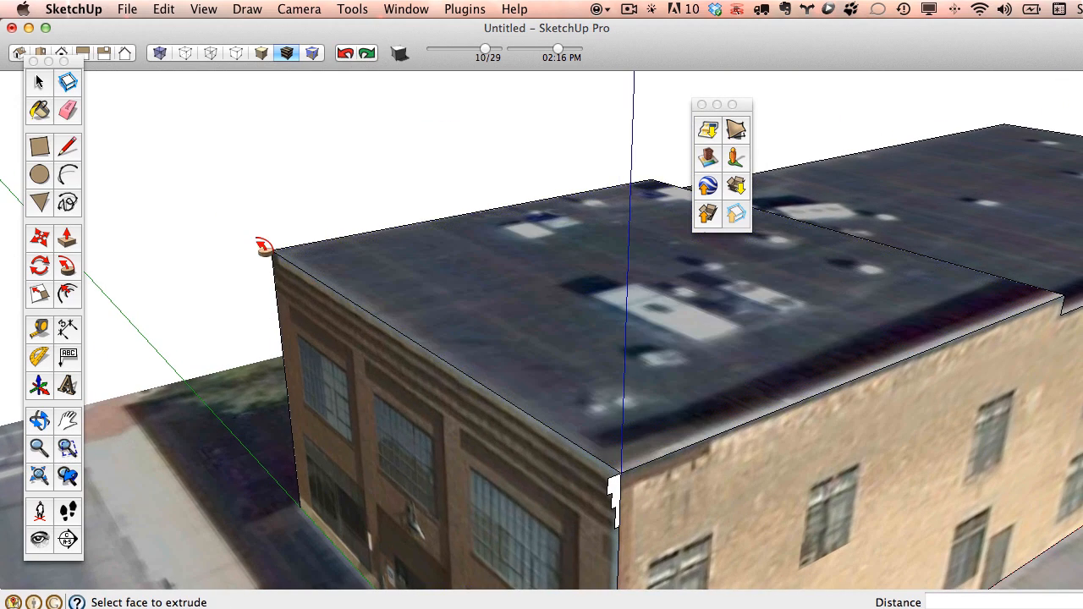
left_click(67, 238)
left_click_drag(617, 498, 273, 251)
mouse_move(273, 251)
middle_mouse_down()
mouse_move(546, 325)
mouse_move(508, 278)
middle_mouse_up()
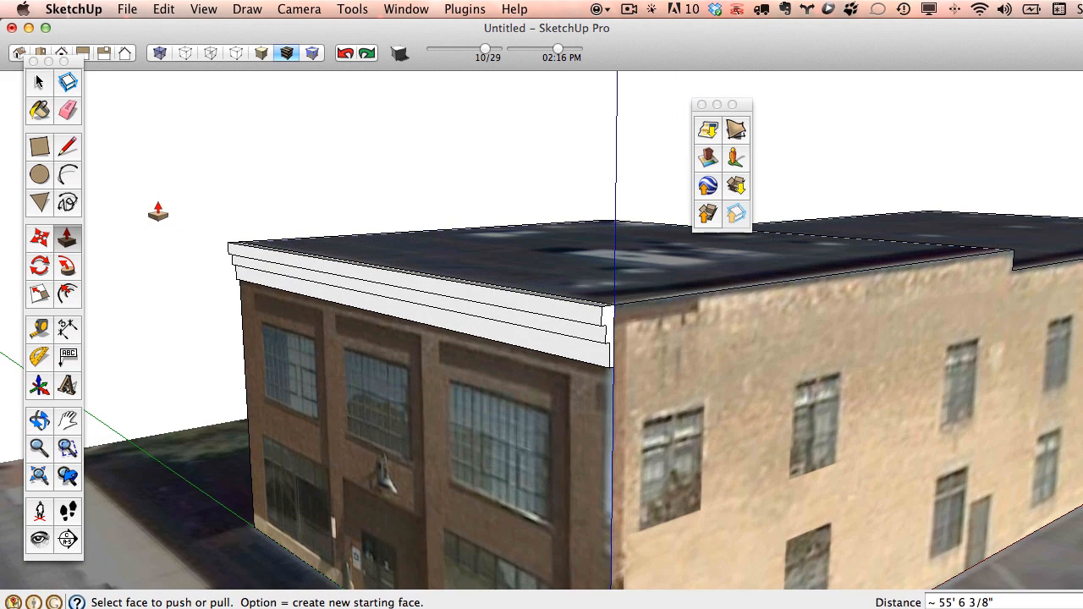
key("b")
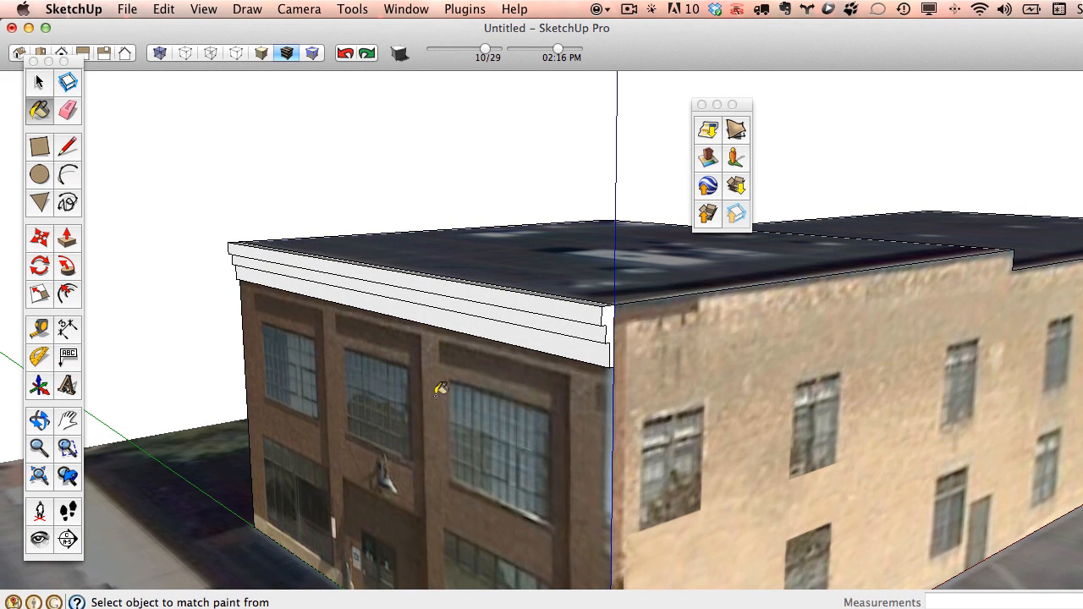
Sample the brick wall's texture and paint the top, second and third cornice bands with it.
left_click(441, 394, "super")
scroll(447, 395, "up", 5)
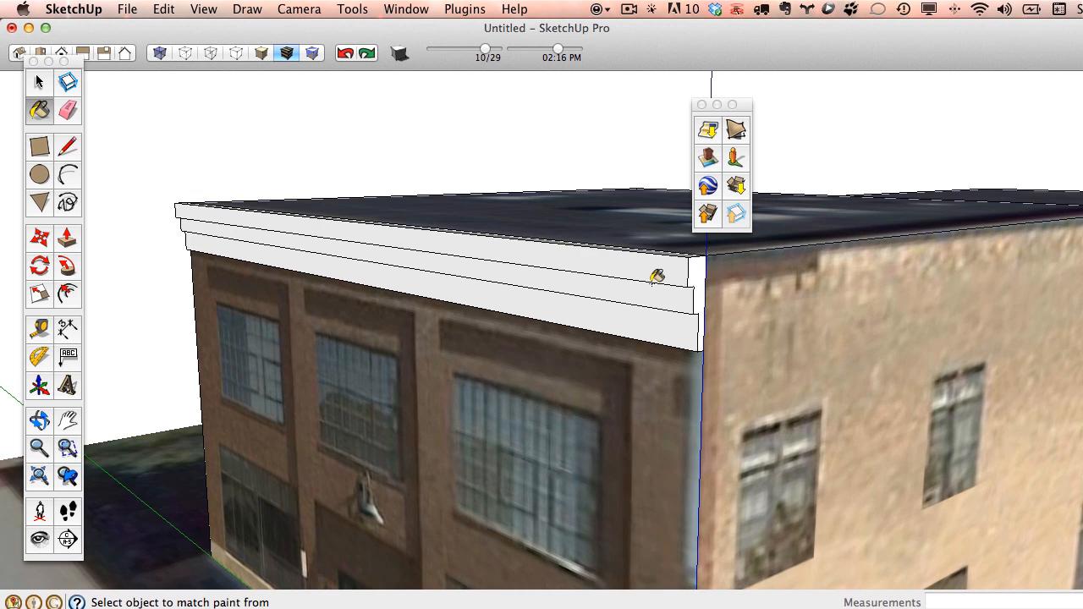
left_click(655, 276)
left_click(661, 297)
left_click(681, 343)
mouse_move(685, 338)
middle_mouse_down()
mouse_move(476, 363)
mouse_move(624, 380)
mouse_move(496, 308)
middle_mouse_up()
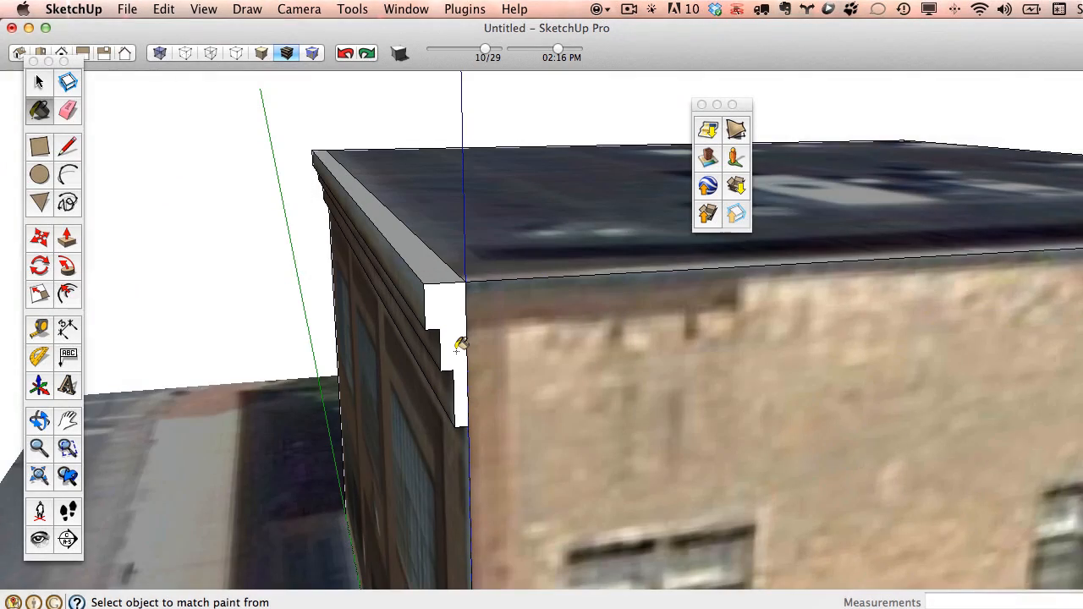
mouse_move(459, 344)
middle_mouse_down()
mouse_move(455, 358)
mouse_move(489, 377)
middle_mouse_up()
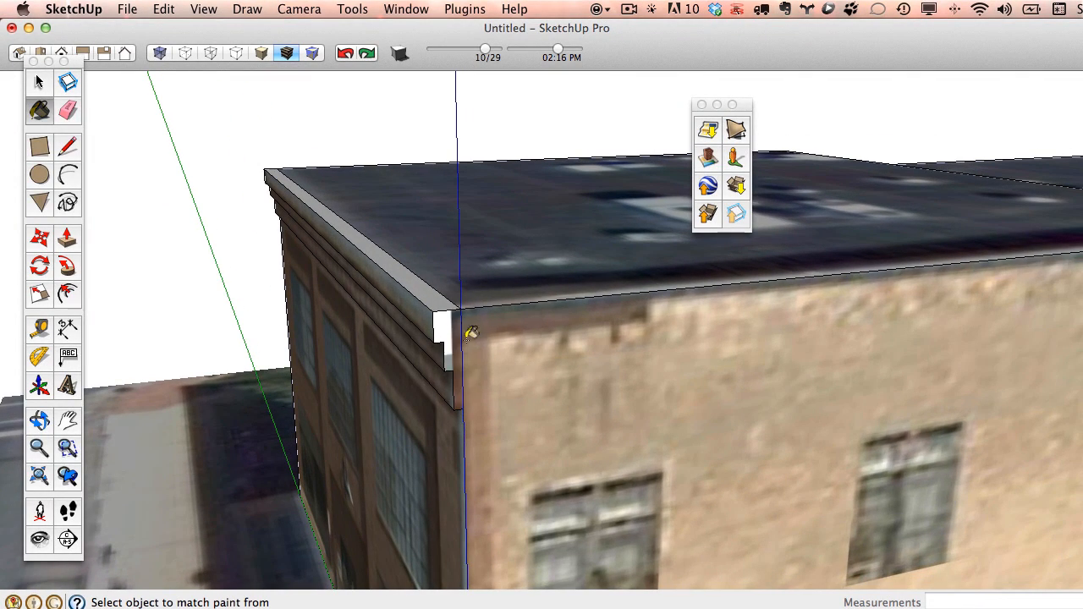
mouse_move(466, 326)
middle_mouse_down()
mouse_move(588, 380)
mouse_move(491, 331)
mouse_move(457, 337)
mouse_move(600, 367)
mouse_move(443, 371)
middle_mouse_up()
mouse_move(492, 332)
middle_mouse_down()
mouse_move(482, 375)
mouse_move(624, 309)
mouse_move(731, 321)
mouse_move(578, 382)
mouse_move(546, 286)
middle_mouse_up()
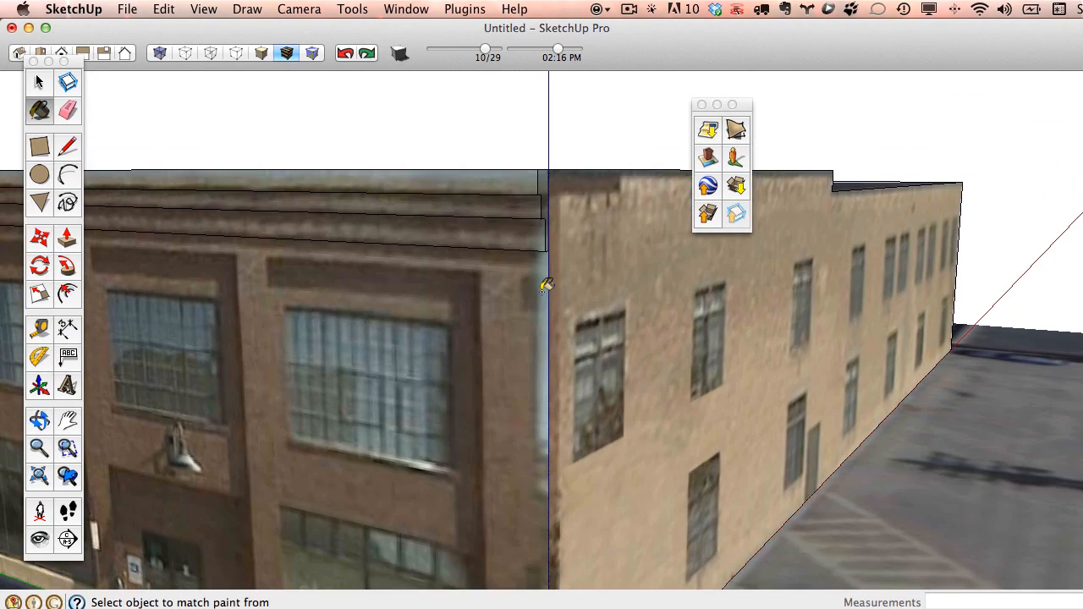
Draw a narrow vertical rectangle on the brick wall beside the right window, then select it.
left_click(41, 148)
left_click(486, 314)
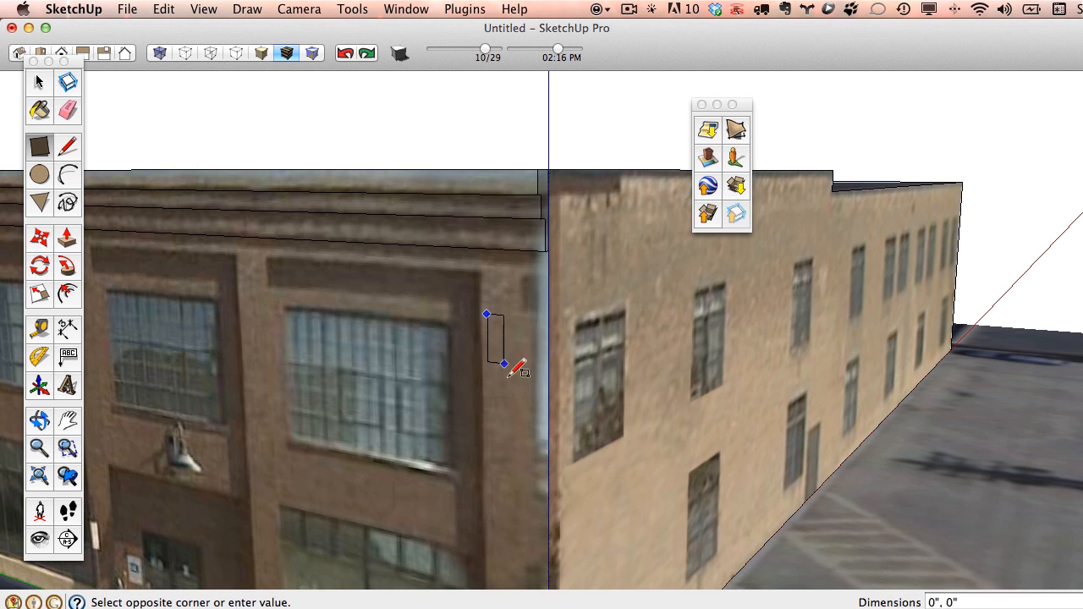
left_click(521, 506)
middle_click_drag(634, 448, 562, 498)
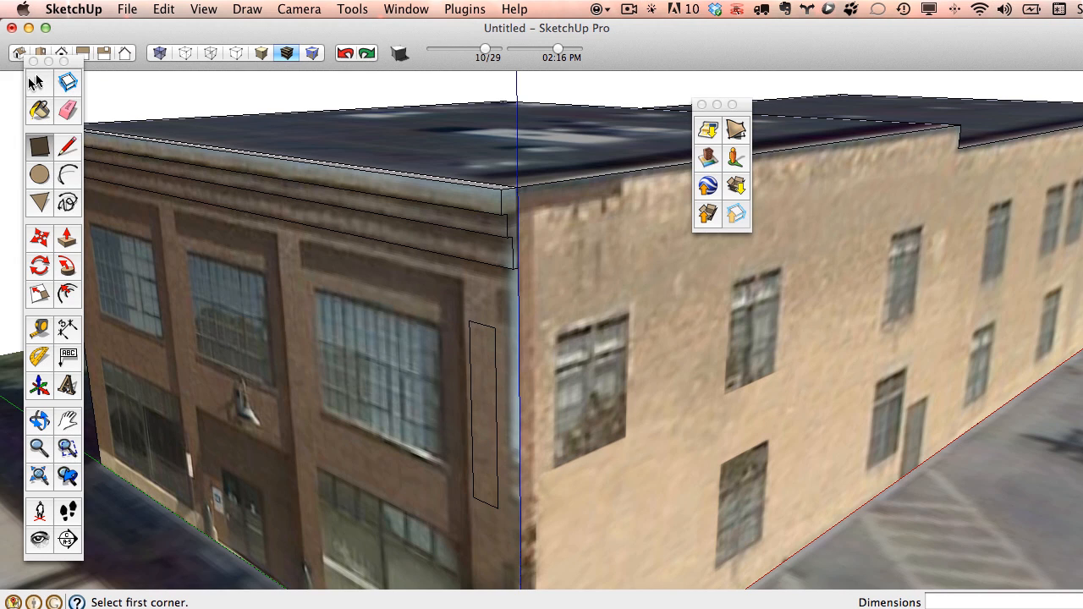
left_click(36, 82)
left_click(497, 381)
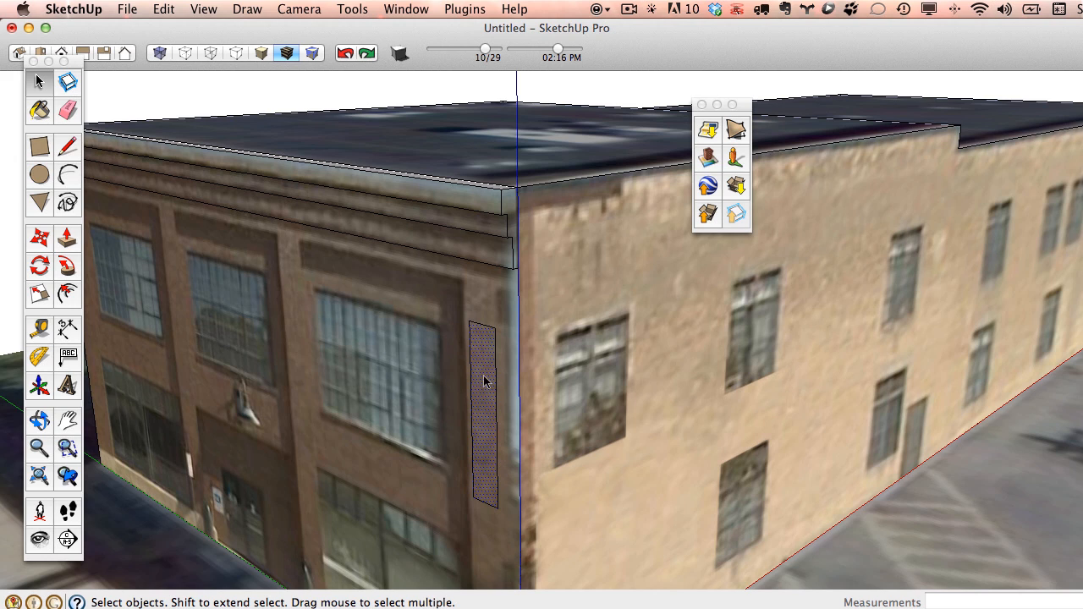
Make the thin strip's photo texture unique, try painting the right wall with brick, then undo it.
right_click(484, 381)
left_click(557, 597)
left_click(43, 115)
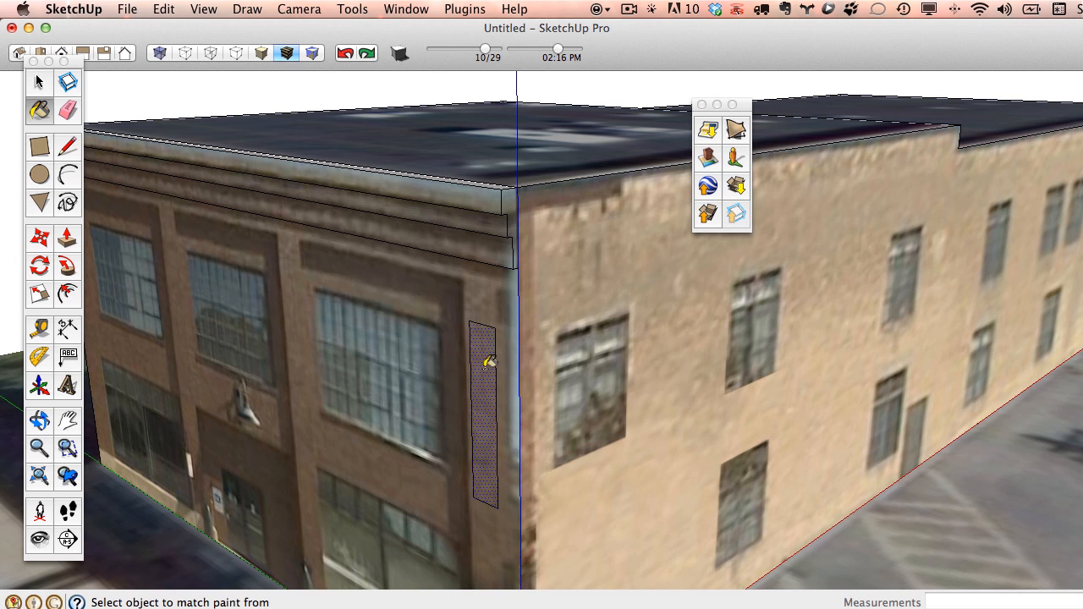
middle_click_drag(548, 205, 513, 203)
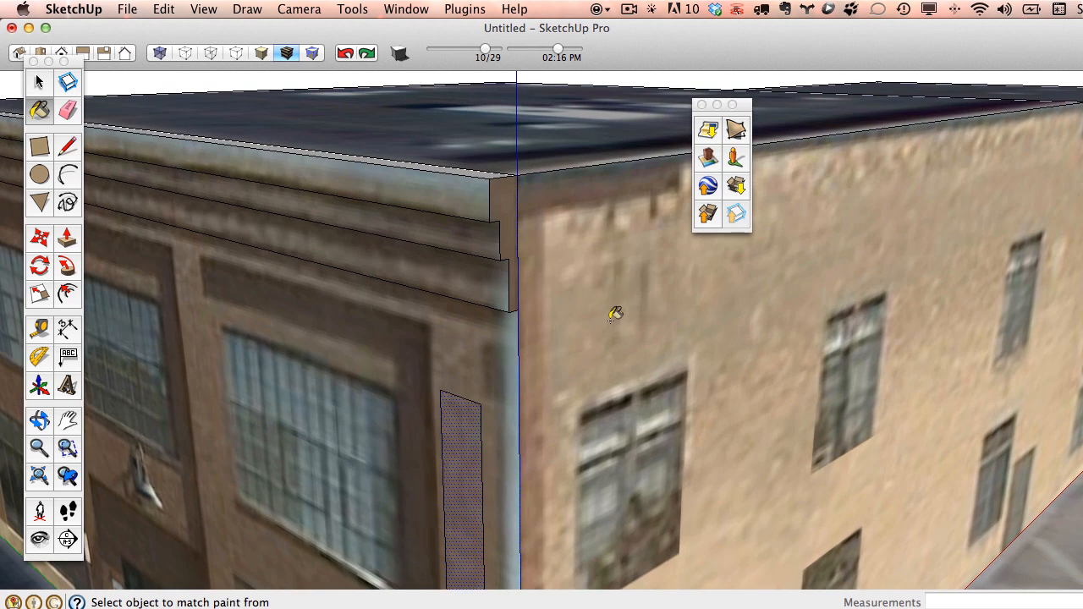
mouse_move(614, 310)
middle_mouse_down()
mouse_move(403, 324)
mouse_move(417, 306)
mouse_move(474, 314)
mouse_move(634, 300)
middle_mouse_up()
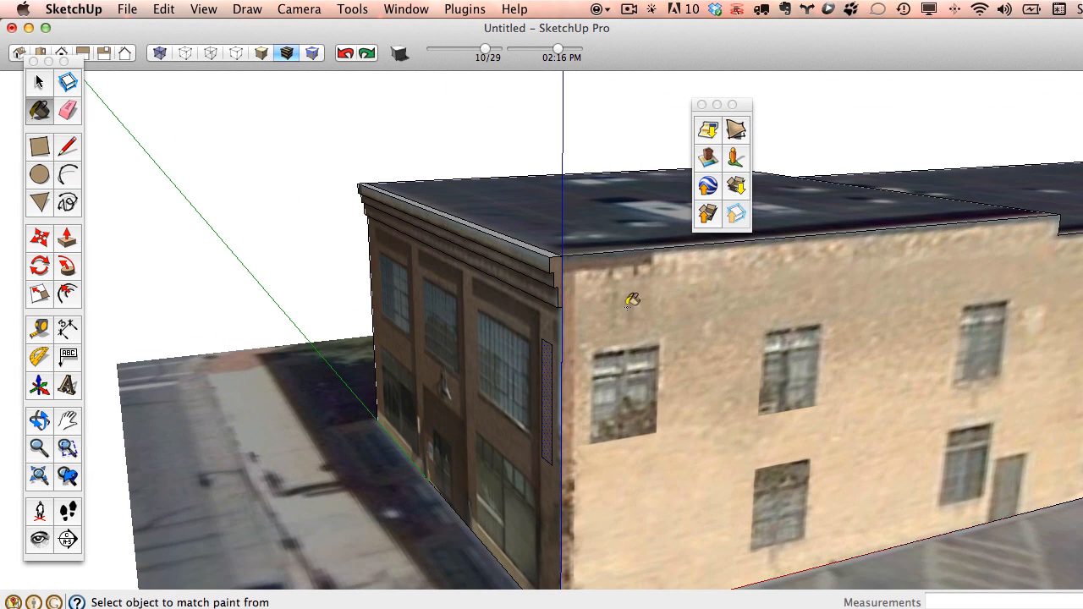
left_click(696, 303)
mouse_move(749, 440)
middle_mouse_down()
mouse_move(479, 369)
mouse_move(668, 394)
mouse_move(696, 388)
middle_mouse_up()
left_click(343, 56)
Erase the thin rectangle's edges so the wall's original photo texture returns.
key("b")
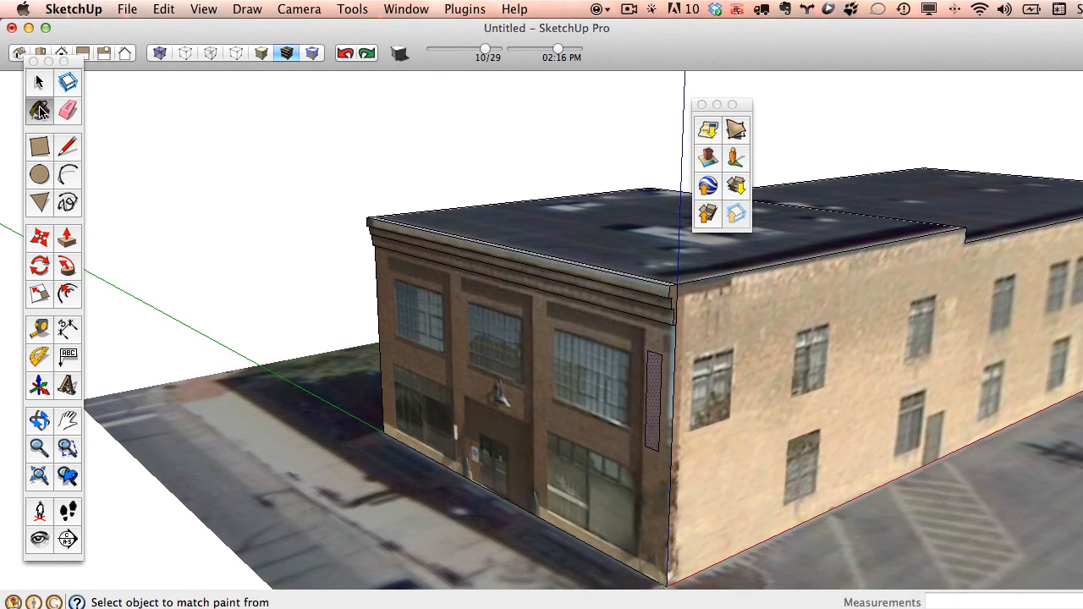
key("e")
scroll(669, 347, "up", 5)
left_click_drag(679, 370, 658, 419)
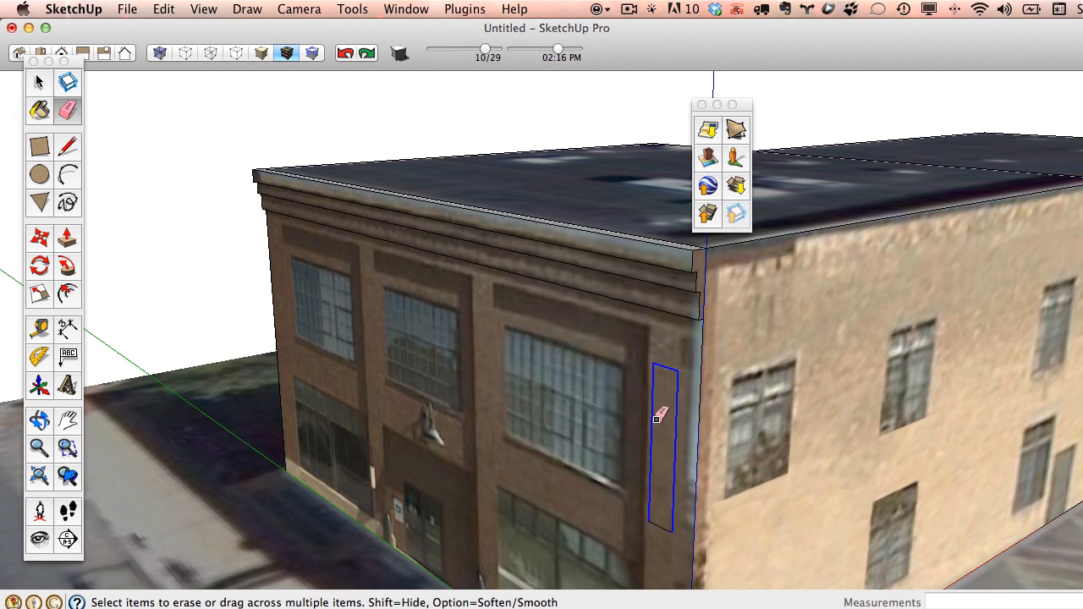
left_click_drag(658, 524, 658, 524)
scroll(556, 345, "down", 5)
mouse_move(556, 345)
middle_mouse_down()
mouse_move(544, 401)
mouse_move(592, 391)
middle_mouse_up()
middle_click_drag(593, 391, 564, 355, "shift")
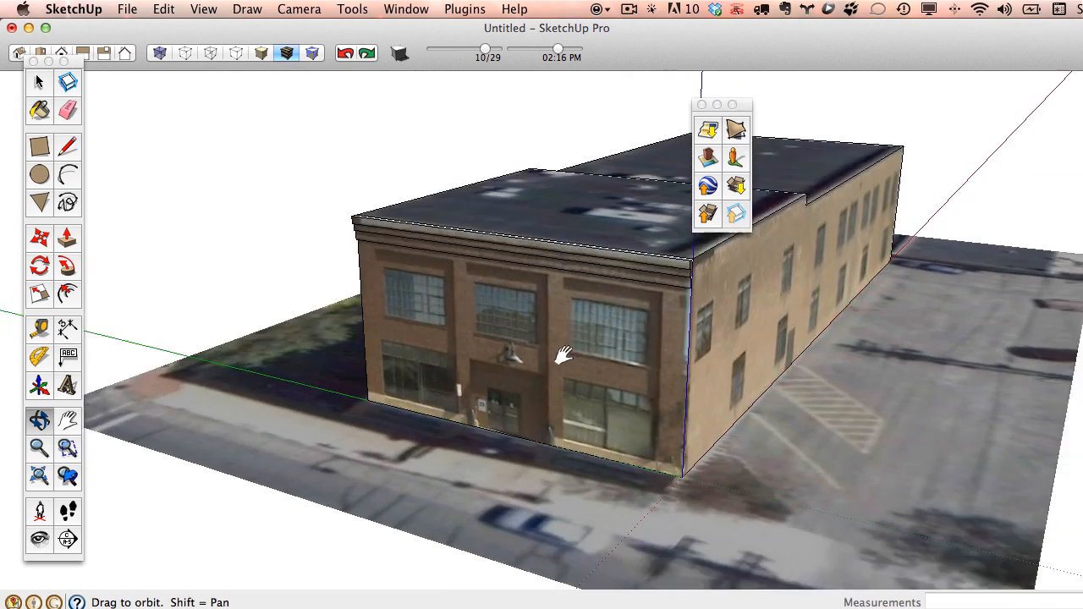
scroll(477, 388, "up", 5)
scroll(478, 389, "up", 5)
middle_click_drag(477, 388, 550, 367)
middle_click_drag(550, 367, 445, 305, "shift")
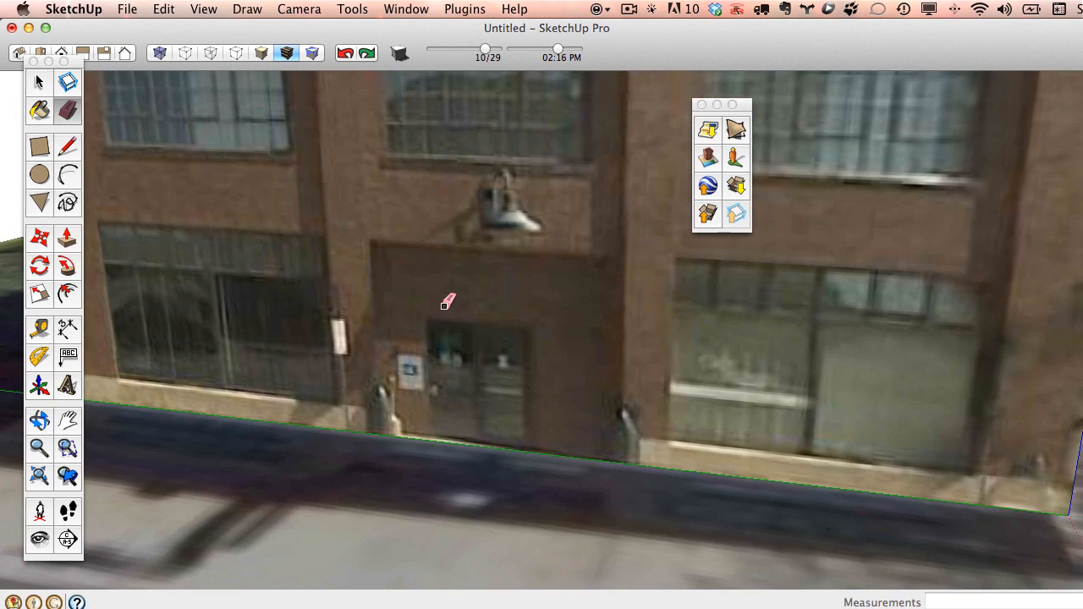
Outline the front entrance door with a rectangle on the brick facade.
left_click(39, 147)
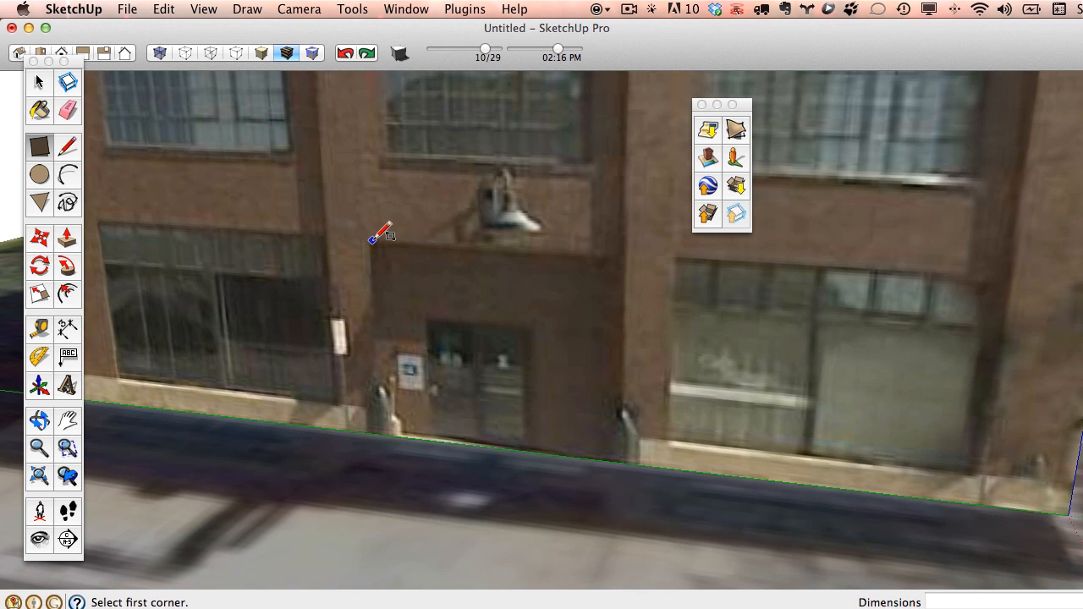
scroll(380, 233, "down", 5)
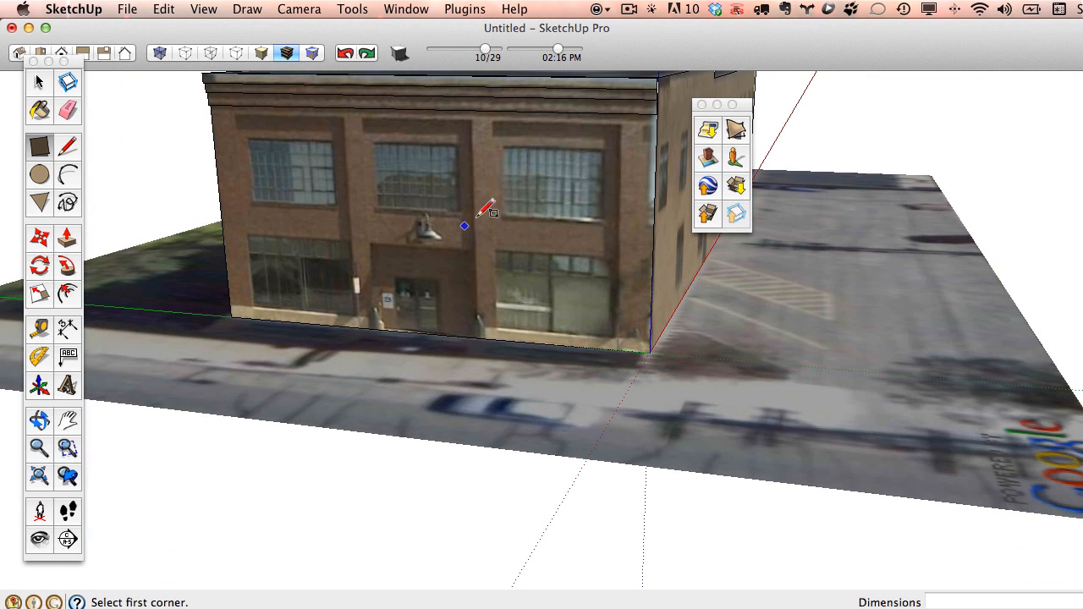
scroll(373, 247, "up", 5)
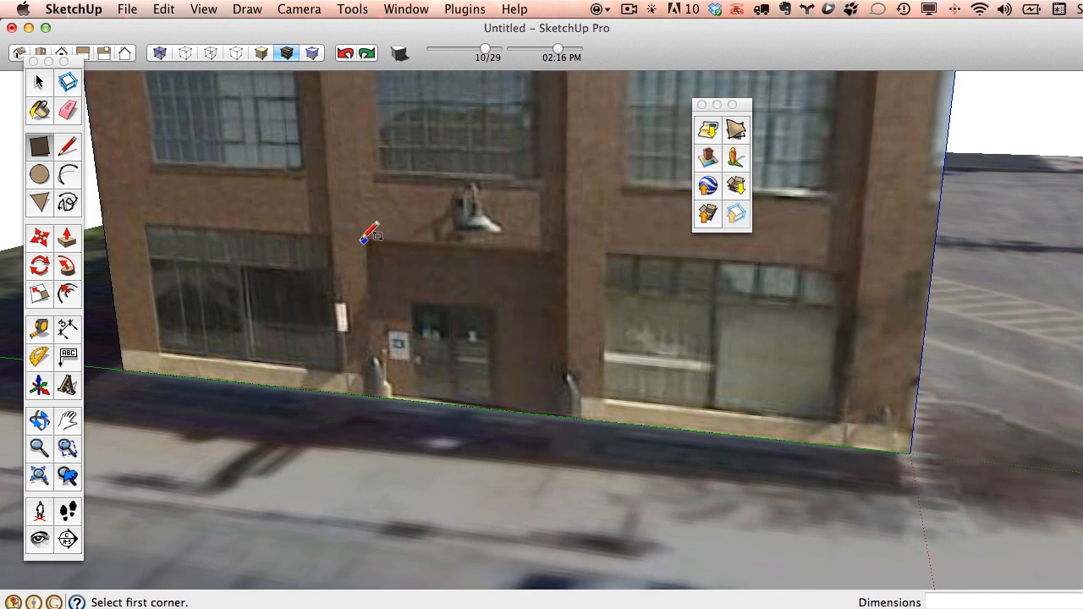
scroll(387, 236, "down", 3)
middle_click_drag(387, 236, 359, 334)
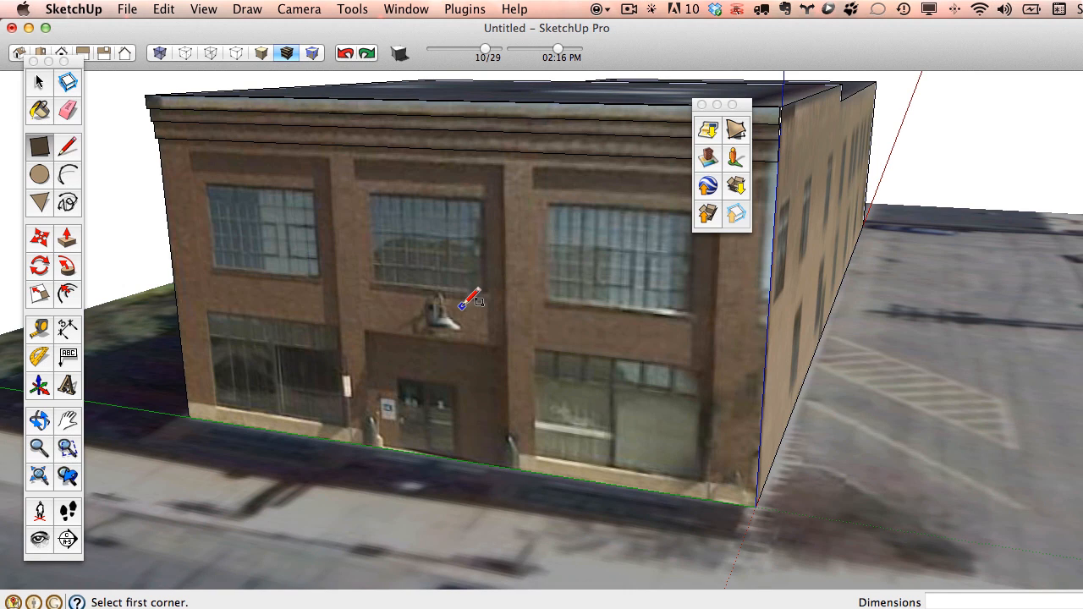
mouse_move(461, 306)
middle_mouse_down()
mouse_move(387, 307)
mouse_move(387, 322)
mouse_move(458, 310)
middle_mouse_up()
scroll(630, 161, "up", 3)
scroll(544, 244, "down", 5)
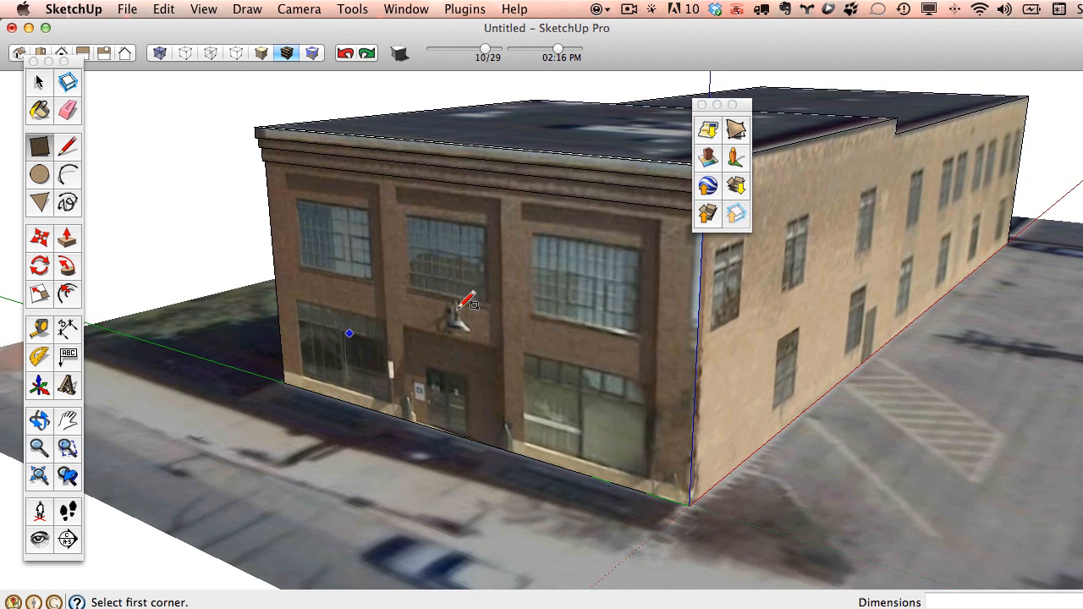
scroll(440, 405, "up", 4)
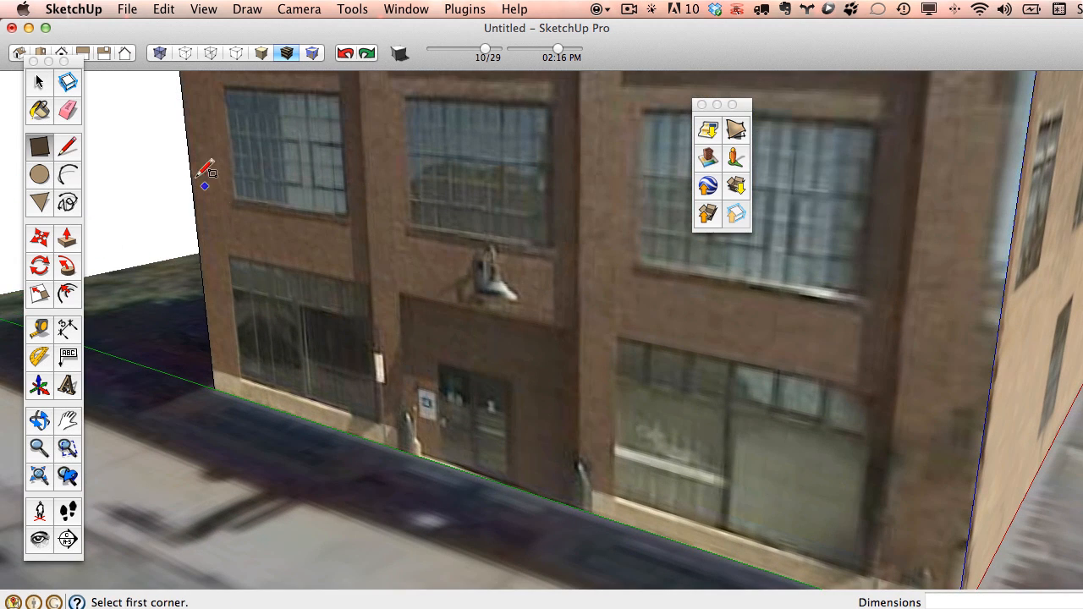
left_click(400, 295)
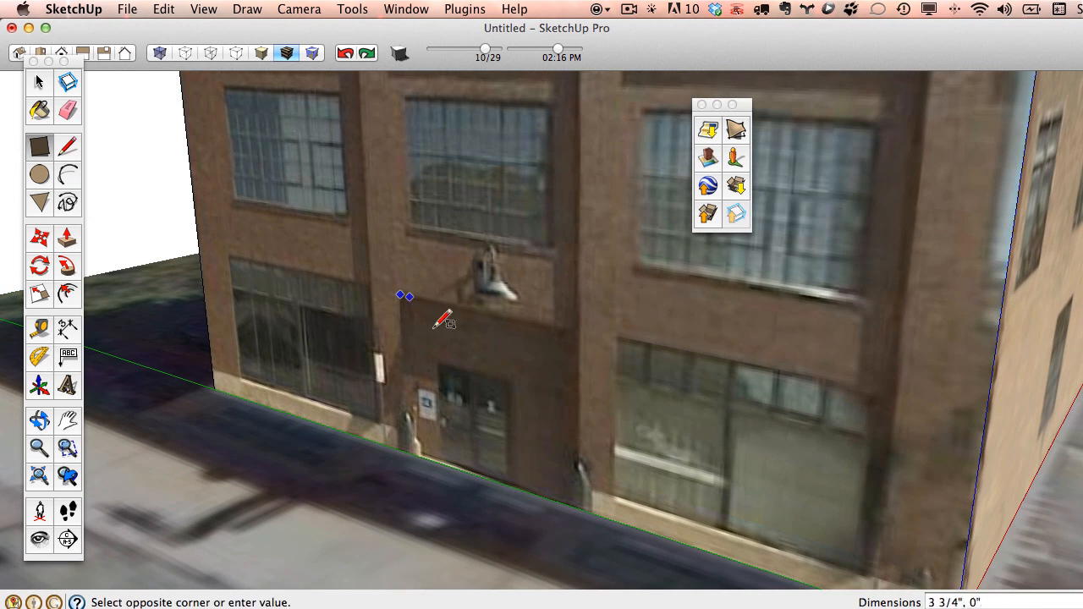
left_click(574, 506)
middle_click_drag(673, 450, 689, 441)
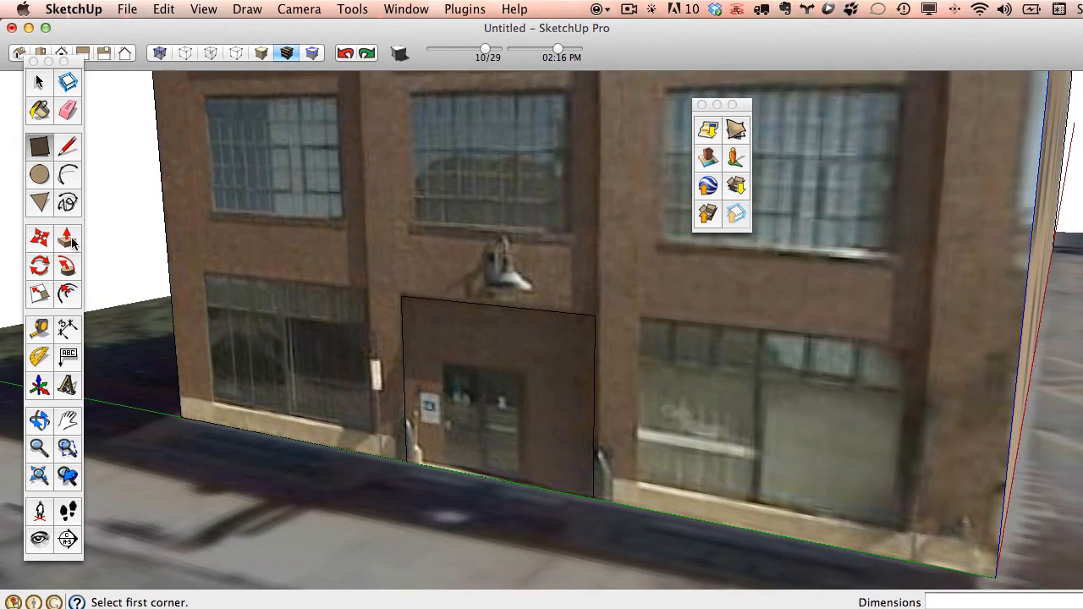
Push the doorway face about 2' 6 9/16" into the wall to recess it.
left_click(71, 244)
left_click(461, 444)
left_click(484, 438)
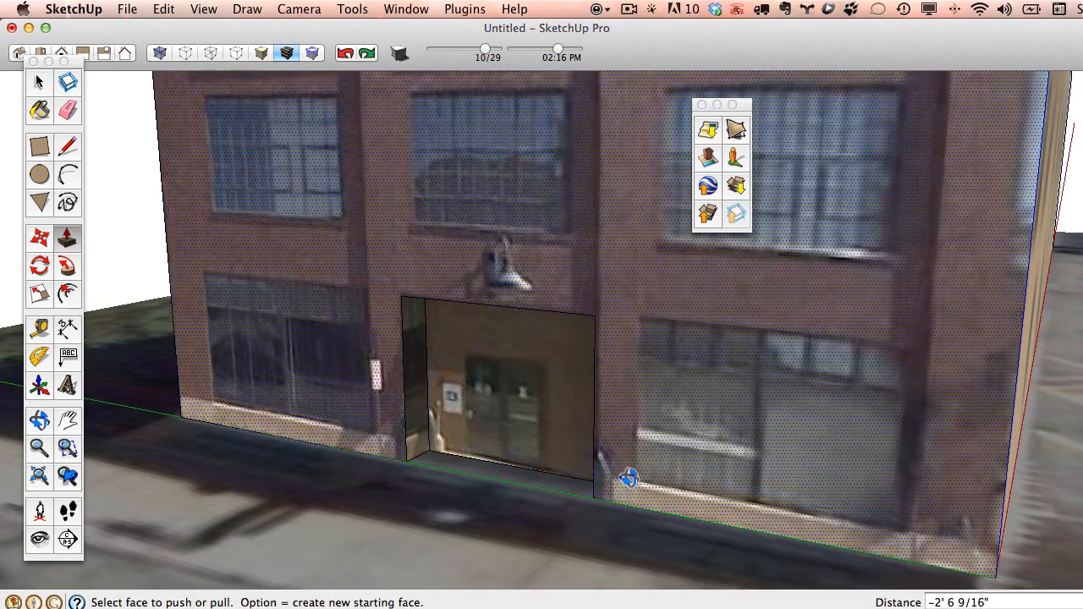
middle_click_drag(628, 477, 689, 378)
scroll(689, 378, "down", 3)
mouse_move(632, 306)
middle_mouse_down("shift")
mouse_move(622, 295)
mouse_move(629, 307)
middle_mouse_up("shift")
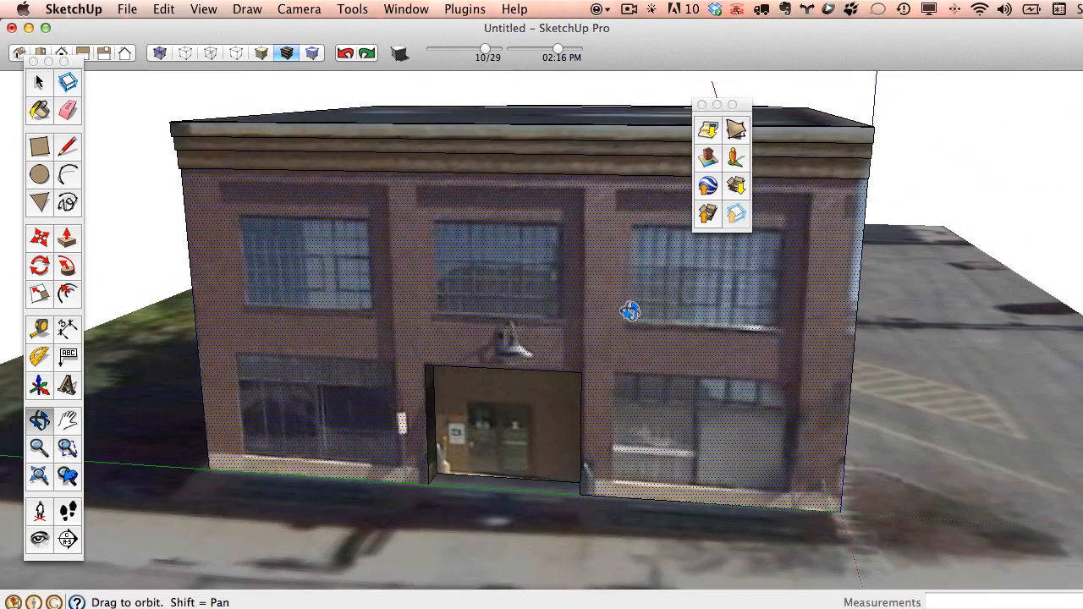
Draw a panel above the door up to the cornice, push it in, then undo the push.
left_click(427, 366)
left_click(430, 185)
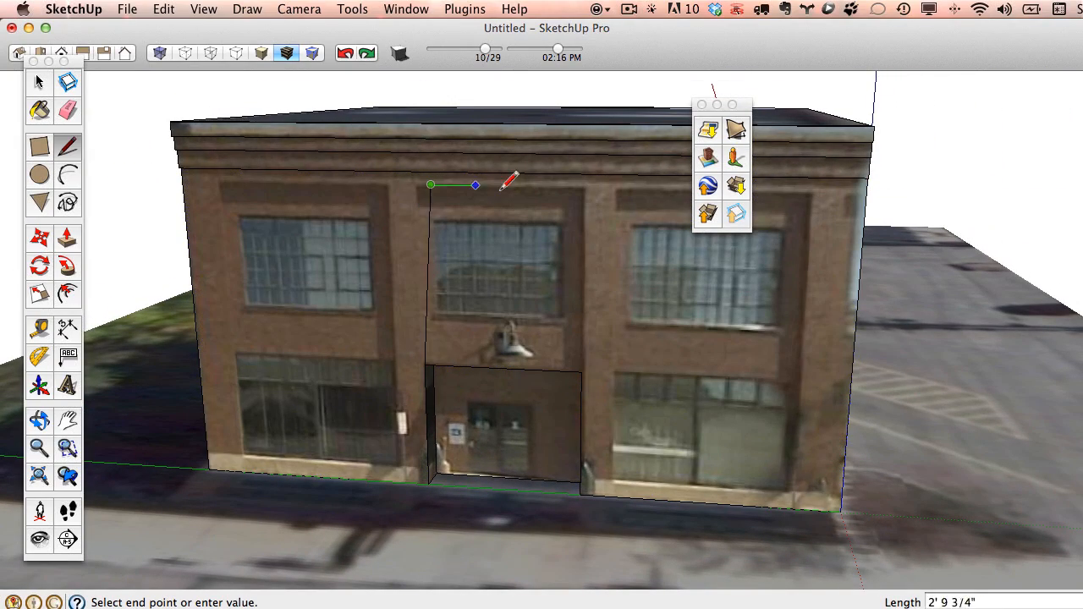
left_click(582, 187)
left_click(582, 372)
key("o")
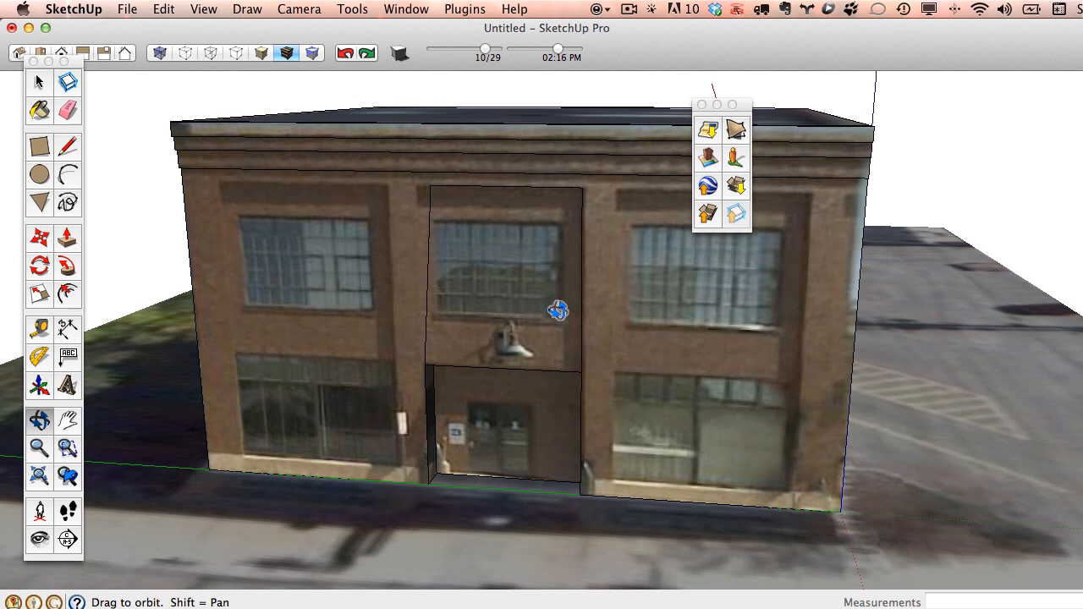
middle_click_drag(558, 312, 128, 243)
key("p")
left_click(455, 258)
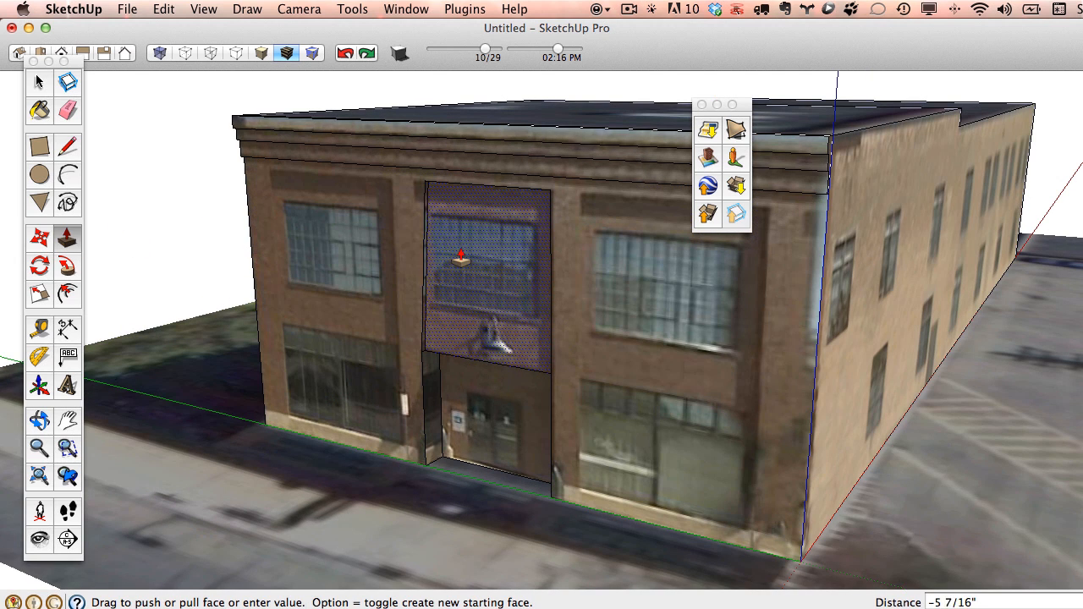
left_click(457, 287)
middle_click_drag(457, 288, 432, 279)
left_click(349, 54)
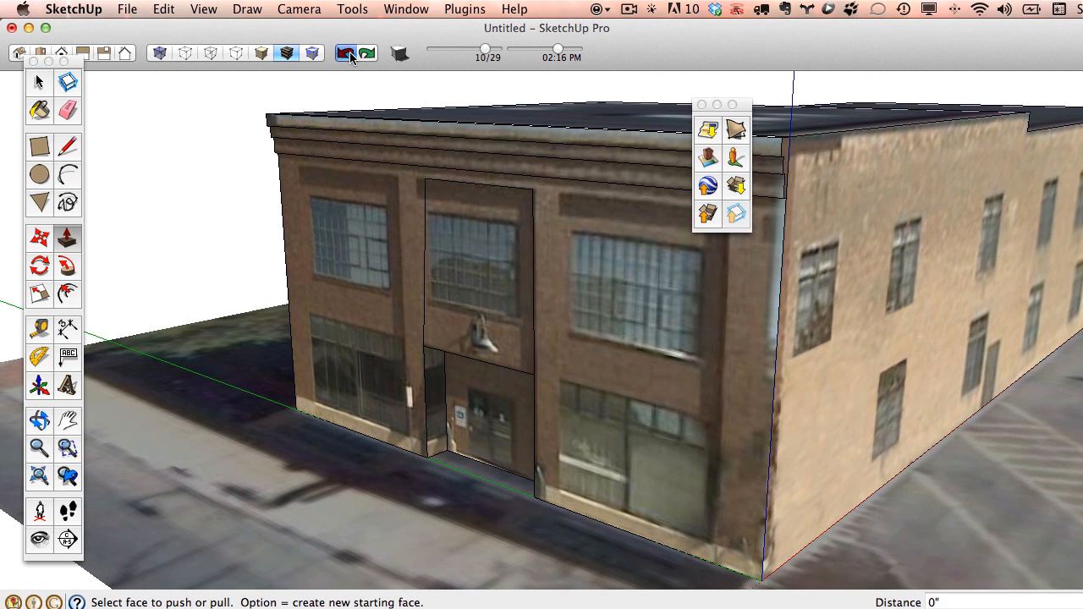
Orbit into the recessed doorway to inspect its textured side walls.
middle_click_drag(498, 331, 499, 310)
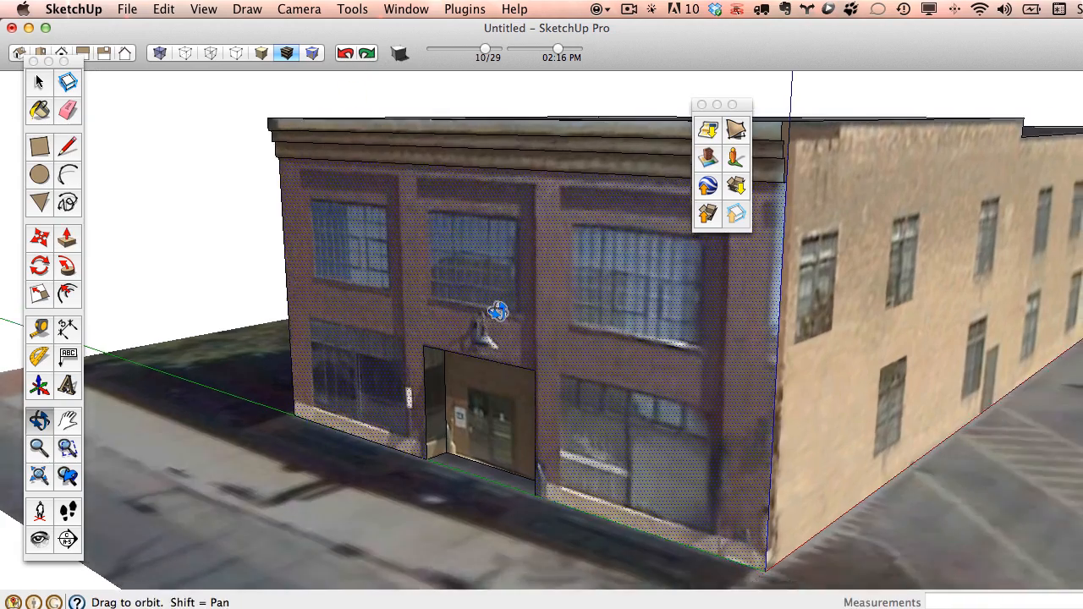
scroll(441, 406, "up", 5)
middle_click_drag(501, 417, 427, 482)
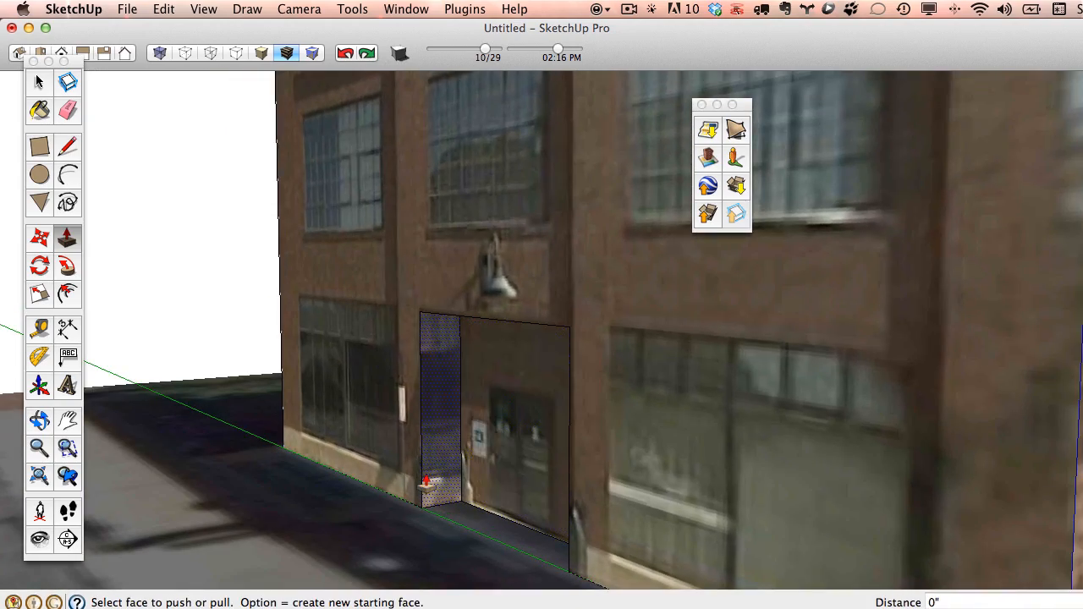
middle_click_drag(454, 436, 789, 397)
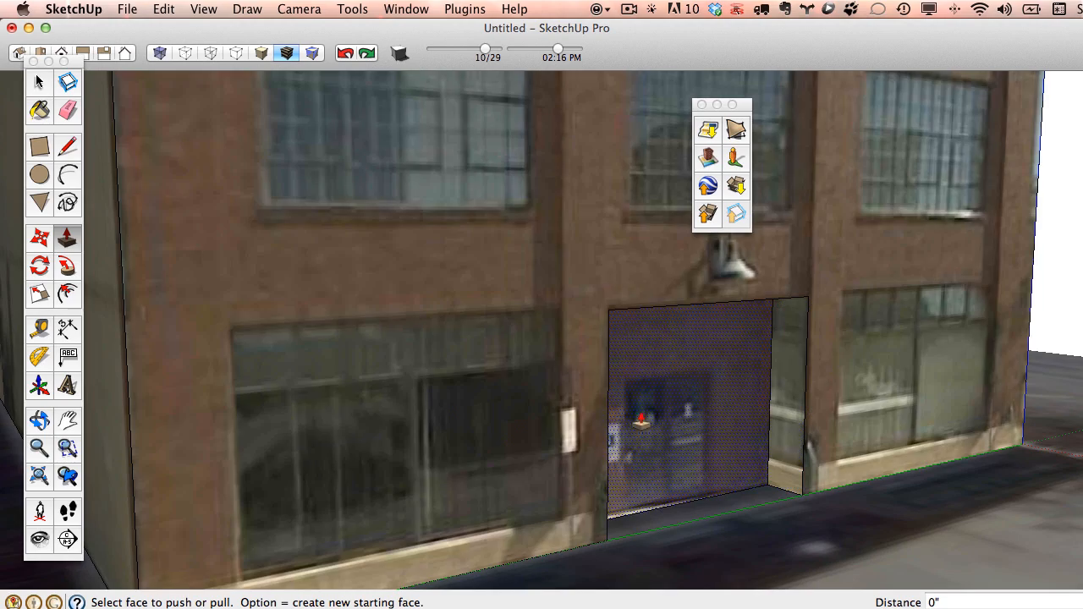
middle_click_drag(809, 379, 706, 373)
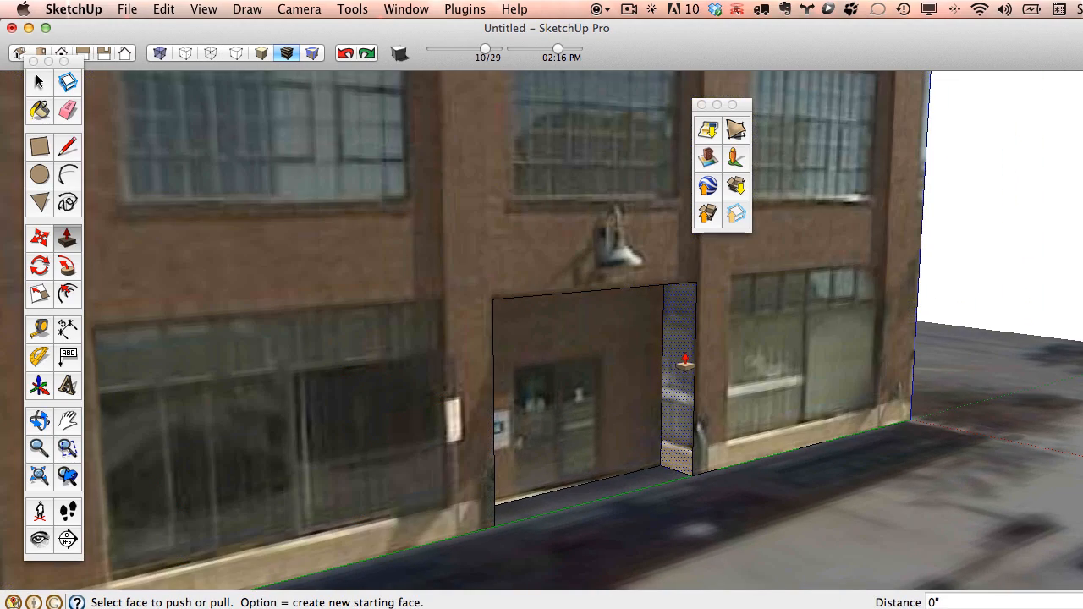
right_click(685, 357)
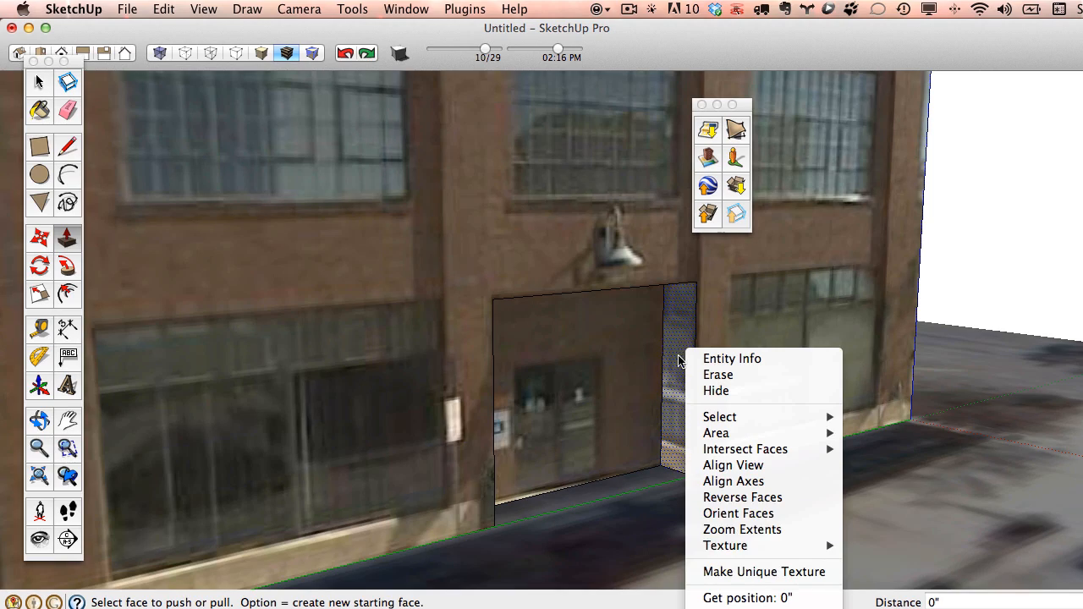
left_click(60, 77)
middle_click_drag(655, 308, 501, 298)
Draw a narrow rectangle at the facade's lower-left corner and make its texture unique.
left_click(39, 146)
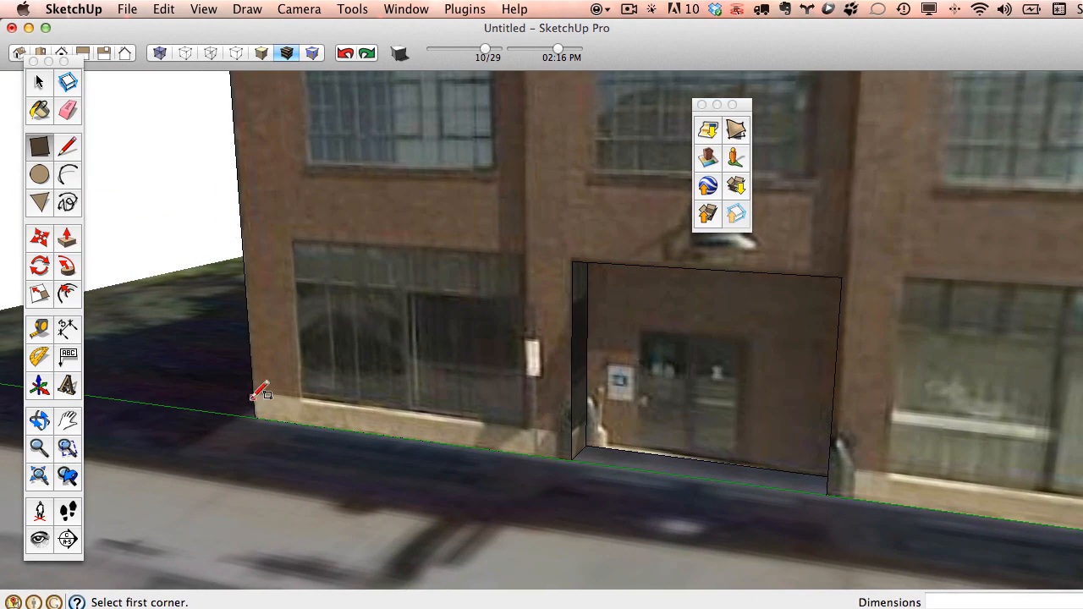
left_click(255, 418)
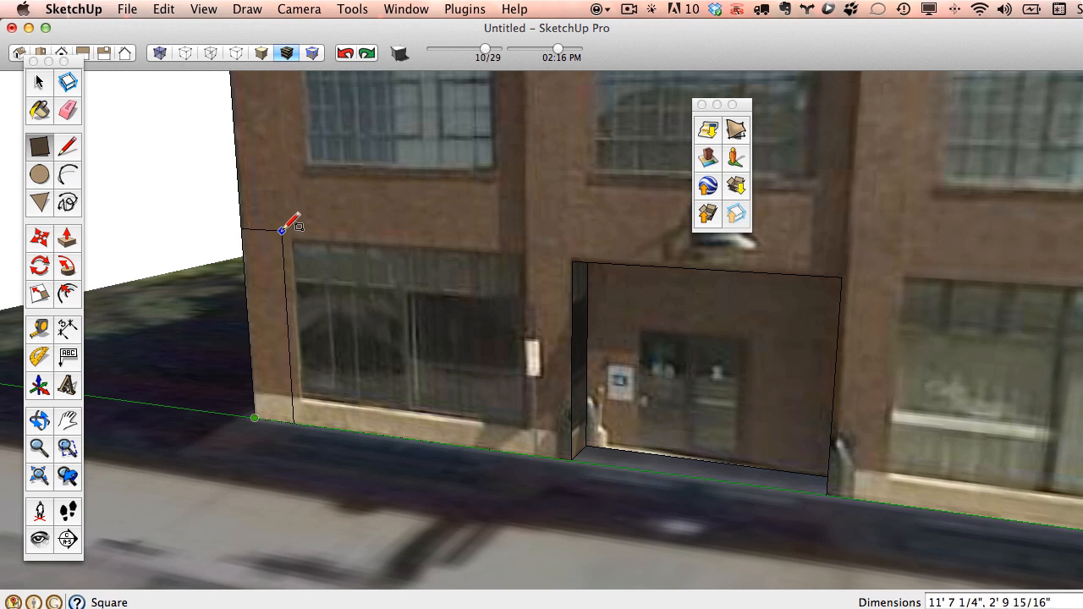
left_click(282, 232)
left_click(38, 82)
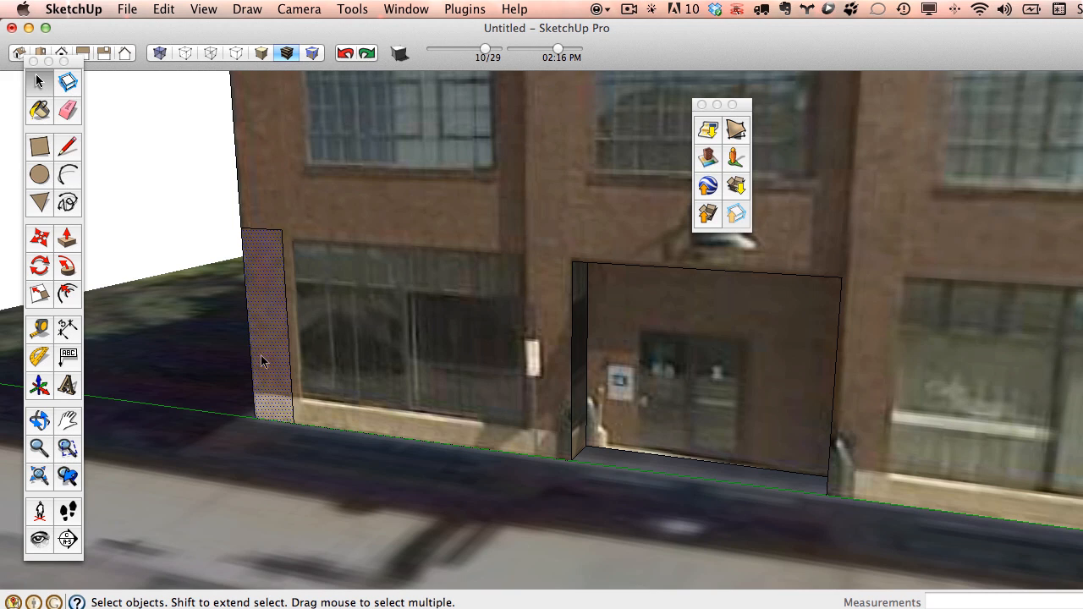
right_click(261, 260)
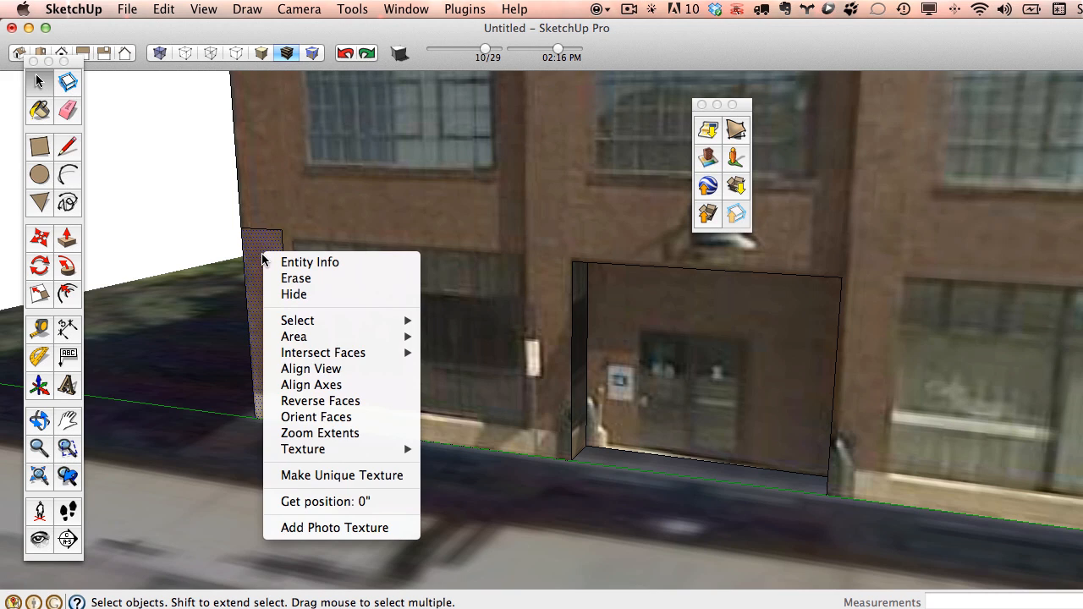
left_click(331, 476)
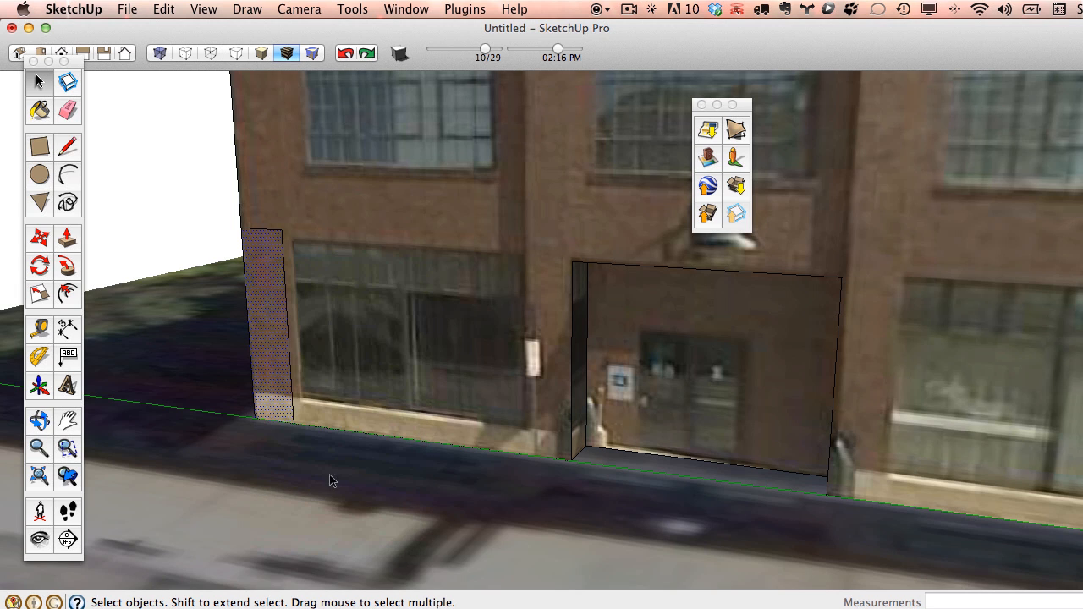
Sample the facade's brick texture and paint the doorway's left side wall with it.
key("b")
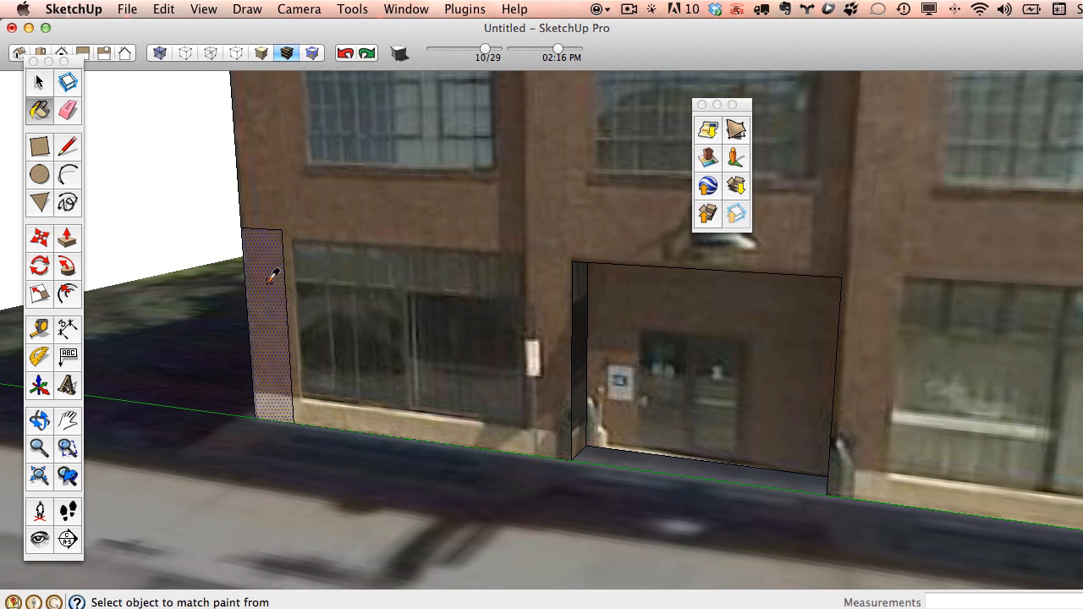
left_click(269, 282, "super")
scroll(586, 355, "up", 4)
left_click(583, 350)
mouse_move(639, 385)
middle_mouse_down()
mouse_move(454, 363)
mouse_move(454, 346)
middle_mouse_up()
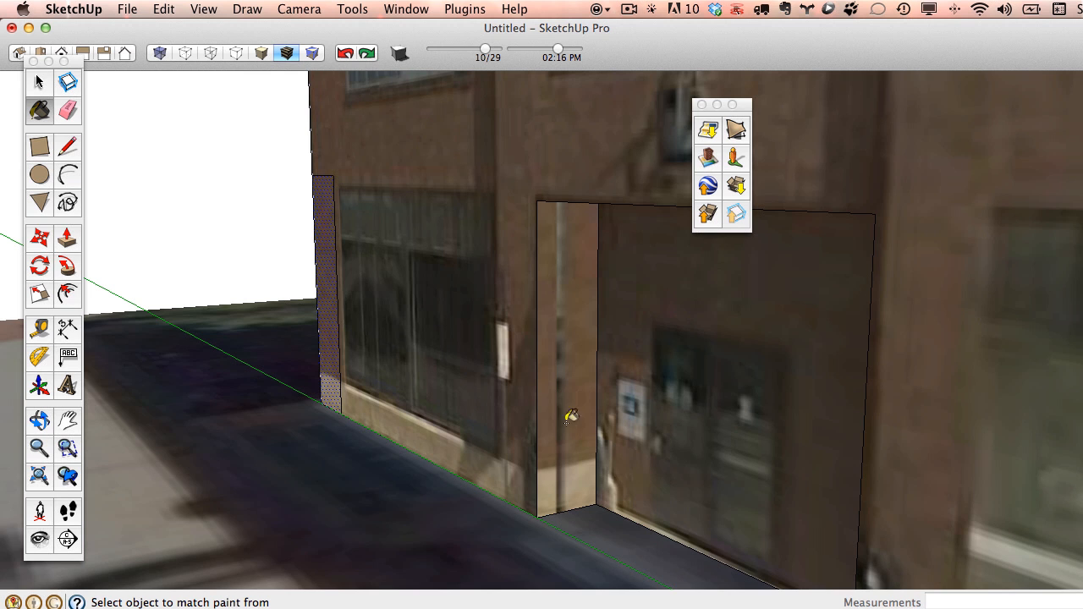
scroll(563, 292, "down", 3)
mouse_move(653, 314)
middle_mouse_down()
mouse_move(206, 239)
mouse_move(200, 180)
middle_mouse_up()
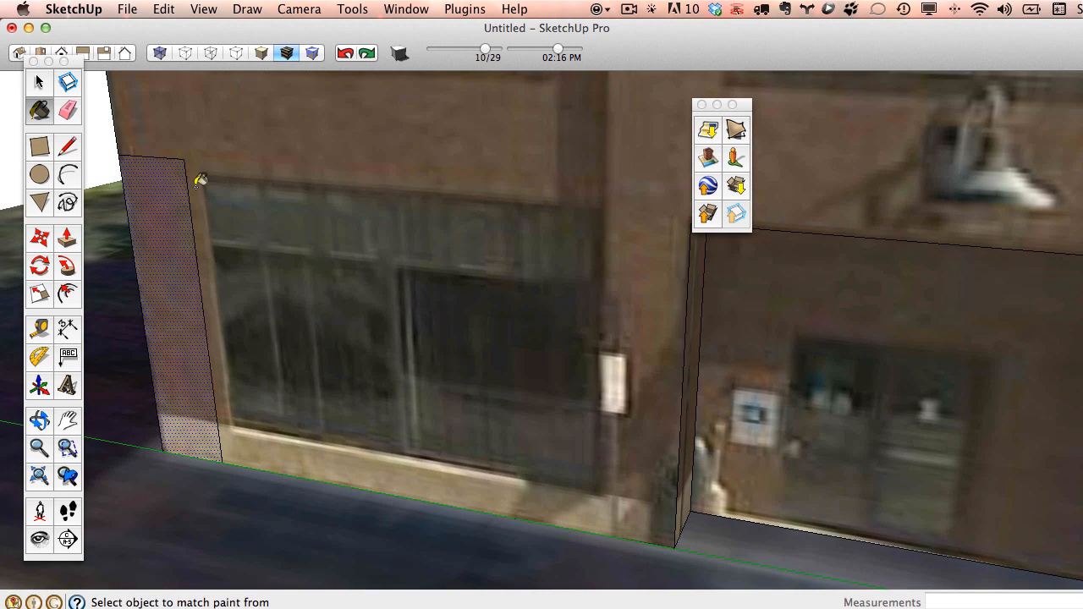
Split the corner strip with a vertical line and make the strip's texture unique.
left_click(67, 149)
left_click(152, 159)
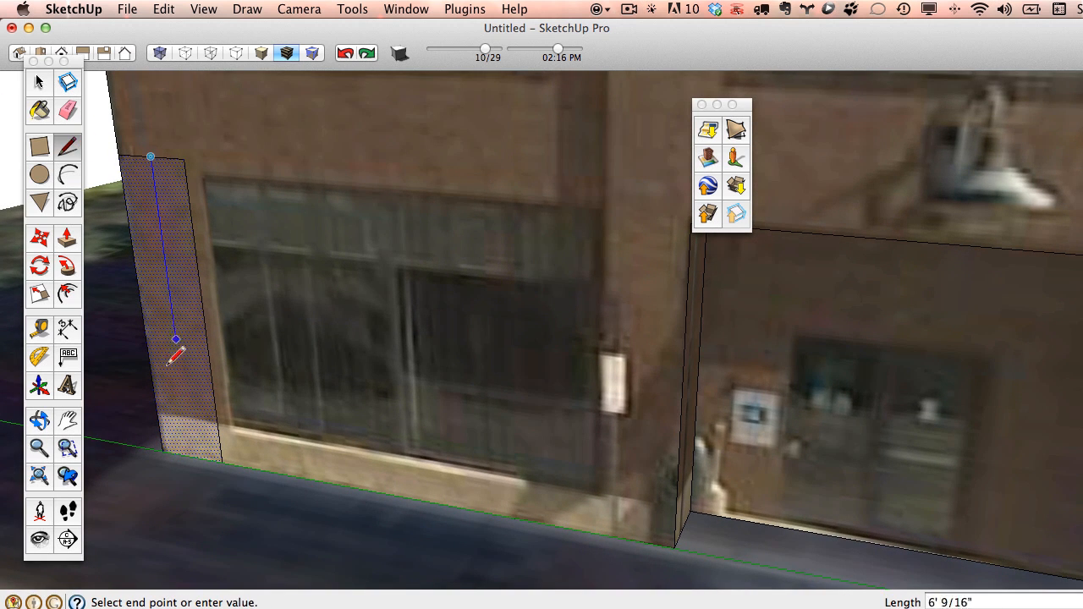
left_click(192, 457)
key("e")
key("space")
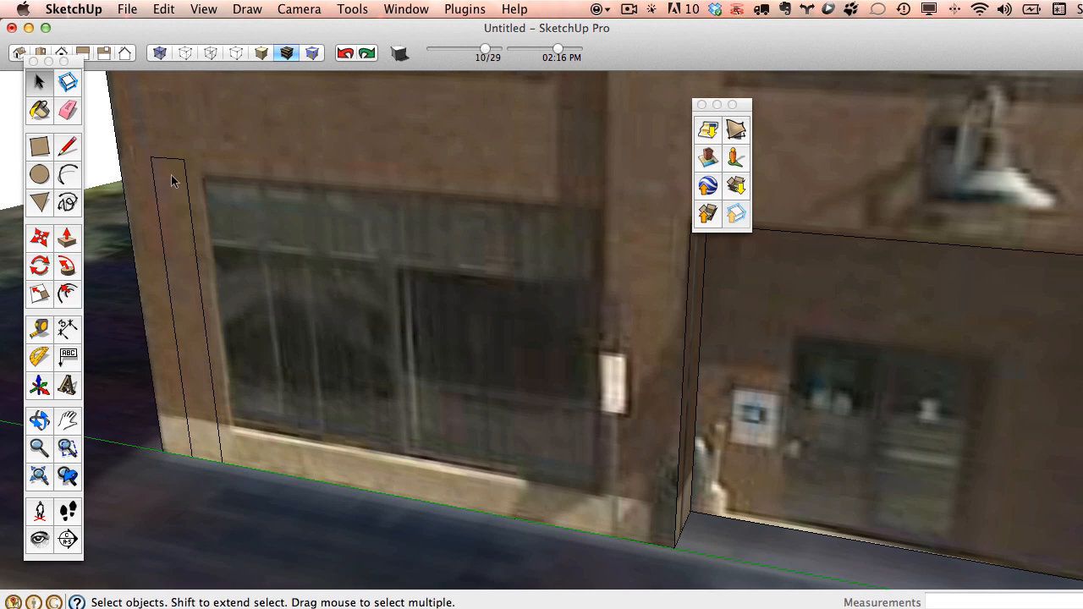
right_click(170, 173)
left_click(259, 397)
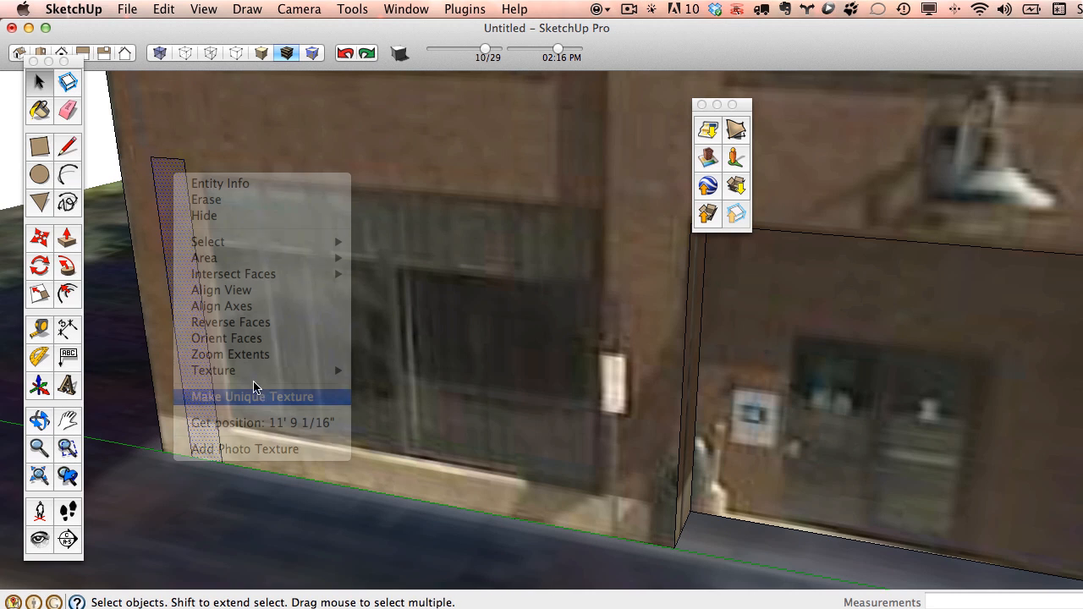
Orbit around the building's sides to inspect the brick corner strip and front facade.
left_click(45, 119)
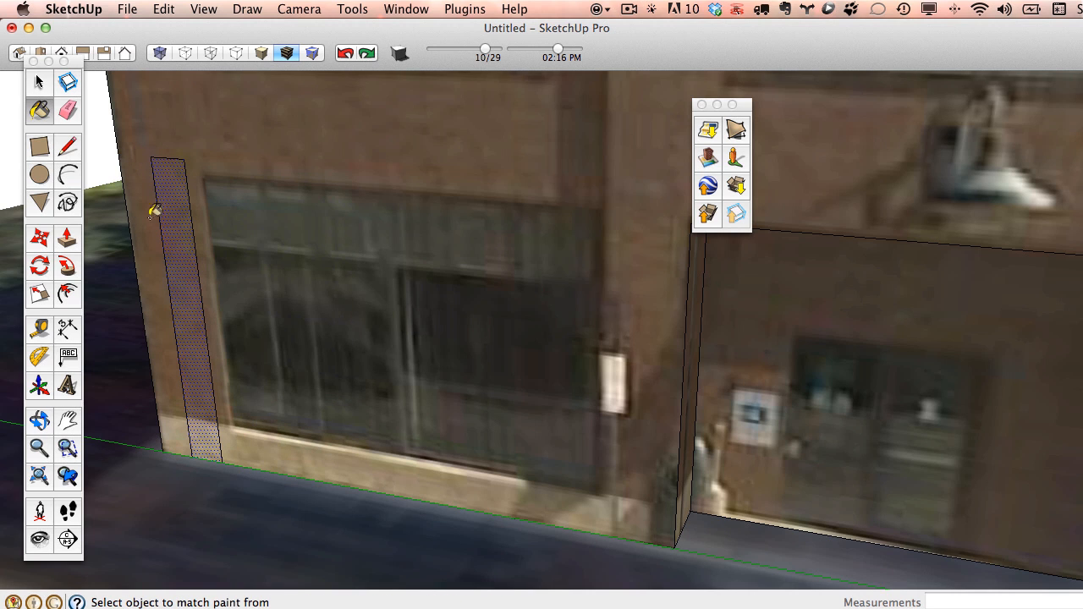
mouse_move(690, 404)
middle_mouse_down()
mouse_move(685, 387)
mouse_move(643, 407)
mouse_move(801, 407)
mouse_move(696, 412)
middle_mouse_up()
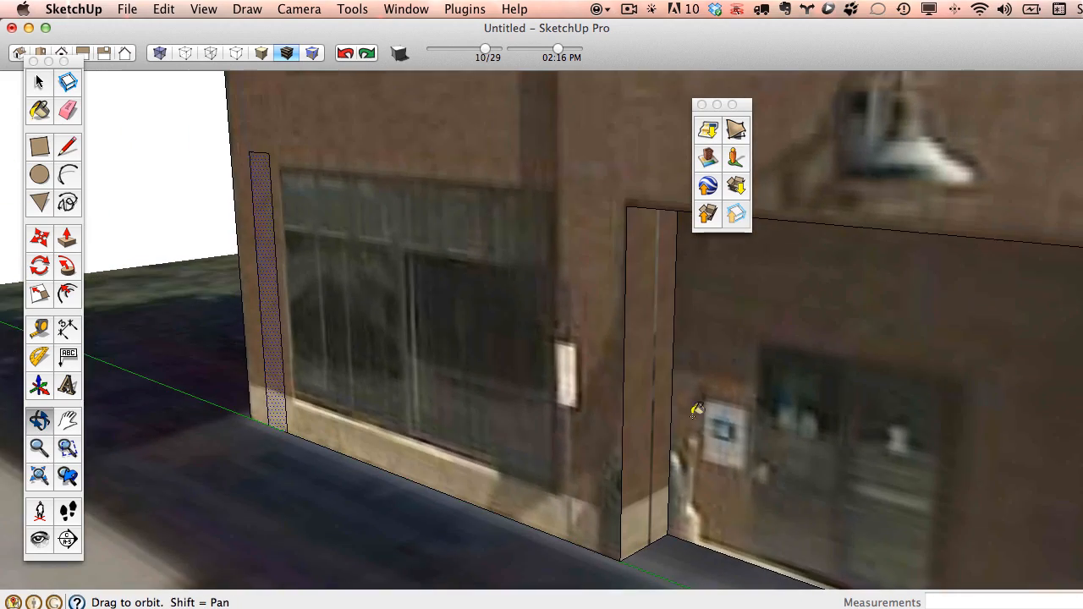
scroll(617, 407, "down", 2)
scroll(617, 407, "down", 3)
middle_click_drag(617, 407, 1004, 418)
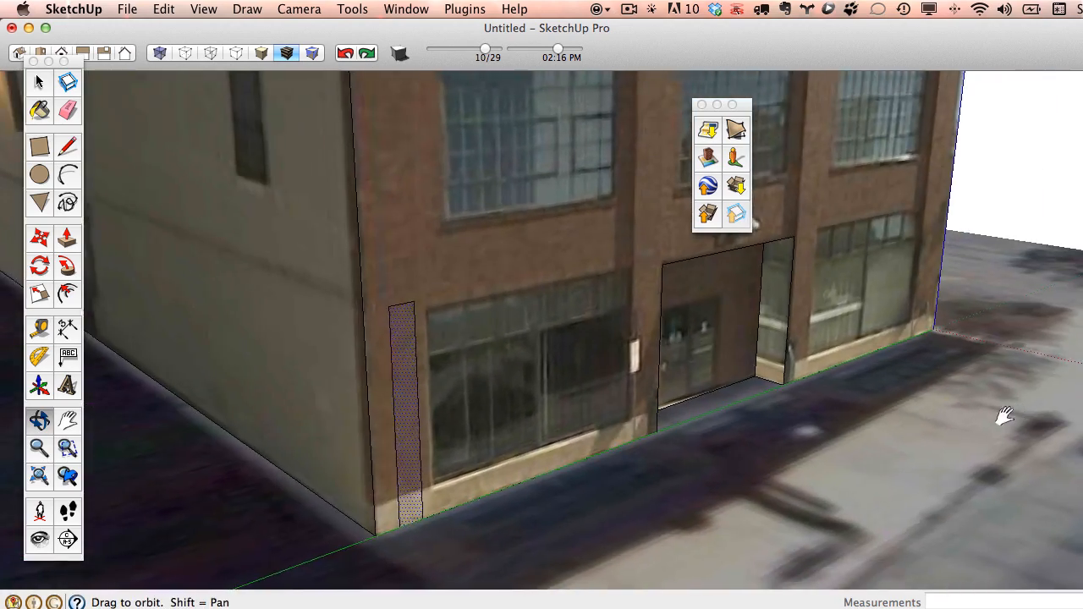
scroll(1002, 414, "up", 2)
scroll(736, 327, "up", 3)
mouse_move(834, 454)
middle_mouse_down()
mouse_move(931, 395)
mouse_move(914, 300)
mouse_move(230, 431)
mouse_move(375, 345)
middle_mouse_up()
scroll(375, 346, "down", 5)
scroll(230, 264, "up", 5)
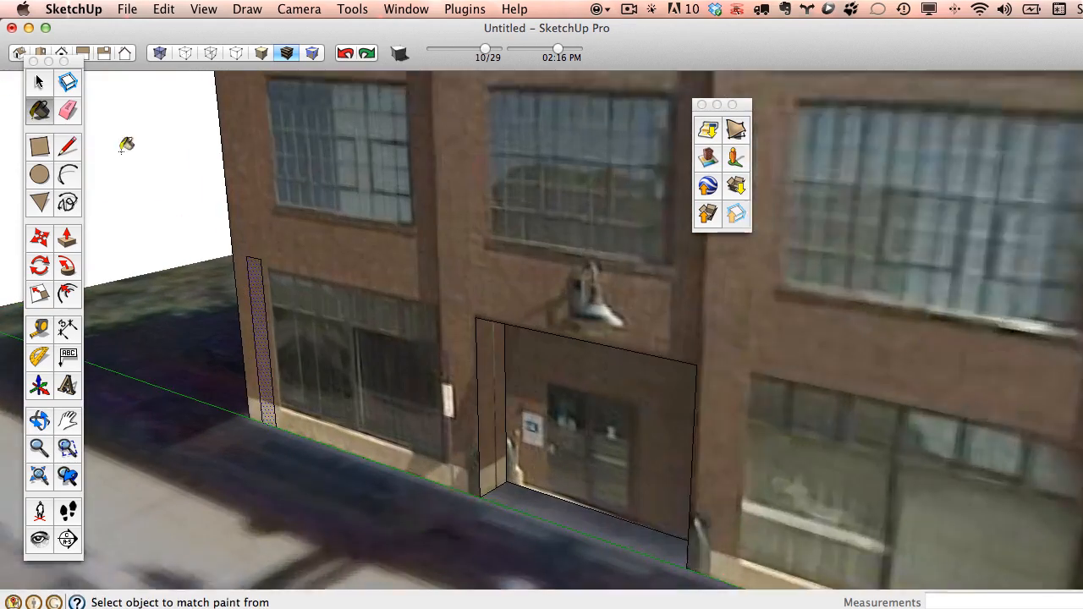
left_click(67, 111)
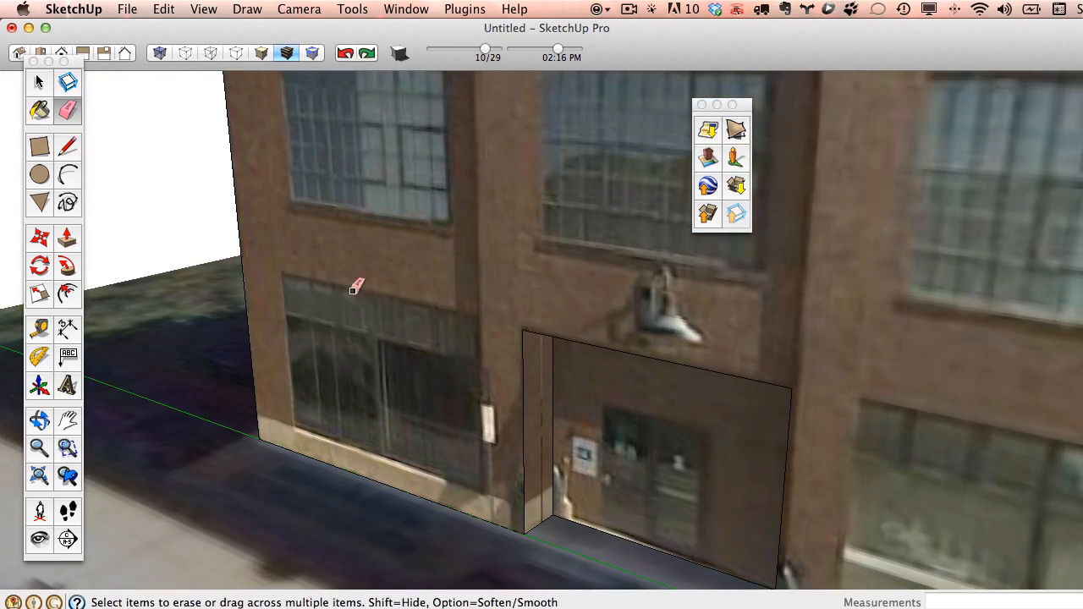
scroll(354, 288, "down", 5)
mouse_move(354, 287)
middle_mouse_down()
mouse_move(435, 270)
mouse_move(779, 310)
mouse_move(842, 345)
mouse_move(999, 341)
mouse_move(771, 341)
mouse_move(612, 454)
mouse_move(825, 334)
mouse_move(510, 300)
mouse_move(450, 310)
mouse_move(705, 352)
mouse_move(440, 268)
mouse_move(740, 312)
mouse_move(658, 355)
mouse_move(777, 388)
mouse_move(702, 406)
middle_mouse_up()
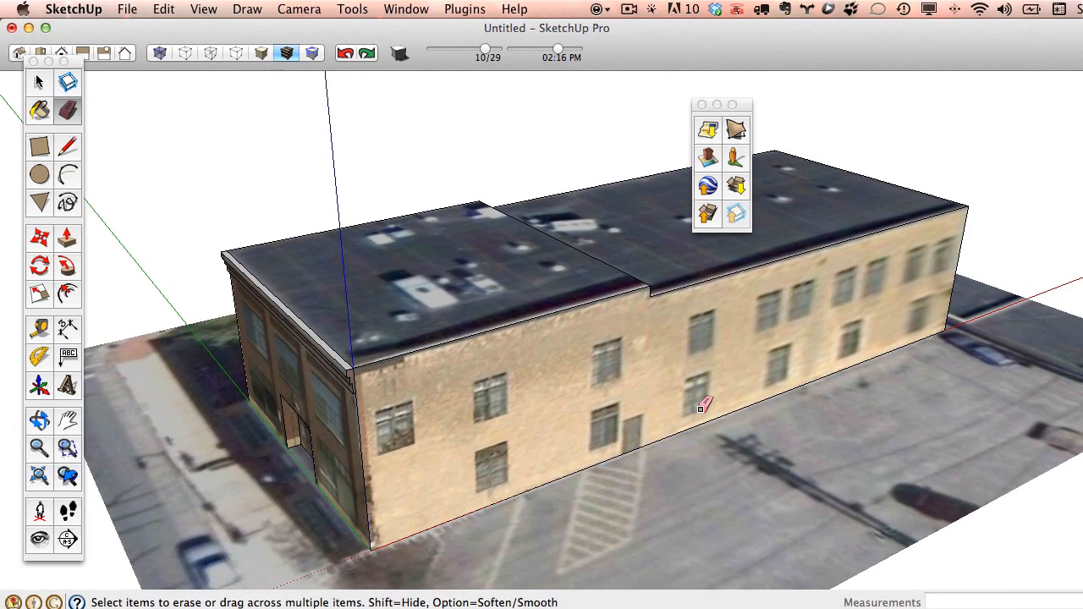
Offset the front roof face's outline inward by 1'.
mouse_move(542, 206)
middle_mouse_down()
mouse_move(612, 302)
mouse_move(419, 319)
middle_mouse_up()
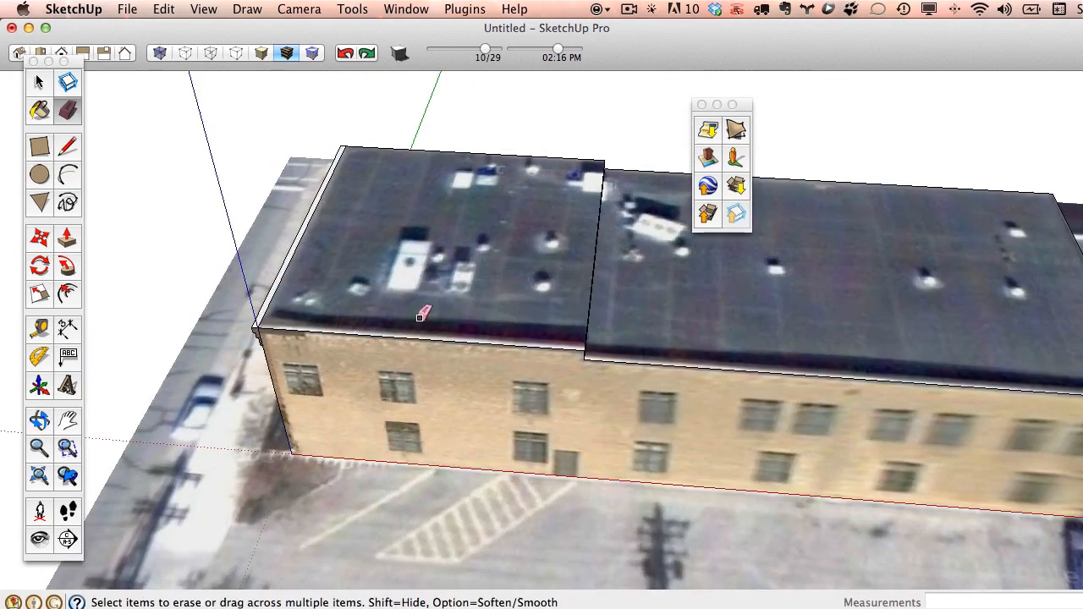
middle_click_drag(550, 328, 472, 336)
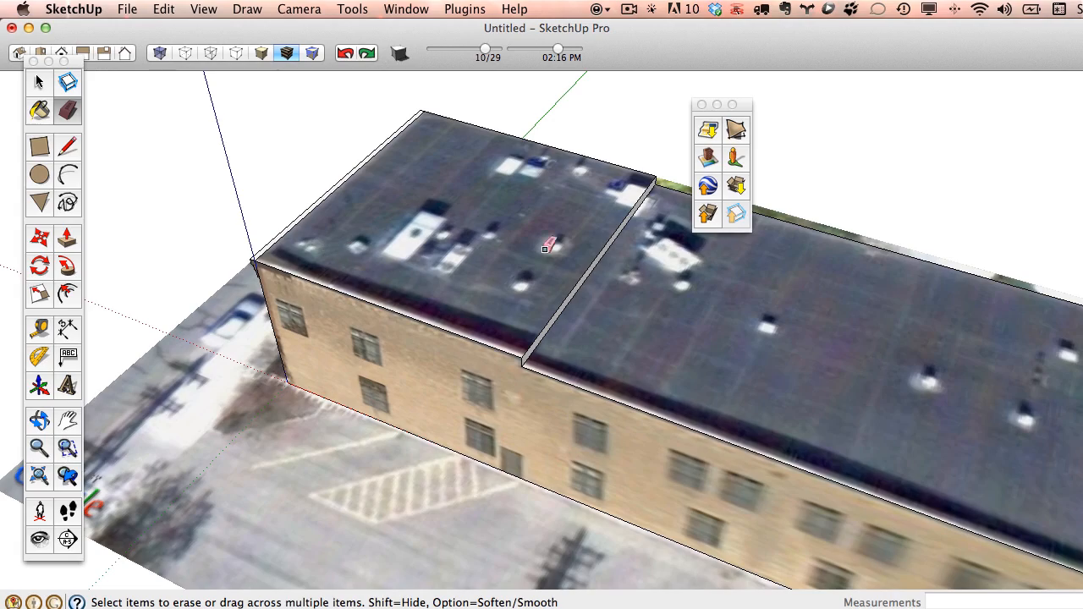
mouse_move(796, 373)
middle_mouse_down()
mouse_move(274, 170)
mouse_move(249, 106)
mouse_move(267, 44)
mouse_move(445, 274)
mouse_move(408, 194)
mouse_move(515, 208)
mouse_move(679, 187)
mouse_move(711, 315)
middle_mouse_up()
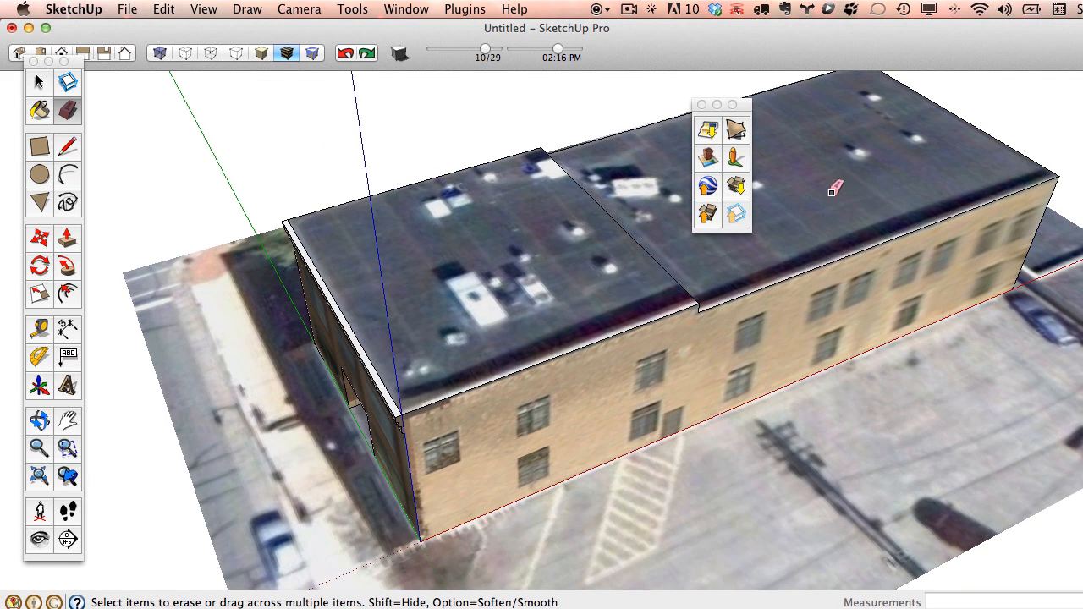
mouse_move(744, 281)
middle_mouse_down()
mouse_move(764, 368)
mouse_move(381, 185)
middle_mouse_up()
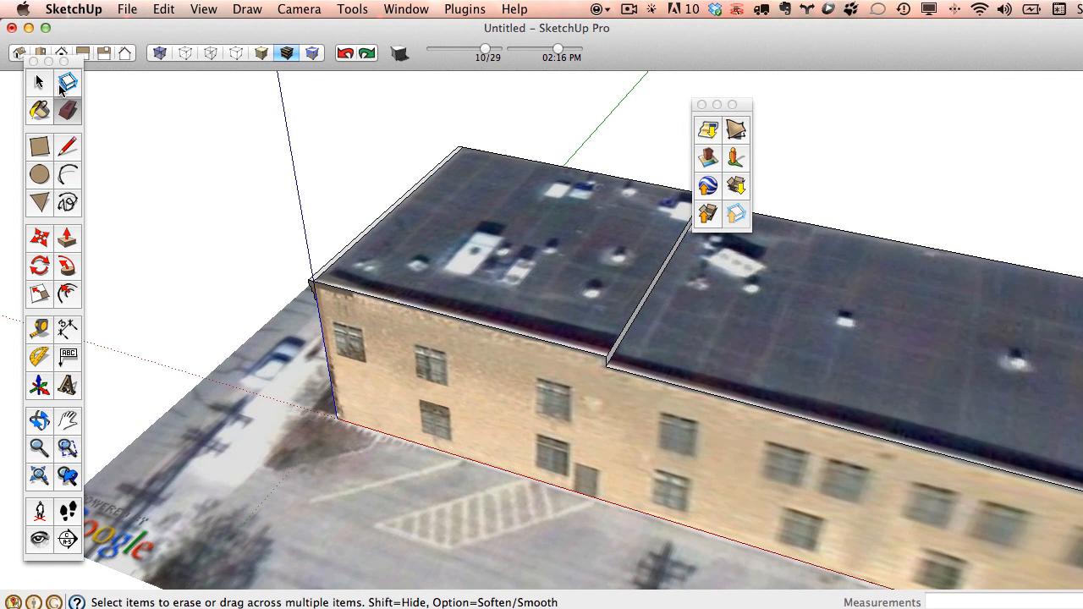
left_click(68, 294)
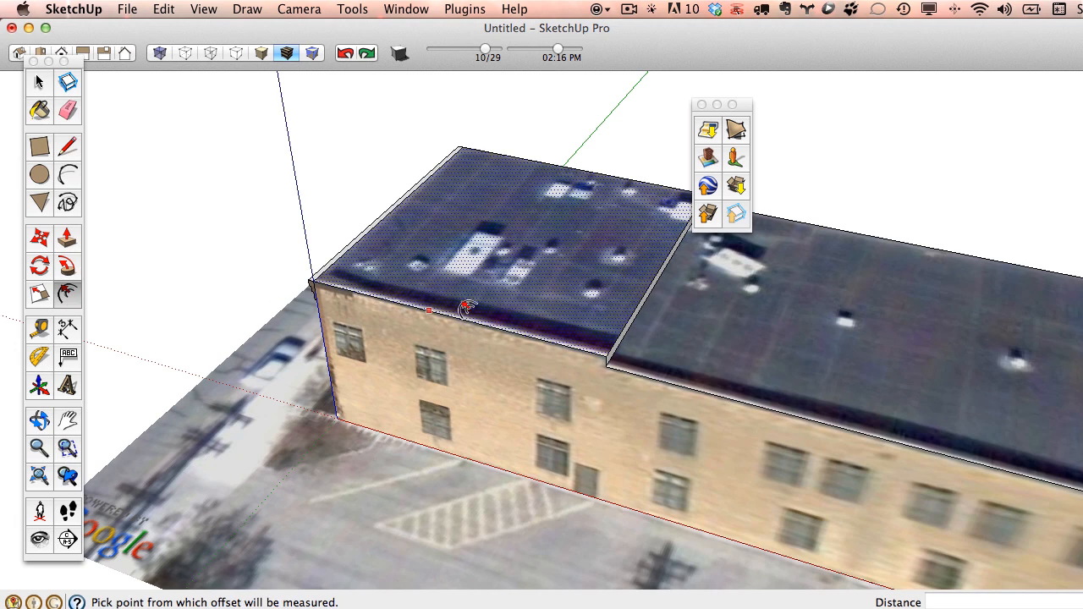
scroll(508, 317, "up", 2)
left_click(592, 326)
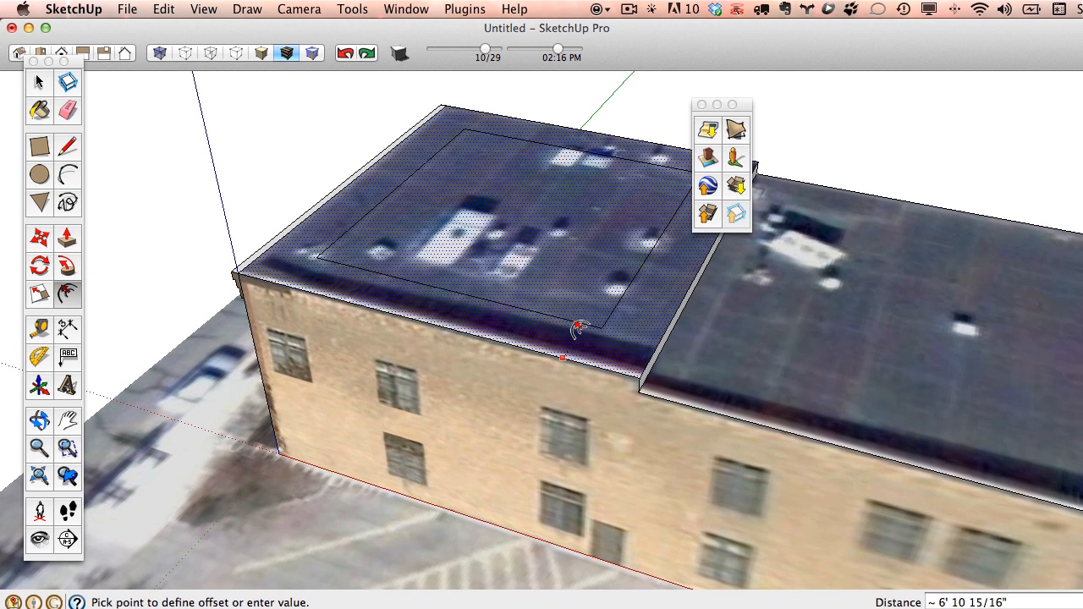
key("Return")
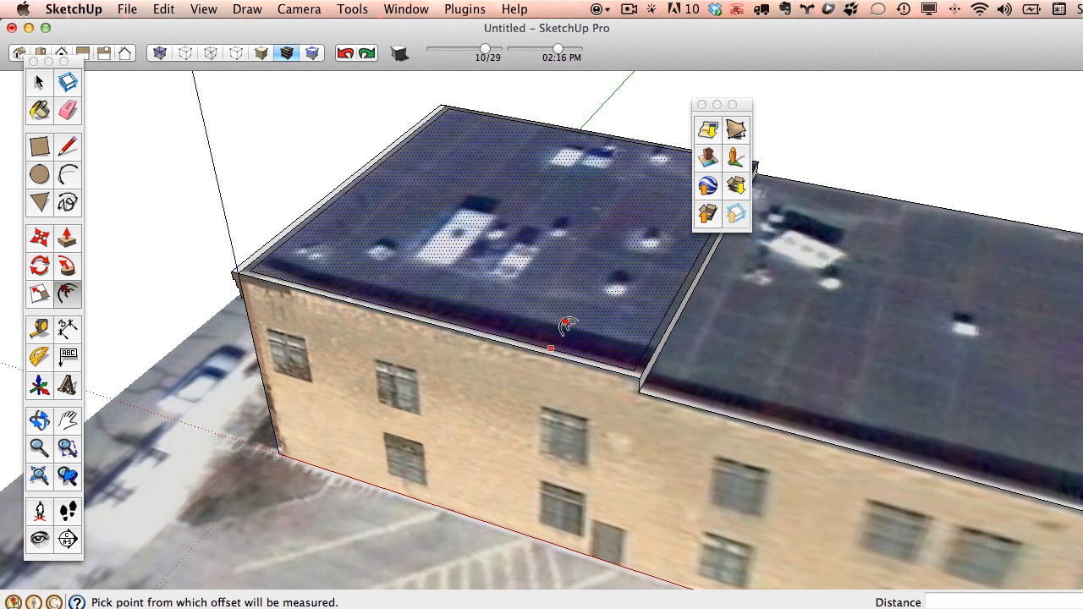
Start an inset on the rear roof and sink the inner front roof to form a parapet.
left_click(715, 409)
mouse_move(735, 367)
middle_mouse_down()
mouse_move(832, 431)
mouse_move(703, 373)
mouse_move(728, 376)
middle_mouse_up()
left_click(66, 237)
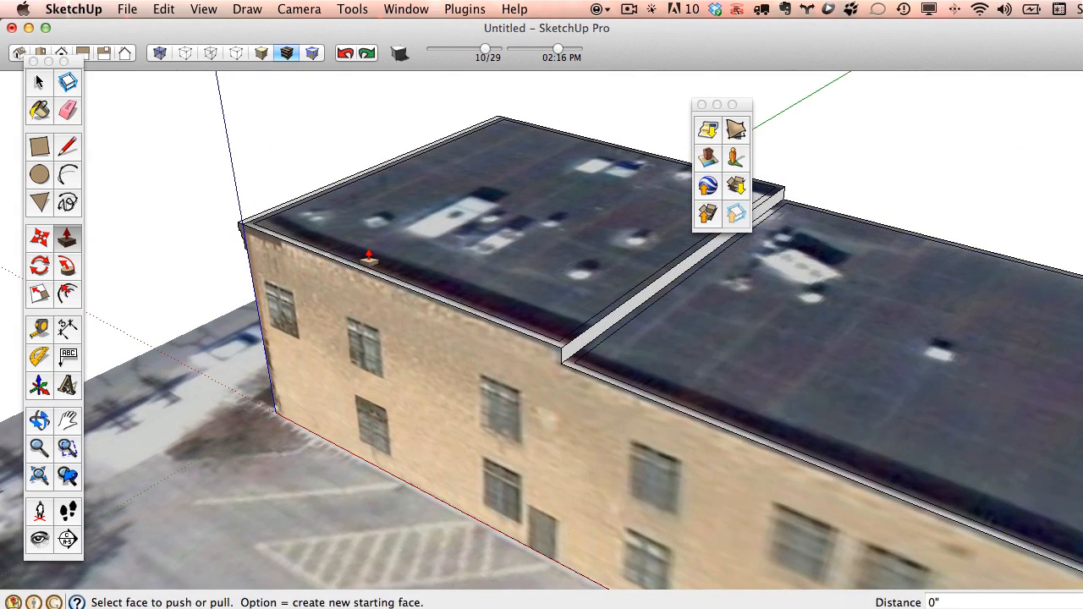
left_click_drag(578, 217, 715, 315)
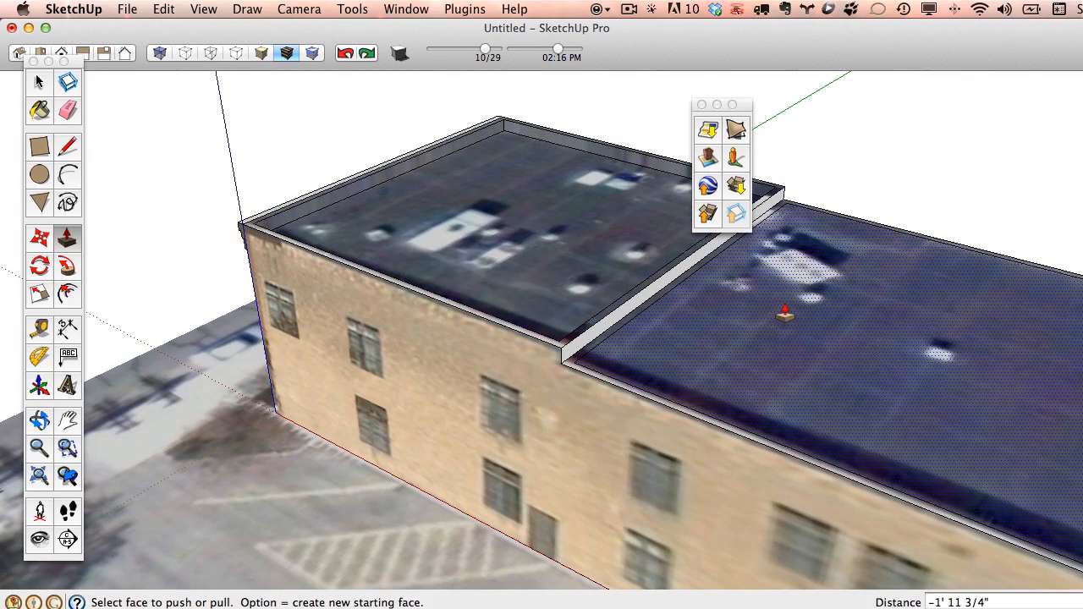
Push the parapet's inner face in to 1' and adjust the parapet face.
middle_click_drag(783, 310, 976, 313)
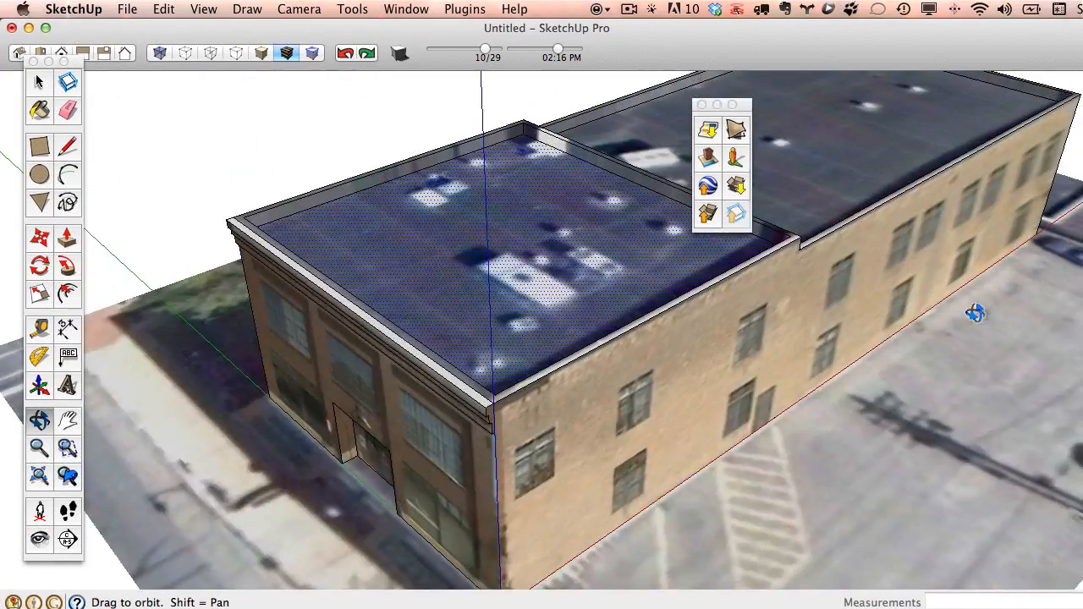
scroll(747, 386, "up", 10)
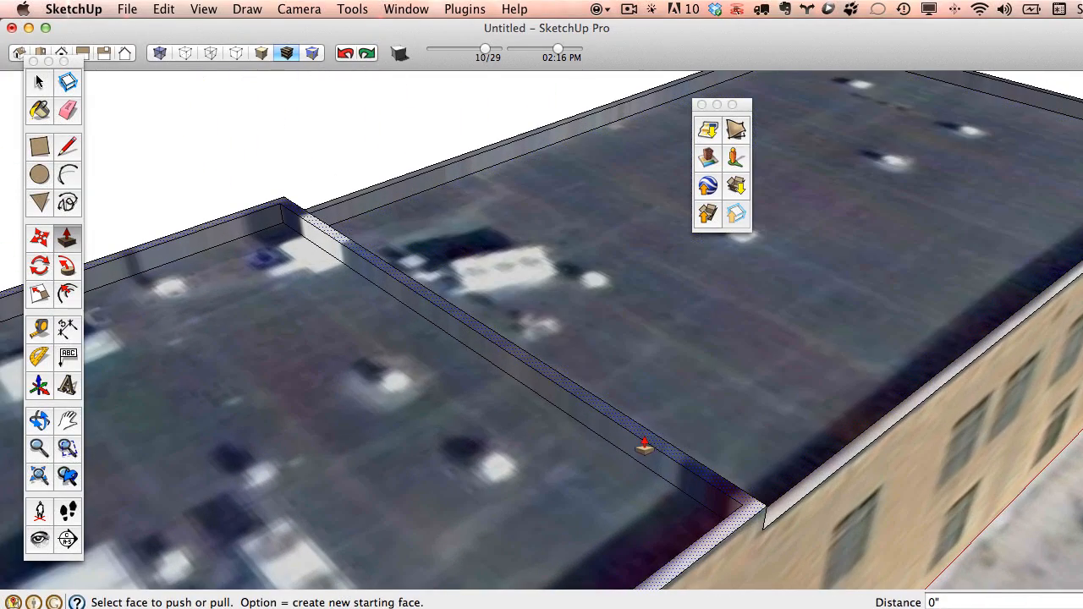
left_click(645, 457)
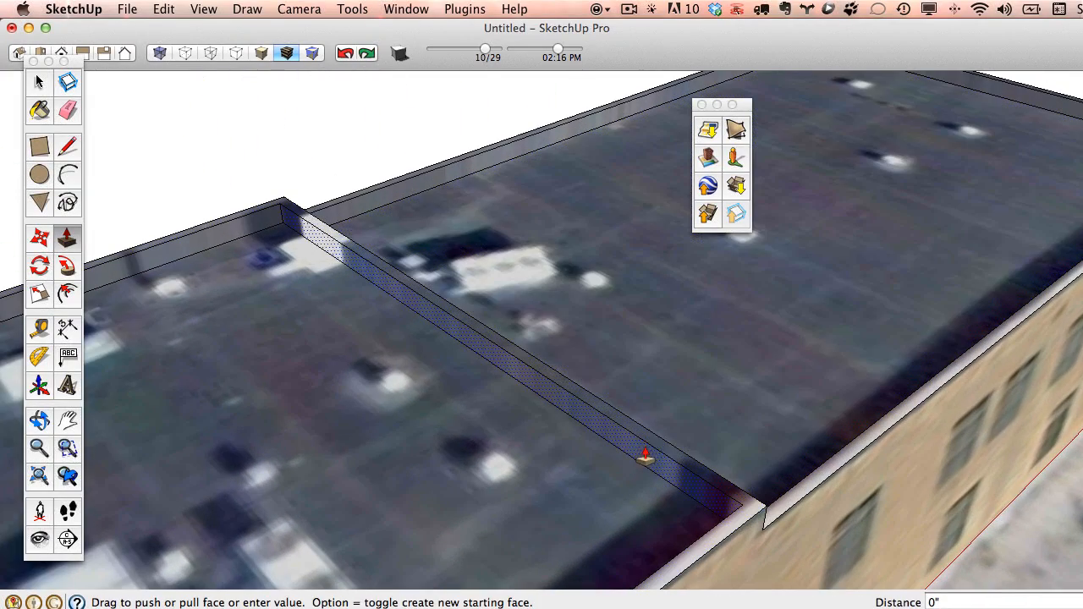
left_click(677, 446)
middle_click_drag(669, 446, 410, 295)
left_click(398, 393)
left_click(387, 378)
Orbit around the building to review the roof step and the long windowed wall.
left_click(69, 111)
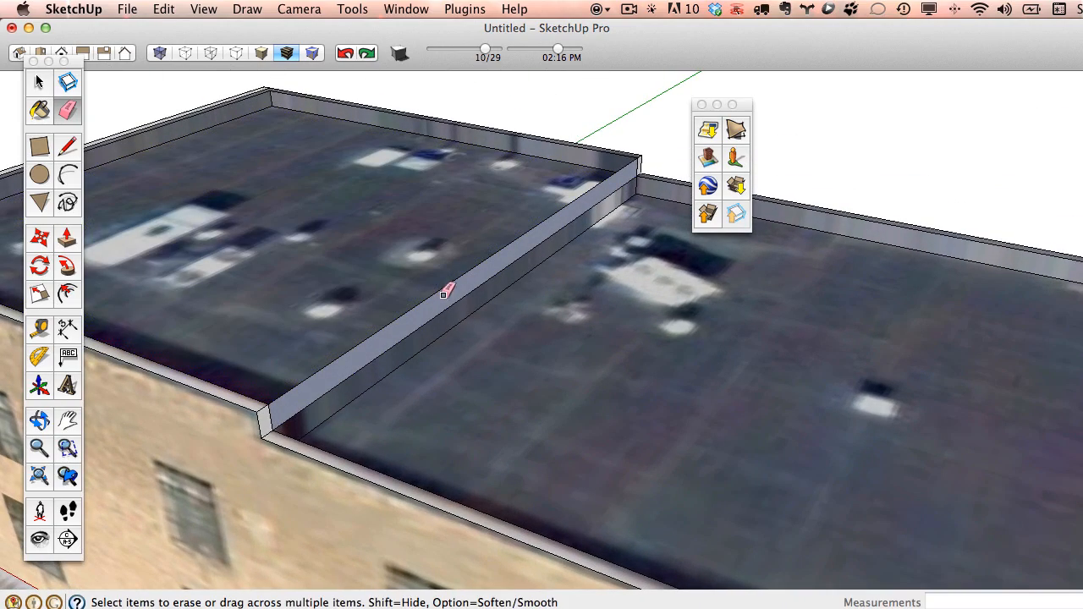
mouse_move(534, 266)
middle_mouse_down()
mouse_move(342, 211)
mouse_move(674, 271)
mouse_move(543, 299)
mouse_move(824, 303)
mouse_move(708, 259)
mouse_move(395, 291)
mouse_move(511, 299)
mouse_move(443, 295)
middle_mouse_up()
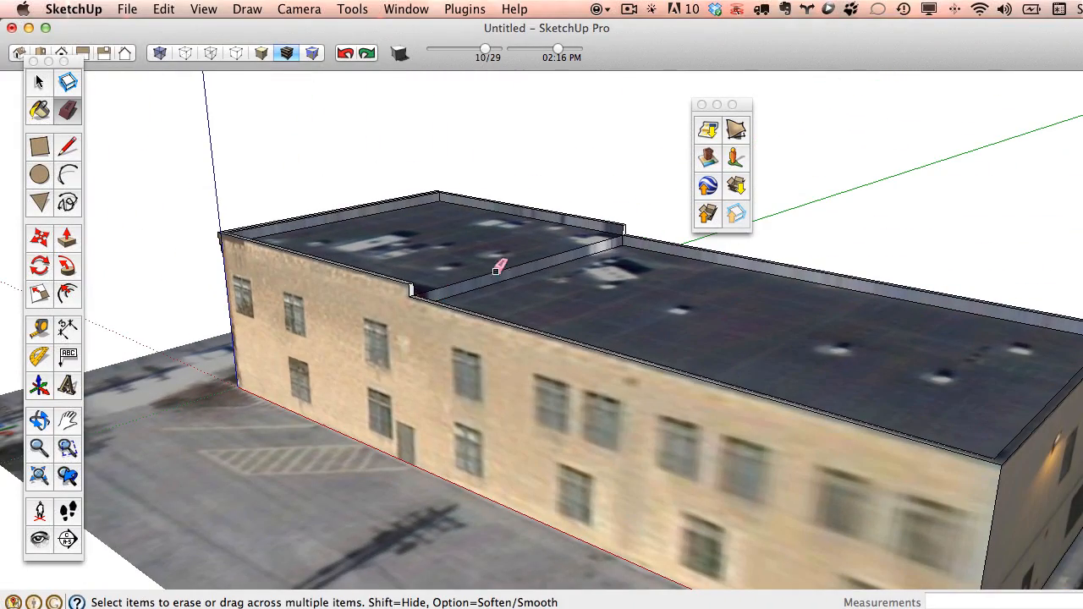
mouse_move(522, 296)
middle_mouse_down()
mouse_move(331, 273)
mouse_move(437, 317)
mouse_move(718, 346)
mouse_move(557, 317)
mouse_move(657, 314)
middle_mouse_up()
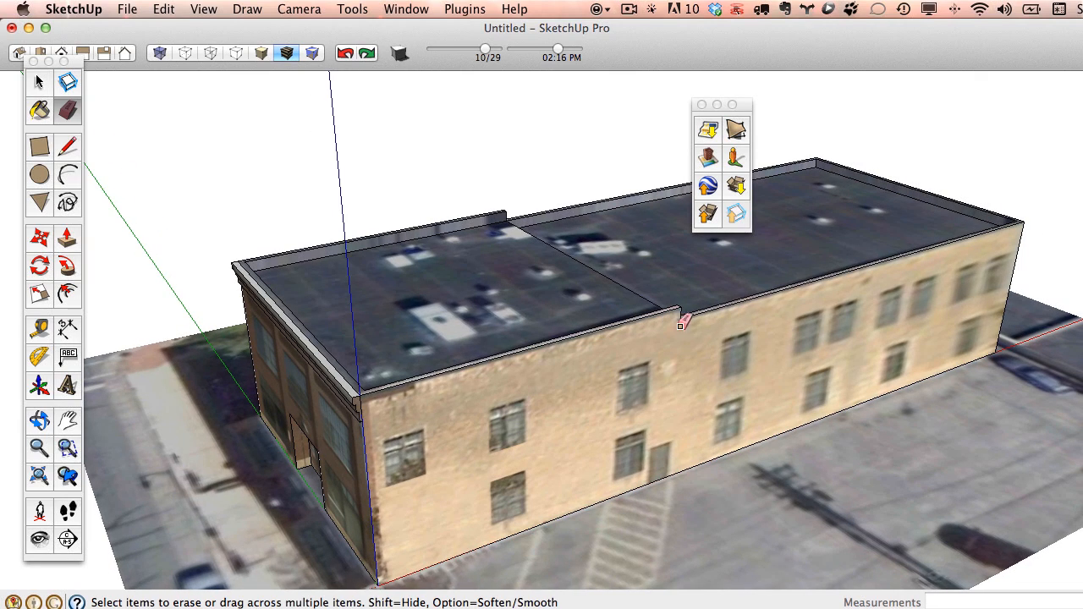
scroll(713, 337, "up", 5)
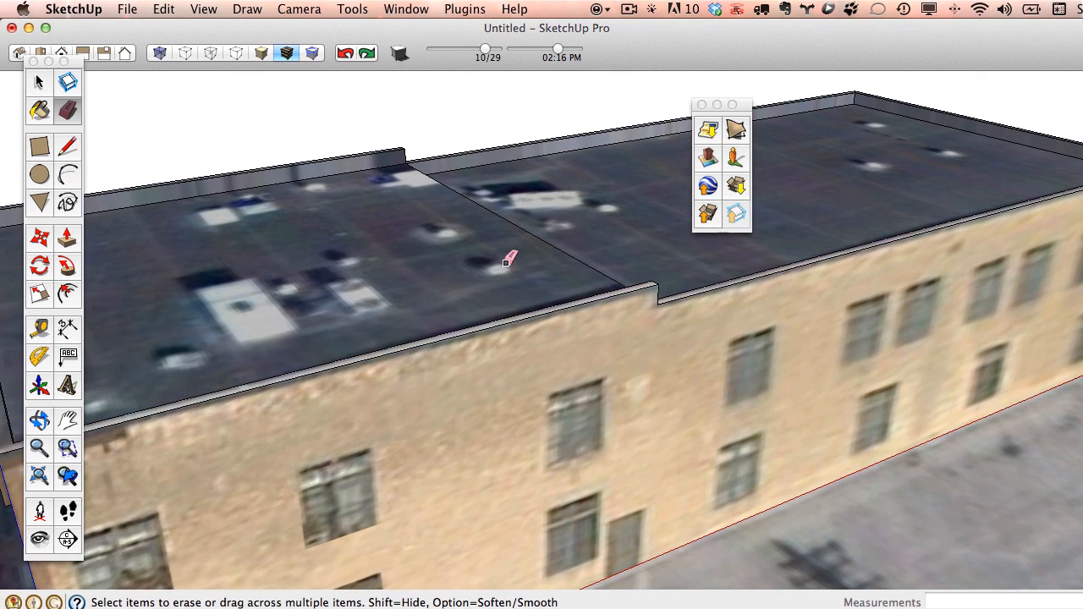
scroll(377, 227, "down", 3)
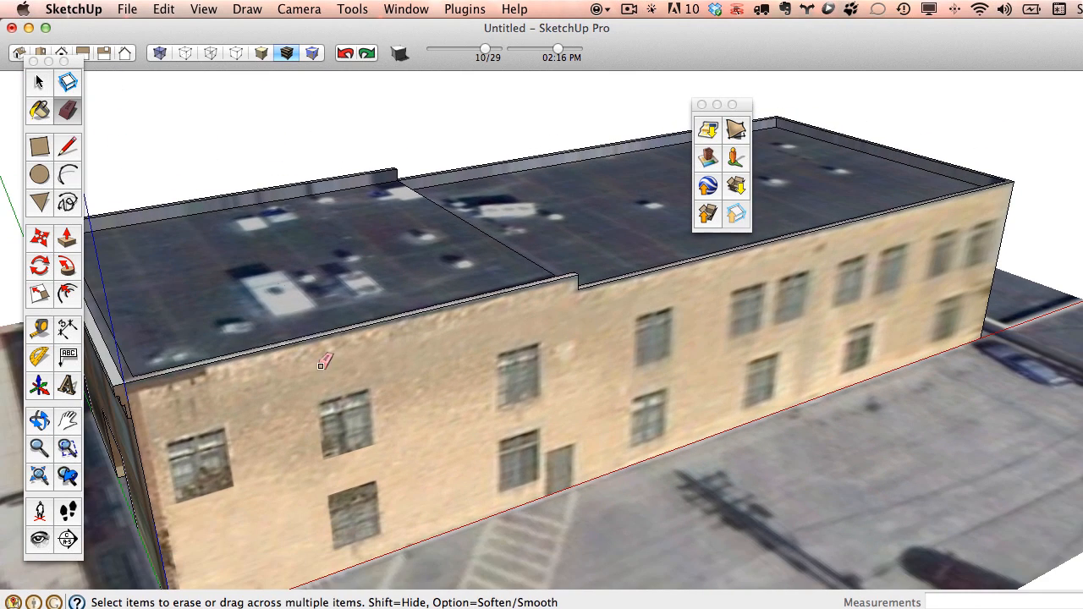
Draw a thin rectangle band across the front wall and give it a unique texture.
left_click(40, 147)
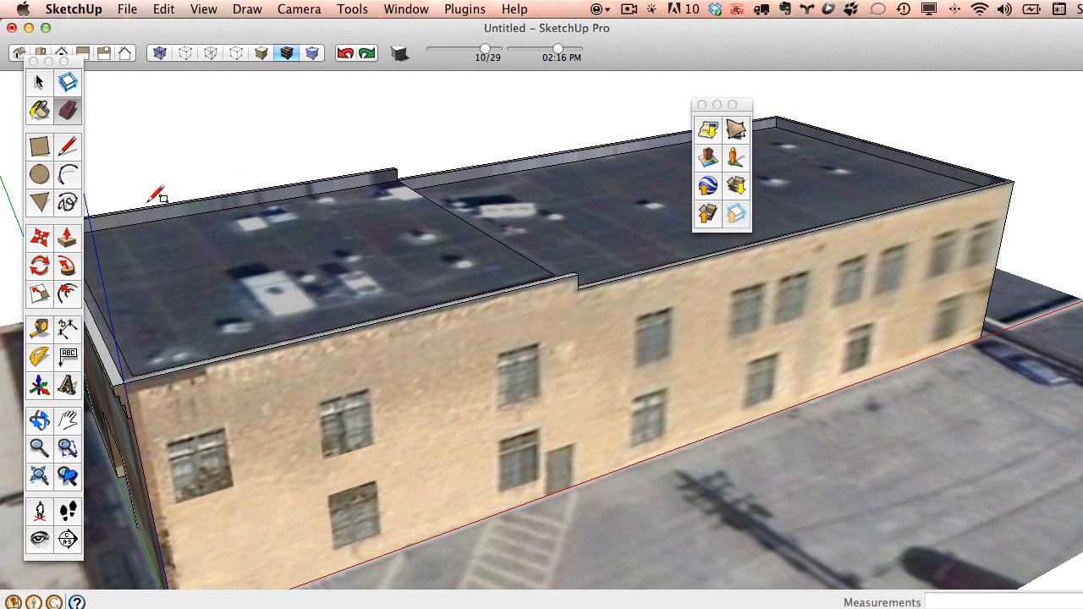
left_click(335, 358)
left_click(533, 336)
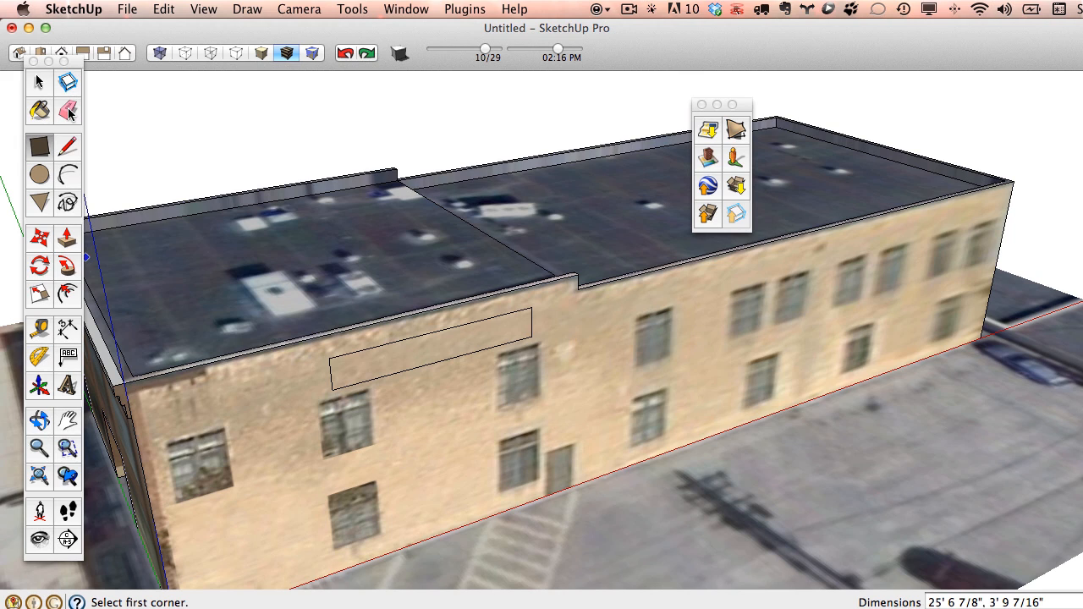
left_click(39, 112)
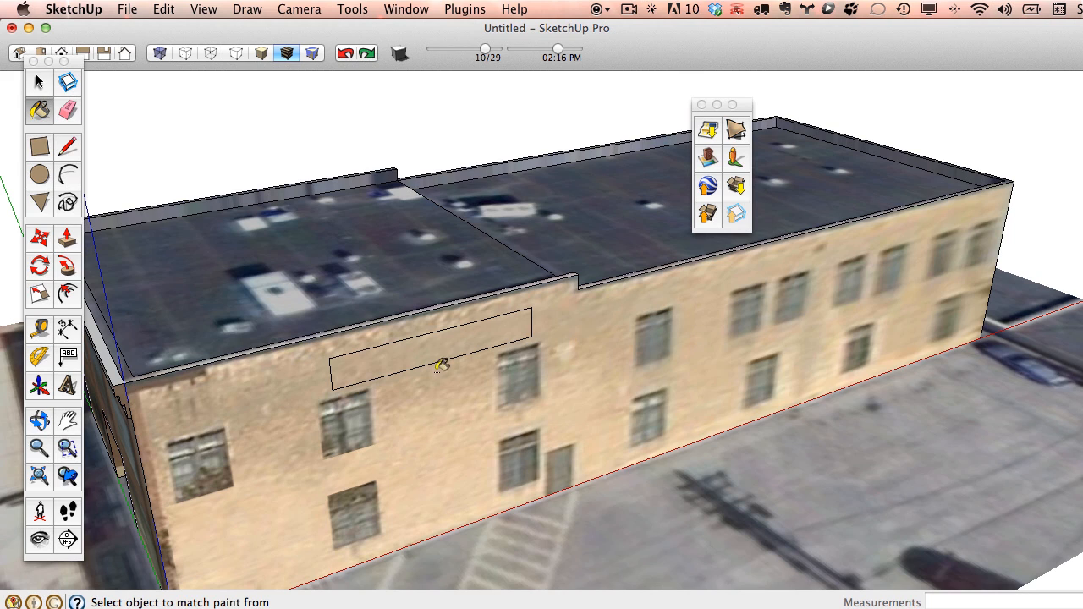
left_click(32, 78)
right_click(425, 349)
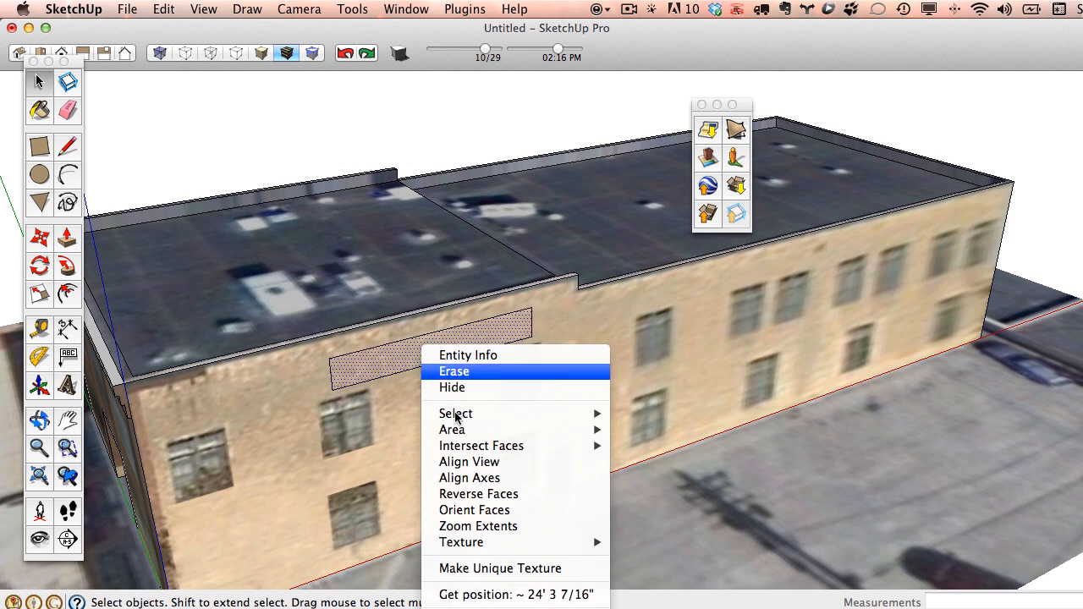
left_click(502, 571)
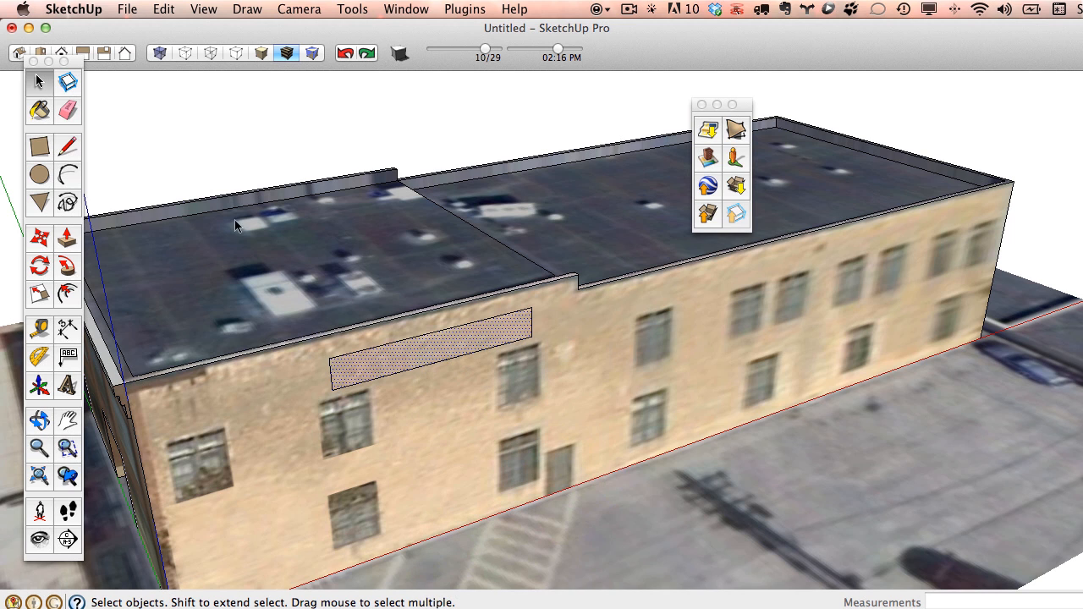
Sample the tan colour and paint the far, rear, front and outer parapet strips tan.
left_click(45, 116)
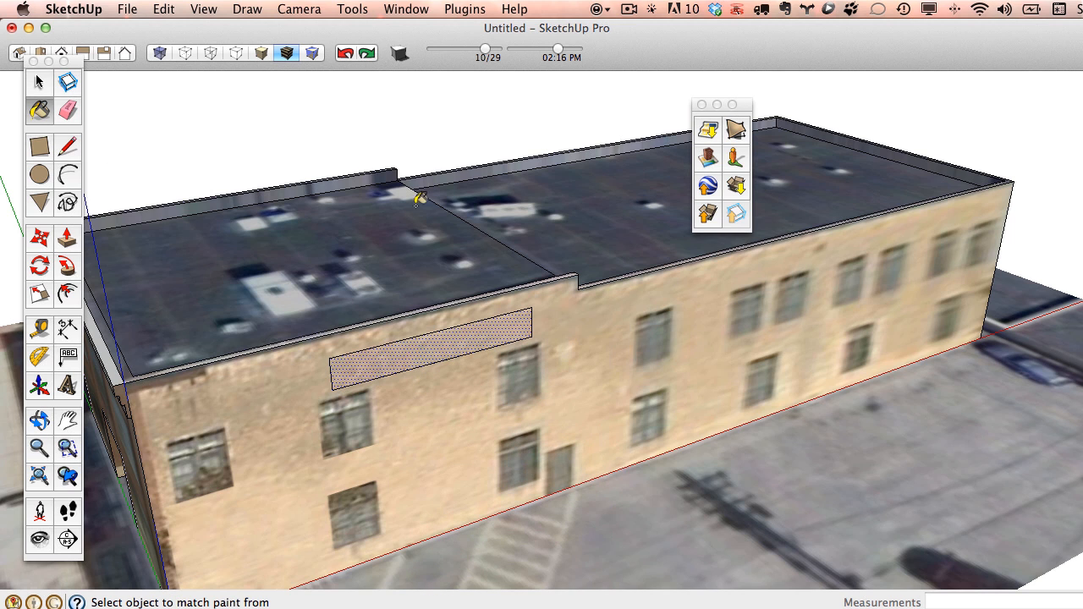
scroll(418, 198, "up", 3)
scroll(433, 166, "down", 3)
middle_click_drag(381, 169, 372, 277)
scroll(374, 190, "up", 3)
left_click(256, 178)
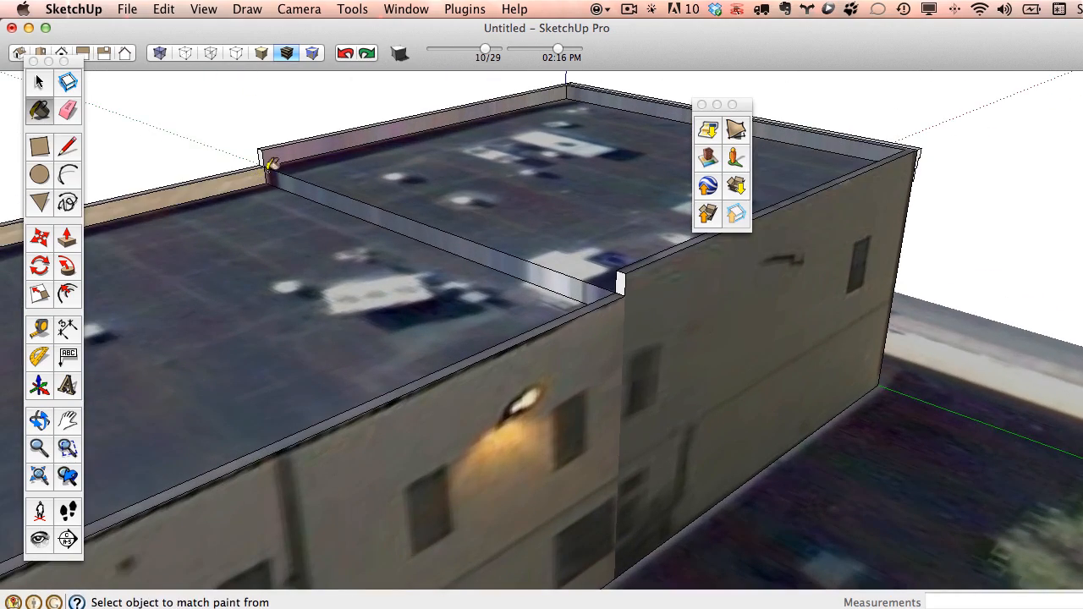
left_click(289, 154)
left_click(630, 95)
middle_click_drag(630, 95, 1009, 200)
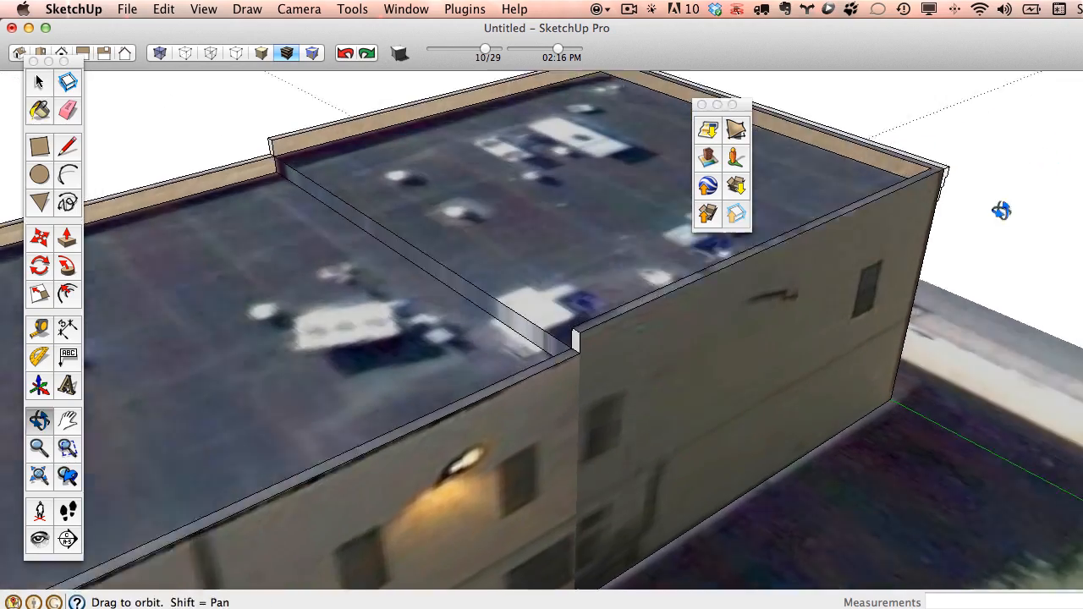
scroll(948, 152, "up", 5)
left_click(924, 175)
left_click(933, 167)
scroll(895, 198, "down", 6)
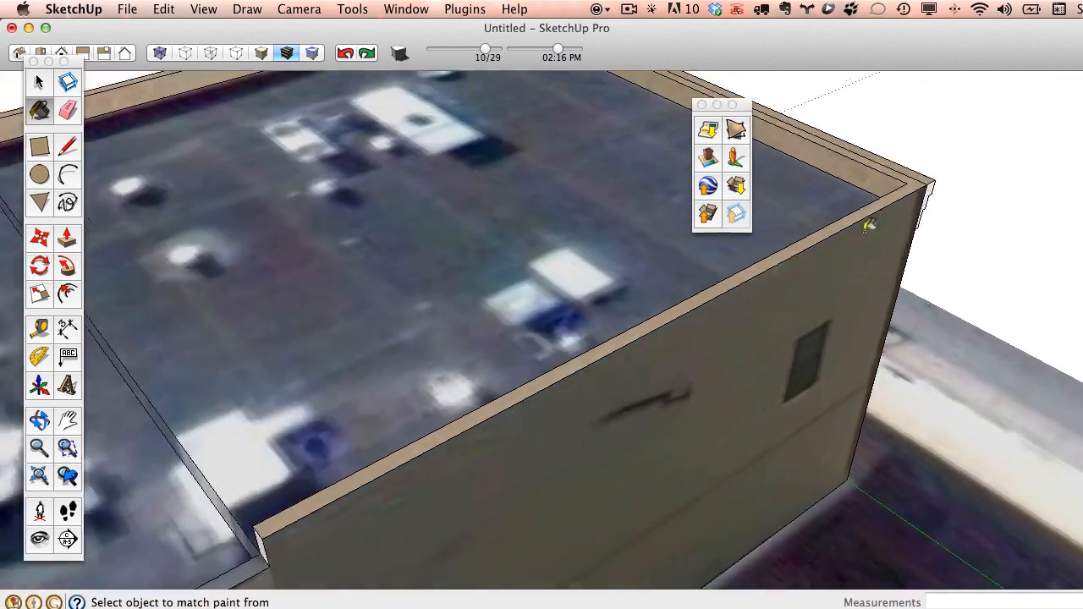
middle_click_drag(465, 296, 517, 289)
Orbit to a top-down roof view and start a rectangle over the white rooftop unit.
key("b")
scroll(692, 390, "up", 3)
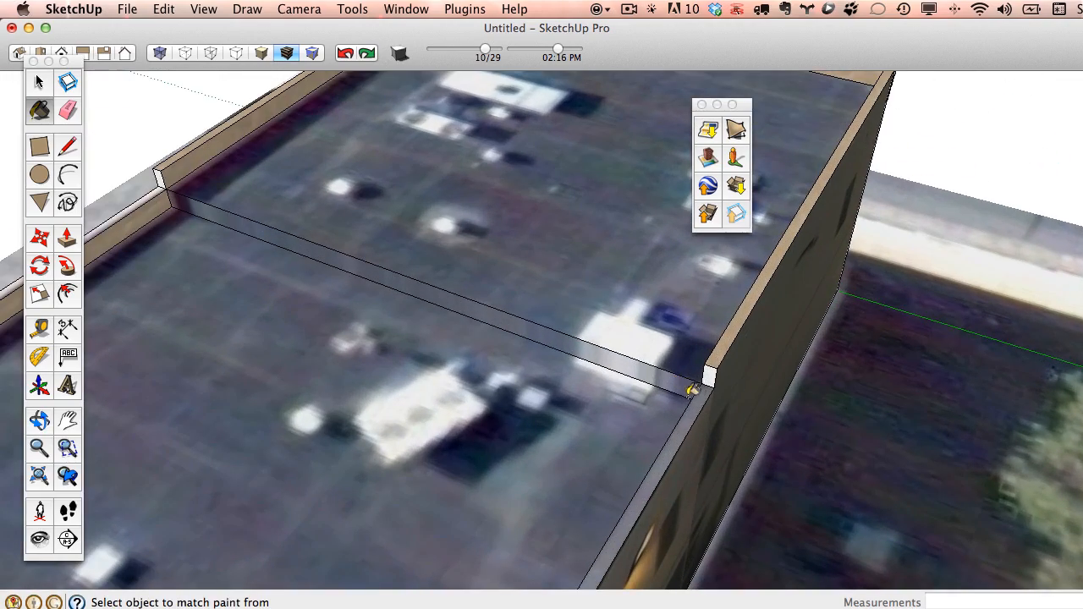
scroll(598, 314, "down", 4)
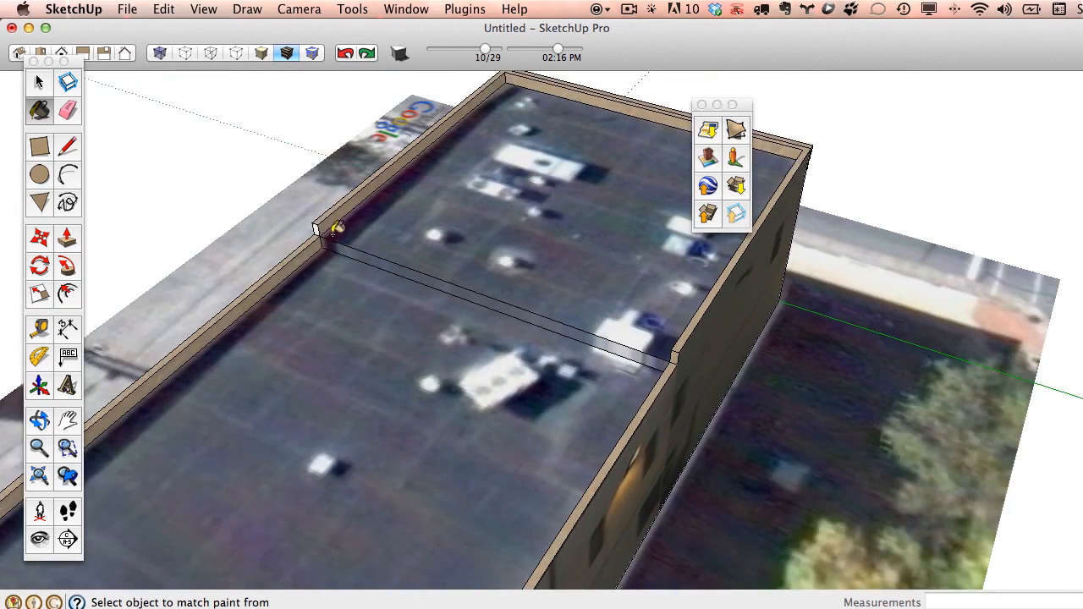
scroll(313, 226, "up", 5)
scroll(310, 227, "down", 6)
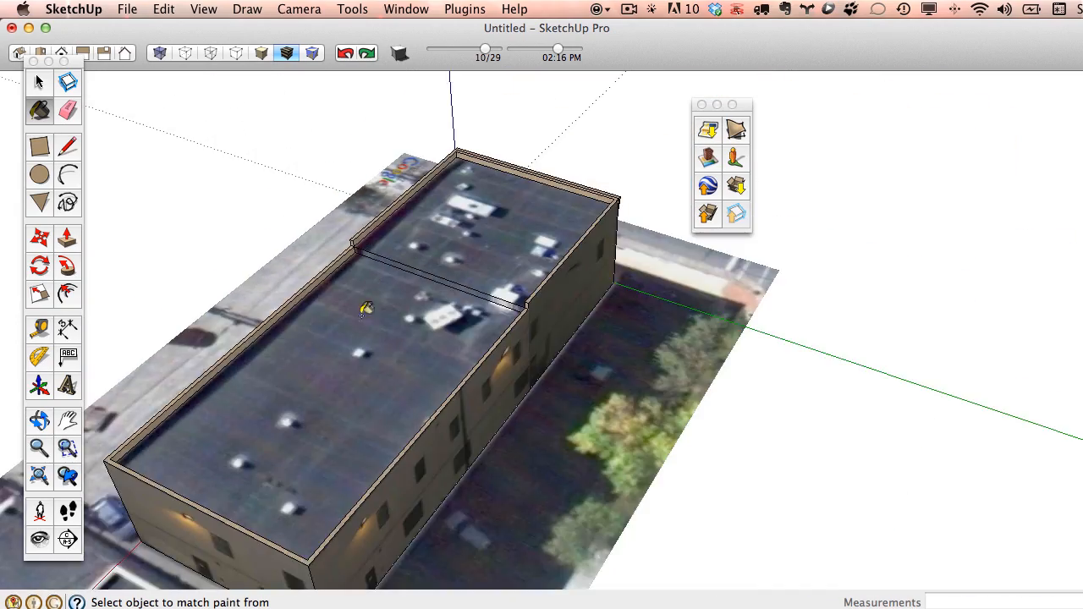
mouse_move(357, 308)
middle_mouse_down()
mouse_move(649, 339)
mouse_move(761, 249)
middle_mouse_up()
scroll(779, 302, "up", 2)
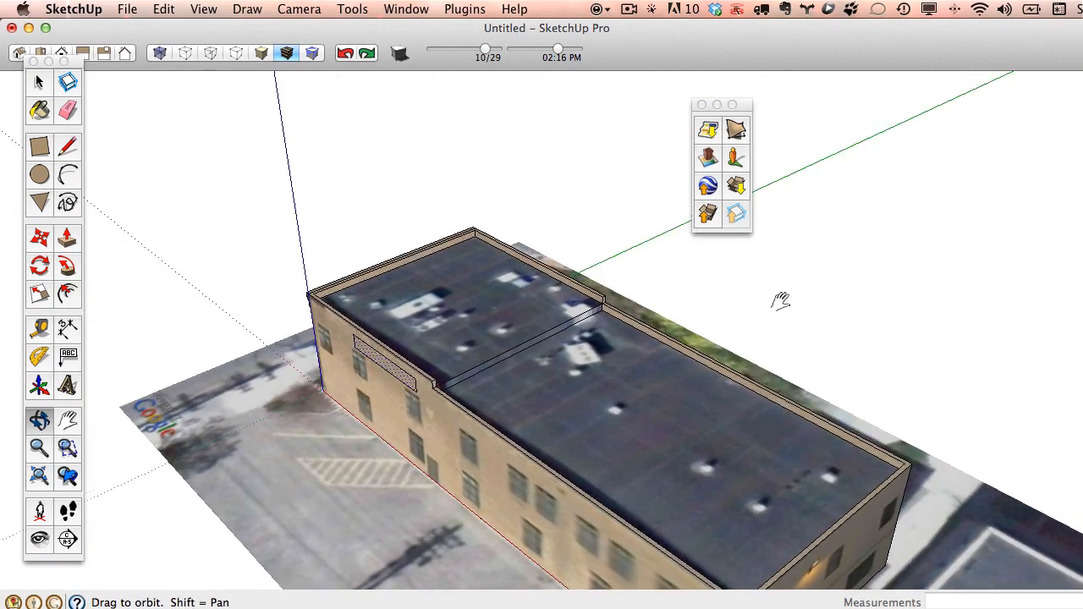
scroll(421, 281, "up", 4)
mouse_move(420, 280)
middle_mouse_down()
mouse_move(508, 367)
mouse_move(415, 355)
middle_mouse_up()
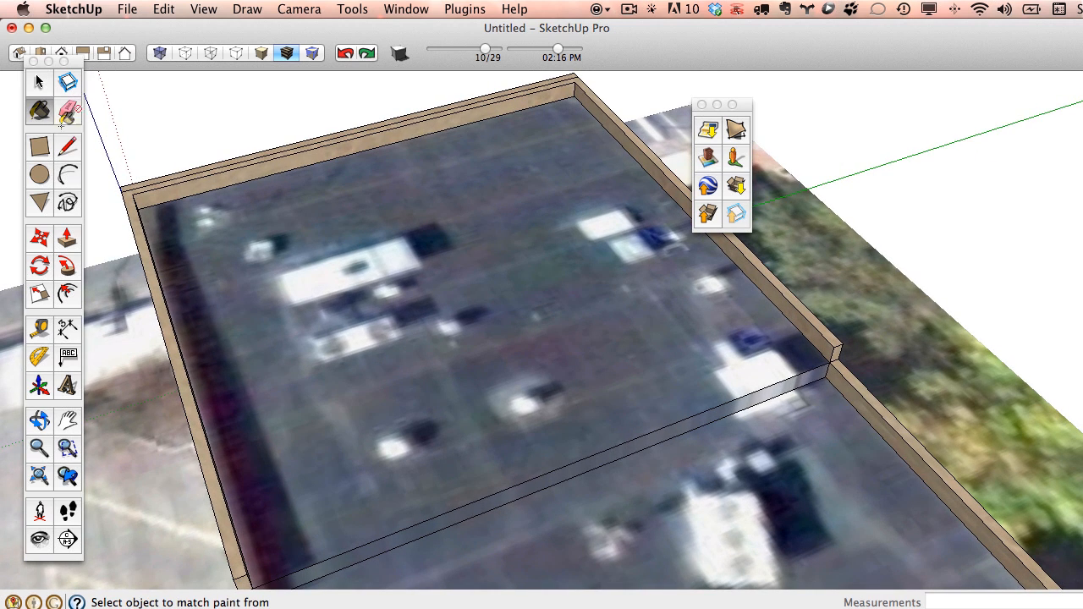
key("r")
left_click(280, 275)
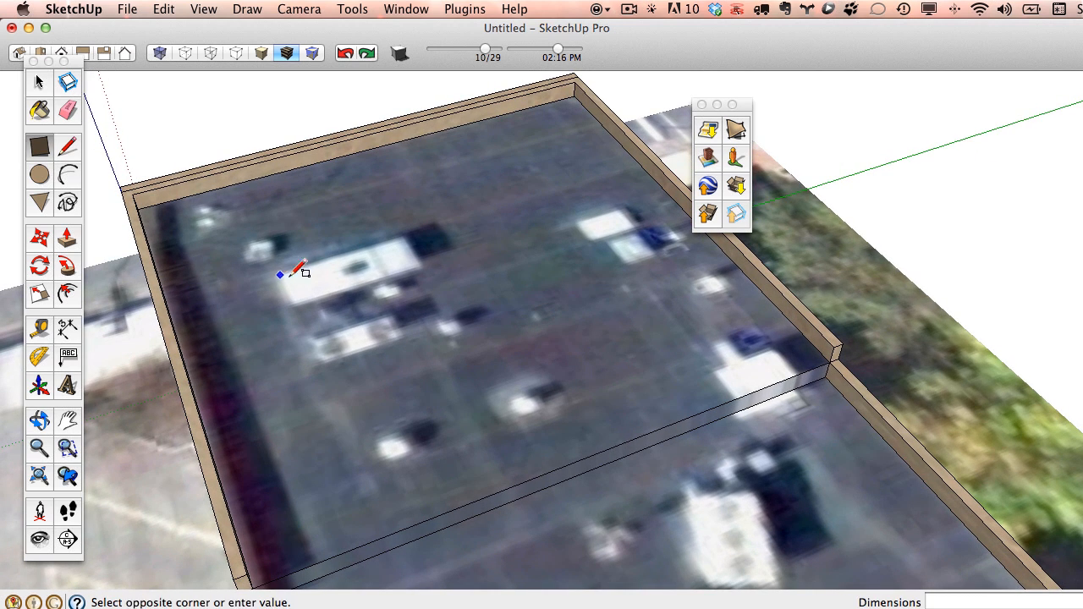
Finish the rectangle over the first rooftop unit and raise it into a box.
left_click(425, 265)
left_click(70, 238)
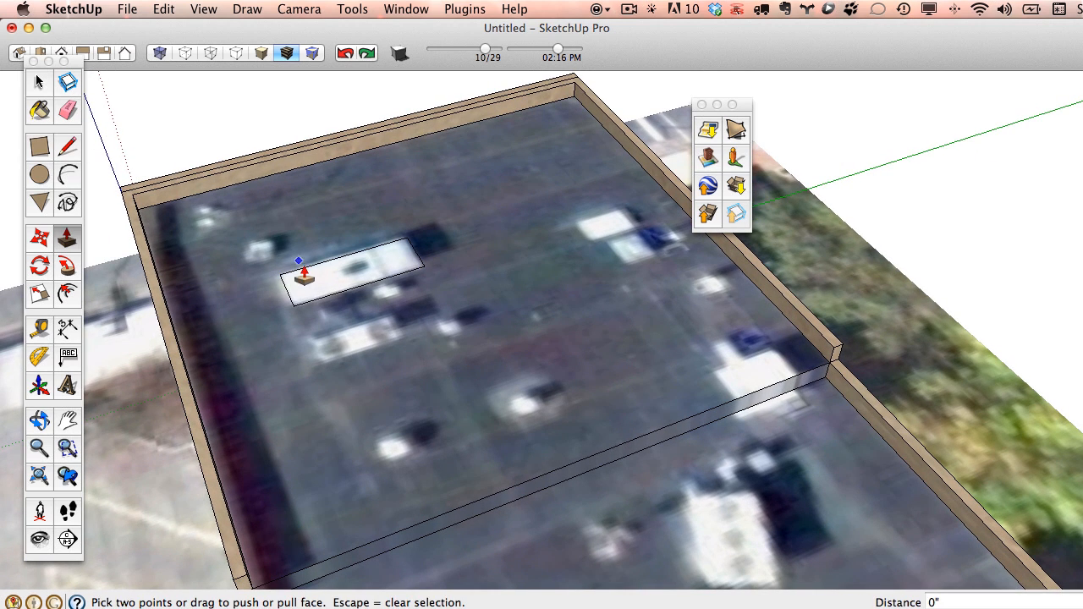
left_click(325, 285)
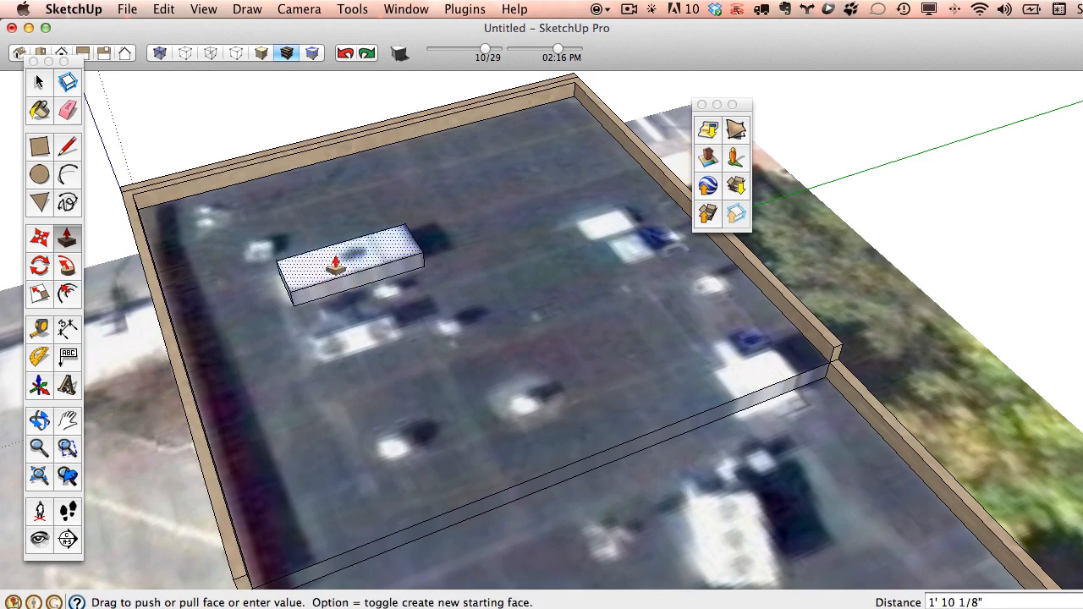
left_click(337, 261)
middle_click_drag(398, 328, 593, 188)
Draw a second rectangle beside the first unit and pull it up into a box.
left_click(39, 148)
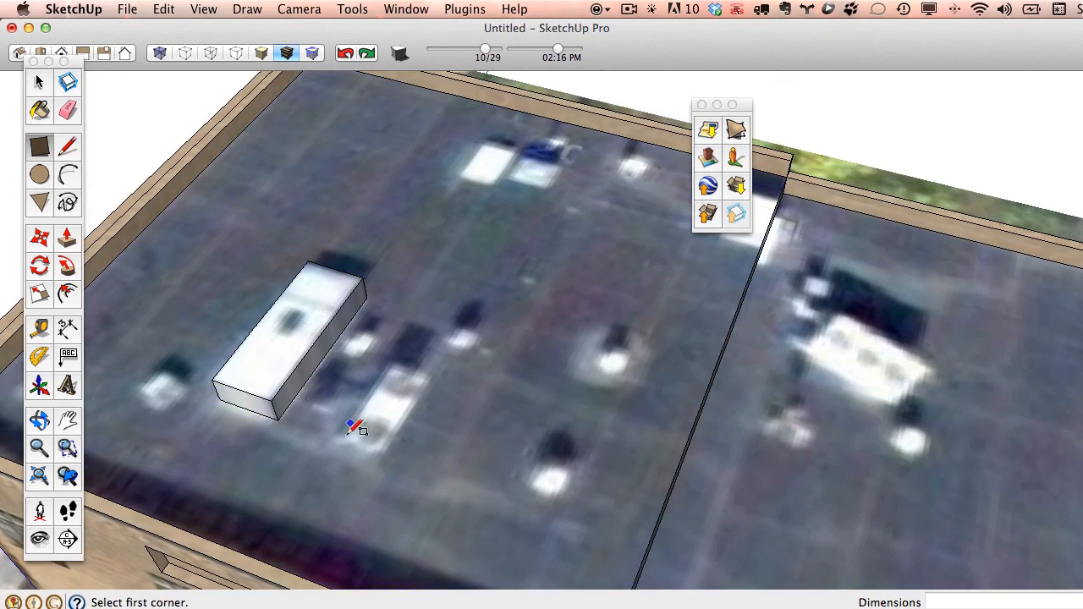
left_click(342, 440)
left_click(442, 367)
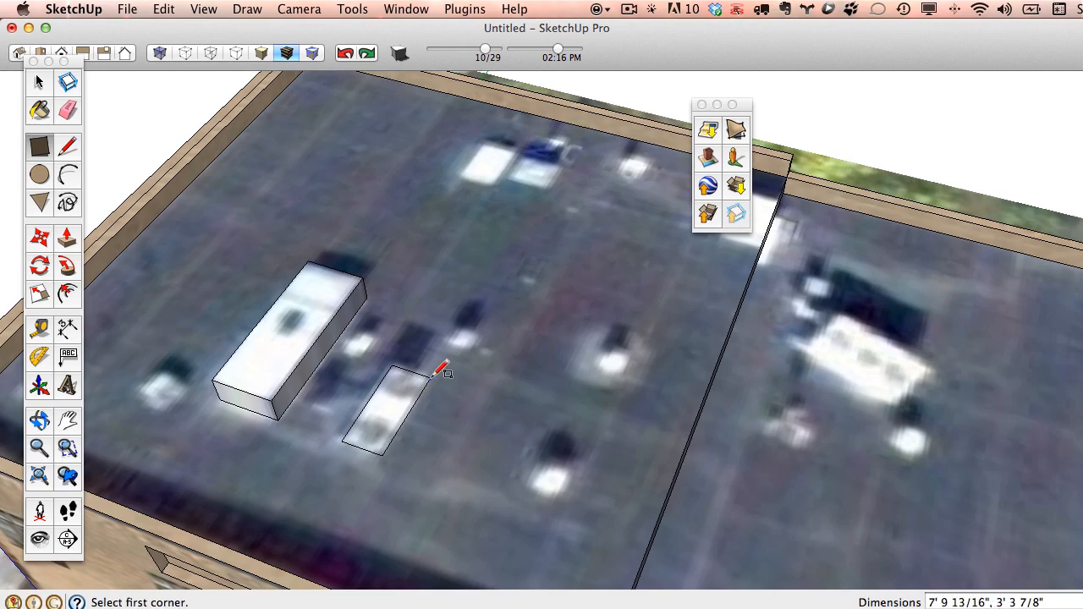
middle_click_drag(443, 367, 389, 321)
left_click(68, 238)
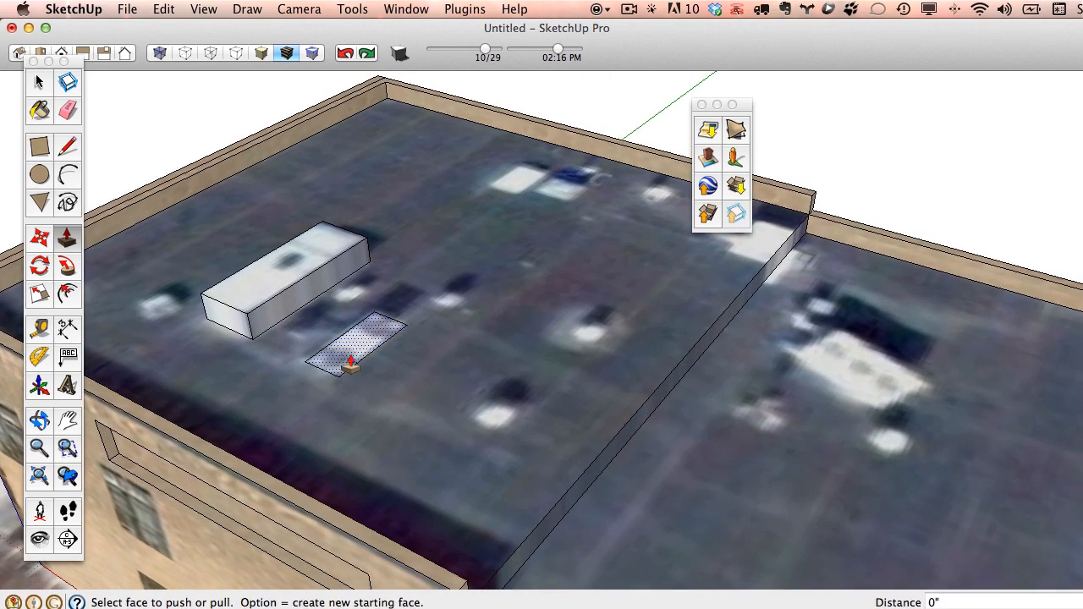
left_click_drag(349, 341, 391, 339)
middle_click_drag(517, 383, 280, 294)
Outline the white unit on the lower roof with lines and raise it about 2 feet.
left_click(67, 145)
scroll(604, 292, "up", 5)
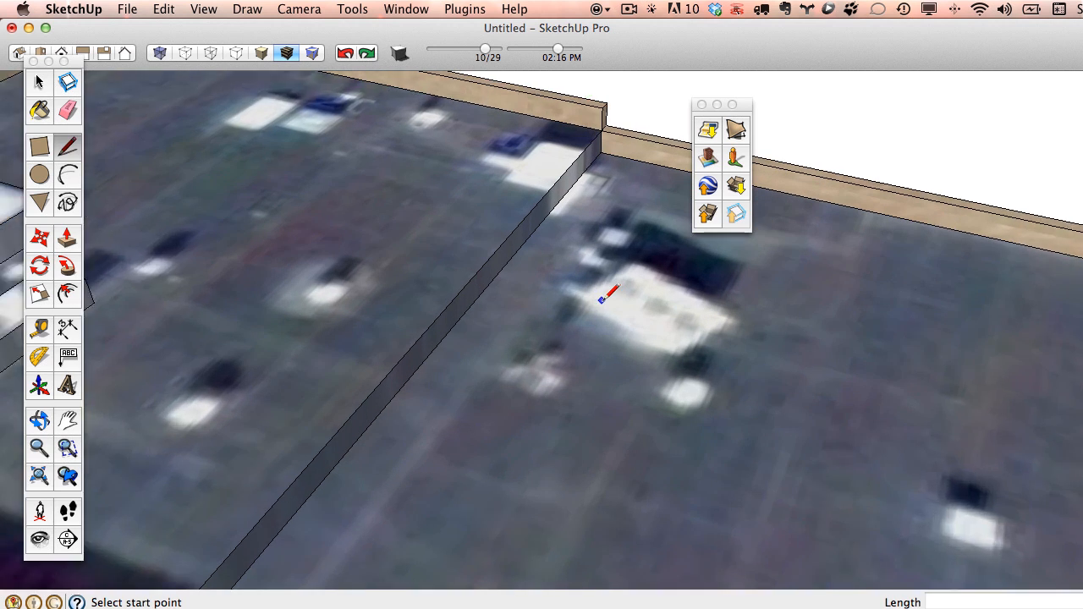
left_click(581, 293)
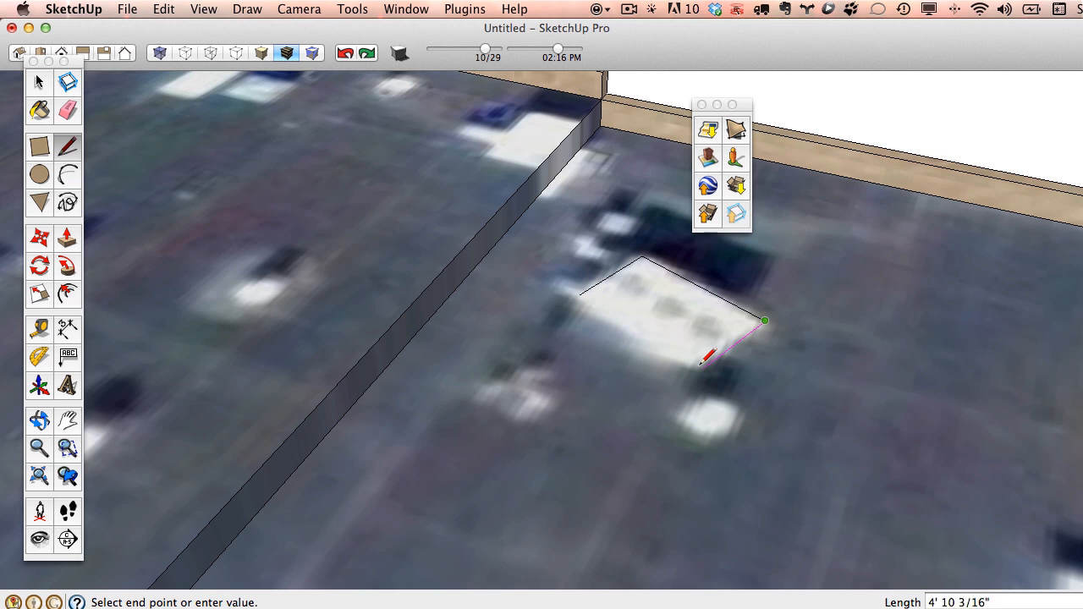
left_click(581, 293)
middle_click_drag(609, 312, 542, 358)
left_click(68, 239)
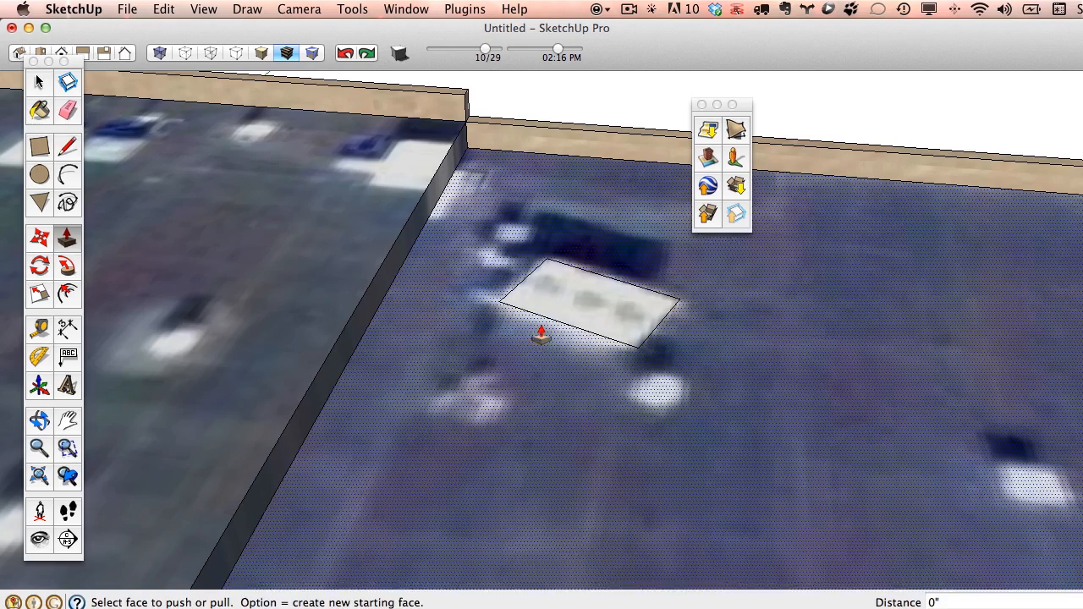
left_click_drag(539, 334, 581, 300)
middle_click_drag(580, 299, 498, 304)
Push the wall band face without adding any depth.
left_click(156, 320)
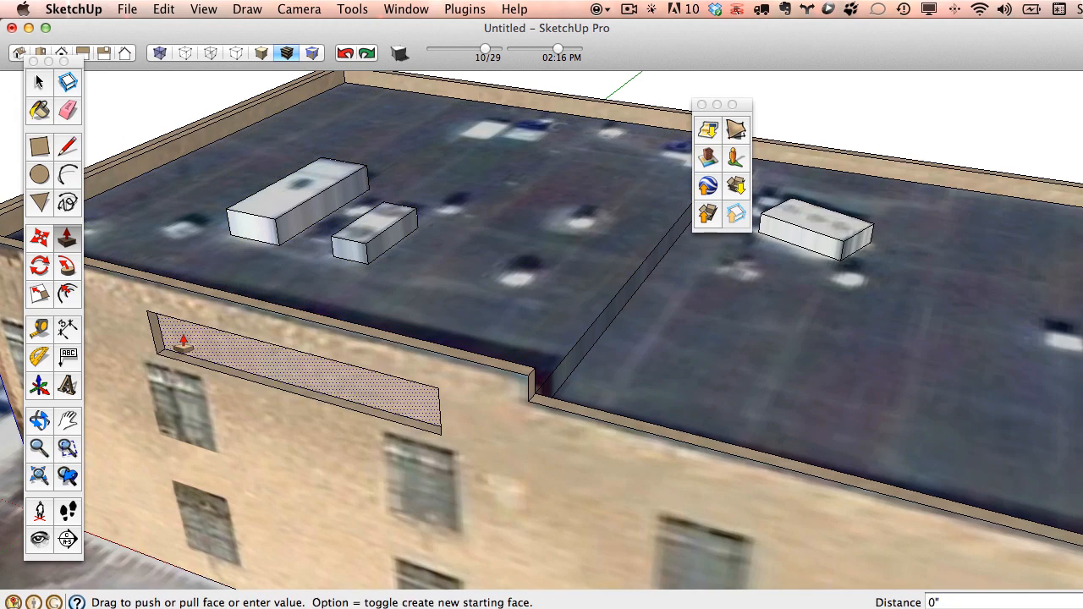
left_click(141, 307)
left_click(68, 110)
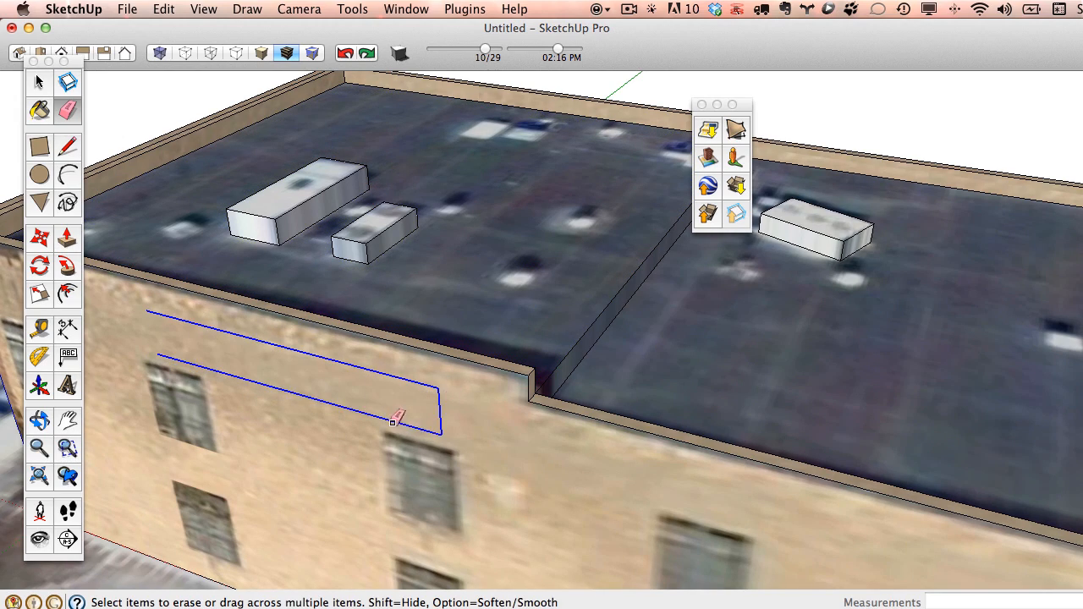
Raise two small squares on the lower roof into vent boxes.
mouse_move(394, 420)
middle_mouse_down()
mouse_move(641, 302)
mouse_move(643, 358)
mouse_move(354, 234)
middle_mouse_up()
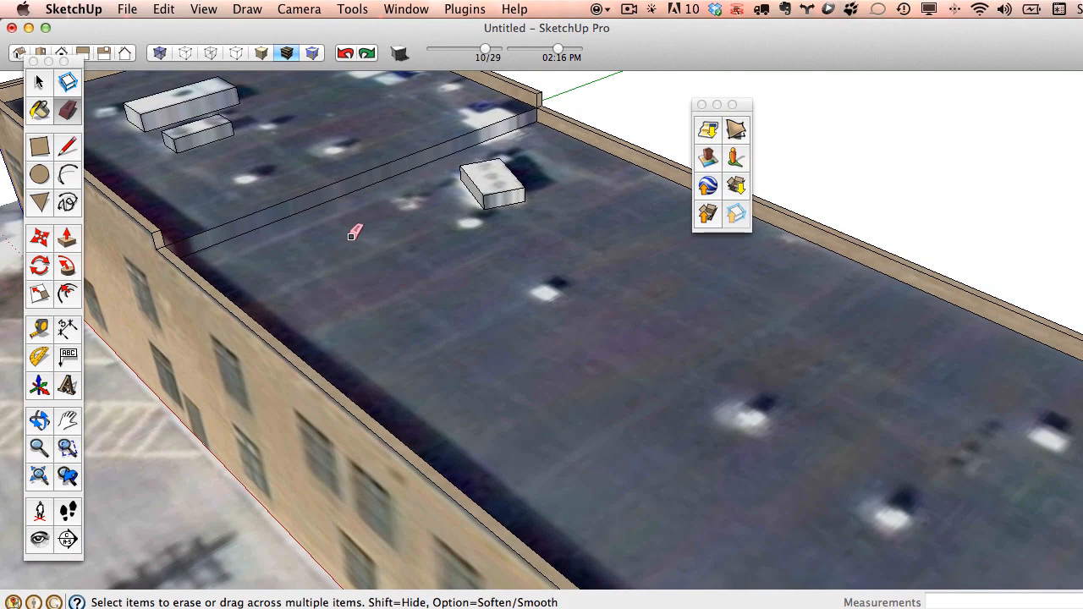
left_click(42, 148)
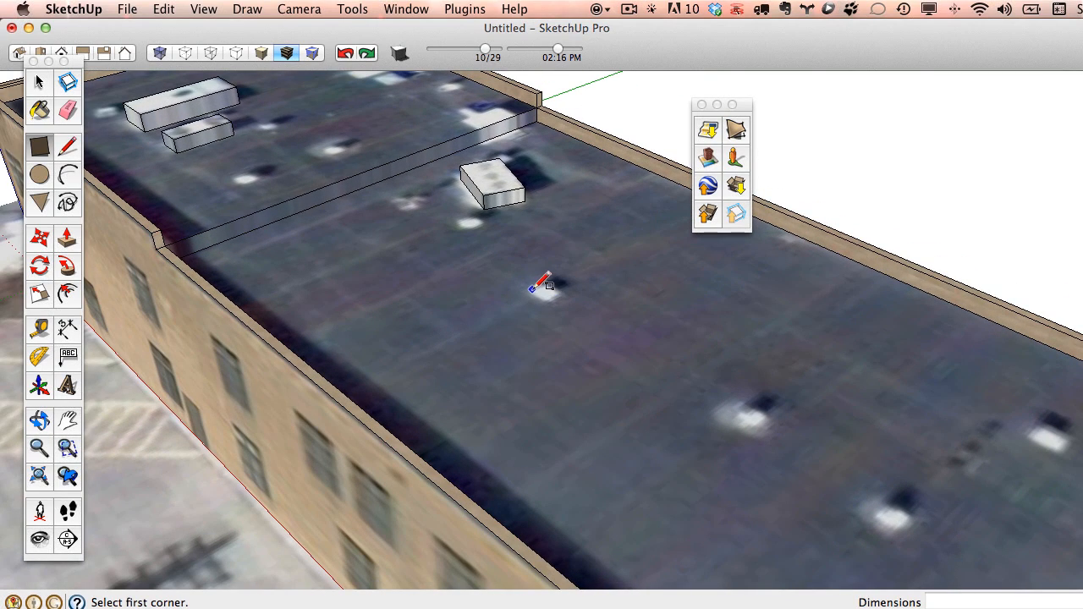
scroll(558, 288, "up", 2)
scroll(748, 402, "down", 2)
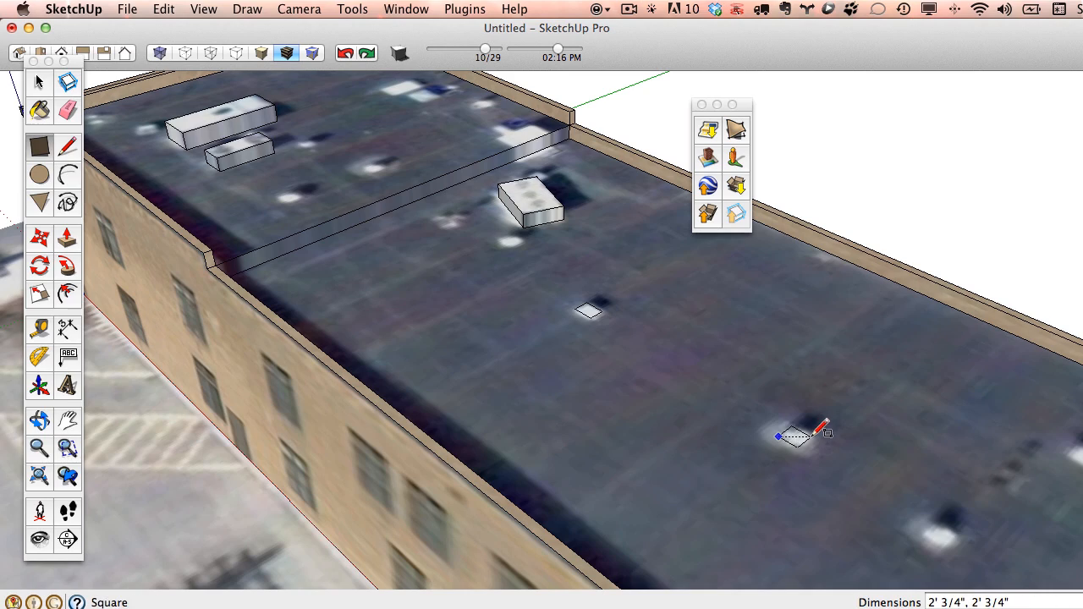
left_click(66, 238)
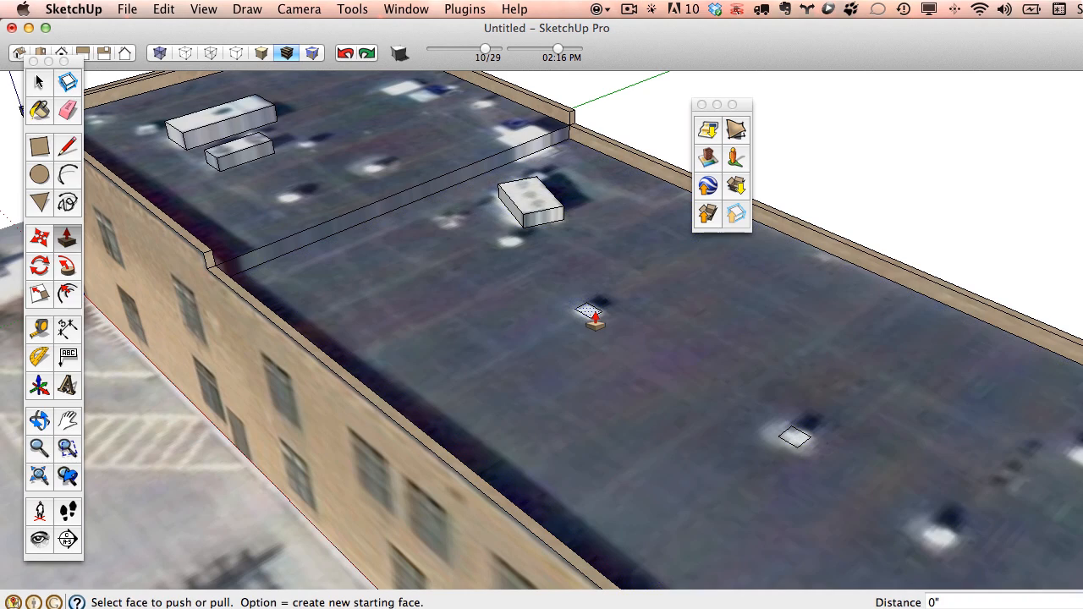
left_click_drag(595, 320, 588, 304)
left_click_drag(803, 439, 803, 428)
scroll(670, 369, "down", 3)
Copy the vent box twice further along the roof using Move with Option.
middle_click_drag(669, 370, 499, 296)
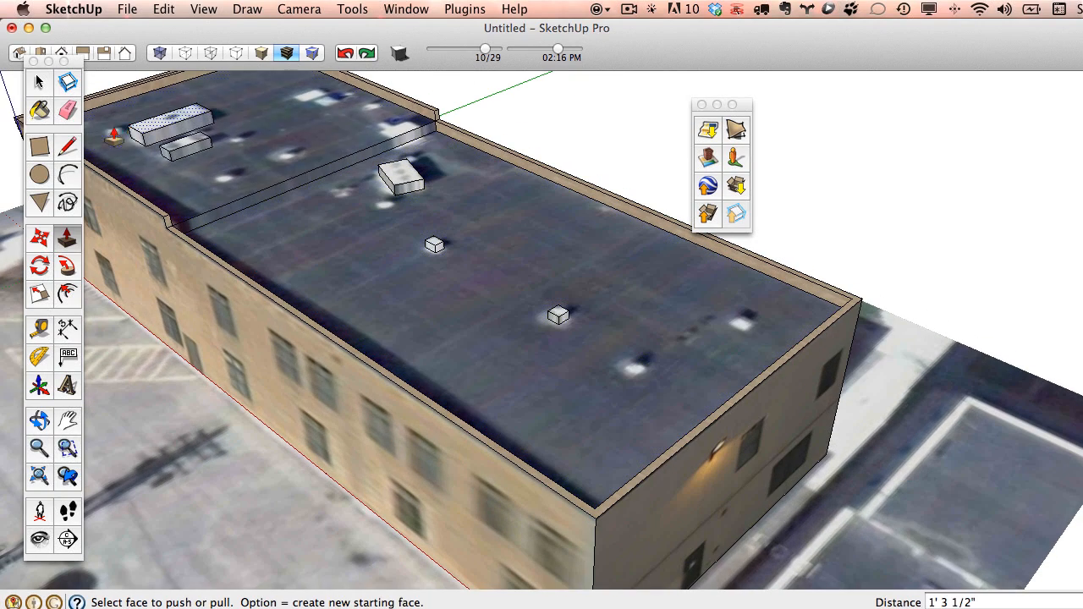
key("space")
left_click_drag(601, 353, 601, 354)
key("m")
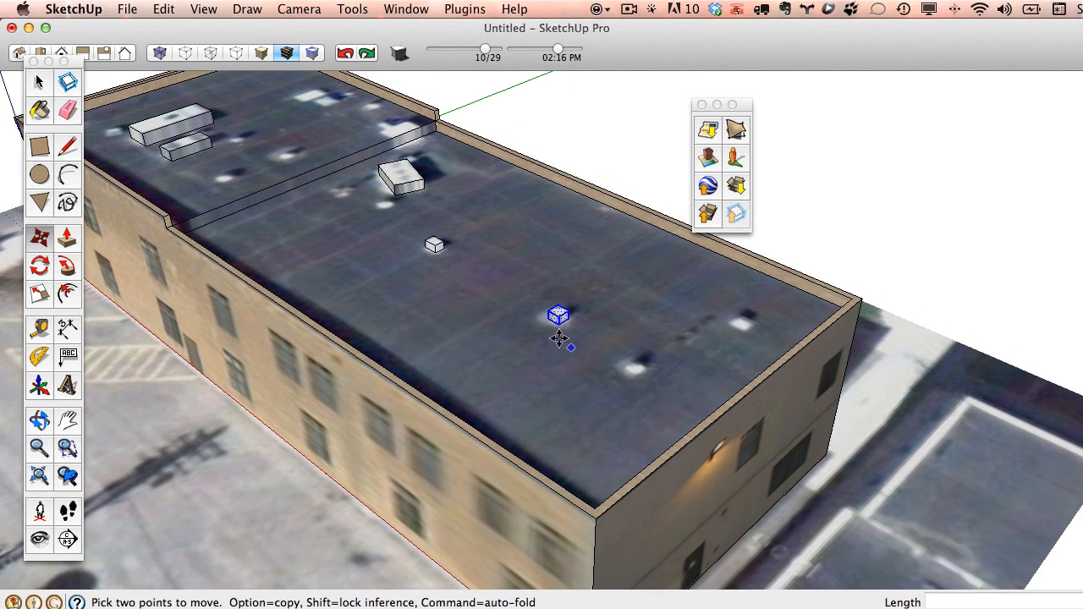
left_click(554, 340)
key("alt")
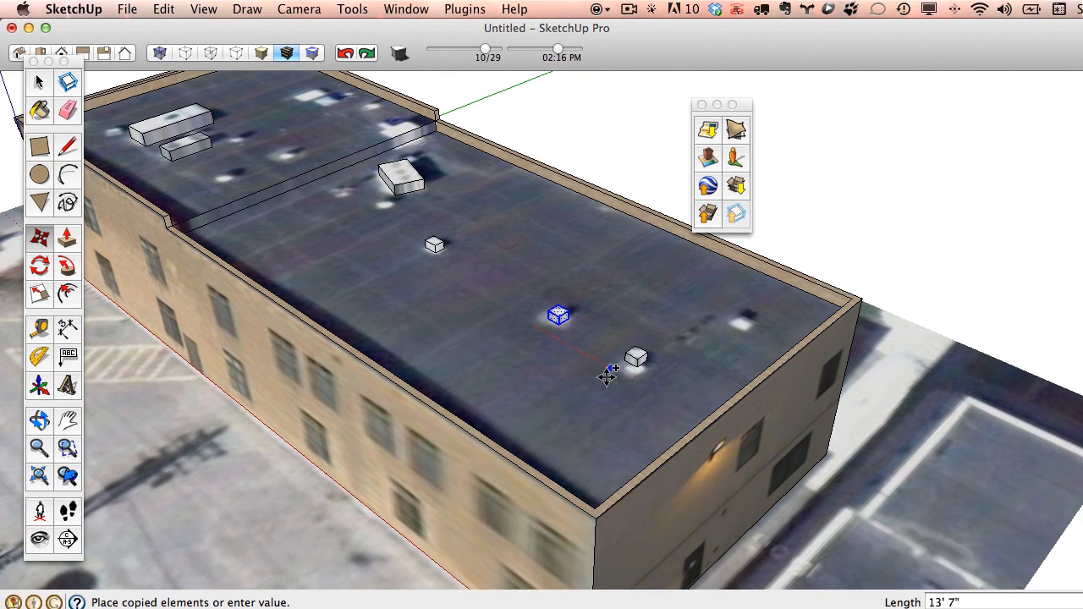
left_click(604, 382)
left_click(578, 355)
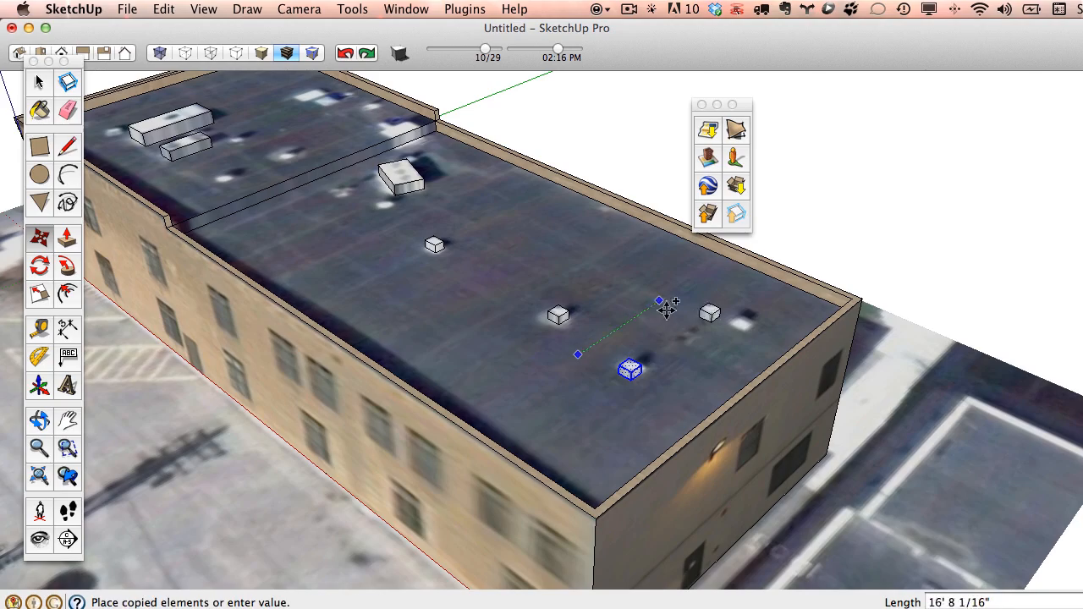
left_click(695, 309)
middle_click_drag(716, 357, 672, 362)
scroll(497, 243, "up", 5)
Raise a small square beside the large rooftop units into another vent box.
middle_click_drag(468, 199, 496, 373)
key("r")
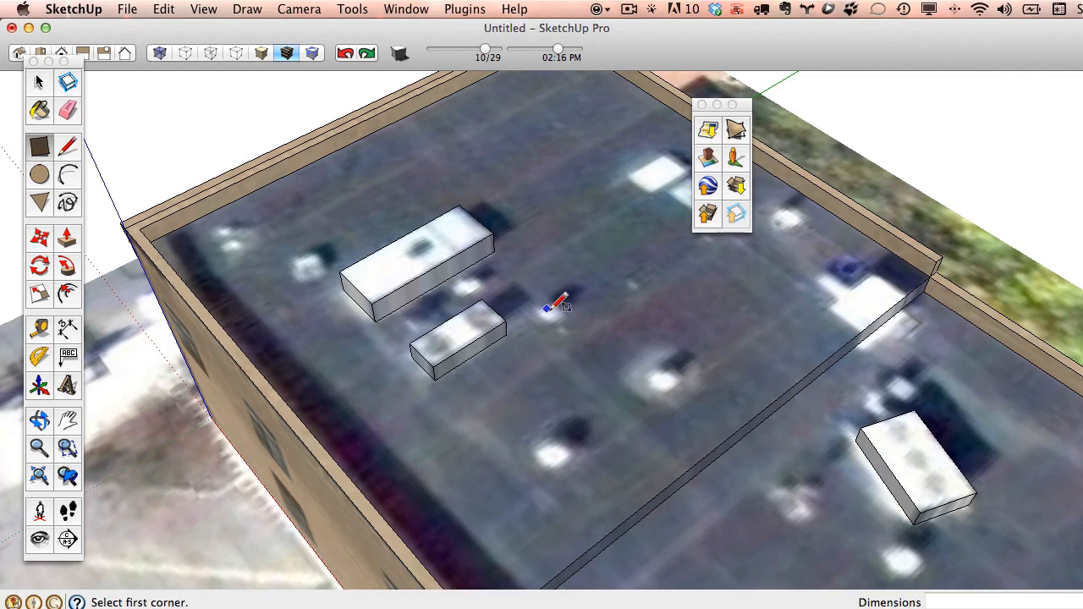
scroll(567, 313, "up", 2)
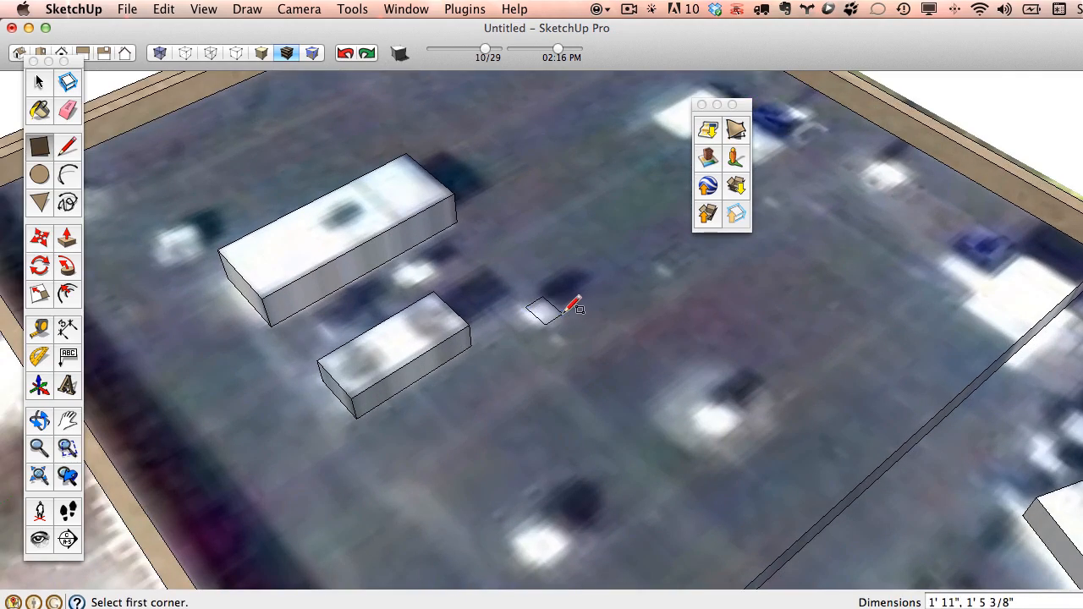
key("p")
left_click(547, 314)
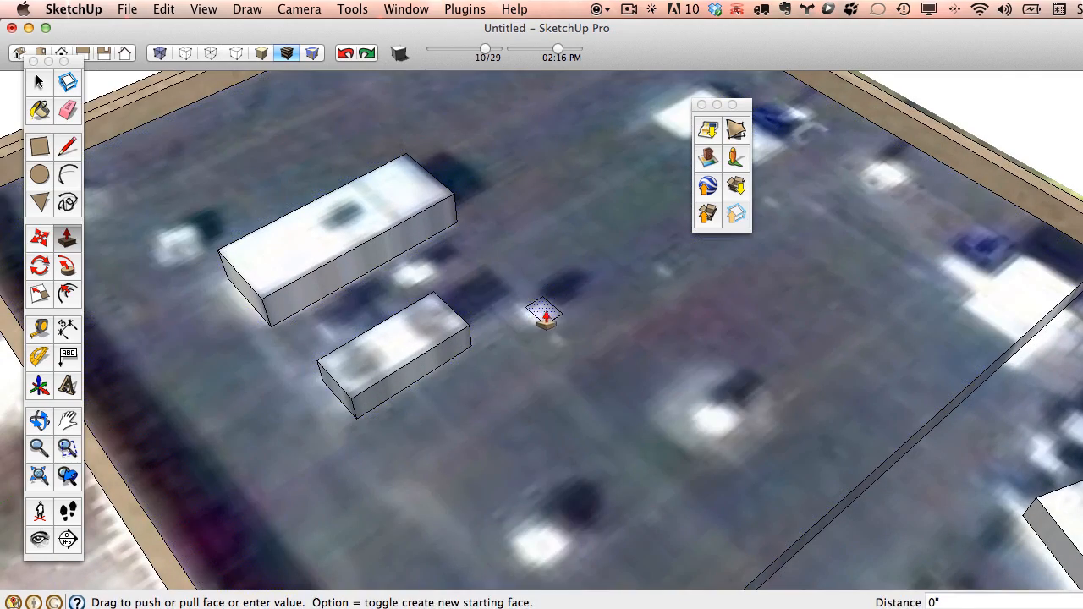
left_click(571, 310)
scroll(592, 313, "down", 3)
middle_click_drag(763, 351, 911, 248)
scroll(551, 276, "down", 4)
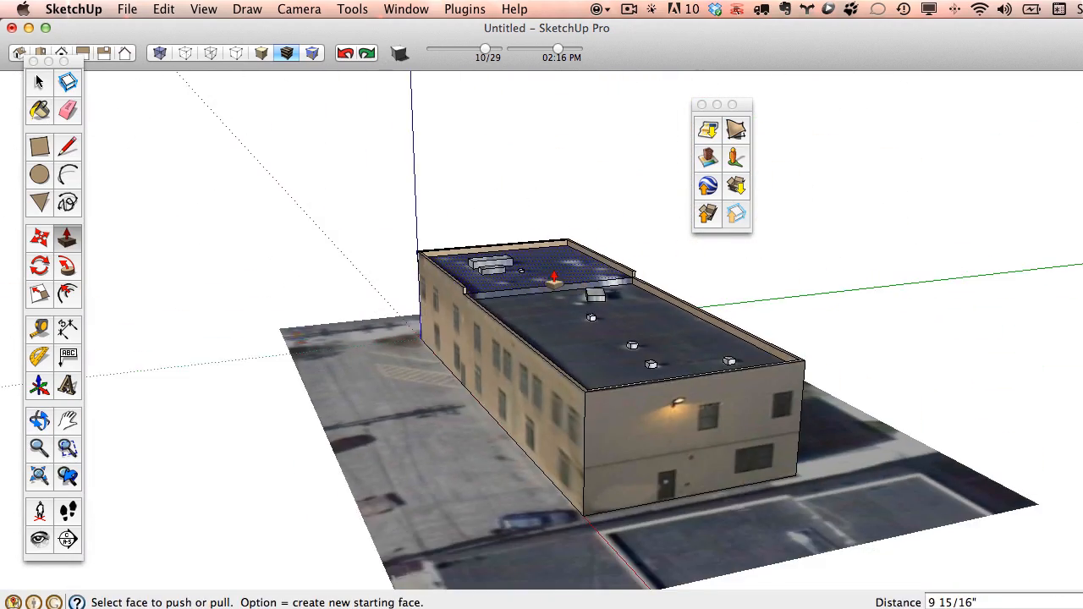
middle_click_drag(437, 286, 783, 327)
middle_click_drag(544, 357, 762, 348)
middle_click_drag(440, 313, 843, 330)
mouse_move(455, 333)
middle_mouse_down()
mouse_move(542, 355)
mouse_move(483, 367)
mouse_move(725, 377)
mouse_move(609, 387)
mouse_move(685, 375)
mouse_move(669, 377)
middle_mouse_up()
left_click(44, 85)
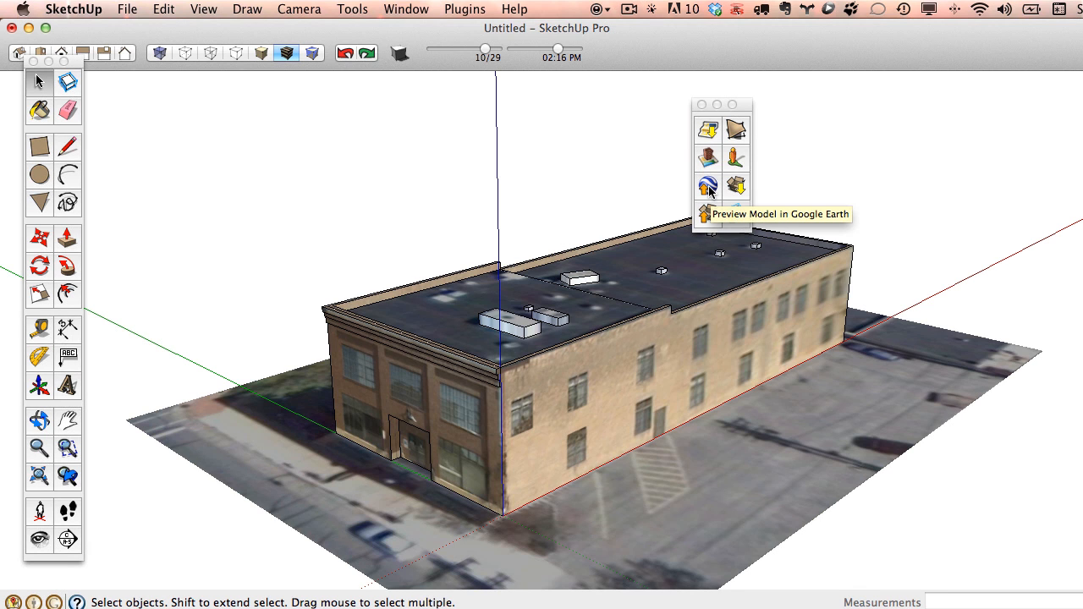
Preview the model in Google Earth and orbit and tilt around it over the city block.
left_click(709, 186)
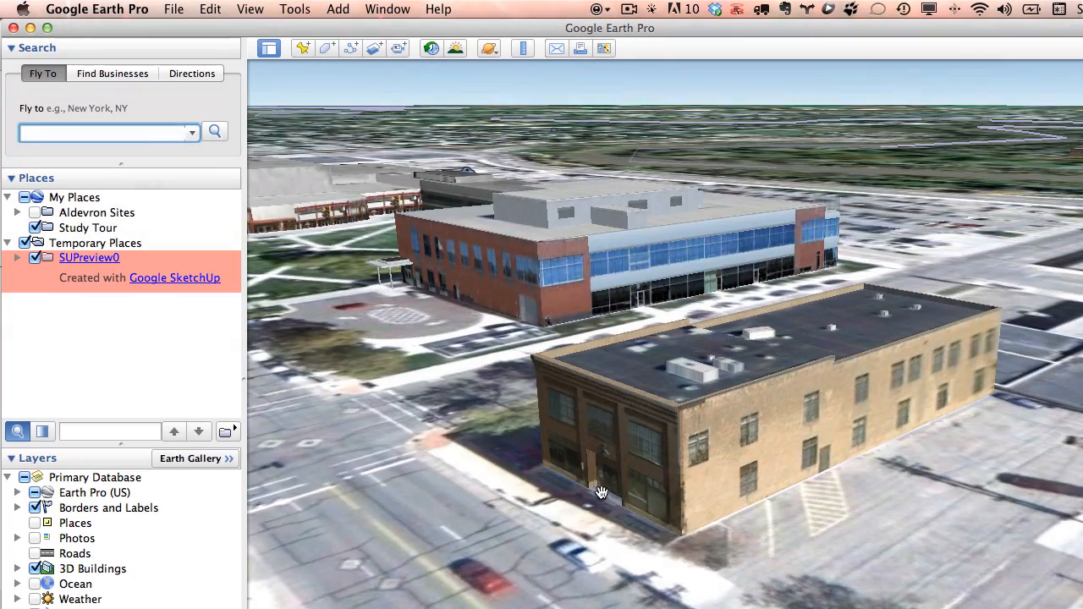
middle_click_drag(602, 492, 524, 511)
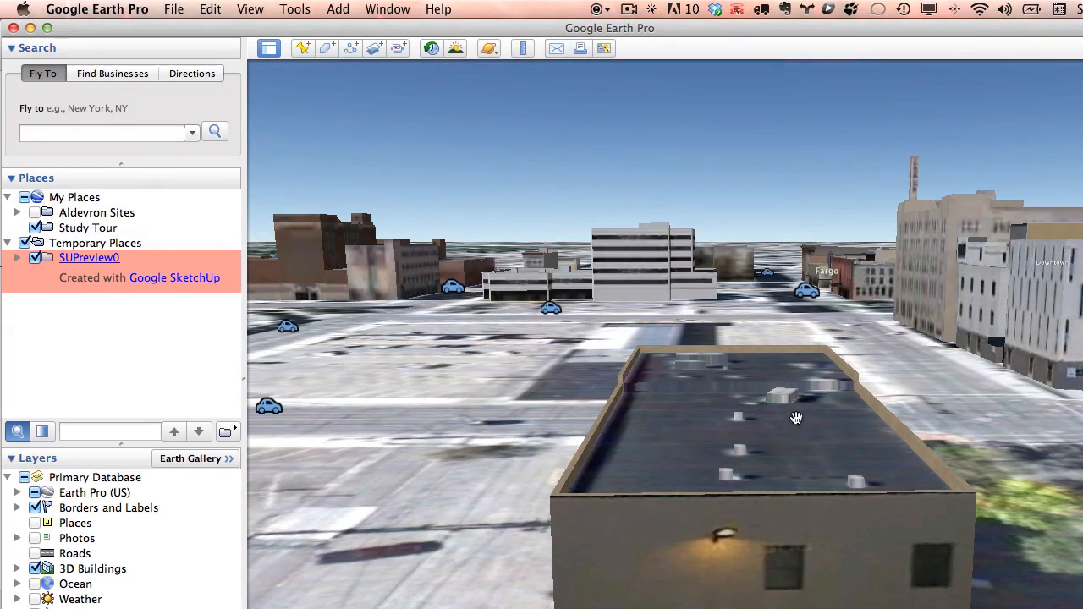
middle_click_drag(955, 358, 632, 271)
scroll(641, 350, "up", 3)
scroll(719, 348, "down", 10)
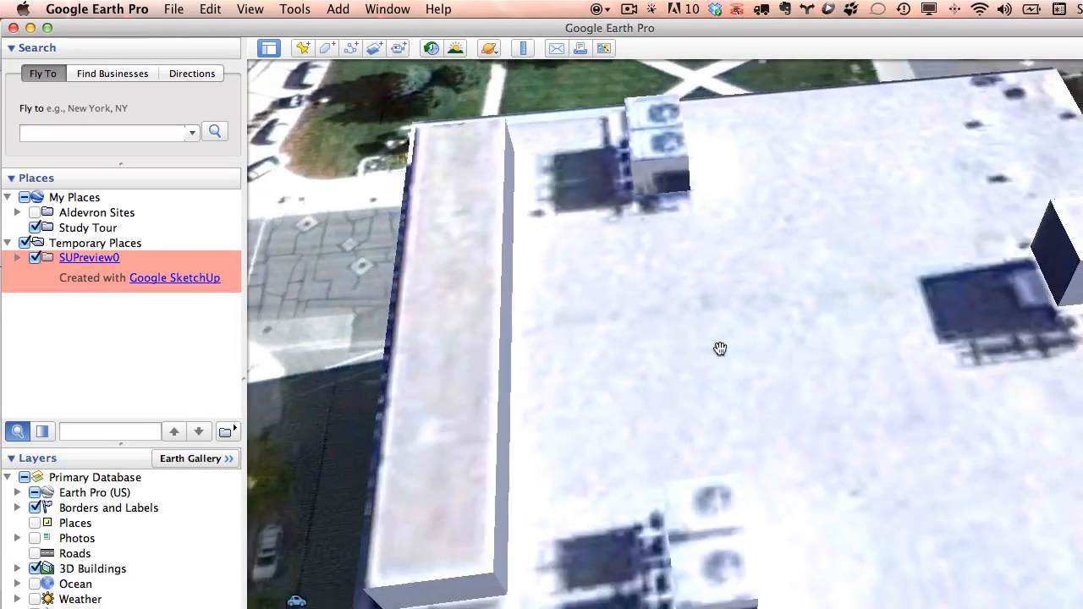
middle_click_drag(685, 420, 959, 431)
scroll(863, 266, "up", 5)
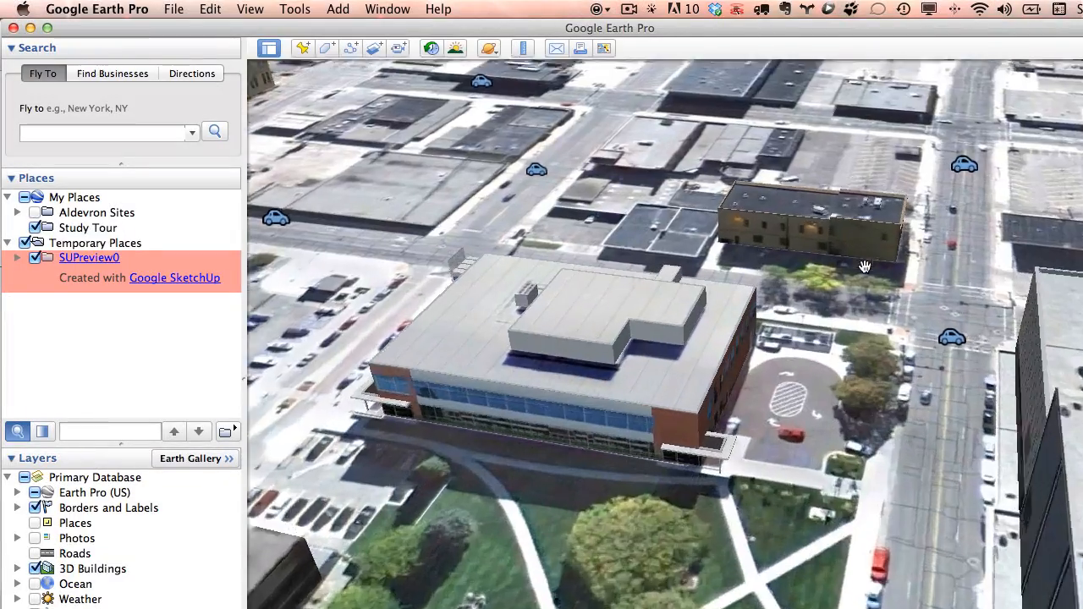
Turn the view to face the brick building among its neighbours, then close Google Earth.
left_click_drag(977, 312, 974, 445)
middle_click_drag(759, 416, 803, 381)
middle_click_drag(616, 367, 835, 173)
scroll(858, 401, "down", 5)
middle_click_drag(856, 378, 727, 465)
middle_click_drag(820, 474, 962, 514)
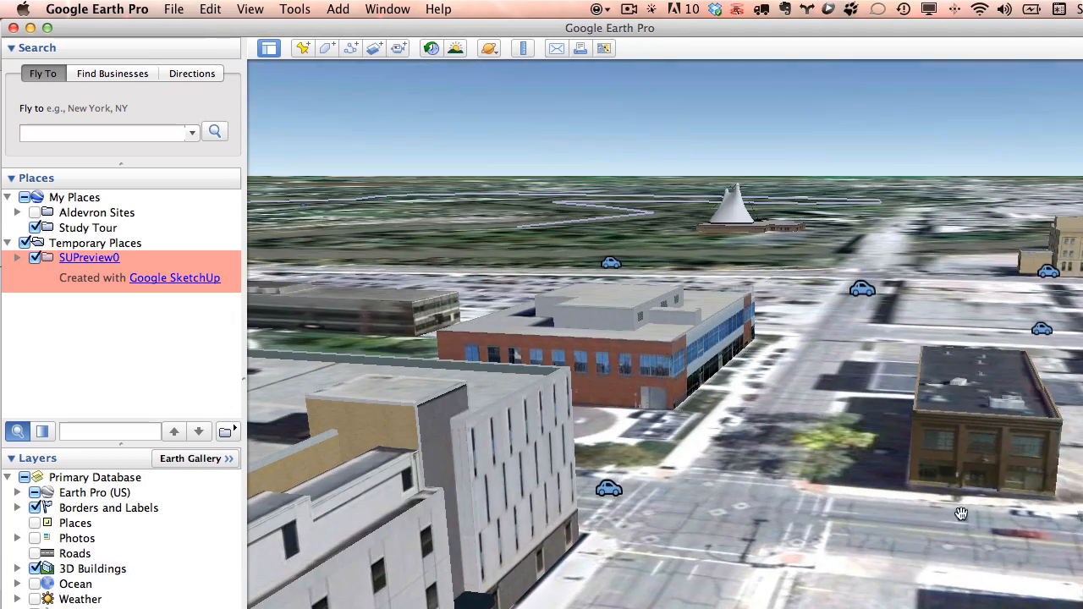
left_click(13, 28)
Quit Google Earth without saving places and orbit the SketchUp model to its long side.
left_click(567, 410)
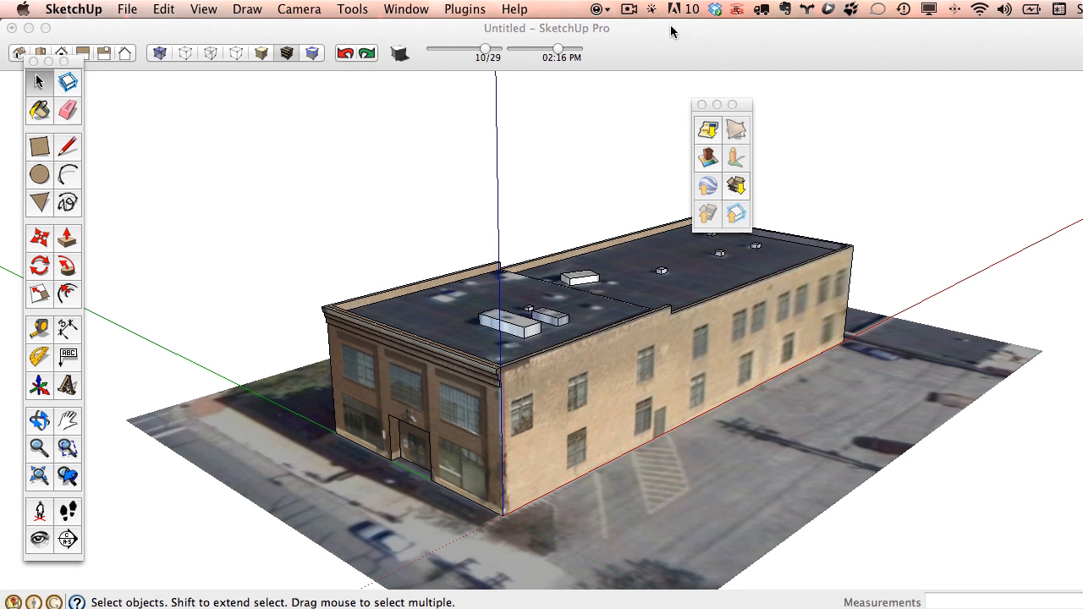
left_click(124, 9)
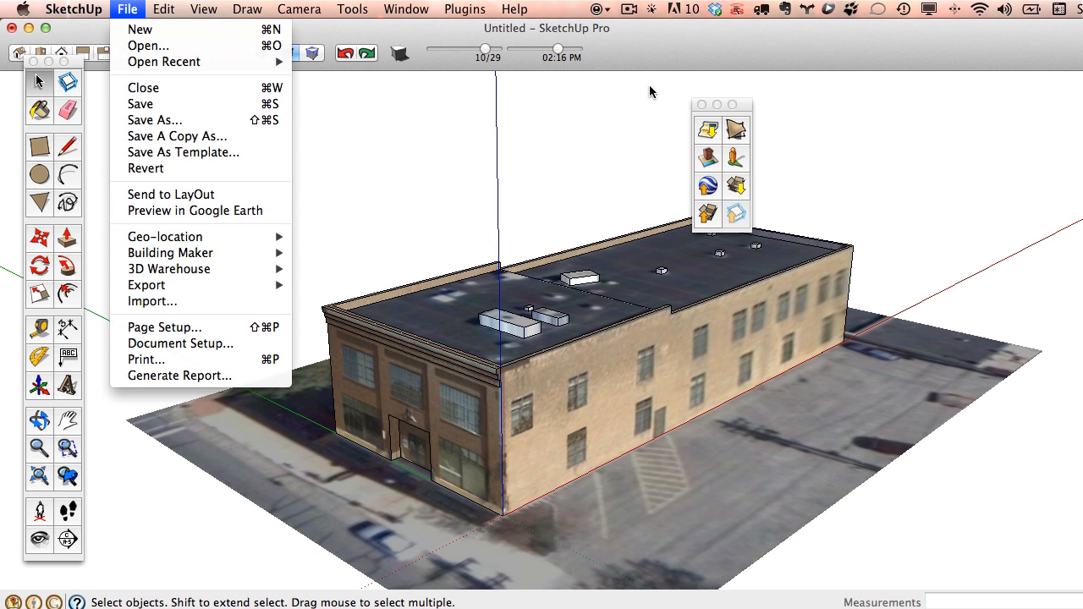
left_click(687, 49)
middle_click_drag(674, 317, 499, 327)
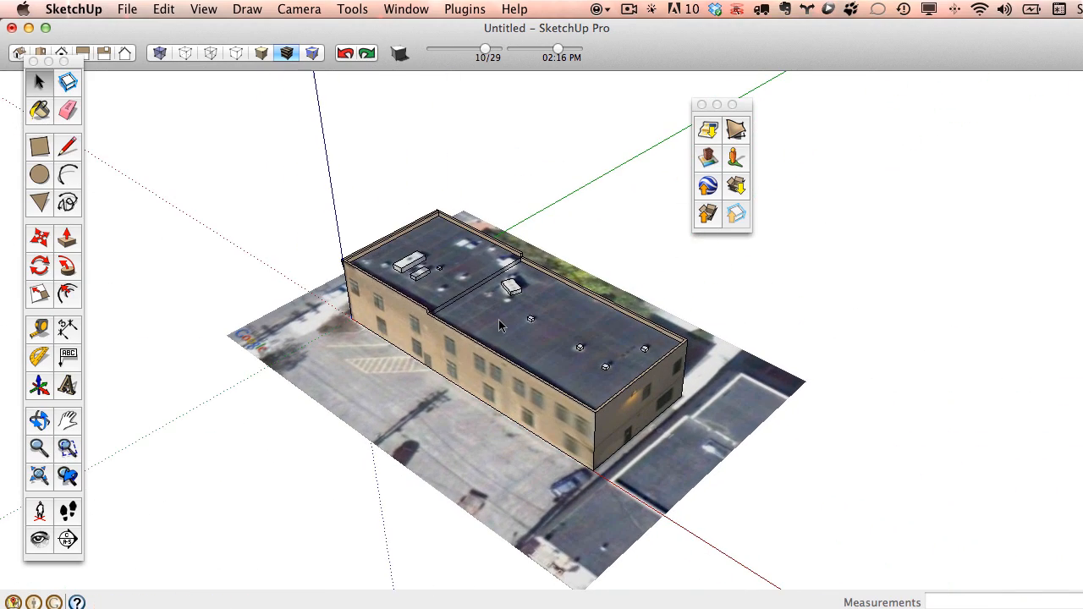
middle_click_drag(372, 349, 948, 364)
scroll(615, 338, "up", 3)
scroll(615, 339, "down", 3)
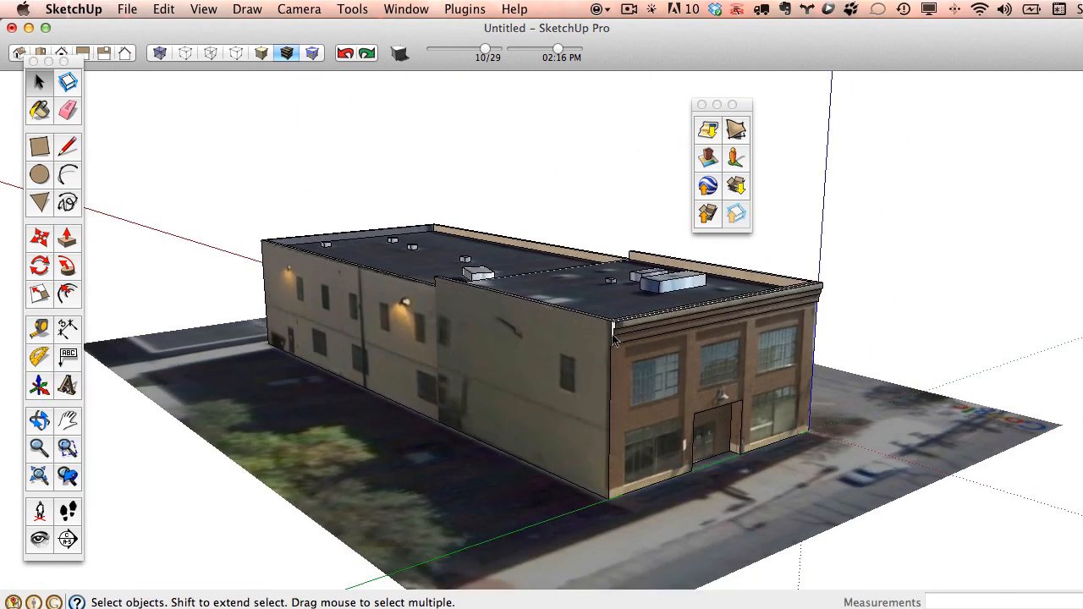
middle_click_drag(616, 338, 541, 253)
Turn on shadows and set the shadow date to 09/30 and the time to 01:11 PM.
left_click(400, 54)
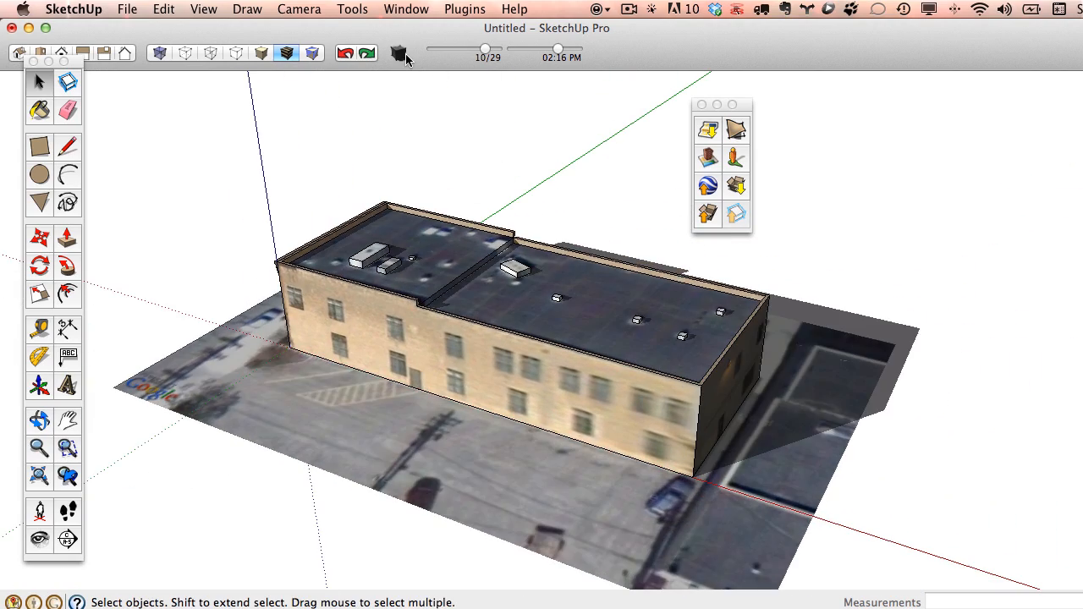
middle_click_drag(584, 296, 341, 321)
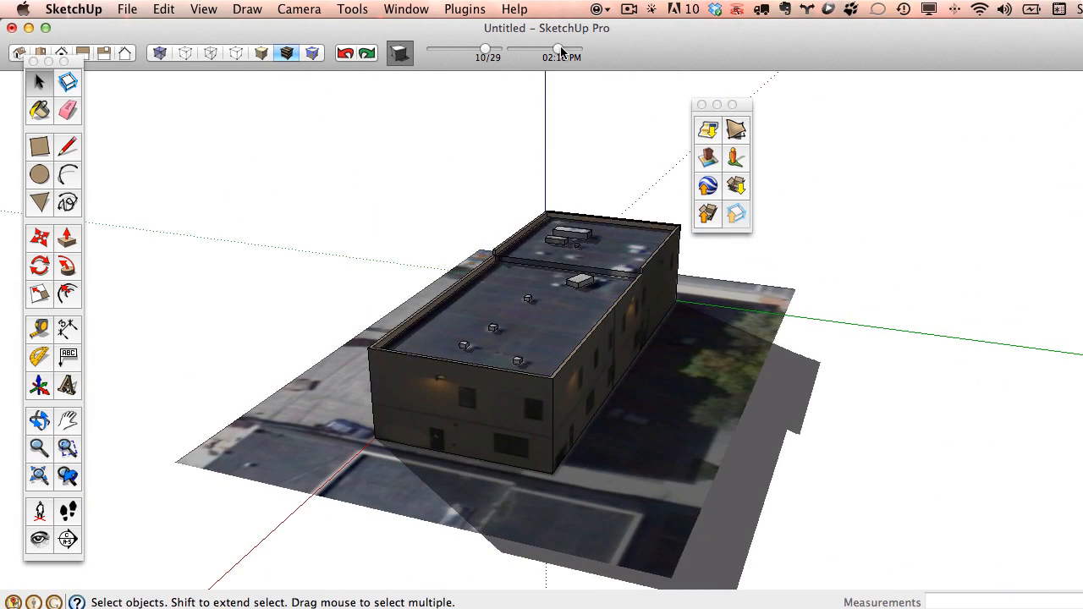
mouse_move(561, 48)
left_mouse_down()
mouse_move(528, 48)
mouse_move(560, 48)
left_mouse_up()
mouse_move(486, 48)
left_mouse_down()
mouse_move(434, 49)
mouse_move(480, 49)
left_mouse_up()
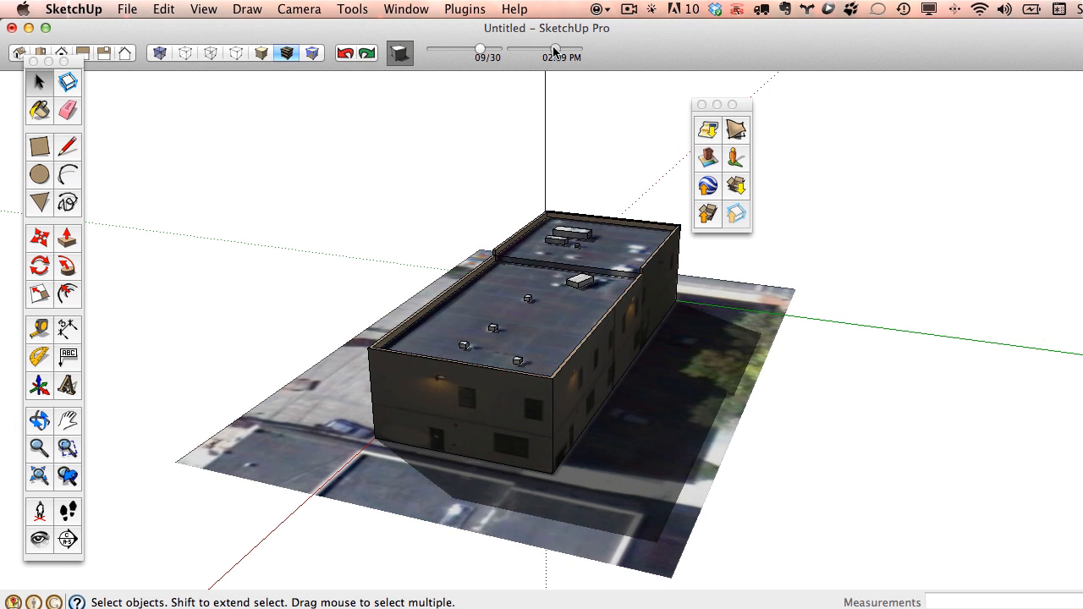
mouse_move(554, 50)
left_mouse_down()
mouse_move(525, 49)
mouse_move(551, 51)
left_mouse_up()
middle_click_drag(455, 235, 622, 288)
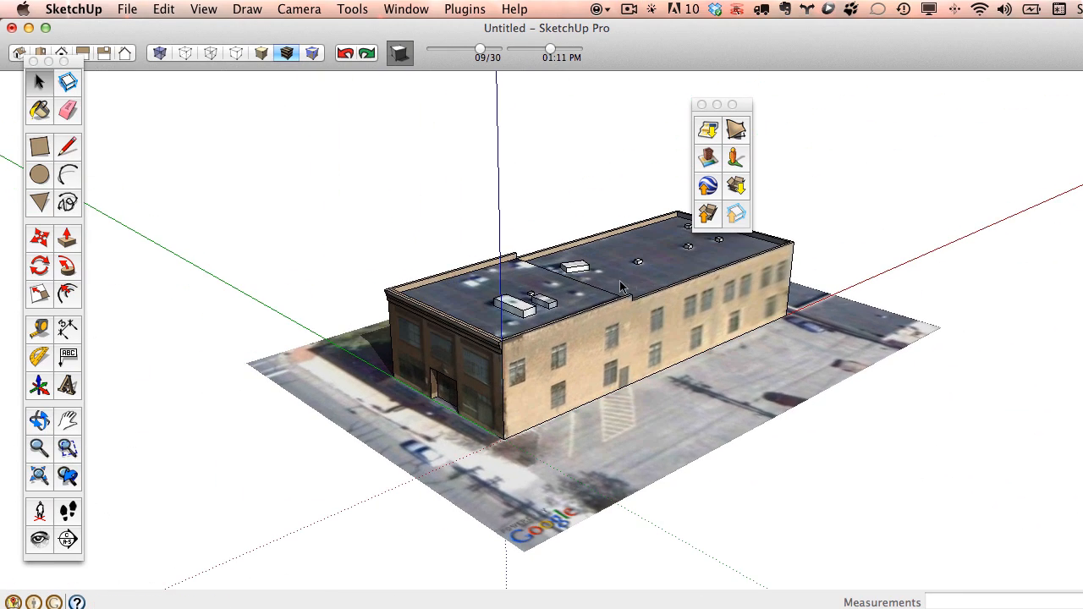